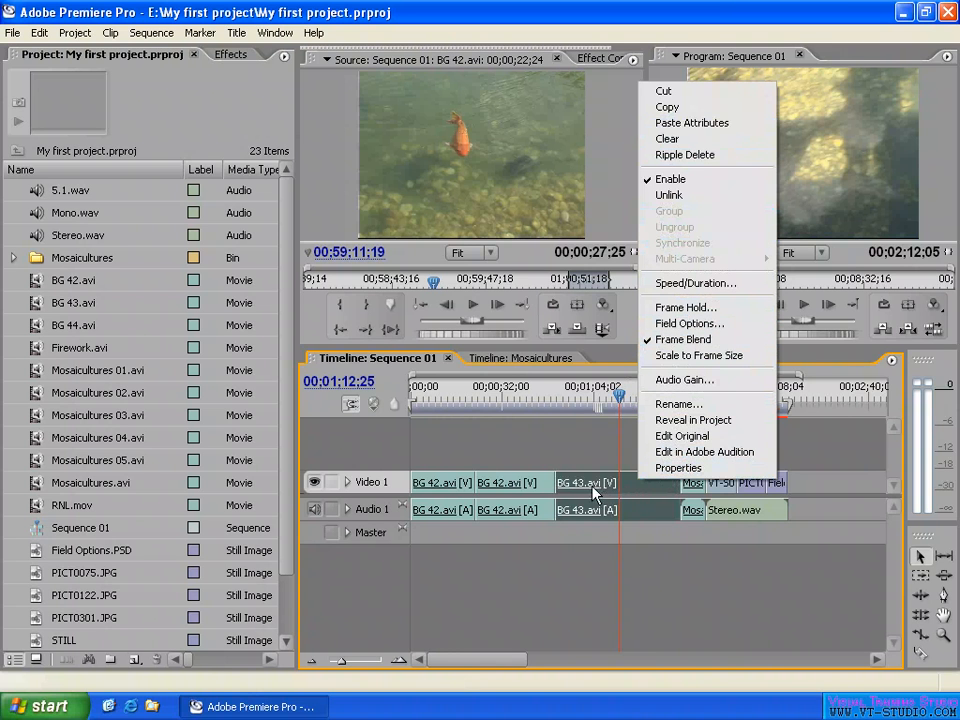
pyautogui.rightClick(780, 491)
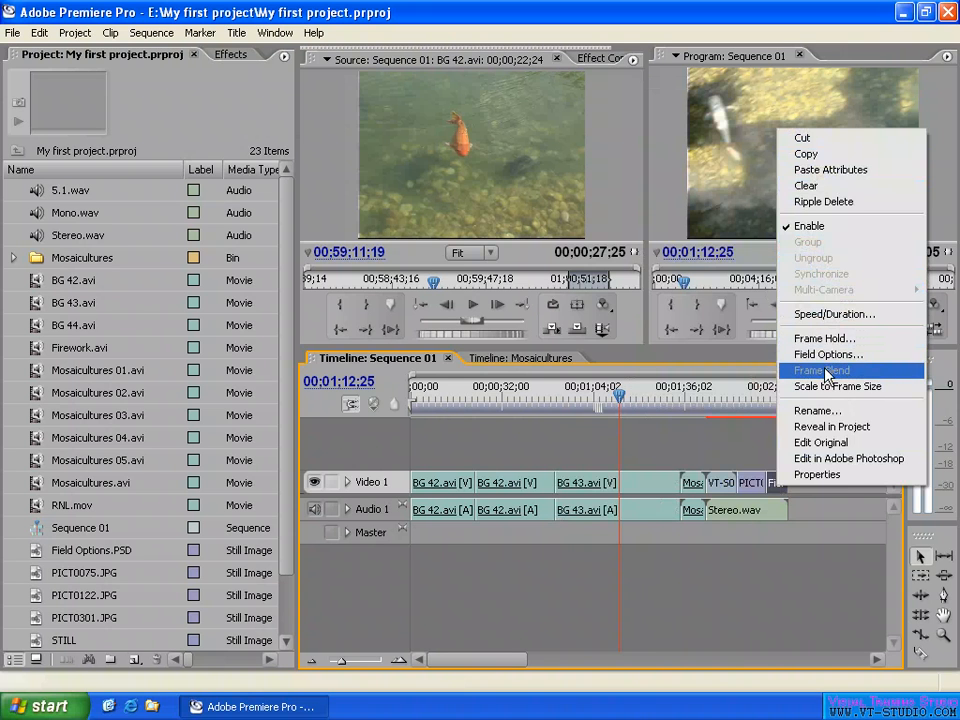
pyautogui.rightClick(754, 488)
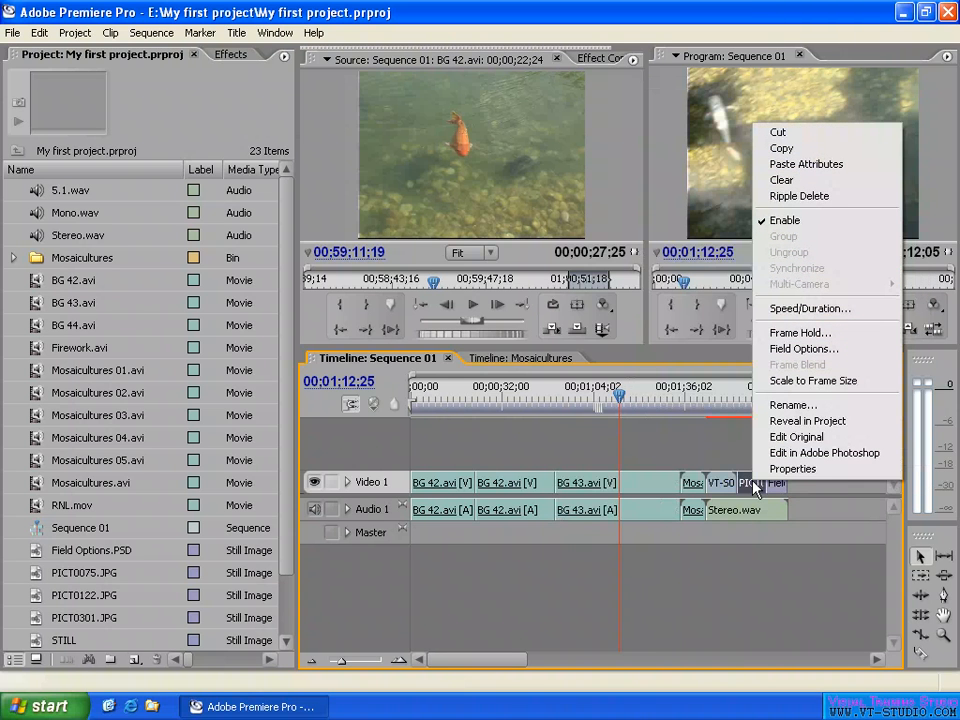
pyautogui.click(729, 488)
pyautogui.rightClick(729, 488)
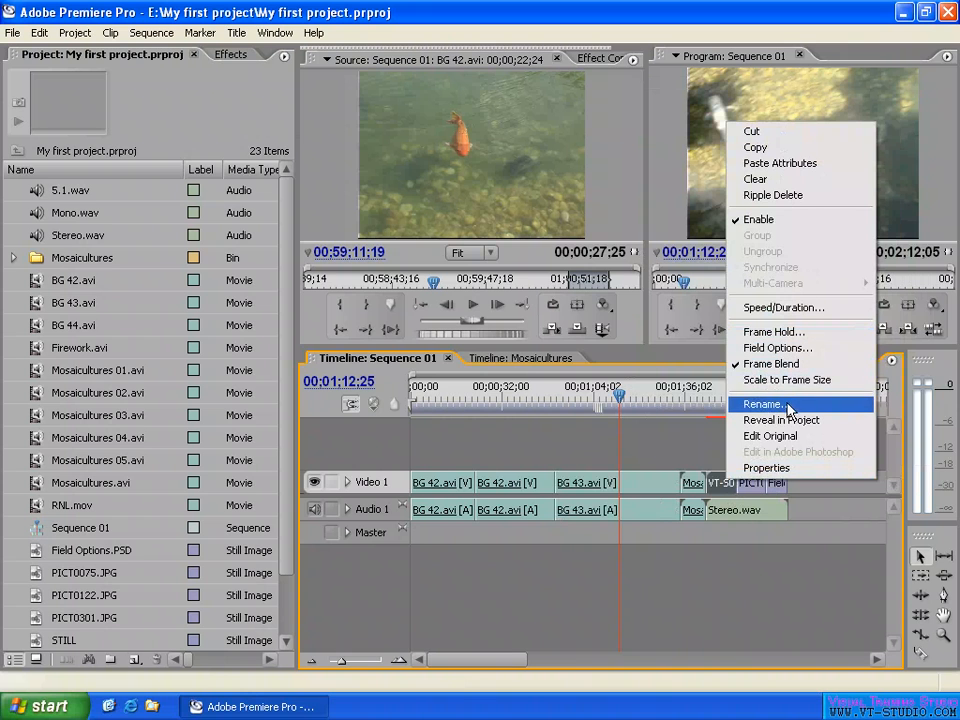
pyautogui.rightClick(731, 517)
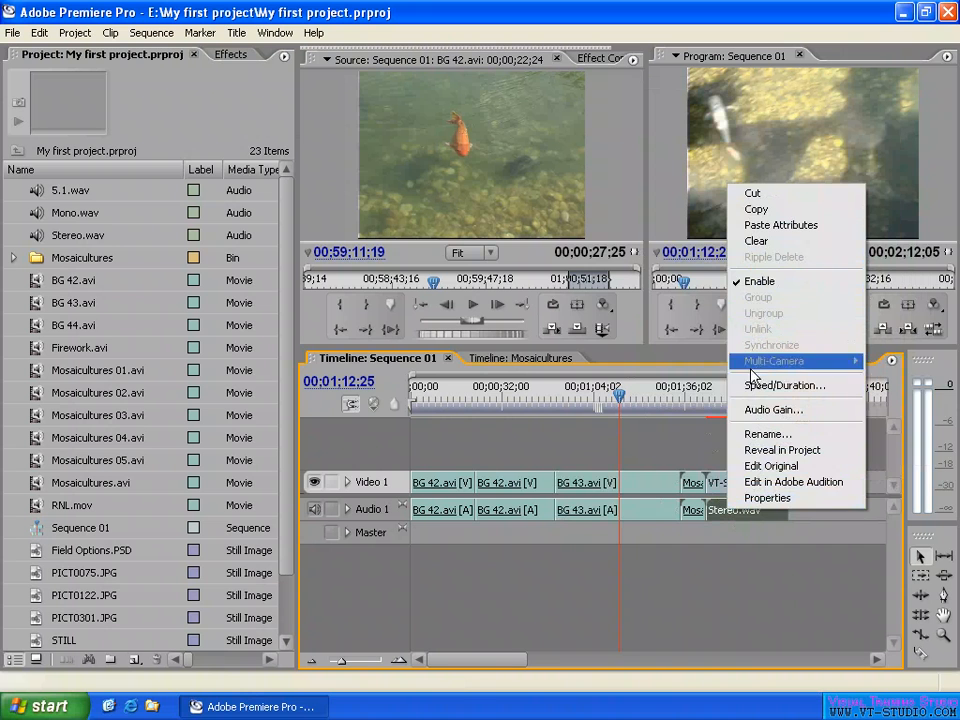
# - Try moving the BG 43.avi clip to 00;02;28;08 in Sequence 01 by cutting and pasting it, and undo the move
pyautogui.click(637, 487)
pyautogui.rightClick(637, 486)
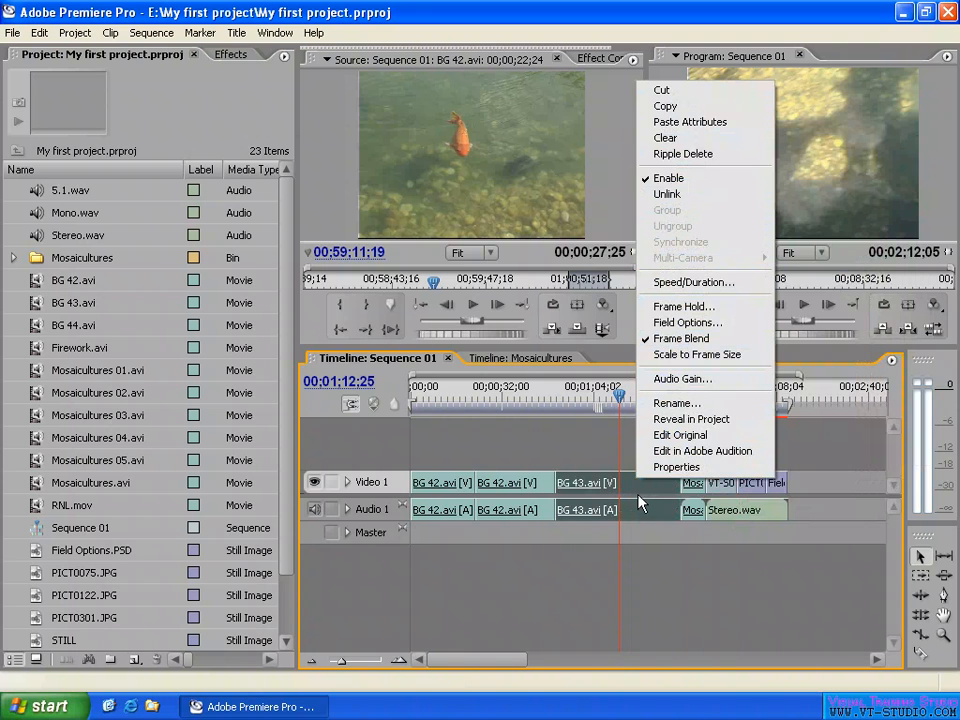
pyautogui.click(706, 103)
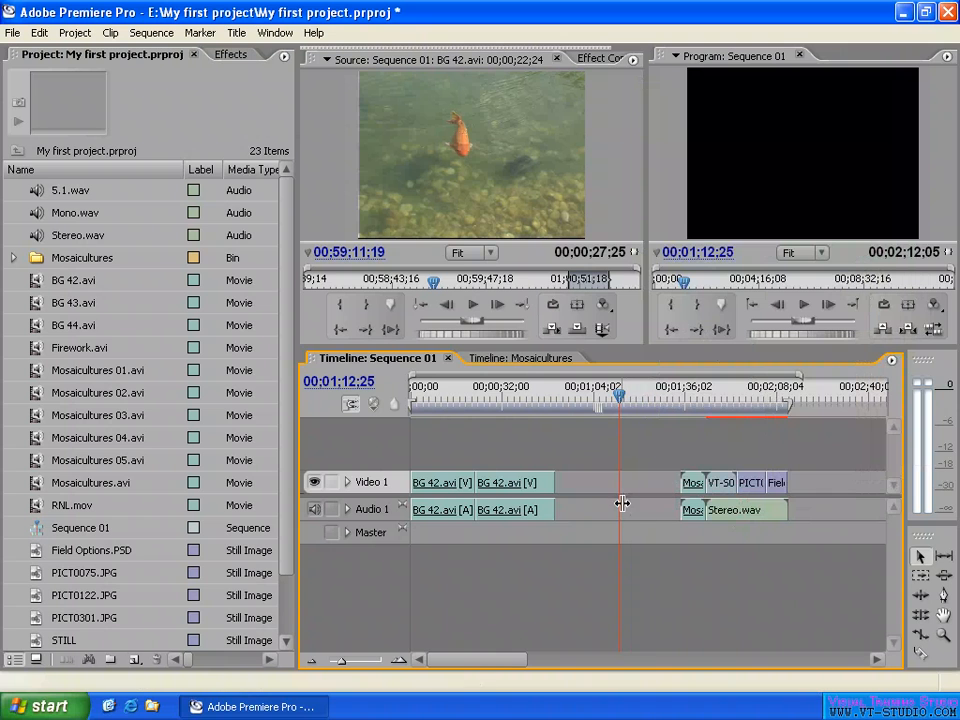
pyautogui.click(835, 395)
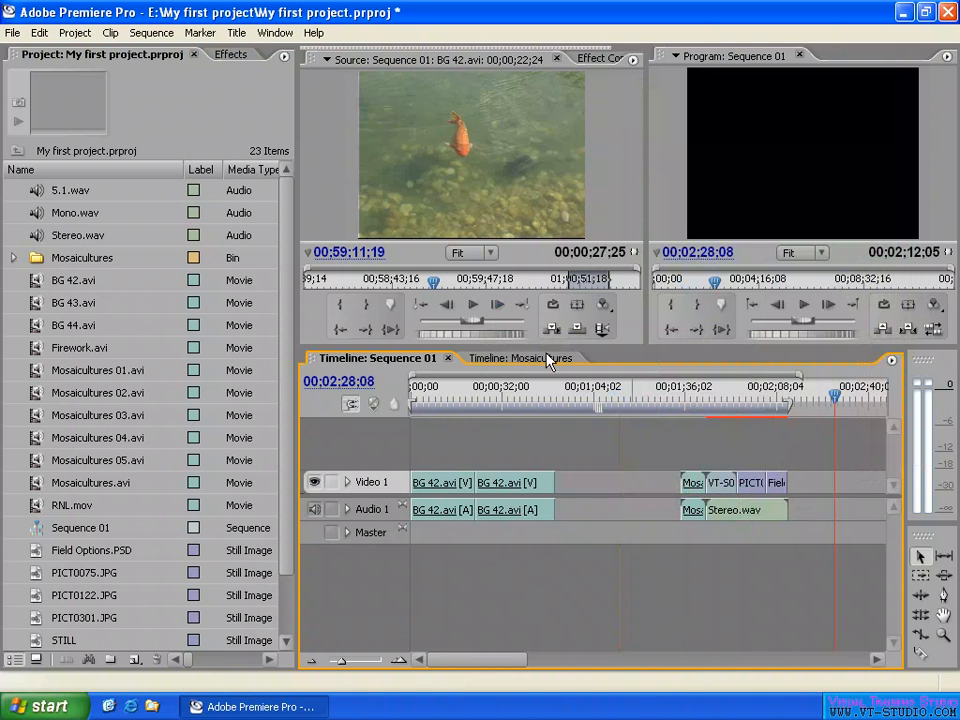
pyautogui.hotkey('ctrl', 'v')
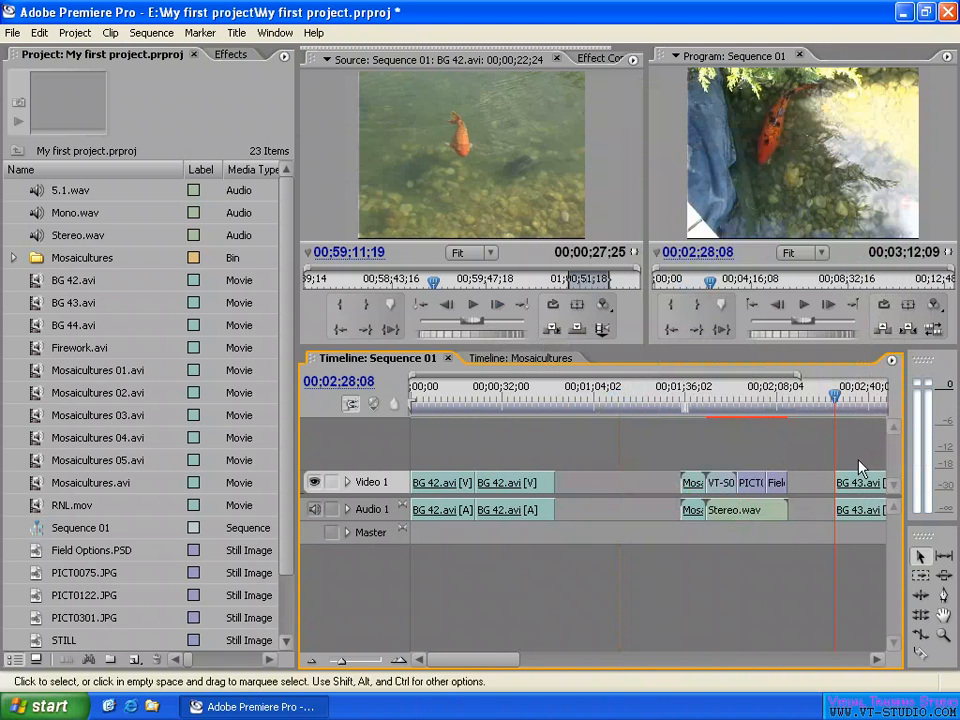
pyautogui.hotkey('ctrl', 'z')
pyautogui.hotkey('ctrl', 'z')
# - Copy the BG 43.avi clip from Sequence 01 and paste it onto Video 4 of the Mosaicultures sequence at 00;00;12;19
pyautogui.click(638, 482)
pyautogui.rightClick(638, 482)
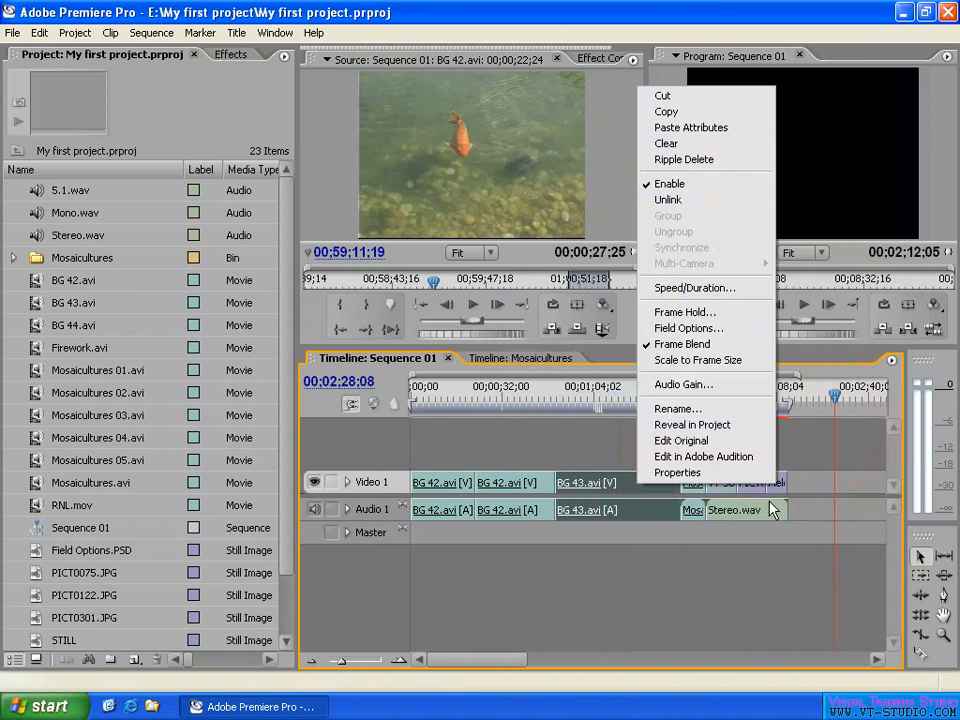
pyautogui.click(690, 112)
pyautogui.click(821, 394)
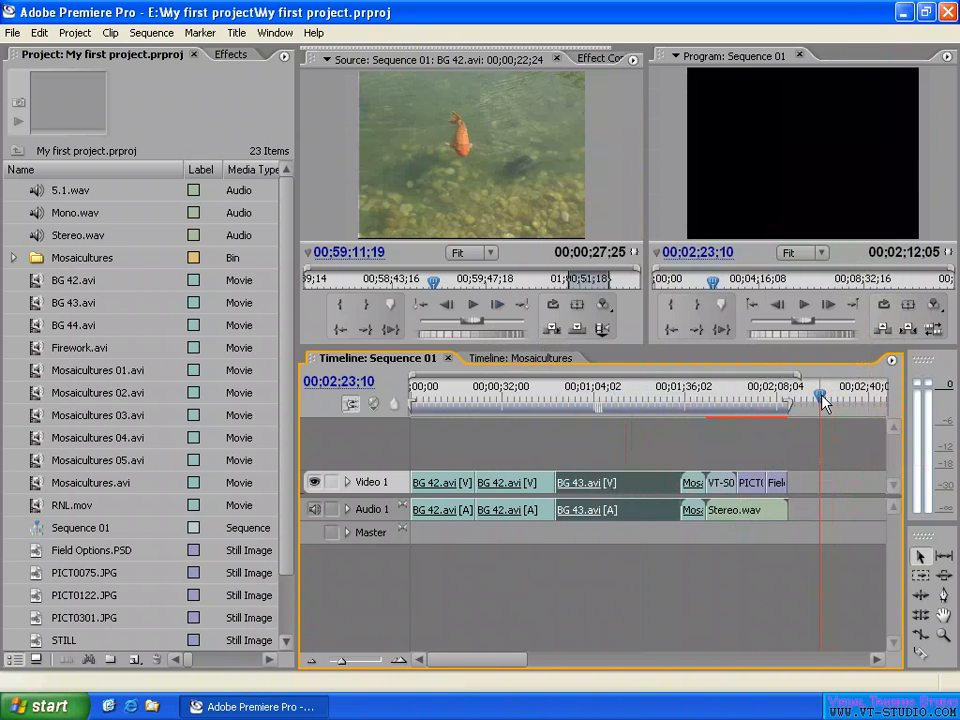
pyautogui.click(544, 357)
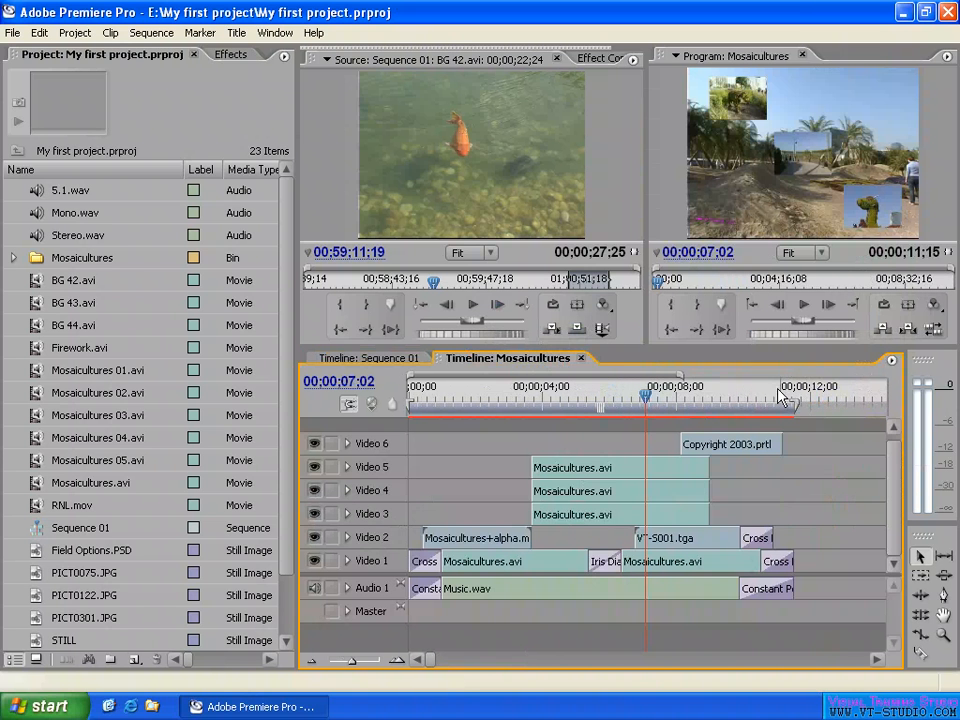
pyautogui.click(378, 490)
pyautogui.click(833, 398)
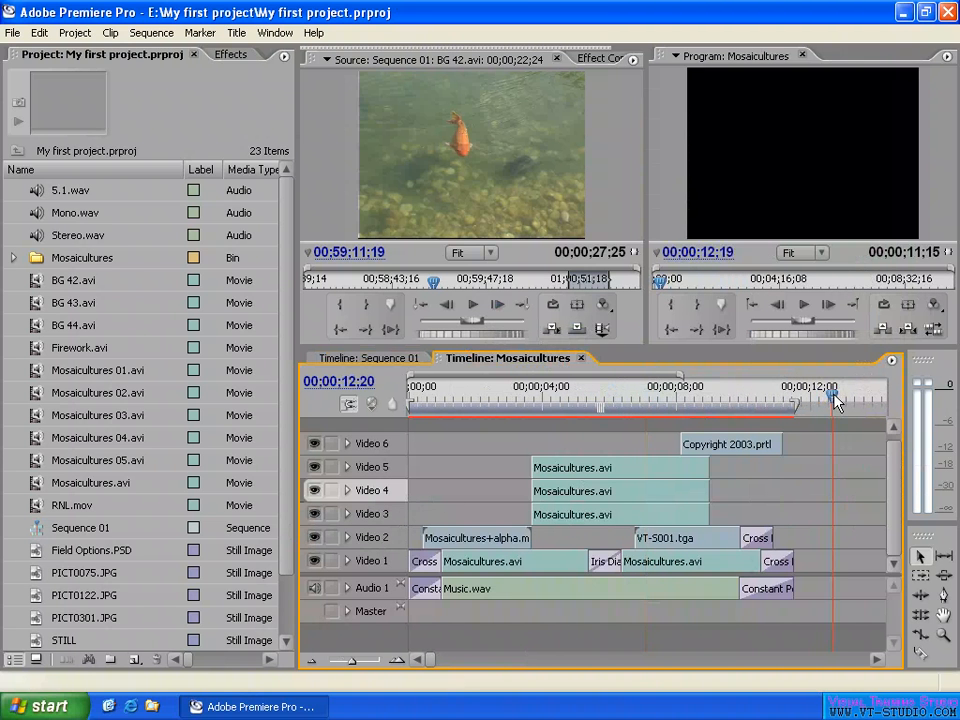
pyautogui.click(39, 32)
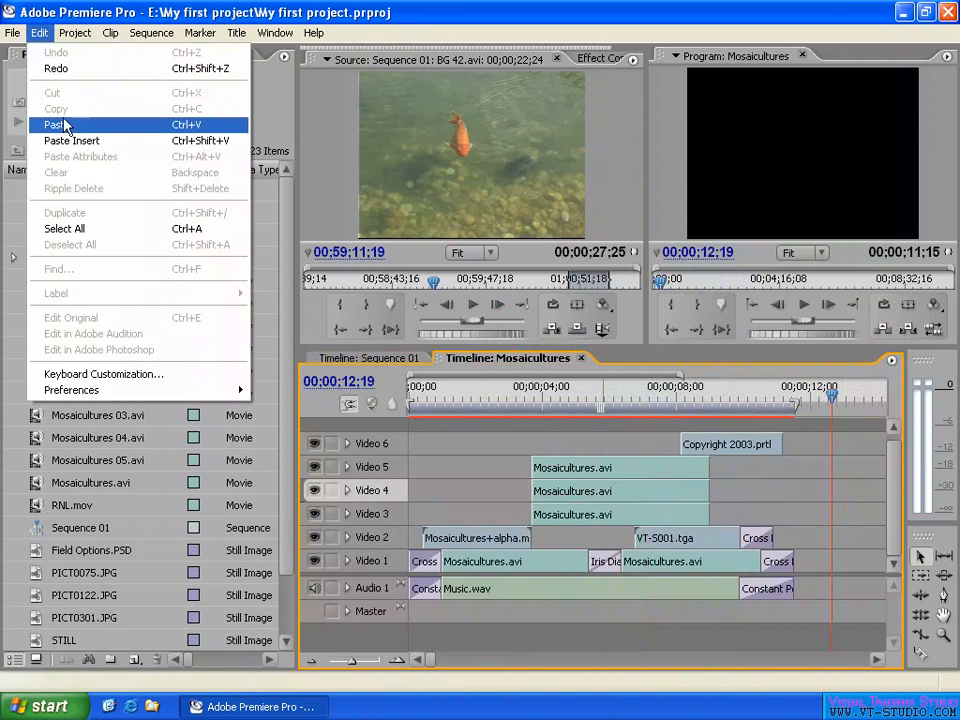
pyautogui.click(66, 128)
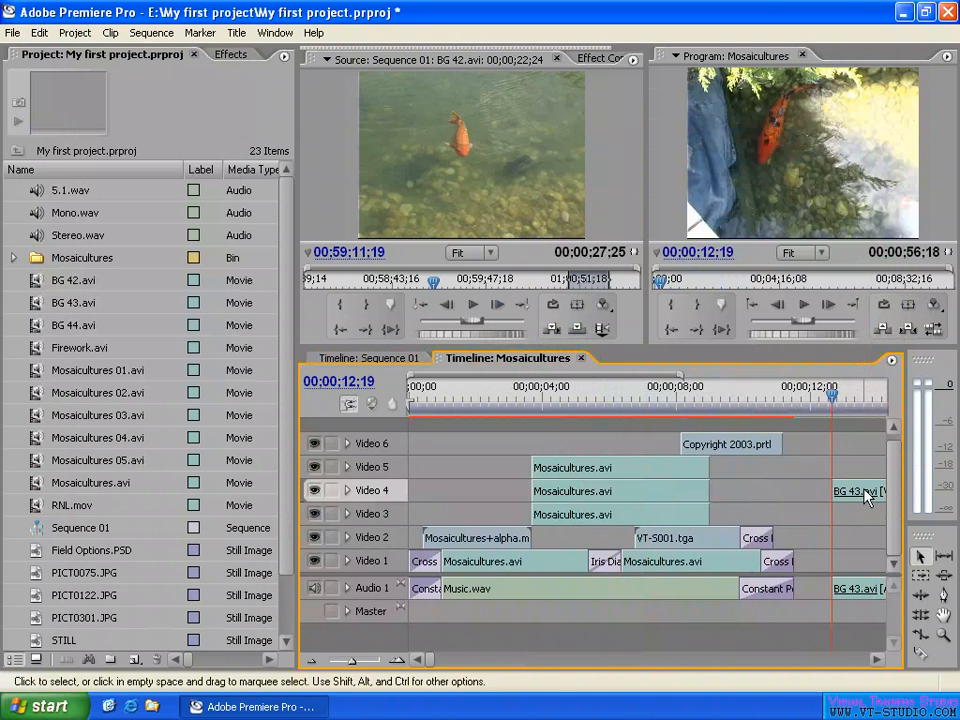
pyautogui.click(853, 493)
# - Return to Sequence 01 and shrink the second BG 42.avi clip in the program preview to about 44% scale
pyautogui.click(378, 358)
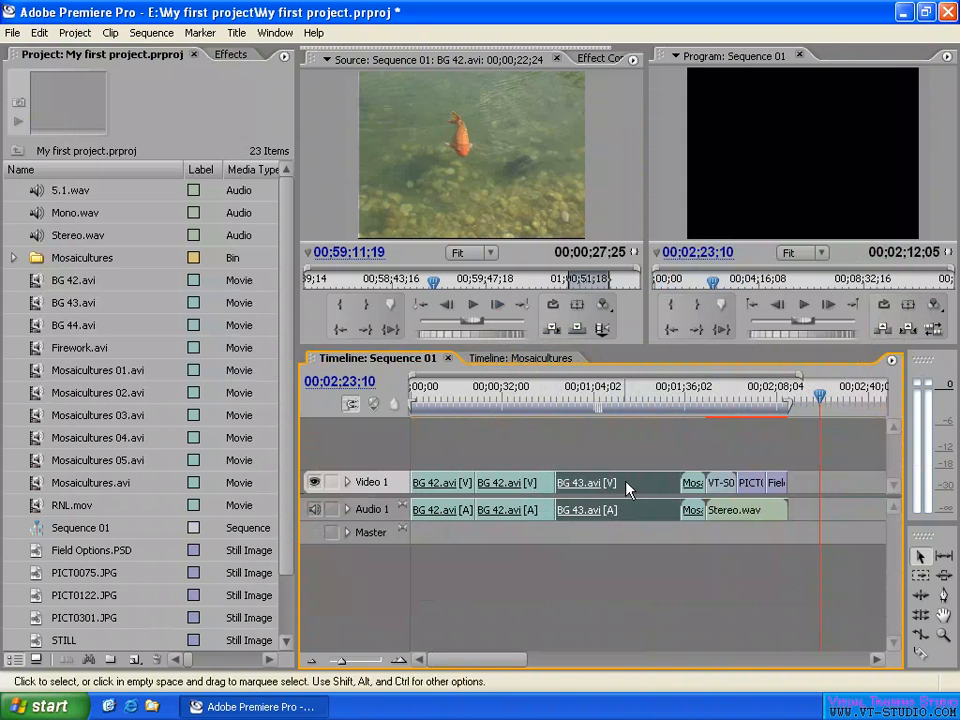
pyautogui.rightClick(629, 482)
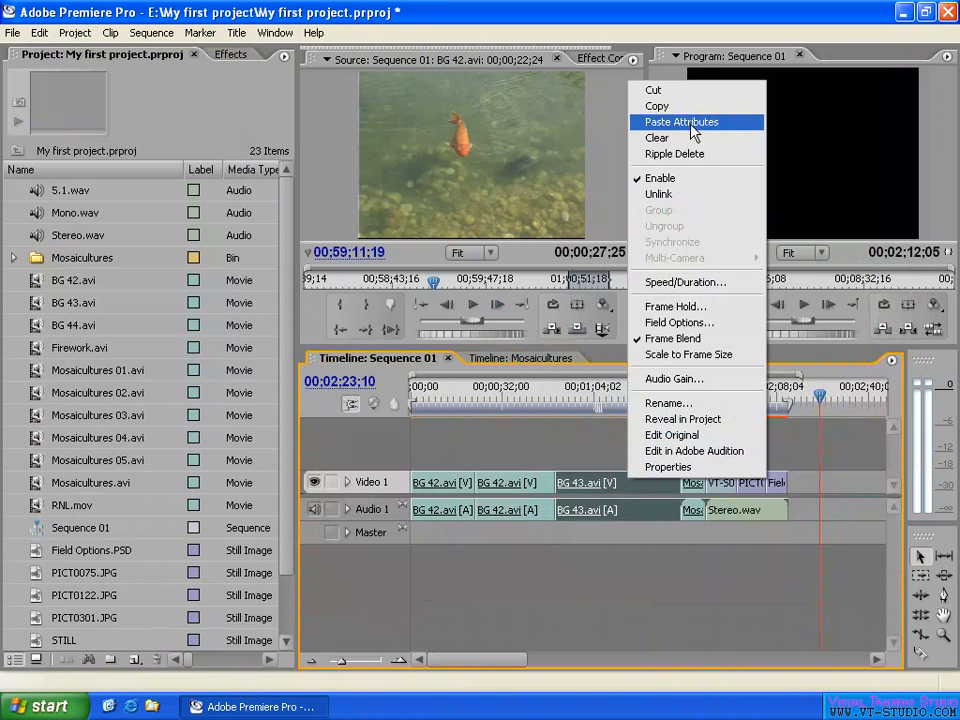
pyautogui.click(721, 124)
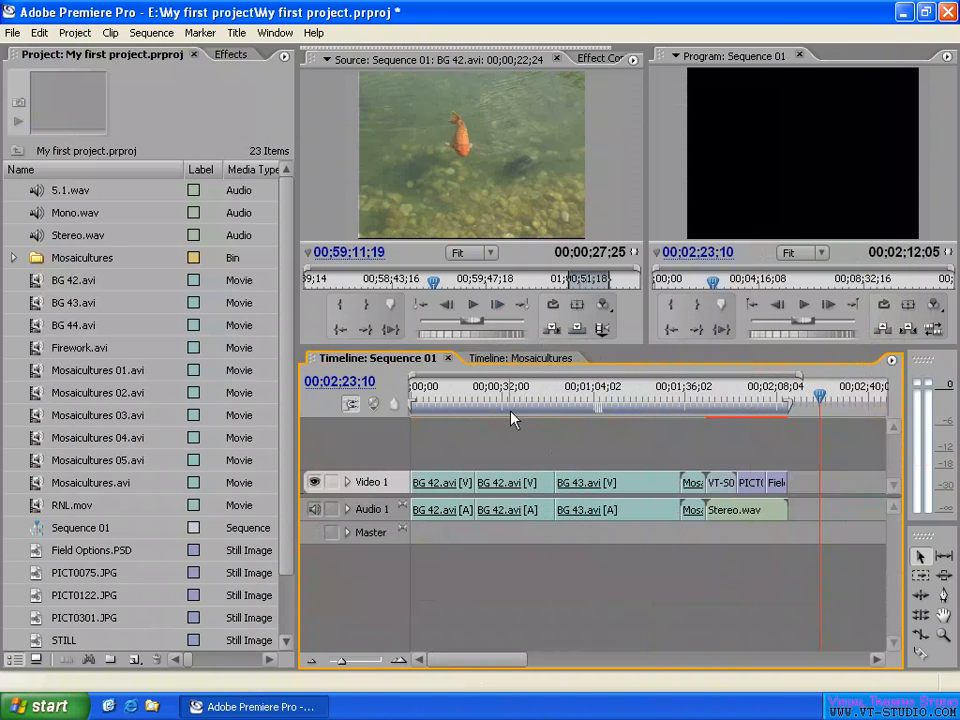
pyautogui.click(508, 408)
pyautogui.click(515, 485)
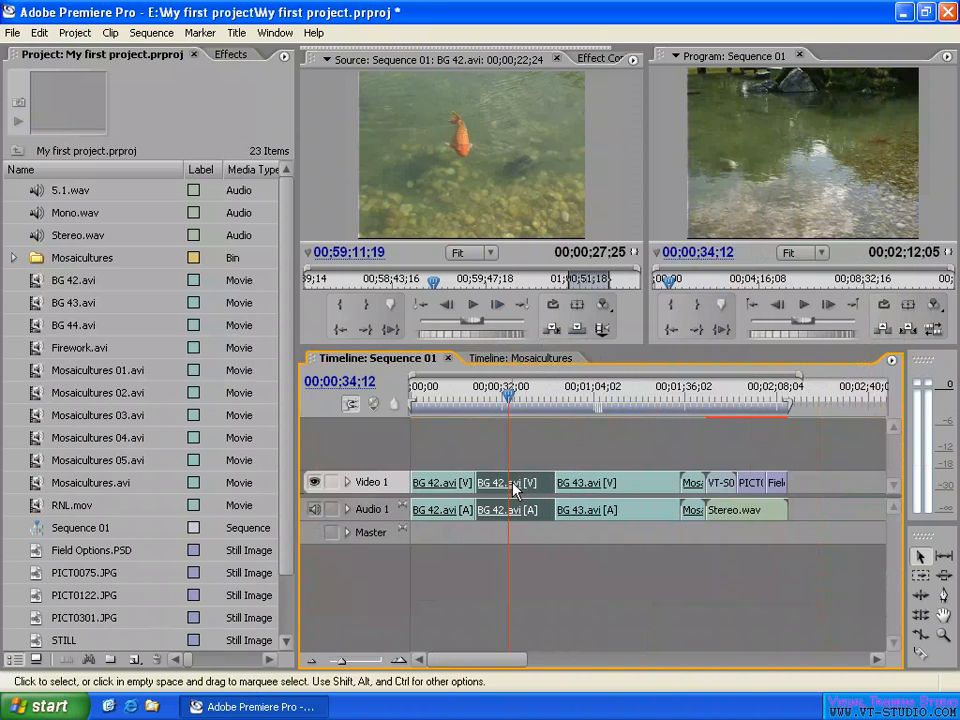
pyautogui.click(845, 160)
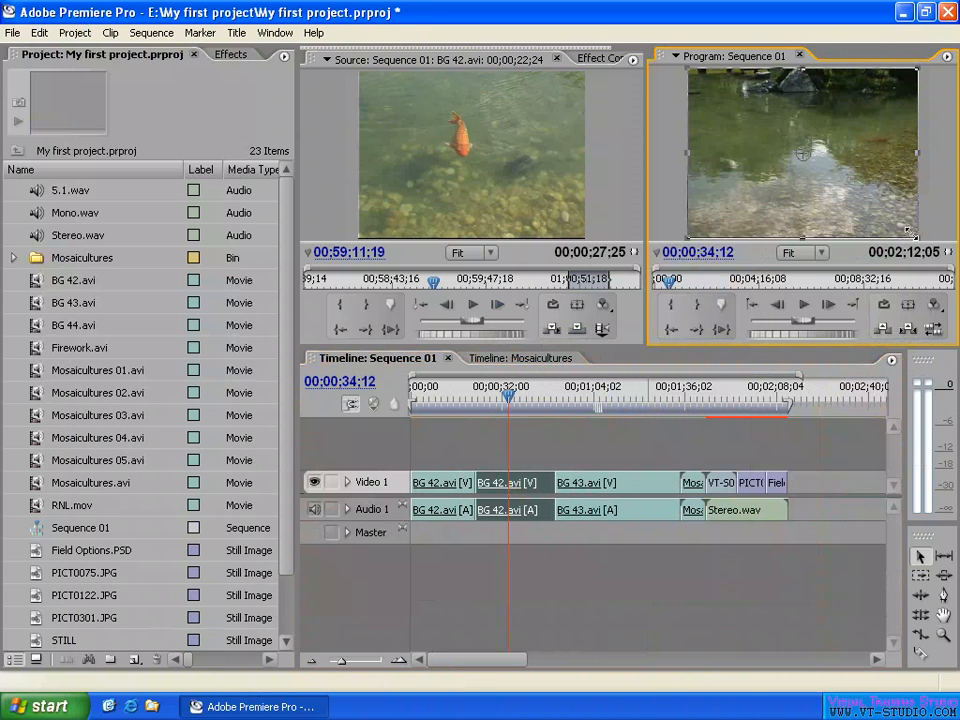
pyautogui.moveTo(910, 232); pyautogui.dragTo(850, 188)
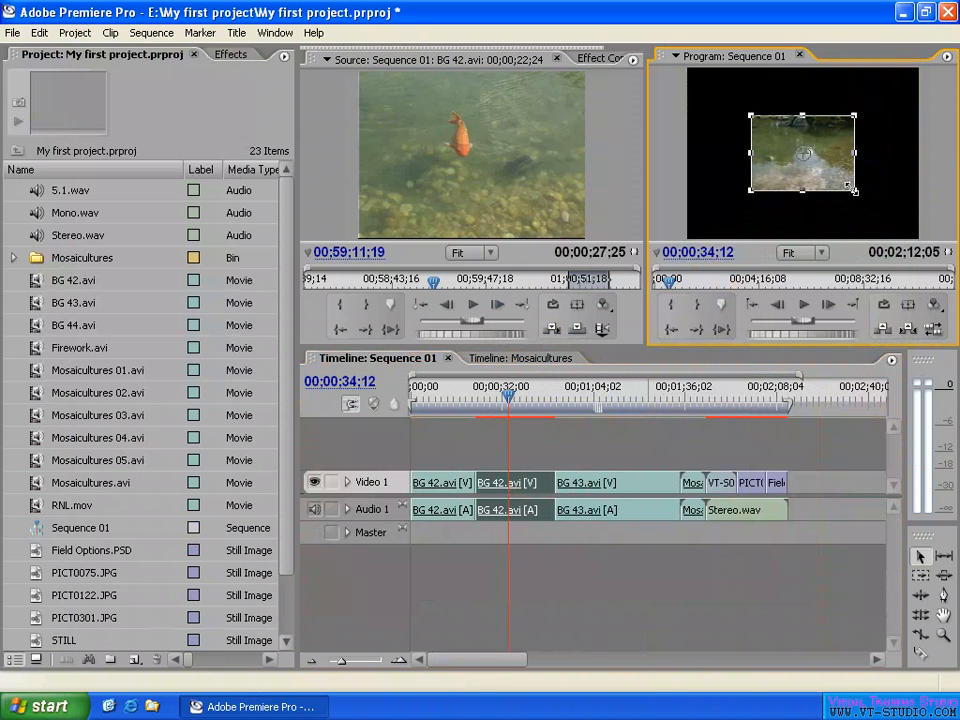
# - Set the Motion Scale of the second BG 42.avi clip to 50
pyautogui.click(597, 57)
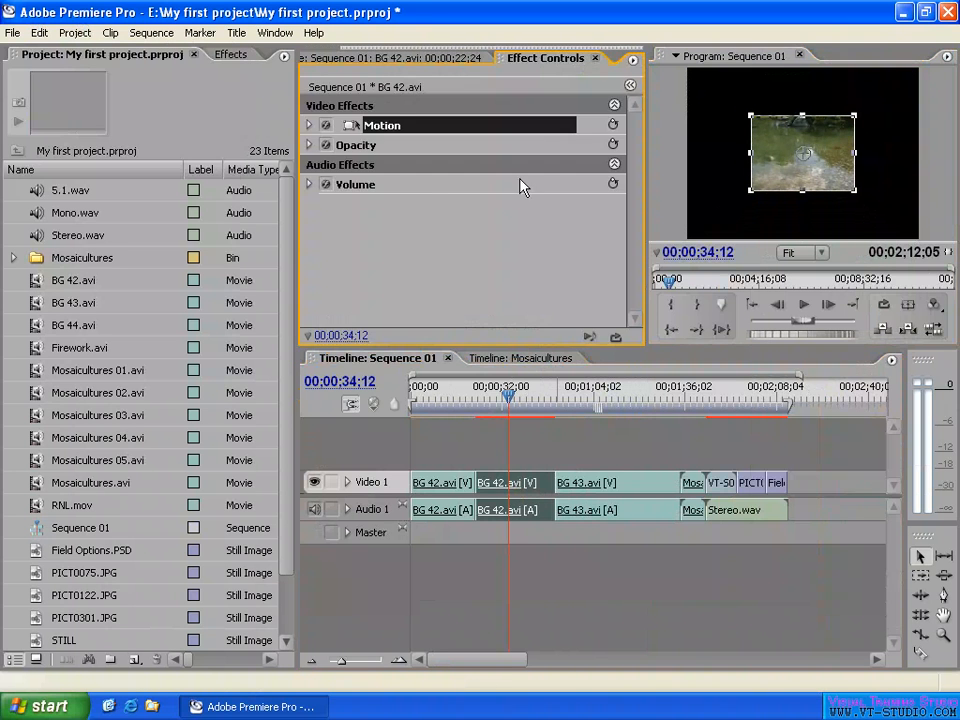
pyautogui.click(309, 126)
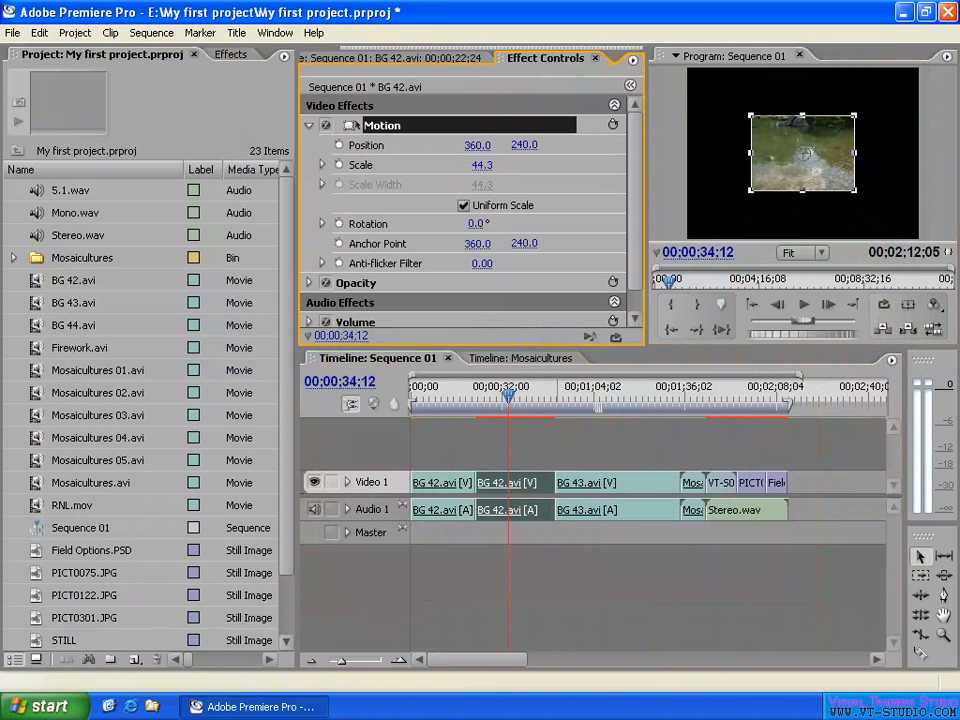
pyautogui.click(470, 165)
pyautogui.write('50')
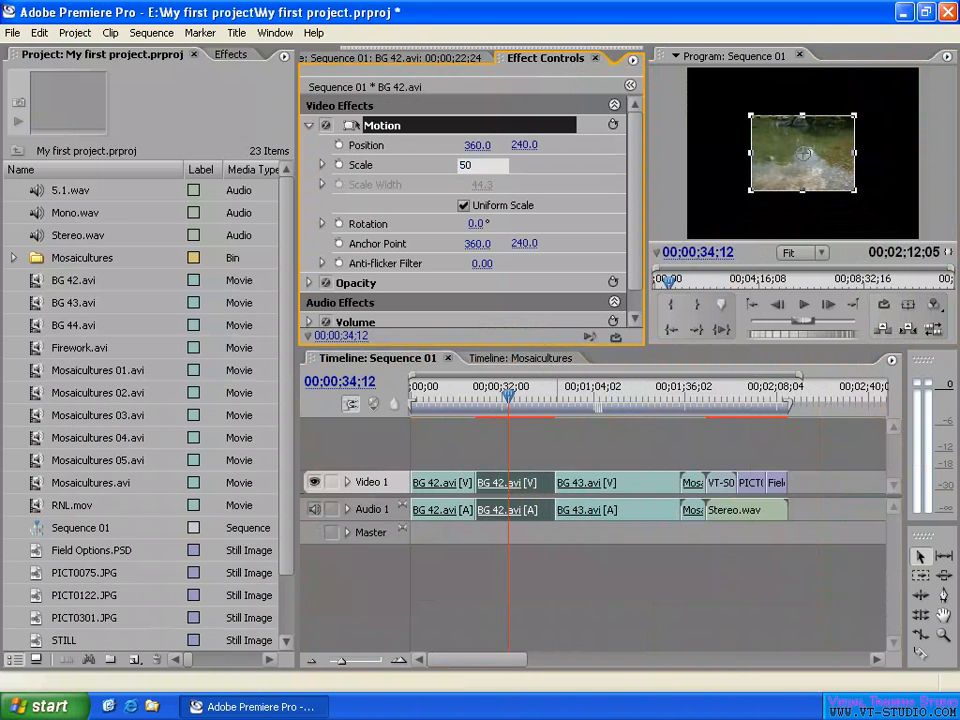
pyautogui.press('Return')
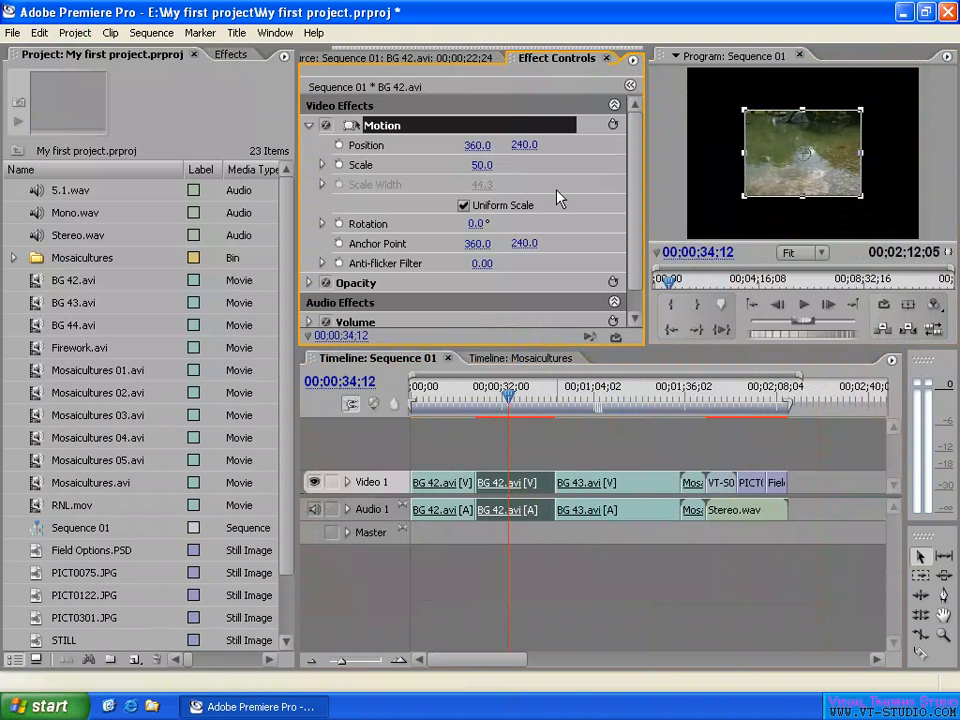
# - Copy the second BG 42.avi clip and paste its attributes onto the BG 43.avi clip
pyautogui.rightClick(523, 482)
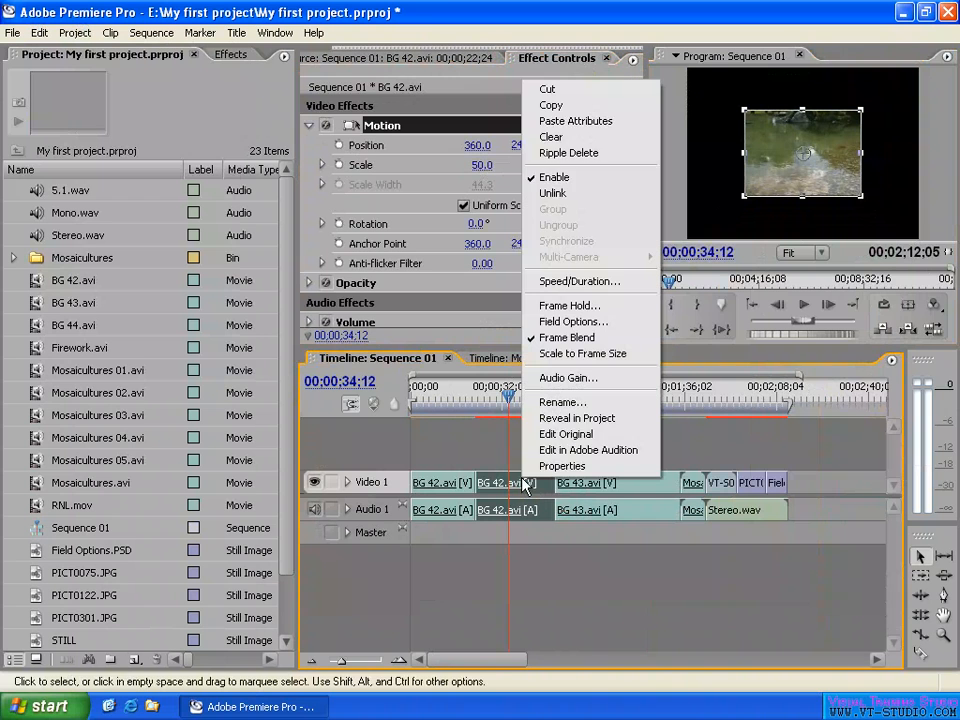
pyautogui.click(569, 106)
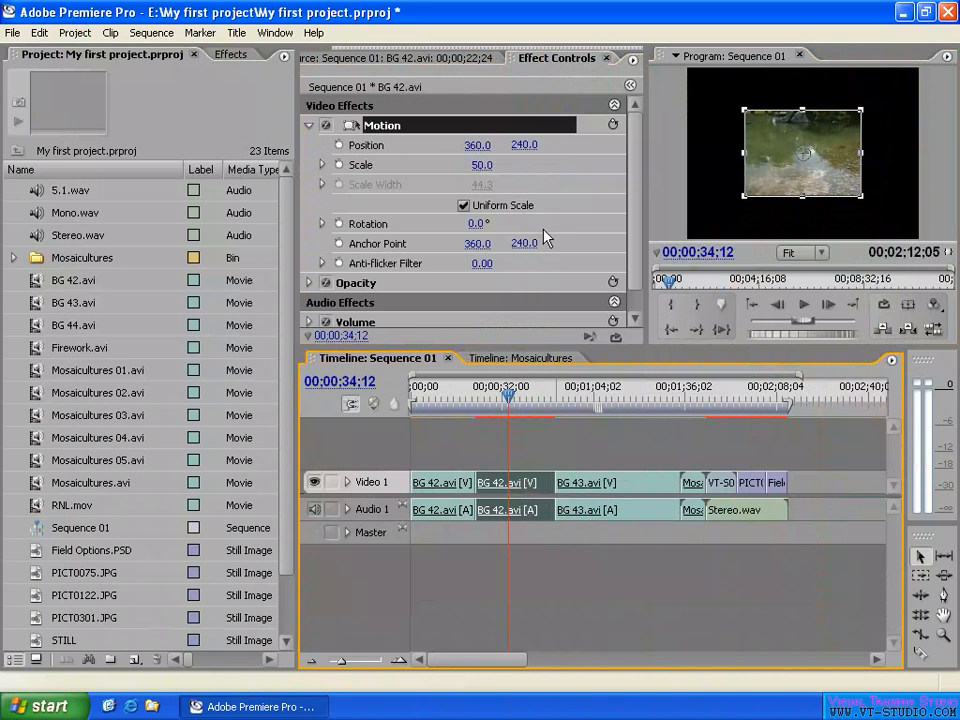
pyautogui.click(624, 405)
pyautogui.click(624, 485)
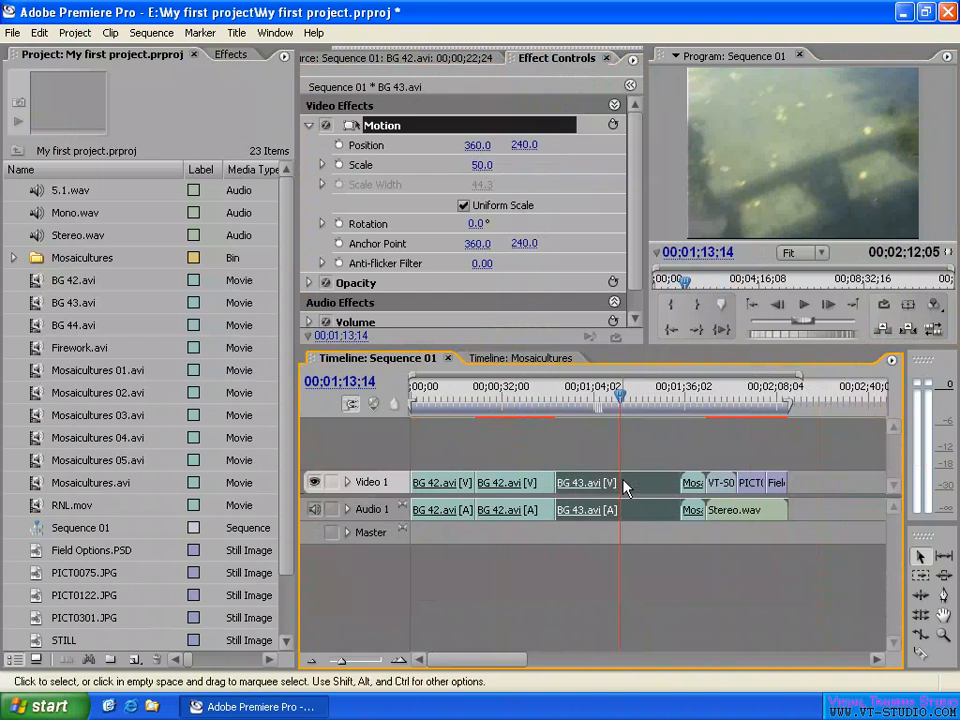
pyautogui.rightClick(636, 485)
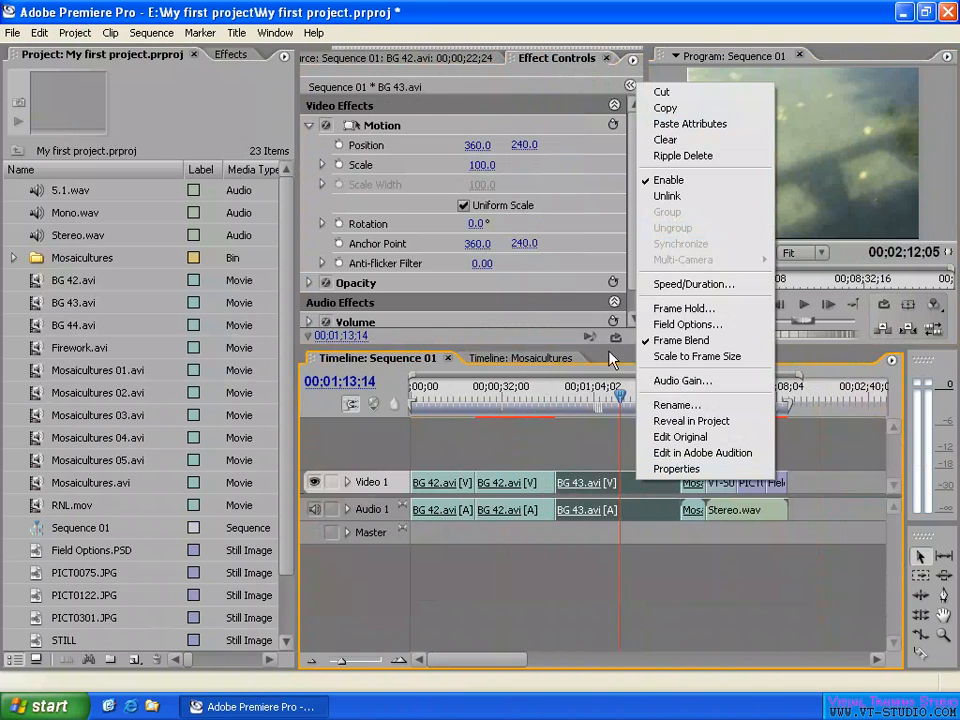
pyautogui.click(690, 124)
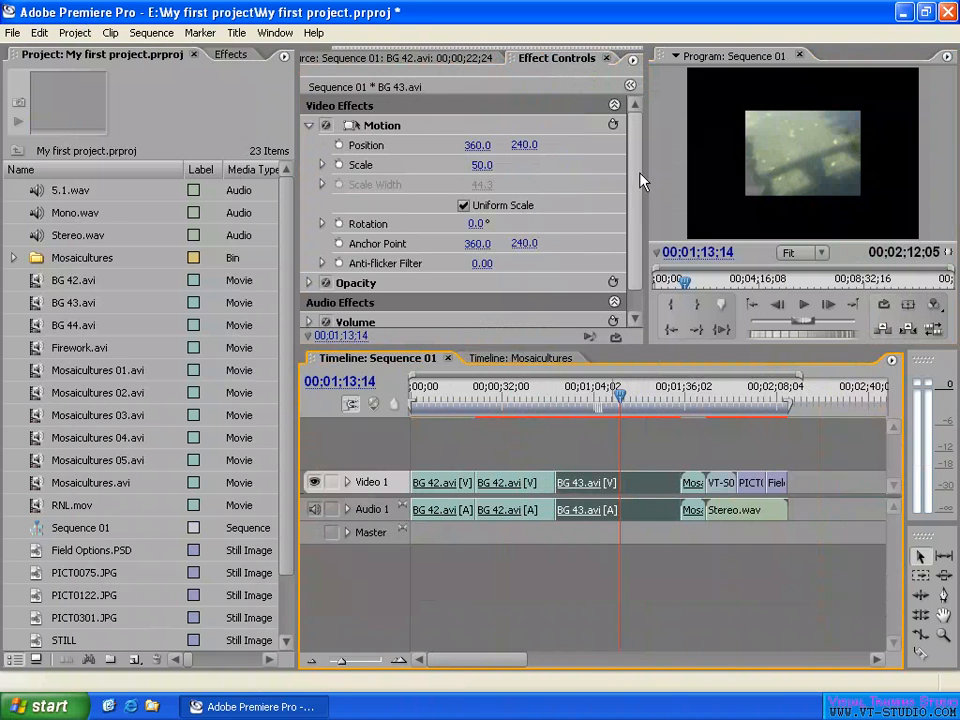
pyautogui.moveTo(638, 173); pyautogui.dragTo(638, 182)
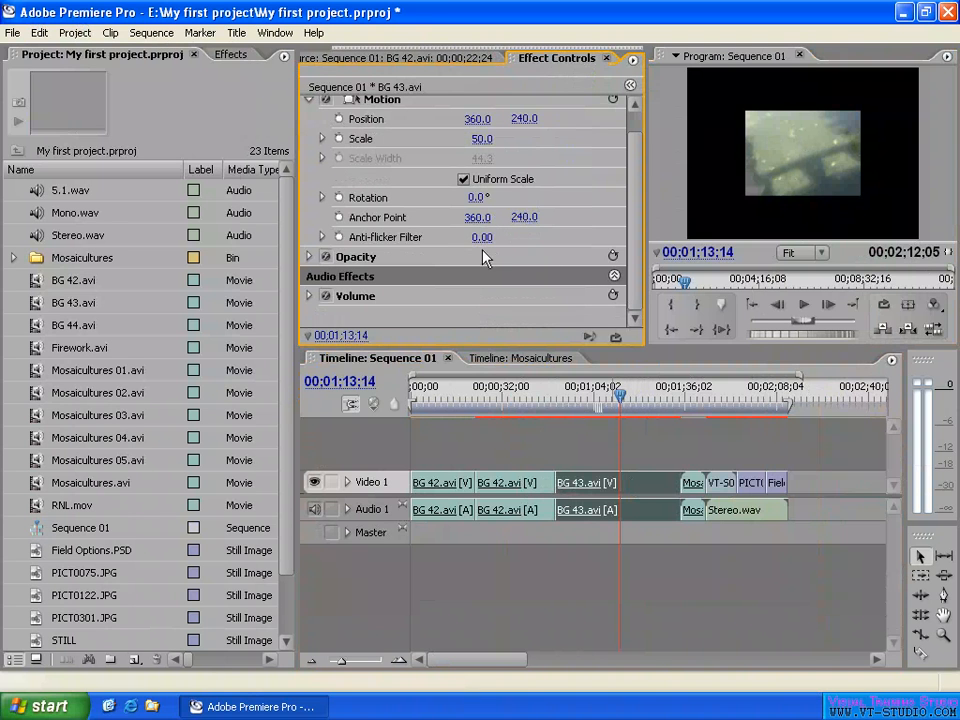
pyautogui.click(645, 456)
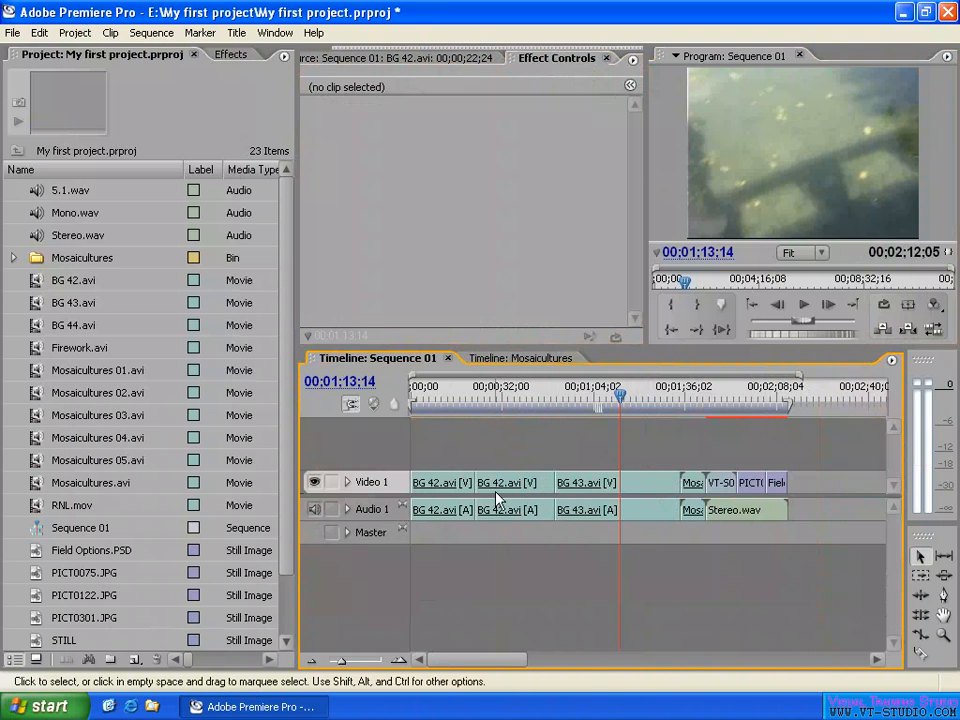
# - Clear the BG 43.avi clip from Sequence 01 and undo the deletion
pyautogui.click(632, 485)
pyautogui.rightClick(632, 485)
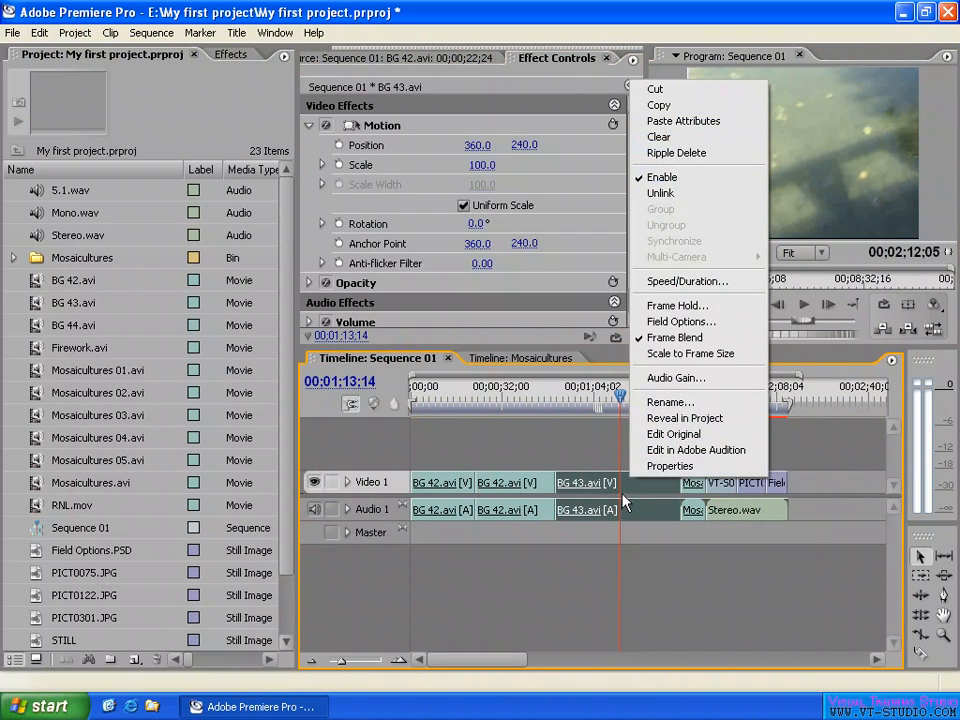
pyautogui.click(660, 137)
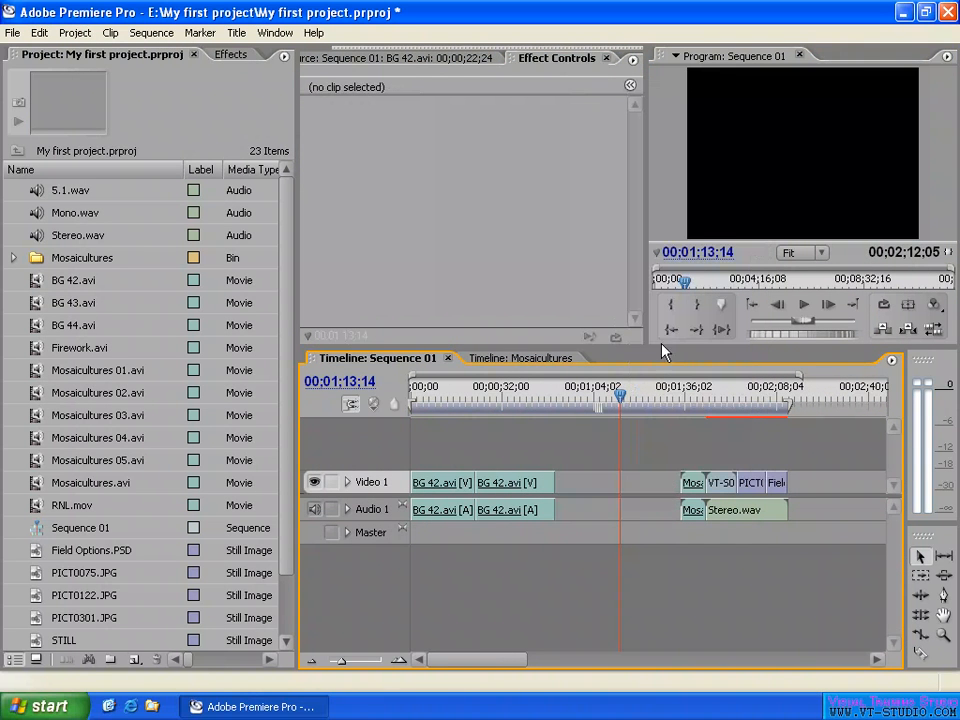
pyautogui.hotkey('ctrl', 'z')
# - Clear the BG 43.avi clip from Video 1 and Audio 1 again without closing the gap
pyautogui.rightClick(634, 484)
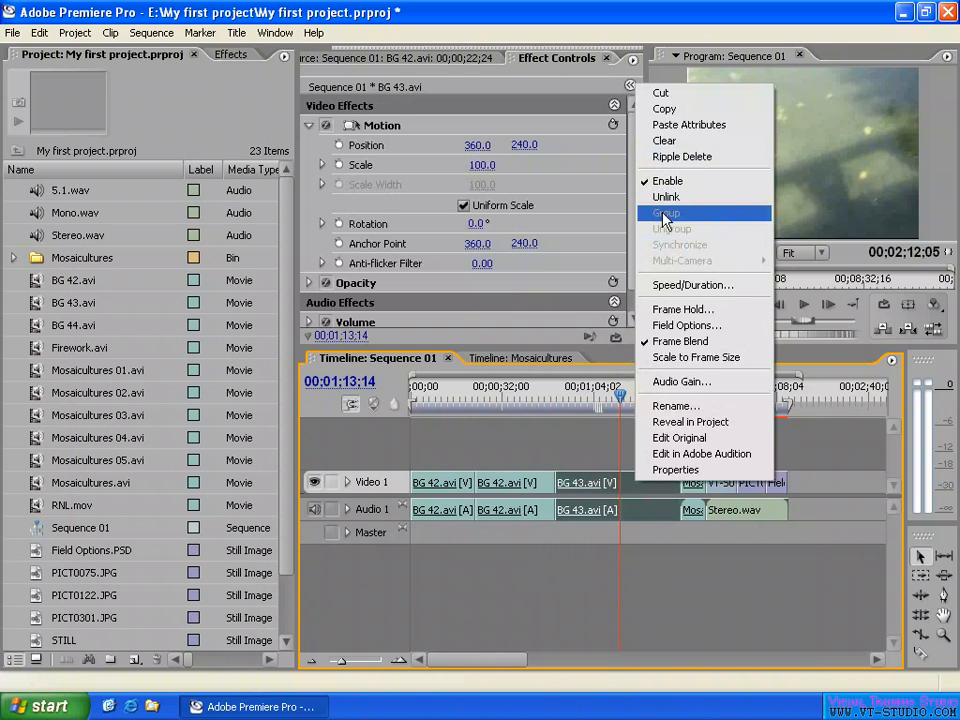
pyautogui.click(670, 146)
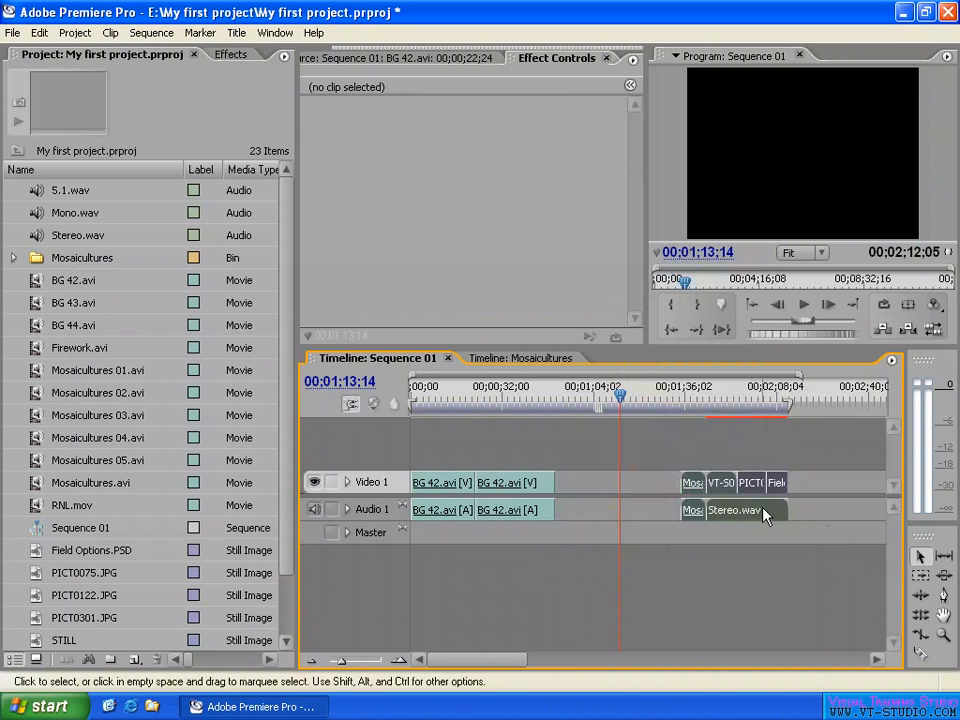
# - Move the clips after the gap back against the second BG 42.avi clip, and undo the move
pyautogui.moveTo(772, 513); pyautogui.dragTo(644, 511)
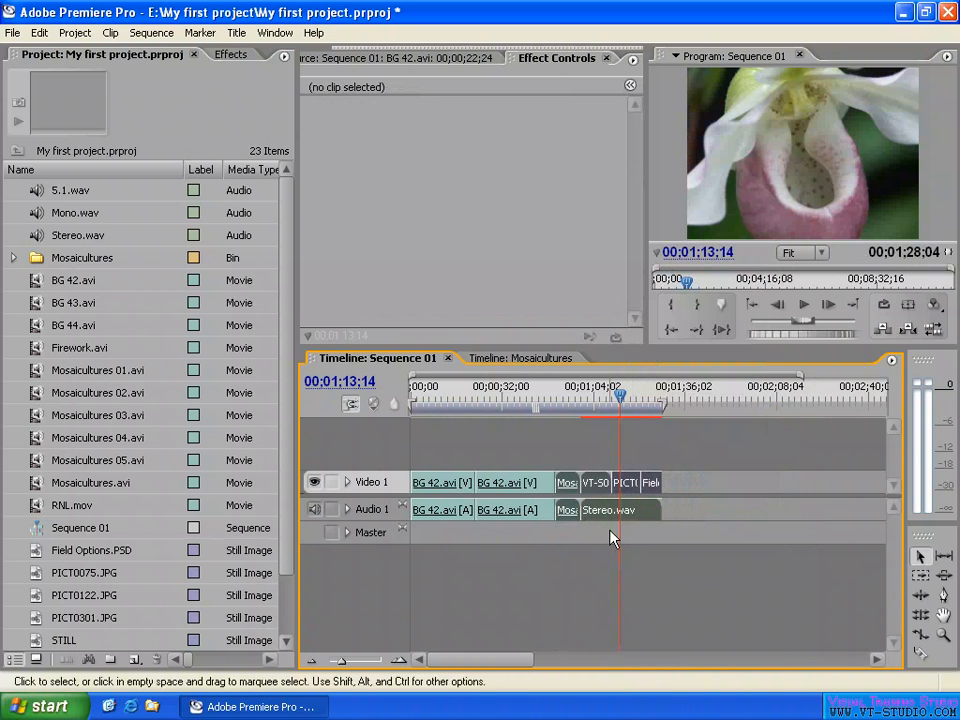
pyautogui.hotkey('ctrl', 'z')
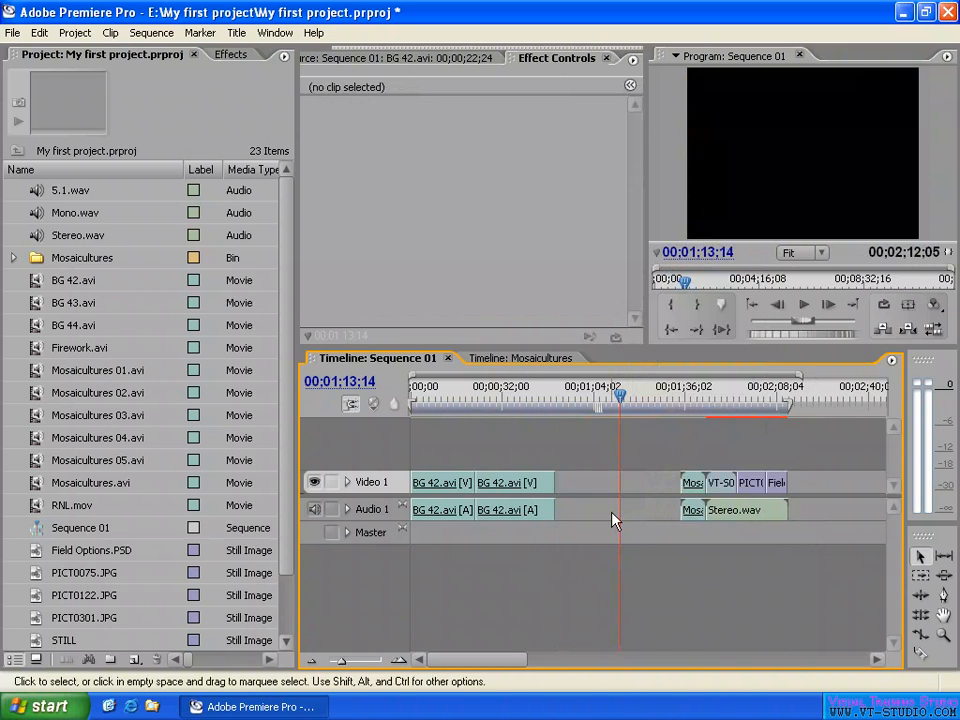
# - Ripple-delete the BG 43.avi clip so the following clips close the gap, and undo the deletion
pyautogui.rightClick(638, 489)
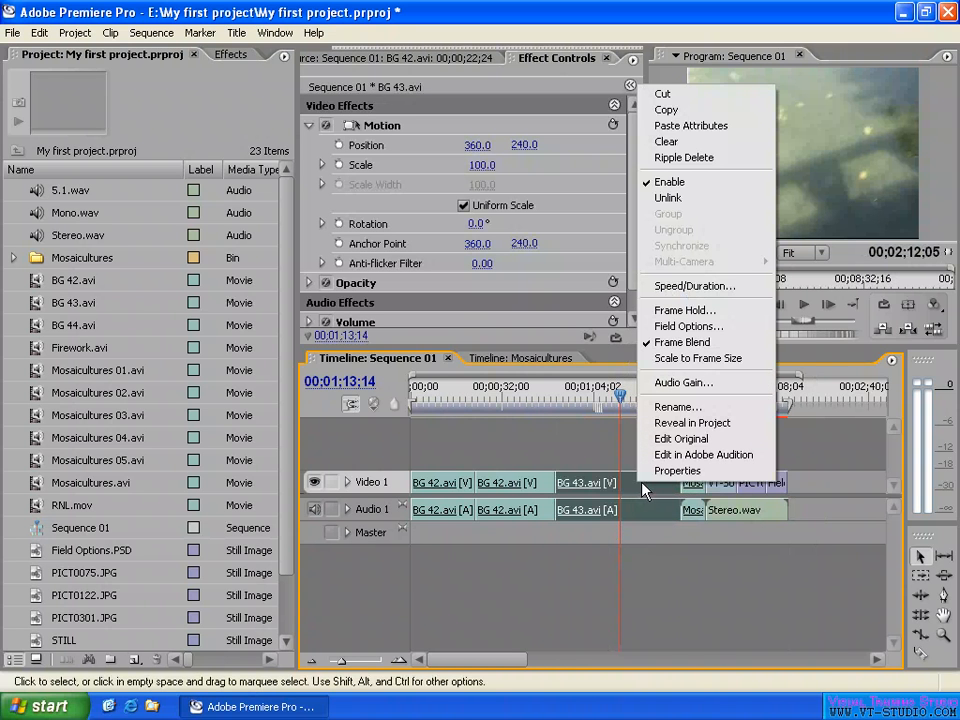
pyautogui.click(684, 158)
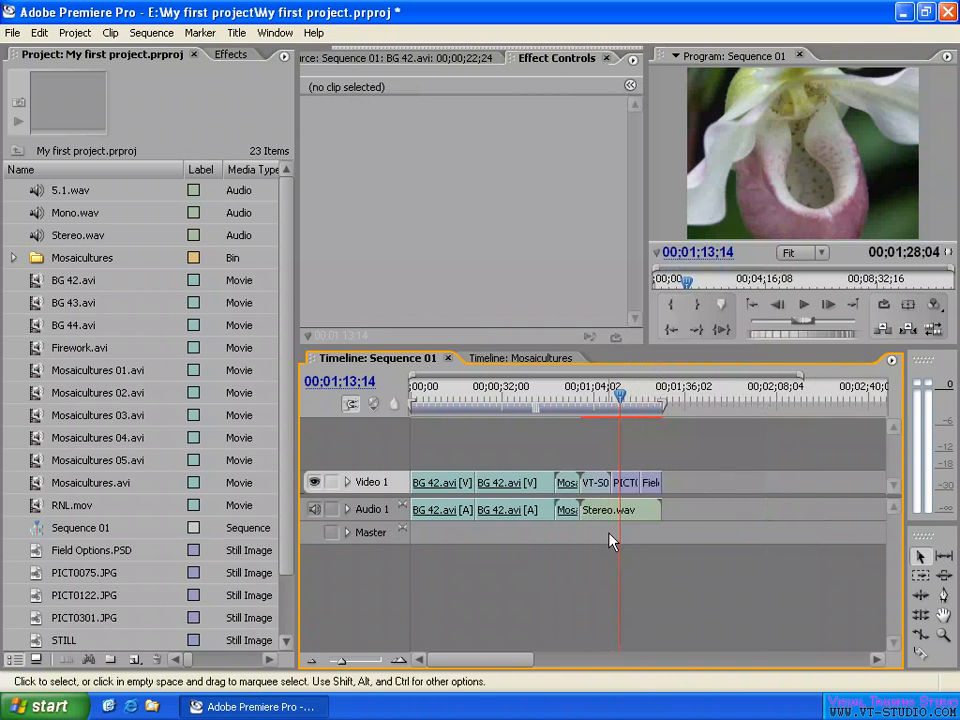
pyautogui.hotkey('ctrl', 'z')
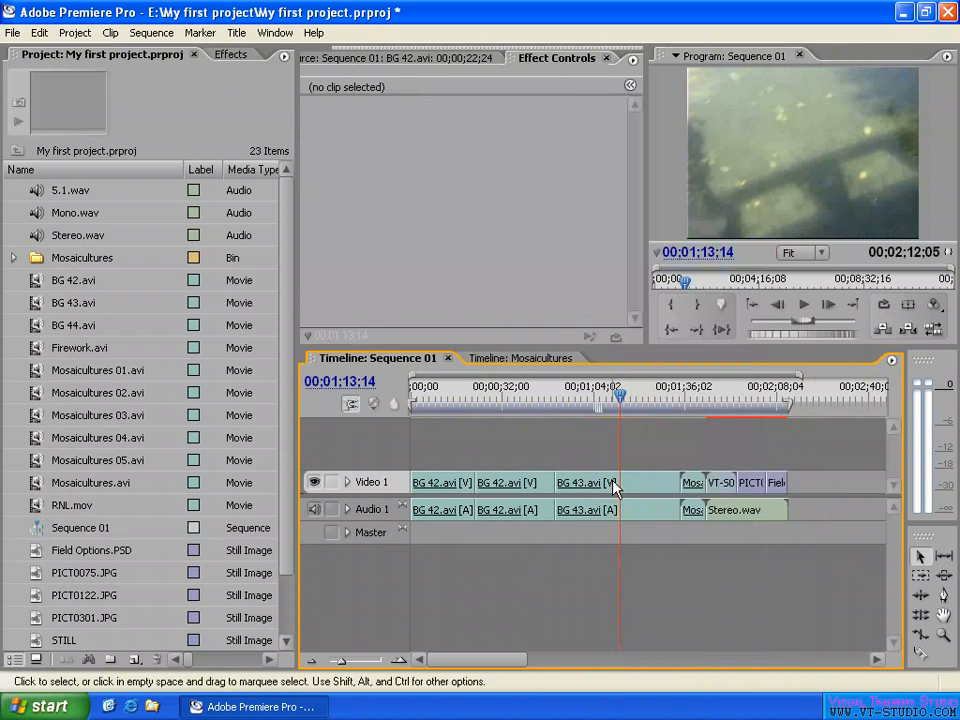
# - Disable the BG 43.avi clip in Sequence 01 and scrub the playhead through it to check the program output
pyautogui.rightClick(613, 484)
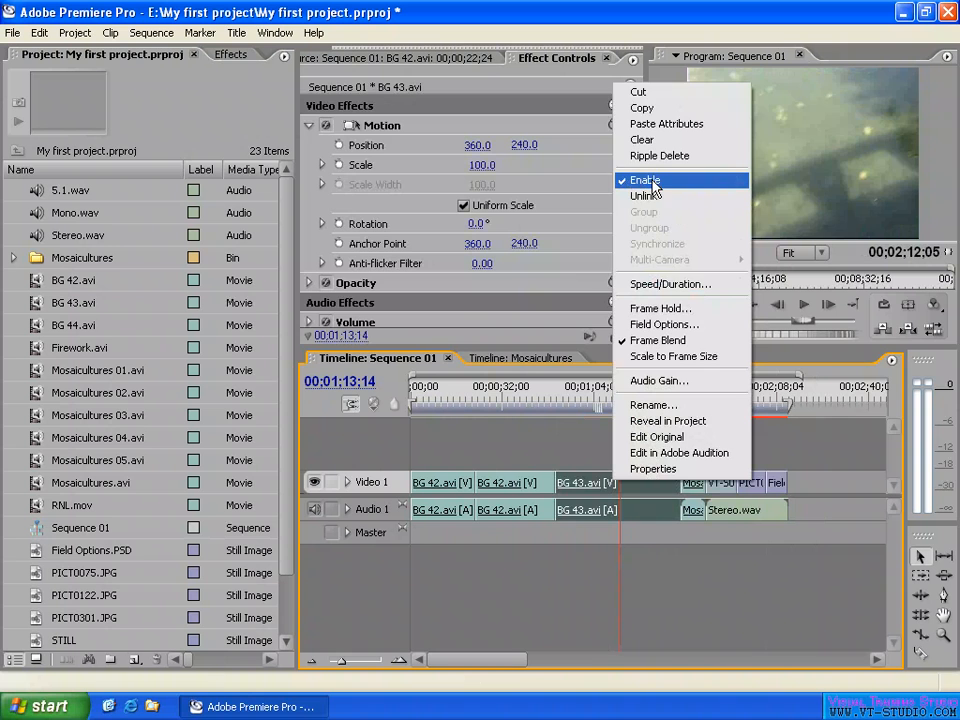
pyautogui.click(645, 180)
pyautogui.click(636, 452)
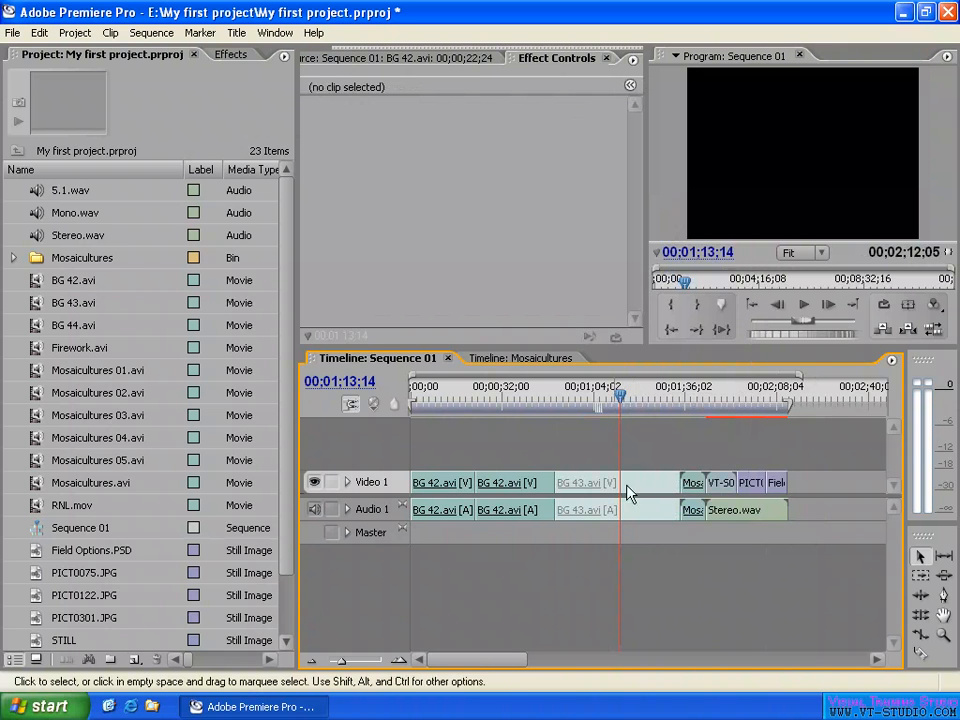
pyautogui.moveTo(624, 397)
pyautogui.mouseDown()
pyautogui.moveTo(596, 395)
pyautogui.moveTo(616, 396)
pyautogui.mouseUp()
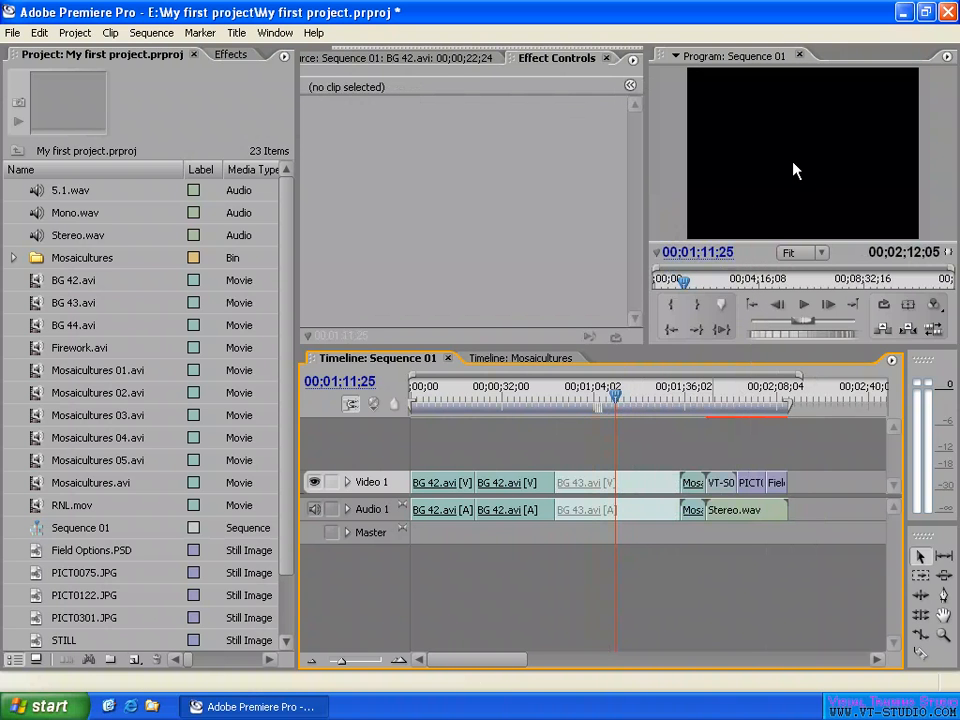
pyautogui.moveTo(430, 390); pyautogui.dragTo(598, 403)
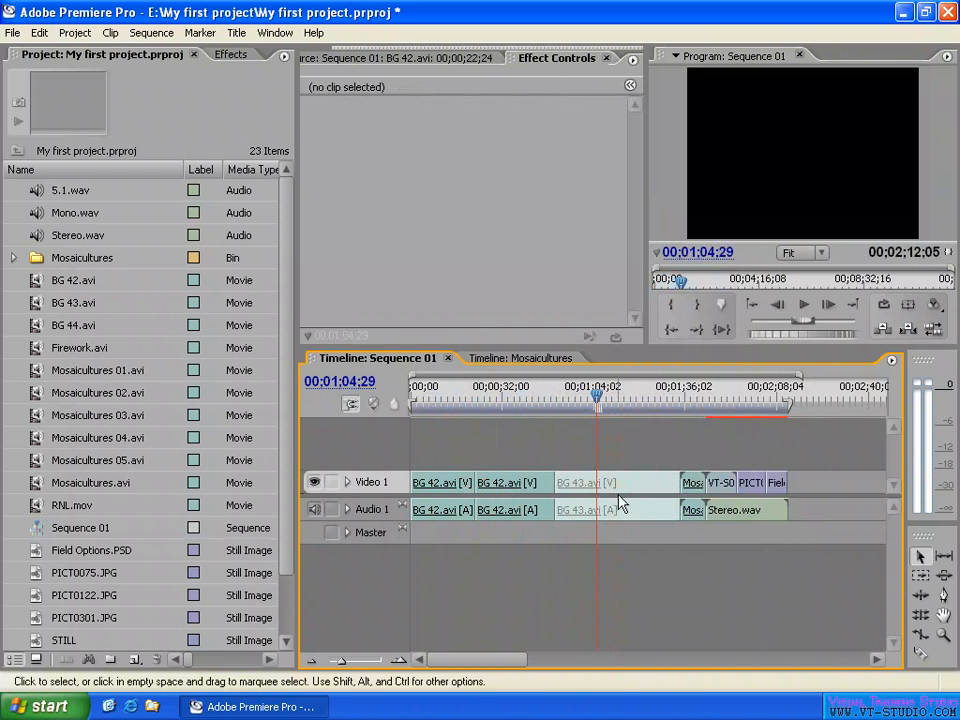
# - Hide the Video 1 track output and scrub across the two BG 42.avi clips
pyautogui.click(628, 494)
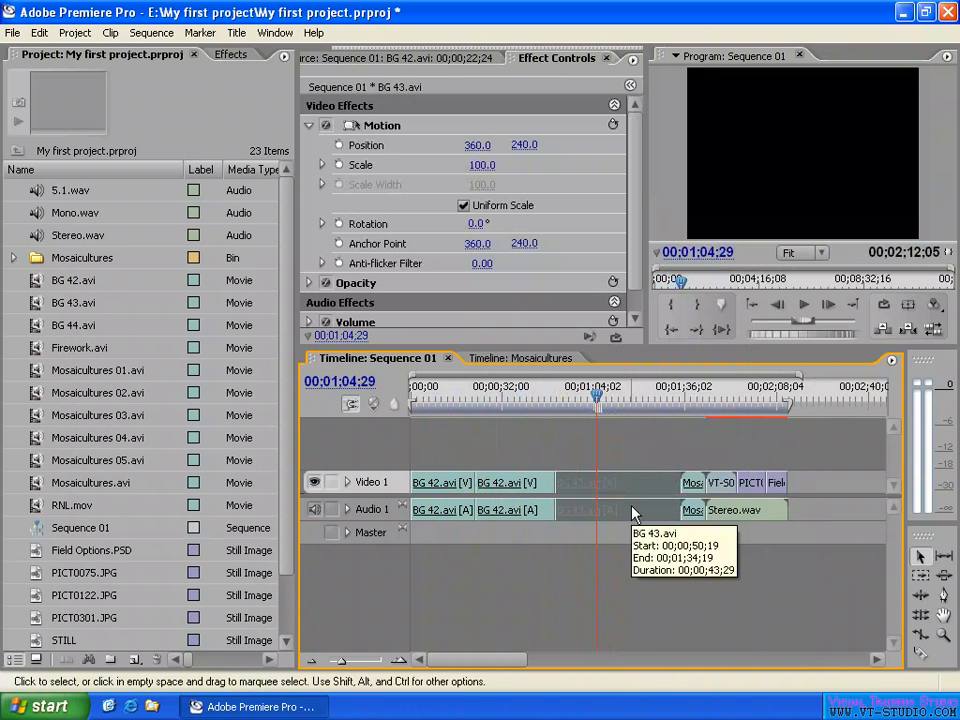
pyautogui.click(314, 484)
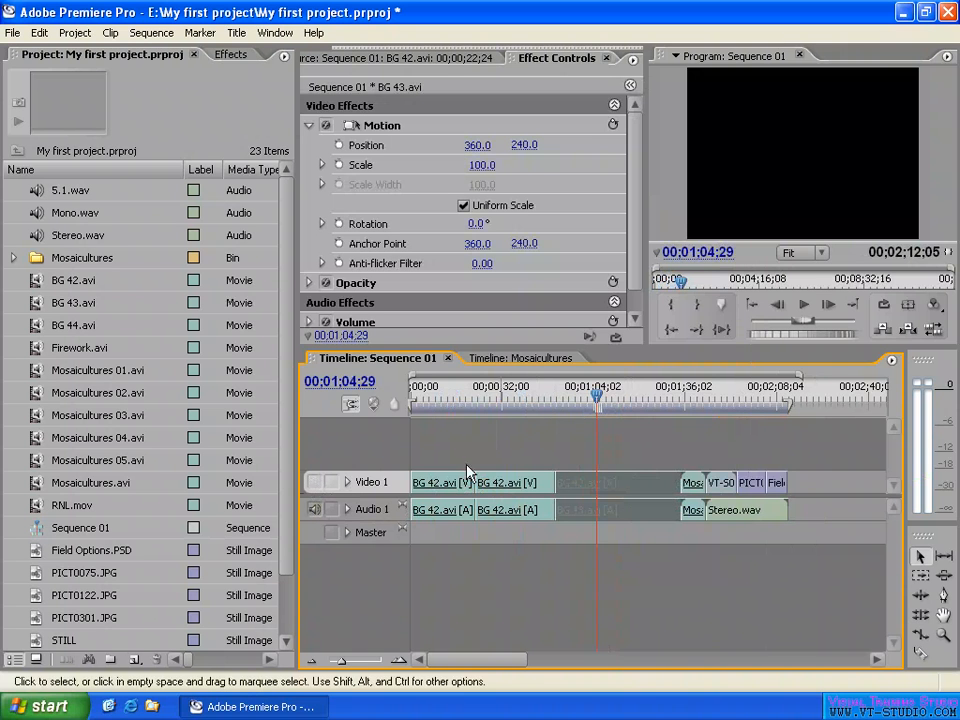
pyautogui.click(430, 392)
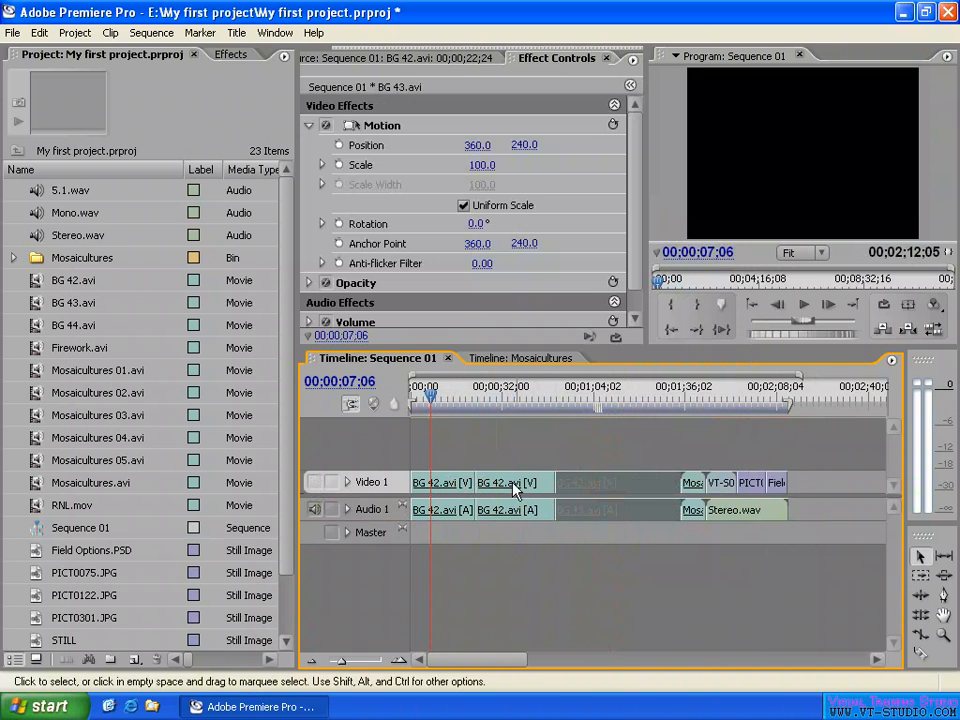
pyautogui.moveTo(430, 396); pyautogui.dragTo(514, 410)
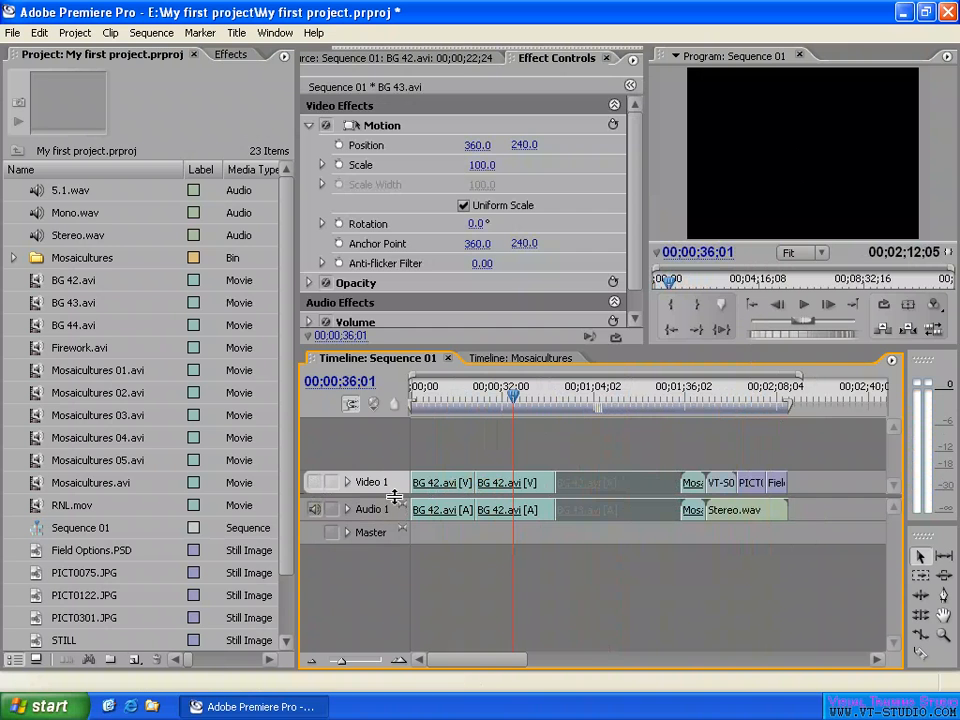
# - Show the Video 1 track output again and scrub through the BG 42.avi clips and the disabled BG 43.avi clip
pyautogui.click(314, 482)
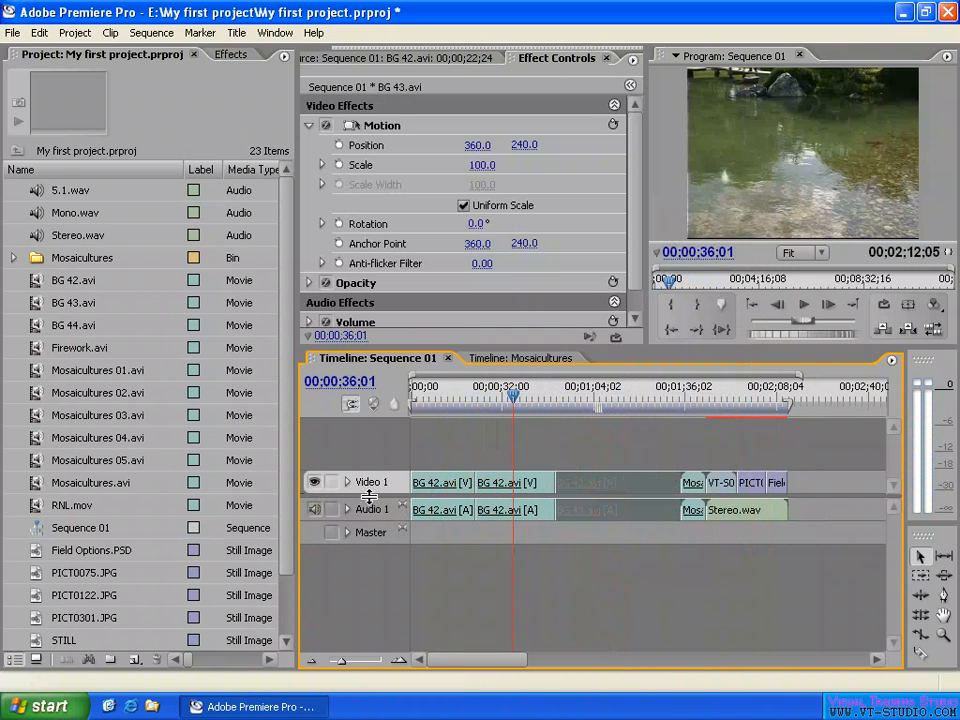
pyautogui.click(448, 396)
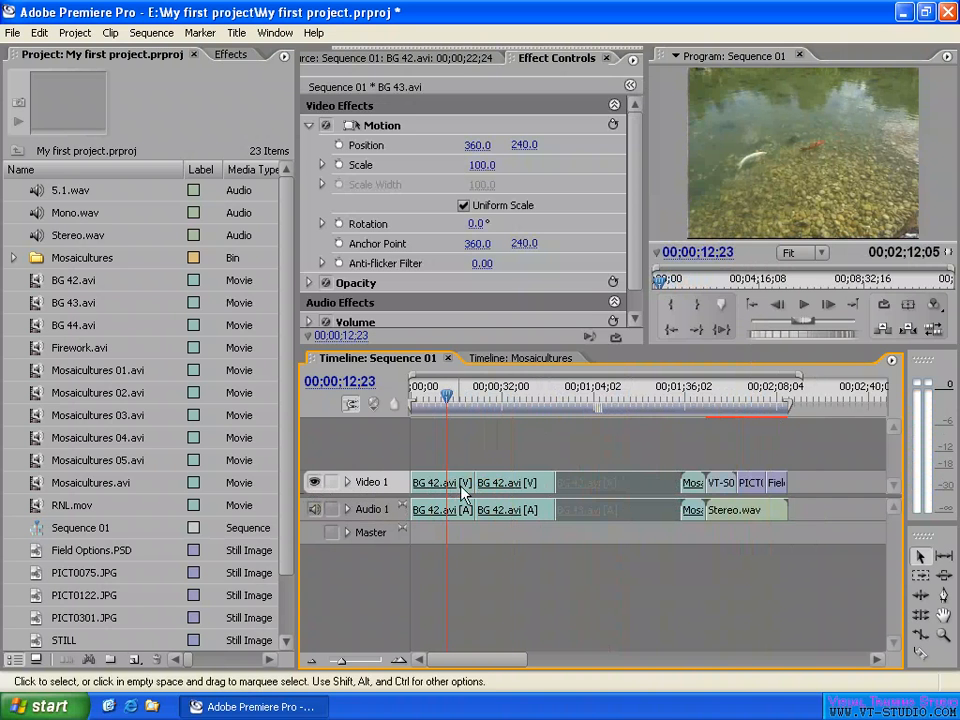
pyautogui.moveTo(447, 396); pyautogui.dragTo(503, 396)
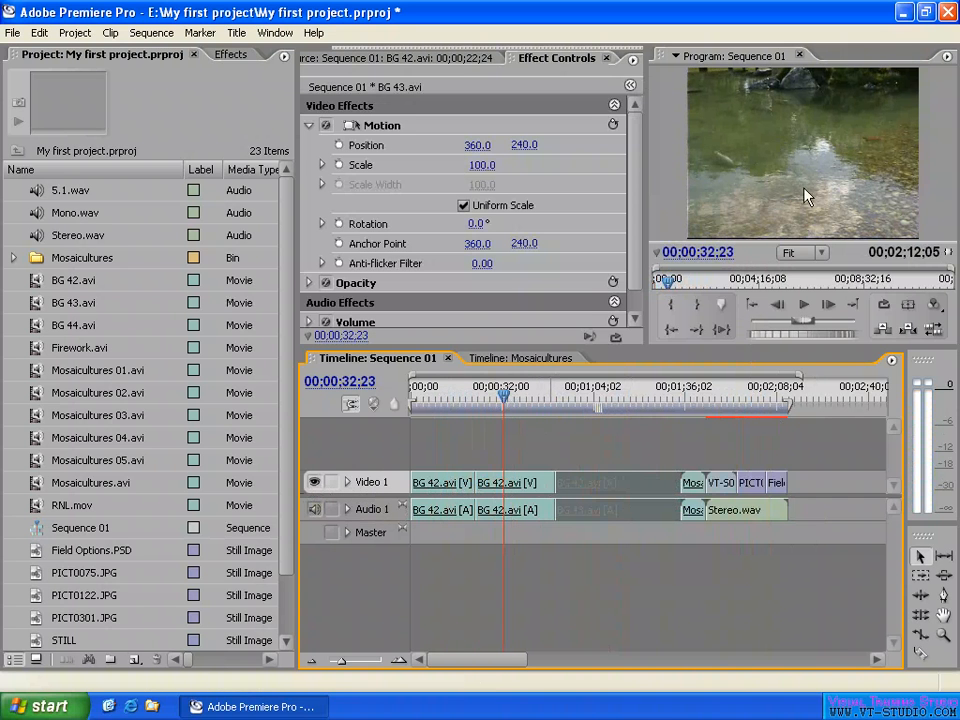
pyautogui.moveTo(588, 398); pyautogui.dragTo(613, 400)
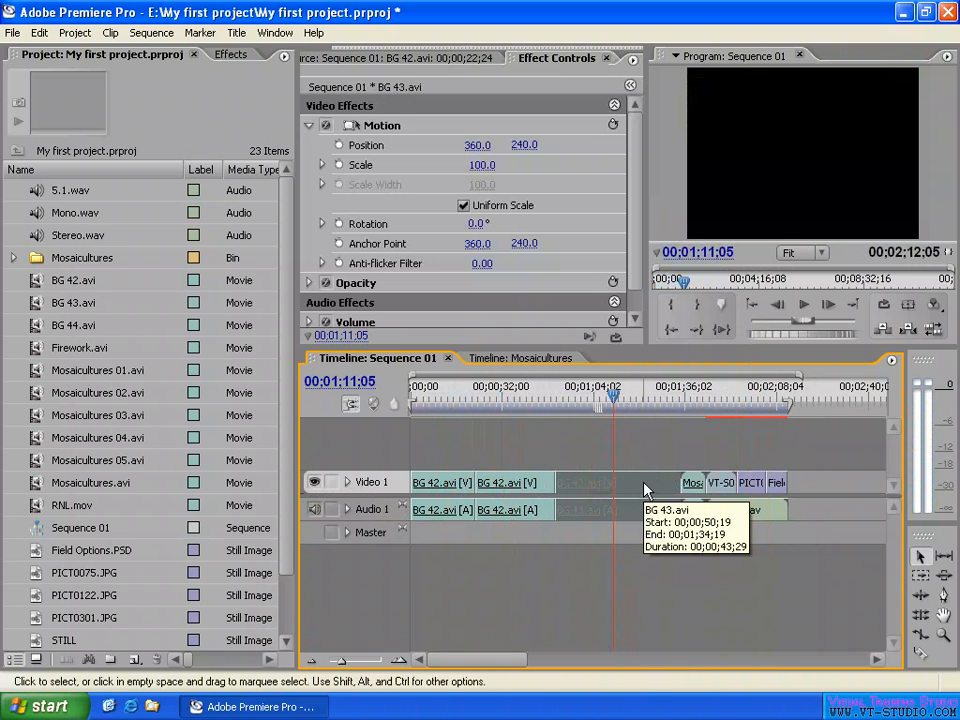
# - Enable the BG 43.avi clip again and scrub through it to preview its picture
pyautogui.rightClick(645, 490)
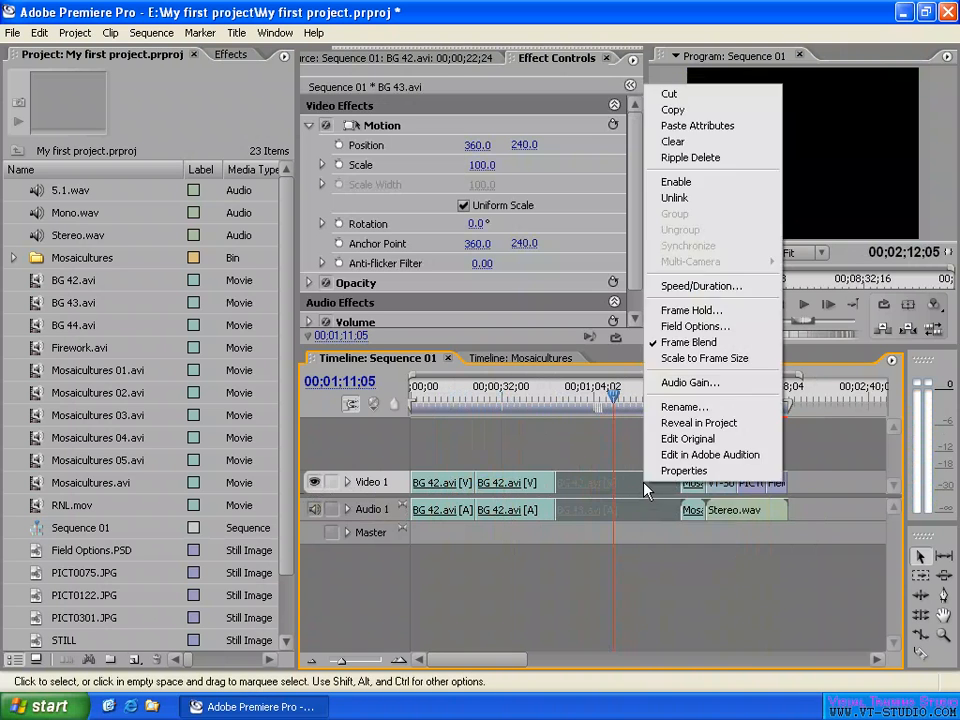
pyautogui.click(689, 188)
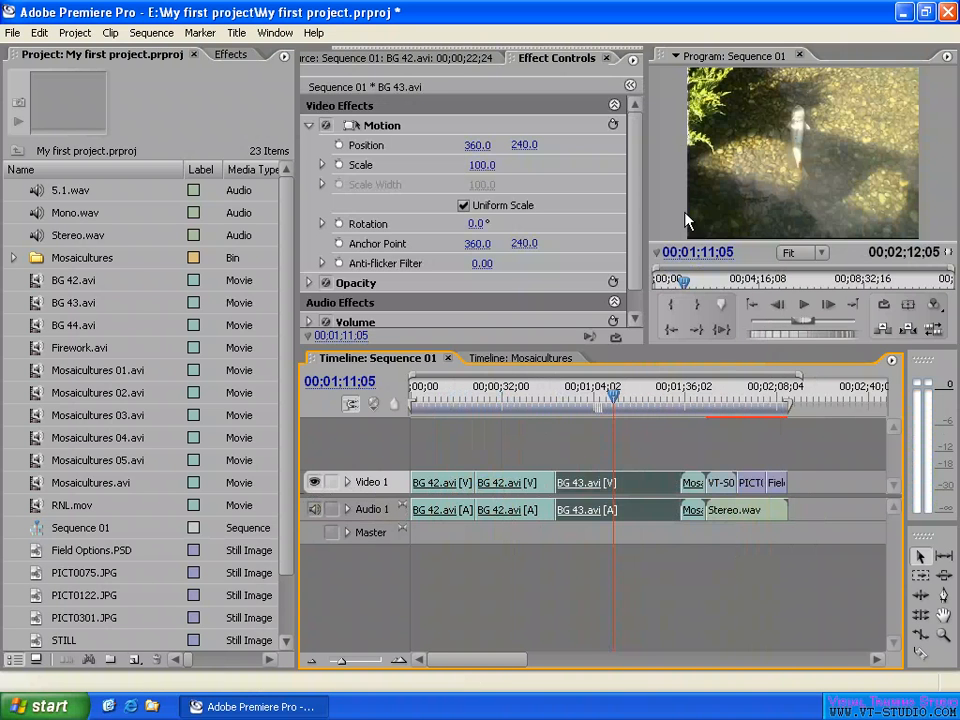
pyautogui.click(634, 462)
pyautogui.moveTo(613, 396)
pyautogui.mouseDown()
pyautogui.moveTo(605, 396)
pyautogui.moveTo(623, 396)
pyautogui.mouseUp()
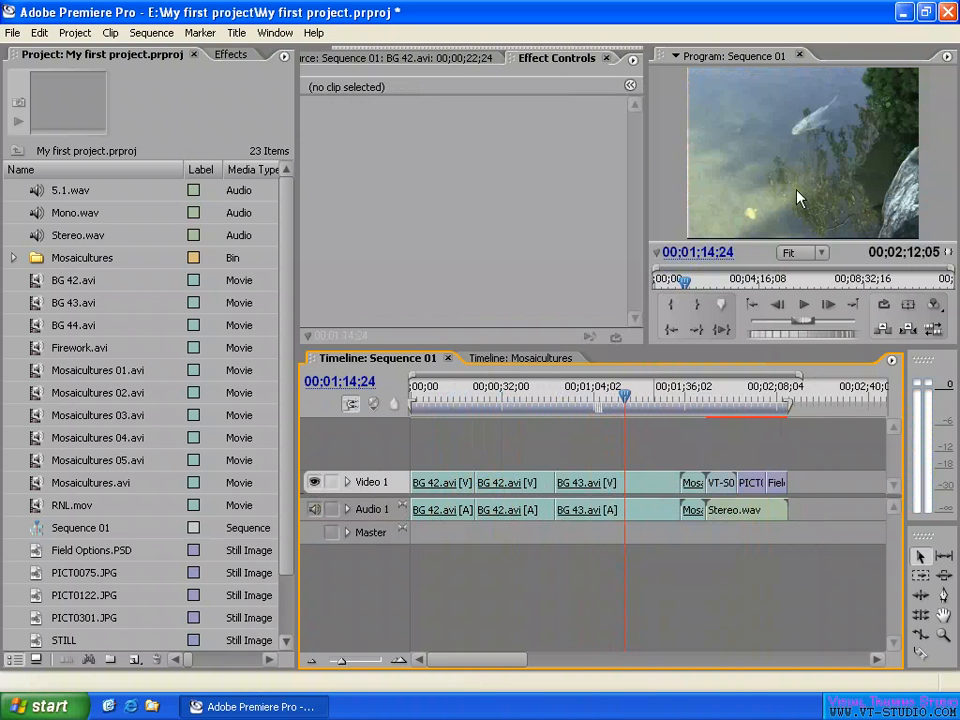
# - Select the linked BG 43.avi and BG 42.avi clips, the VT-S001.tga still and the Stereo.wav audio in turn to compare their linking
pyautogui.click(638, 486)
pyautogui.rightClick(640, 487)
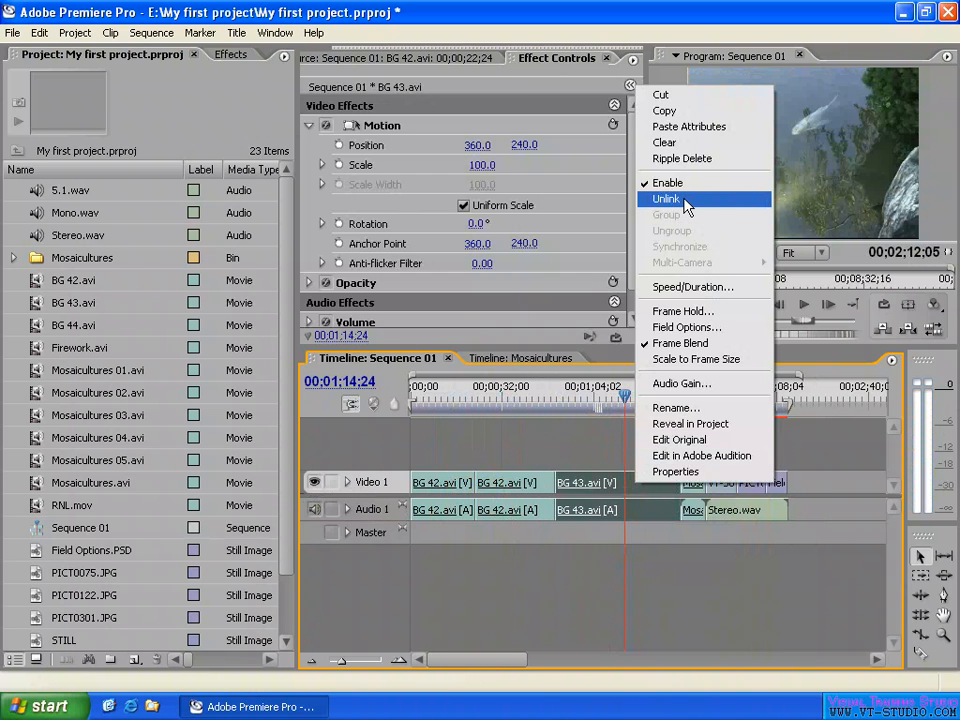
pyautogui.click(613, 490)
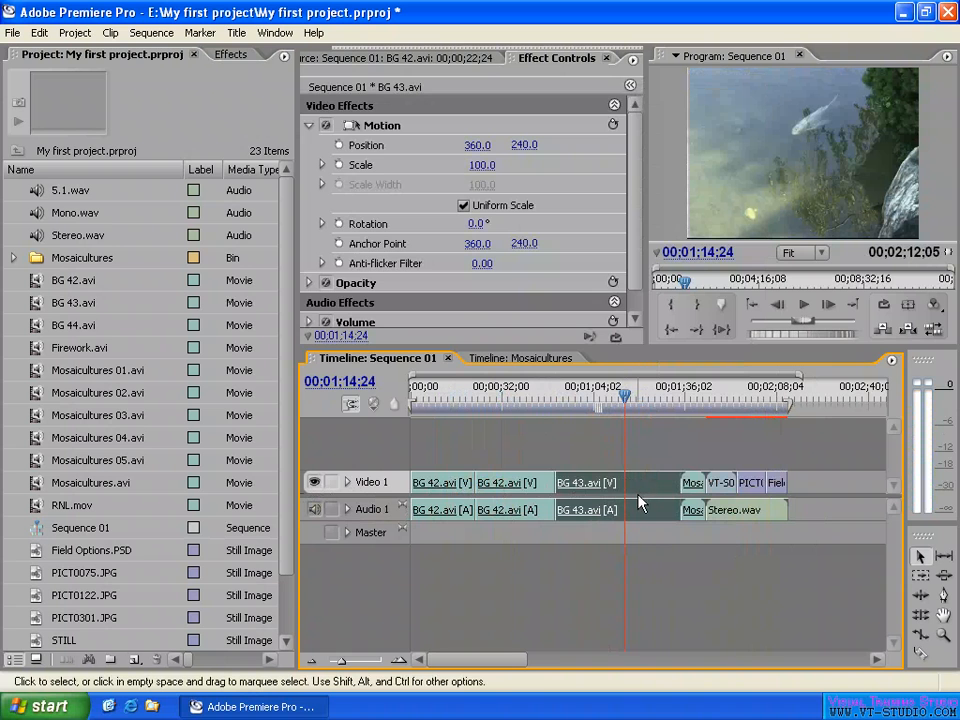
pyautogui.click(531, 486)
pyautogui.click(460, 510)
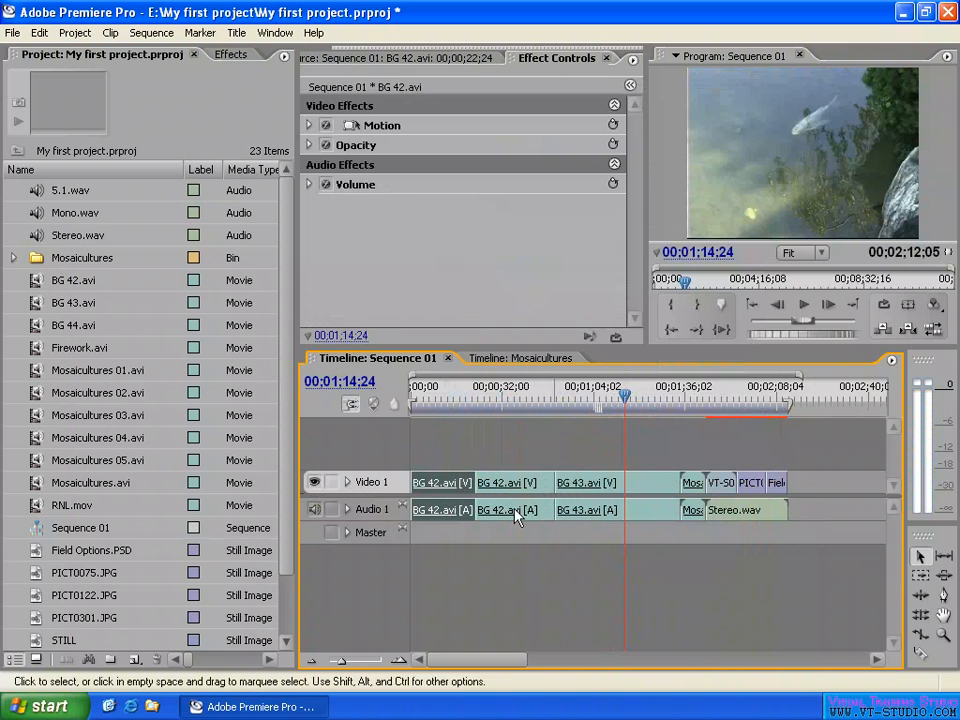
pyautogui.click(722, 485)
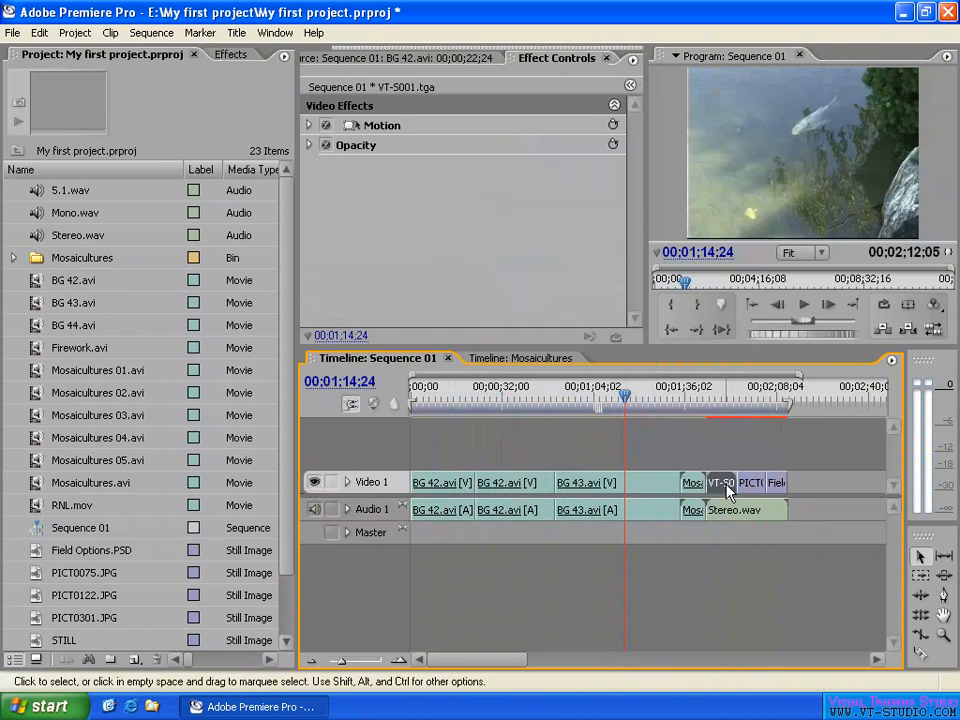
pyautogui.click(762, 518)
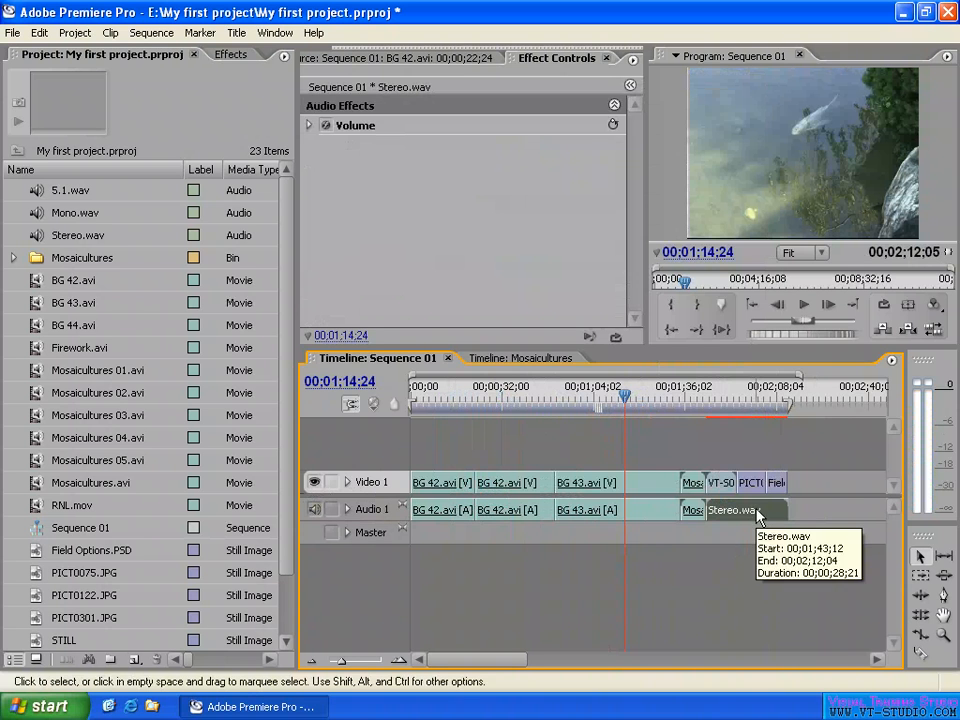
# - Trim the end of the linked BG 43.avi clip to about 00;01;25, with its audio following the video
pyautogui.click(643, 488)
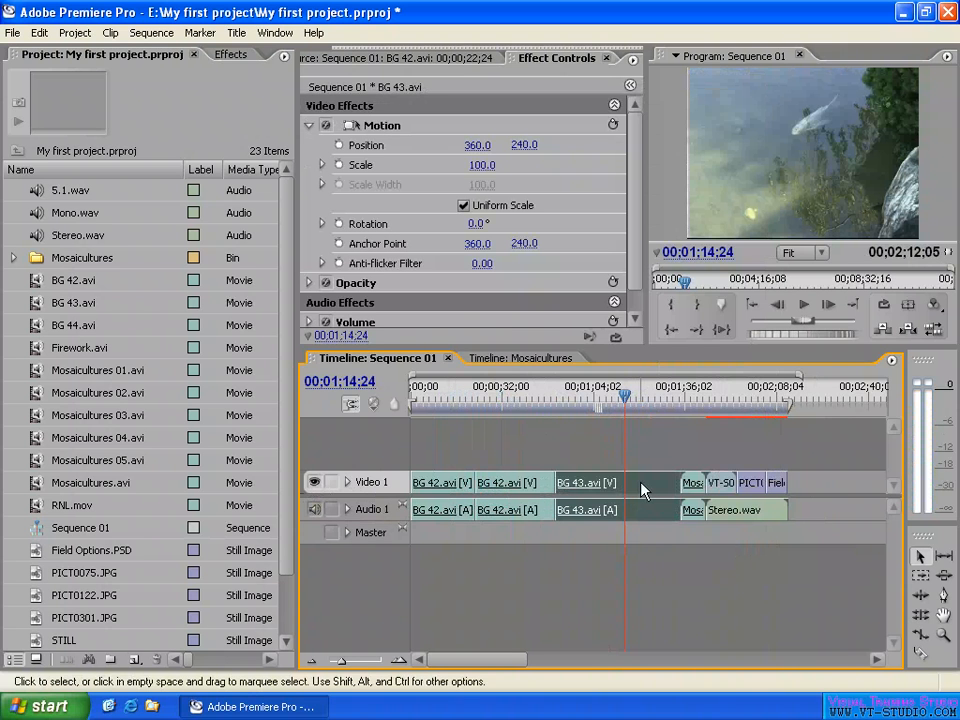
pyautogui.rightClick(641, 482)
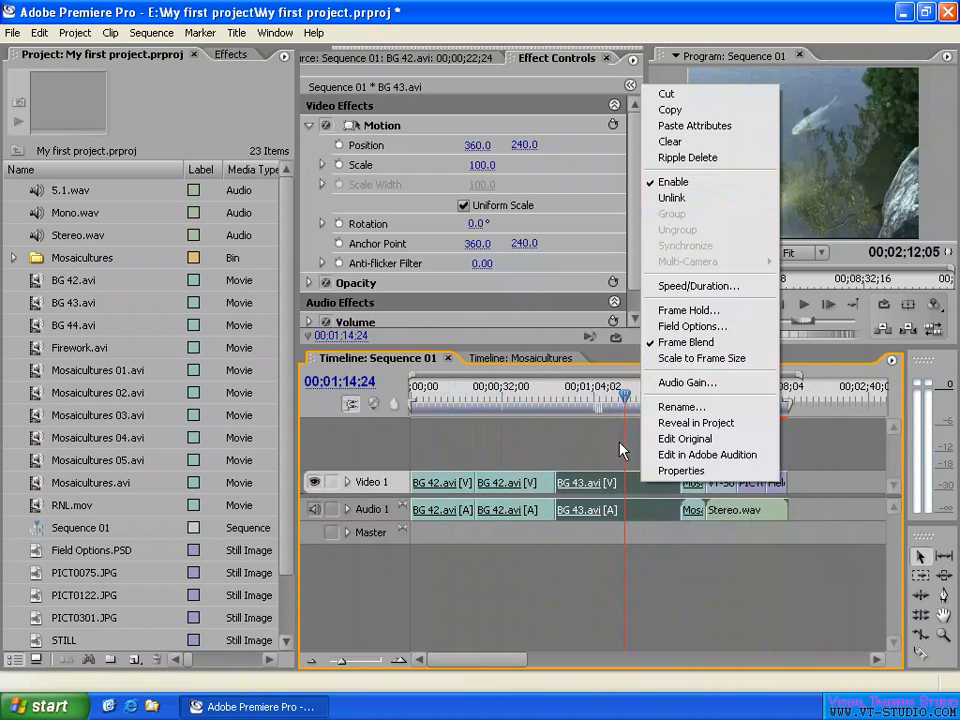
pyautogui.click(683, 198)
pyautogui.click(600, 488)
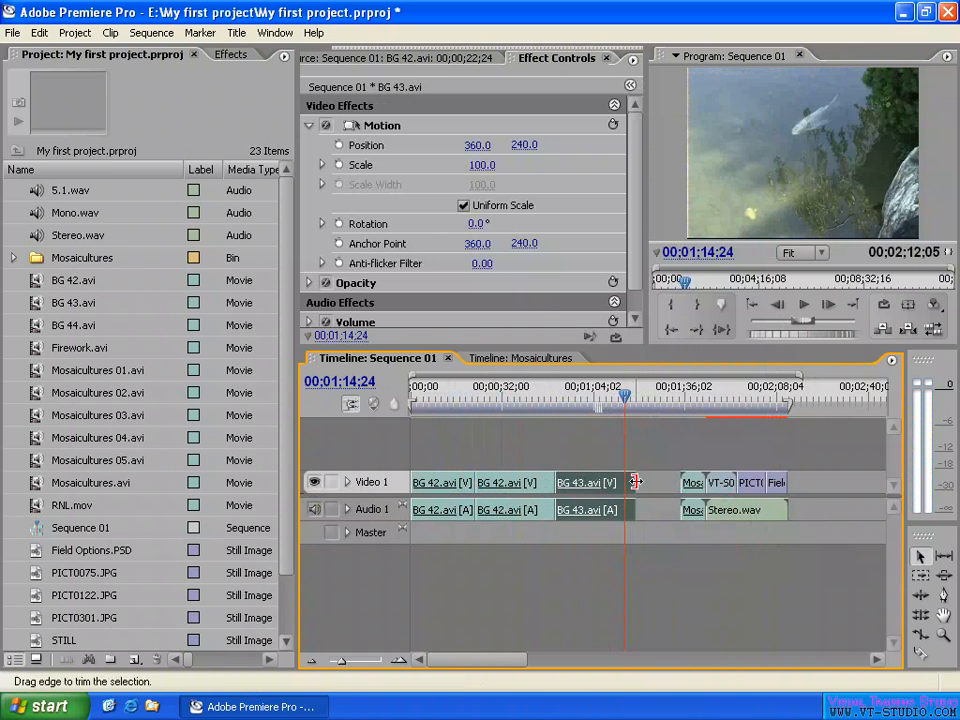
pyautogui.moveTo(637, 483); pyautogui.dragTo(656, 484)
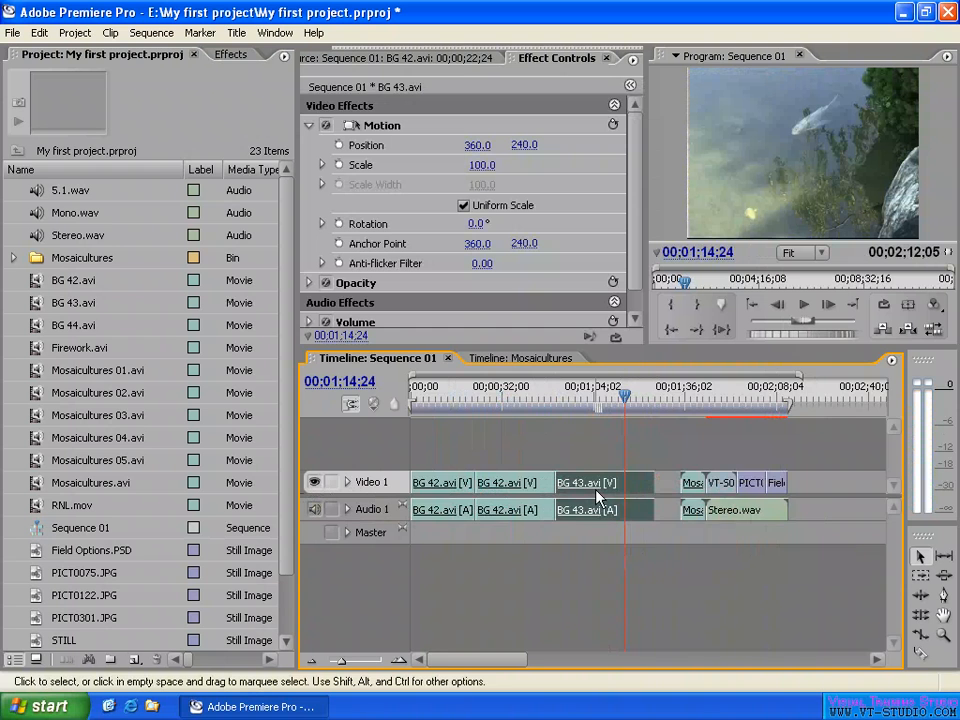
# - Trim the start of the linked BG 43.avi clip to about 00;00;56, and shorten its end before extending it back to about 00;01;25
pyautogui.press('=')
pyautogui.press('=')
pyautogui.press('-')
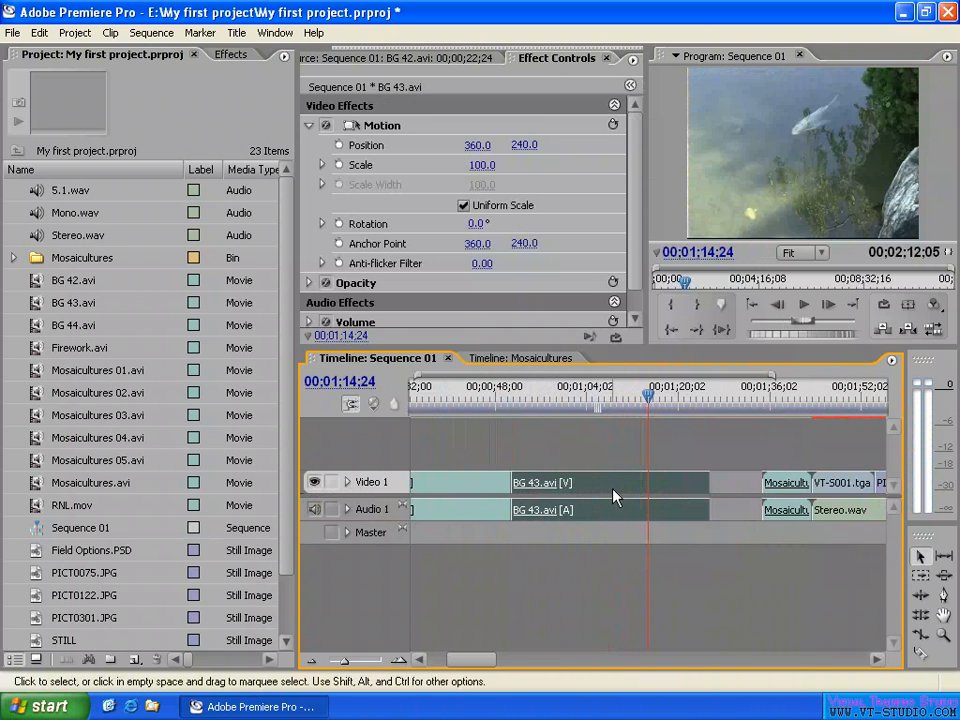
pyautogui.moveTo(706, 484); pyautogui.dragTo(677, 484)
pyautogui.moveTo(517, 484); pyautogui.dragTo(540, 484)
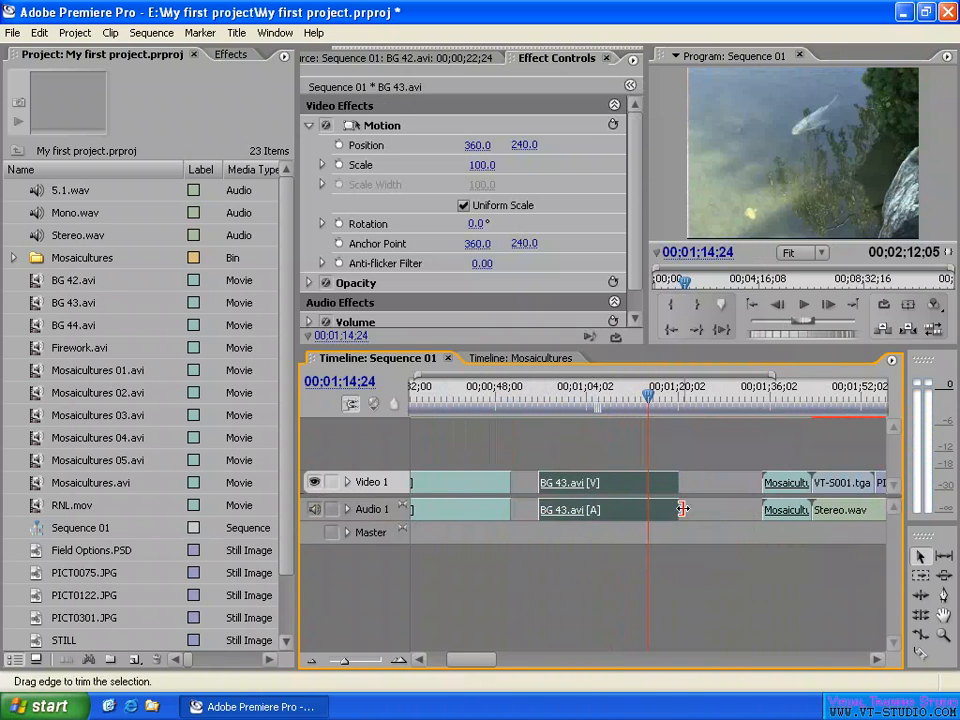
pyautogui.moveTo(682, 510); pyautogui.dragTo(709, 509)
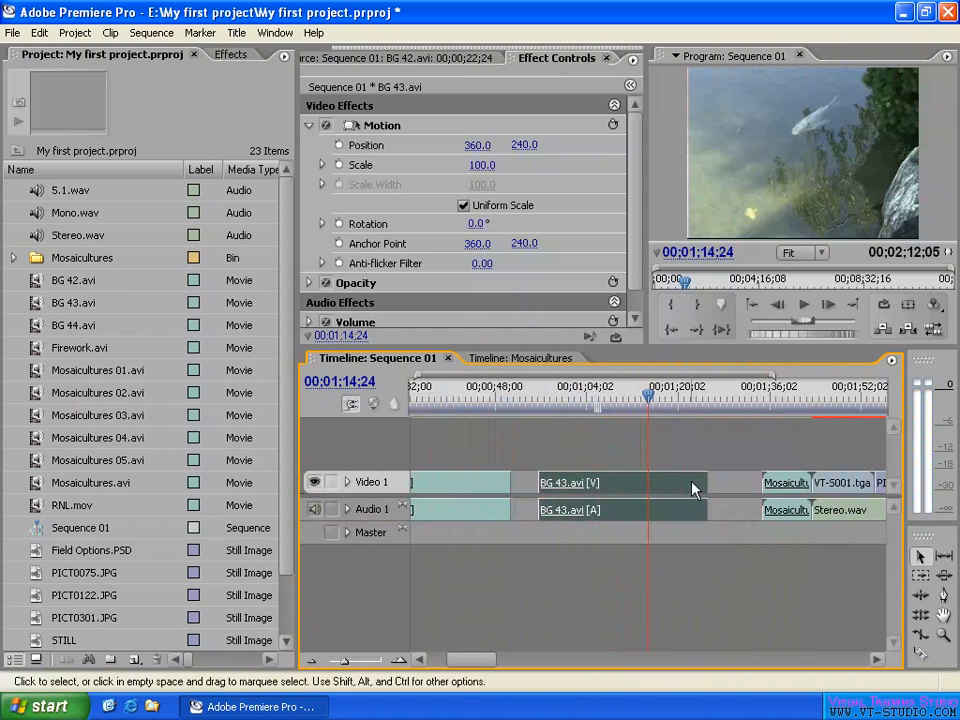
# - Unlink the BG 43.avi clip's video and audio, and extend only the video part's end to about 00;01;30
pyautogui.rightClick(694, 488)
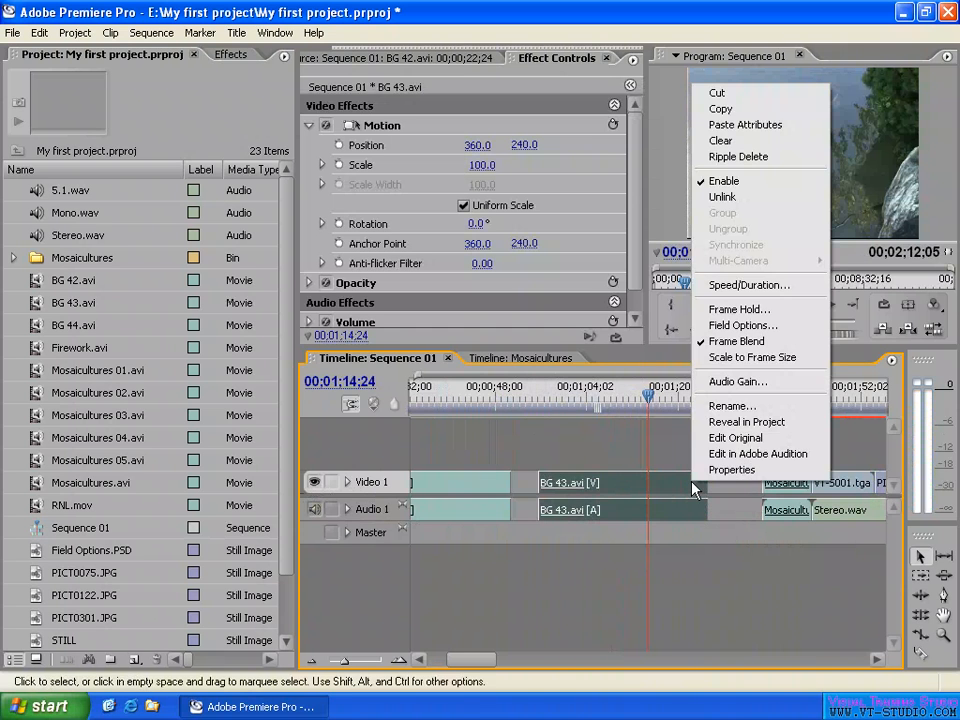
pyautogui.click(724, 196)
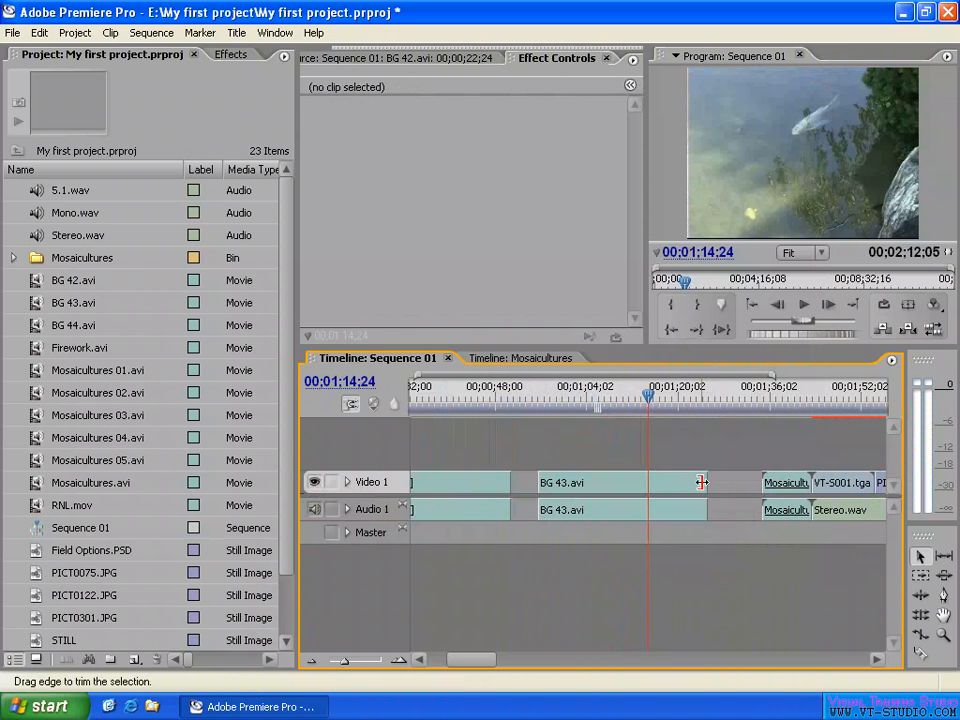
pyautogui.moveTo(707, 482); pyautogui.dragTo(736, 482)
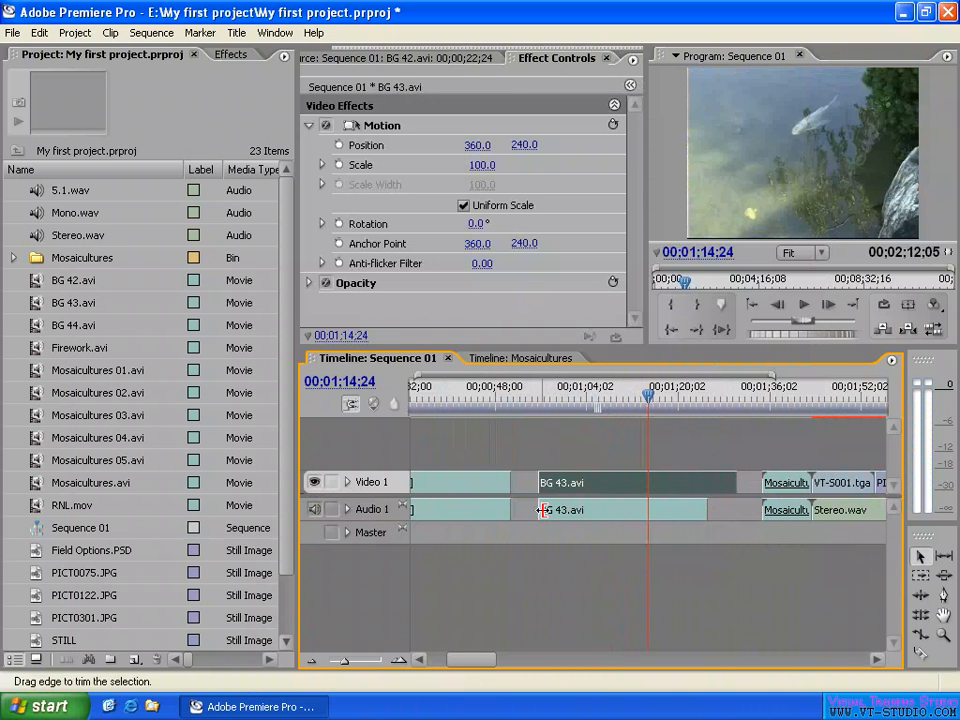
# - Trim the unlinked BG 43.avi audio's start to about 00;01;01, and extend the video's start to about 00;00;53 and end to about 00;01;31
pyautogui.moveTo(539, 510); pyautogui.dragTo(568, 512)
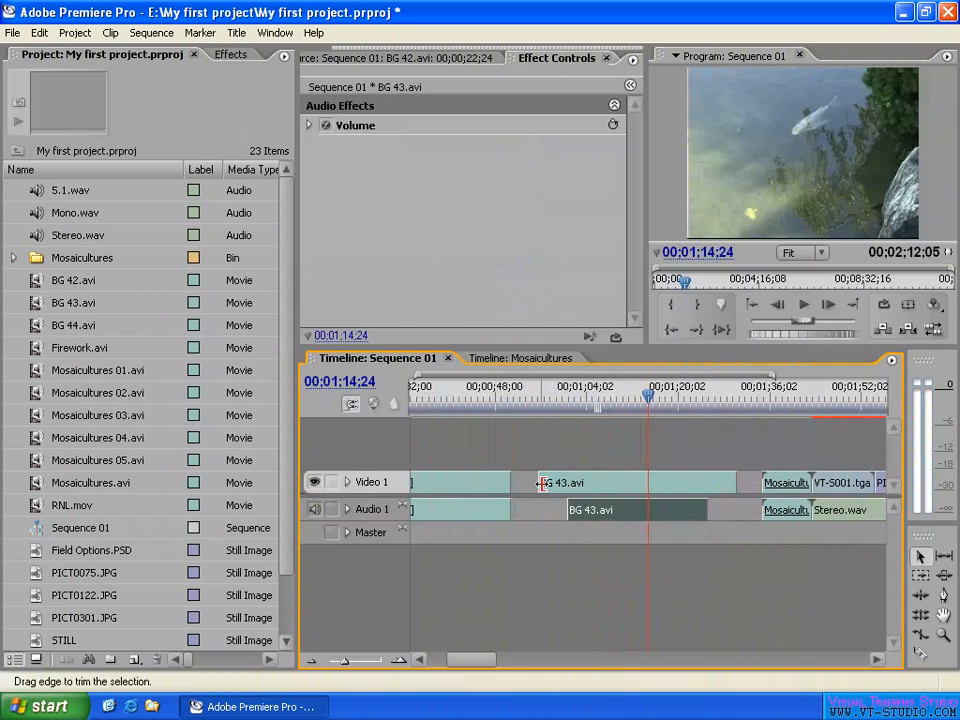
pyautogui.moveTo(538, 482); pyautogui.dragTo(525, 482)
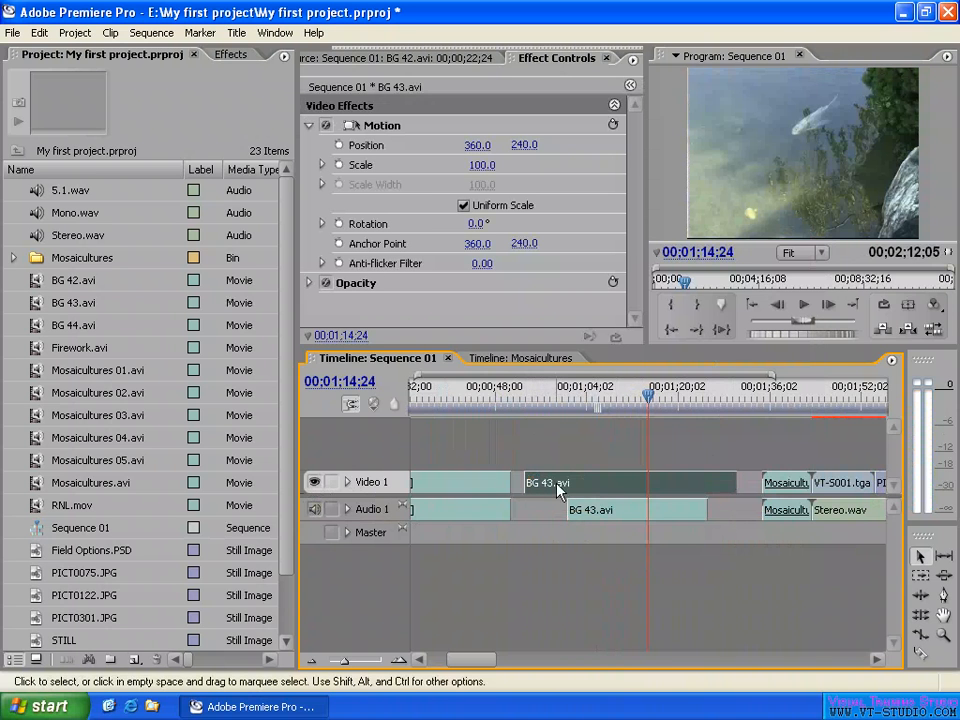
pyautogui.moveTo(735, 483)
pyautogui.mouseDown()
pyautogui.moveTo(671, 484)
pyautogui.moveTo(739, 483)
pyautogui.mouseUp()
# - Select the separate BG 43.avi video and audio parts together and link them into one clip
pyautogui.click(692, 455)
pyautogui.click(683, 488)
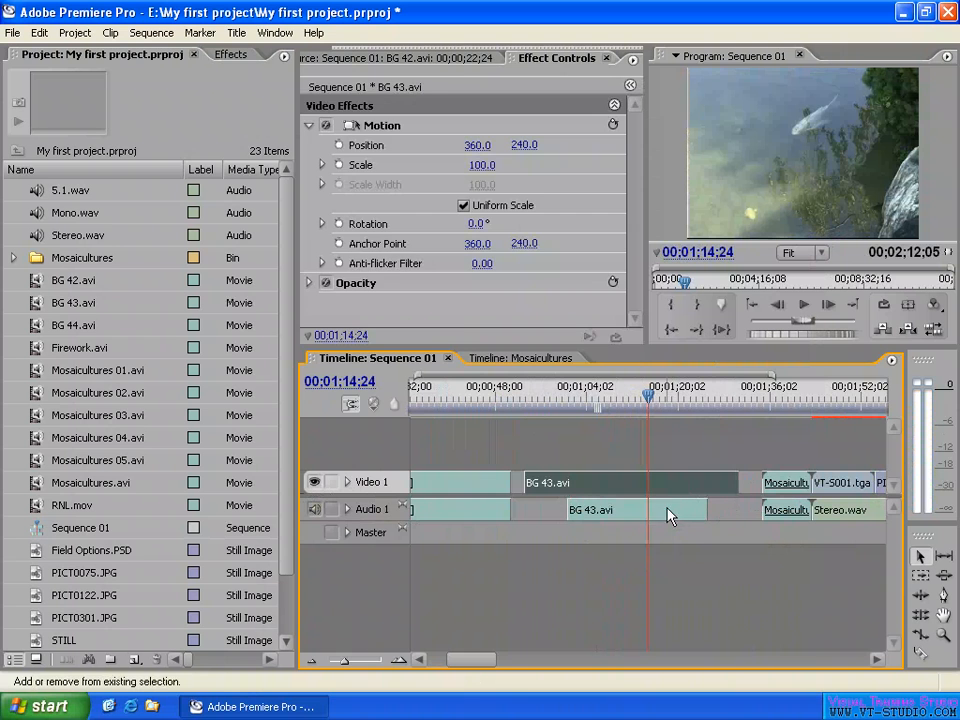
pyautogui.keyDown('shift'); pyautogui.click(670, 516); pyautogui.keyUp('shift')
pyautogui.rightClick(670, 490)
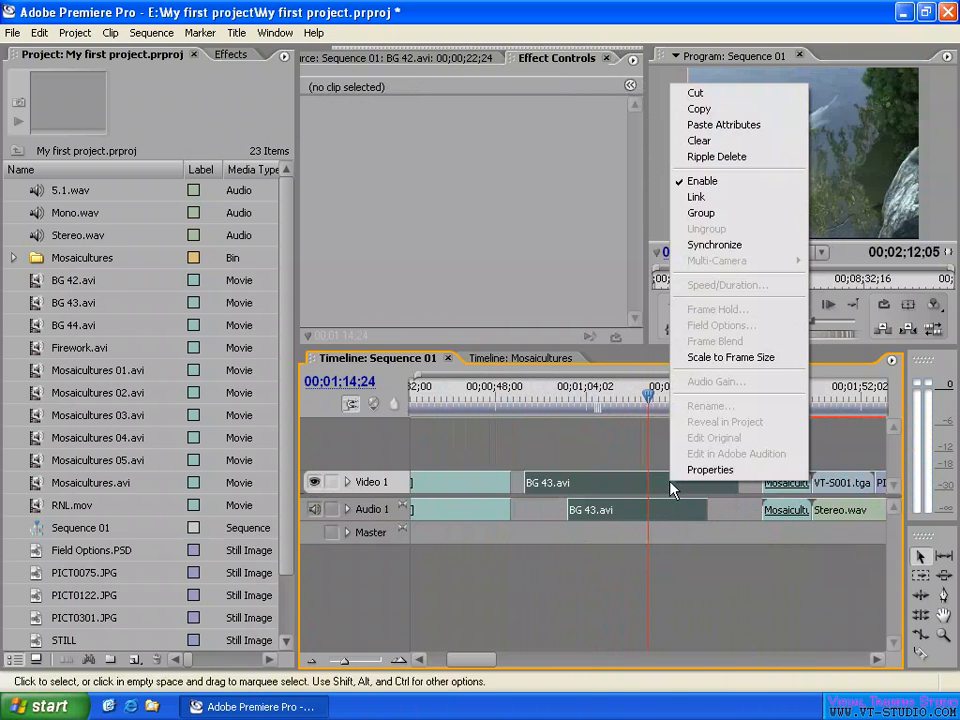
pyautogui.click(700, 197)
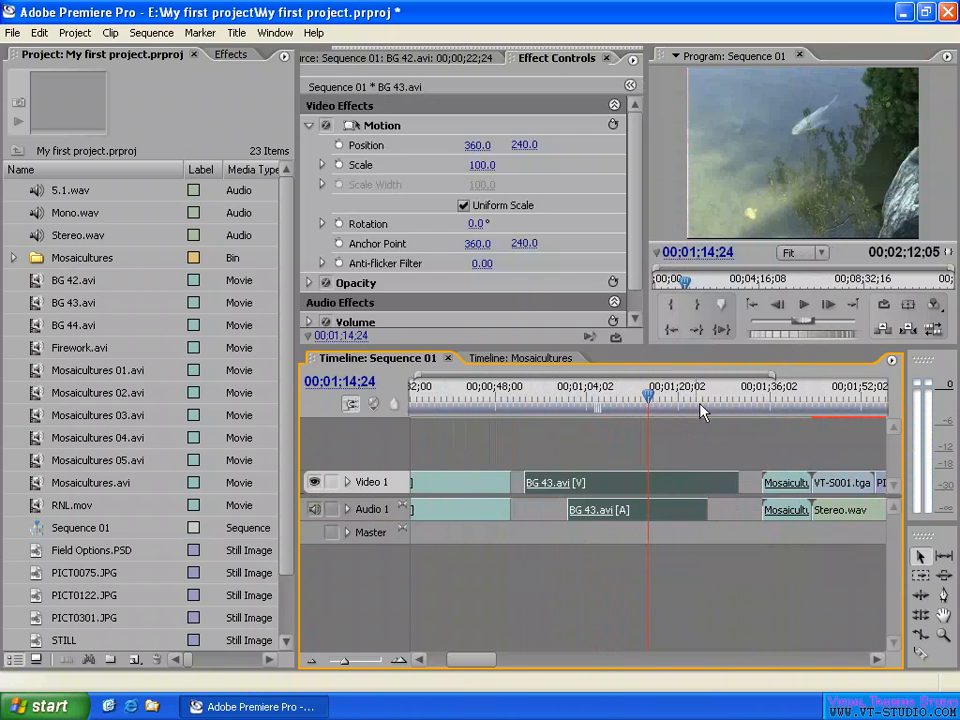
pyautogui.click(681, 454)
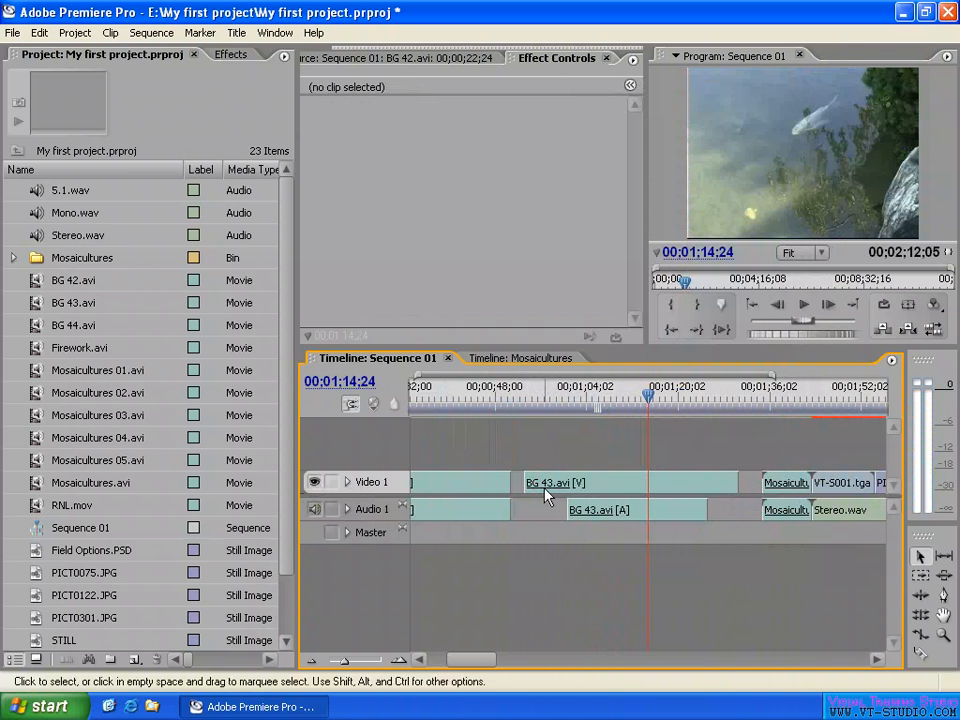
# - Trim the relinked BG 43.avi clip's video start to about 00;00;55 and end to about 00;01;32, with the audio following
pyautogui.click(738, 482)
pyautogui.moveTo(738, 482)
pyautogui.mouseDown()
pyautogui.moveTo(709, 480)
pyautogui.moveTo(733, 482)
pyautogui.mouseUp()
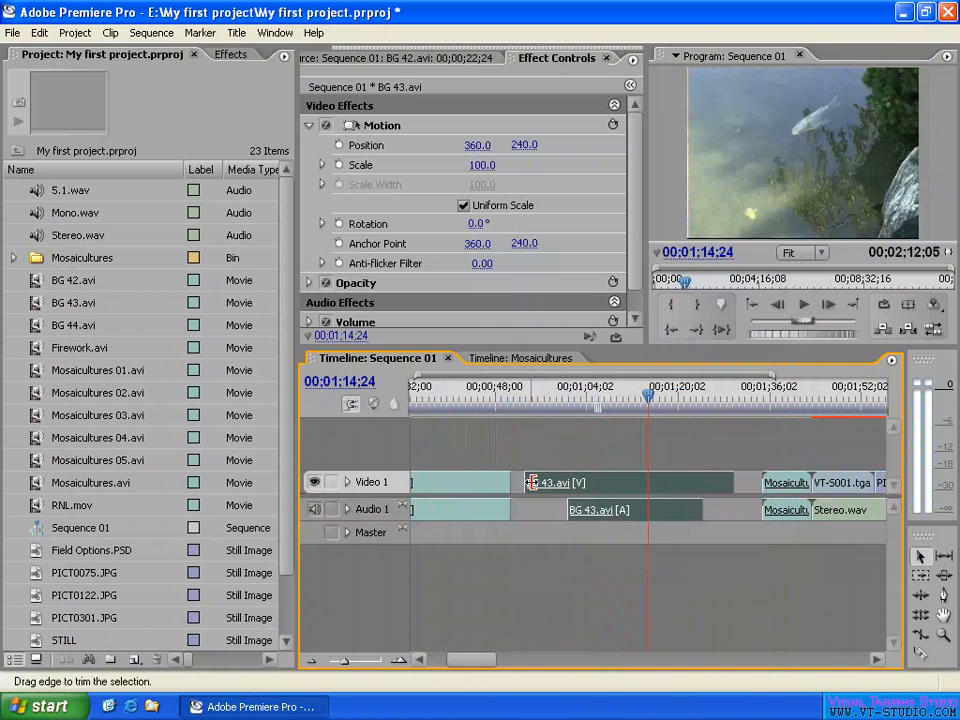
pyautogui.moveTo(526, 482)
pyautogui.mouseDown()
pyautogui.moveTo(550, 482)
pyautogui.moveTo(536, 483)
pyautogui.mouseUp()
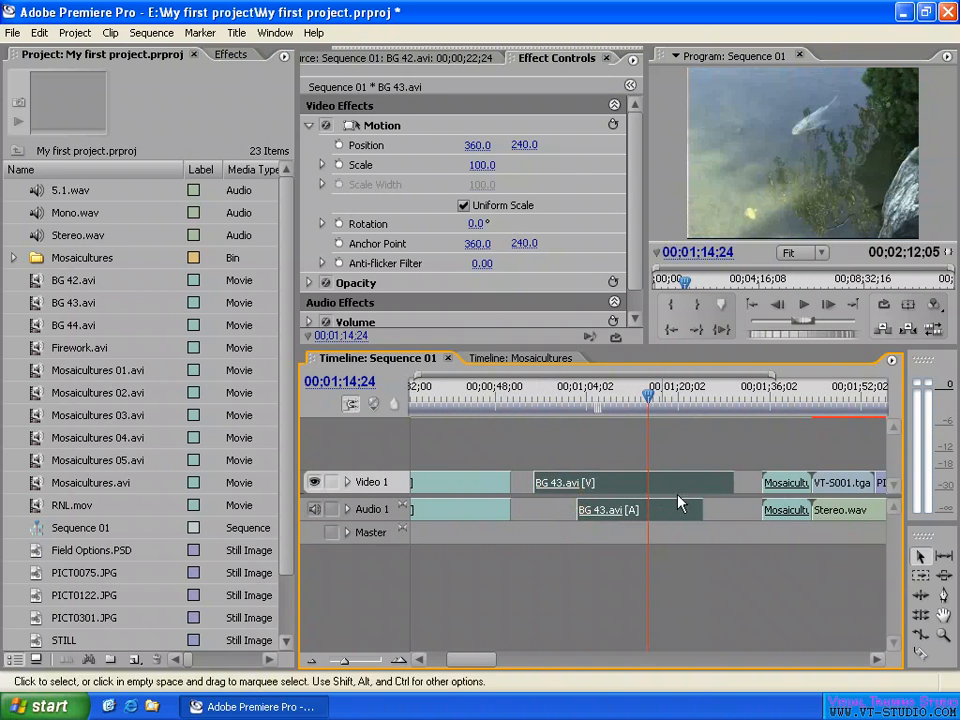
pyautogui.moveTo(733, 482); pyautogui.dragTo(745, 482)
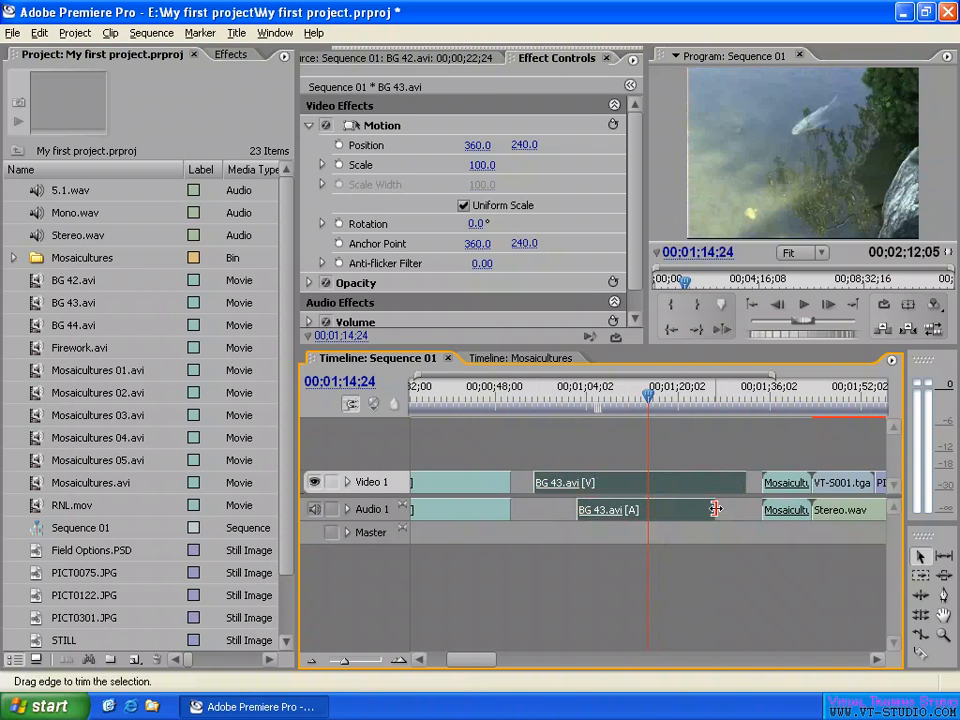
# - Override the link to trim BG 43.avi's parts separately: video to about 00;01;03–00;01;22, audio to about 00;00;57–00;01;28
pyautogui.moveTo(716, 509); pyautogui.dragTo(688, 510)
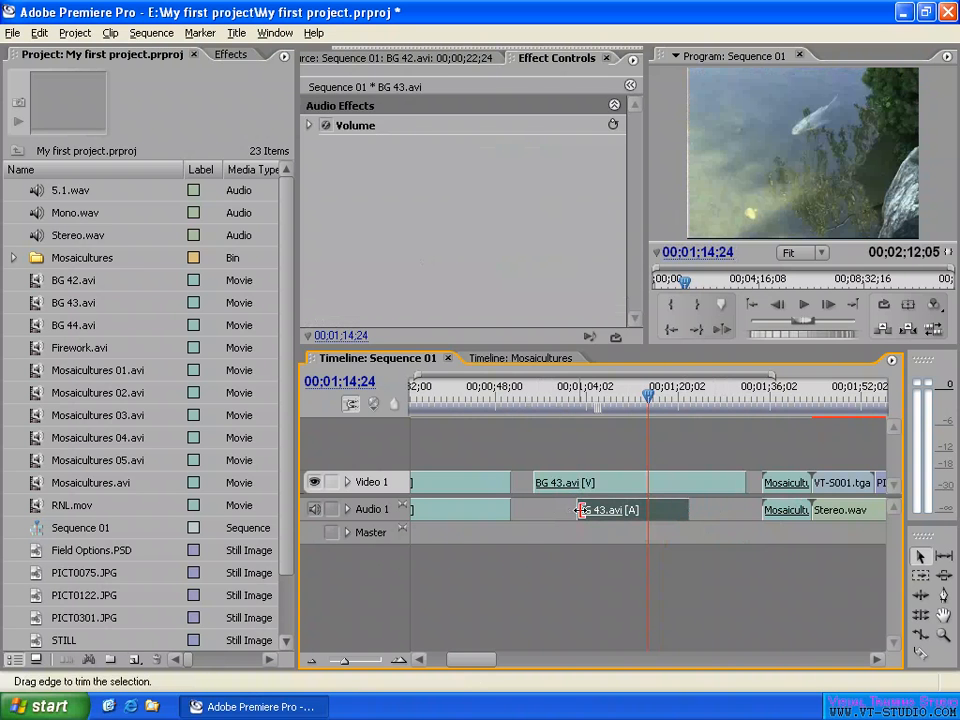
pyautogui.moveTo(580, 510)
pyautogui.mouseDown()
pyautogui.moveTo(557, 509)
pyautogui.moveTo(546, 480)
pyautogui.moveTo(581, 483)
pyautogui.moveTo(577, 509)
pyautogui.moveTo(594, 510)
pyautogui.mouseUp()
pyautogui.moveTo(742, 482); pyautogui.dragTo(690, 483)
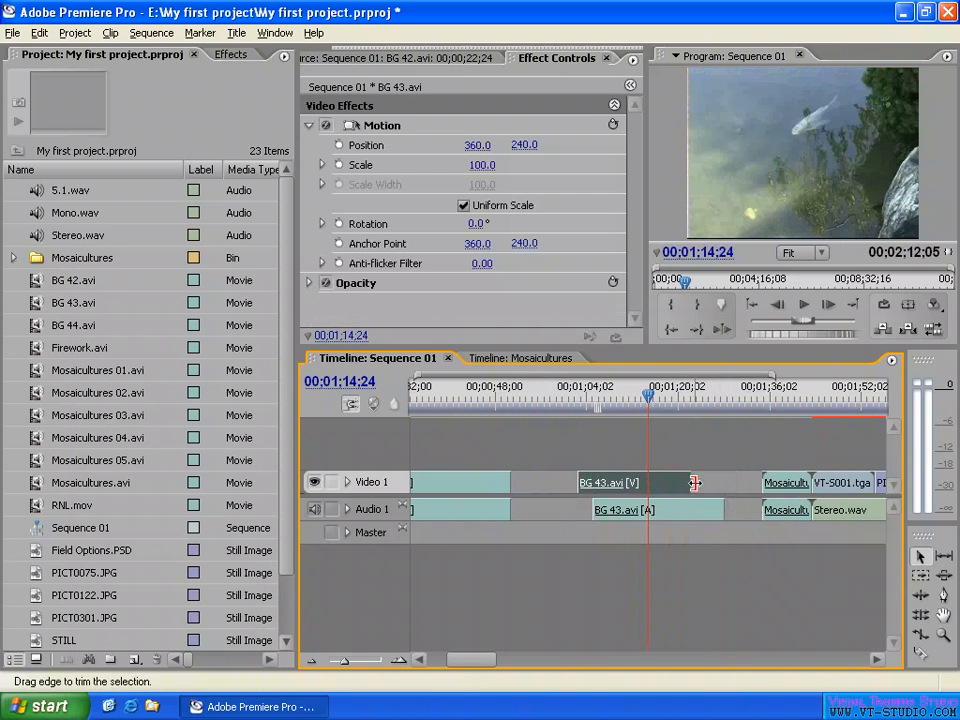
pyautogui.moveTo(592, 510); pyautogui.dragTo(543, 514)
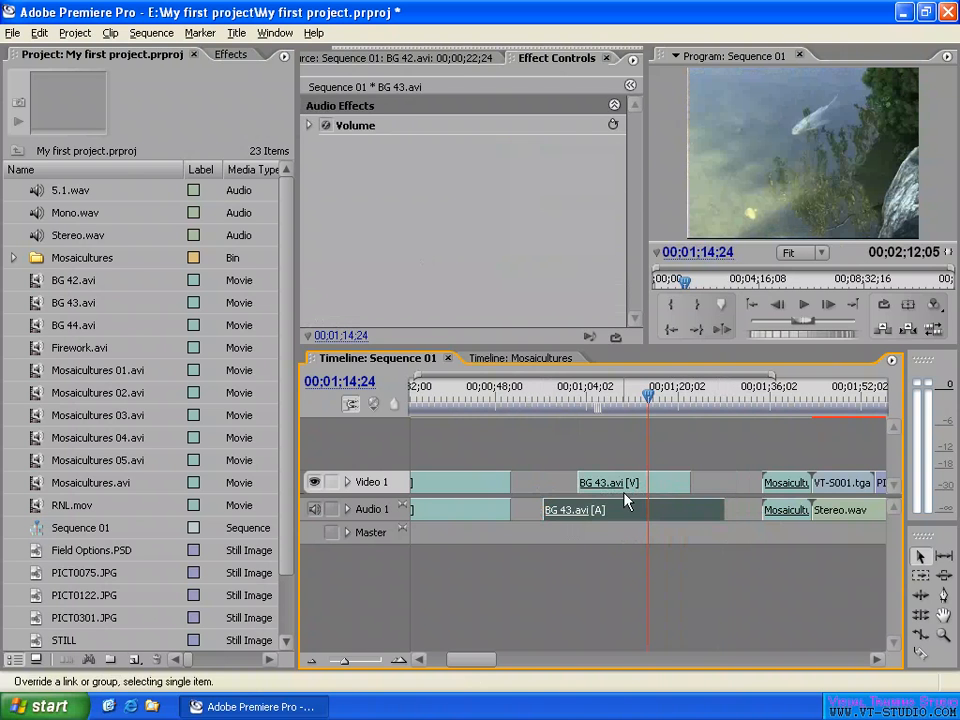
# - Extend the linked BG 43.avi clip's end, and realign its video and audio parts to span about 00;00;54 to 00;01;31
pyautogui.click(690, 452)
pyautogui.moveTo(680, 482); pyautogui.dragTo(703, 485)
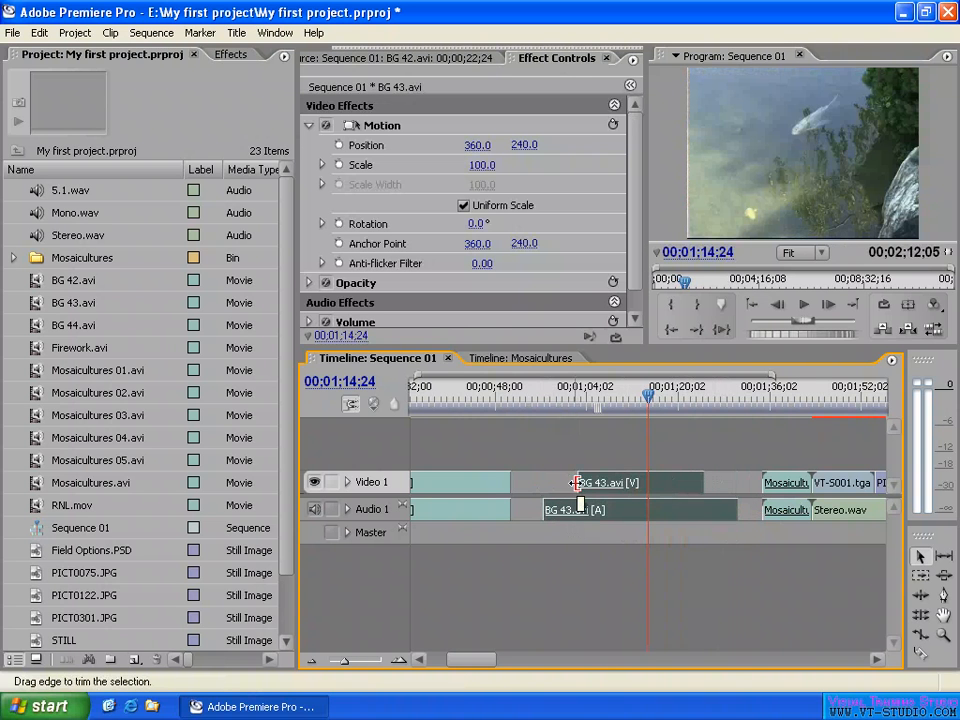
pyautogui.moveTo(576, 483); pyautogui.dragTo(533, 482)
pyautogui.moveTo(704, 482); pyautogui.dragTo(734, 482)
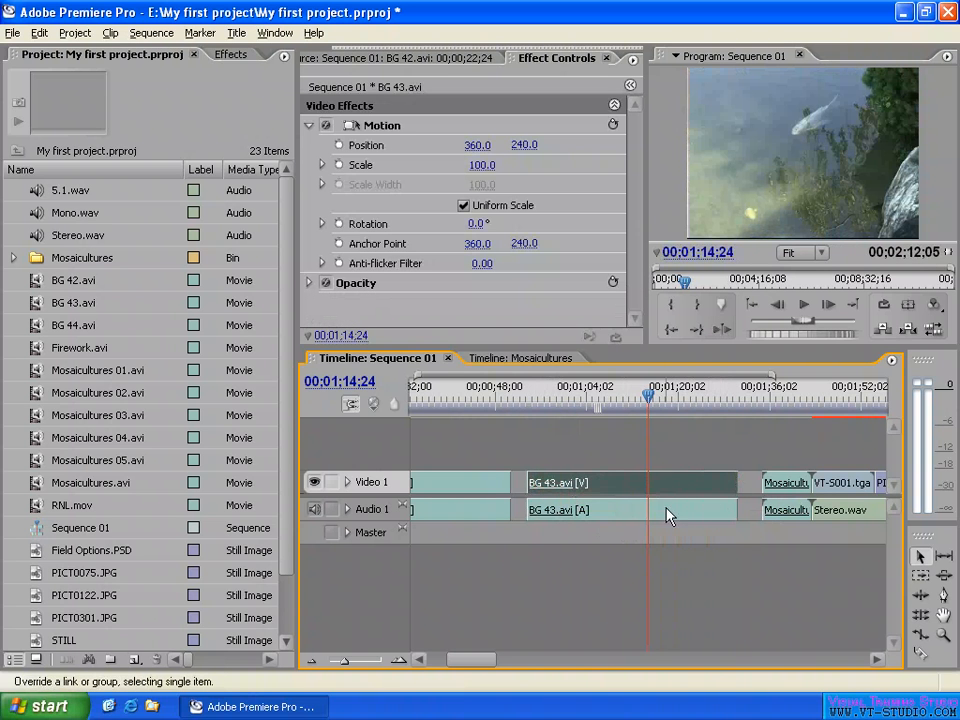
# - Check the Group and Ungroup commands offered for the single linked BG 43.avi clip
pyautogui.click(684, 450)
pyautogui.click(668, 486)
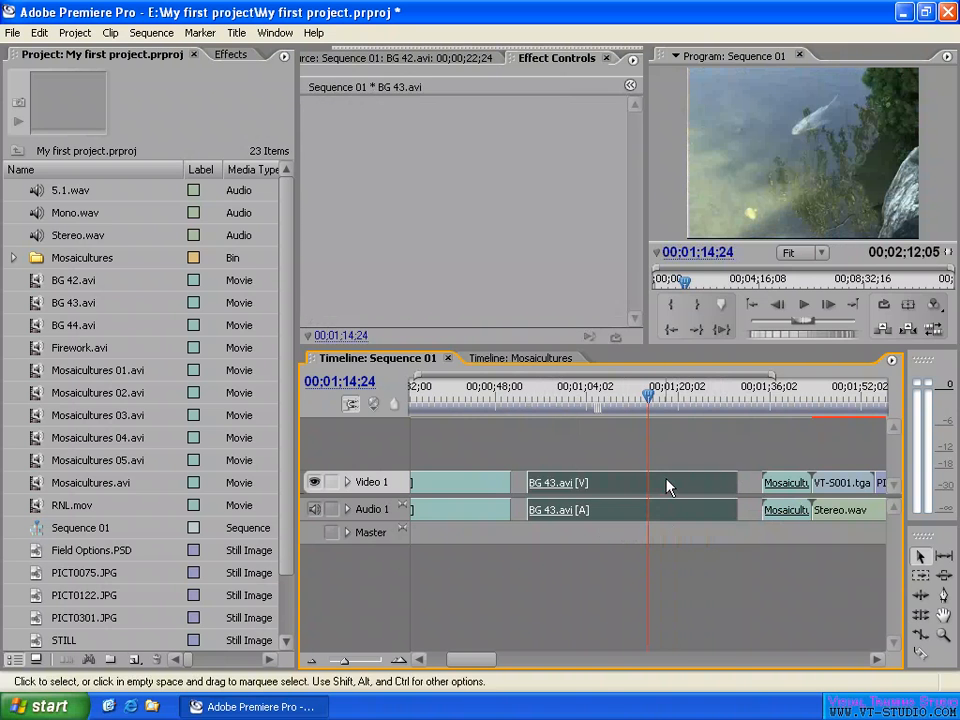
pyautogui.rightClick(668, 486)
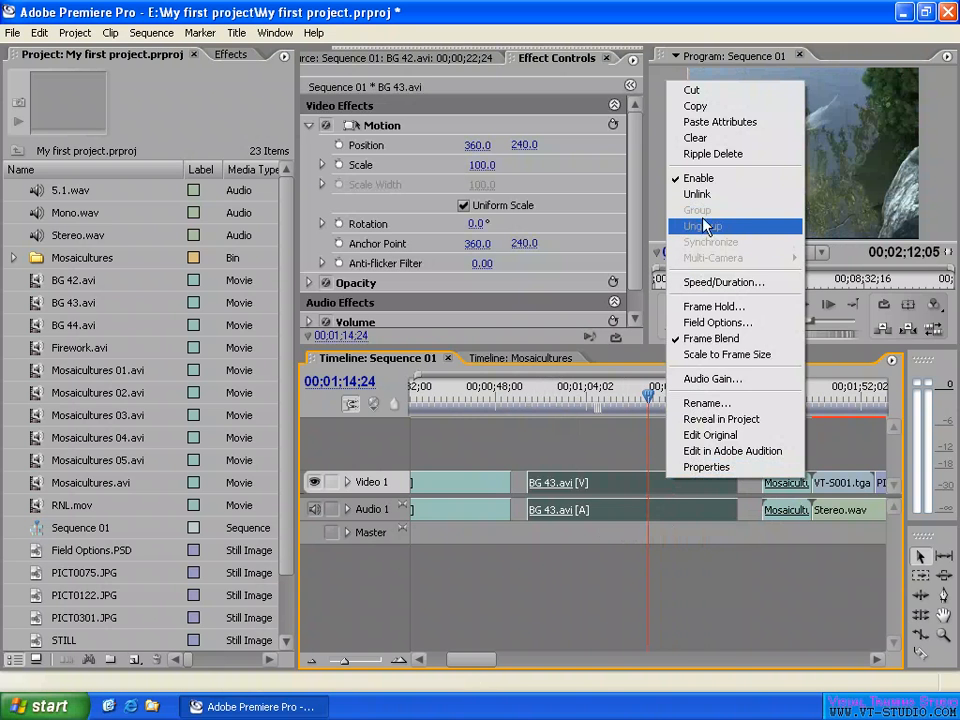
pyautogui.click(633, 465)
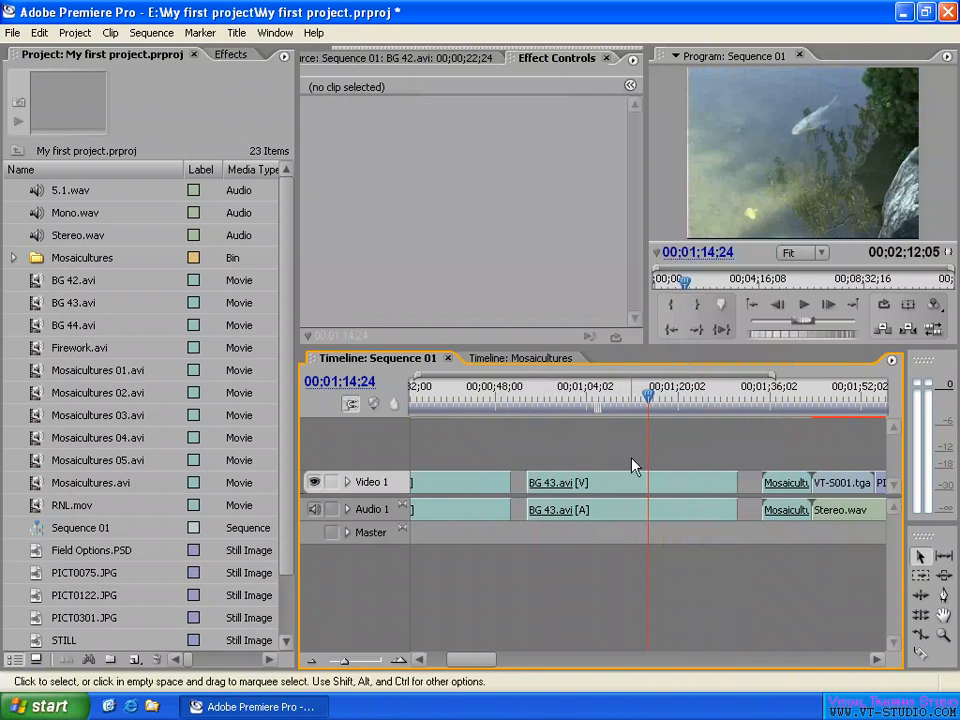
# - Group the first BG 42.avi clip, BG 43.avi, the VT-S001.tga and adjacent PICT stills, and the Stereo.wav audio, leaving out the second BG 42.avi
pyautogui.press('-')
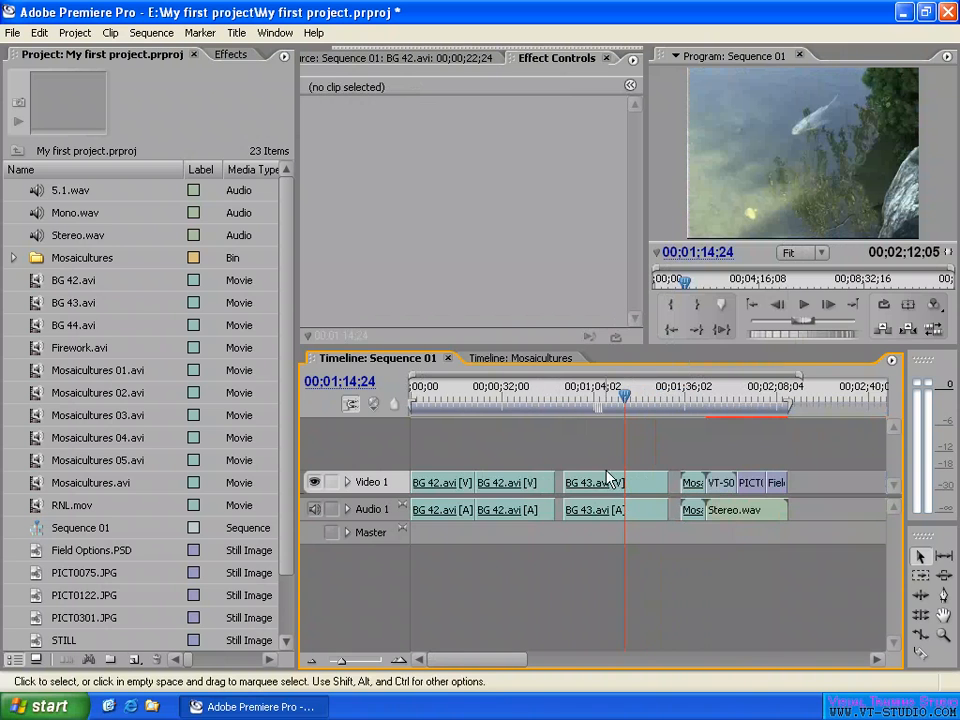
pyautogui.click(520, 487)
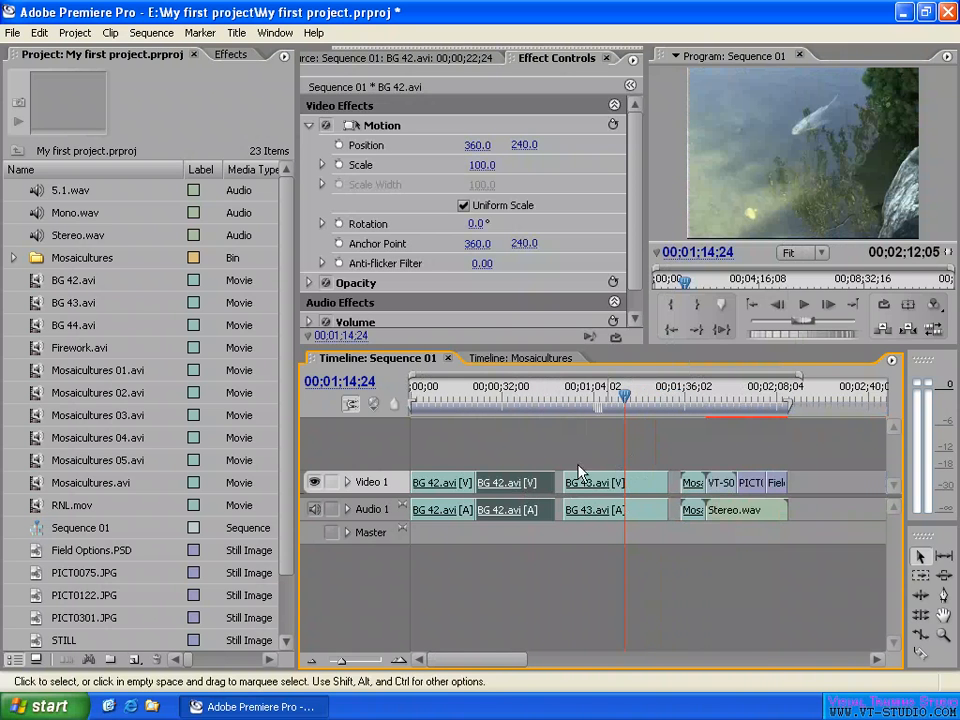
pyautogui.keyDown('shift'); pyautogui.click(614, 512); pyautogui.keyUp('shift')
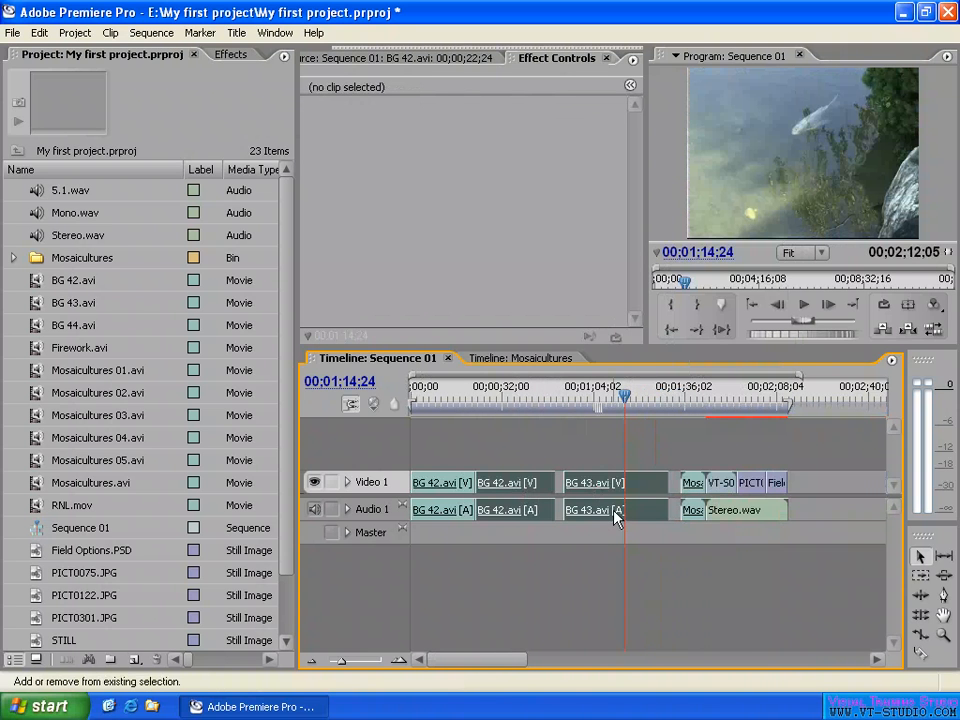
pyautogui.keyDown('shift'); pyautogui.click(446, 487); pyautogui.keyUp('shift')
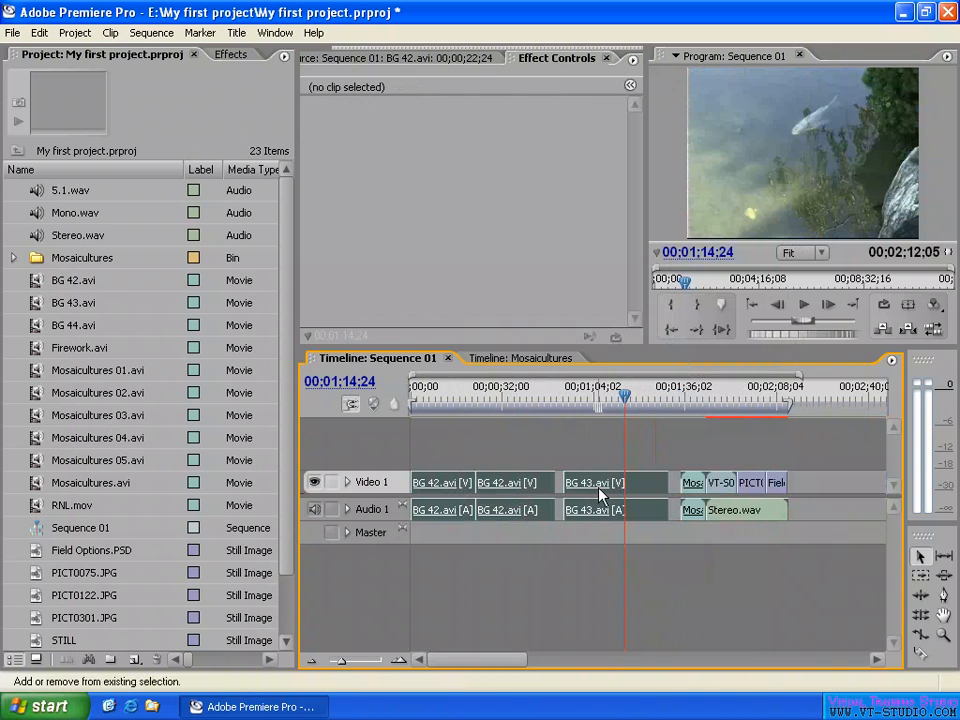
pyautogui.click(519, 488)
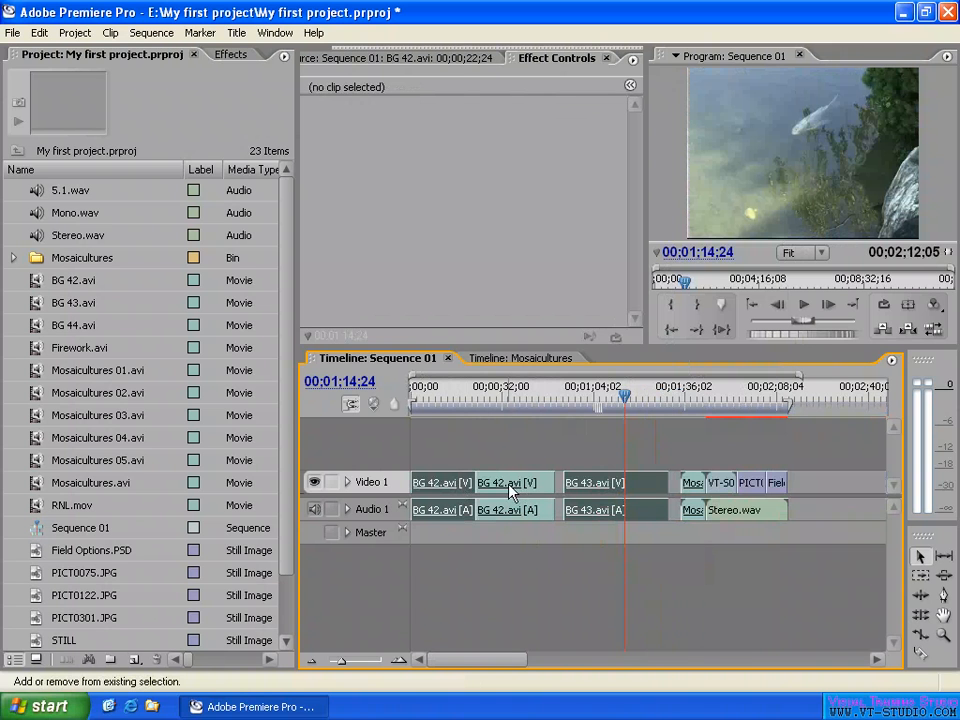
pyautogui.keyDown('shift'); pyautogui.click(763, 510); pyautogui.keyUp('shift')
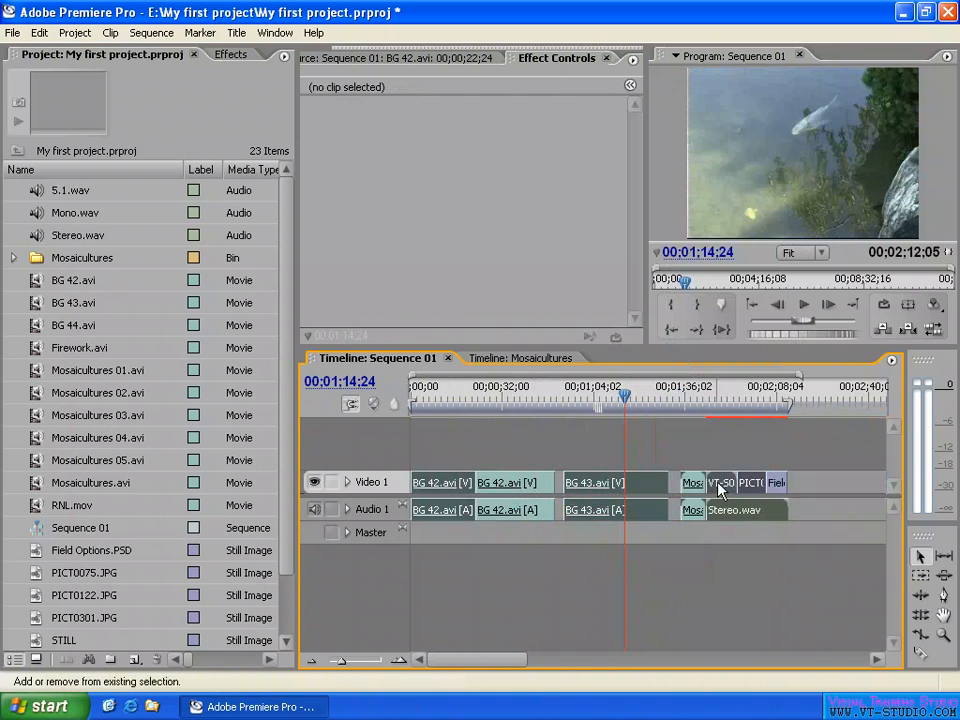
pyautogui.rightClick(643, 490)
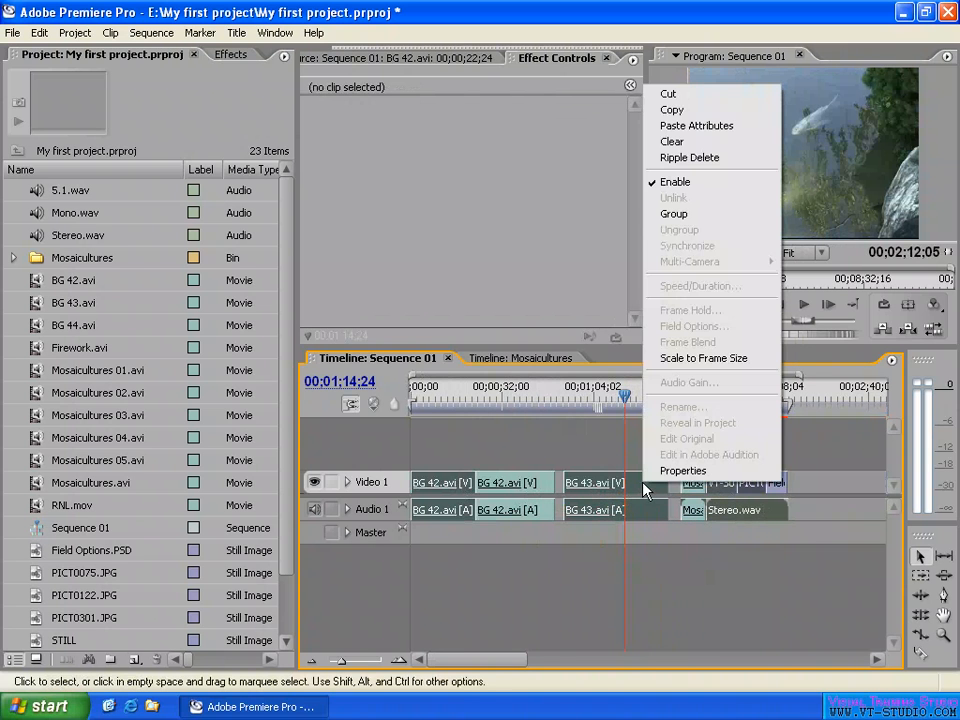
pyautogui.click(701, 214)
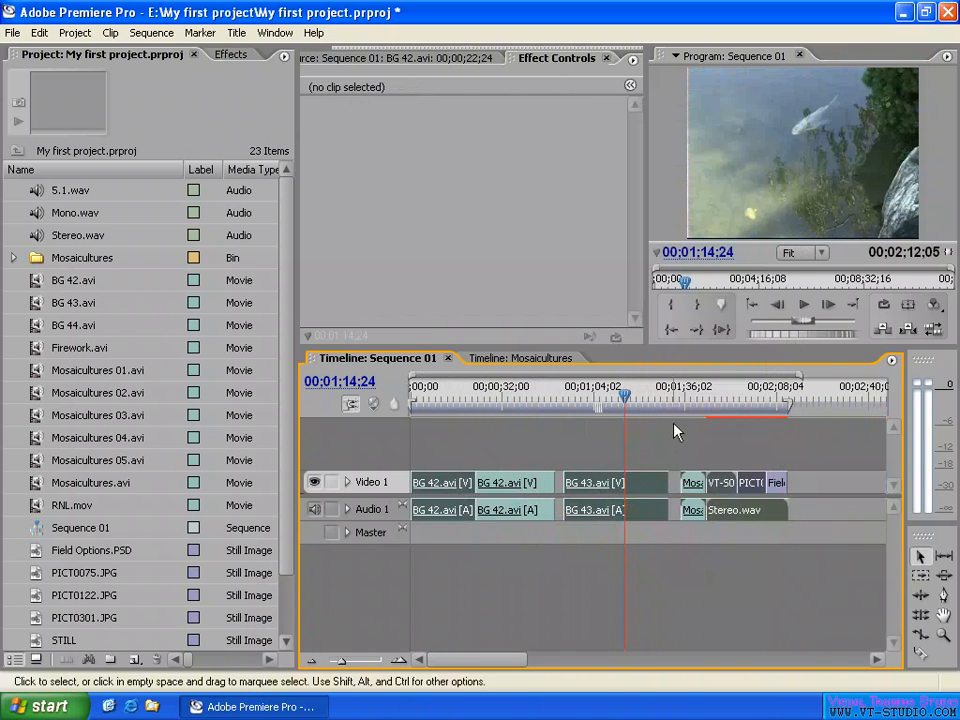
# - Move the grouped clips along the timeline so that the first one starts at about 00;02;49
pyautogui.press('-')
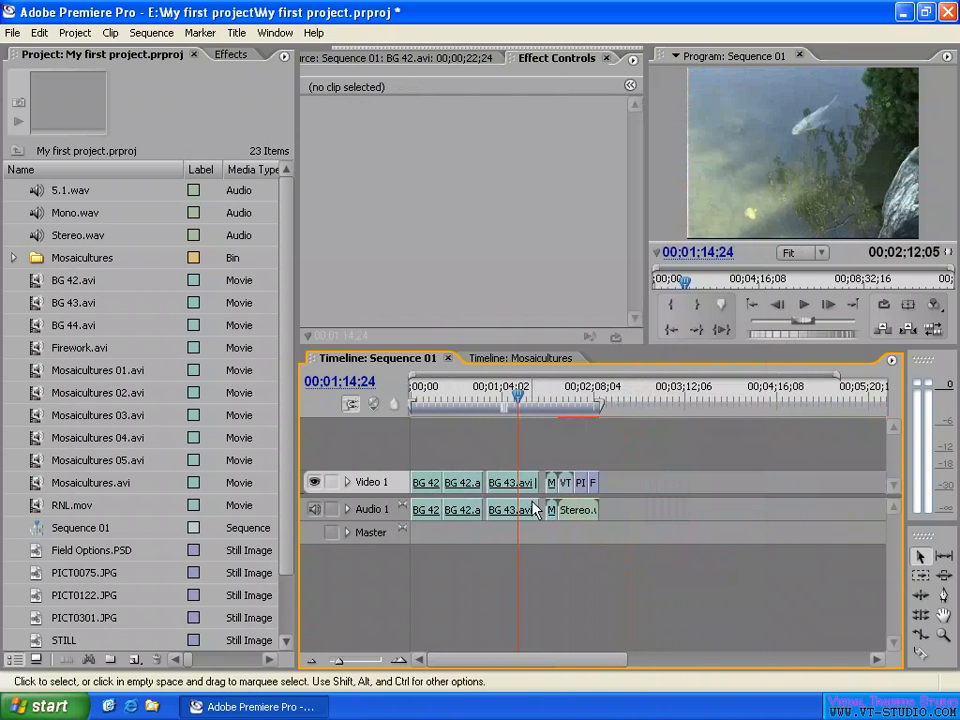
pyautogui.moveTo(510, 490); pyautogui.dragTo(739, 493)
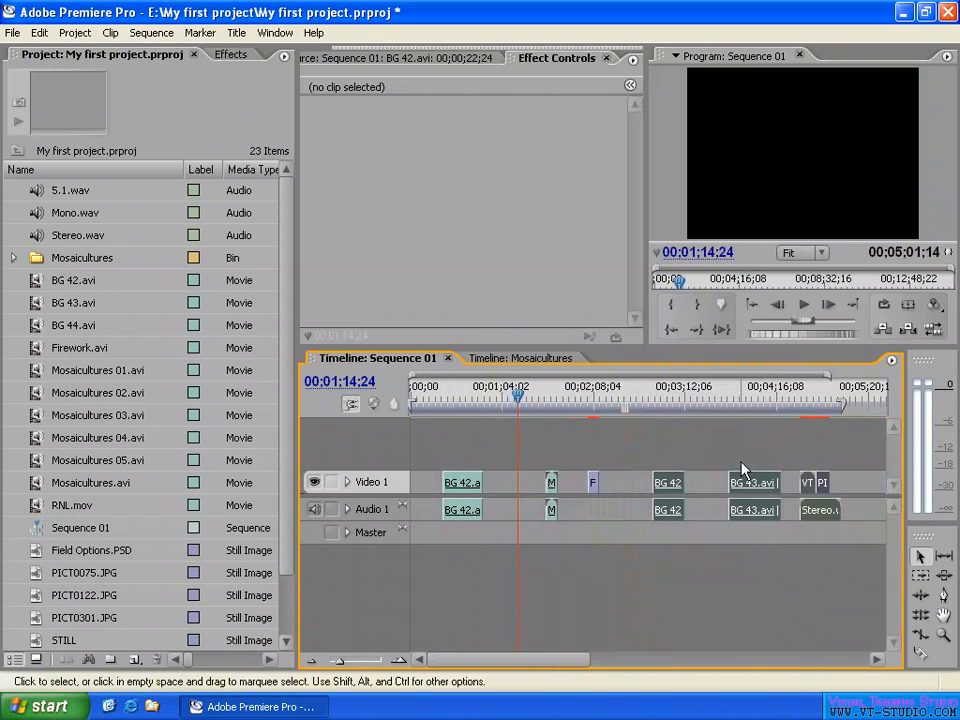
pyautogui.click(730, 443)
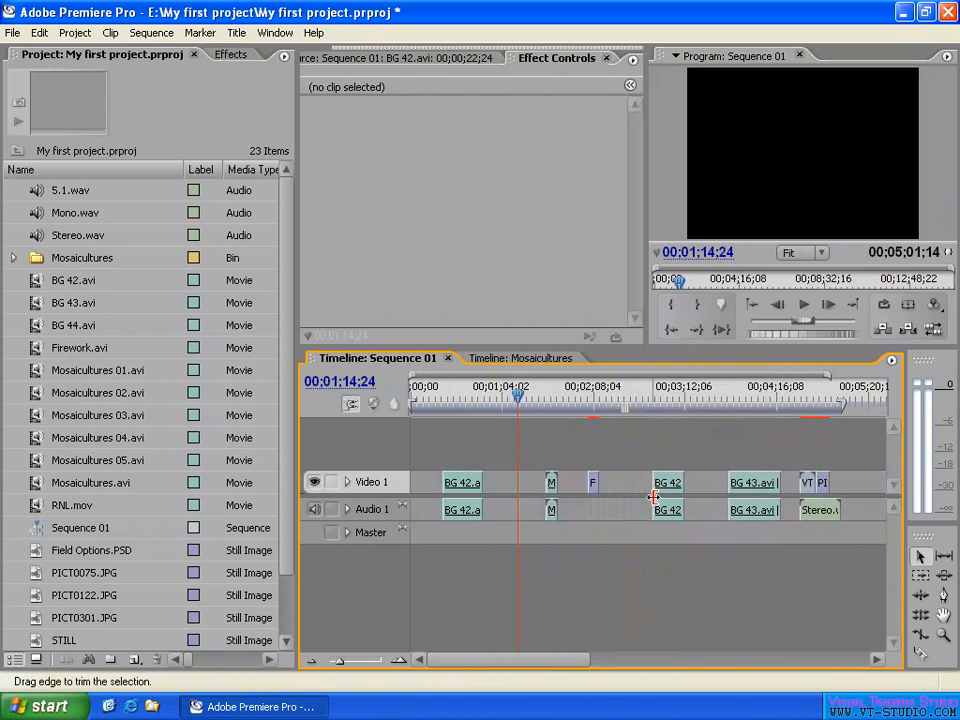
# - Extend the grouped BG 42.avi clip's start to about 00;02;37, and trim the end of the grouped Stereo.wav audio slightly
pyautogui.click(750, 483)
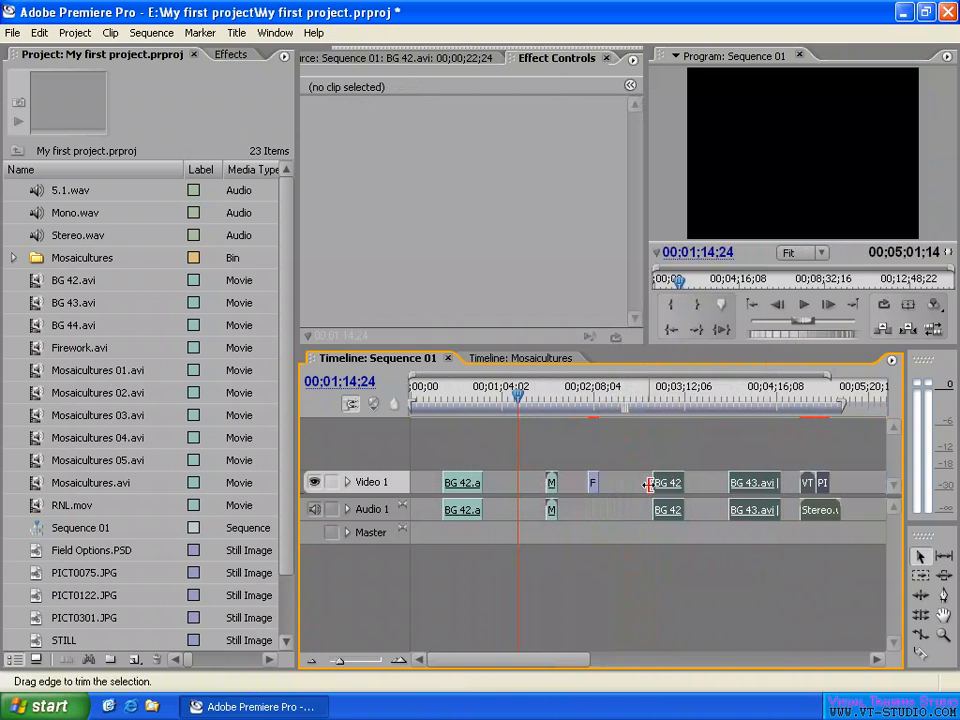
pyautogui.moveTo(650, 483); pyautogui.dragTo(636, 483)
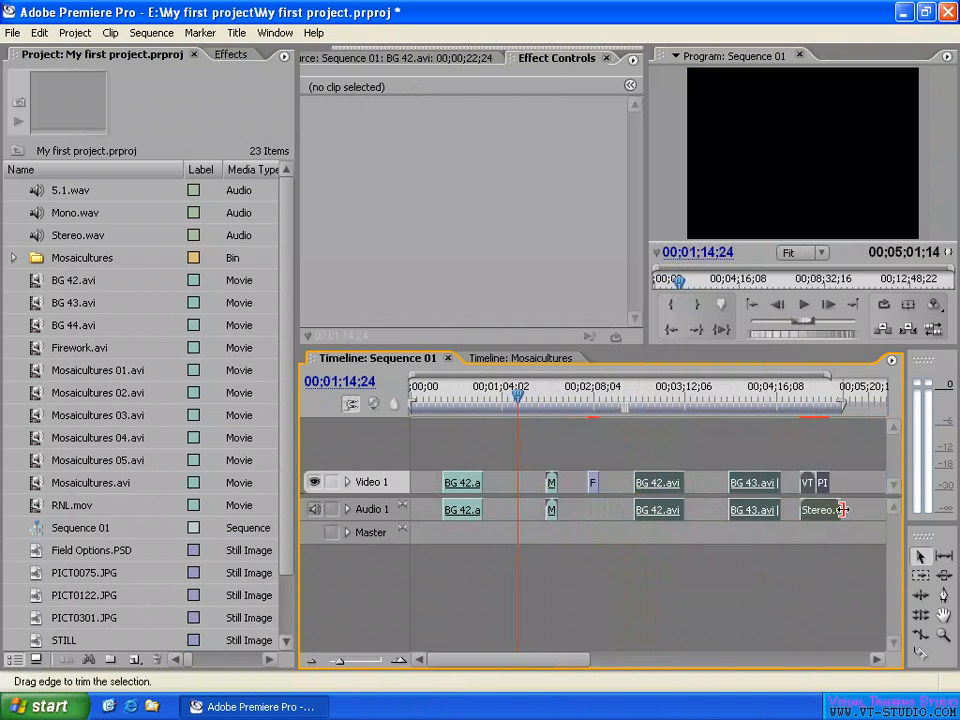
pyautogui.moveTo(840, 509)
pyautogui.mouseDown()
pyautogui.moveTo(827, 508)
pyautogui.moveTo(869, 510)
pyautogui.moveTo(836, 508)
pyautogui.mouseUp()
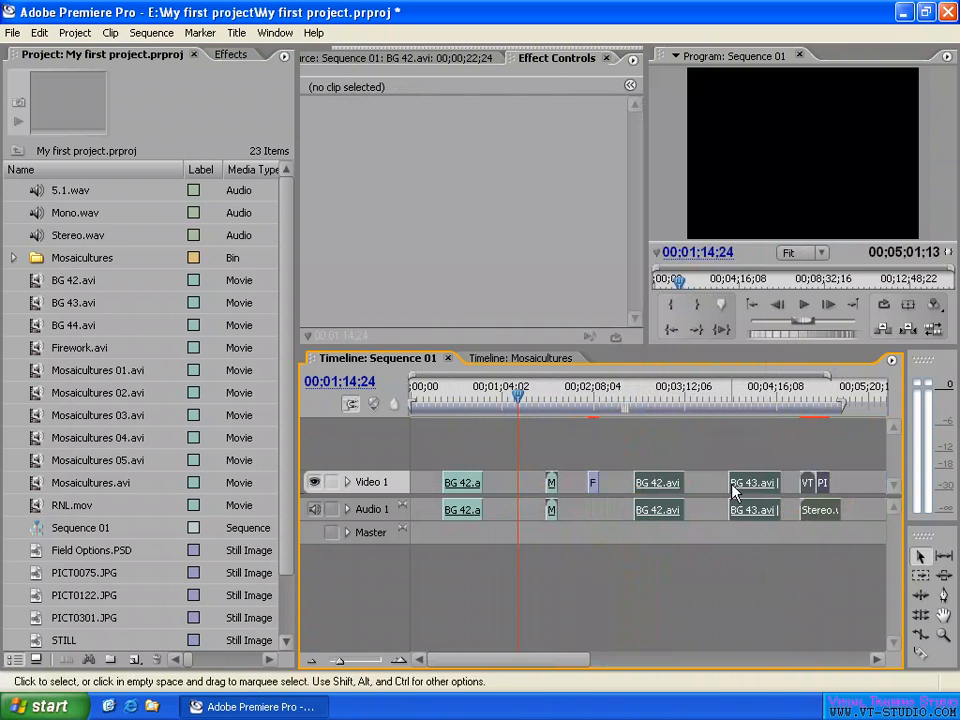
# - Try trimming BG 43.avi in the middle of the group, and trim the grouped BG 42.avi clip's start to about 00;02;45
pyautogui.moveTo(733, 492); pyautogui.dragTo(738, 493)
pyautogui.moveTo(780, 486)
pyautogui.mouseDown()
pyautogui.moveTo(766, 488)
pyautogui.moveTo(776, 492)
pyautogui.mouseUp()
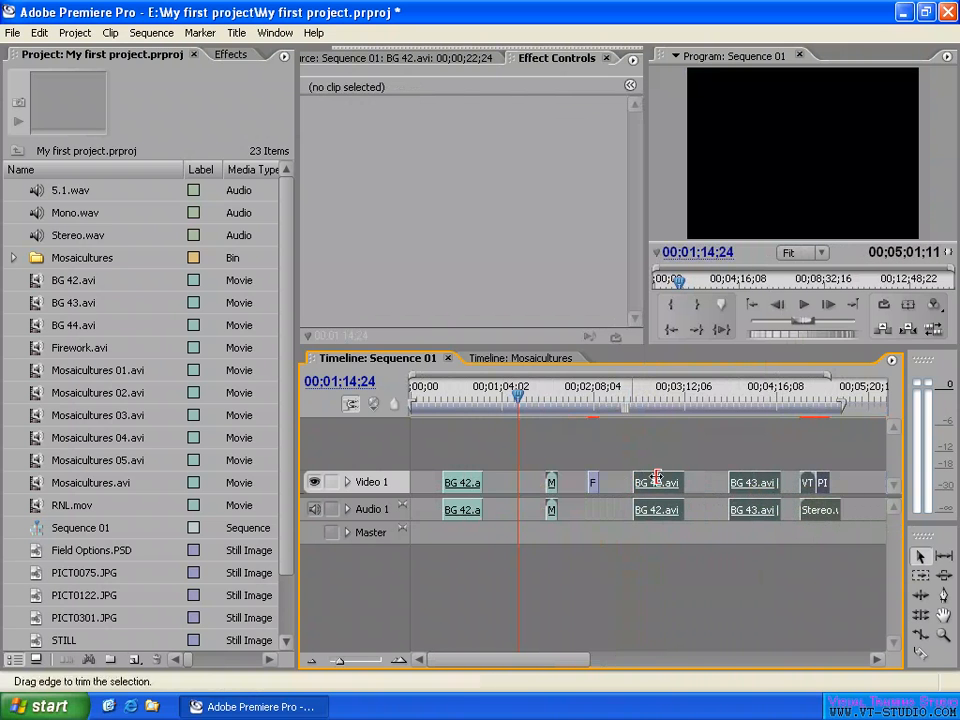
pyautogui.moveTo(636, 485); pyautogui.dragTo(647, 485)
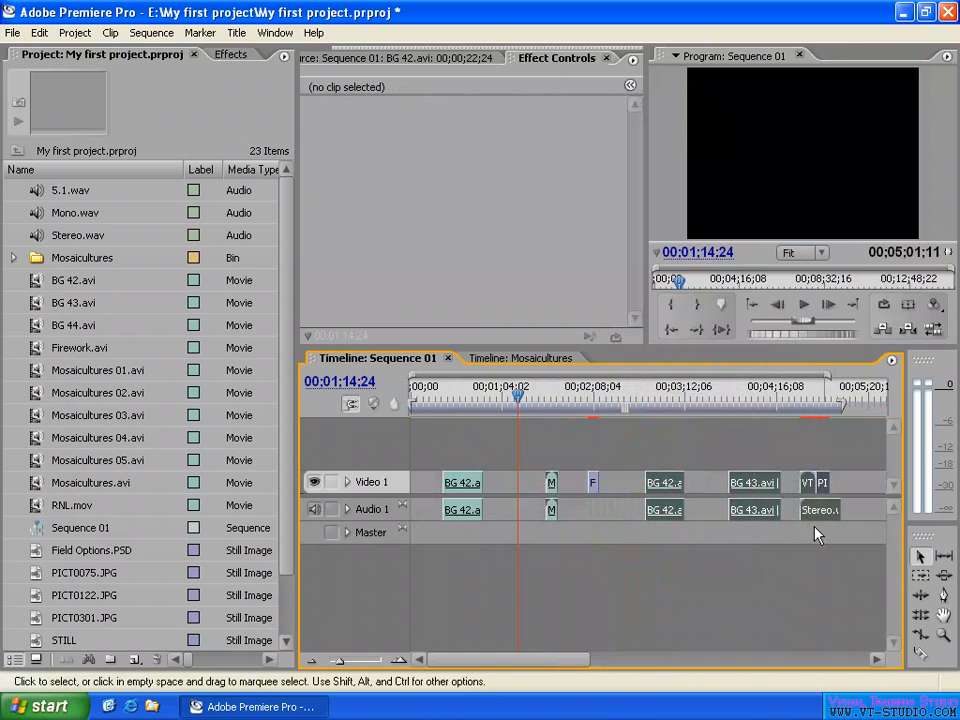
pyautogui.moveTo(839, 508)
pyautogui.mouseDown()
pyautogui.moveTo(858, 508)
pyautogui.moveTo(840, 508)
pyautogui.mouseUp()
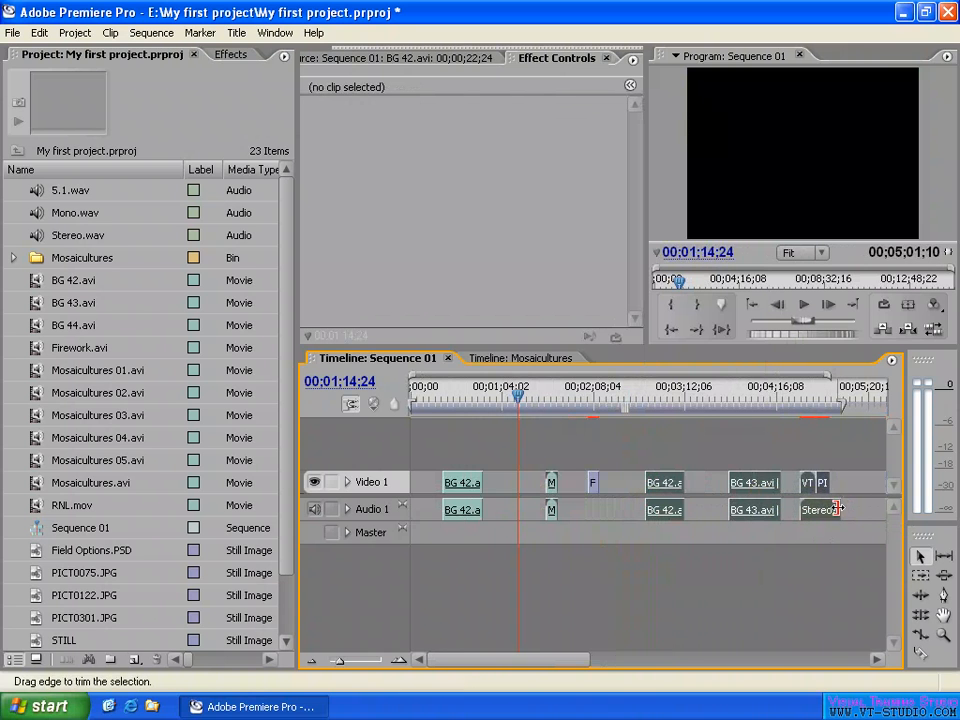
# - Ungroup the grouped clips and select the BG 43.avi clip on its own
pyautogui.rightClick(749, 487)
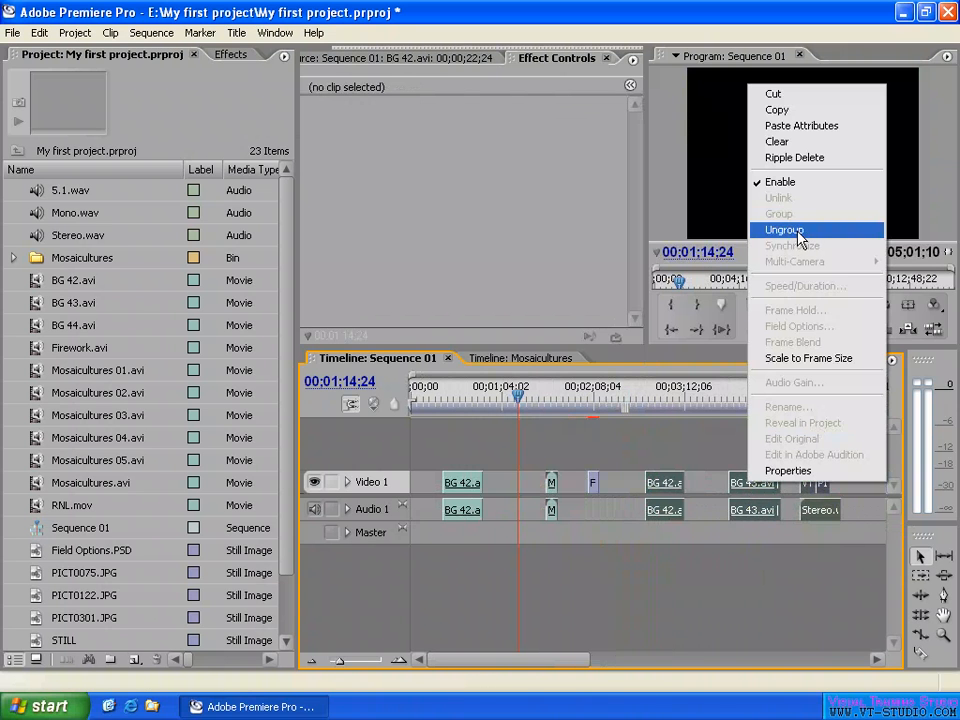
pyautogui.click(799, 232)
pyautogui.click(758, 484)
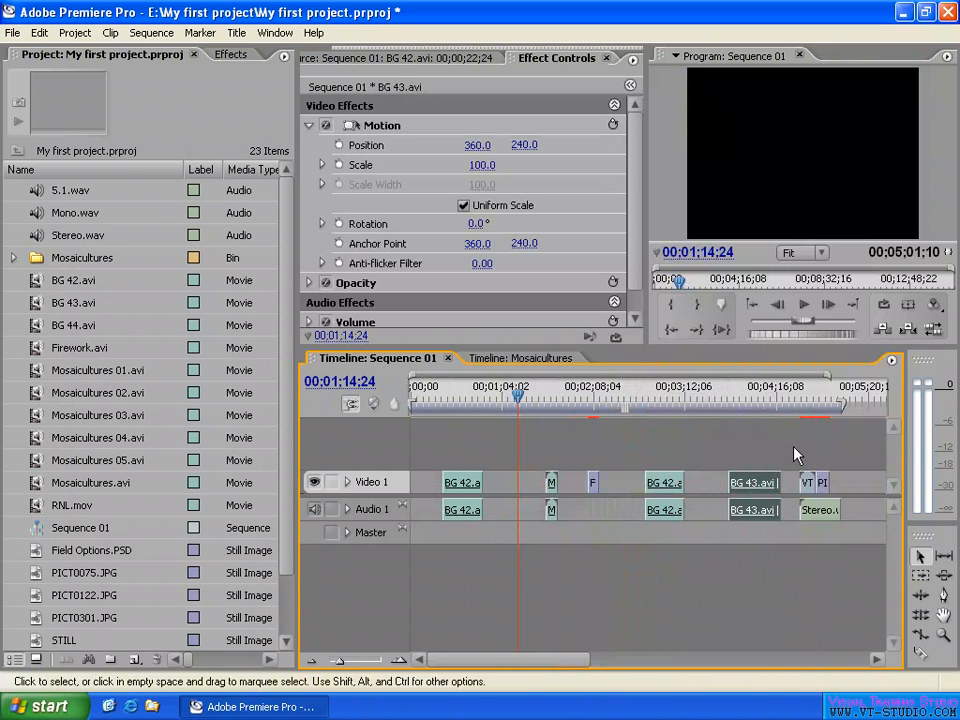
# - Undo the trims, ungrouping and relocation of the grouped clips, and select the BG 43.avi clip on its own in Sequence 01
pyautogui.hotkey('ctrl', 'z')
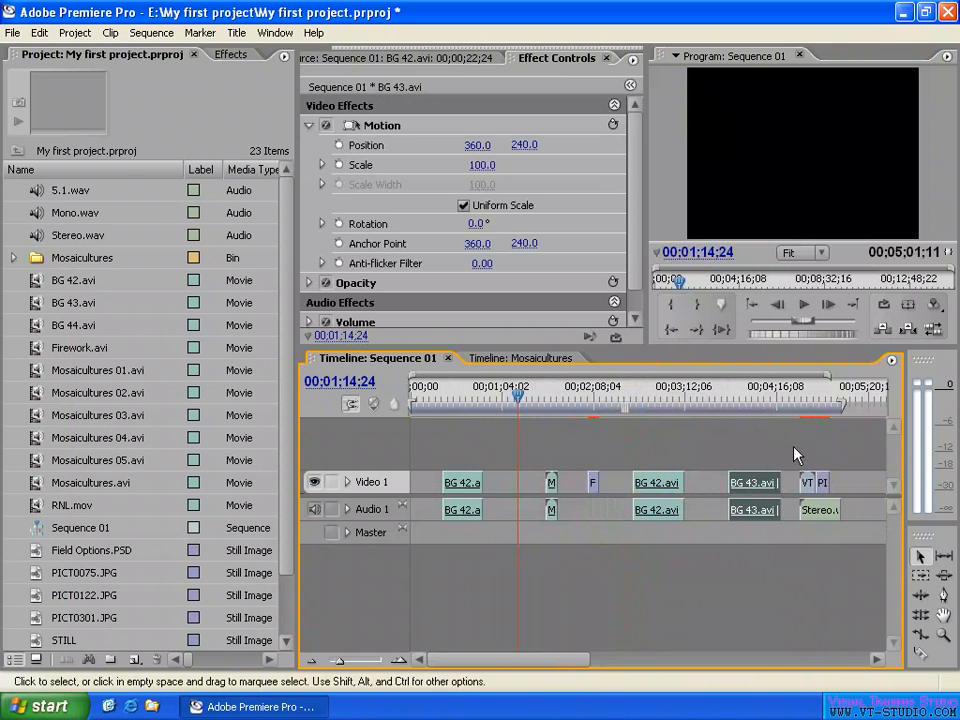
pyautogui.hotkey('ctrl', 'z')
pyautogui.hotkey('ctrl', 'z')
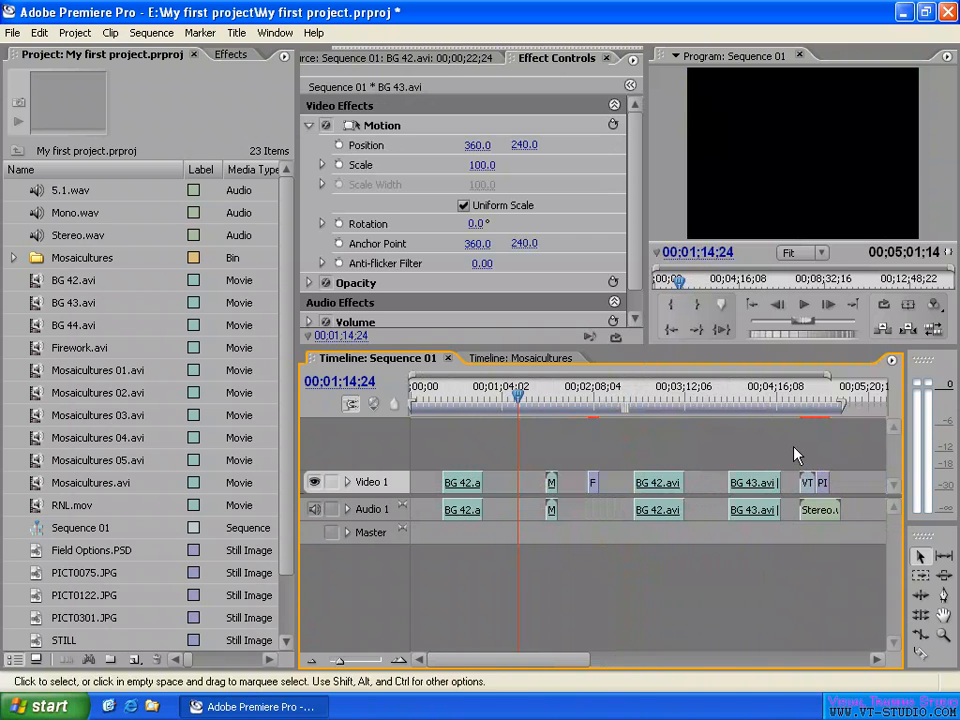
pyautogui.hotkey('ctrl', 'z')
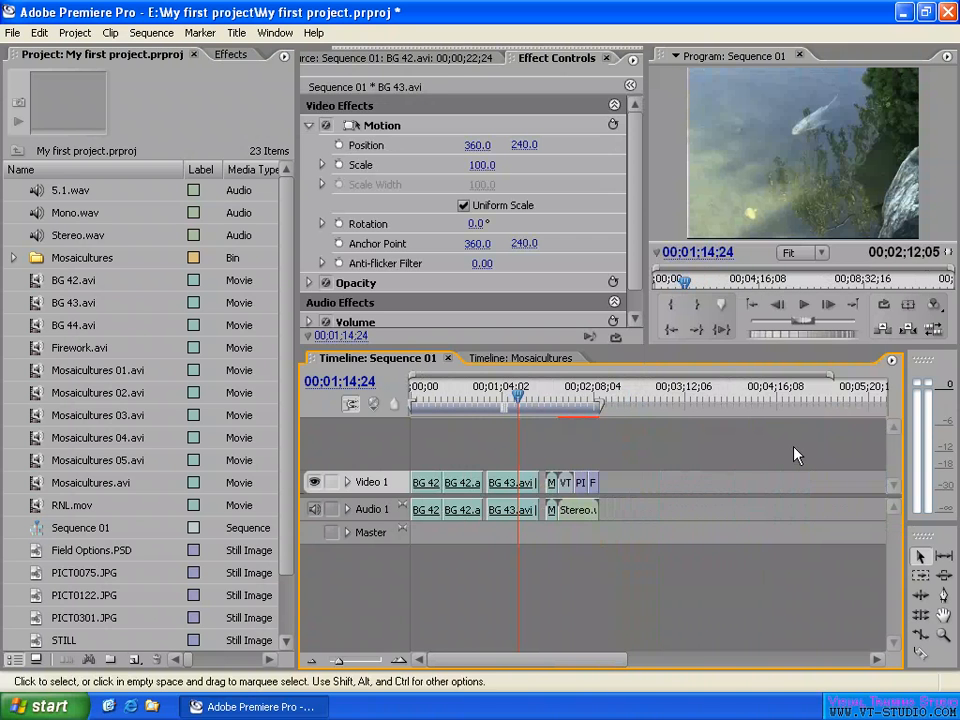
pyautogui.click(522, 490)
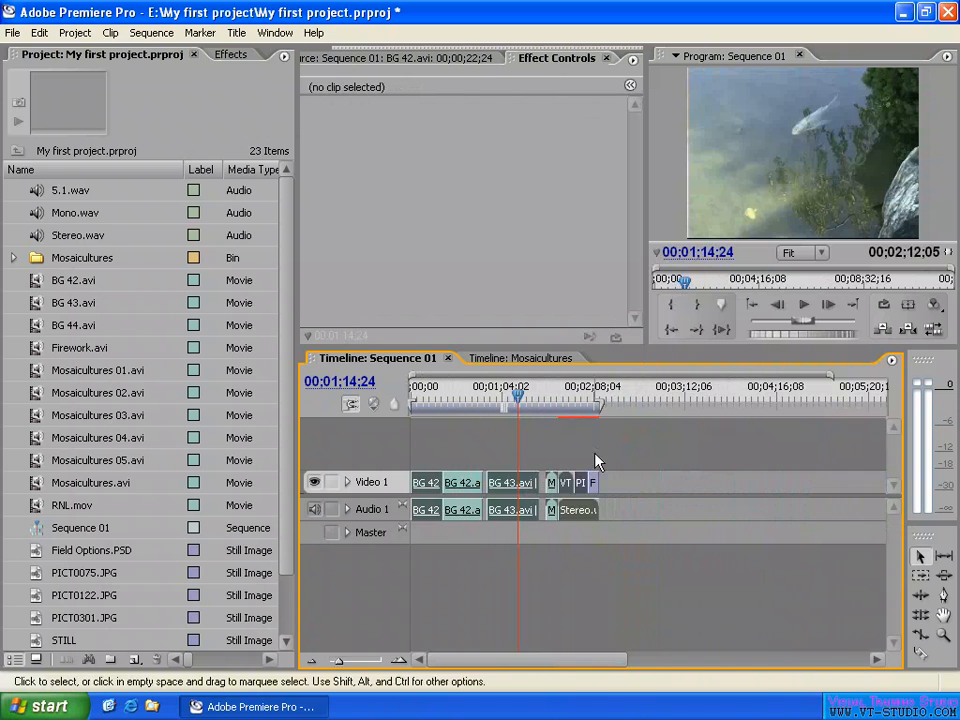
pyautogui.click(521, 488)
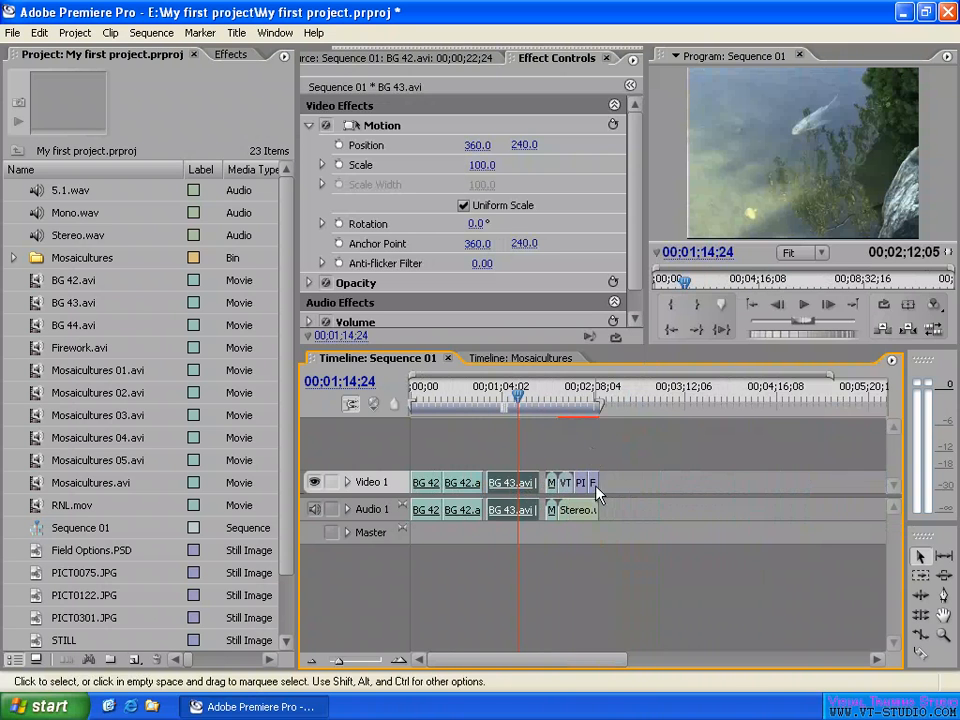
# - Set the selected BG 43.avi clip's speed to 200% in Clip Speed / Duration
pyautogui.press('=')
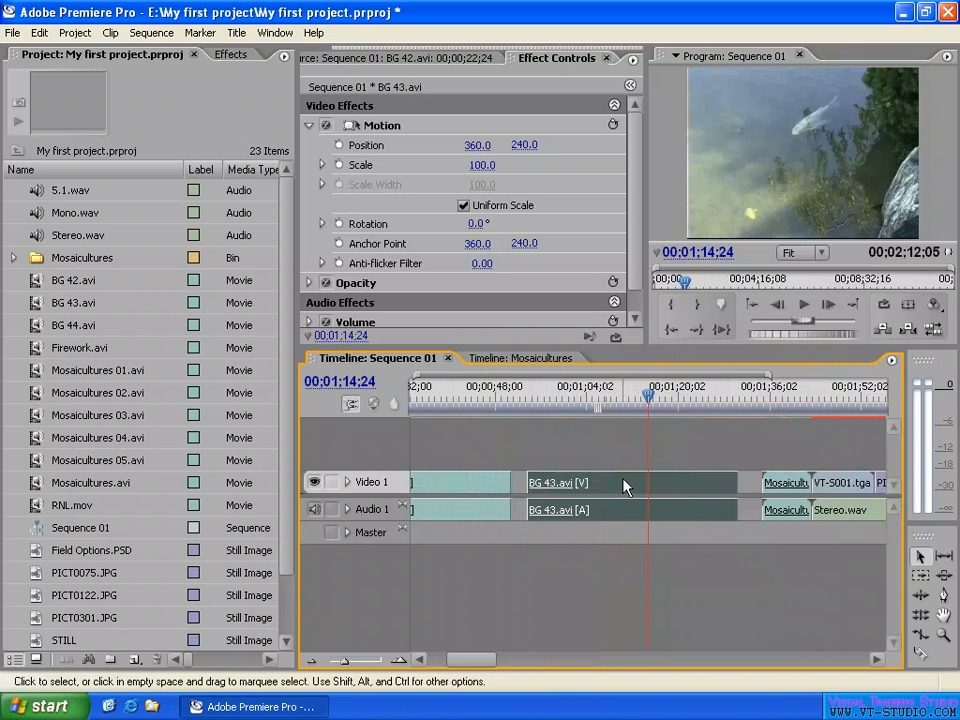
pyautogui.rightClick(626, 484)
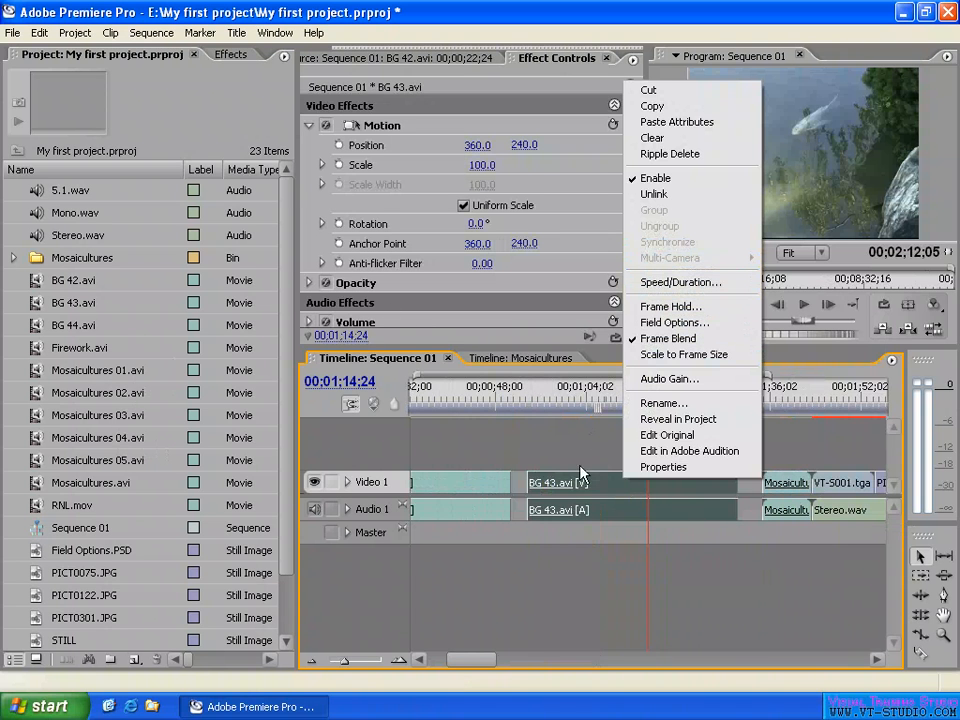
pyautogui.click(680, 282)
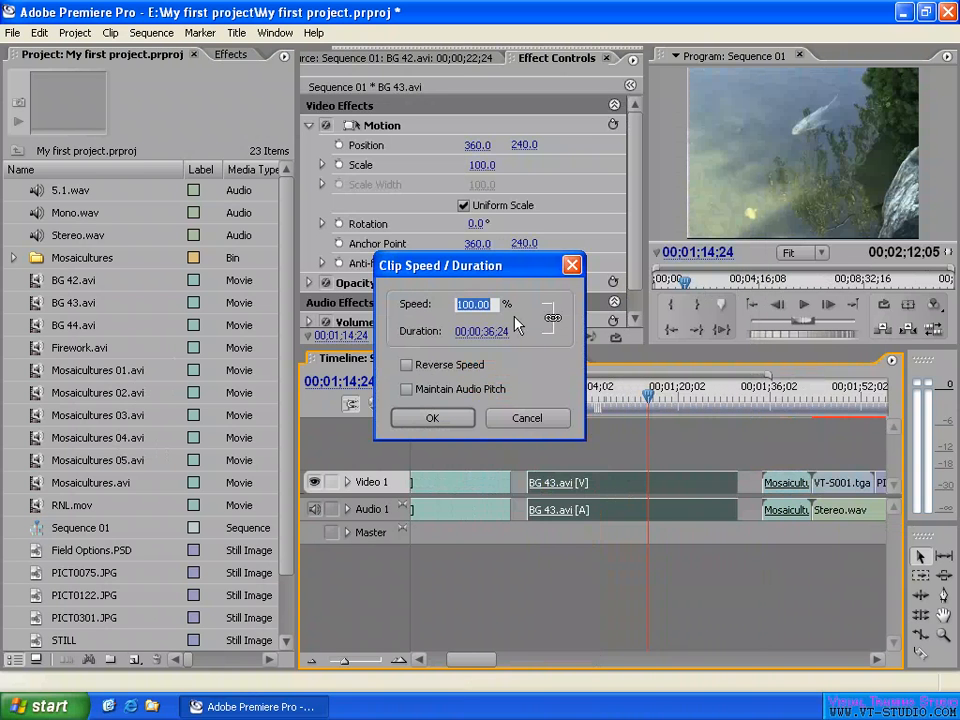
pyautogui.click(521, 282)
pyautogui.click(482, 305)
pyautogui.write('2')
pyautogui.press('Tab')
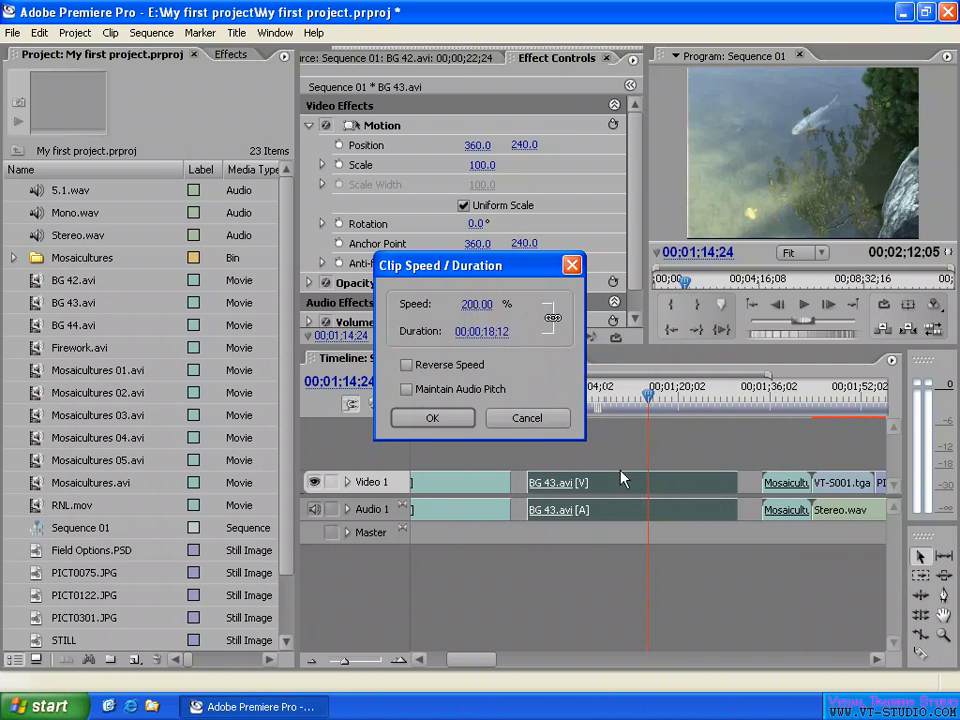
pyautogui.click(432, 419)
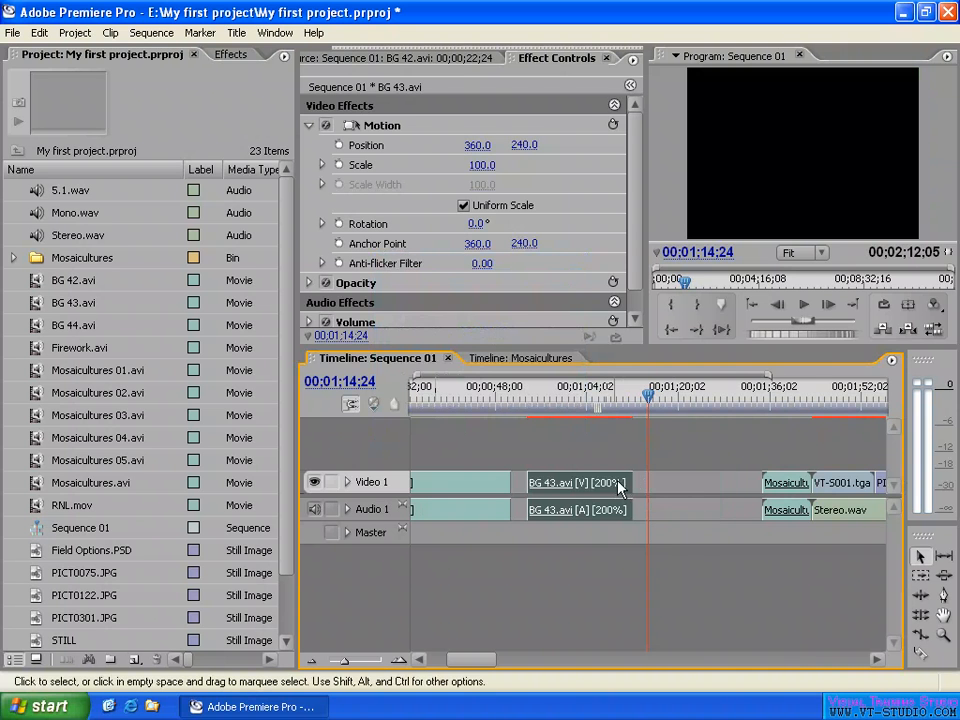
# - Check the sped-up BG 43.avi clip at several points and play it from about 00;00;55;26
pyautogui.click(540, 400)
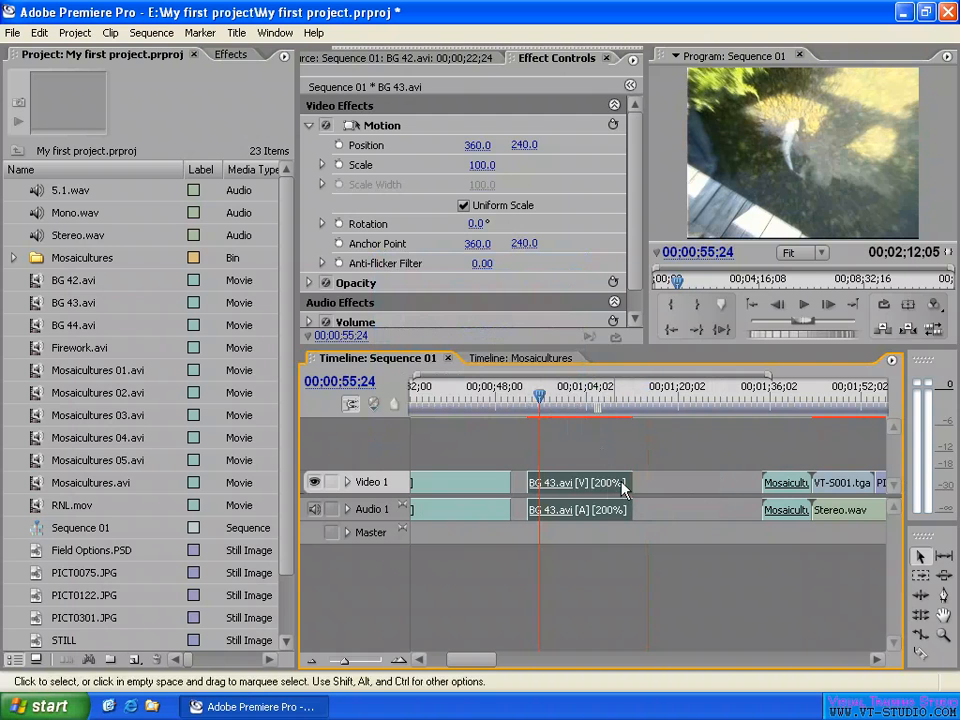
pyautogui.click(602, 398)
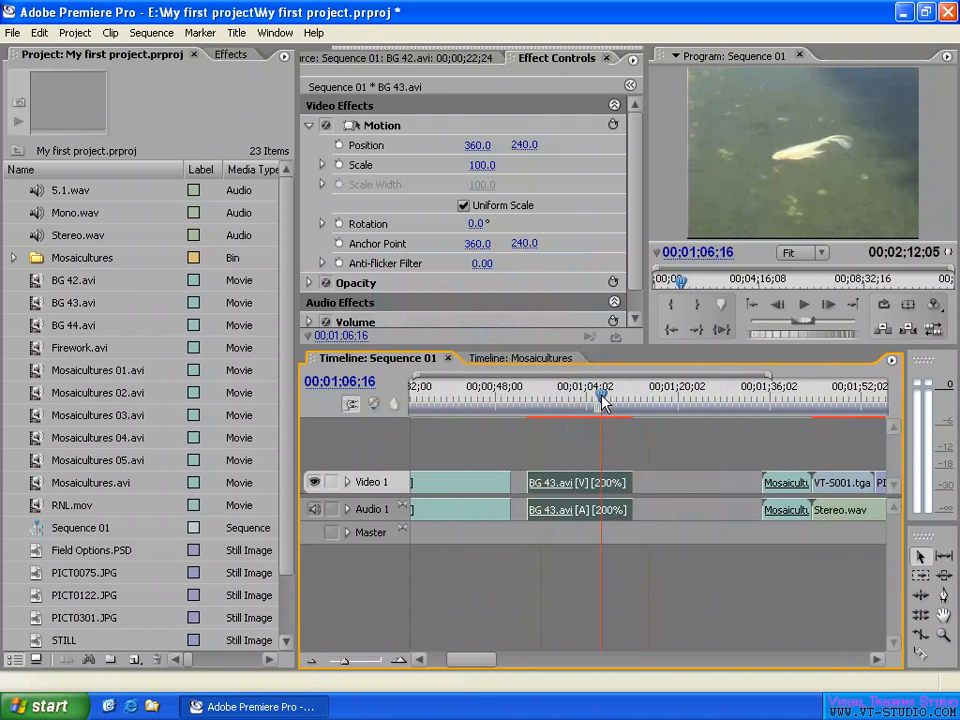
pyautogui.press('=')
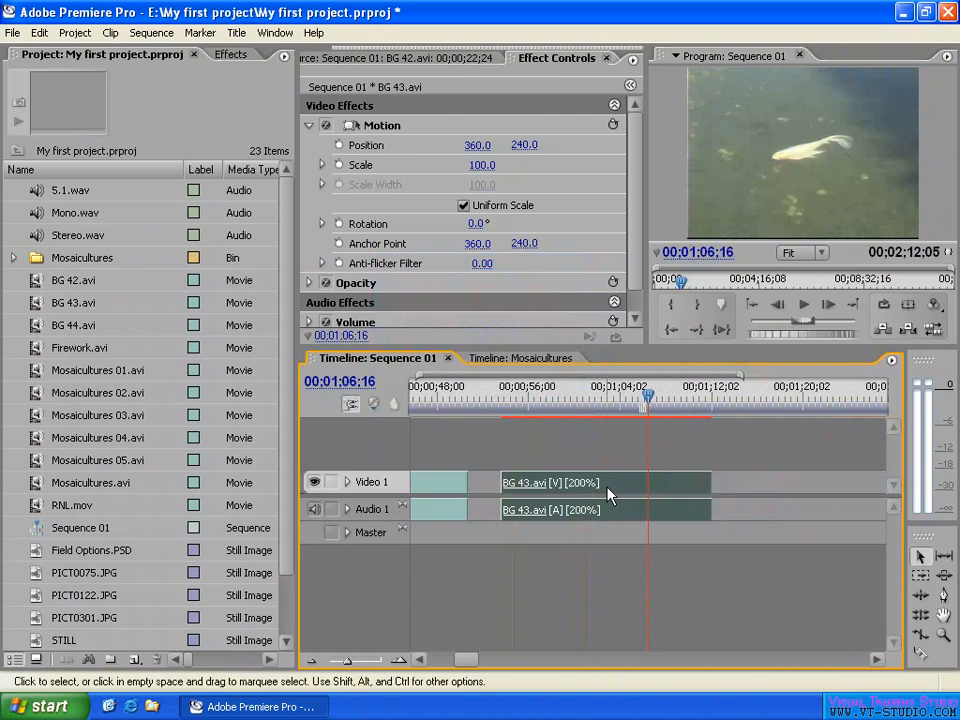
pyautogui.moveTo(609, 494)
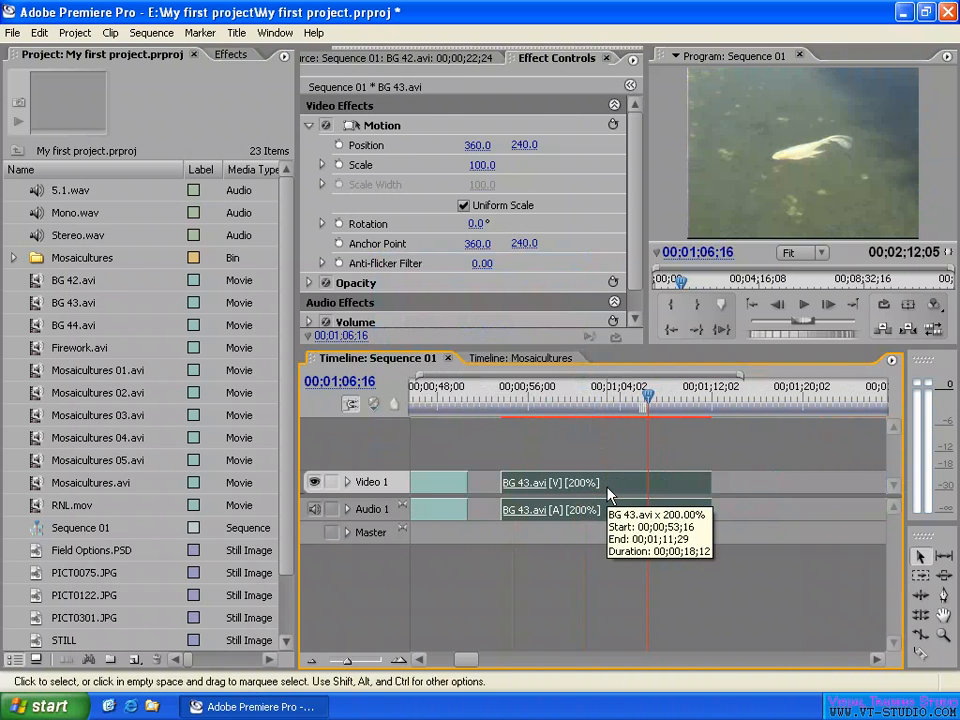
pyautogui.click(527, 398)
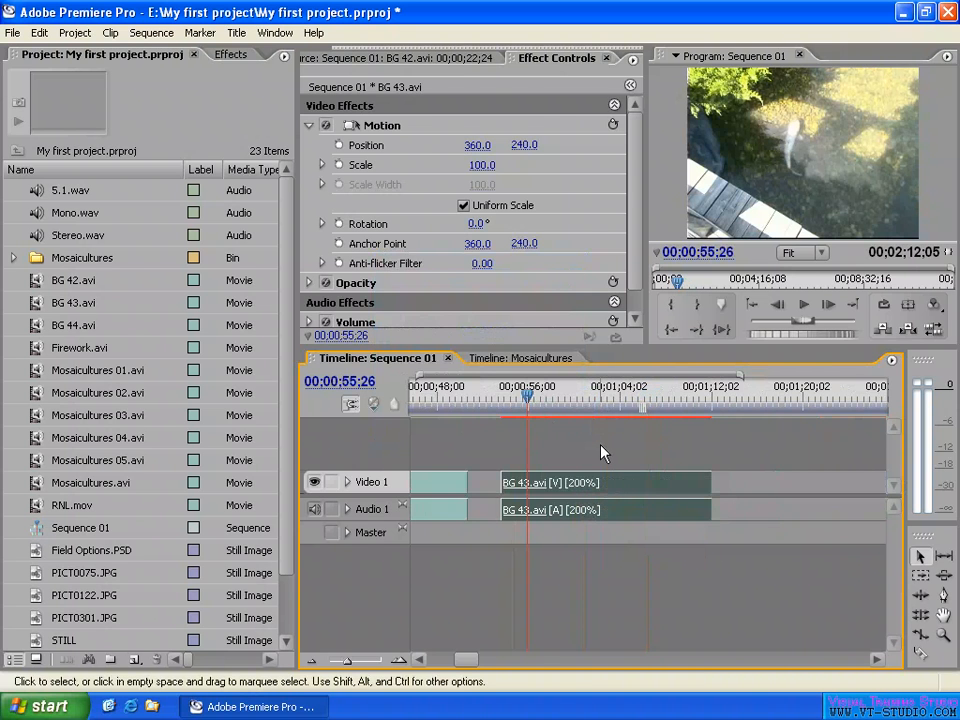
pyautogui.press('space')
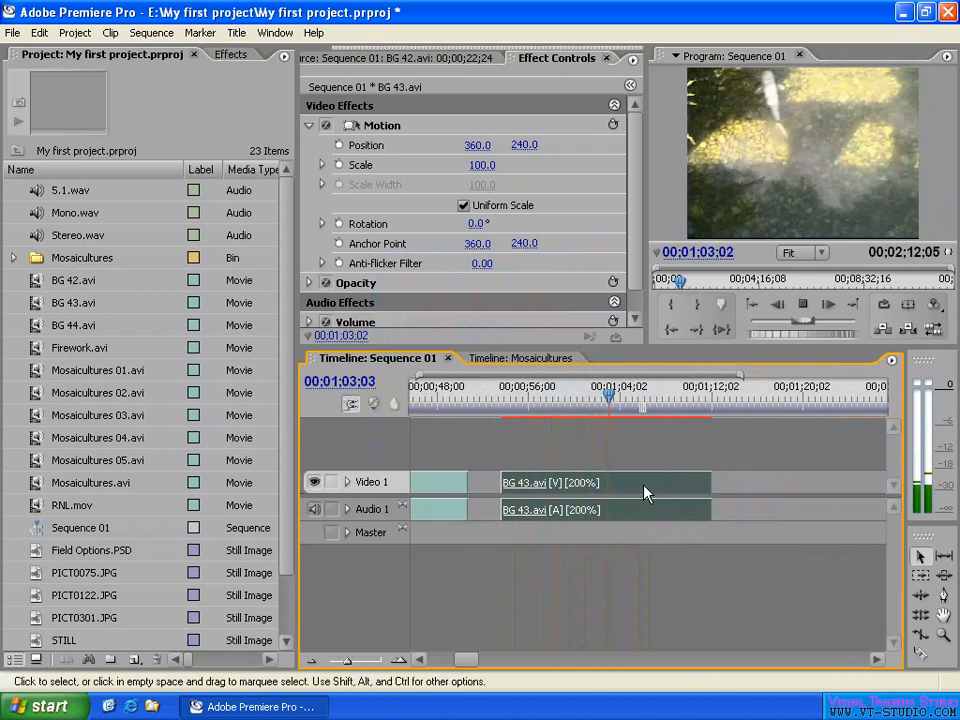
pyautogui.press('space')
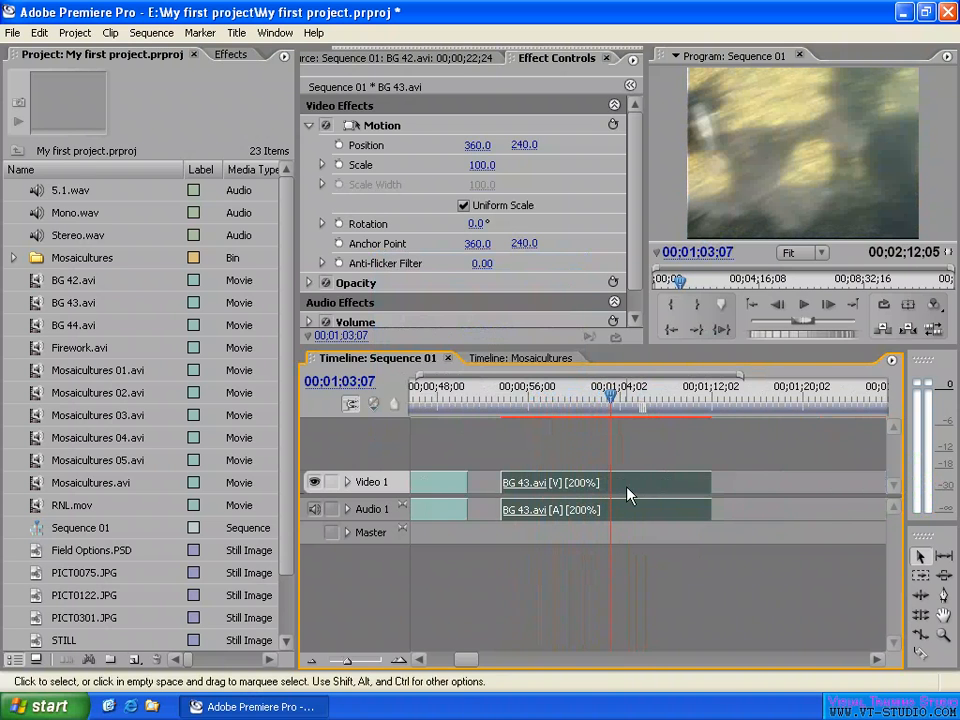
# - Set the BG 43.avi clip's speed back to 100% and enable Reverse Speed
pyautogui.press('-')
pyautogui.rightClick(628, 490)
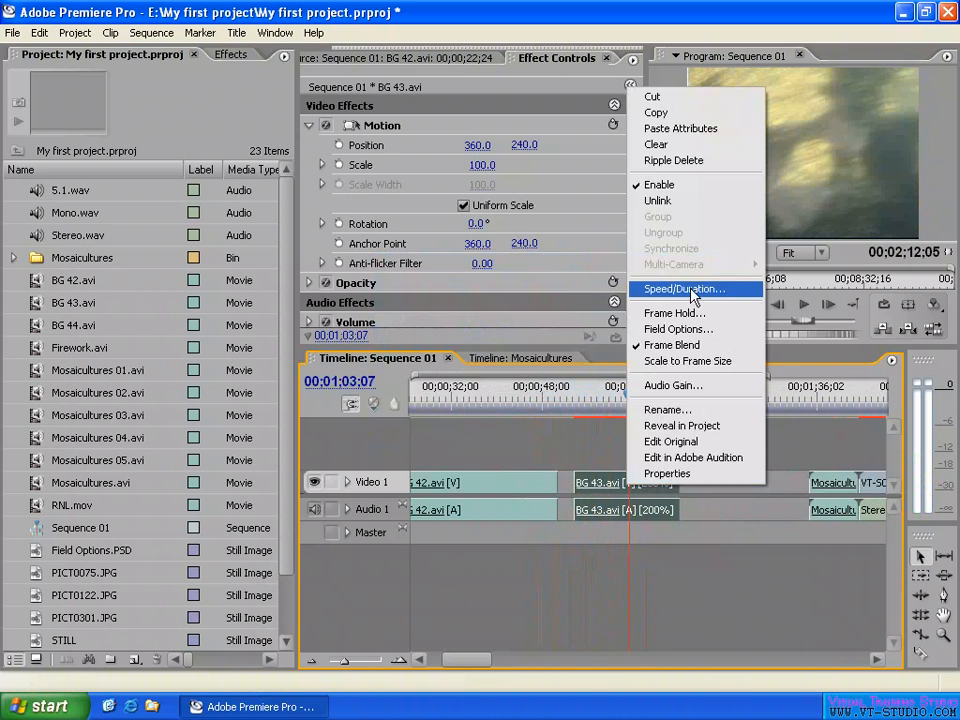
pyautogui.click(752, 286)
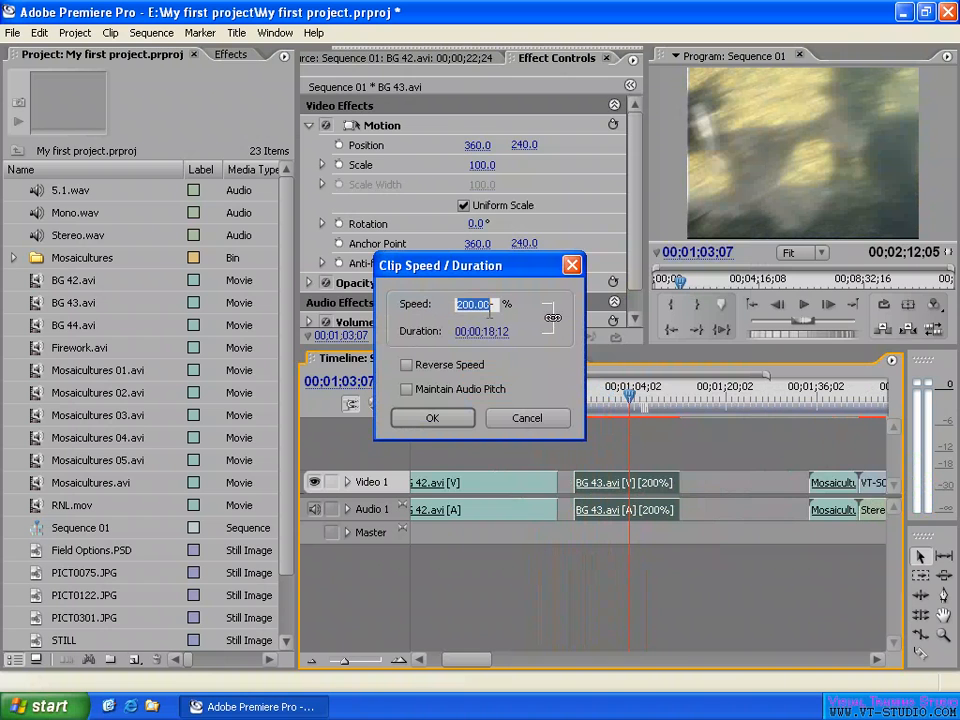
pyautogui.write('100')
pyautogui.click(529, 292)
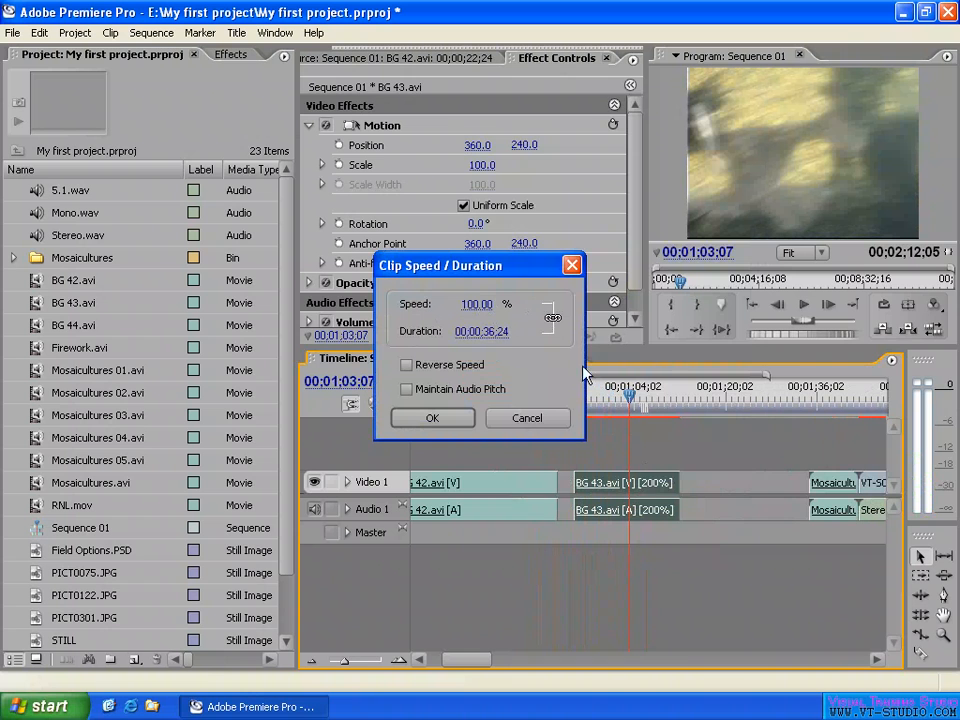
pyautogui.click(421, 374)
pyautogui.click(433, 419)
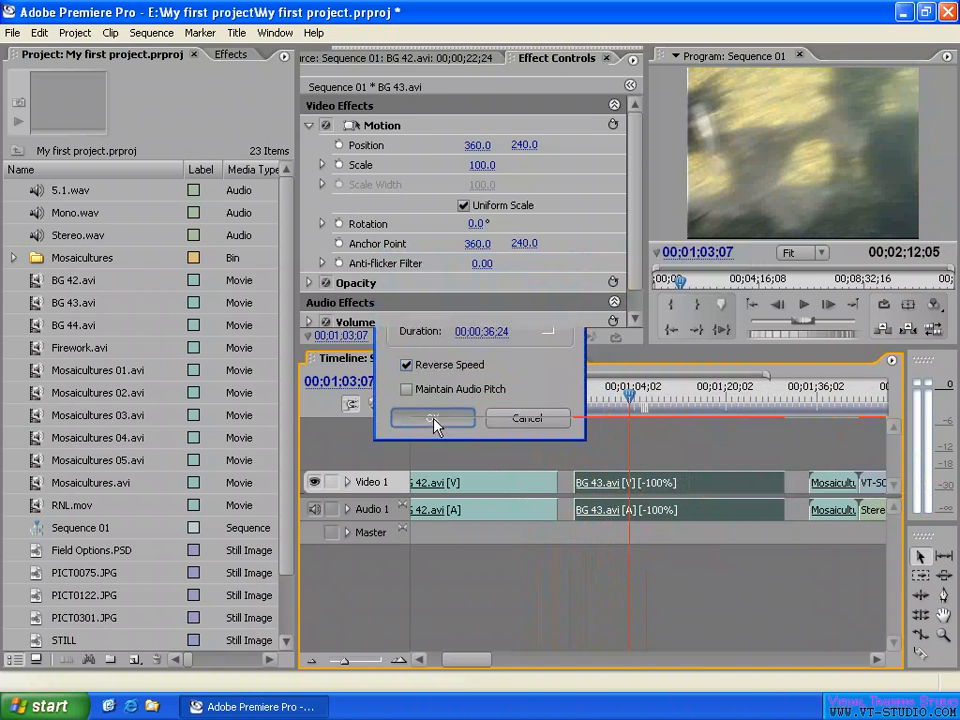
# - Scrub through the reversed BG 43.avi clip, and play short parts near its end and near its start
pyautogui.click(699, 399)
pyautogui.moveTo(699, 399); pyautogui.dragTo(690, 399)
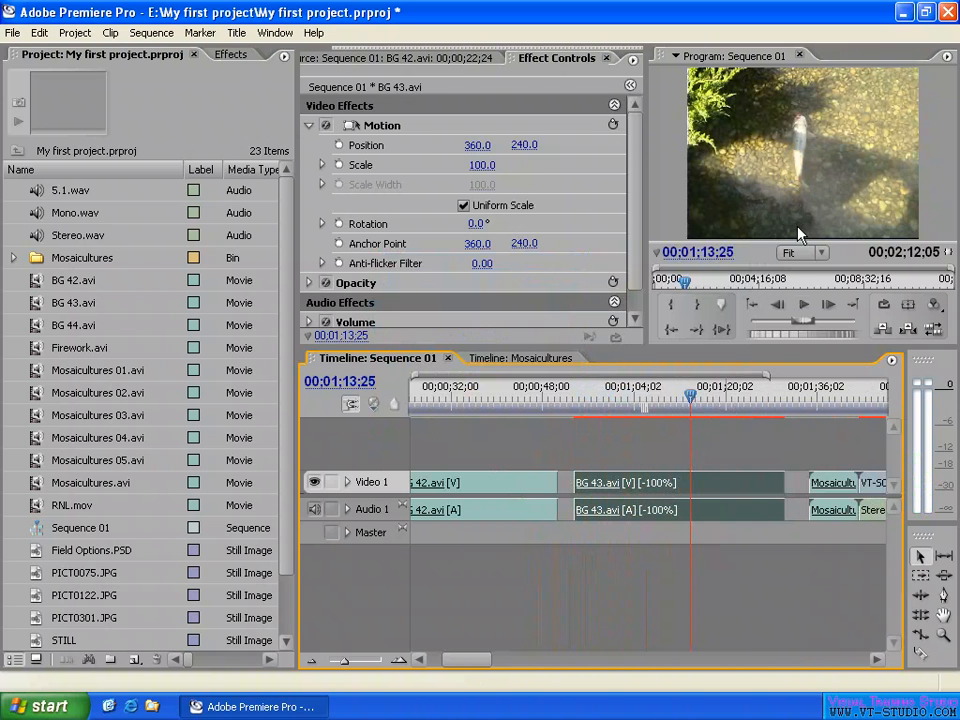
pyautogui.moveTo(707, 400); pyautogui.dragTo(761, 400)
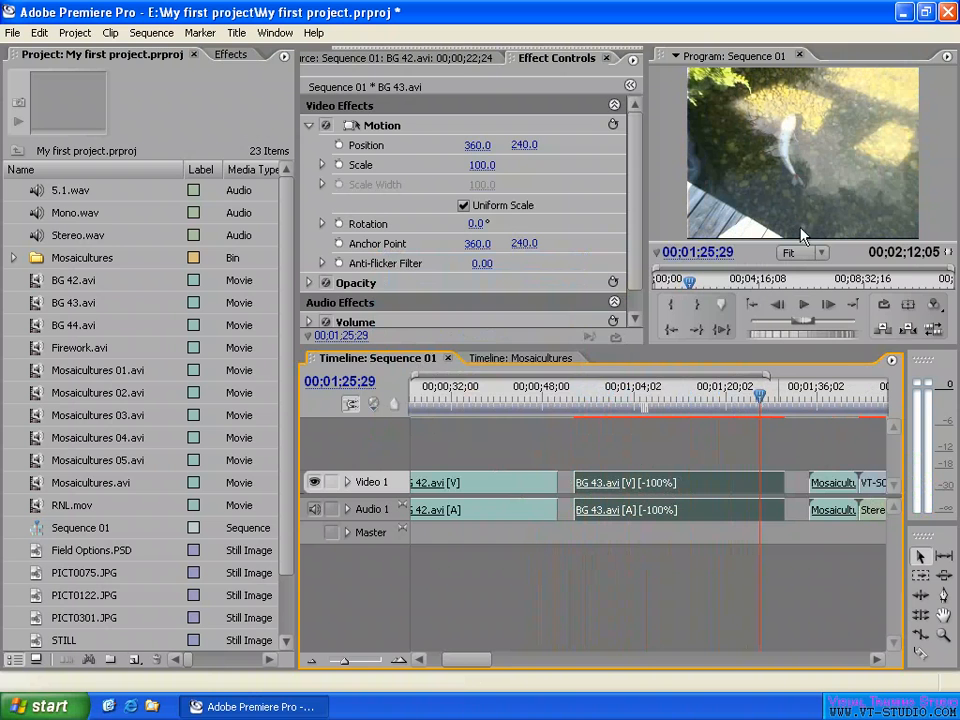
pyautogui.press('Return')
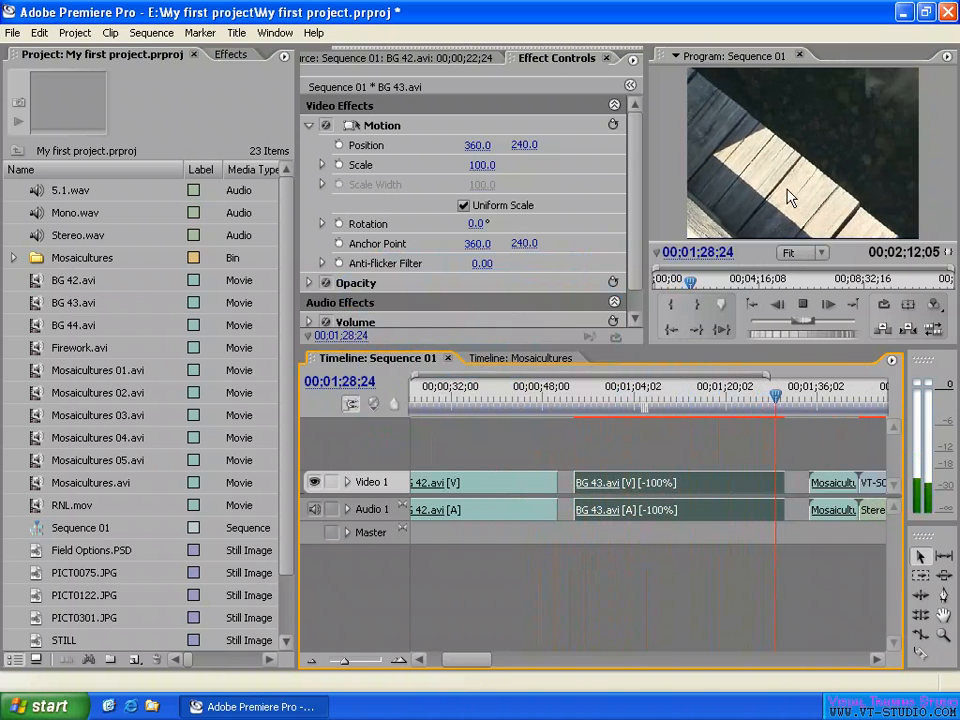
pyautogui.press('space')
pyautogui.moveTo(598, 405); pyautogui.dragTo(588, 395)
pyautogui.press('space')
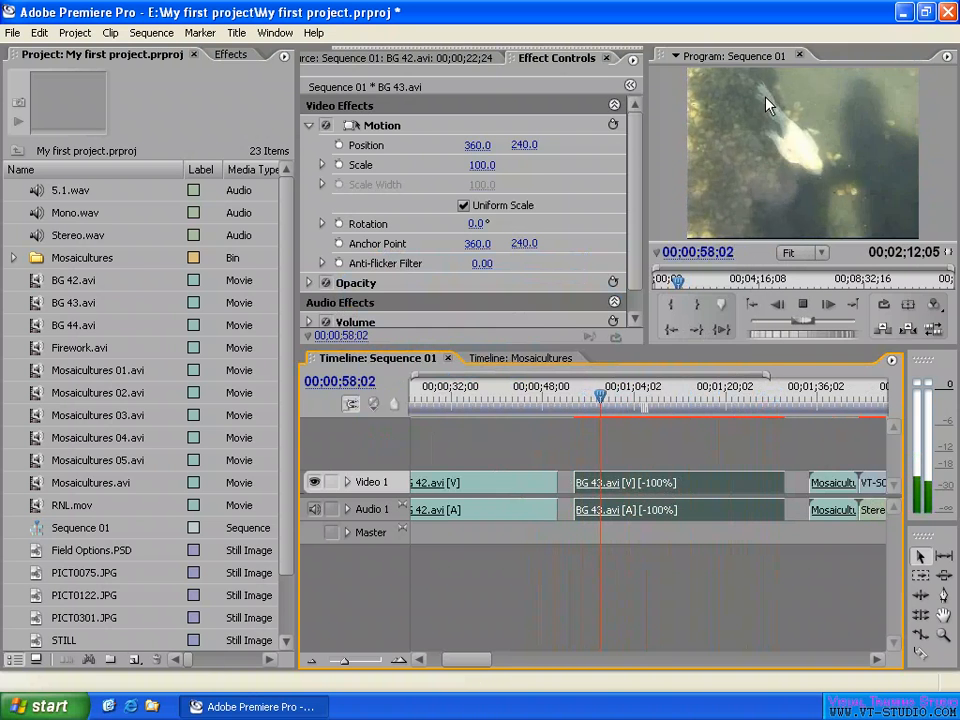
pyautogui.press('space')
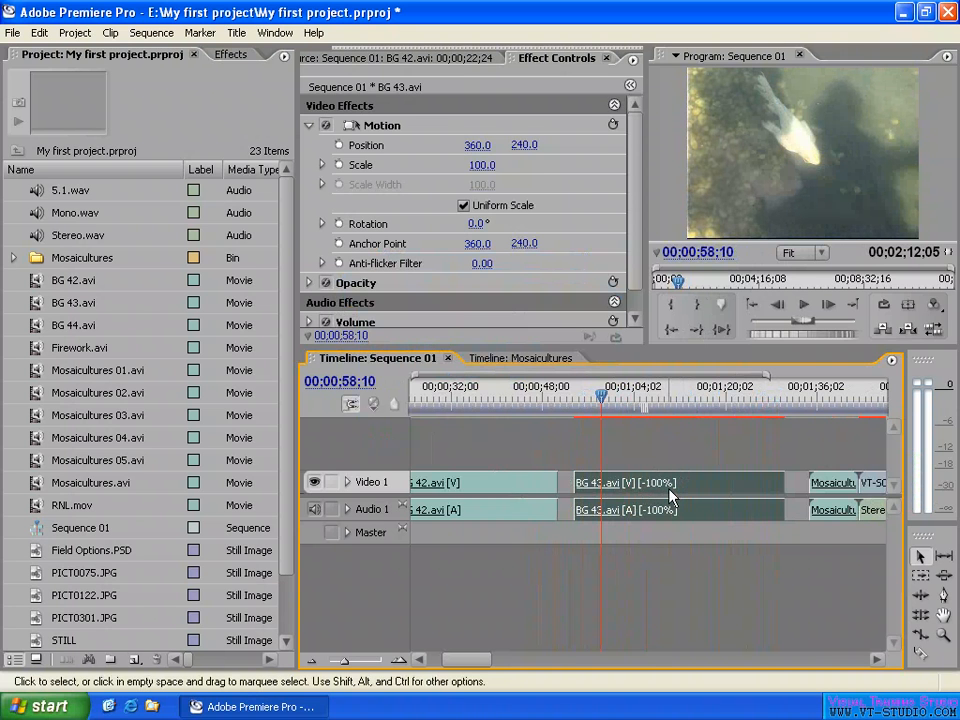
# - Set the reversed BG 43.avi clip's speed to 150% in Clip Speed / Duration
pyautogui.rightClick(703, 492)
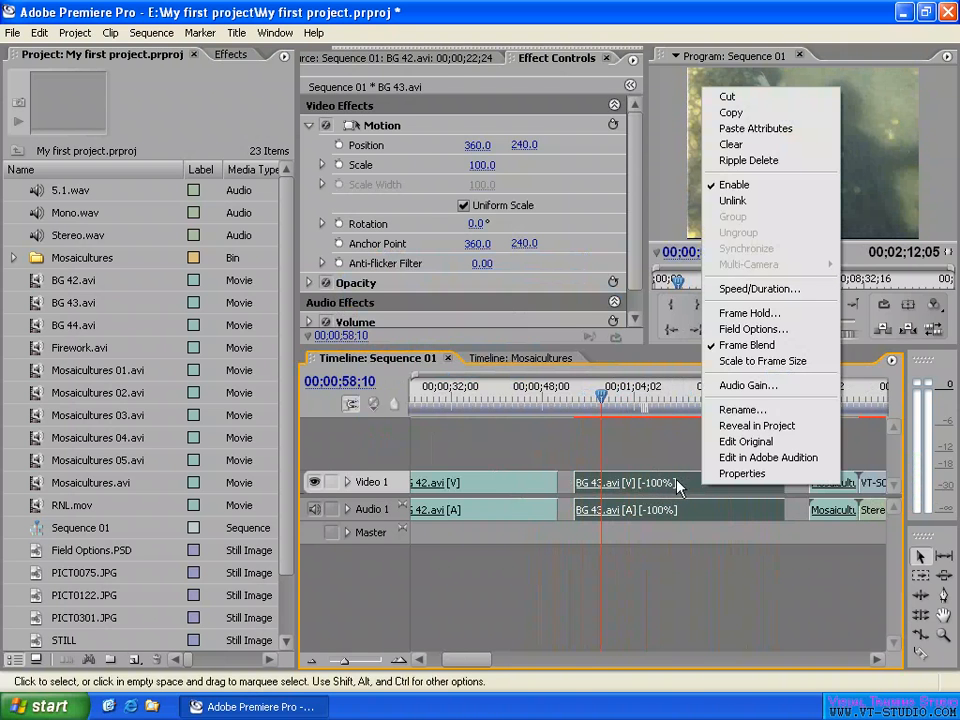
pyautogui.click(757, 288)
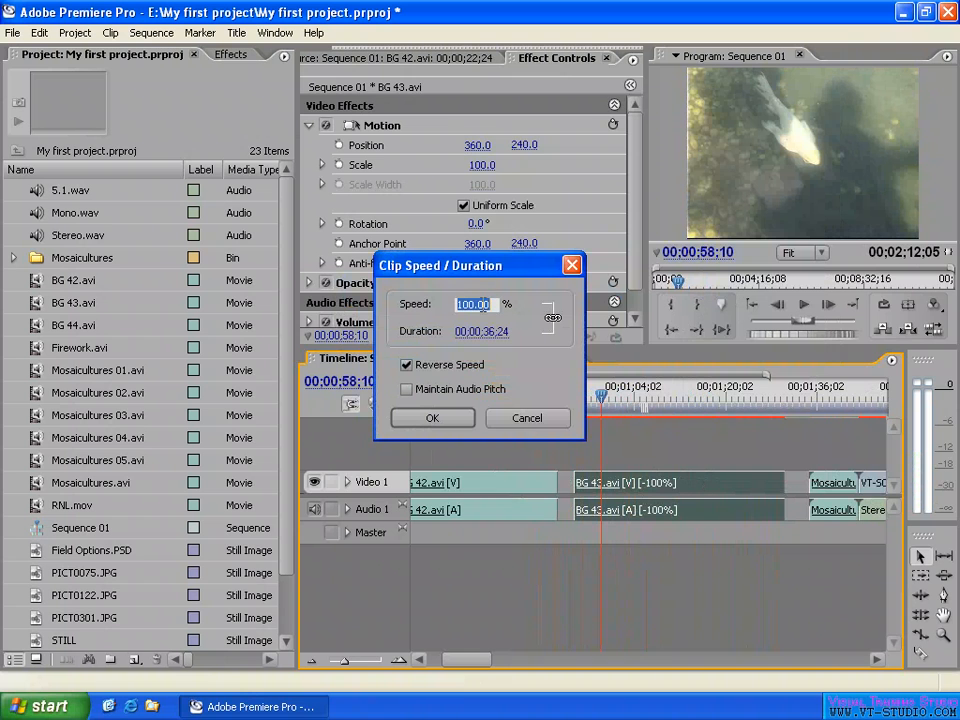
pyautogui.write('150')
pyautogui.click(543, 298)
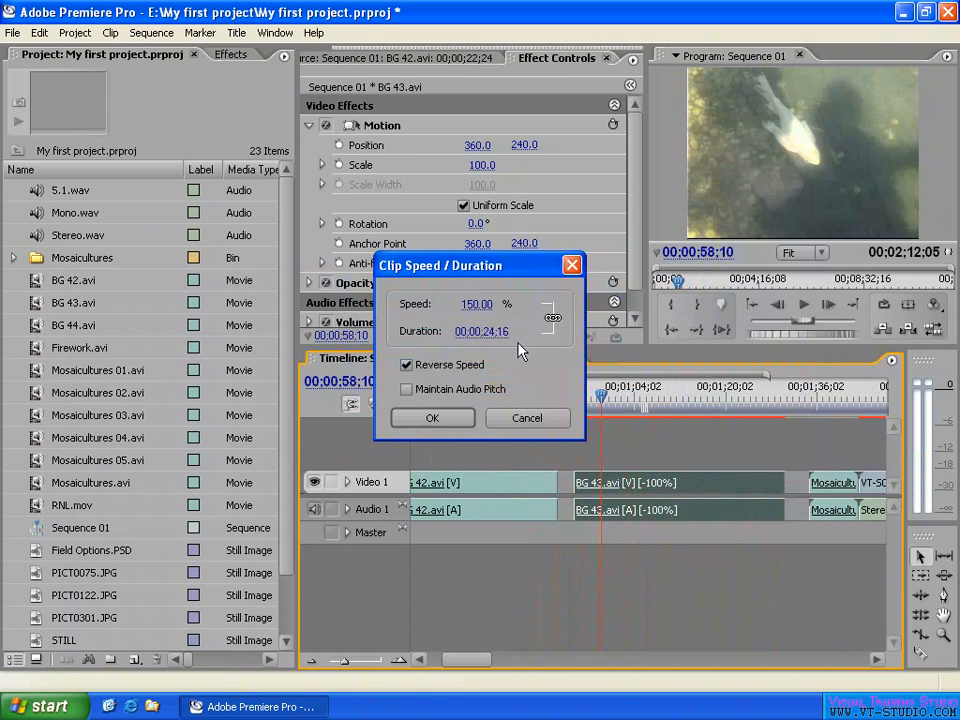
pyautogui.click(434, 421)
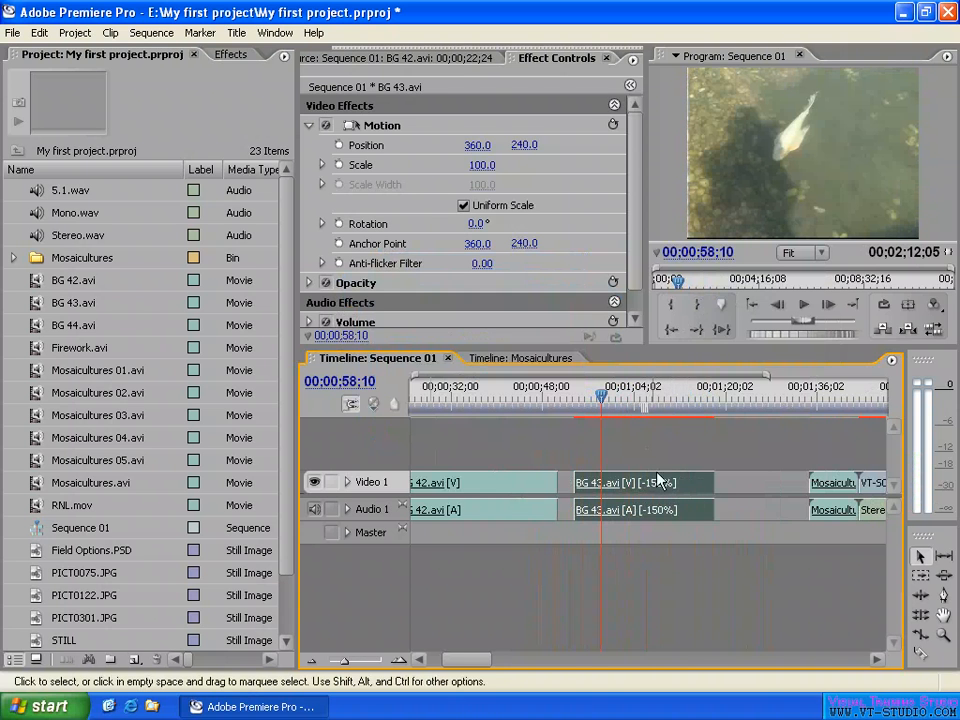
# - Play the start of the reversed 150% BG 43.avi clip from about 00;00;55
pyautogui.moveTo(600, 396); pyautogui.dragTo(586, 399)
pyautogui.press('Return')
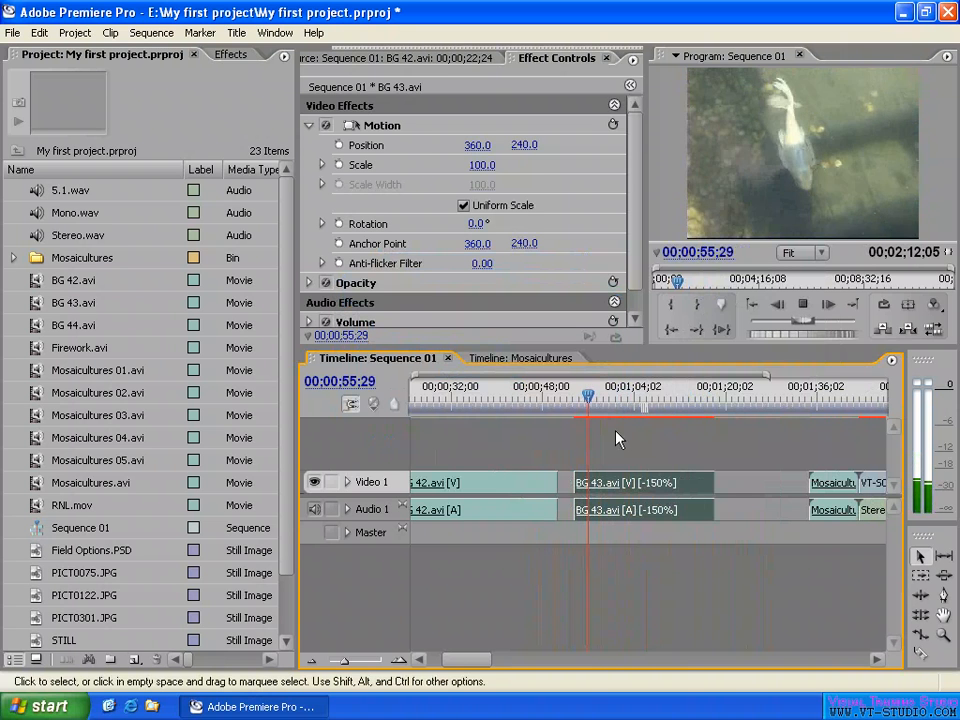
pyautogui.press('space')
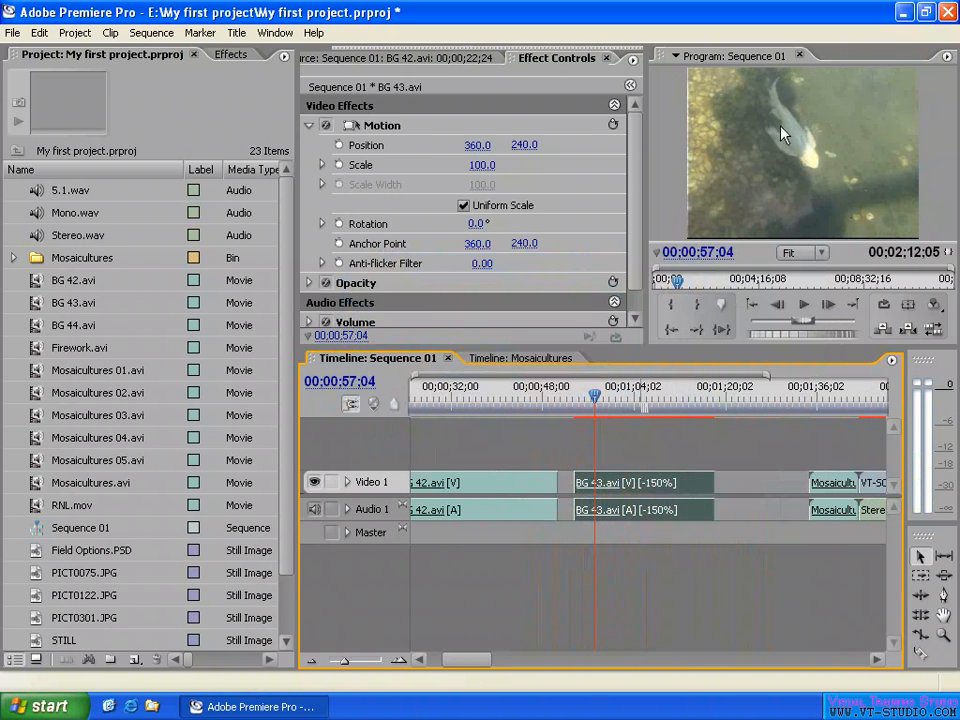
# - Turn off Reverse Speed and enable Maintain Audio Pitch for the BG 43.avi clip, then return the playhead to near the clip's start
pyautogui.rightClick(655, 490)
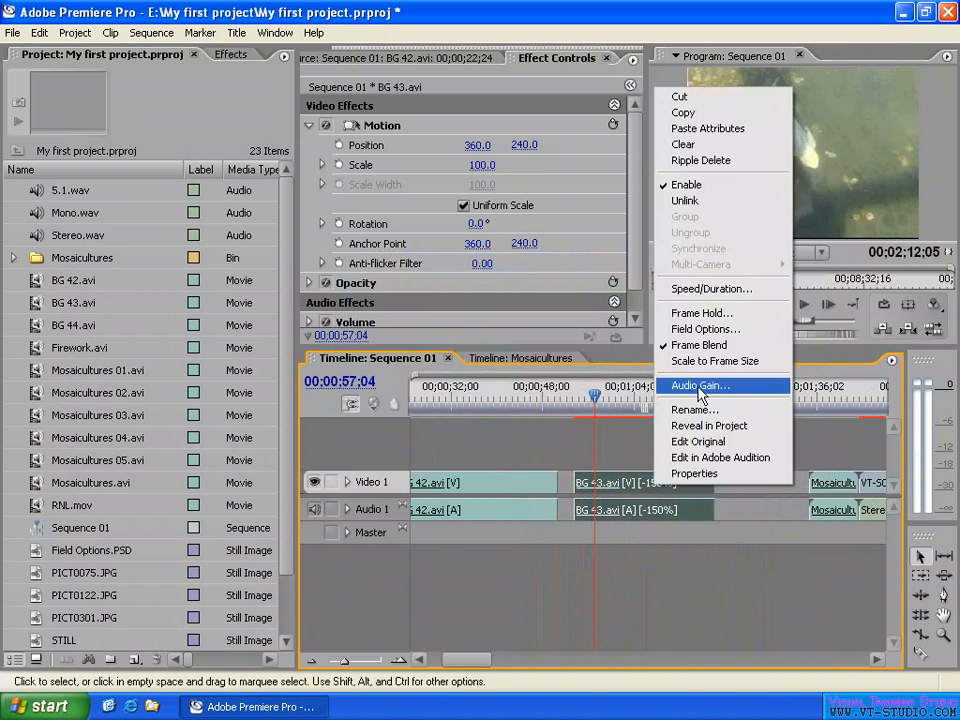
pyautogui.click(726, 285)
pyautogui.click(407, 366)
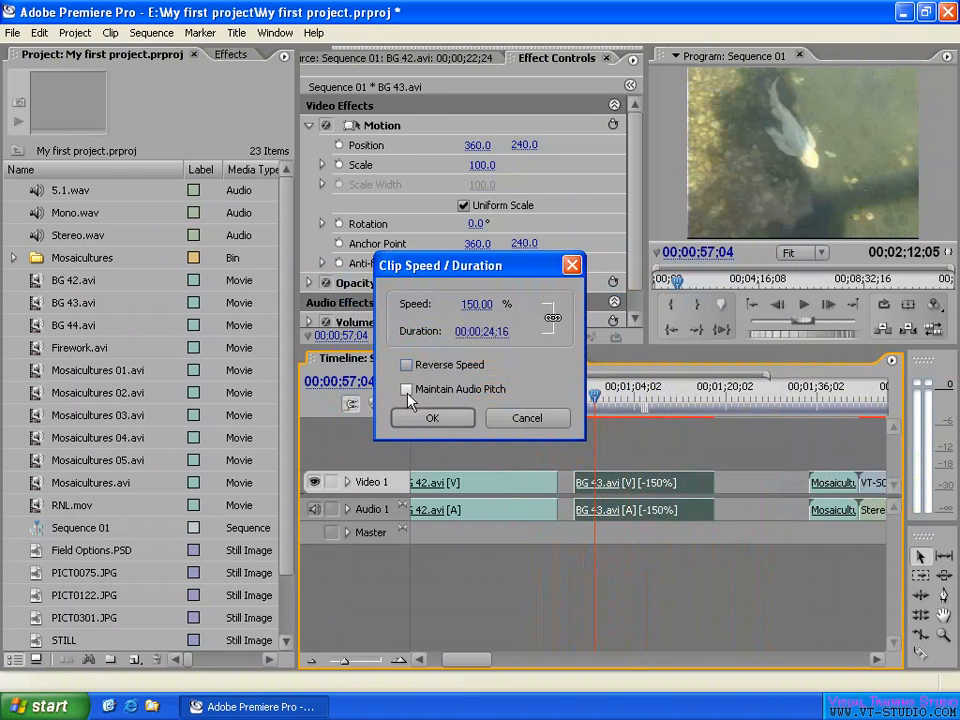
pyautogui.click(406, 390)
pyautogui.click(415, 420)
pyautogui.click(581, 400)
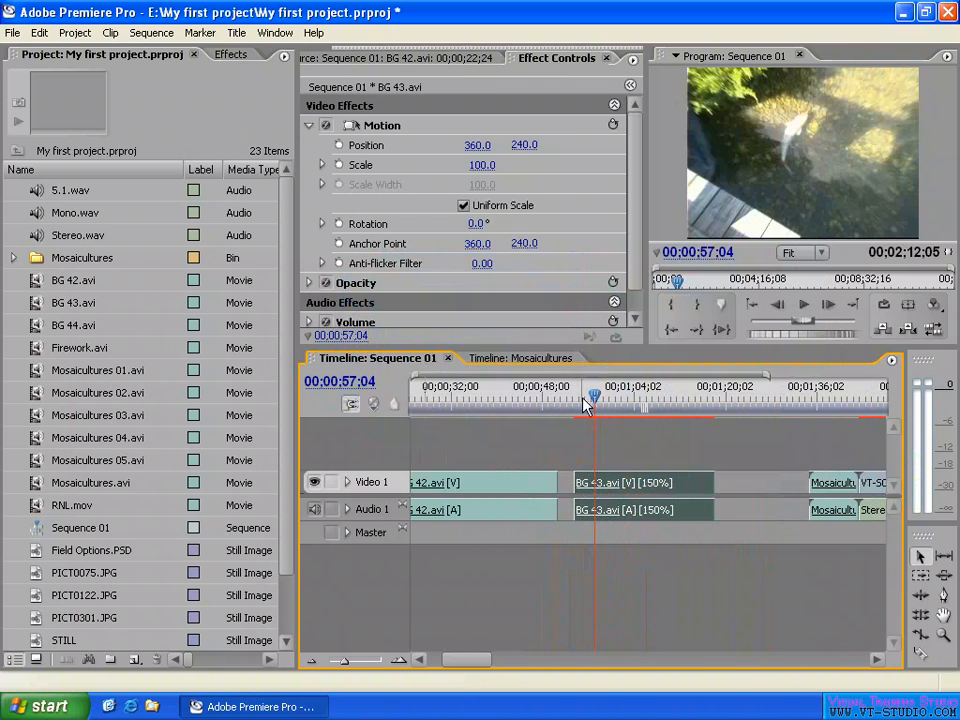
# - Play a short part from the start of the 150% BG 43.avi clip, and reset its speed to 100% with Maintain Audio Pitch off
pyautogui.press('Return')
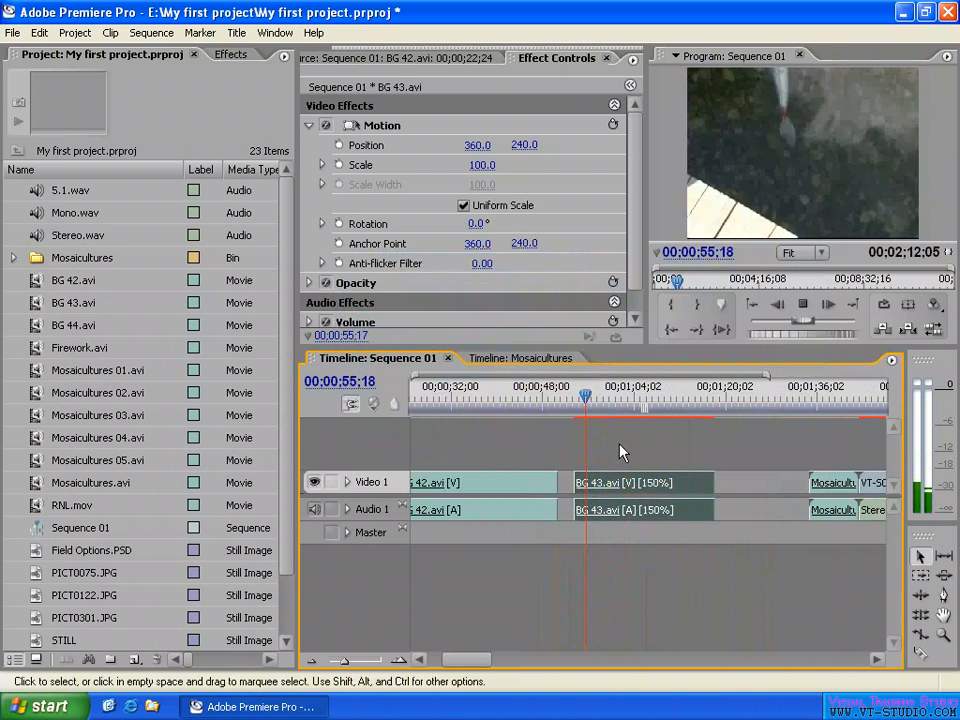
pyautogui.press('space')
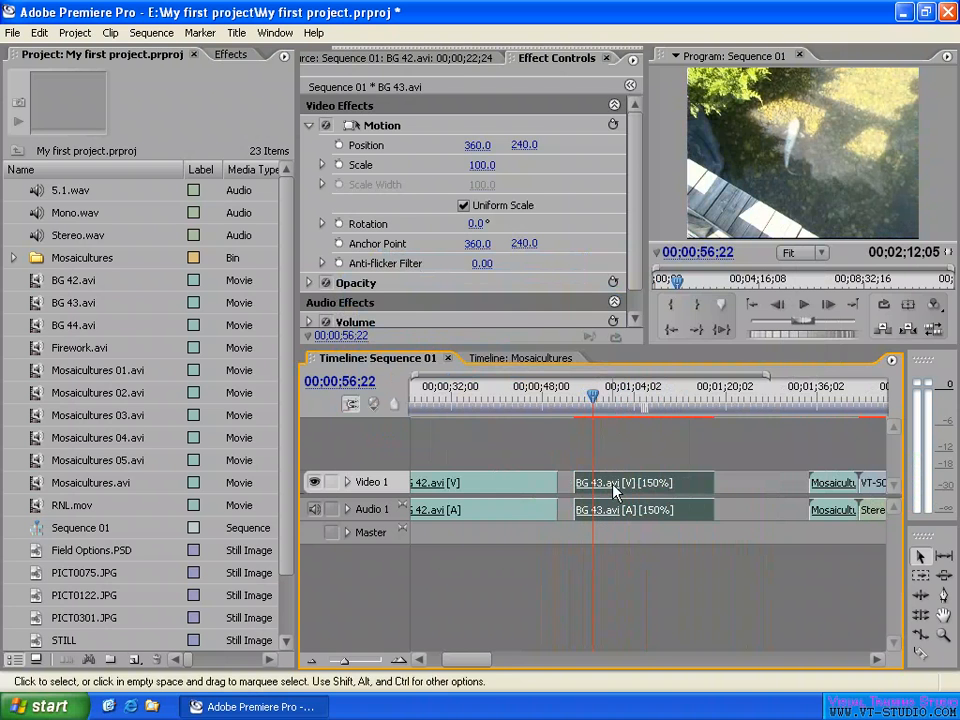
pyautogui.rightClick(614, 487)
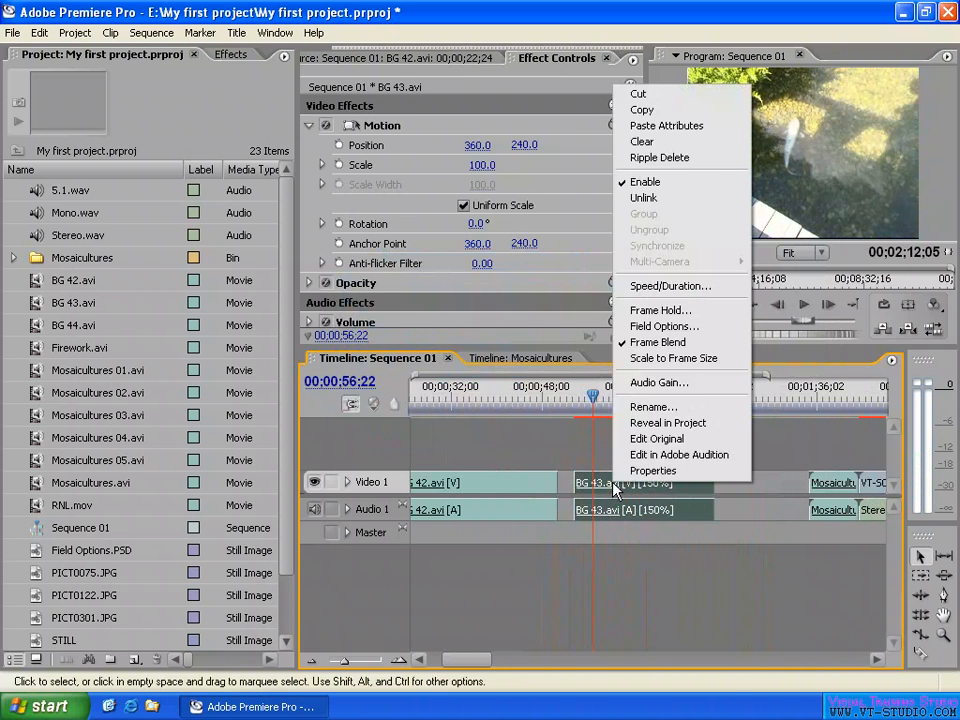
pyautogui.click(670, 286)
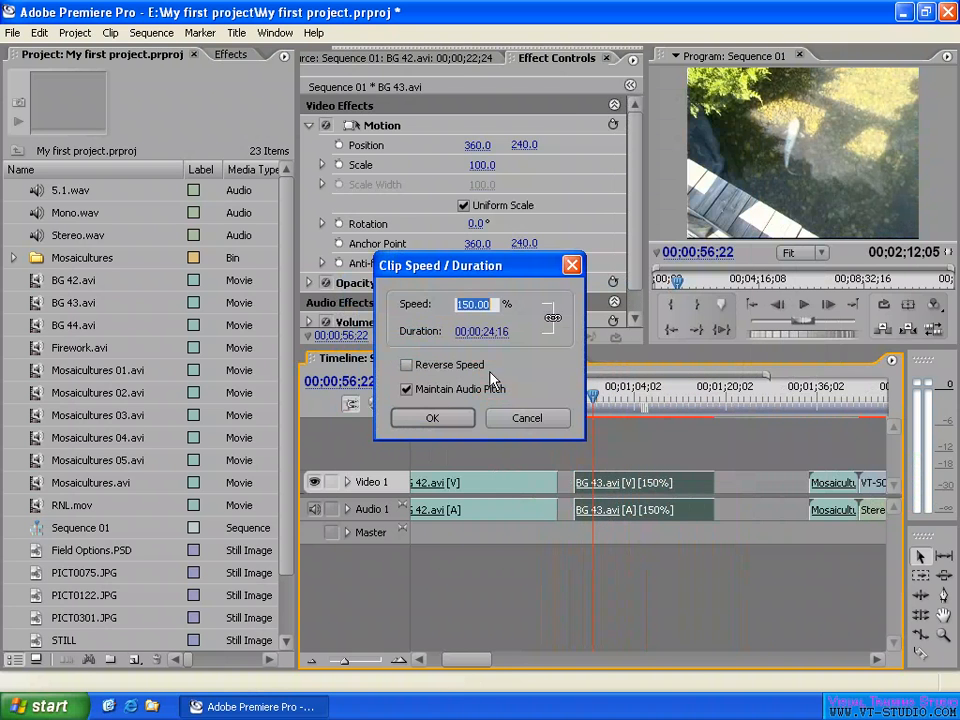
pyautogui.click(432, 398)
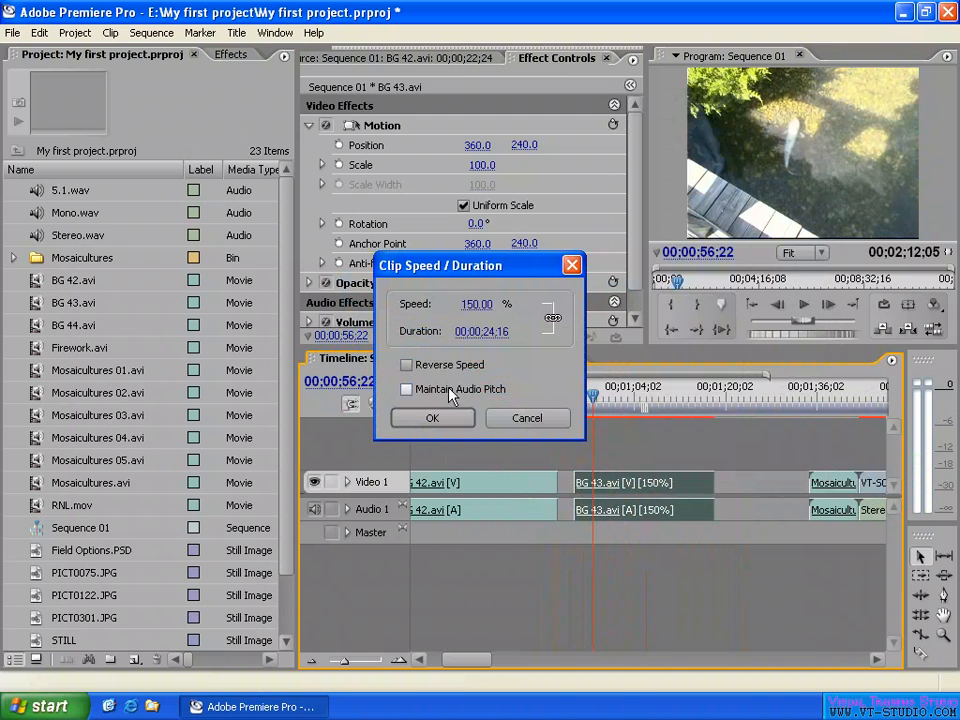
pyautogui.doubleClick(471, 304)
pyautogui.write('100')
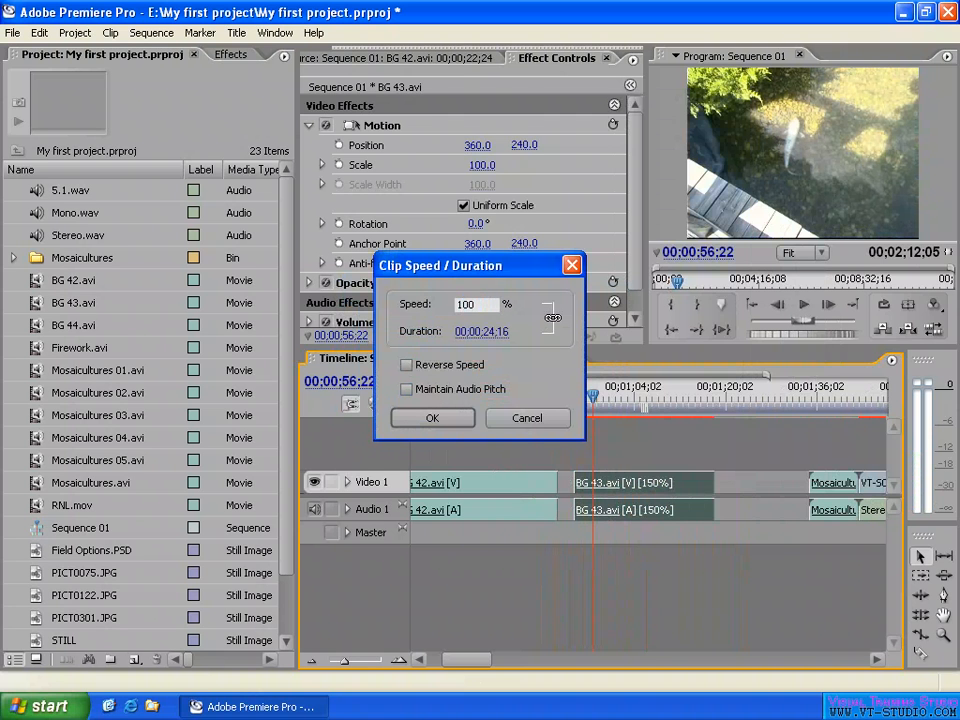
pyautogui.click(560, 373)
pyautogui.click(432, 418)
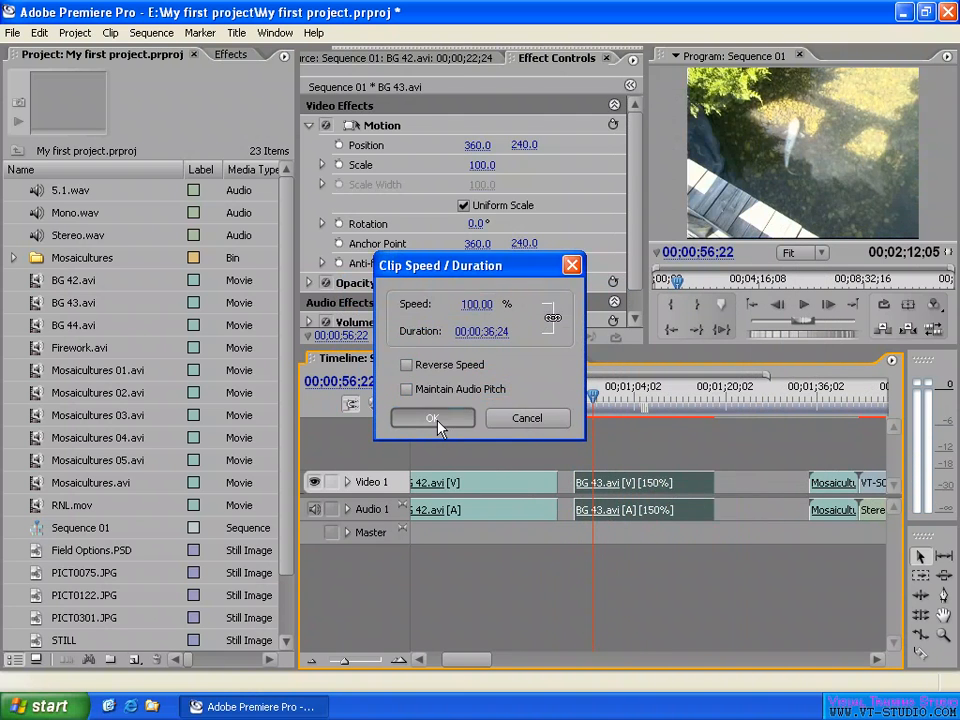
# - Apply a Frame Hold on the In Point to the BG 43.avi clip, and scrub through the clip to check the held frame
pyautogui.click(673, 404)
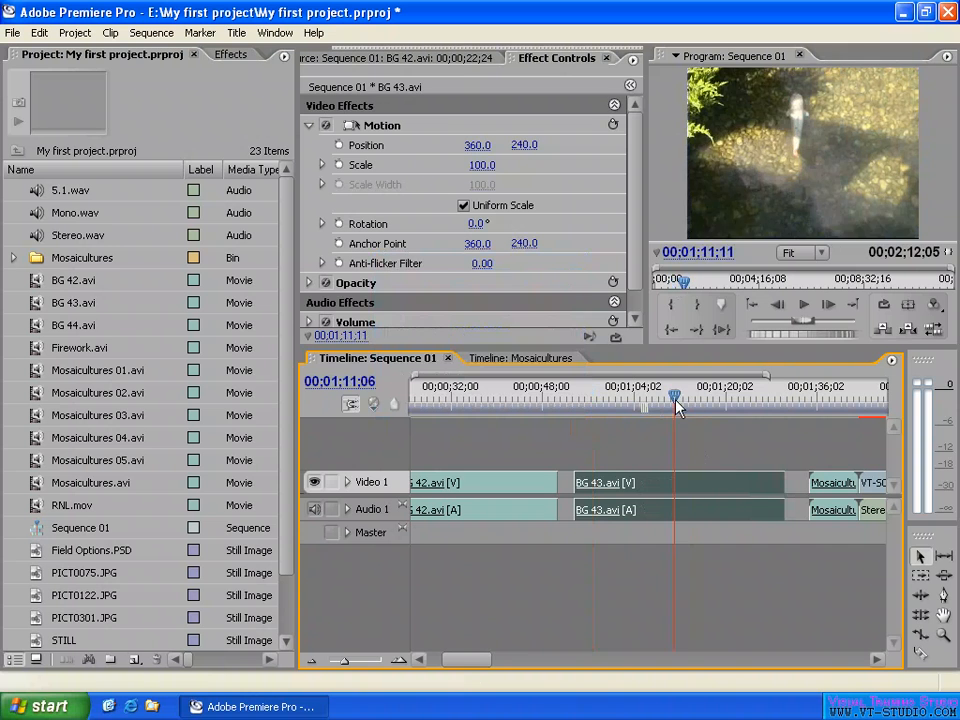
pyautogui.rightClick(640, 491)
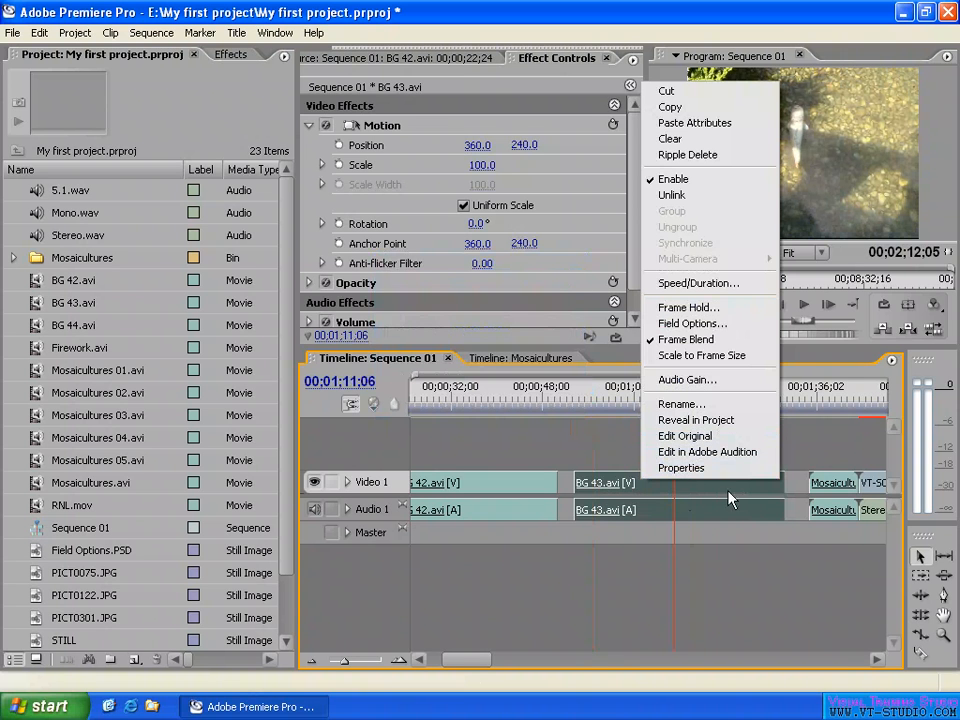
pyautogui.click(689, 308)
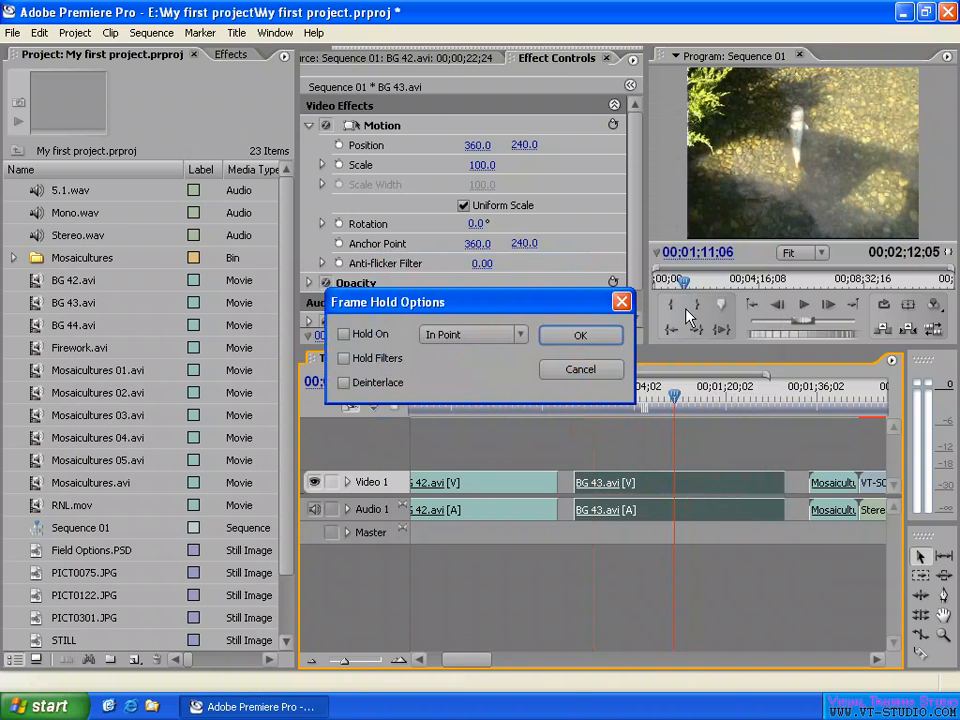
pyautogui.click(344, 336)
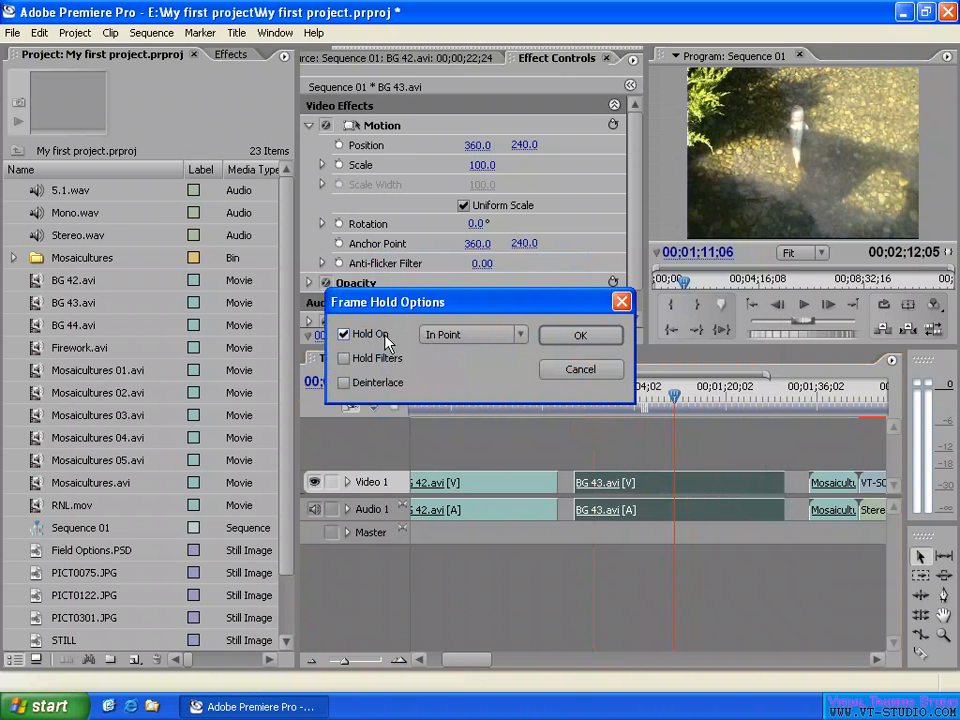
pyautogui.click(488, 336)
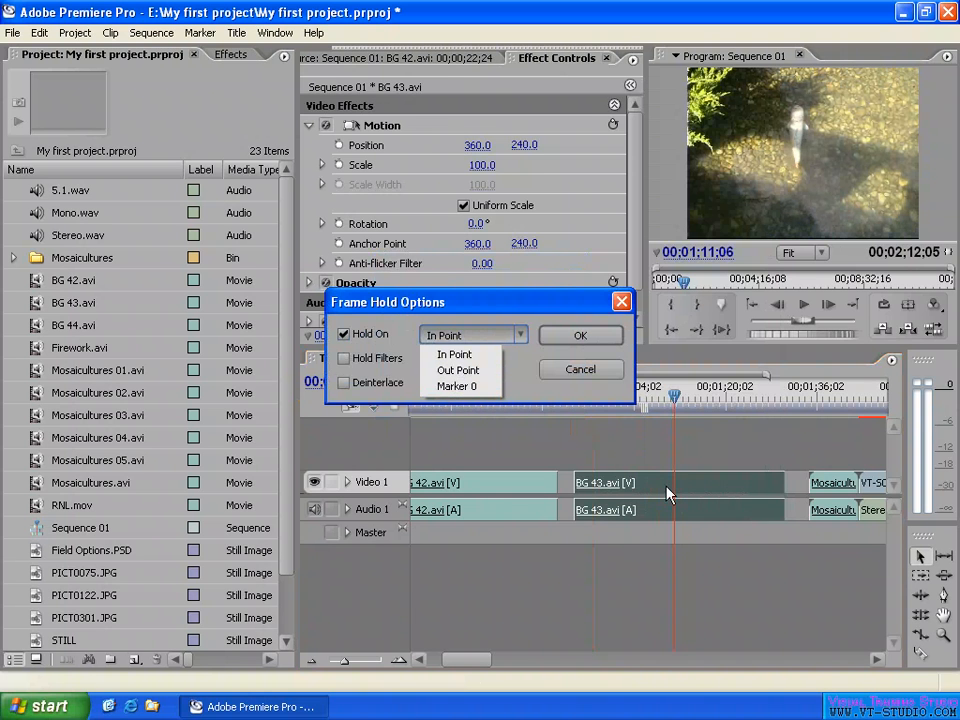
pyautogui.click(461, 355)
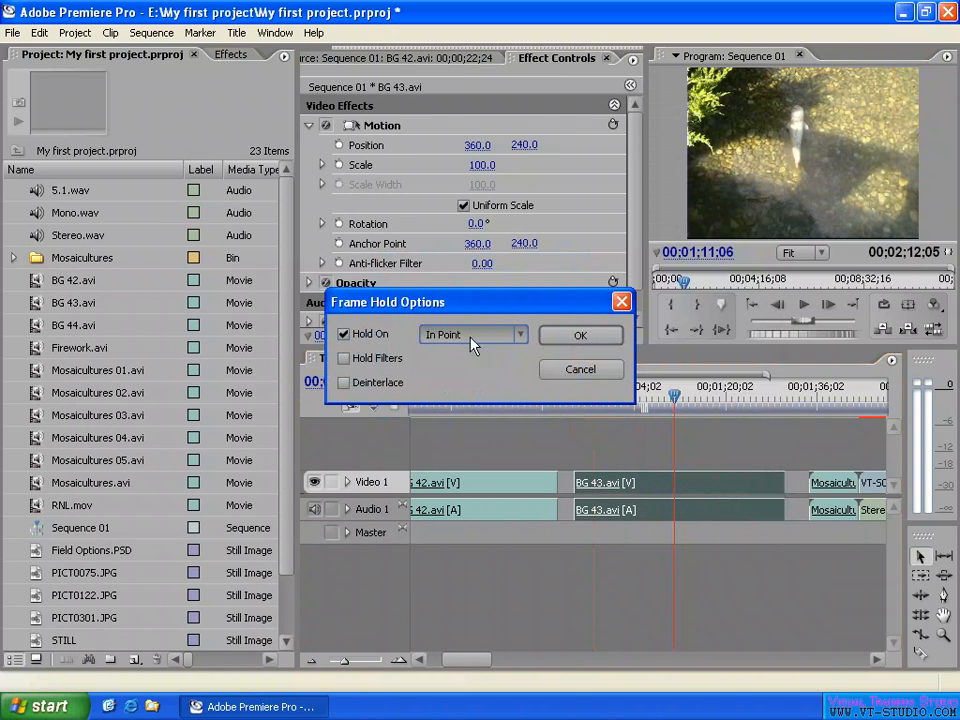
pyautogui.click(579, 337)
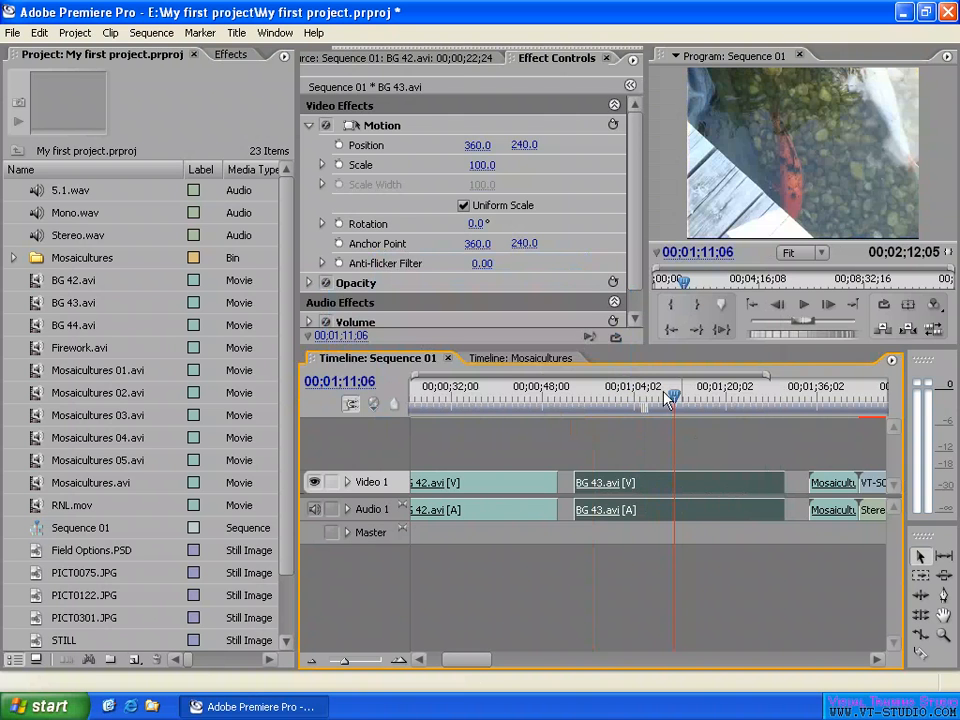
pyautogui.moveTo(670, 398); pyautogui.dragTo(640, 400)
pyautogui.click(724, 399)
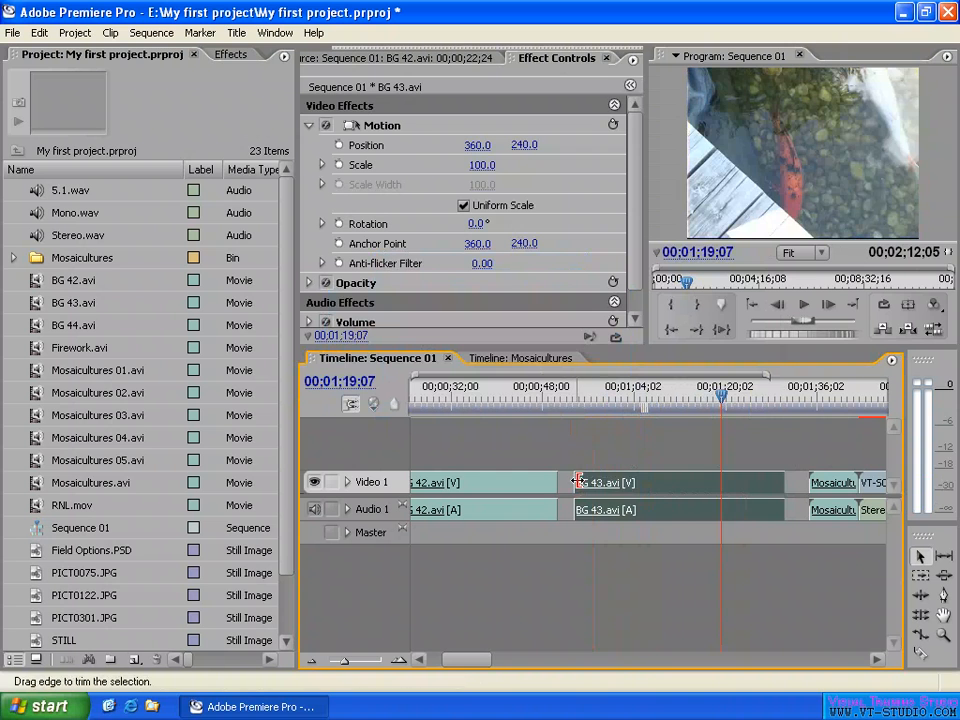
# - Trim the BG 43.avi clip's start in two passes to about 00;01;06, scrubbing to check the held frame after each trim
pyautogui.moveTo(578, 481); pyautogui.dragTo(612, 482)
pyautogui.moveTo(660, 394); pyautogui.dragTo(719, 396)
pyautogui.moveTo(613, 481); pyautogui.dragTo(647, 481)
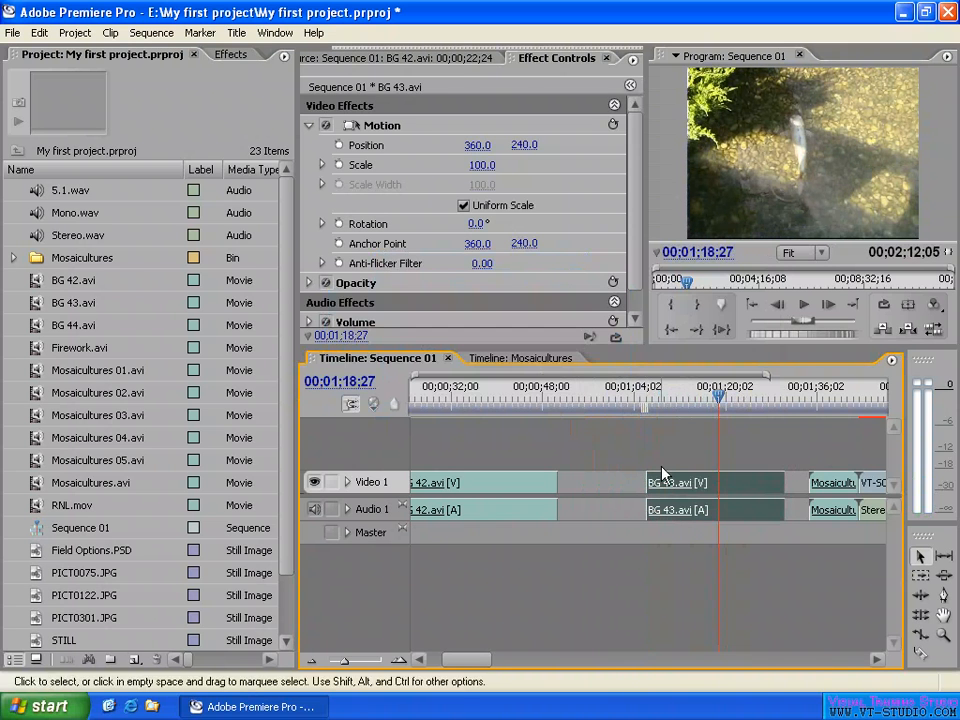
pyautogui.click(670, 396)
pyautogui.moveTo(670, 396); pyautogui.dragTo(703, 396)
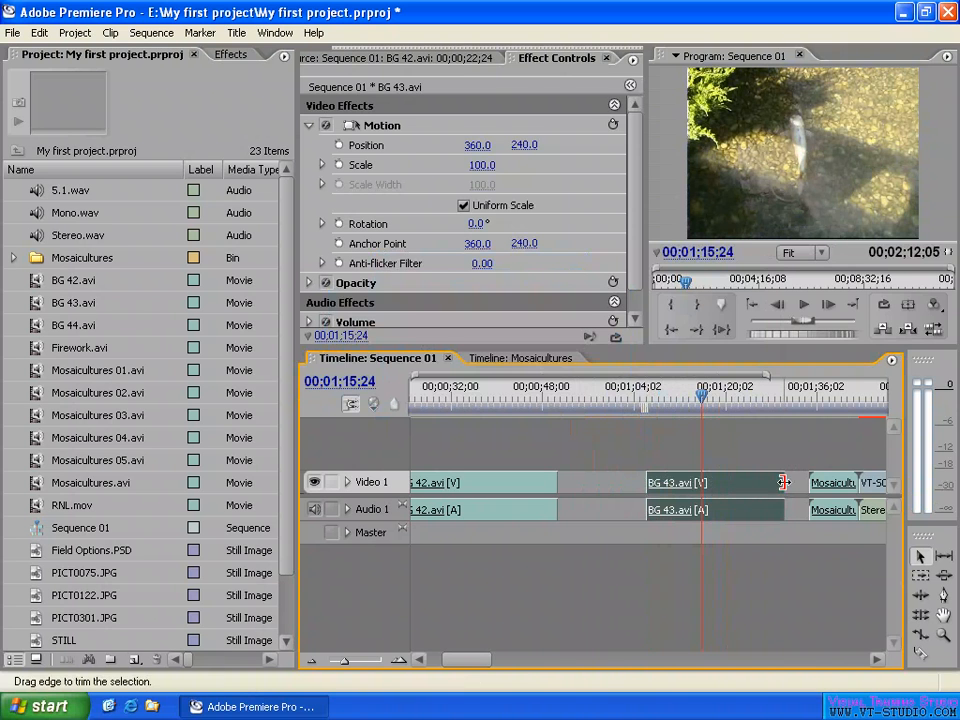
# - Change the BG 43.avi clip's Frame Hold to hold on the Out Point
pyautogui.rightClick(734, 482)
pyautogui.click(790, 309)
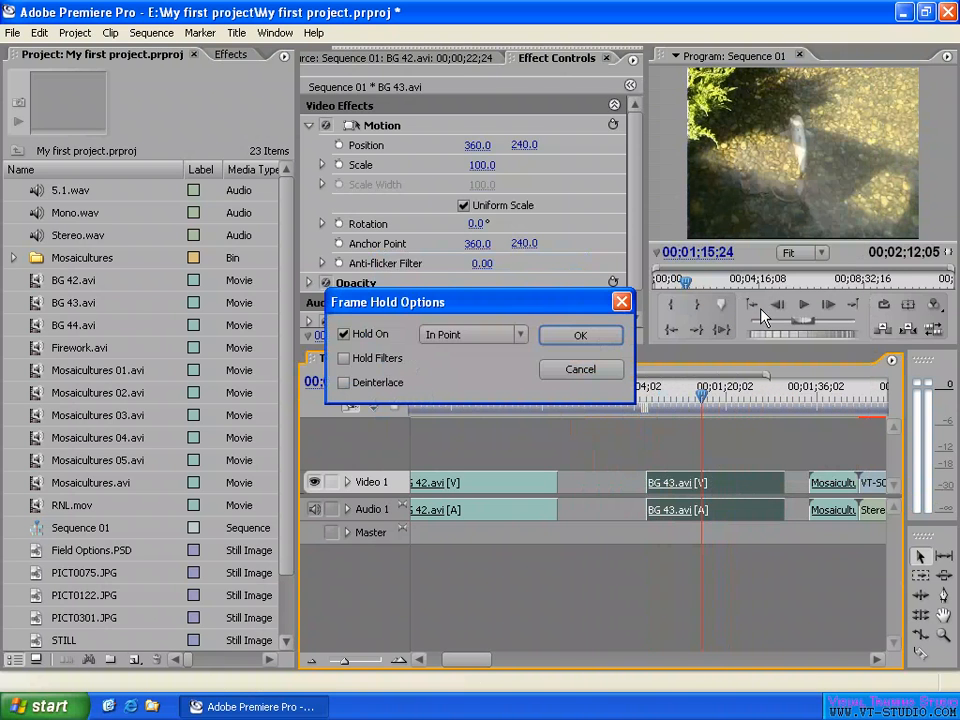
pyautogui.click(481, 336)
pyautogui.click(457, 370)
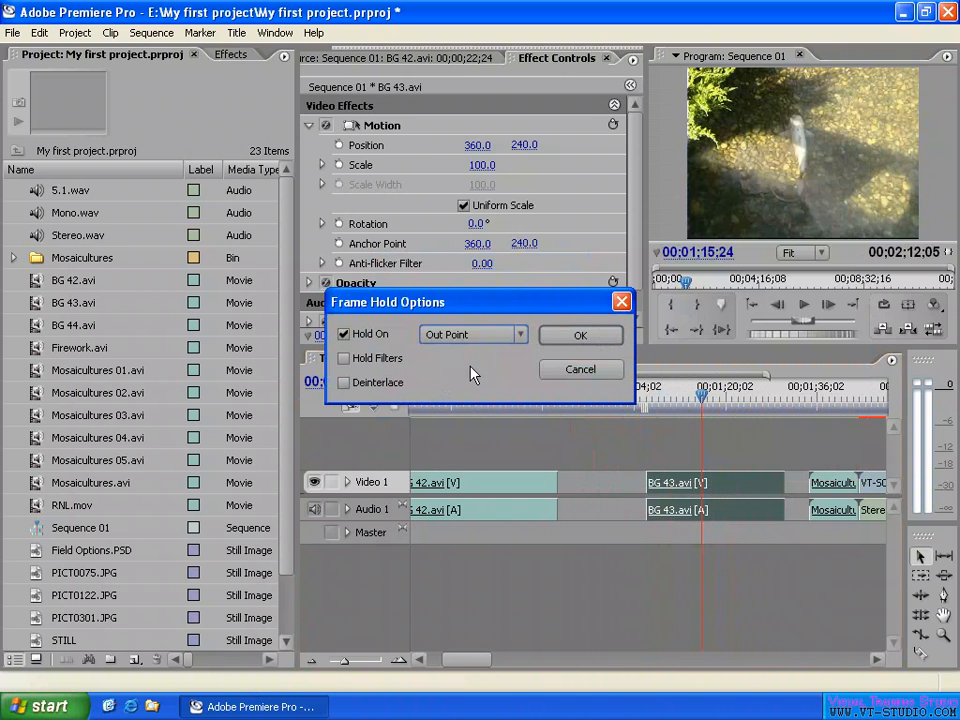
pyautogui.click(581, 336)
# - Trim the BG 43.avi clip's end in two passes to about 00;01;24, scrubbing to check the held frame after each trim
pyautogui.moveTo(789, 499); pyautogui.dragTo(766, 484)
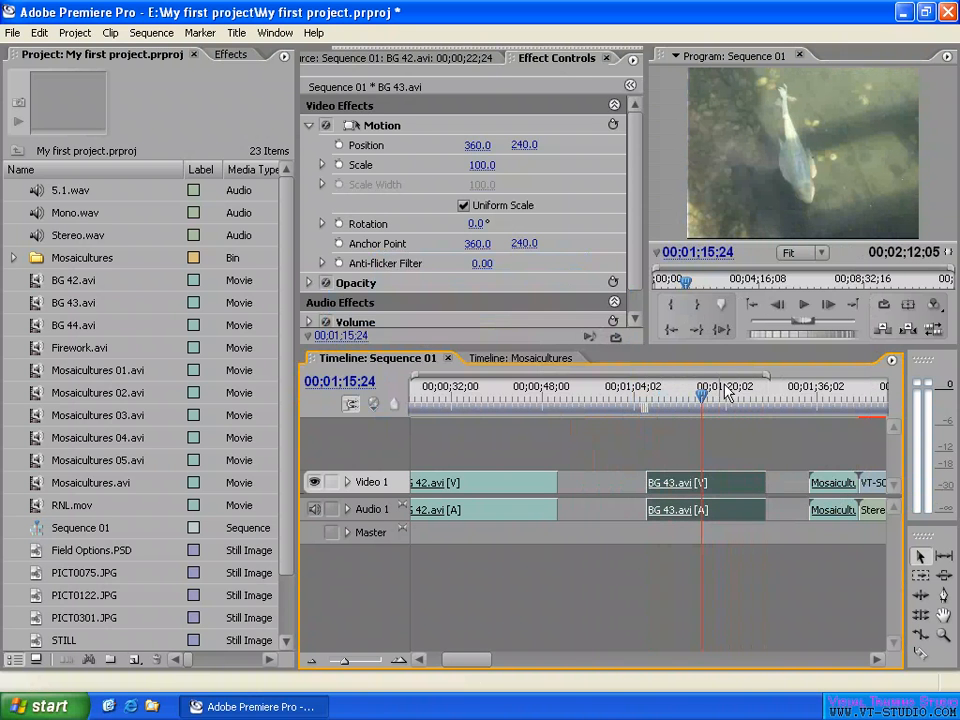
pyautogui.moveTo(674, 396); pyautogui.dragTo(730, 398)
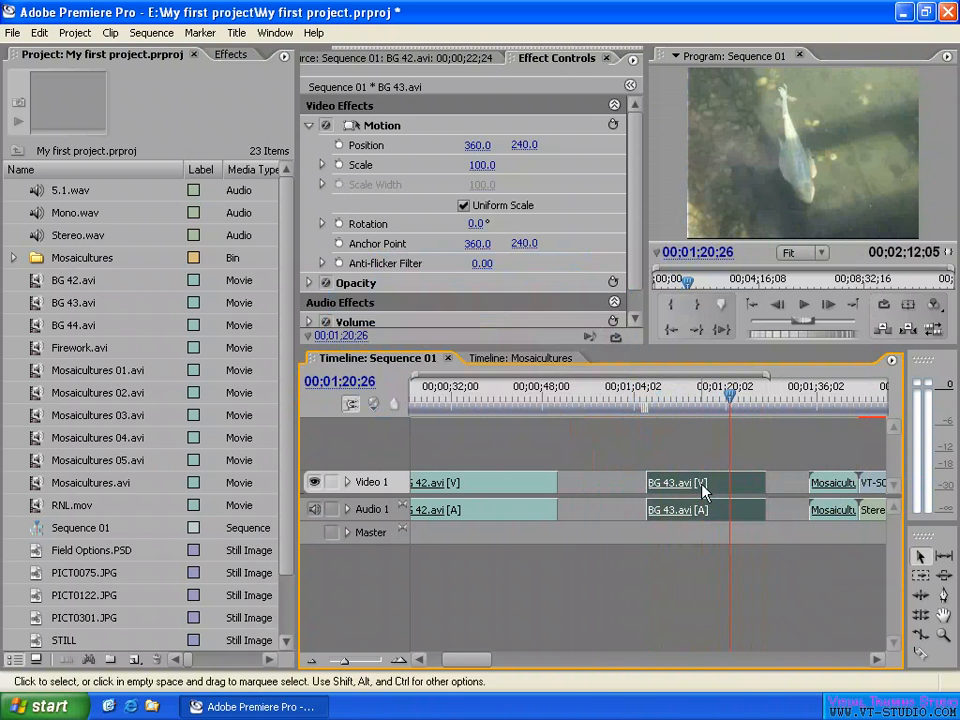
pyautogui.moveTo(763, 489); pyautogui.dragTo(747, 489)
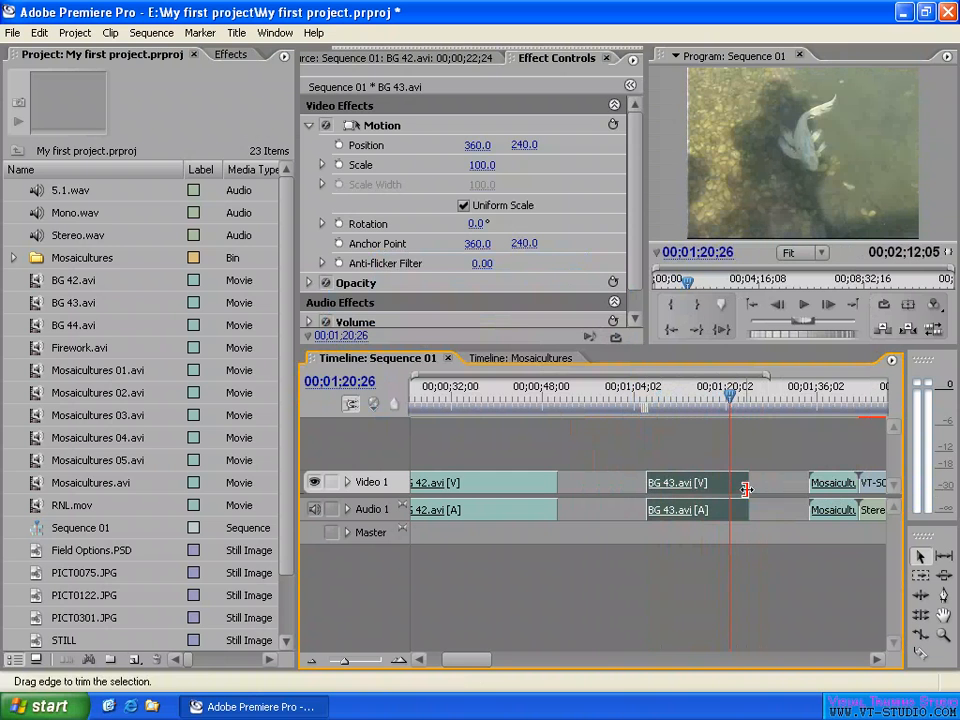
pyautogui.moveTo(730, 398)
pyautogui.mouseDown()
pyautogui.moveTo(692, 400)
pyautogui.moveTo(713, 398)
pyautogui.mouseUp()
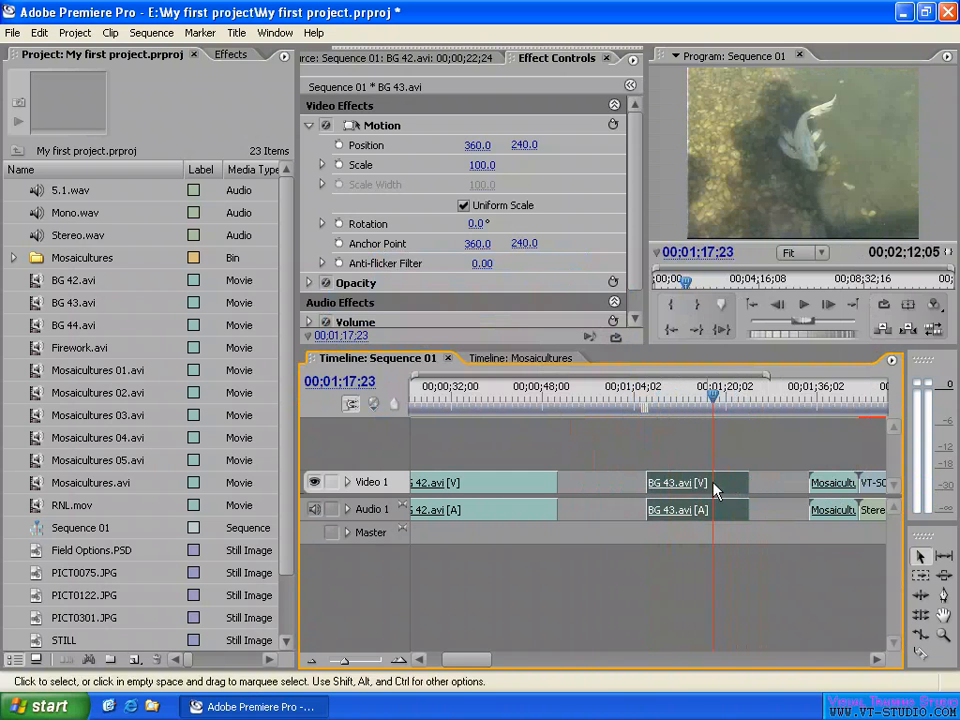
# - Examine the Hold On choices, including Marker 0, in the BG 43.avi clip's Frame Hold Options, leaving the settings as they are
pyautogui.rightClick(700, 489)
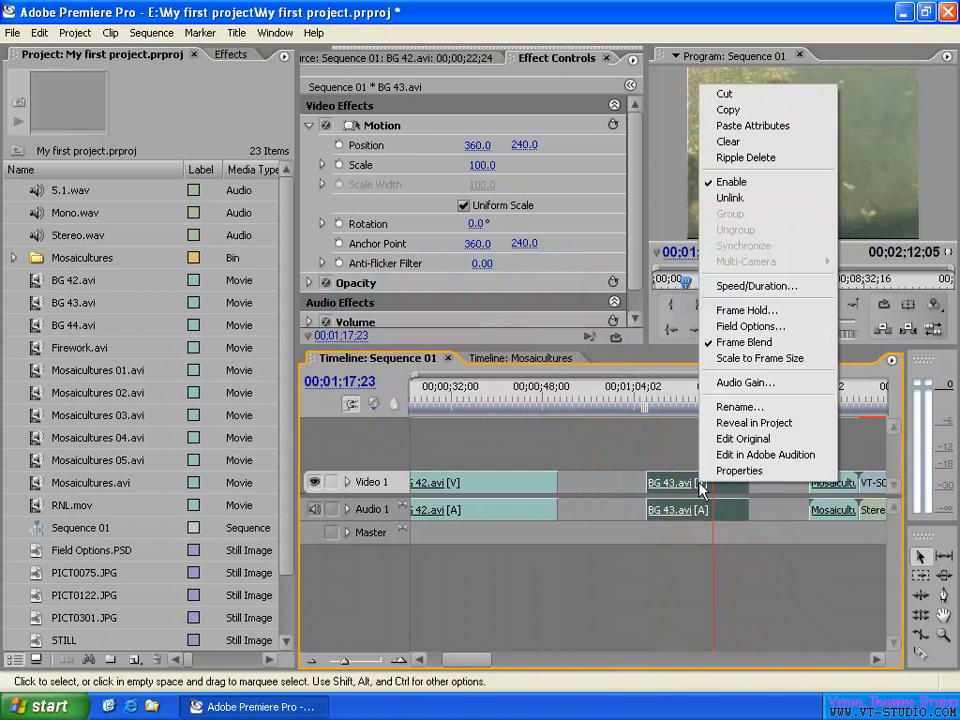
pyautogui.click(746, 310)
pyautogui.click(460, 334)
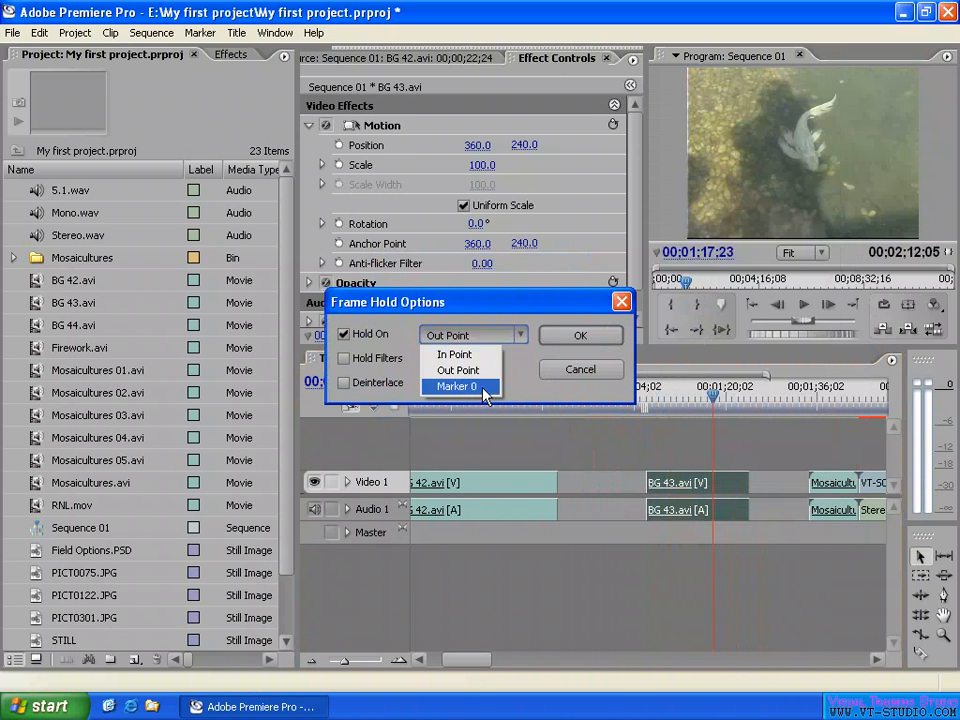
pyautogui.click(581, 370)
pyautogui.click(581, 370)
# - Extend the BG 43.avi clip's start back to about 00;00;54 and its end out to about 00;01;30
pyautogui.click(690, 396)
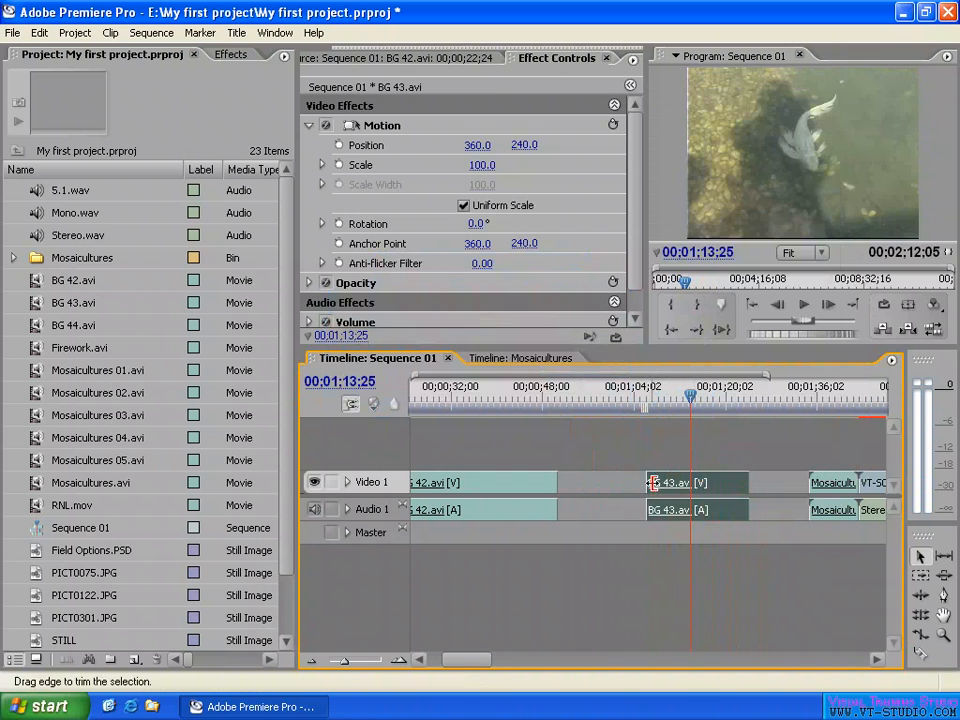
pyautogui.moveTo(652, 483); pyautogui.dragTo(578, 483)
pyautogui.moveTo(746, 482); pyautogui.dragTo(781, 484)
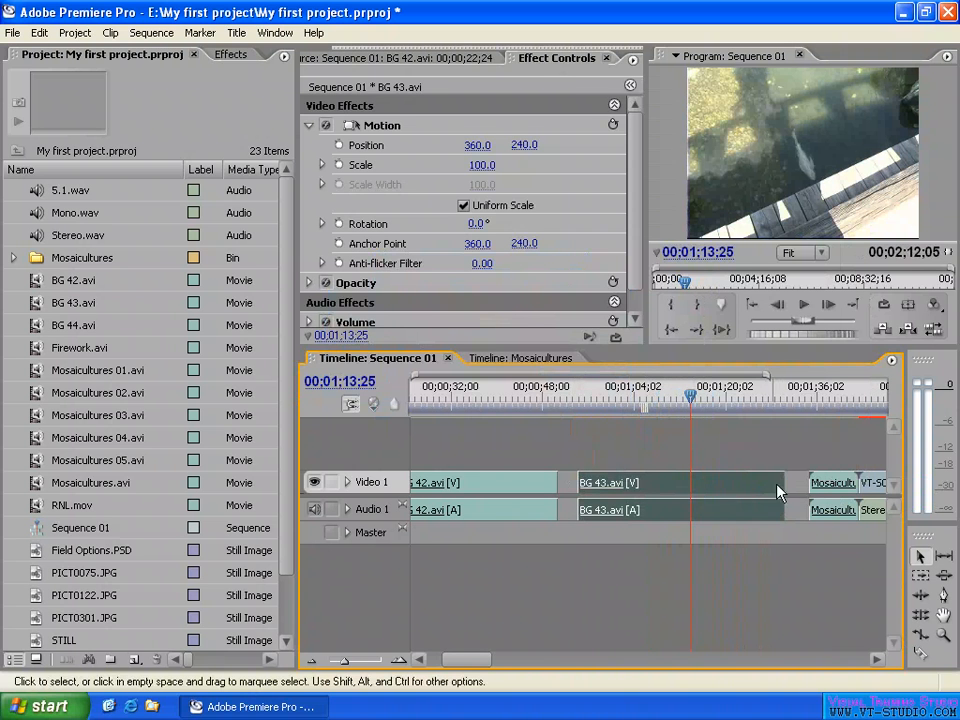
# - Open the BG 43.avi timeline clip in the Source monitor and scrub to 01;01;39;19, before its In point
pyautogui.doubleClick(690, 492)
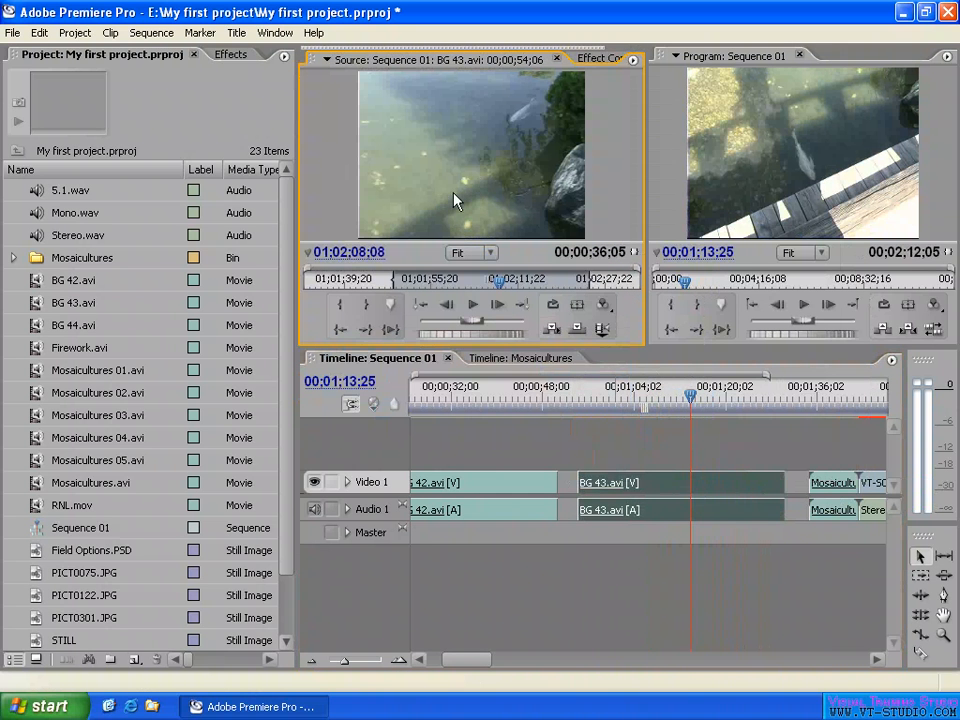
pyautogui.moveTo(500, 286); pyautogui.dragTo(464, 285)
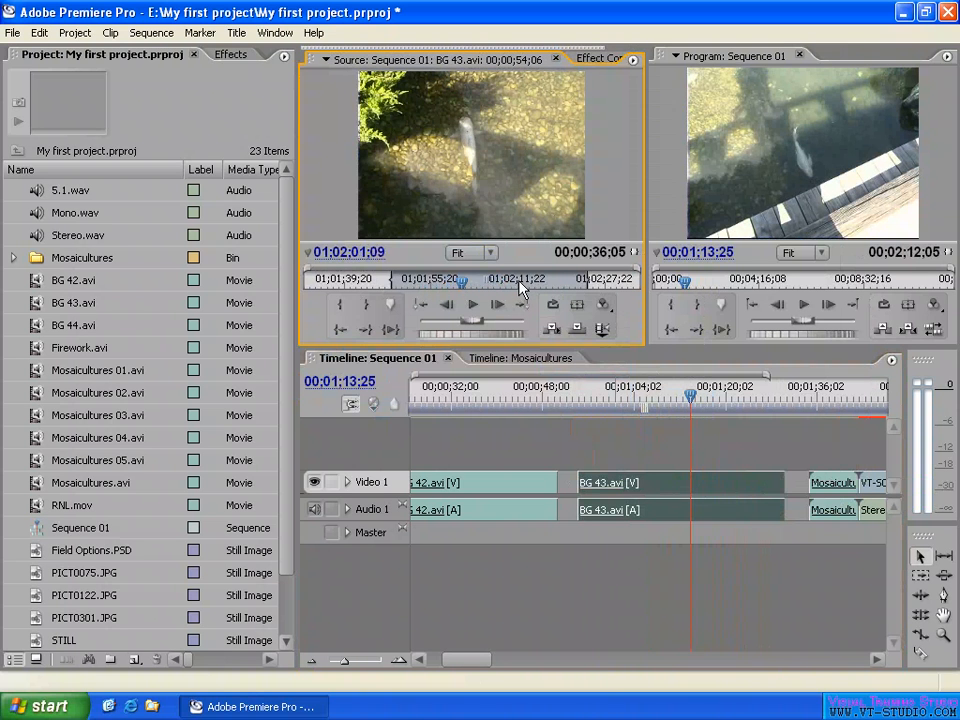
pyautogui.moveTo(520, 288); pyautogui.dragTo(348, 287)
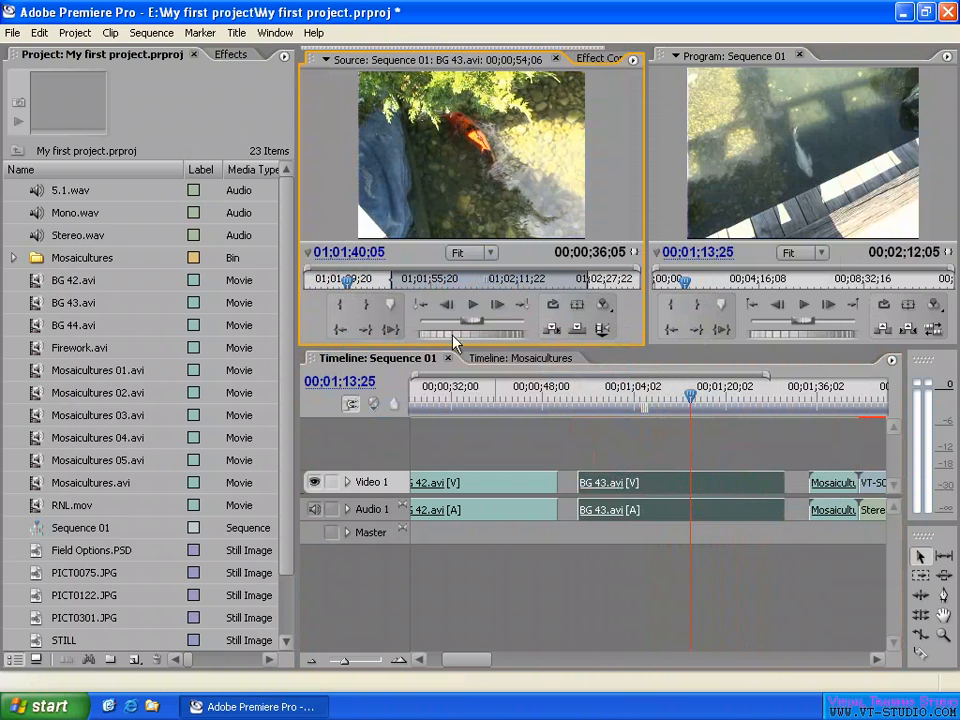
pyautogui.moveTo(347, 282); pyautogui.dragTo(344, 282)
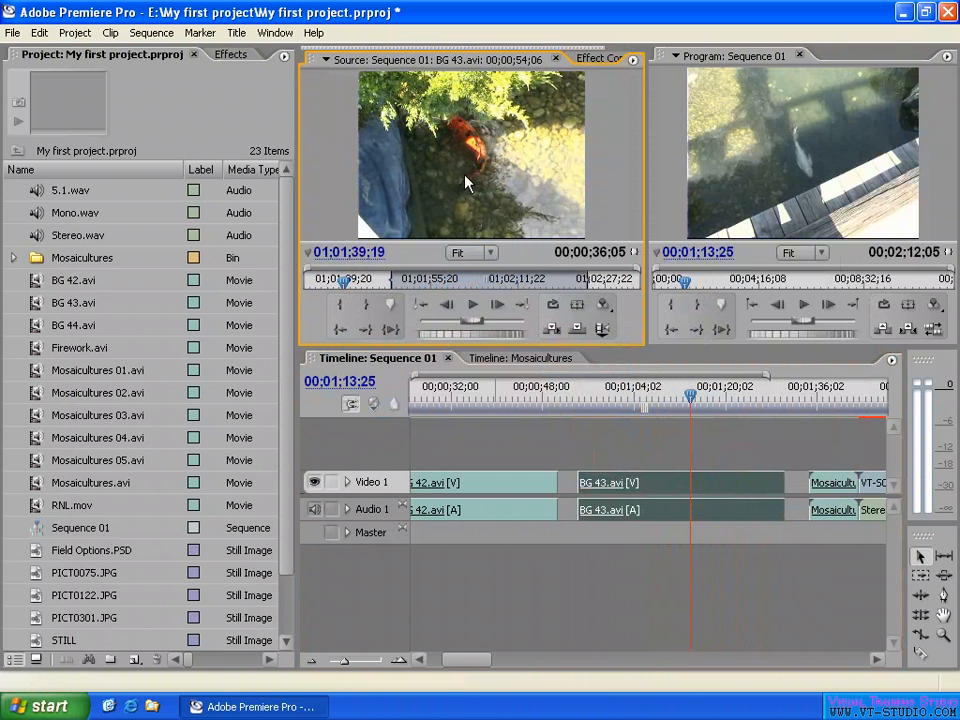
# - Set numbered clip marker 0 at 01;01;39;19 in the Source monitor, scrub away to check it, and return the playhead to the marker
pyautogui.rightClick(380, 287)
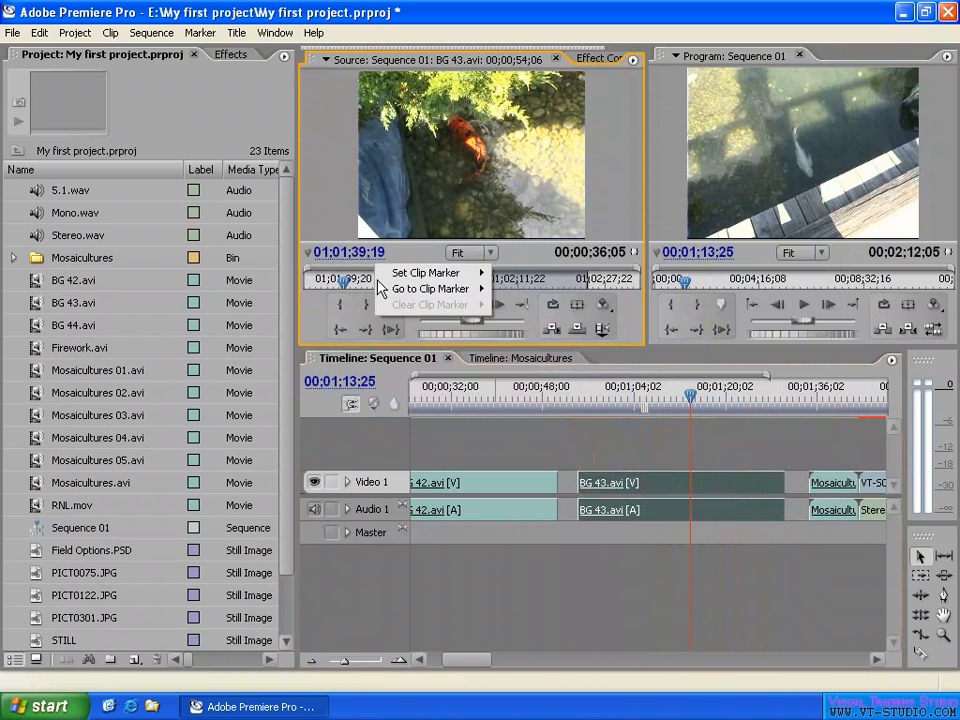
pyautogui.moveTo(447, 277)
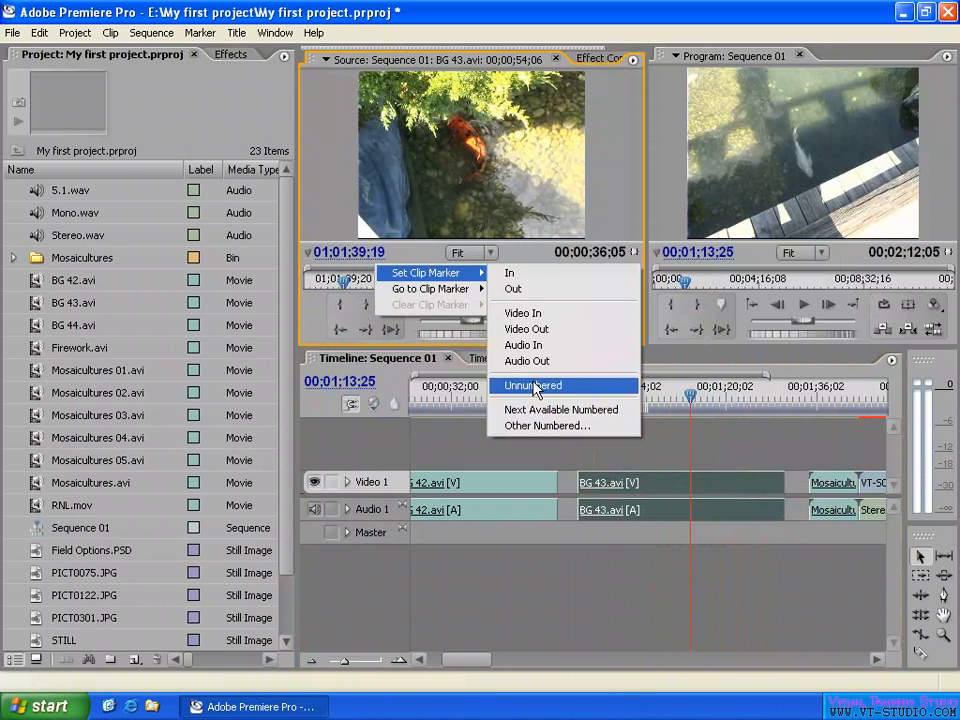
pyautogui.click(548, 425)
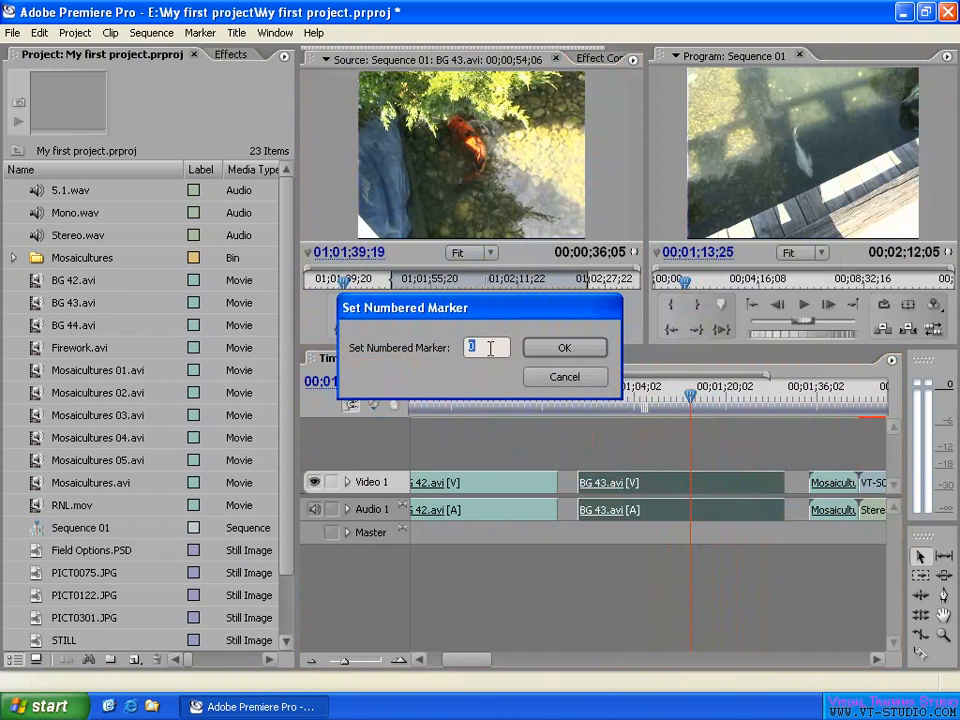
pyautogui.click(565, 352)
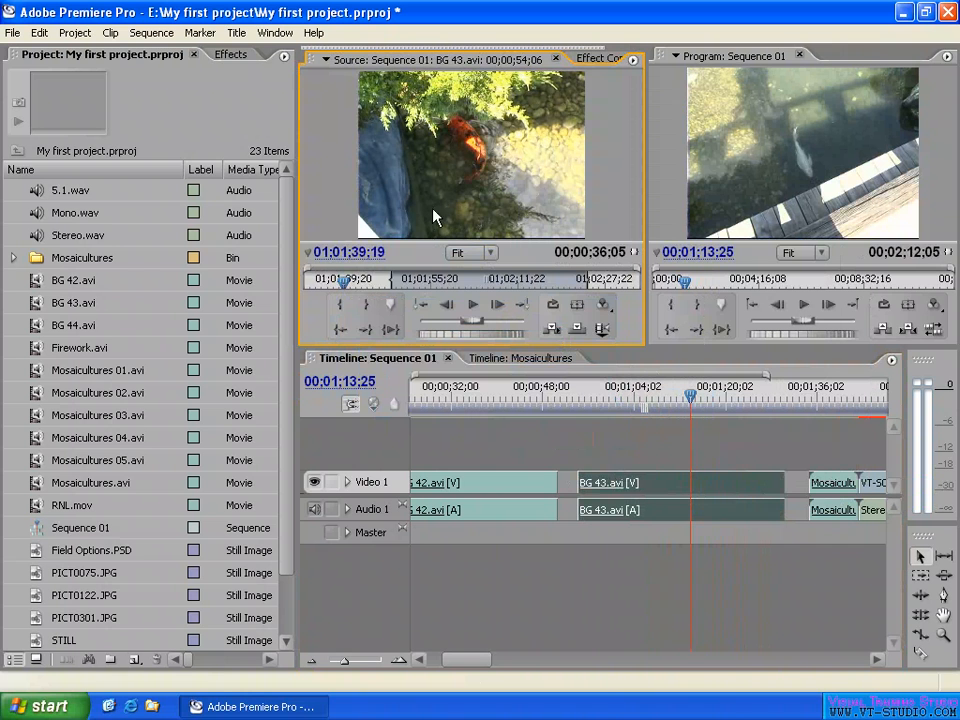
pyautogui.moveTo(358, 278); pyautogui.dragTo(372, 281)
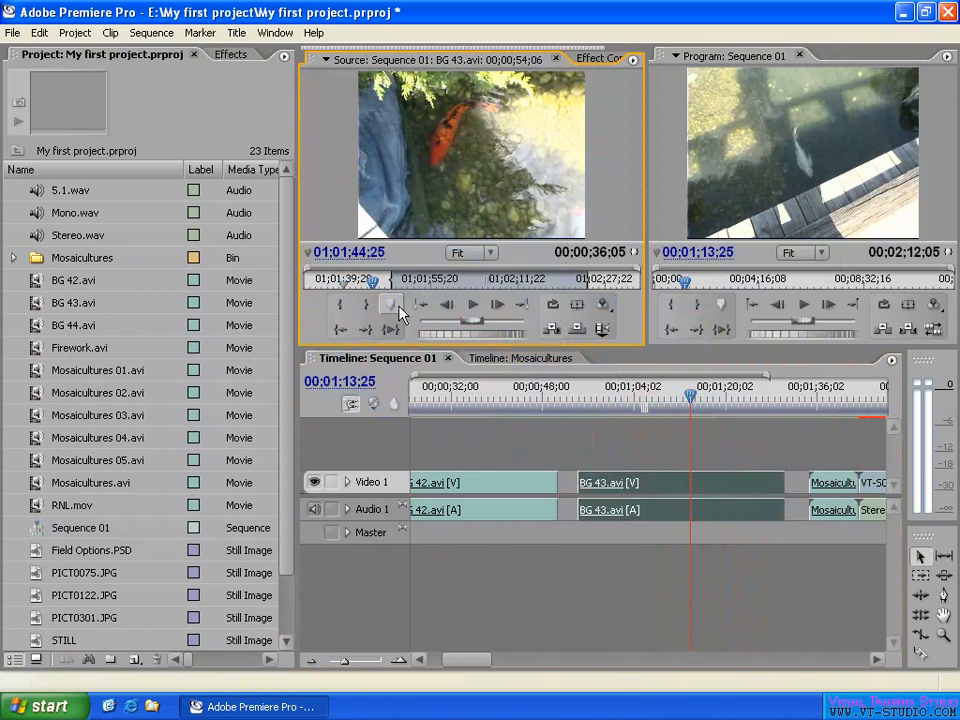
pyautogui.click(344, 284)
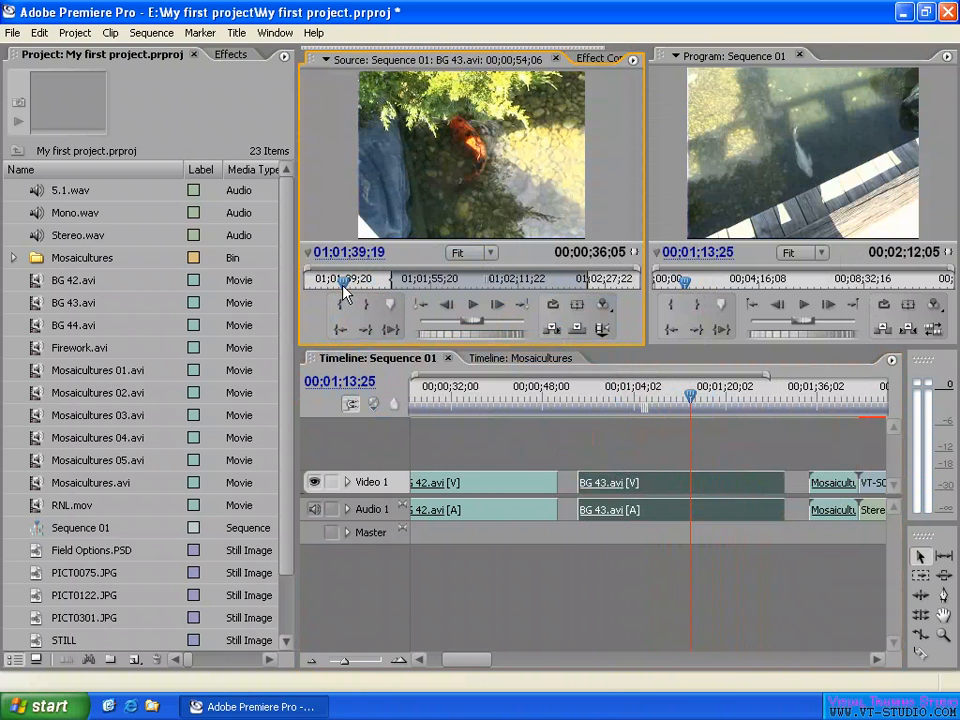
# - Set the BG 43.avi clip's Frame Hold to Marker 0 and scrub Sequence 01 to 00;01;18;03 to check the held frame
pyautogui.rightClick(702, 492)
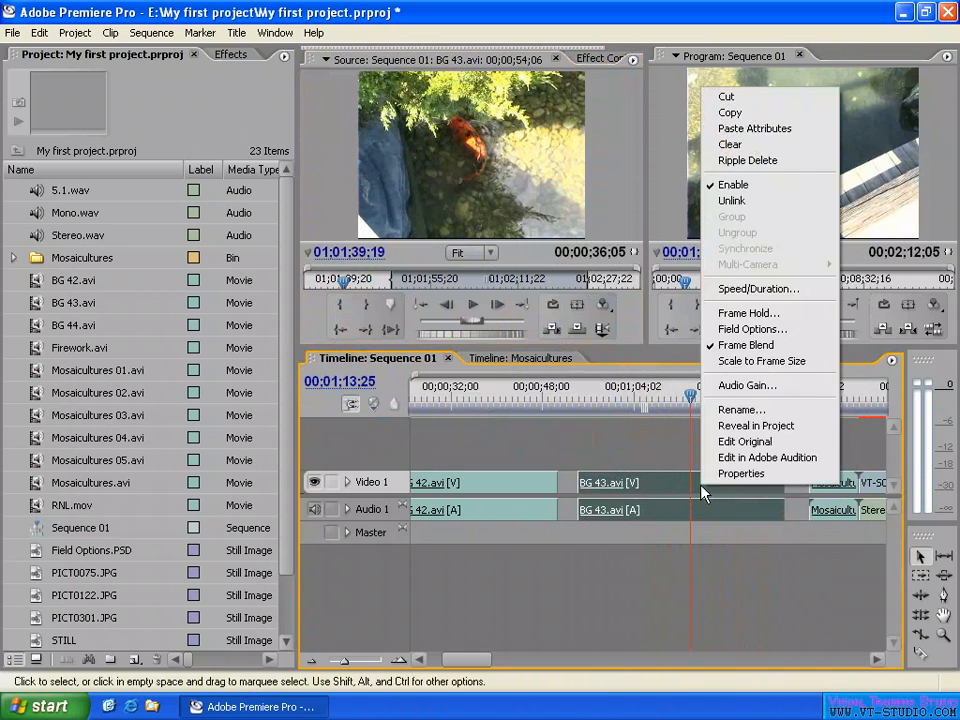
pyautogui.click(745, 314)
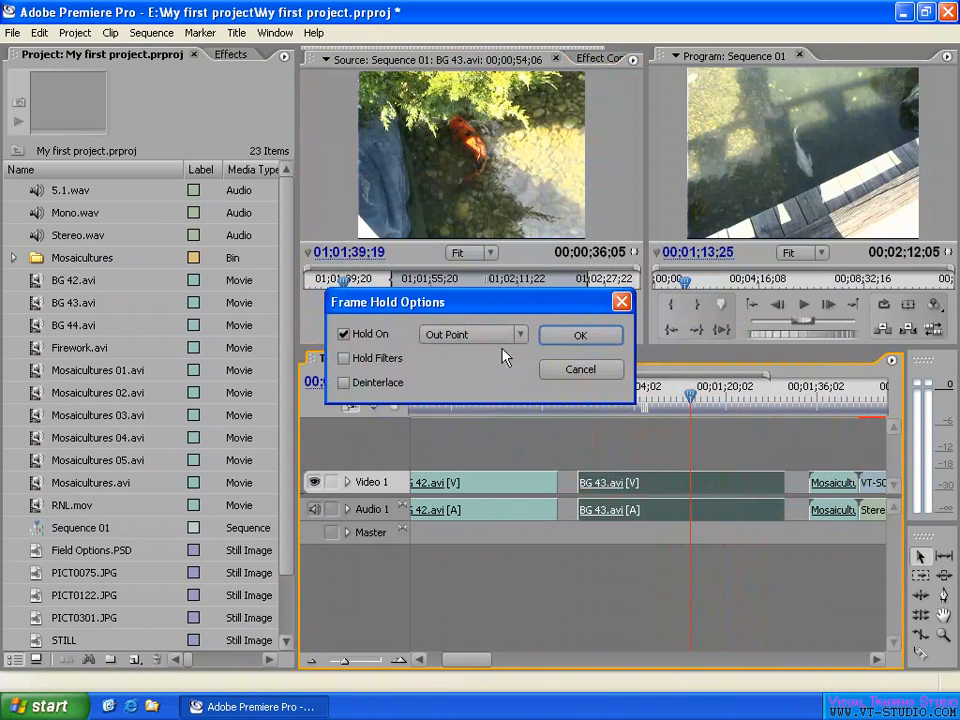
pyautogui.click(475, 335)
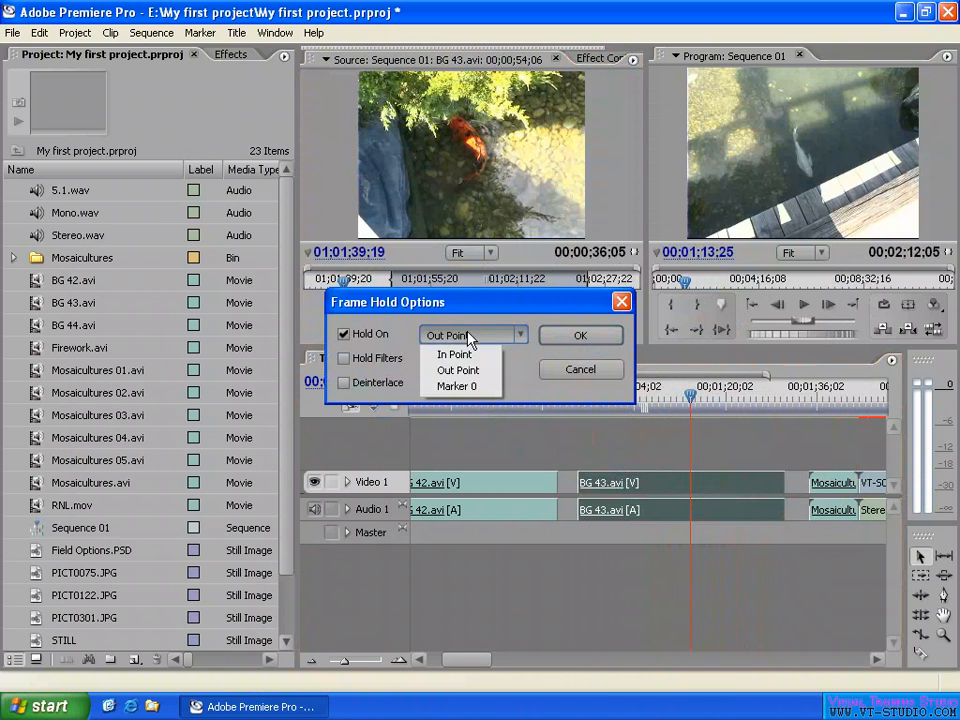
pyautogui.click(467, 387)
pyautogui.click(584, 340)
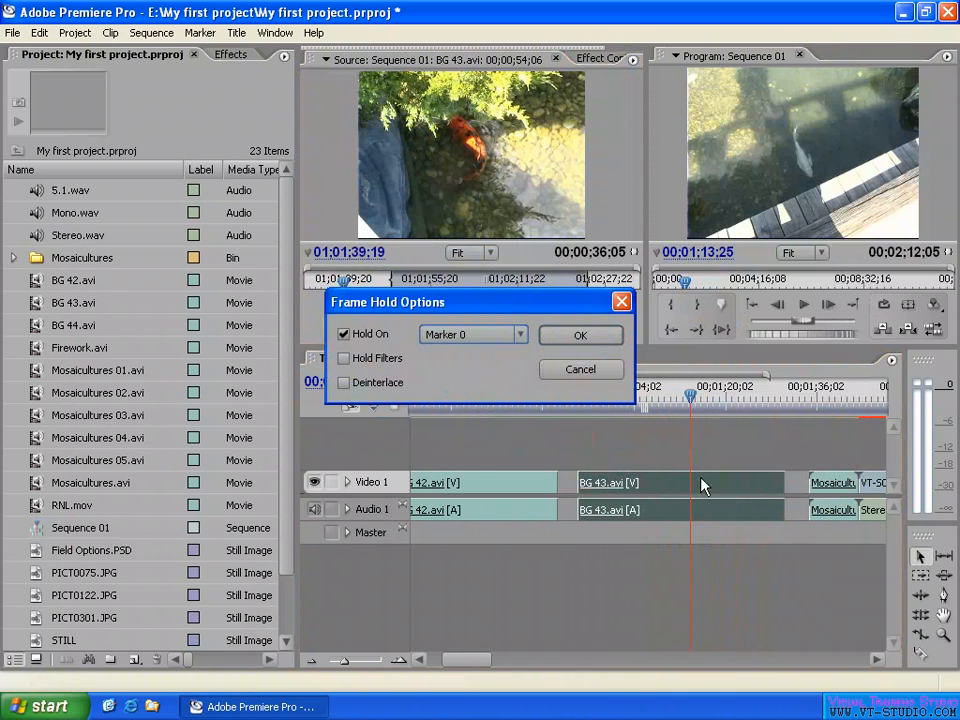
pyautogui.click(584, 340)
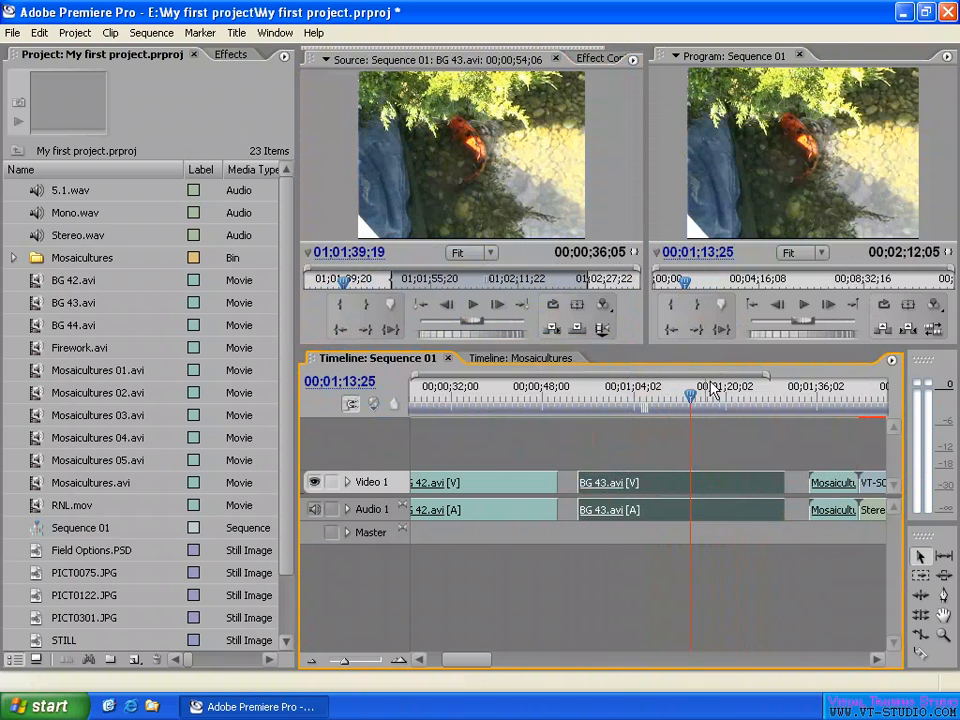
pyautogui.moveTo(690, 394); pyautogui.dragTo(714, 400)
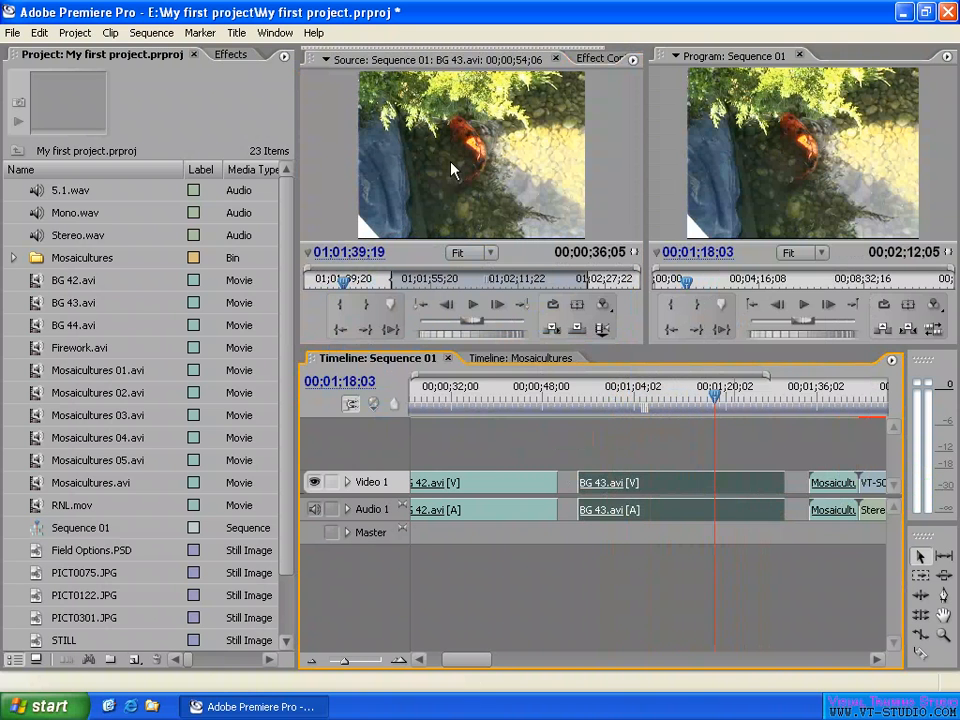
# - Try marker 0 at 01;02;18;22 and past the Out point in the Source monitor, comparing the held frame
pyautogui.click(360, 281)
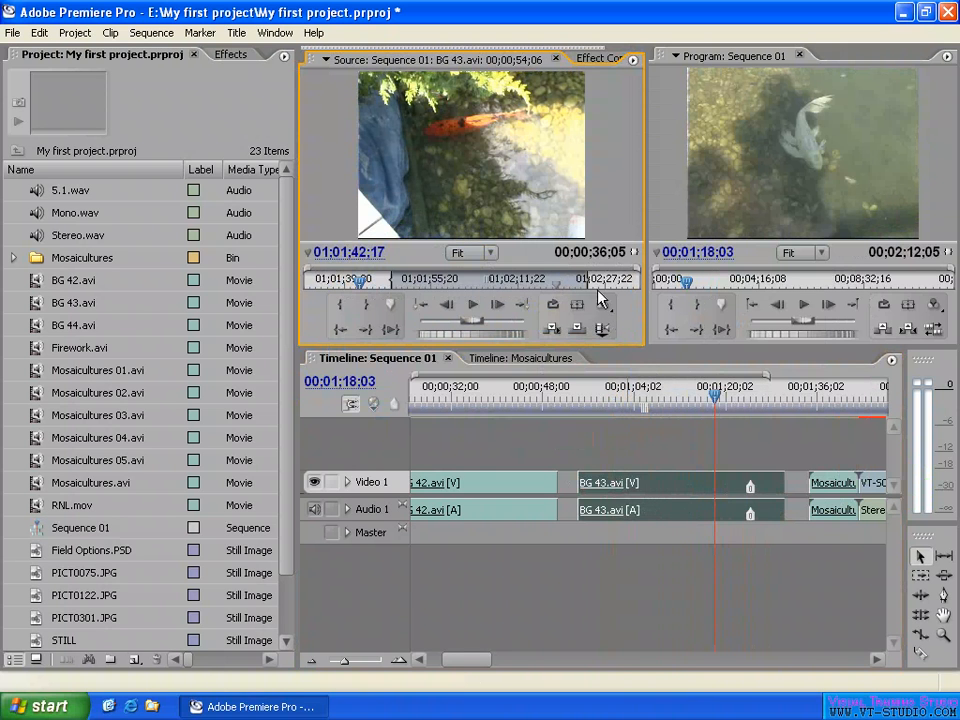
pyautogui.click(523, 306)
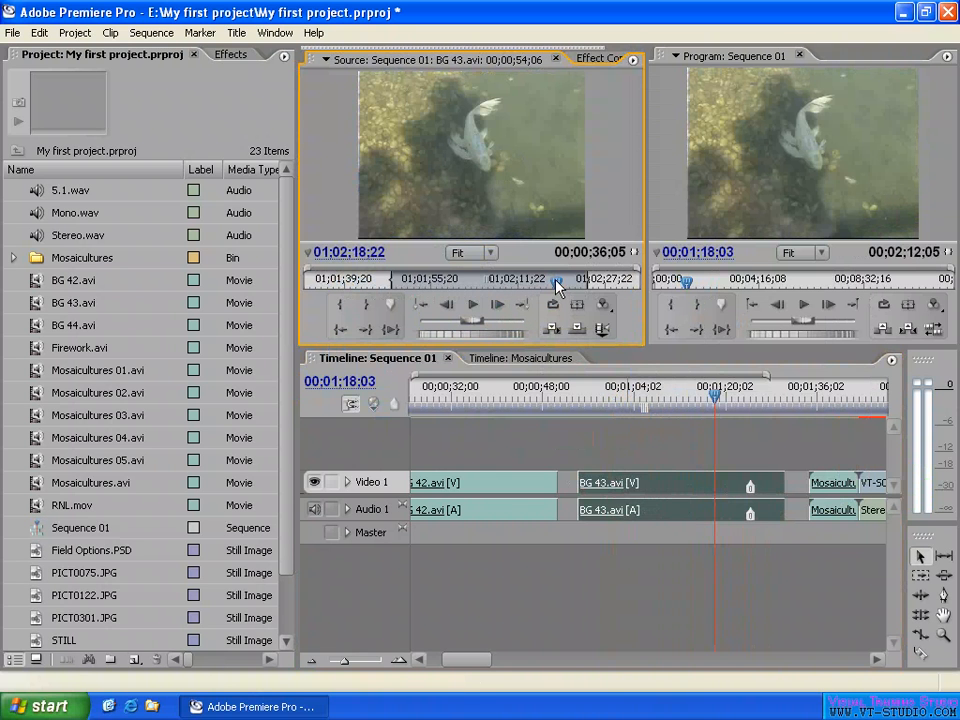
pyautogui.moveTo(557, 287); pyautogui.dragTo(583, 281)
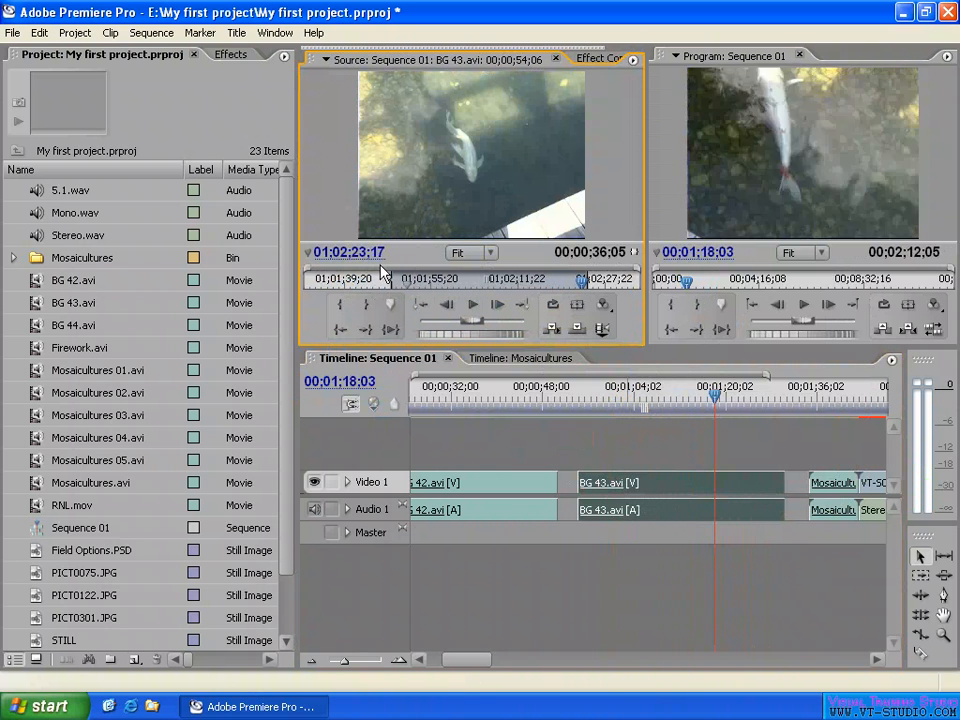
pyautogui.moveTo(353, 274); pyautogui.dragTo(353, 278)
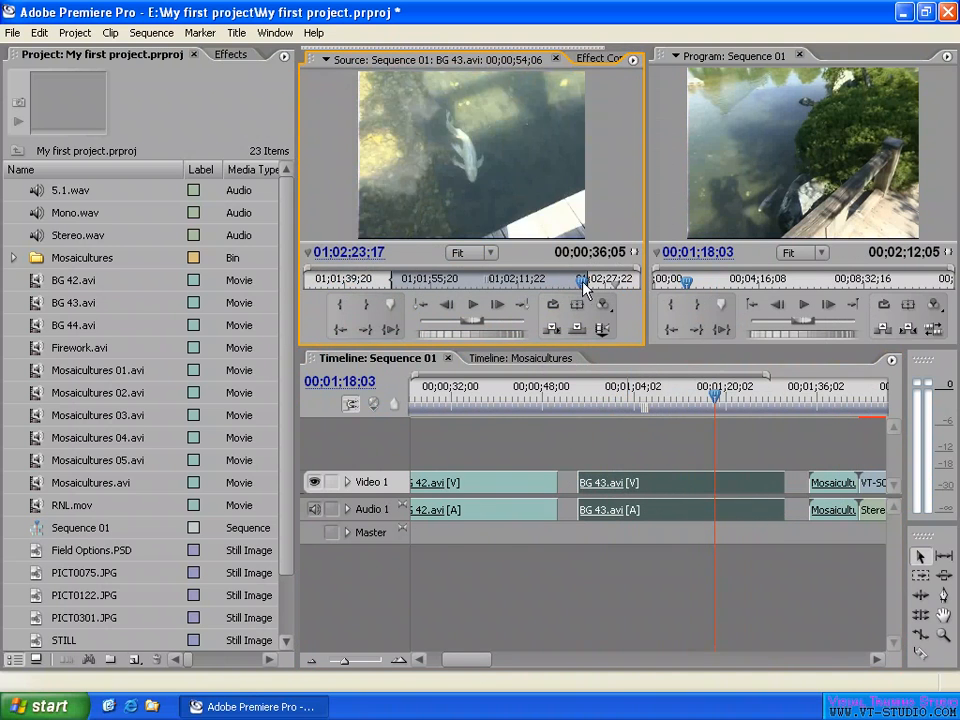
pyautogui.moveTo(583, 289); pyautogui.dragTo(548, 289)
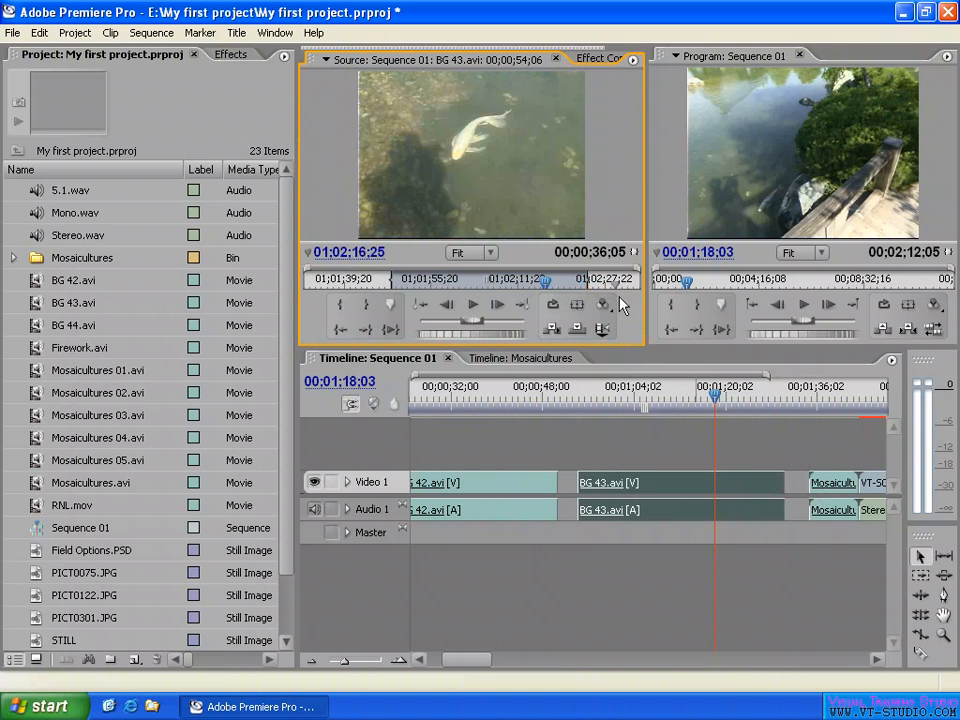
# - Move marker 0 to 01;02;10;08 in the Source monitor, go to it, and scrub Sequence 01 to 00;01;14;14 to compare frames
pyautogui.moveTo(617, 287); pyautogui.dragTo(567, 284)
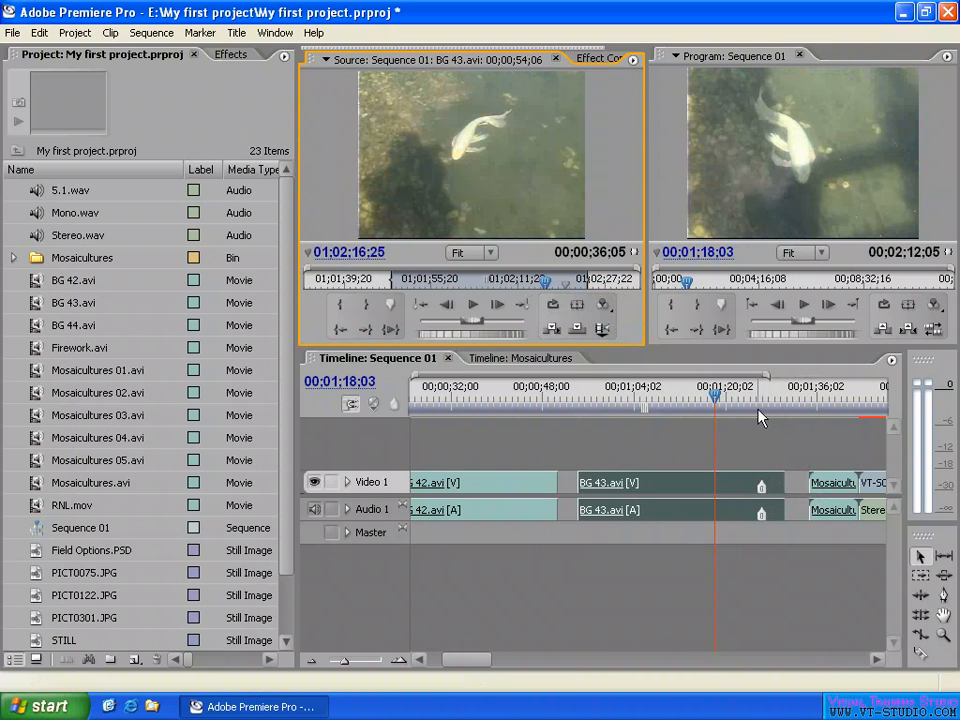
pyautogui.moveTo(756, 402); pyautogui.dragTo(709, 404)
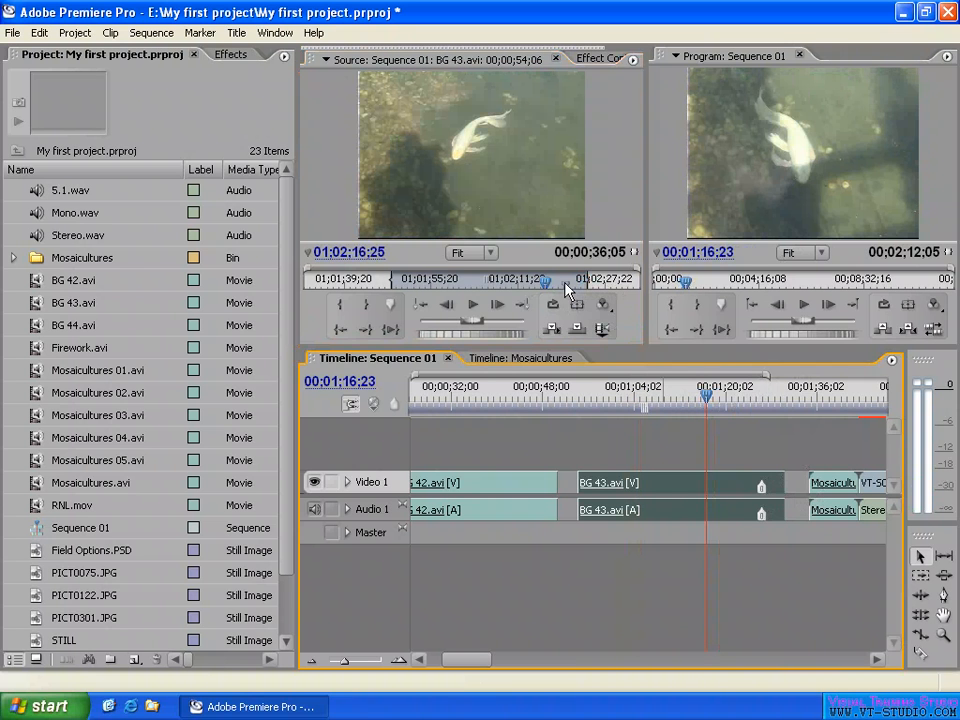
pyautogui.moveTo(565, 284)
pyautogui.mouseDown()
pyautogui.moveTo(483, 285)
pyautogui.moveTo(510, 288)
pyautogui.mouseUp()
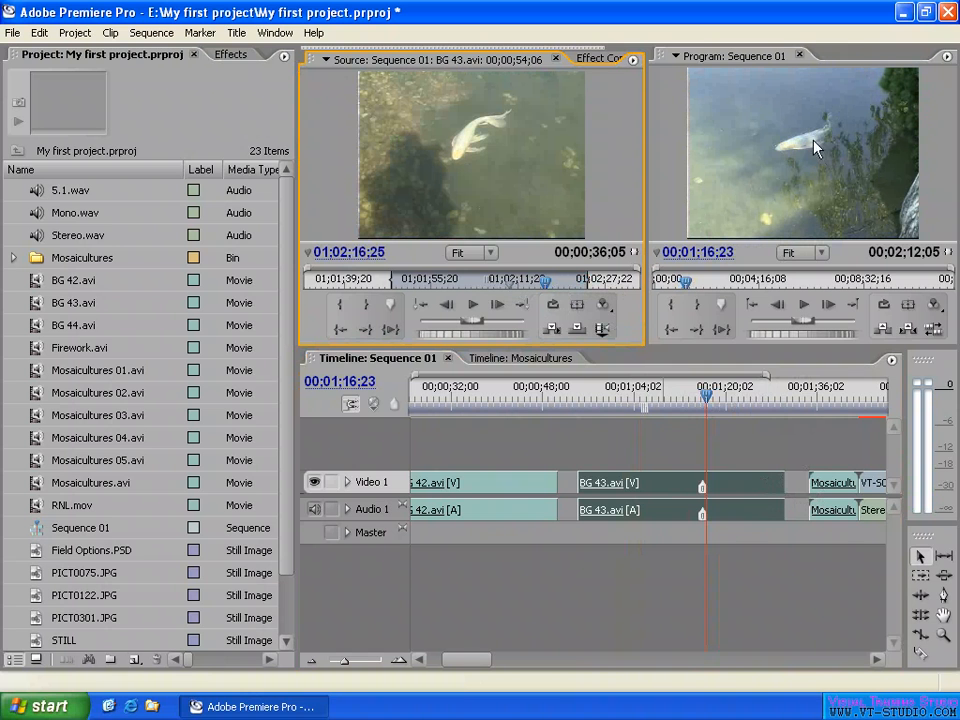
pyautogui.click(420, 304)
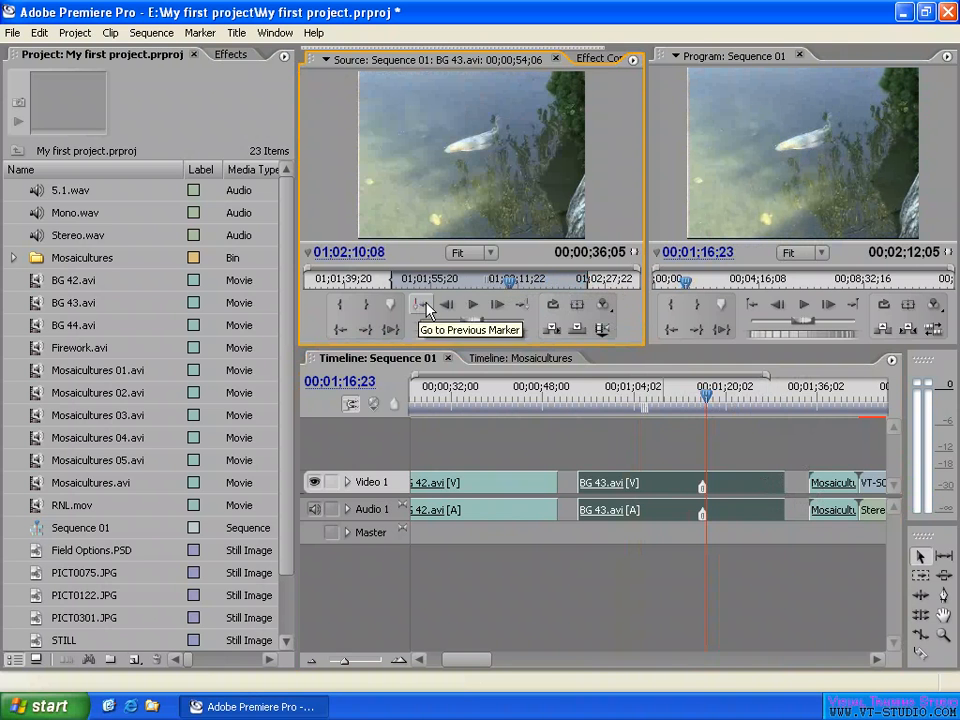
pyautogui.moveTo(681, 412); pyautogui.dragTo(693, 402)
# - Enable Hold Filters in the BG 43.avi clip's Frame Hold Options, keeping the hold on Marker 0
pyautogui.rightClick(675, 492)
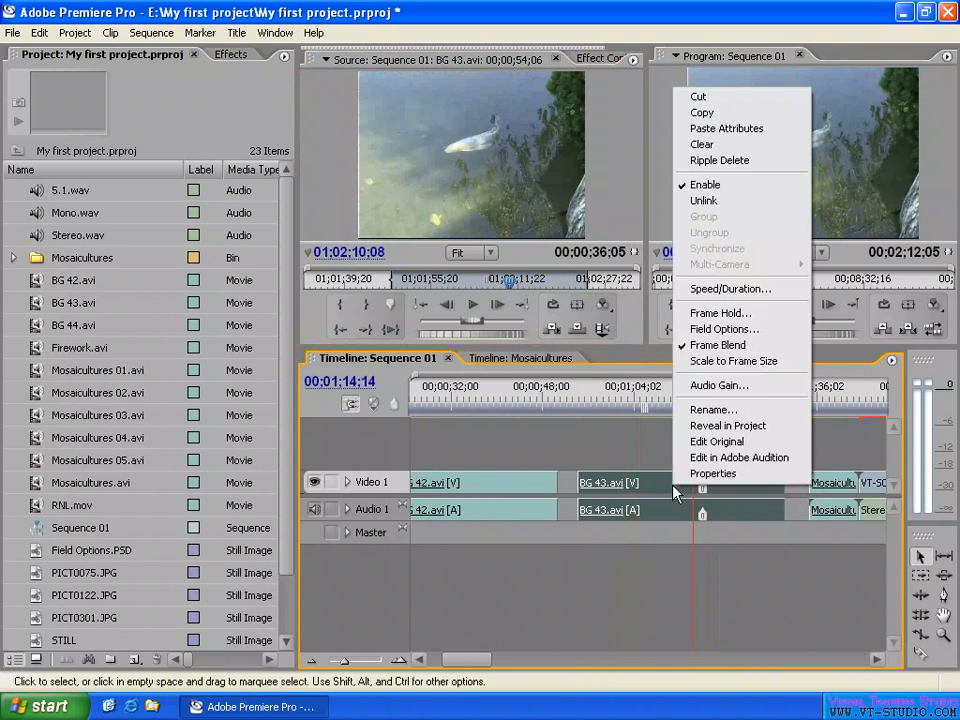
pyautogui.click(718, 313)
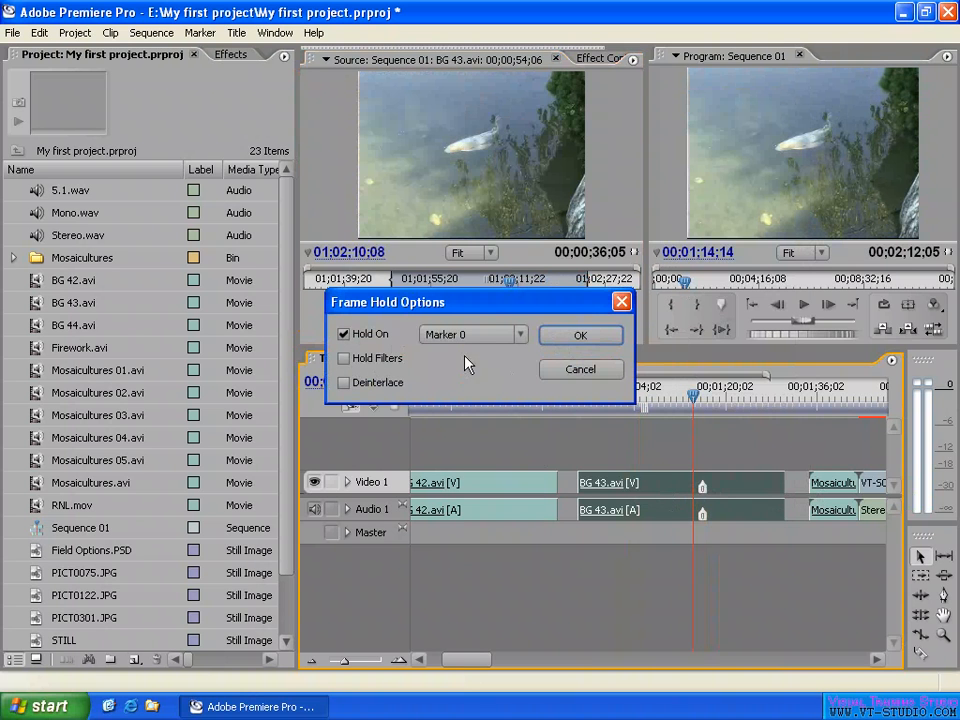
pyautogui.click(342, 360)
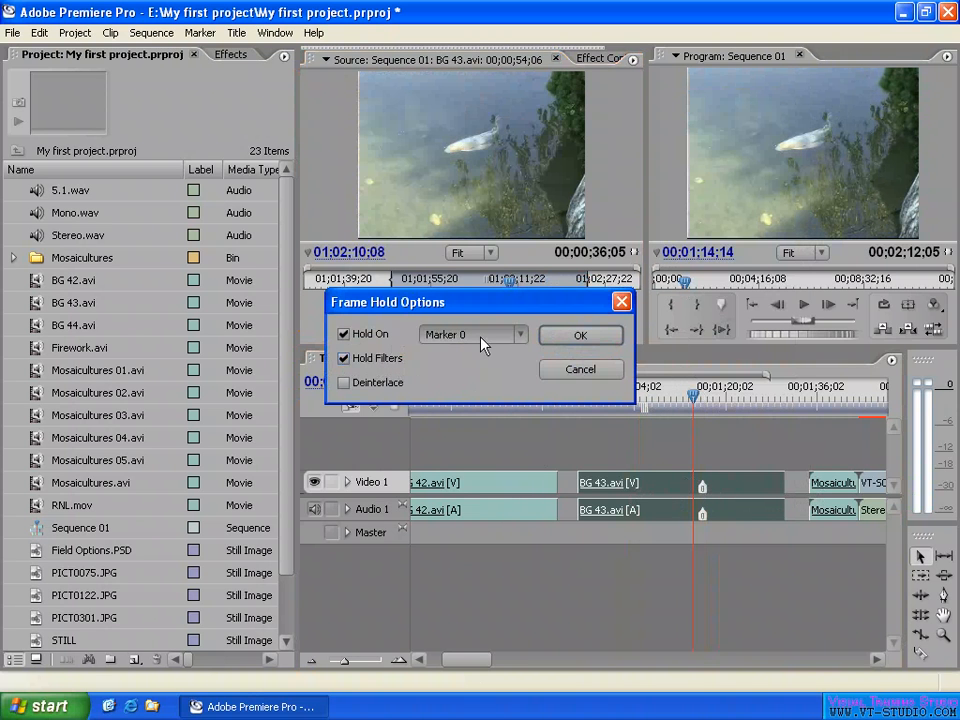
pyautogui.click(580, 336)
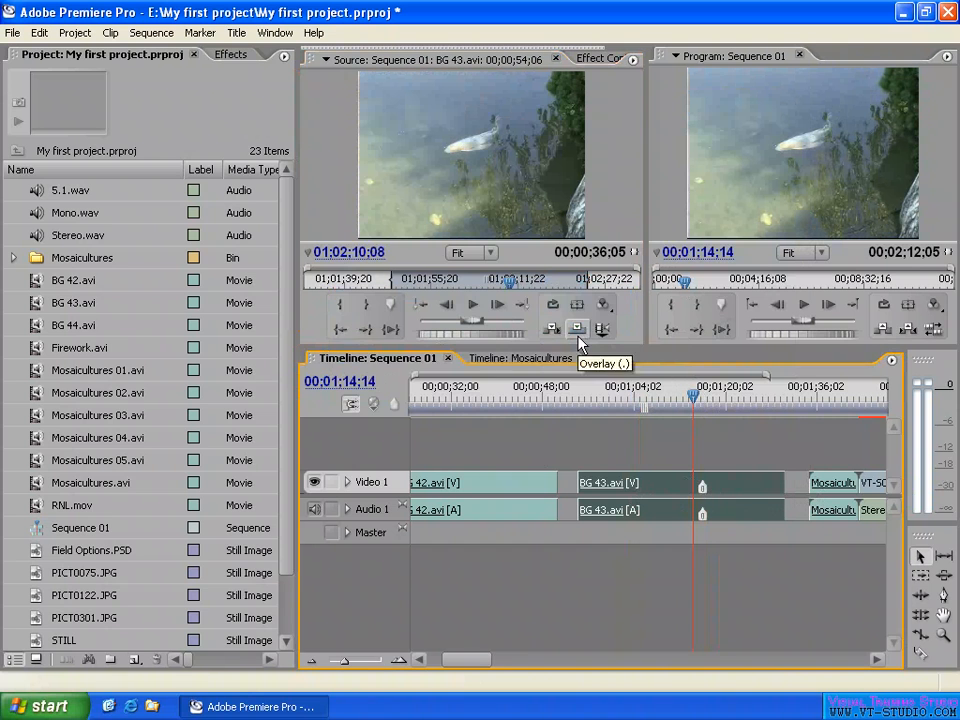
# - Apply the Fast Blur video effect from Blur & Sharpen to the BG 43.avi clip in Sequence 01
pyautogui.click(238, 56)
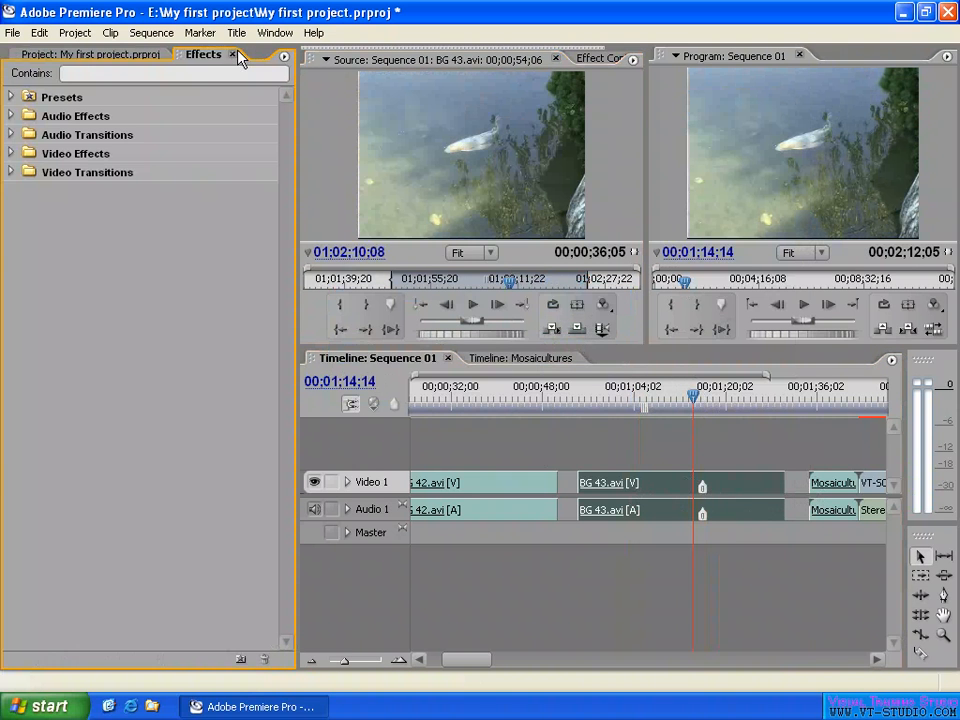
pyautogui.click(10, 153)
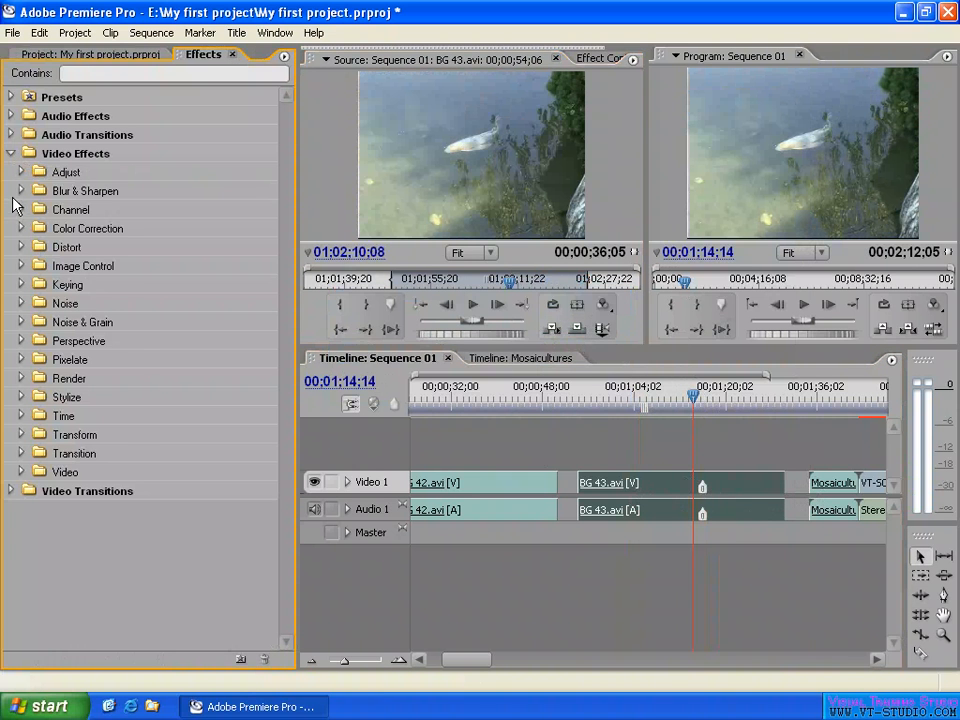
pyautogui.click(21, 190)
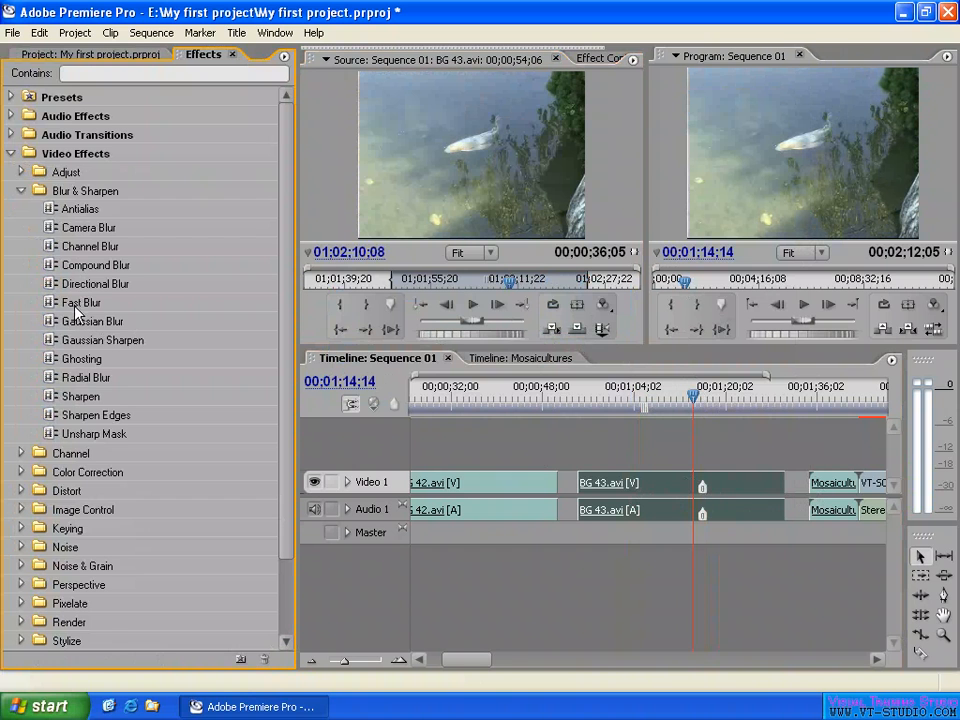
pyautogui.moveTo(72, 302); pyautogui.dragTo(655, 484)
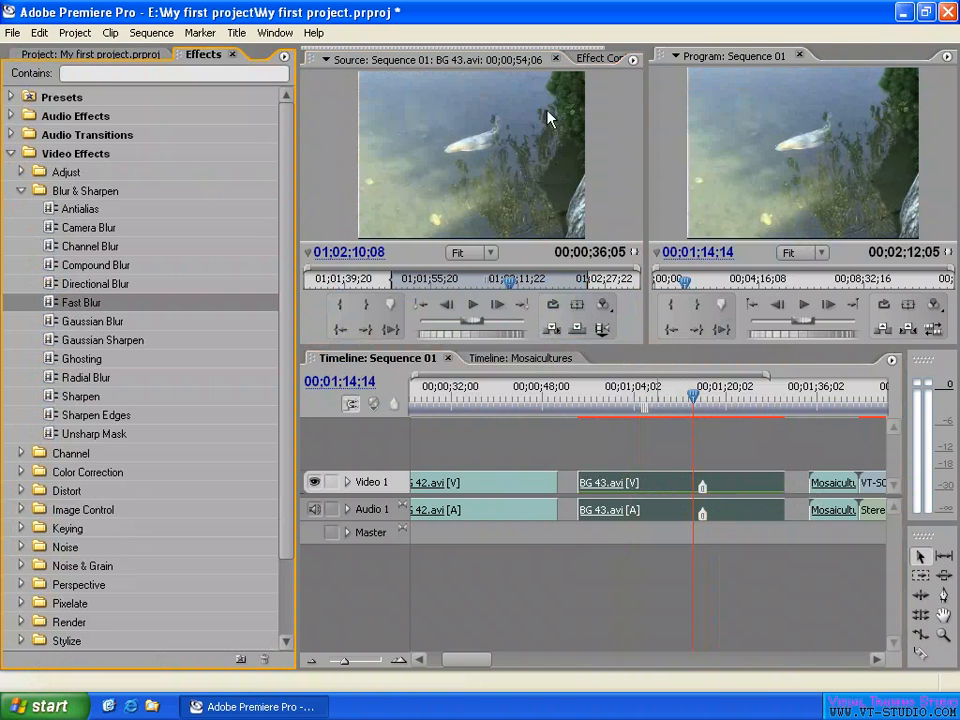
# - Show the Fast Blur settings with their keyframe timeline and set a Blurriness keyframe of 0.0 at the clip start, 00;00;54;06
pyautogui.click(588, 58)
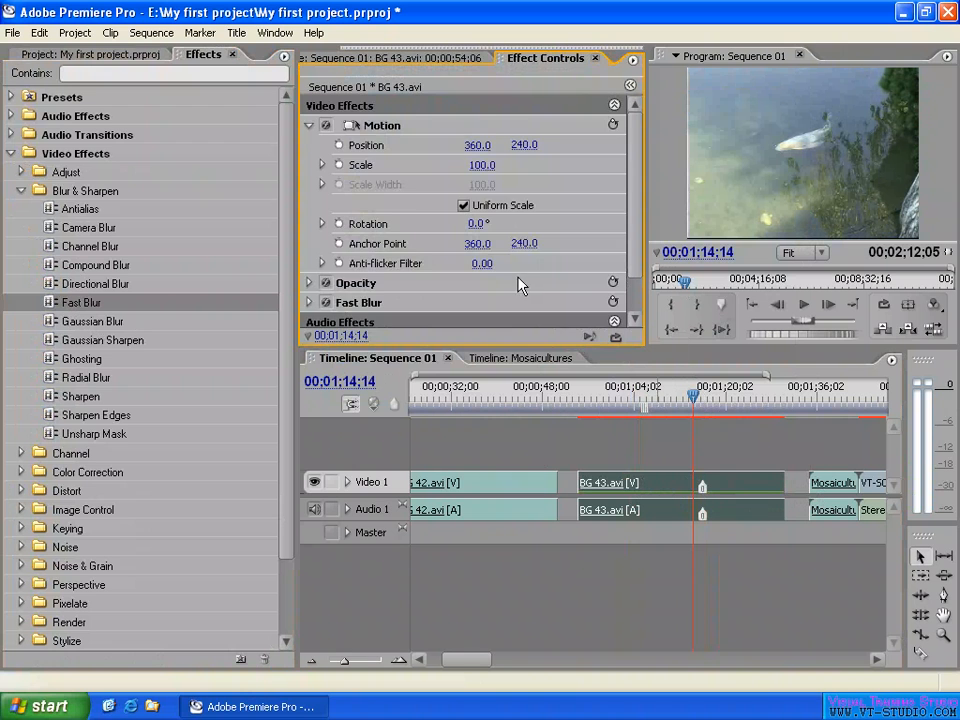
pyautogui.moveTo(635, 203)
pyautogui.mouseDown()
pyautogui.moveTo(635, 225)
pyautogui.moveTo(635, 200)
pyautogui.mouseUp()
pyautogui.click(309, 126)
pyautogui.click(309, 165)
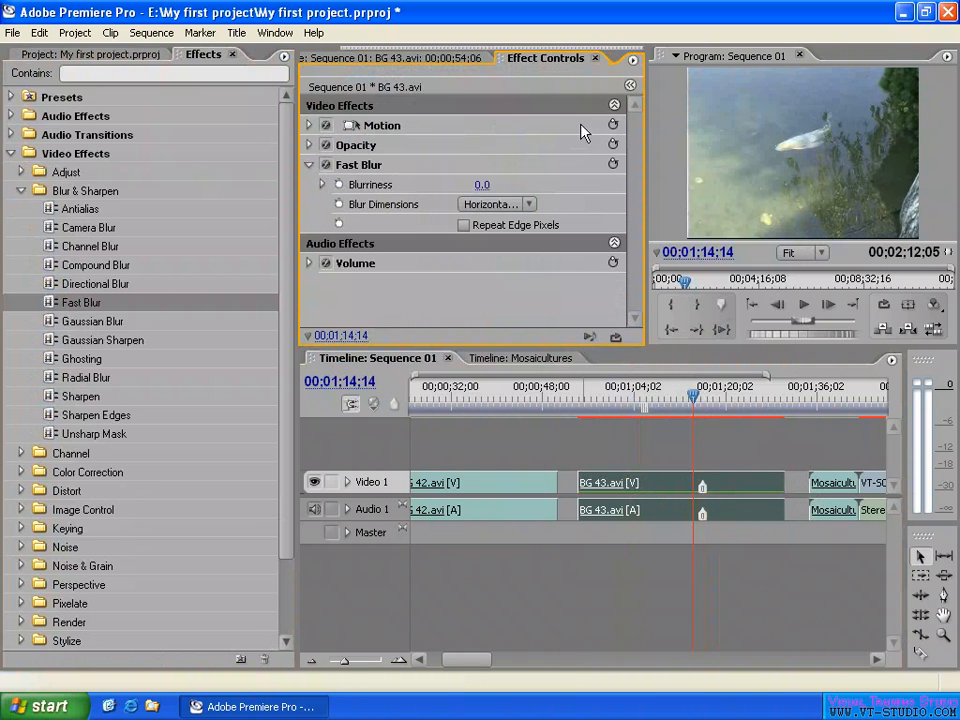
pyautogui.click(630, 86)
pyautogui.moveTo(578, 86); pyautogui.dragTo(492, 130)
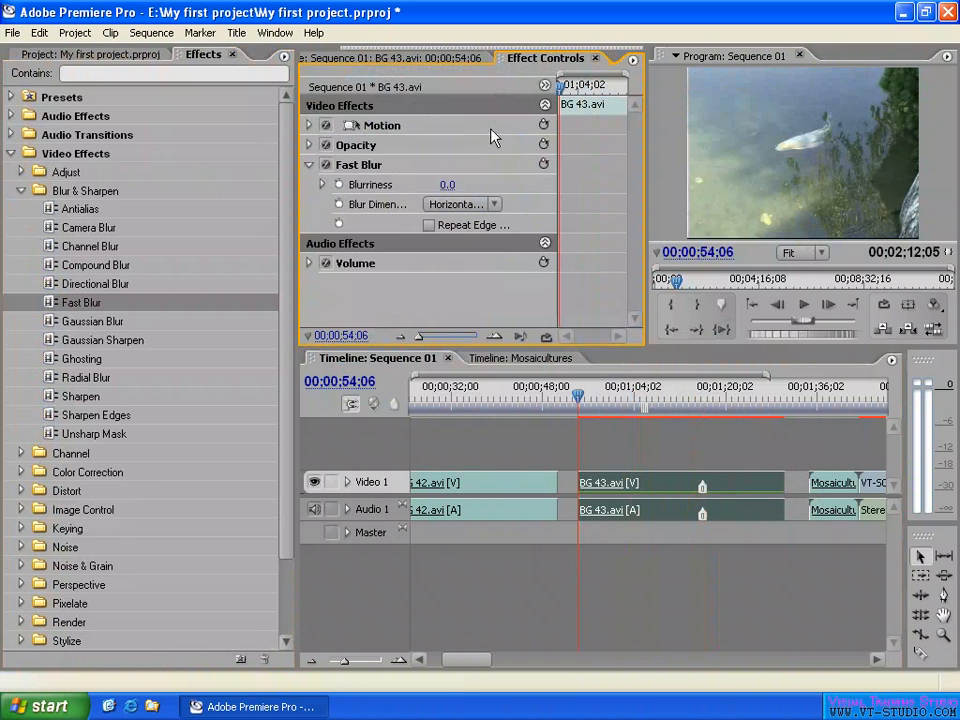
pyautogui.click(339, 184)
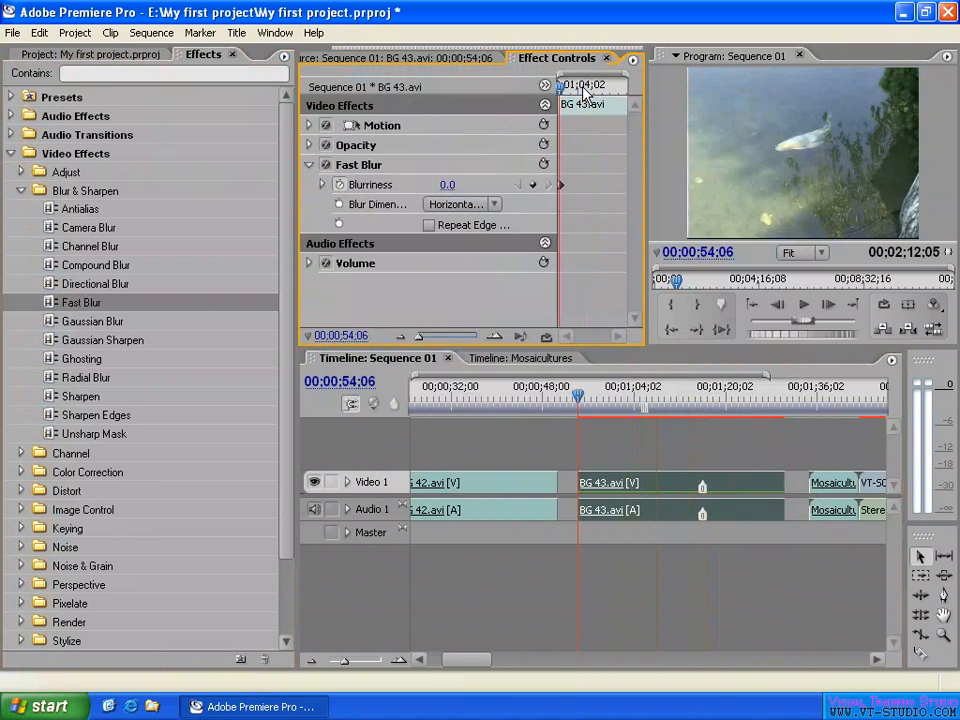
# - Set Blurriness to 25 on the clip's last frame, 00;01;30;12, and scrub through the clip to check the blur
pyautogui.moveTo(586, 88); pyautogui.dragTo(640, 93)
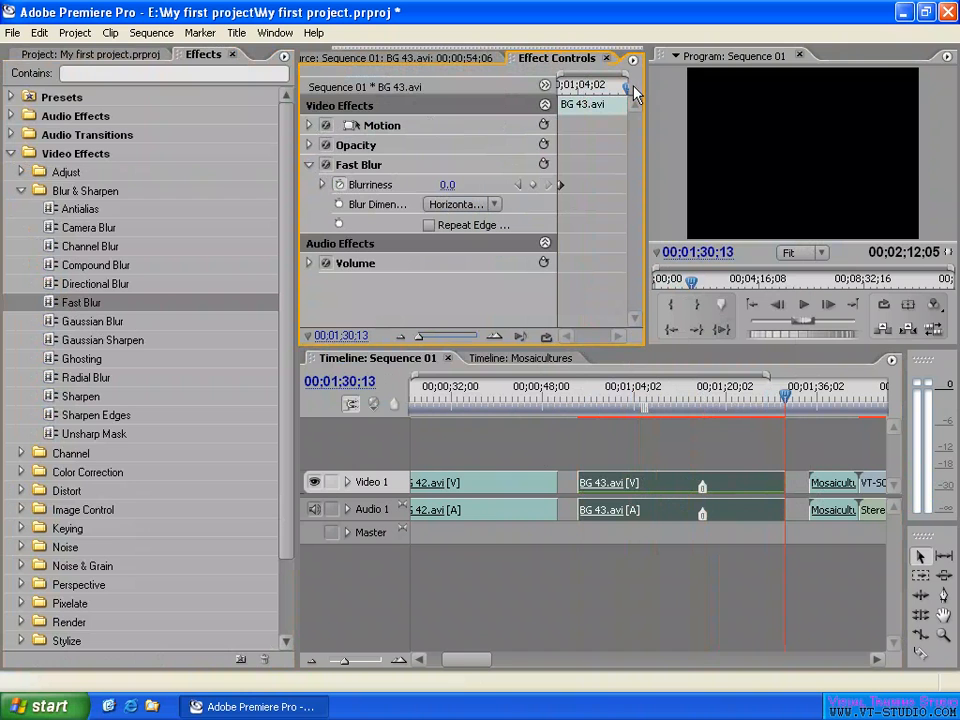
pyautogui.press('Left')
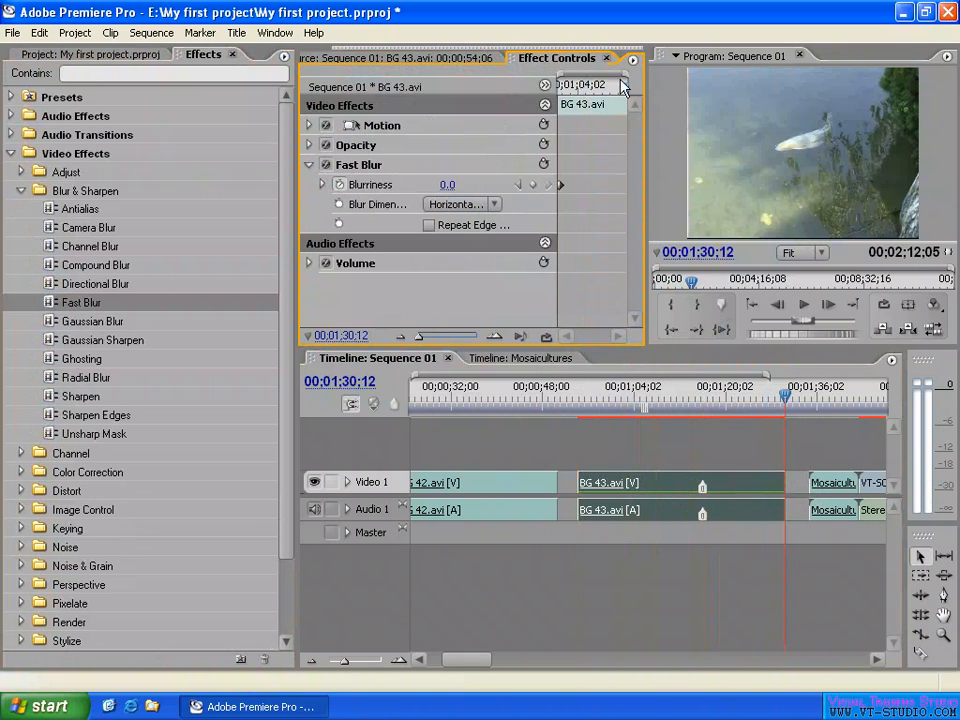
pyautogui.click(447, 185)
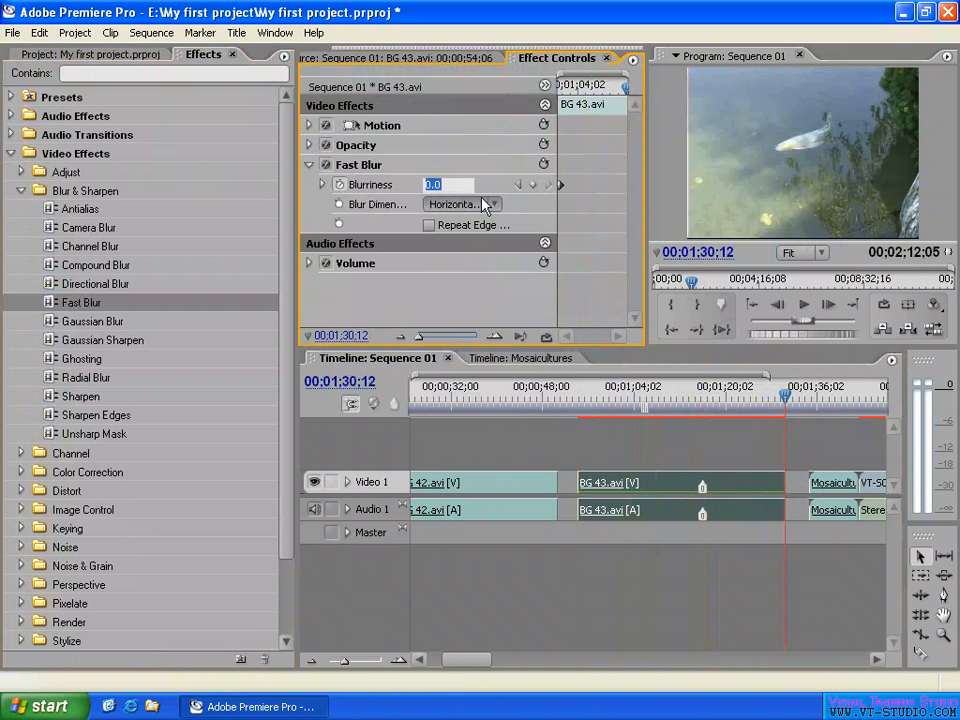
pyautogui.write('25')
pyautogui.press('Return')
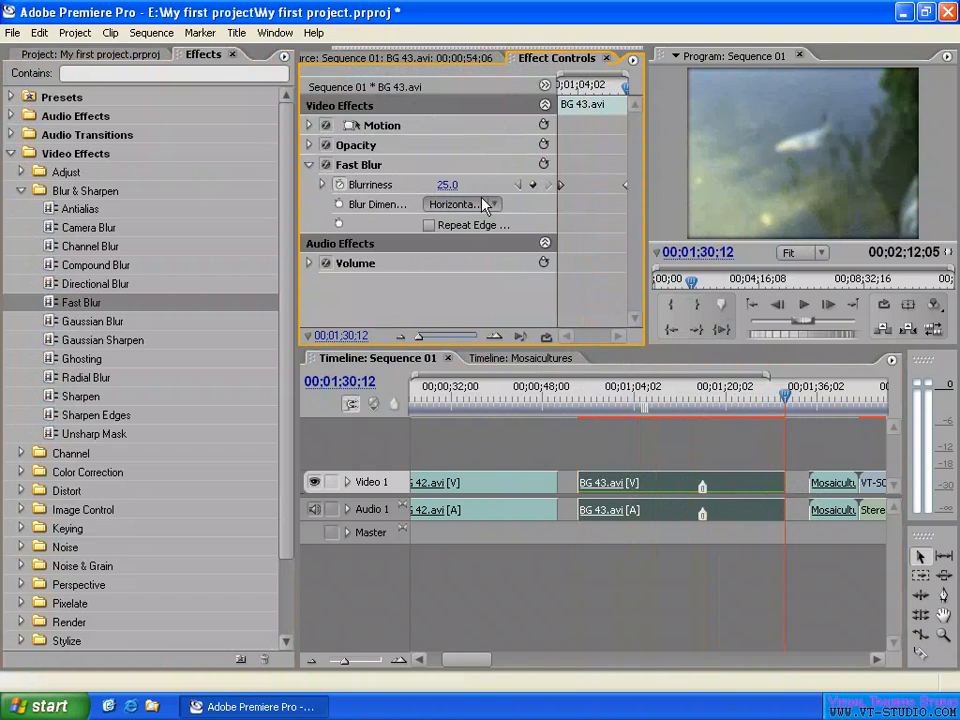
pyautogui.moveTo(595, 86)
pyautogui.mouseDown()
pyautogui.moveTo(608, 87)
pyautogui.moveTo(581, 87)
pyautogui.mouseUp()
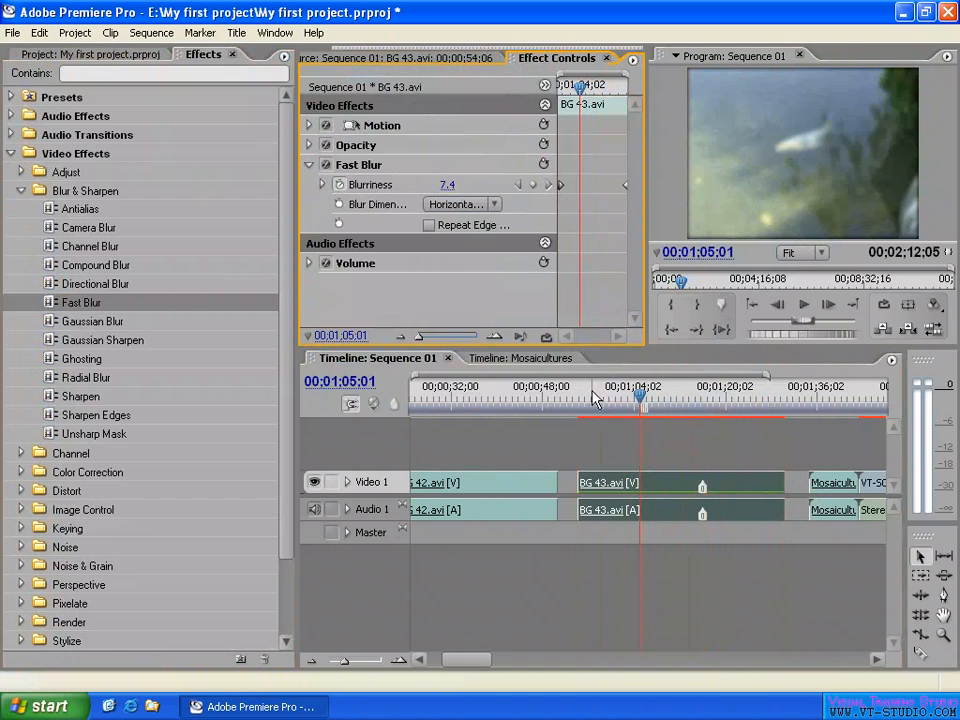
pyautogui.moveTo(628, 392); pyautogui.dragTo(742, 399)
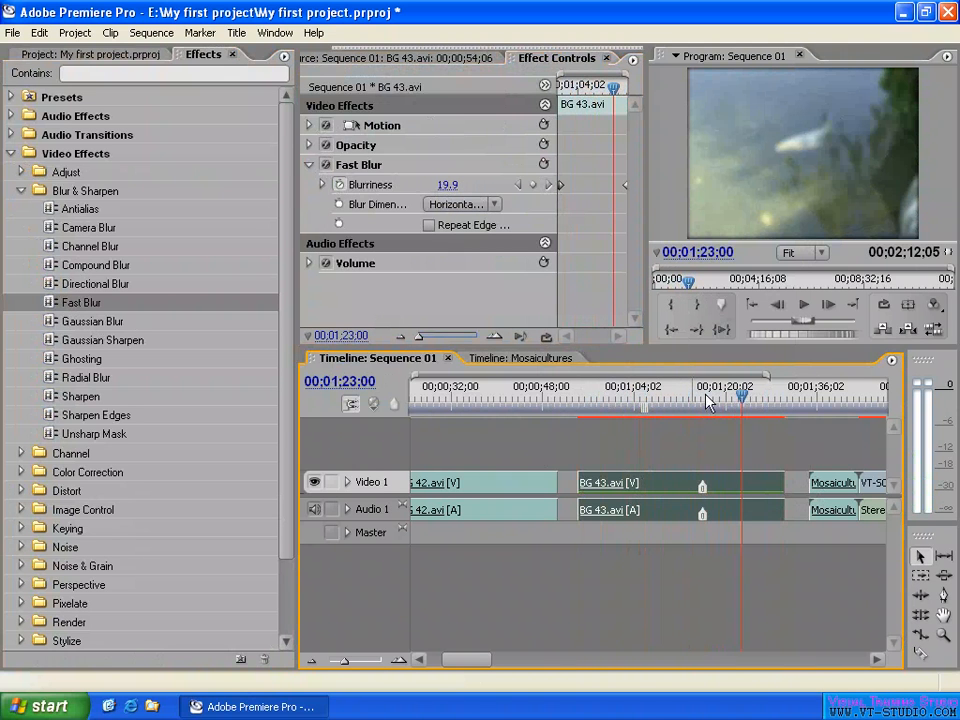
# - Turn off Hold Filters in the BG 43.avi clip's Frame Hold Options and scrub through the clip to check the blur
pyautogui.rightClick(735, 484)
pyautogui.click(812, 306)
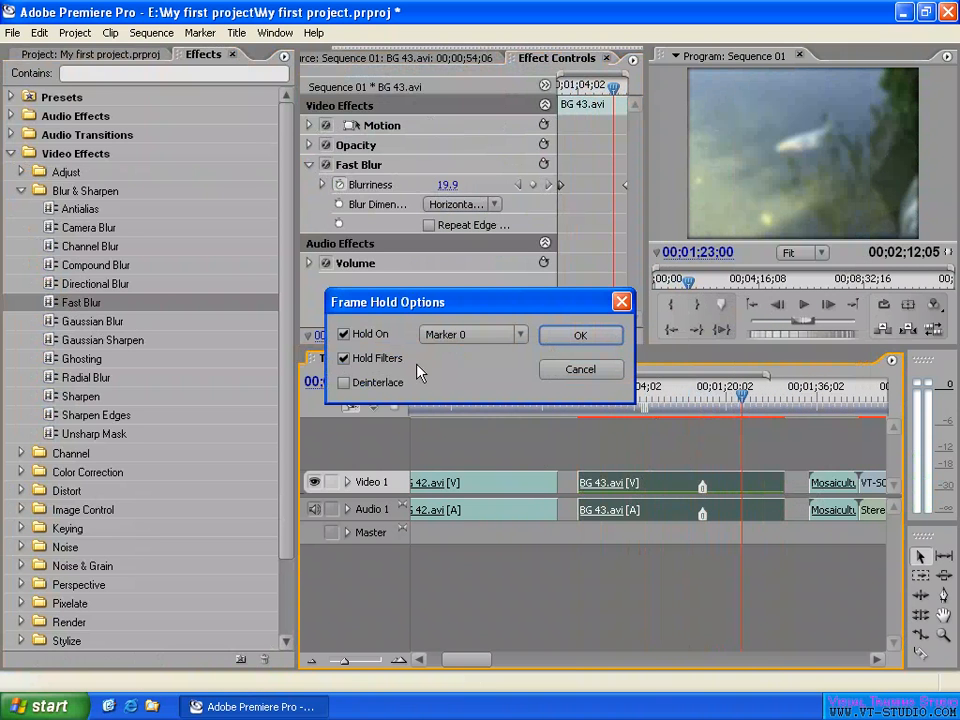
pyautogui.click(344, 359)
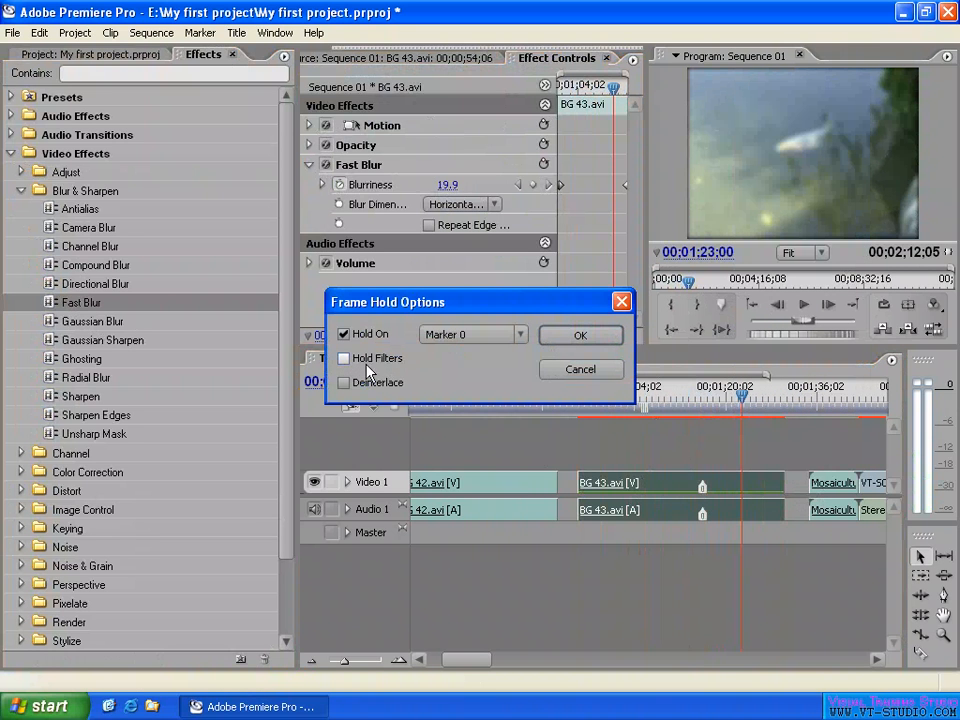
pyautogui.click(579, 337)
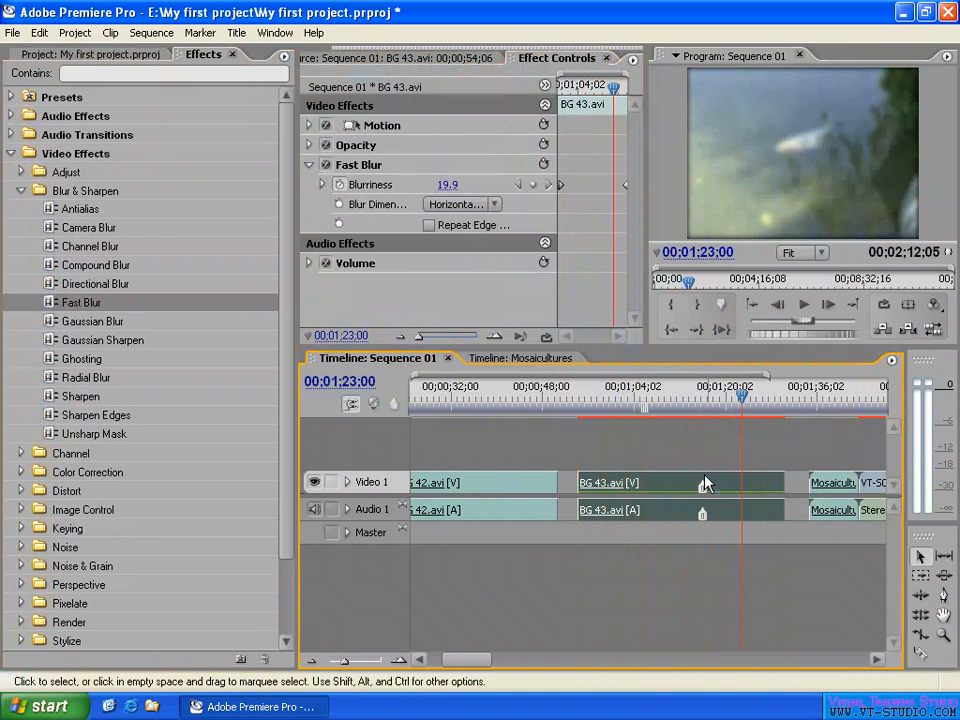
pyautogui.moveTo(750, 398); pyautogui.dragTo(605, 398)
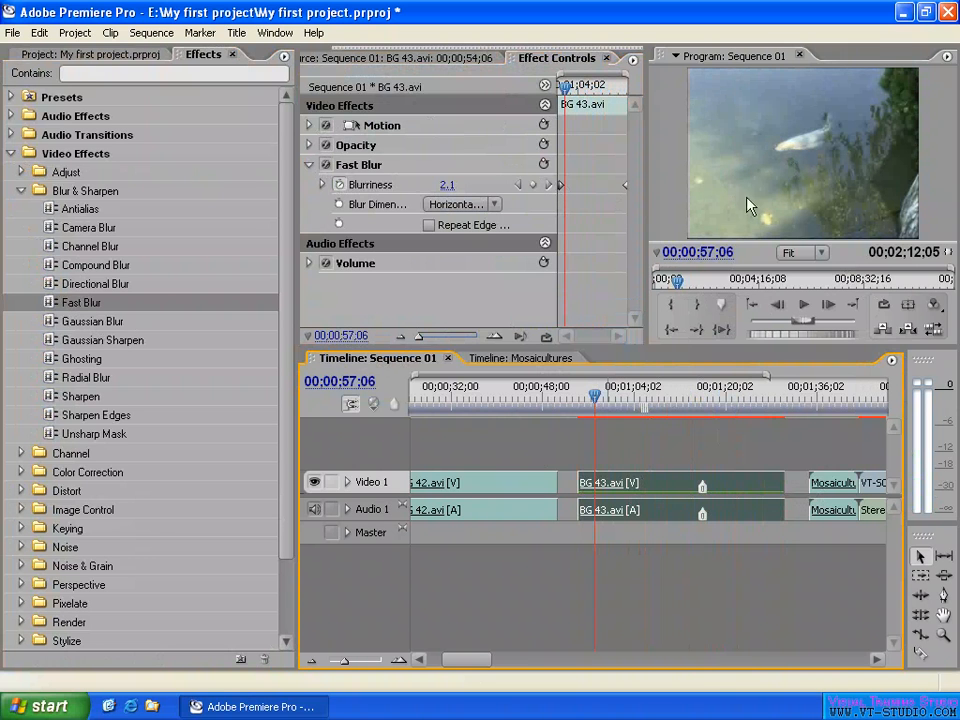
pyautogui.moveTo(595, 397); pyautogui.dragTo(640, 398)
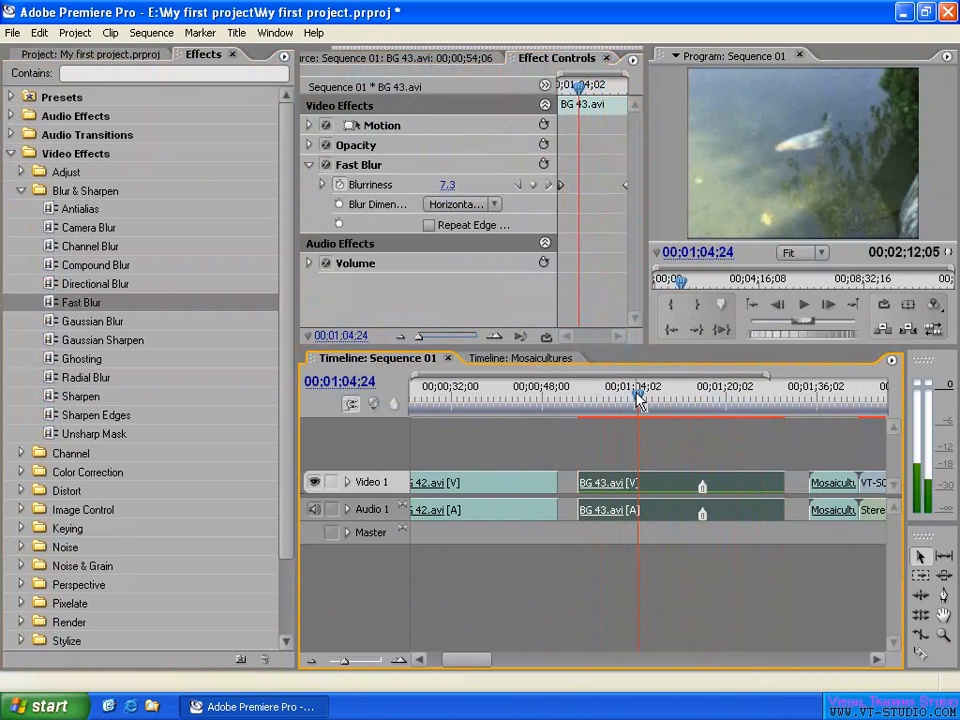
pyautogui.click(750, 400)
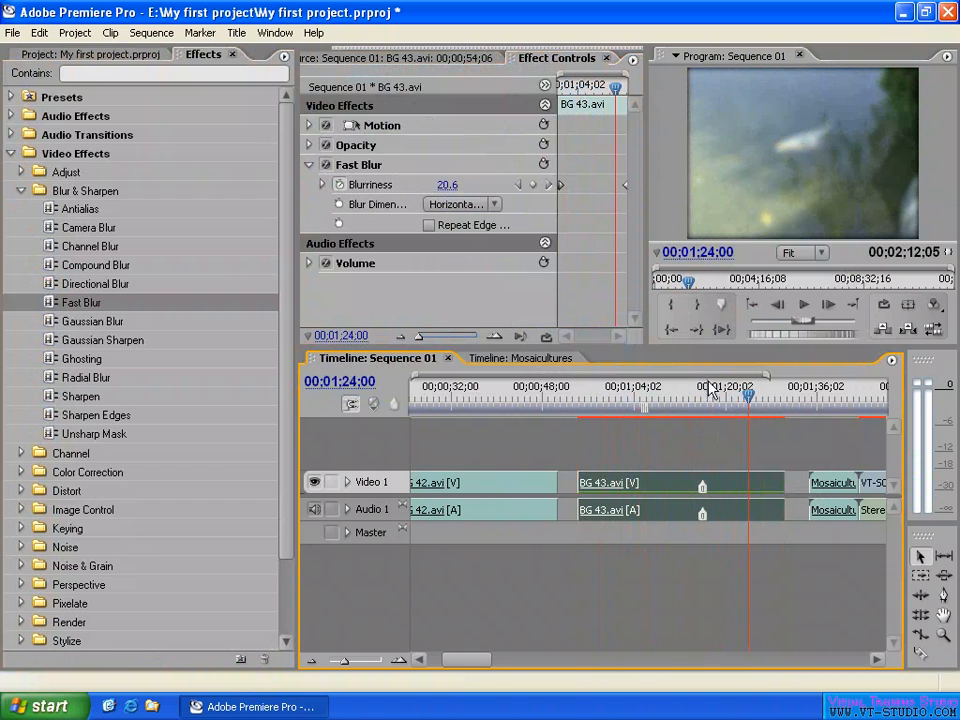
pyautogui.click(671, 400)
pyautogui.click(585, 400)
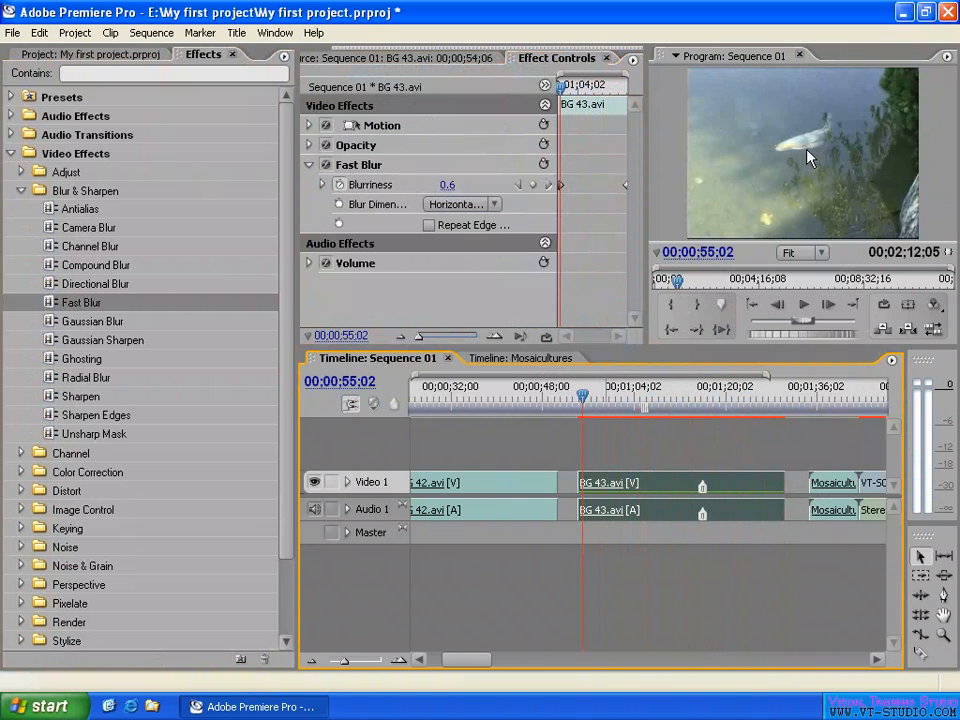
pyautogui.click(769, 400)
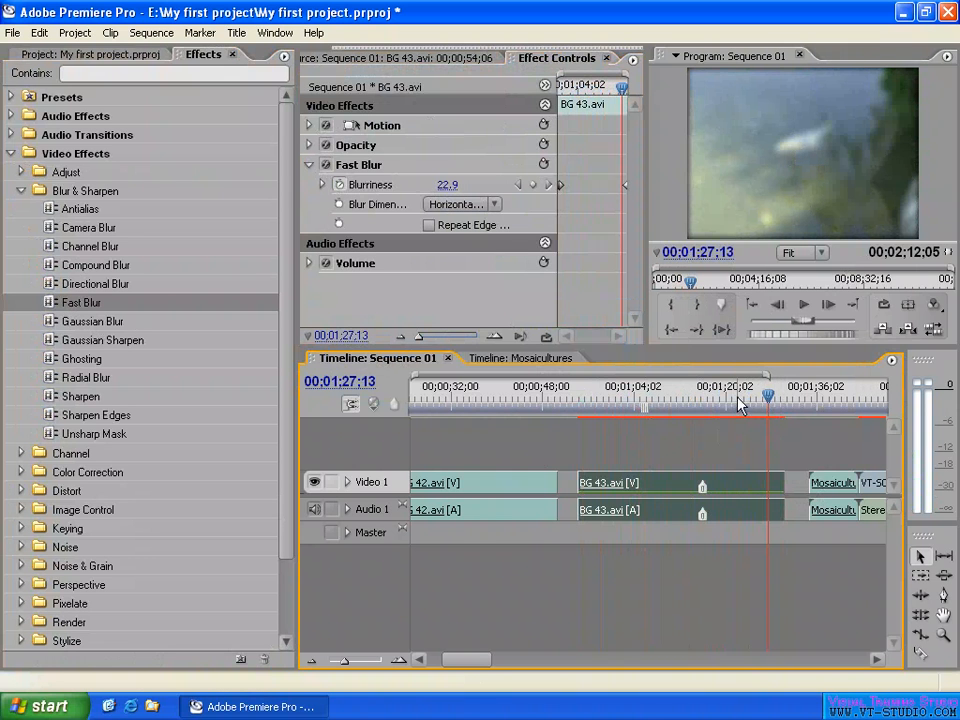
pyautogui.moveTo(739, 399); pyautogui.dragTo(624, 396)
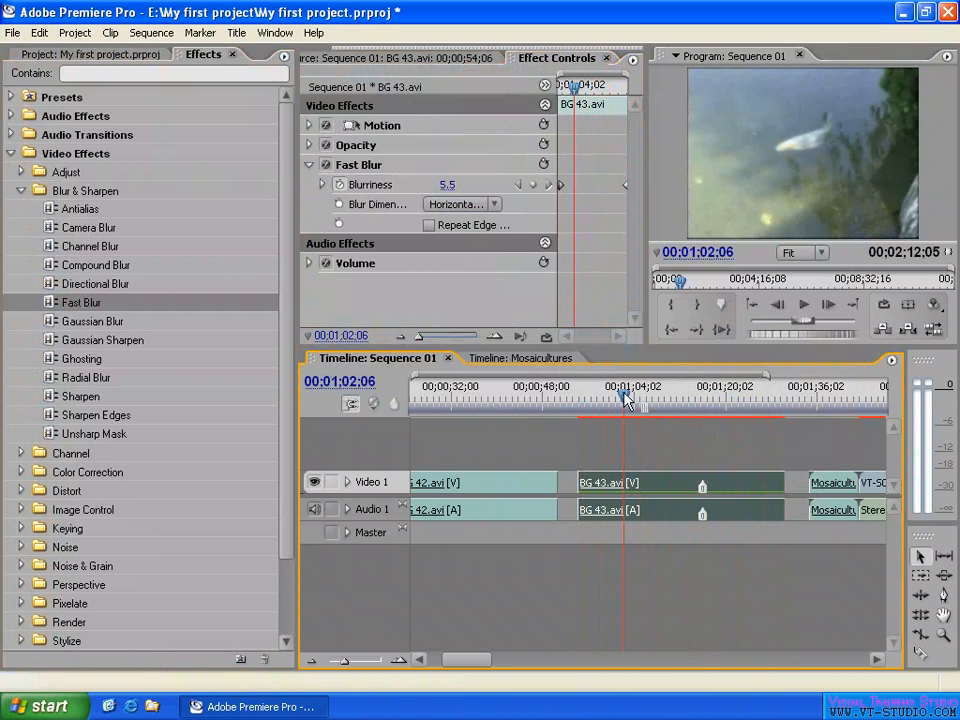
# - Re-enable Hold Filters in the BG 43.avi clip's Frame Hold Options and check the blur before, at and after Marker 0
pyautogui.rightClick(678, 477)
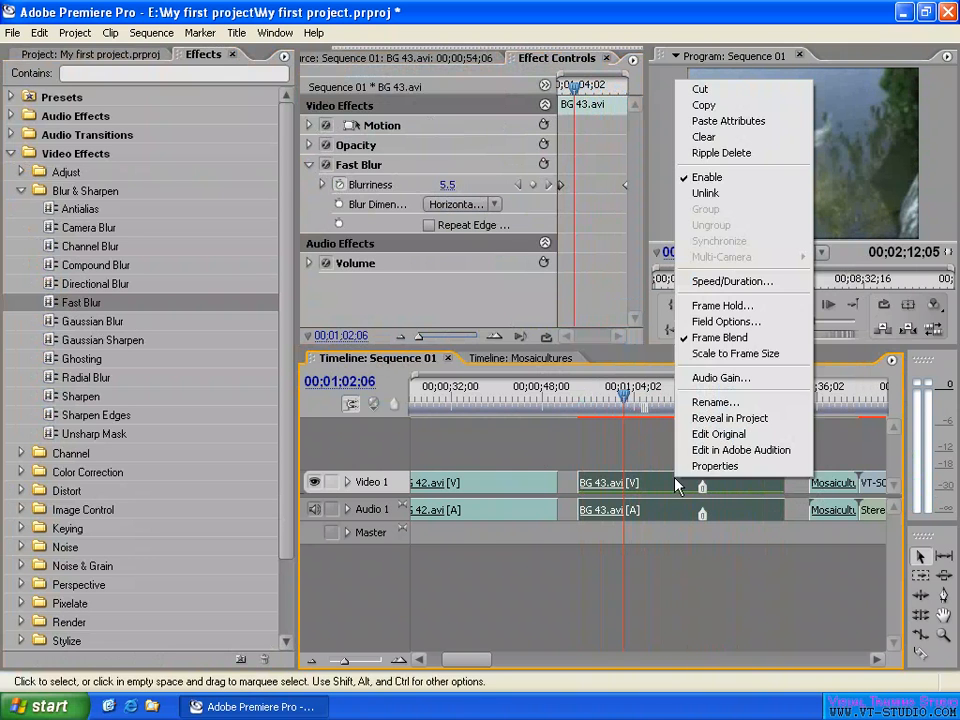
pyautogui.click(718, 305)
pyautogui.click(376, 358)
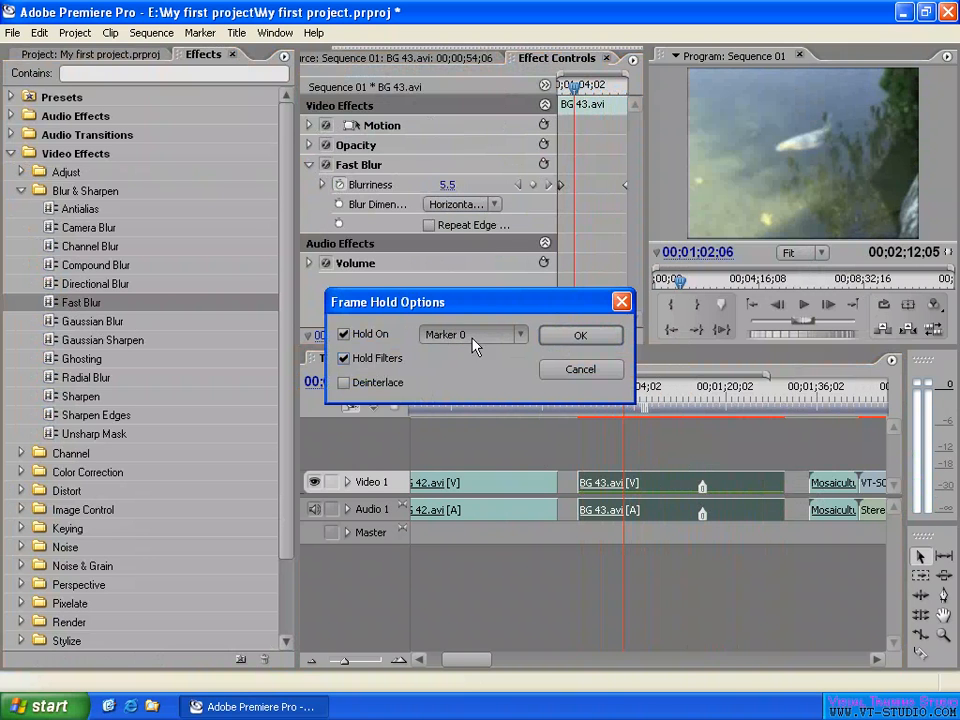
pyautogui.click(590, 338)
pyautogui.click(603, 397)
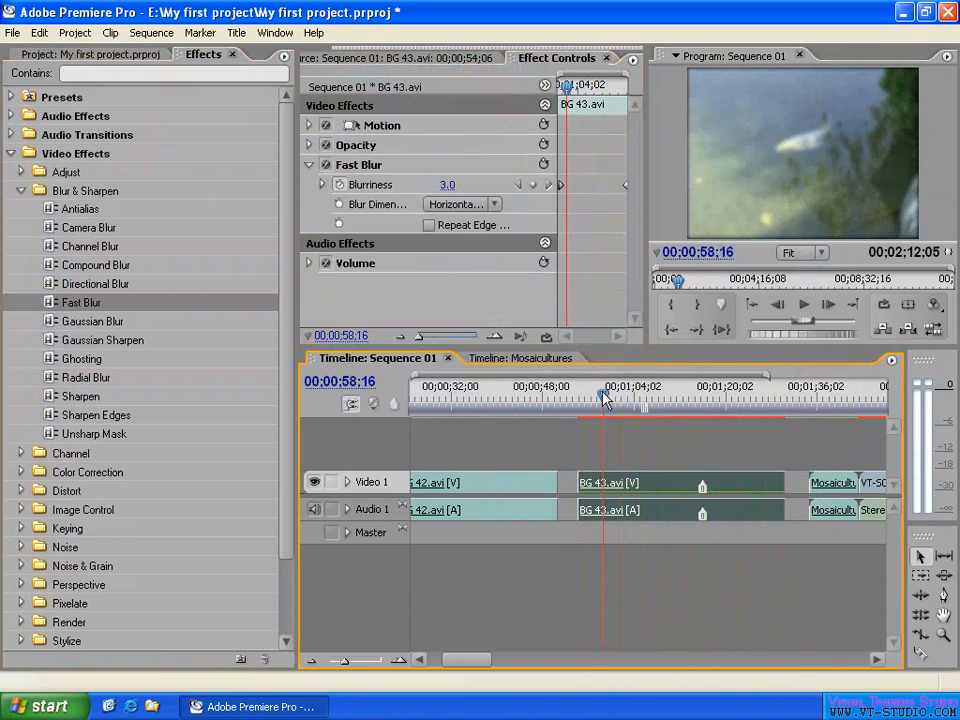
pyautogui.moveTo(603, 397); pyautogui.dragTo(628, 397)
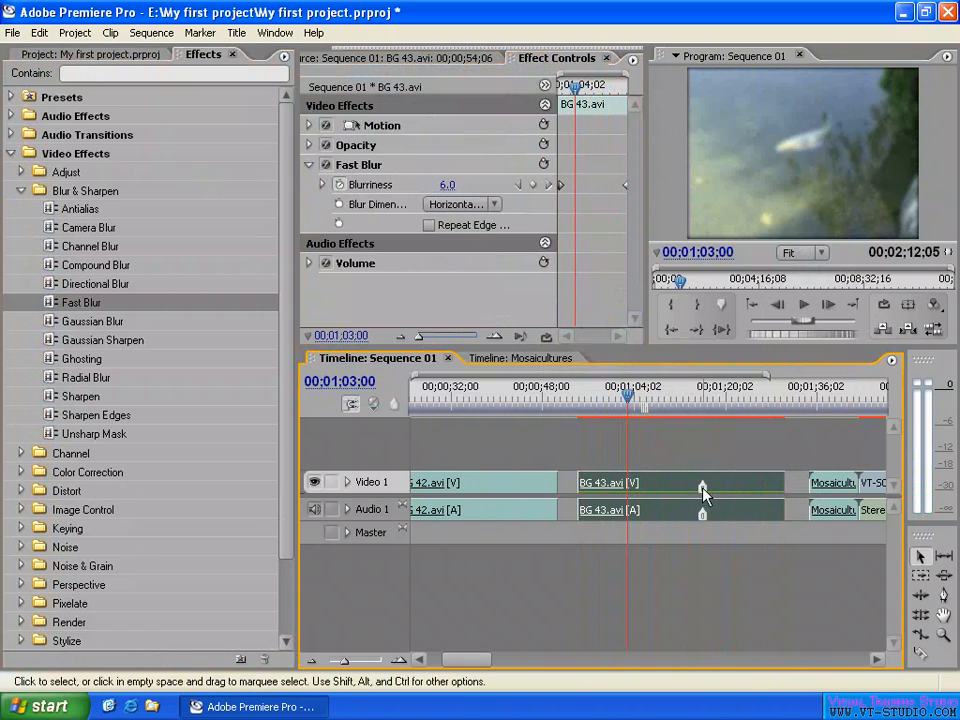
pyautogui.moveTo(709, 400); pyautogui.dragTo(703, 400)
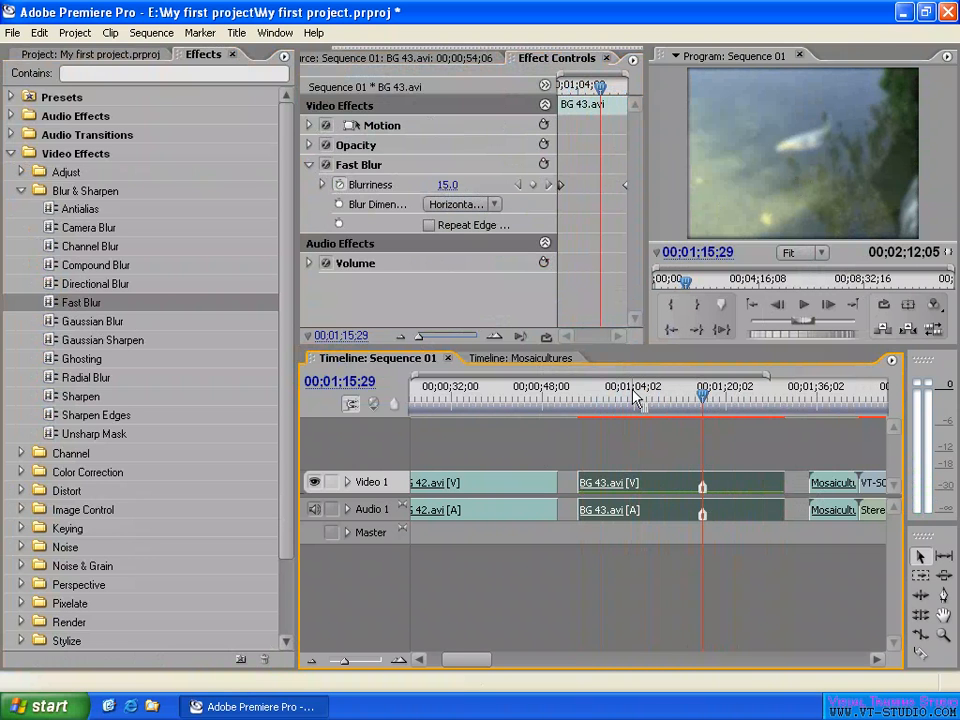
pyautogui.moveTo(704, 400); pyautogui.dragTo(738, 400)
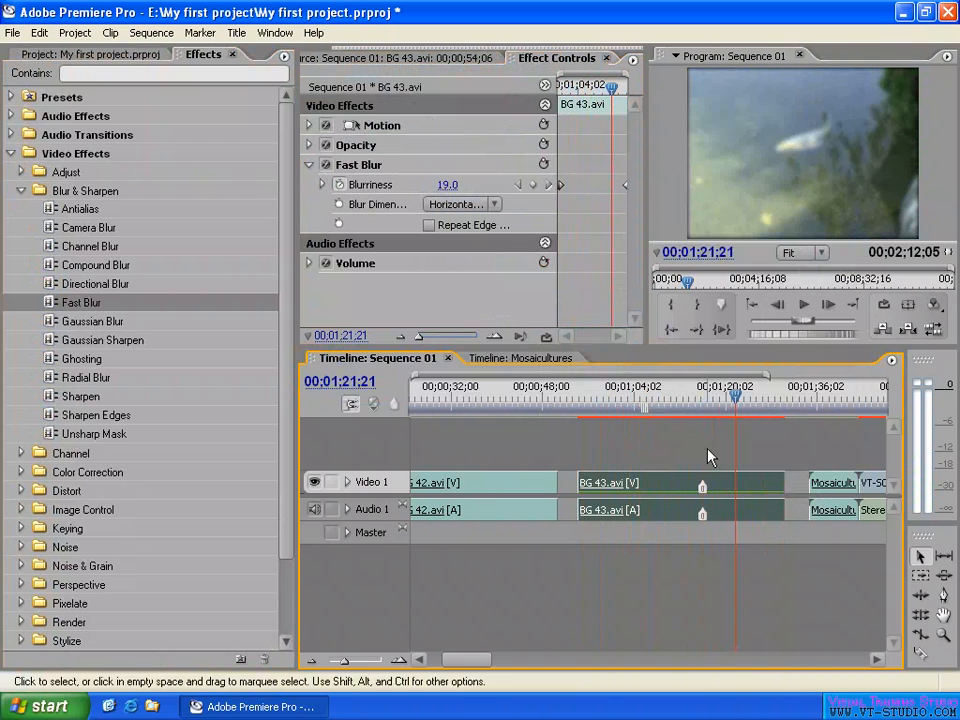
# - Enable Deinterlace and turn off Hold Filters in the BG 43.avi clip's Frame Hold Options, keeping Hold On at Marker 0
pyautogui.rightClick(666, 484)
pyautogui.click(712, 309)
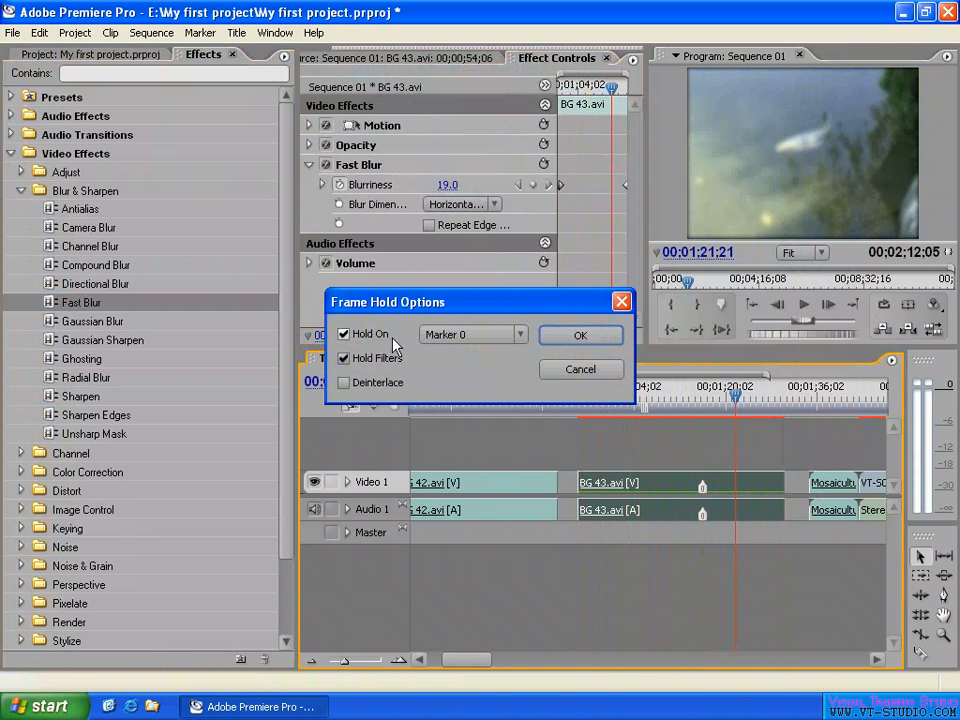
pyautogui.click(345, 383)
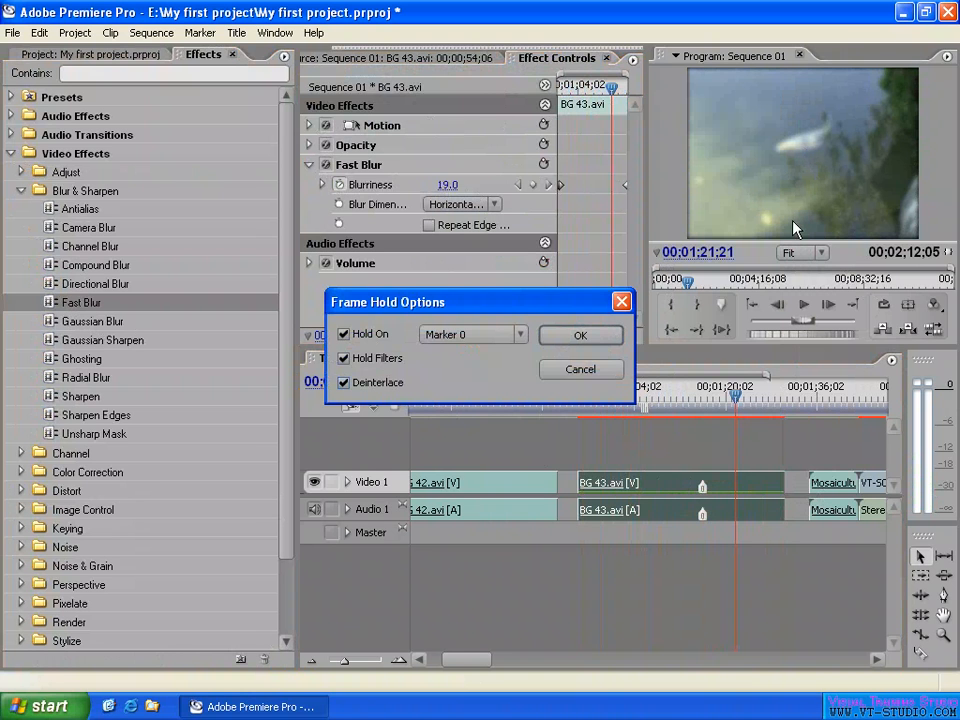
pyautogui.click(343, 359)
pyautogui.click(591, 339)
# - Delete the Fast Blur effect from the BG 43.avi clip and view its frame at 00;01;10;12 with 100% magnification
pyautogui.click(358, 172)
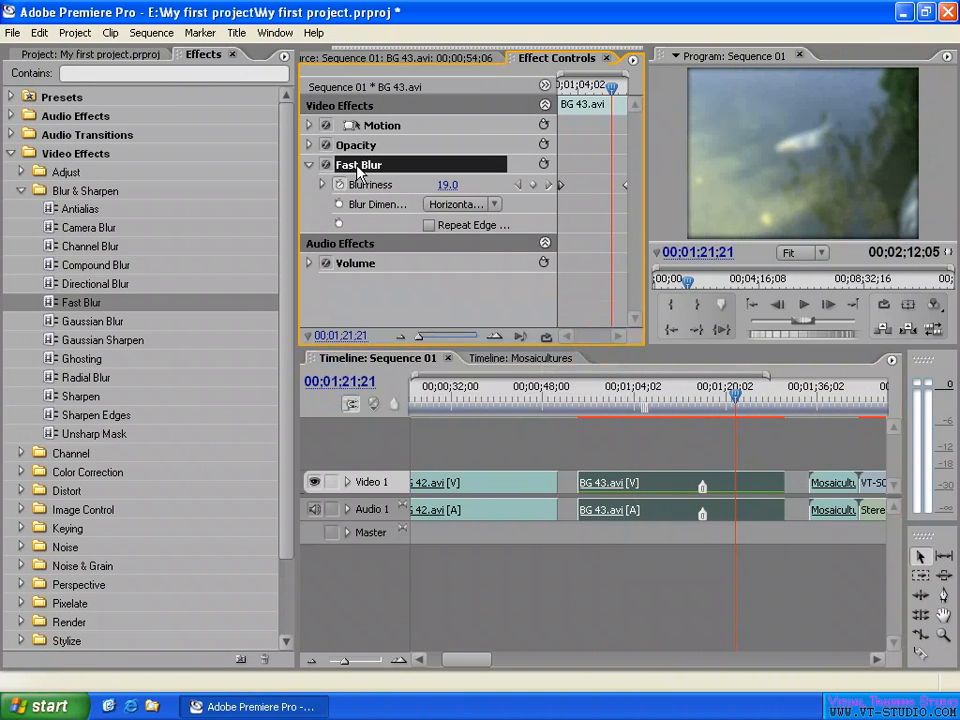
pyautogui.press('Delete')
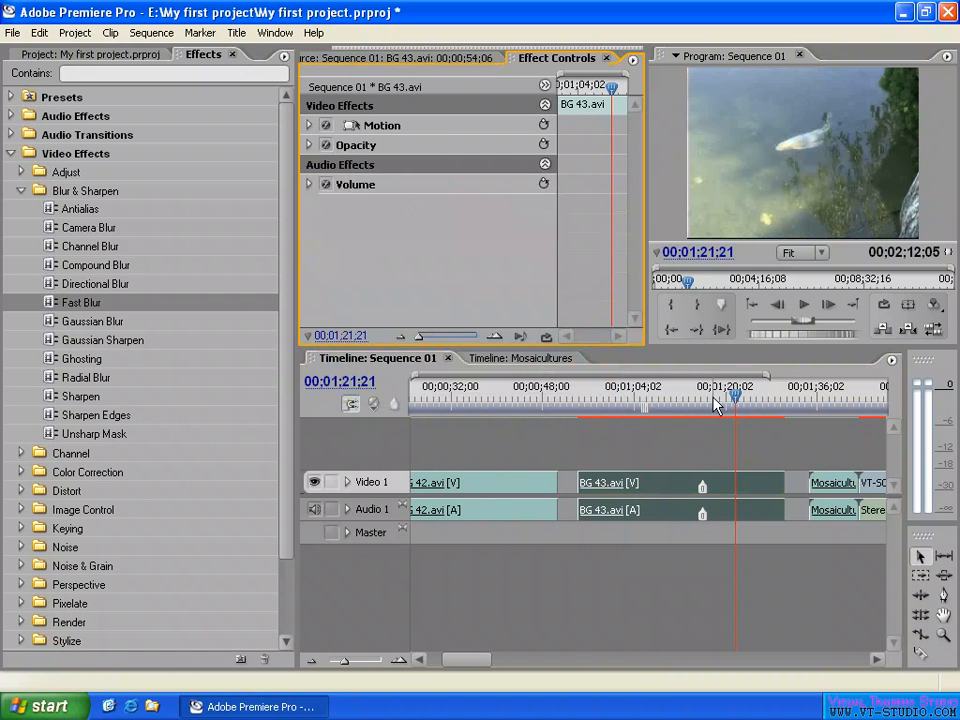
pyautogui.click(671, 401)
pyautogui.click(800, 253)
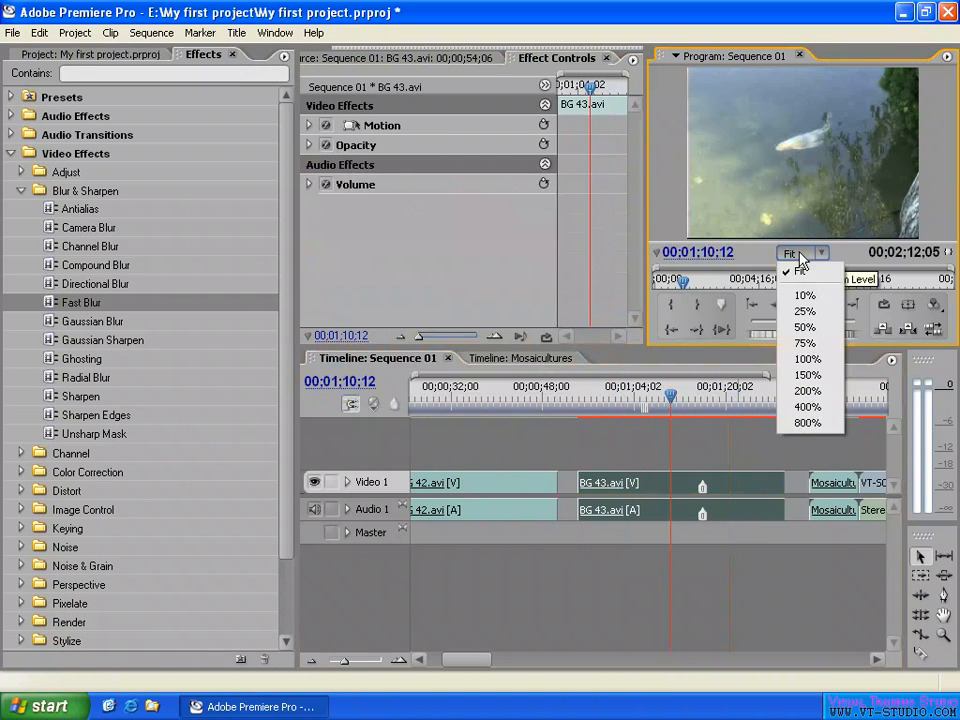
pyautogui.click(806, 357)
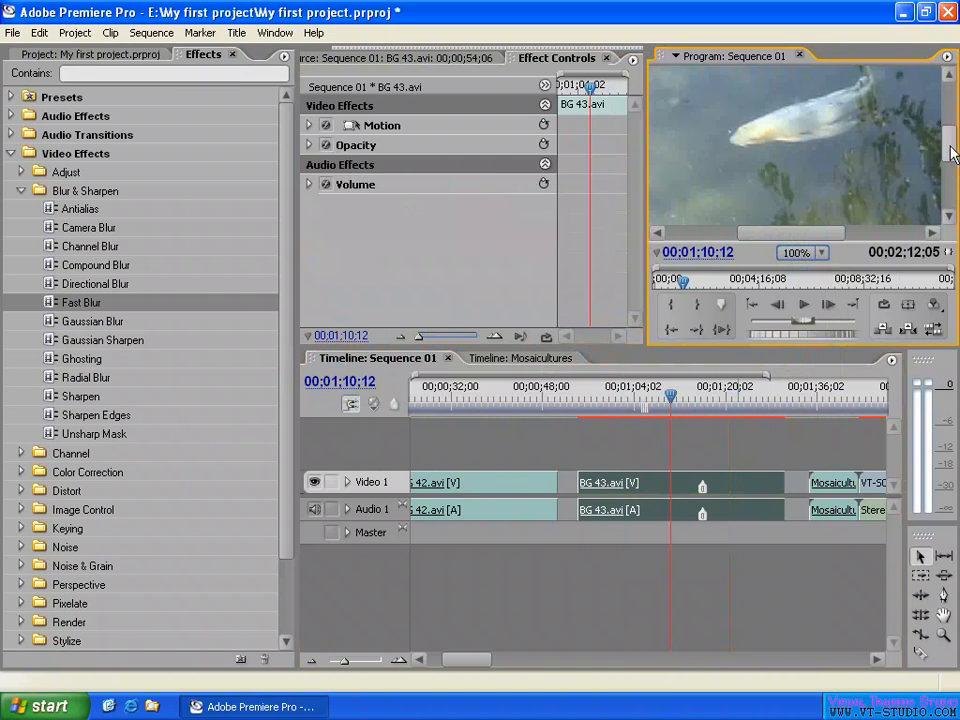
pyautogui.moveTo(950, 151); pyautogui.dragTo(950, 141)
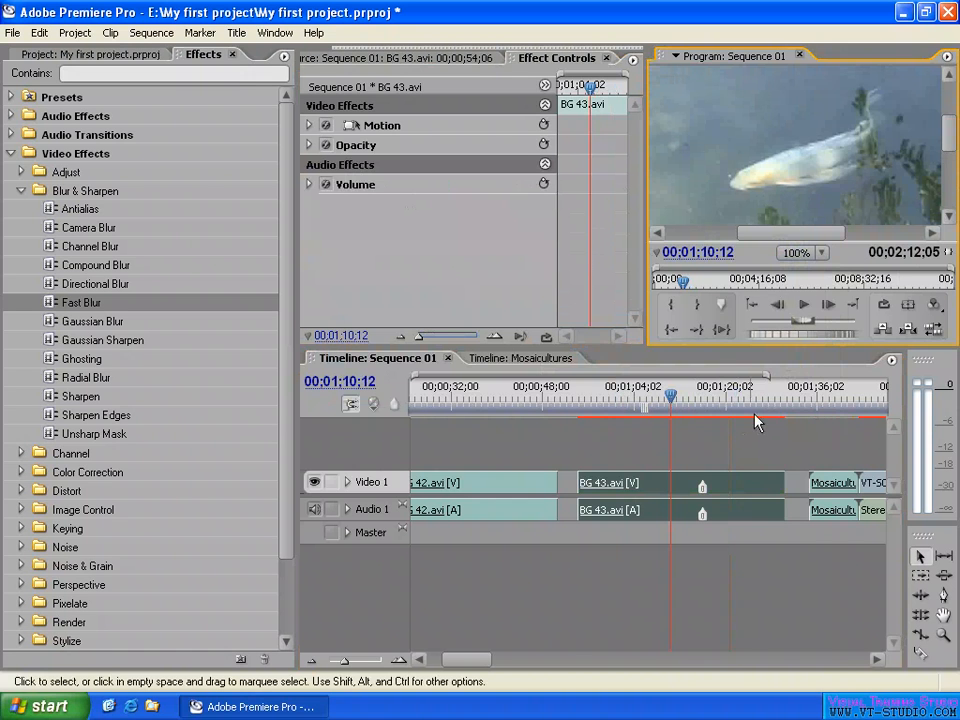
# - Turn off Hold On and Deinterlace in the BG 43.avi clip's Frame Hold Options and scrub the clip to 00;01;20;11
pyautogui.rightClick(729, 486)
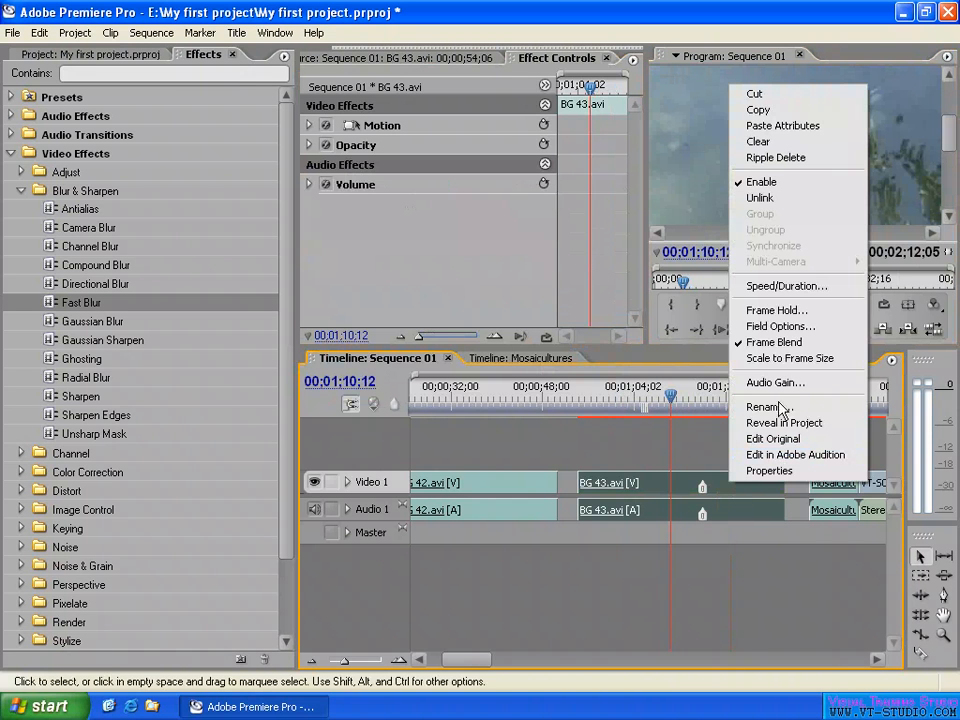
pyautogui.click(776, 310)
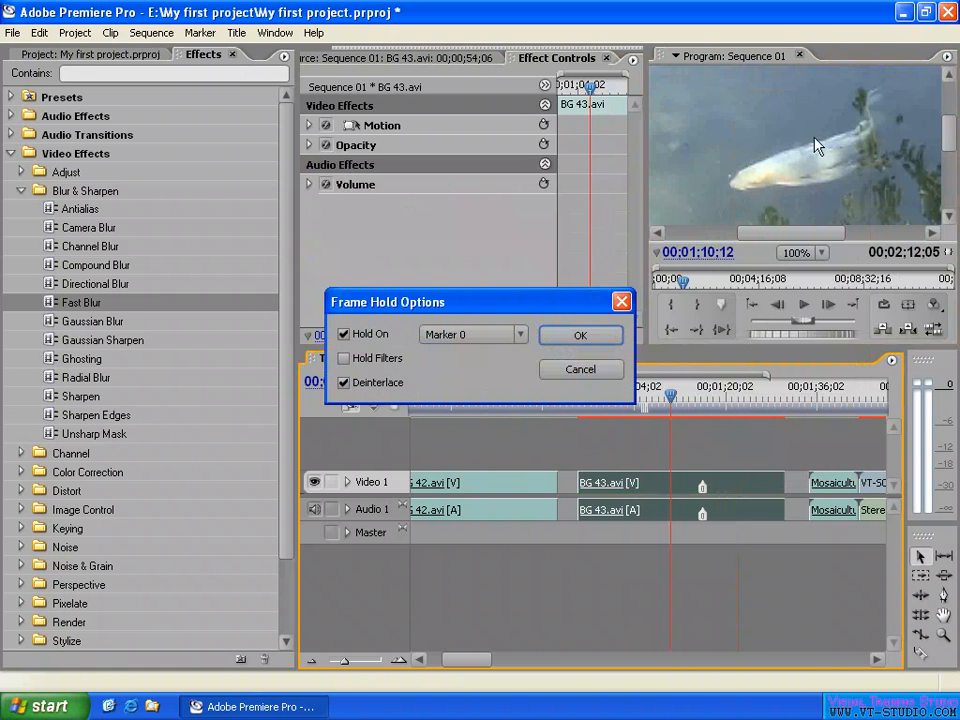
pyautogui.click(580, 335)
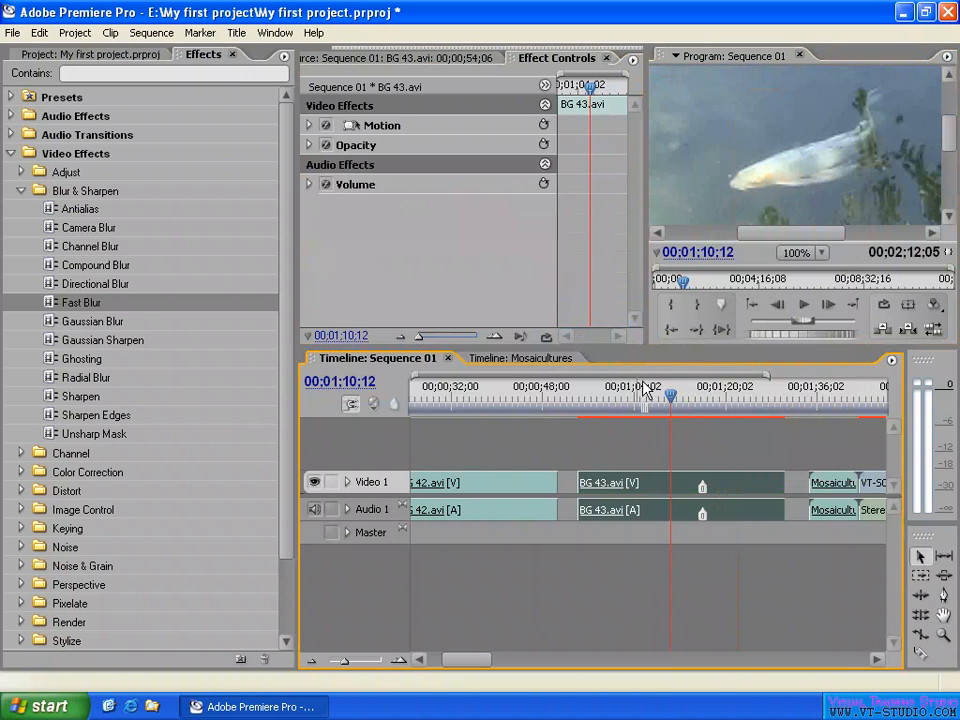
pyautogui.rightClick(684, 505)
pyautogui.click(726, 310)
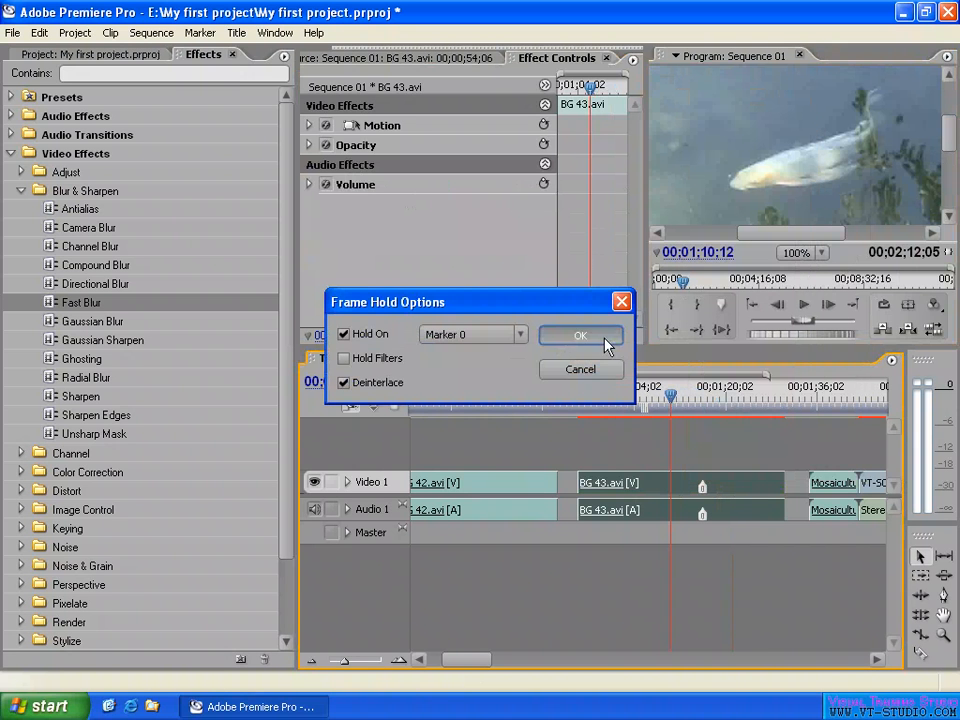
pyautogui.click(344, 335)
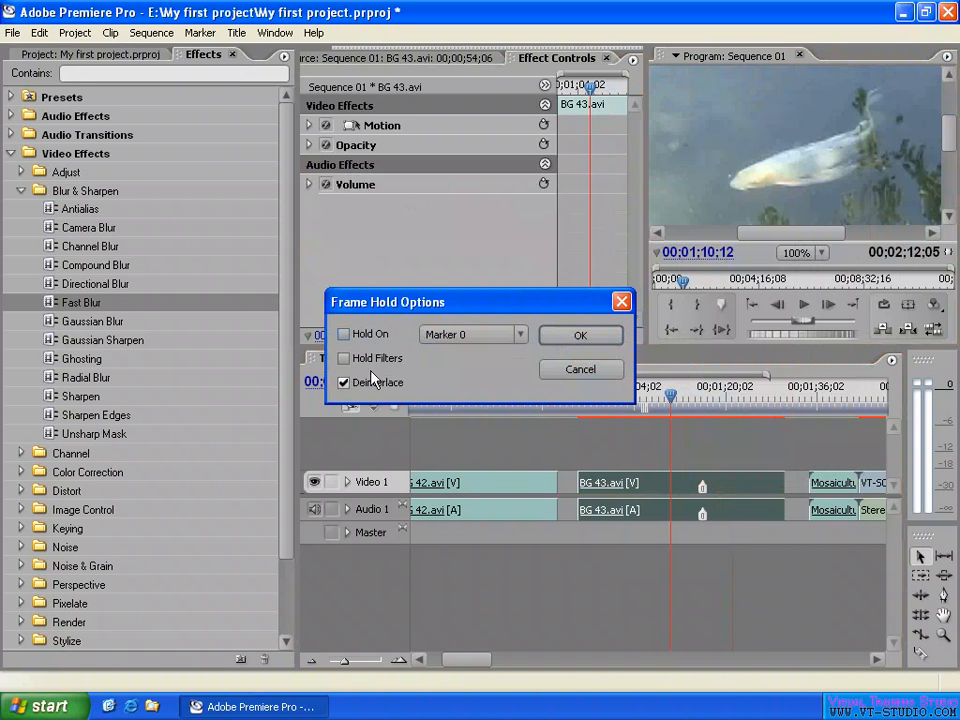
pyautogui.click(580, 335)
pyautogui.moveTo(680, 393); pyautogui.dragTo(728, 394)
pyautogui.click(800, 254)
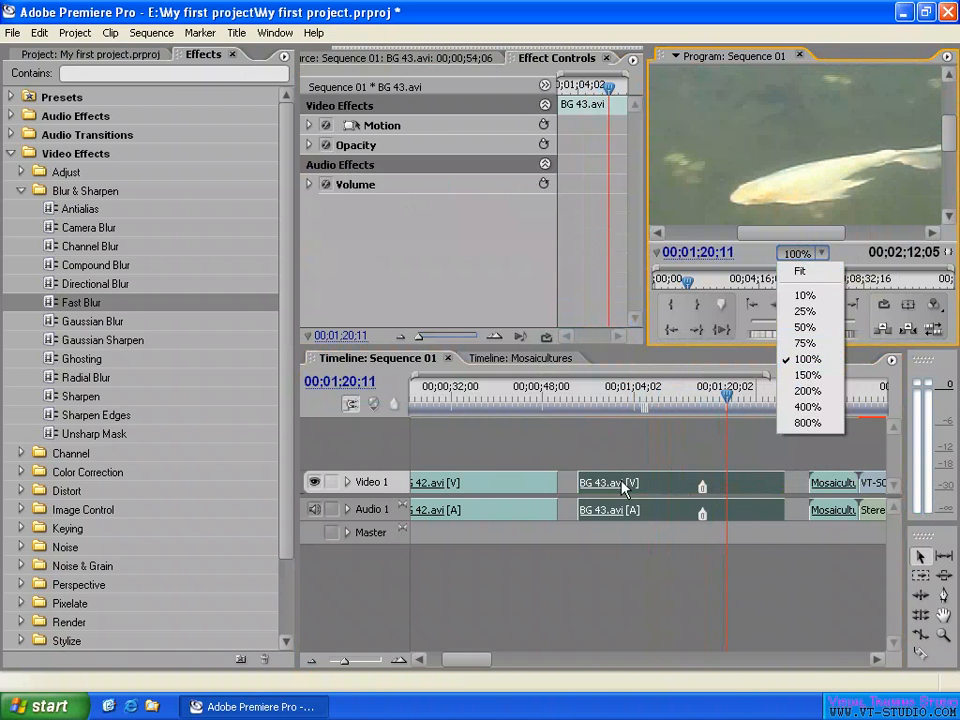
# - Extend both ends of the BG 43.avi clip to close the gaps to the BG 42.avi and Mosaicultures 03.avi clips
pyautogui.click(576, 484)
pyautogui.moveTo(576, 484); pyautogui.dragTo(559, 484)
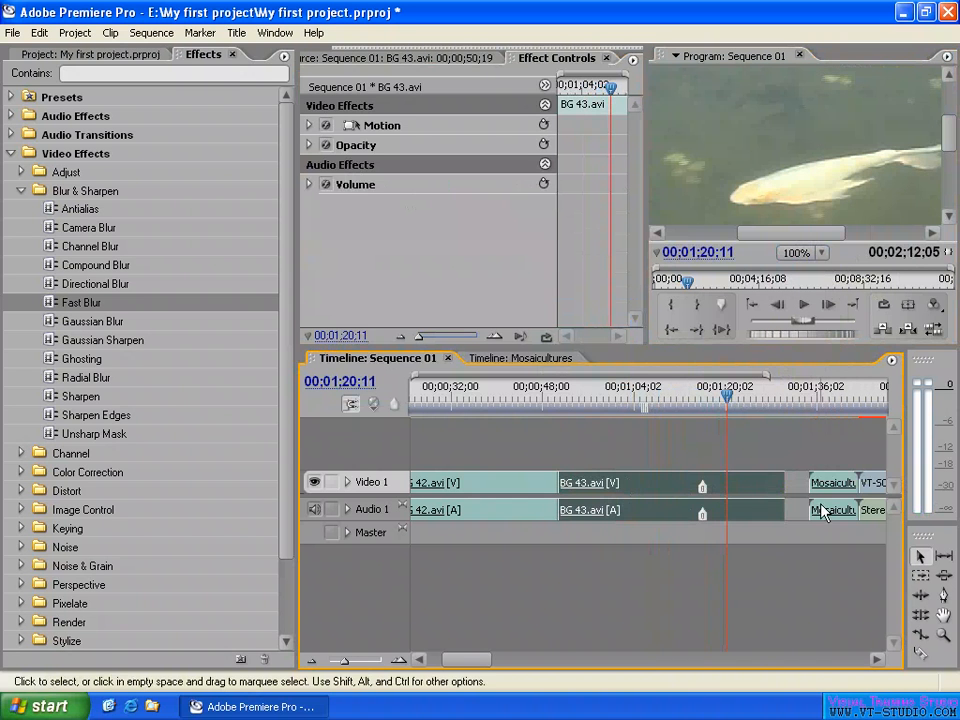
pyautogui.moveTo(783, 484); pyautogui.dragTo(810, 484)
pyautogui.click(835, 440)
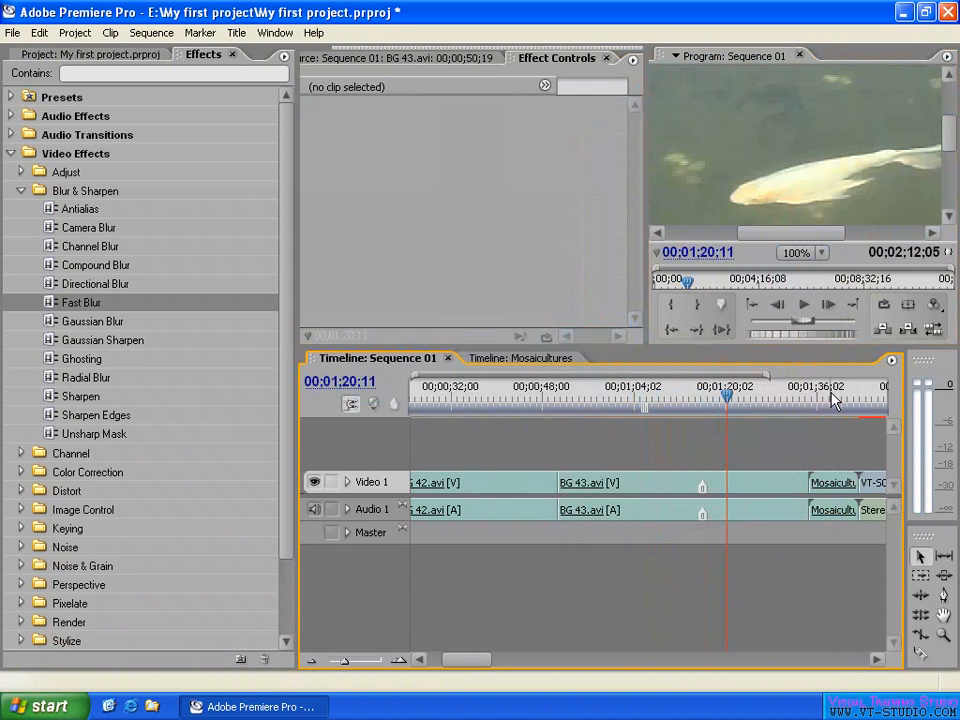
# - Select the Mosaicultures 03.avi clip and examine the interlacing lines on its frame at 00;01;39;03 around the arched structure
pyautogui.click(831, 394)
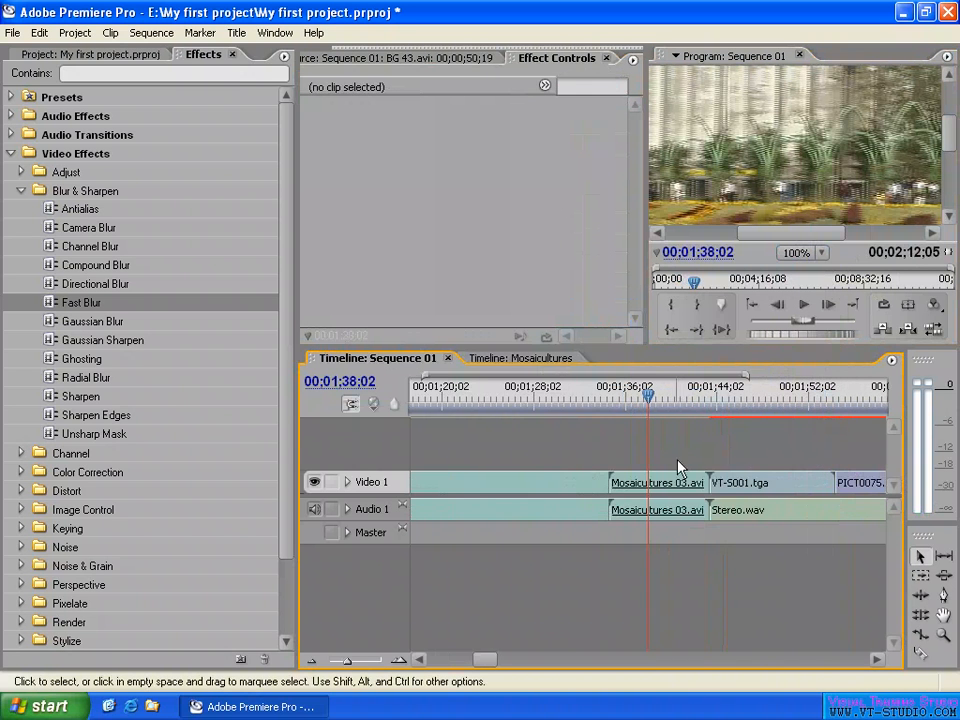
pyautogui.click(681, 481)
pyautogui.click(660, 398)
pyautogui.click(660, 398)
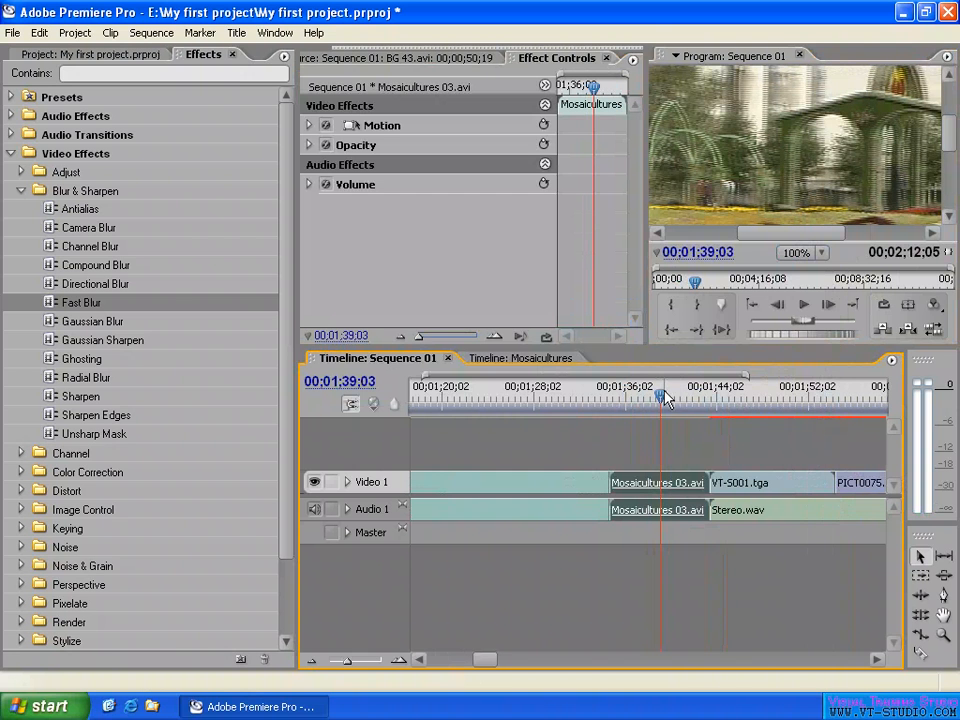
pyautogui.click(953, 135)
pyautogui.moveTo(953, 135); pyautogui.dragTo(953, 127)
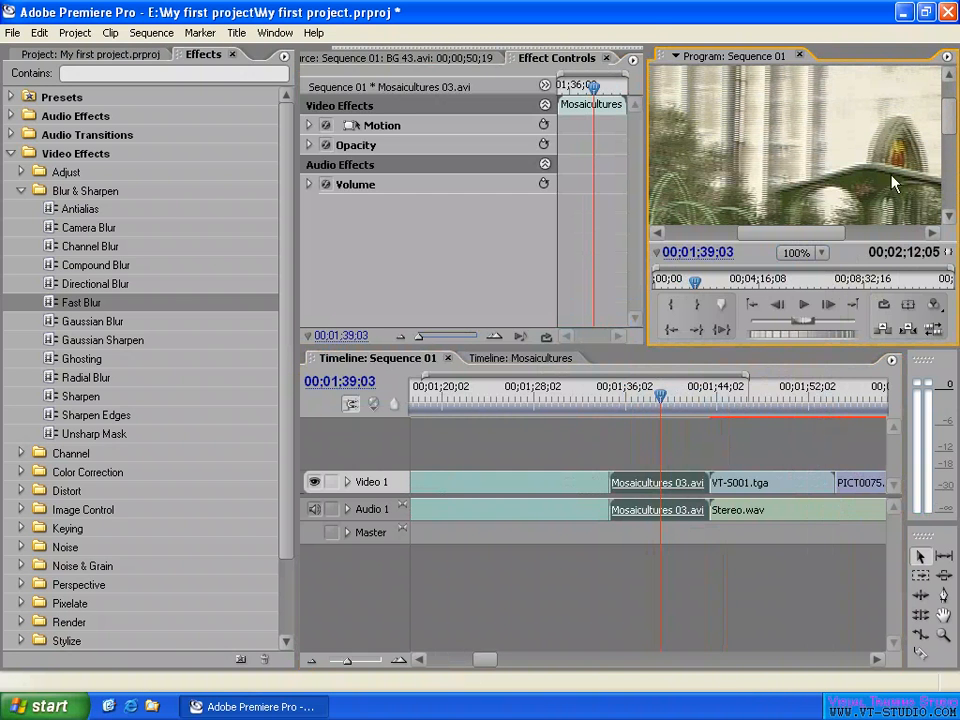
pyautogui.moveTo(791, 231); pyautogui.dragTo(806, 232)
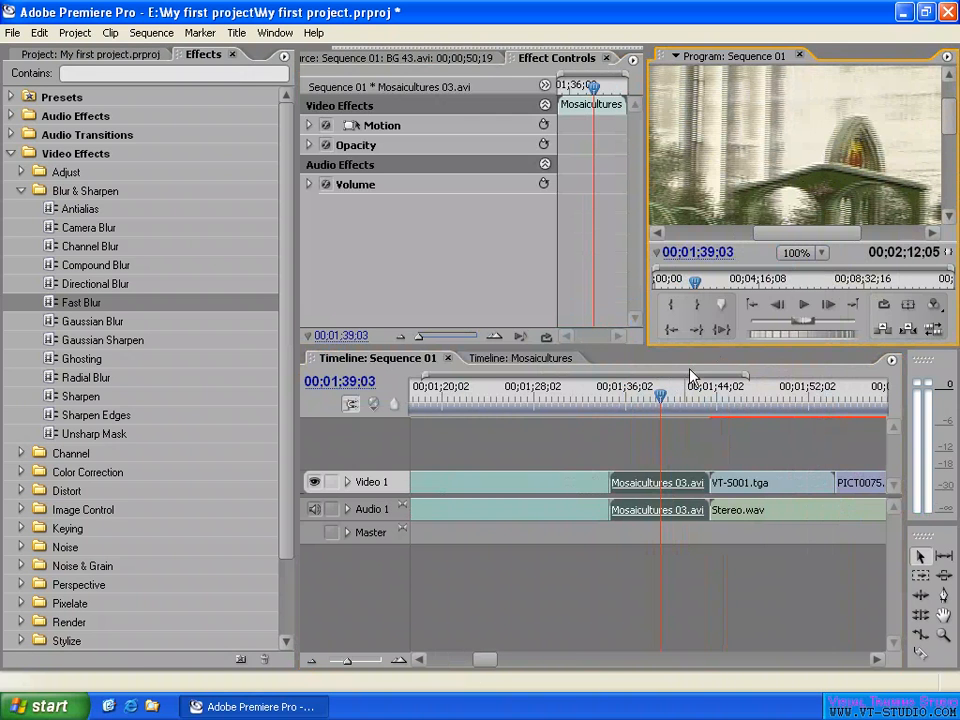
pyautogui.rightClick(661, 487)
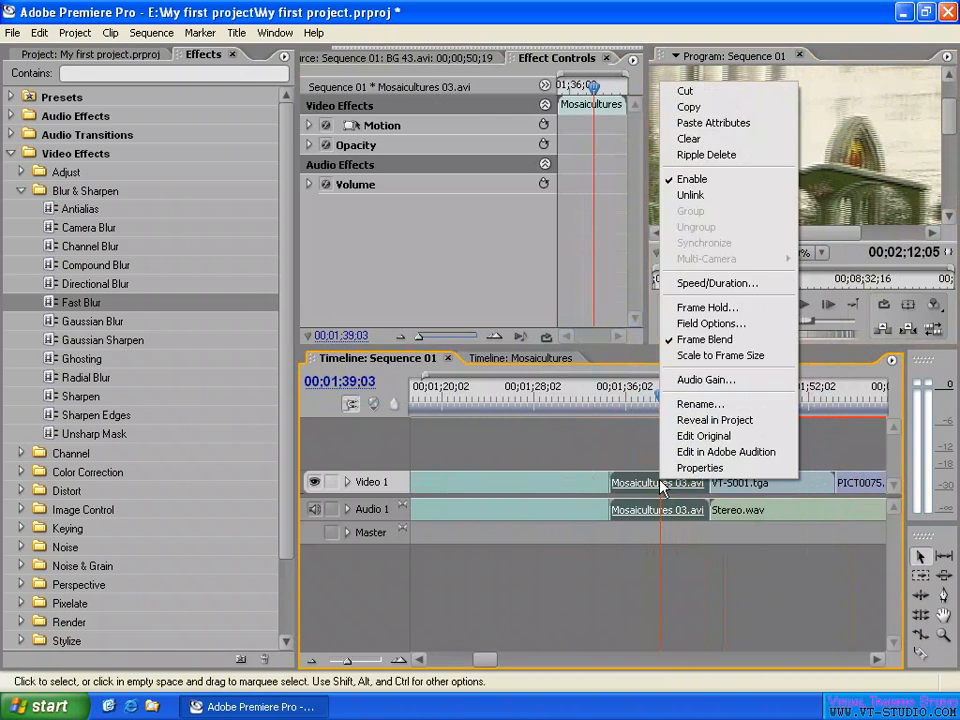
pyautogui.click(718, 307)
pyautogui.click(366, 336)
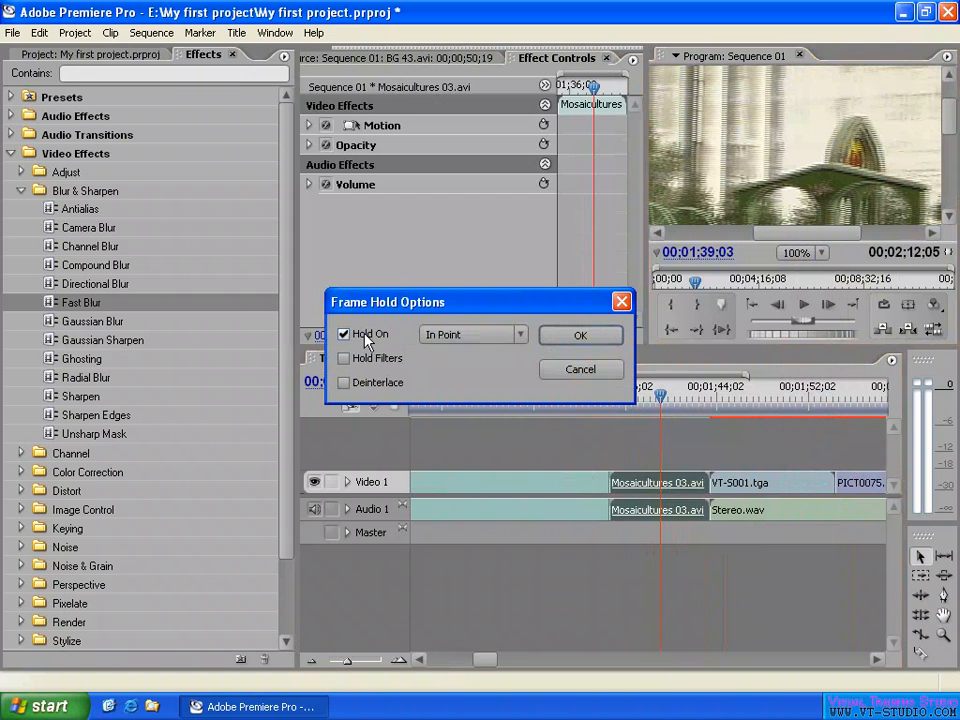
pyautogui.click(470, 335)
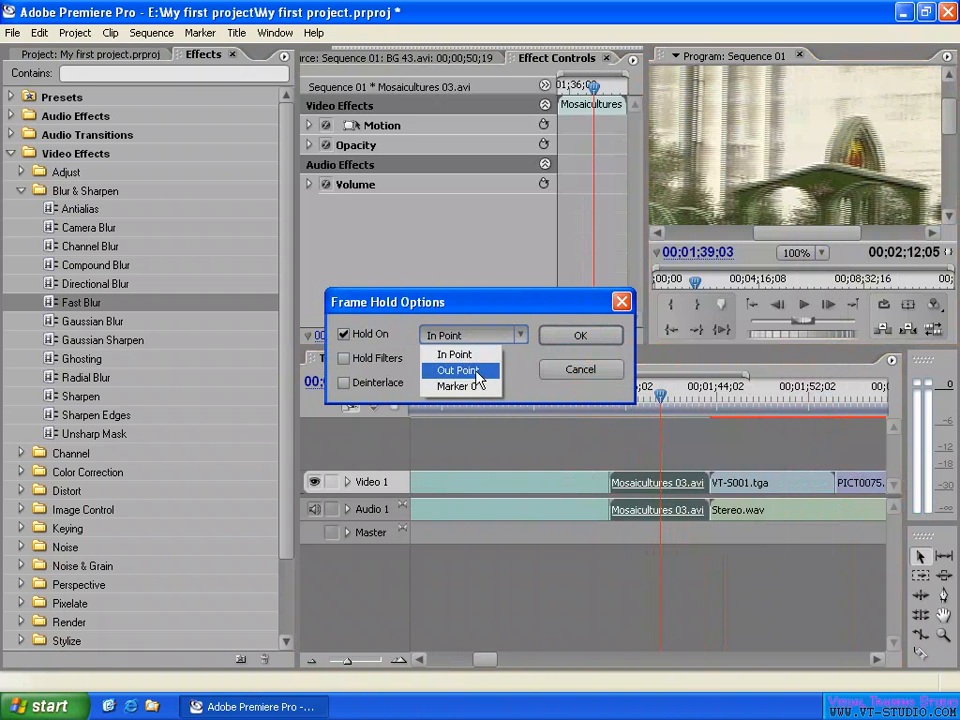
pyautogui.click(580, 378)
pyautogui.click(581, 374)
# - Set the Mosaicultures 03.avi clip's Field Options to Always Deinterlace with the playhead at 00;01;40;10
pyautogui.moveTo(638, 403); pyautogui.dragTo(675, 401)
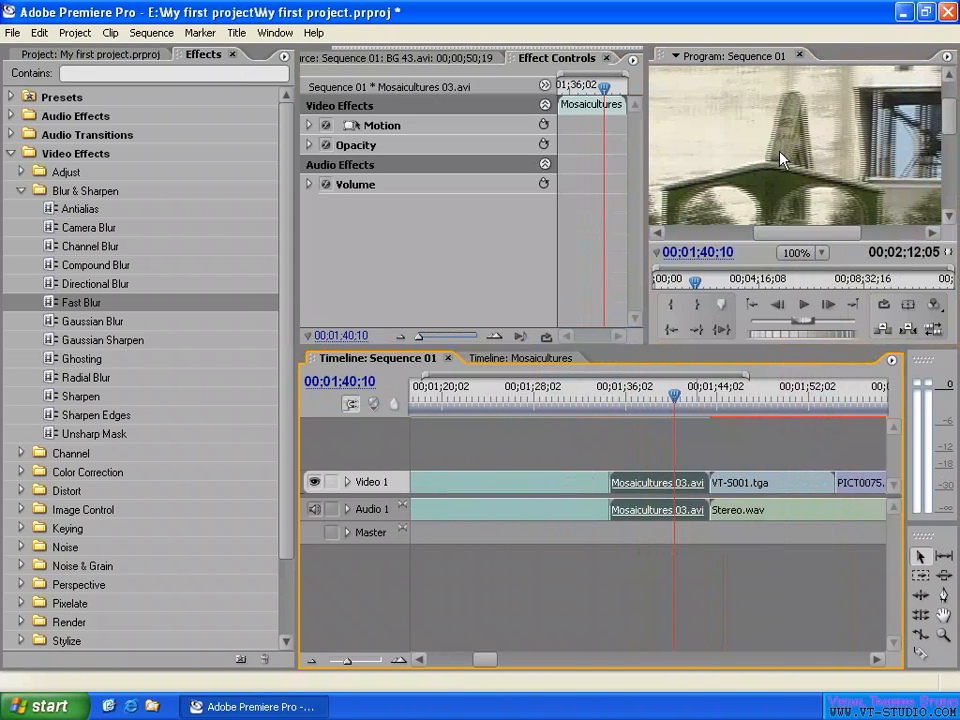
pyautogui.rightClick(665, 486)
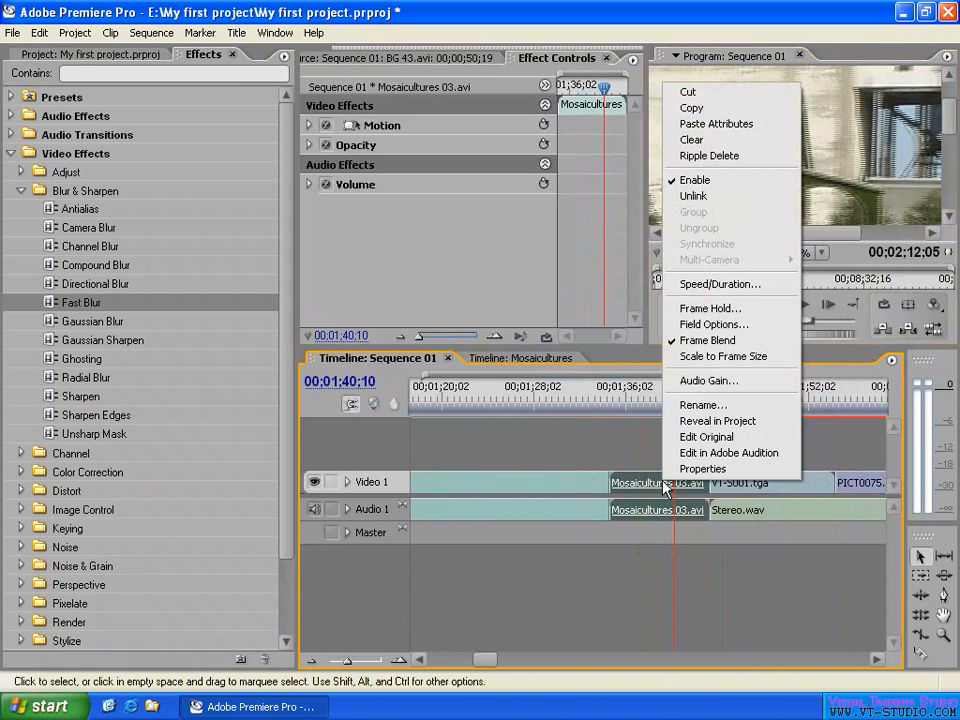
pyautogui.click(729, 332)
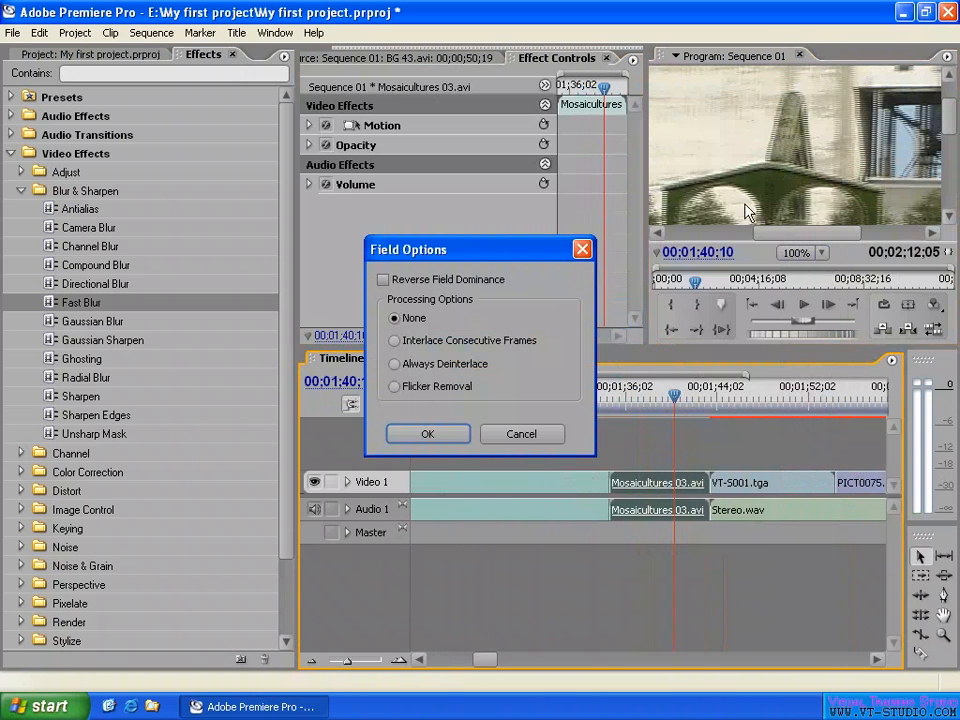
pyautogui.click(430, 365)
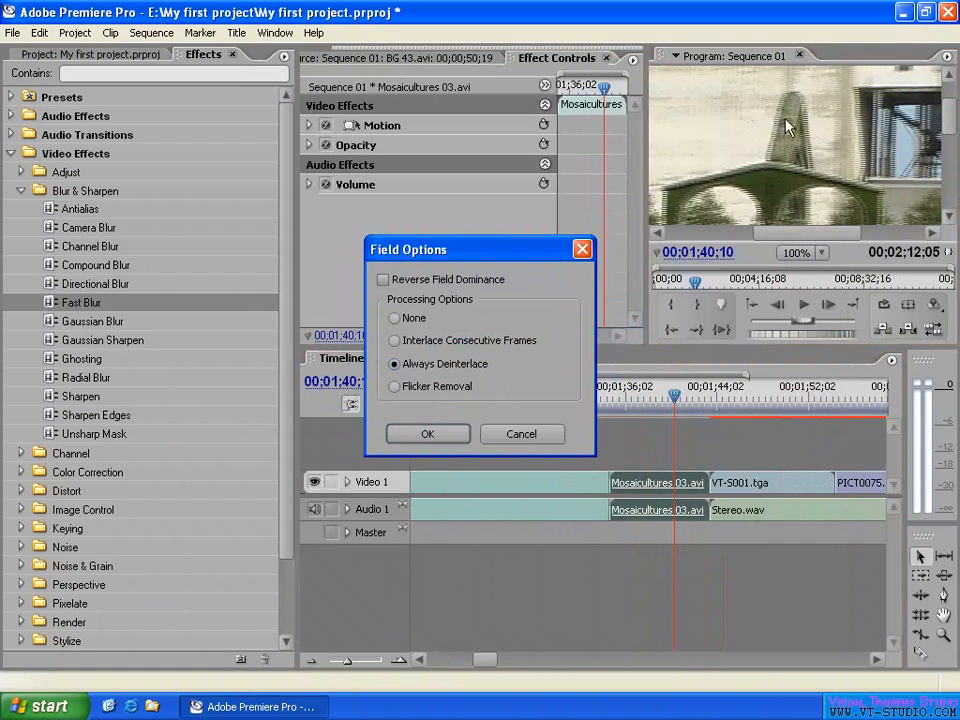
pyautogui.click(429, 438)
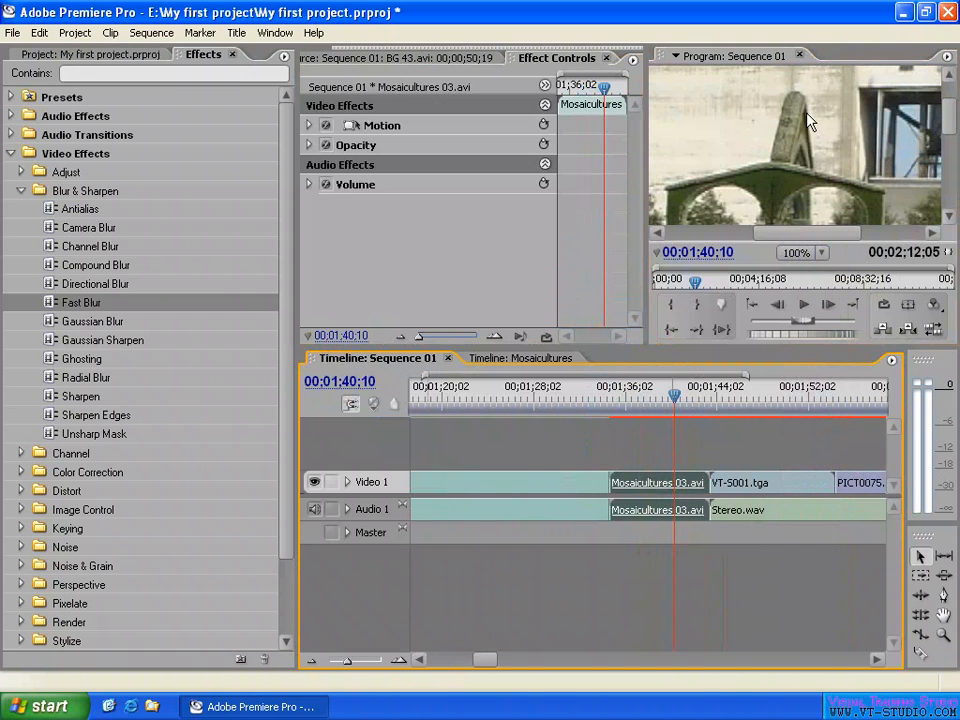
# - Set the Mosaicultures 03.avi clip's field processing option to None
pyautogui.rightClick(674, 484)
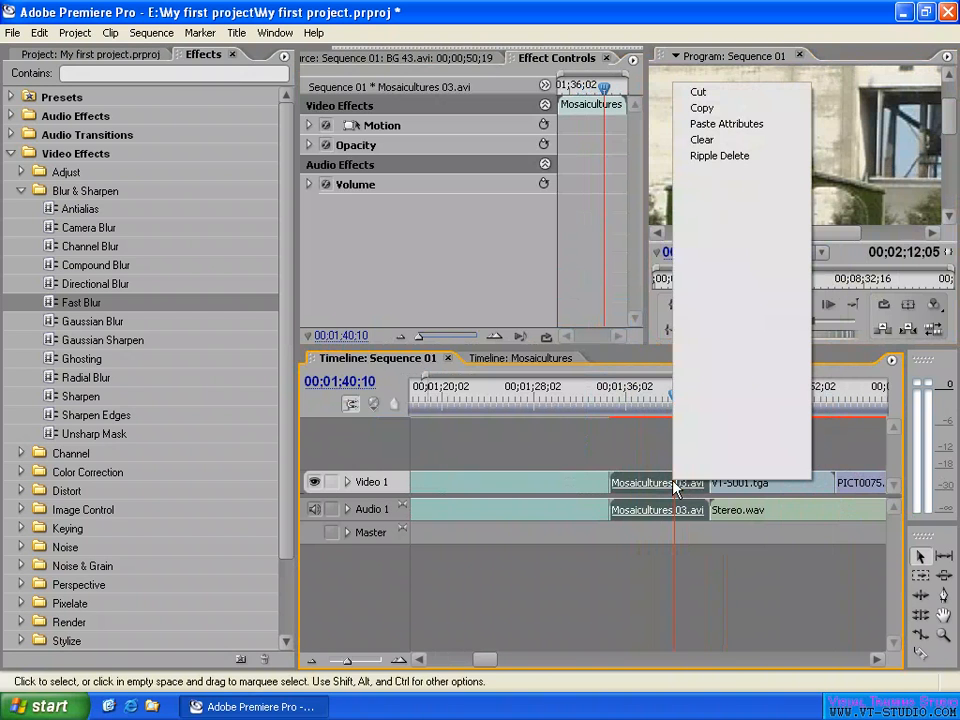
pyautogui.click(735, 326)
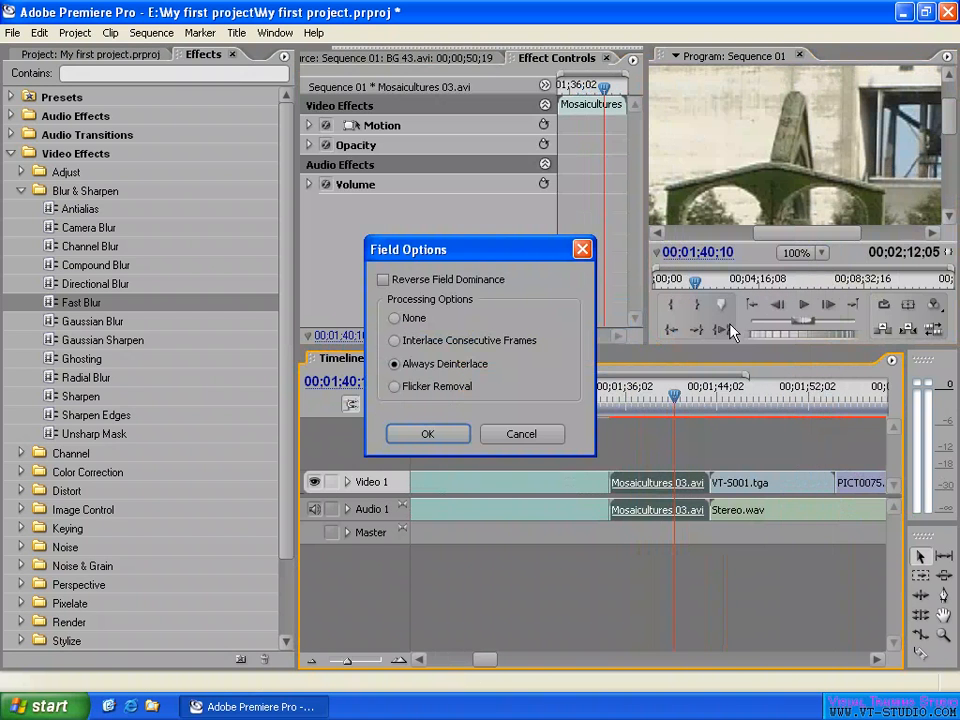
pyautogui.click(425, 345)
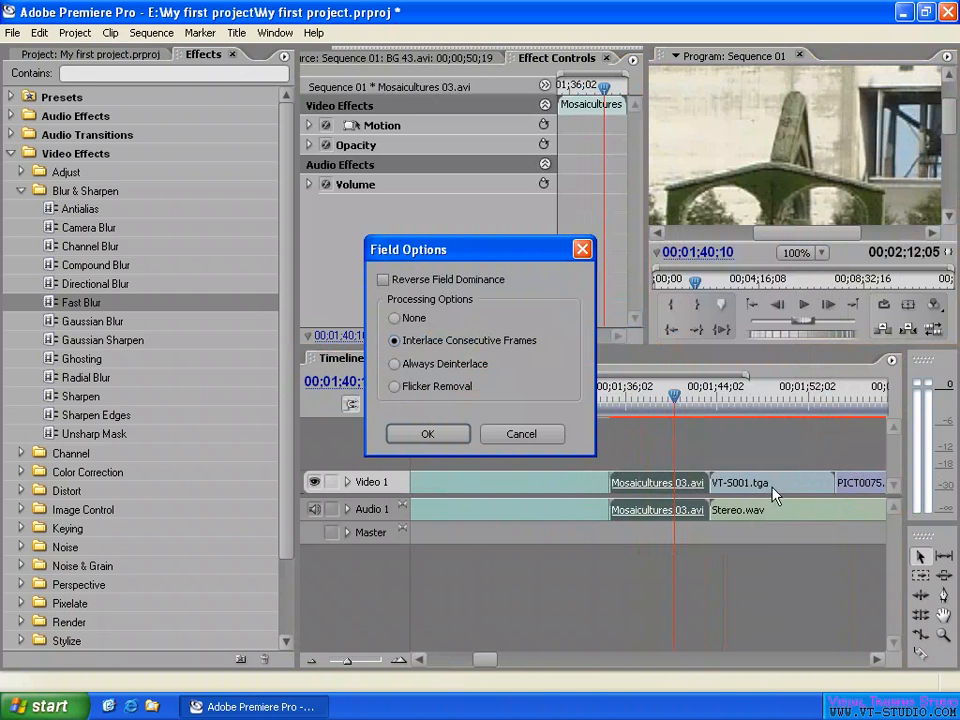
pyautogui.click(412, 319)
pyautogui.click(428, 438)
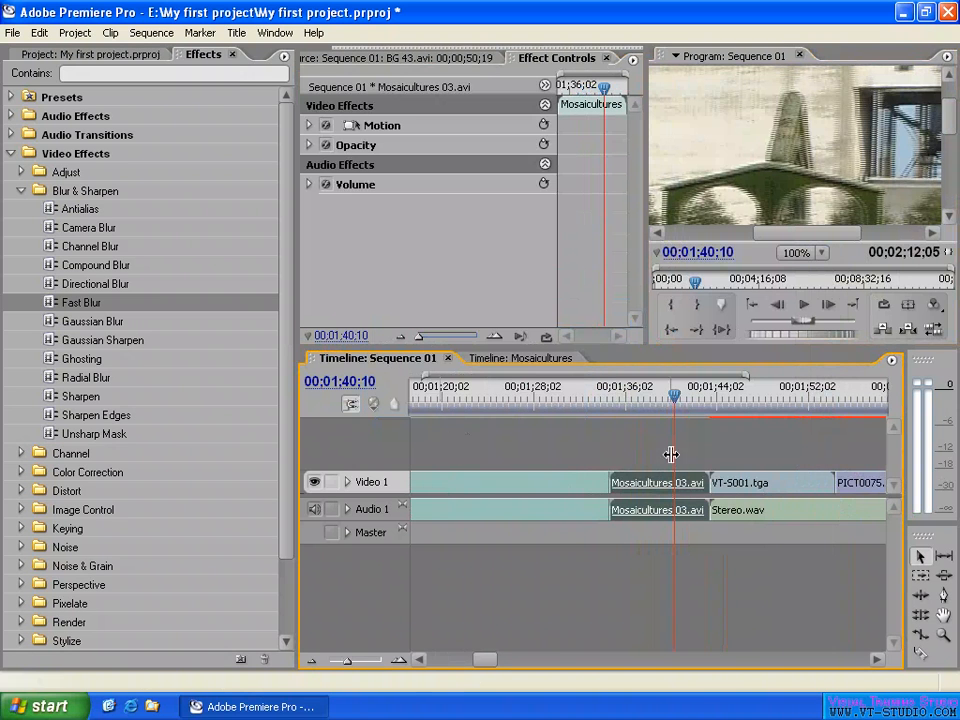
# - Apply Interlace Consecutive Frames to the VT-S001.tga clip and compare its spheres at 00;01;46;26 and 00;01;47;23
pyautogui.click(767, 400)
pyautogui.click(776, 484)
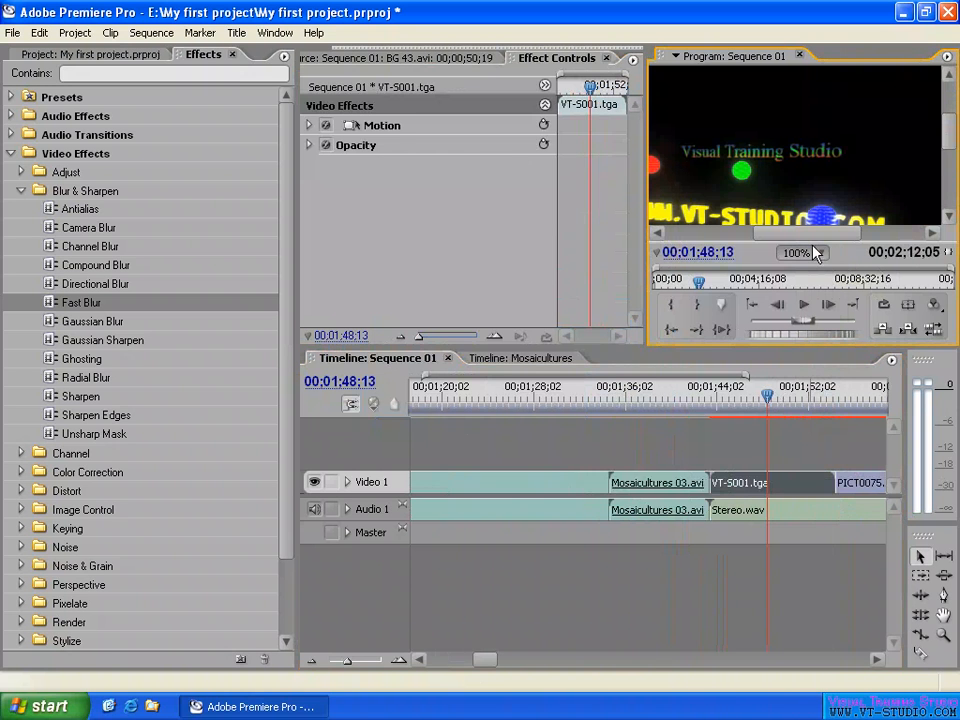
pyautogui.moveTo(767, 392); pyautogui.dragTo(750, 397)
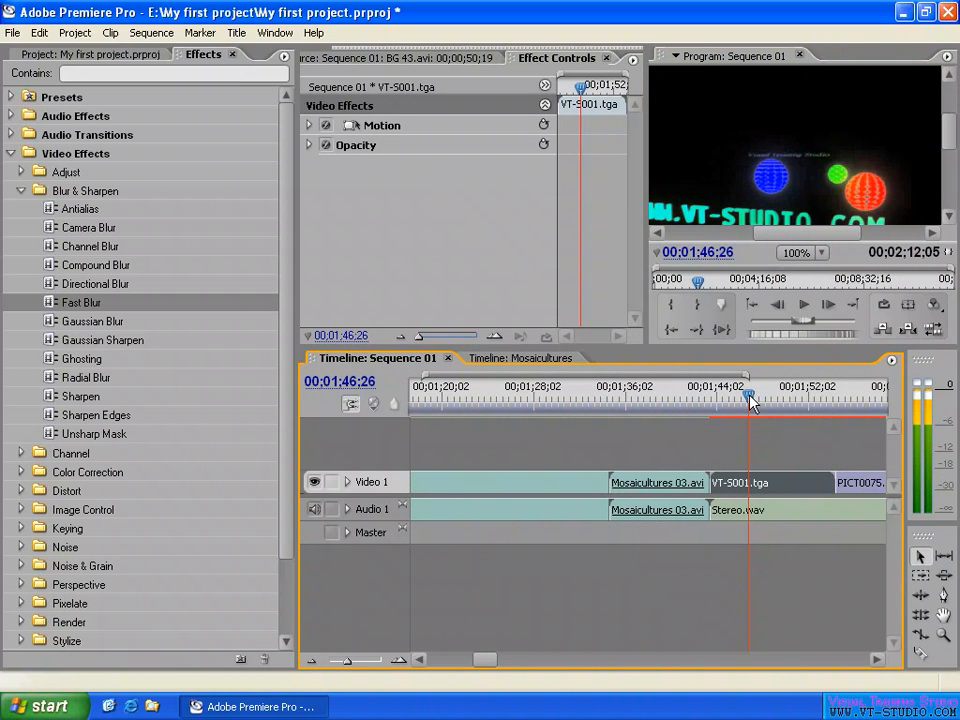
pyautogui.click(838, 165)
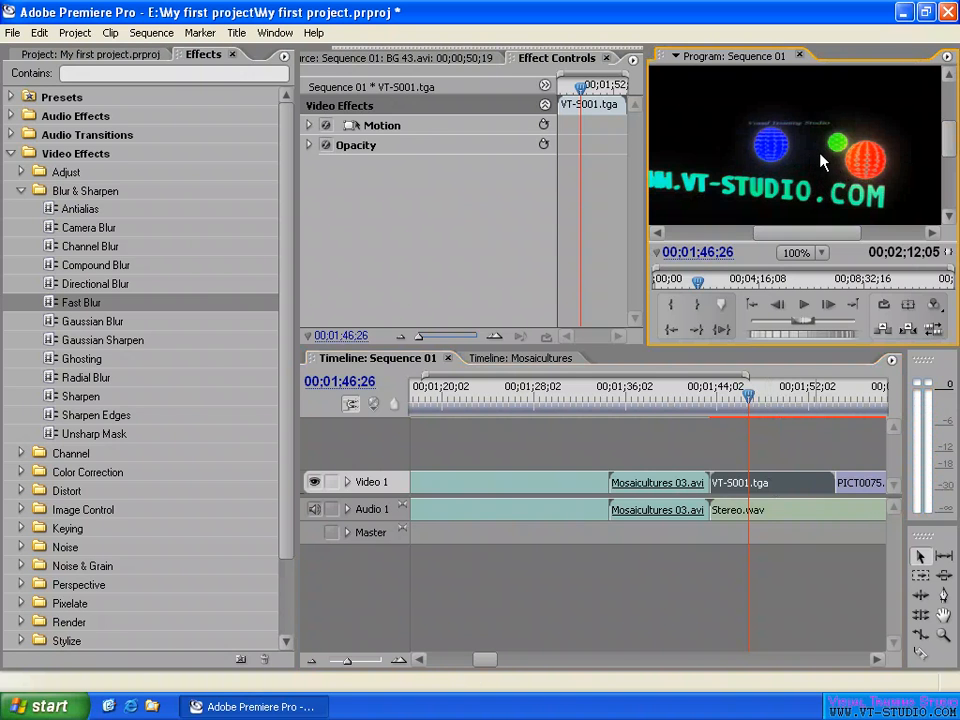
pyautogui.rightClick(789, 490)
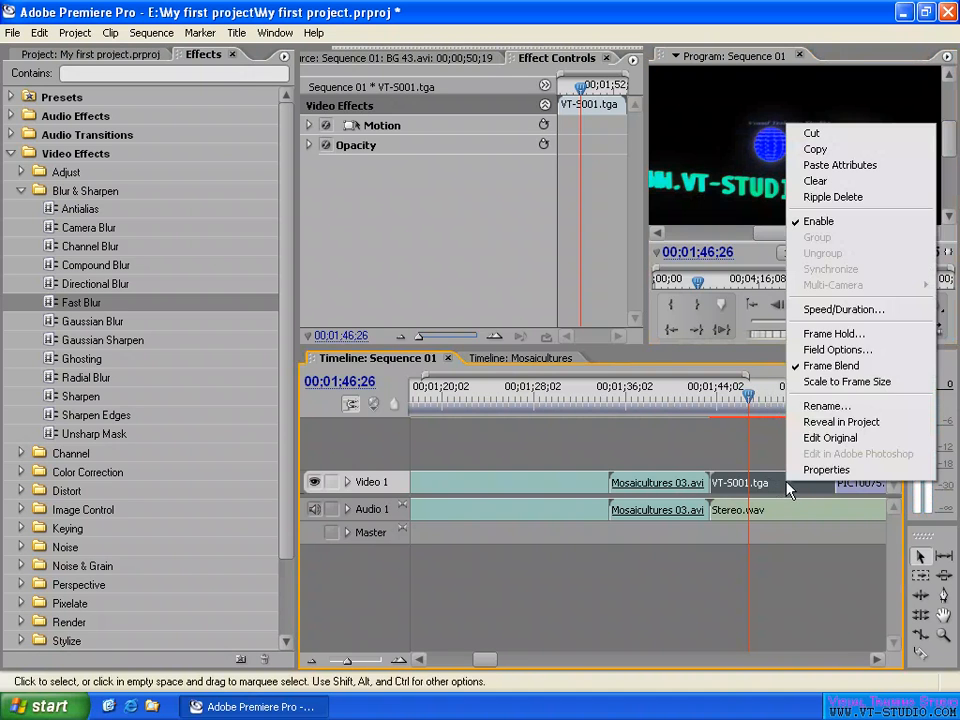
pyautogui.click(836, 350)
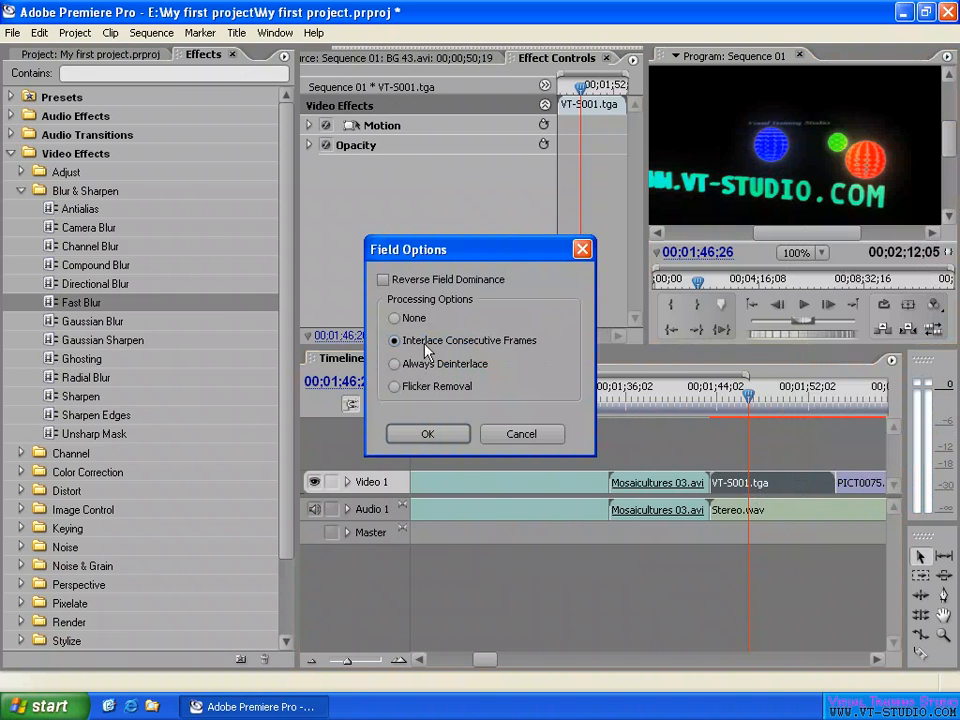
pyautogui.click(437, 436)
pyautogui.moveTo(549, 249); pyautogui.dragTo(673, 100)
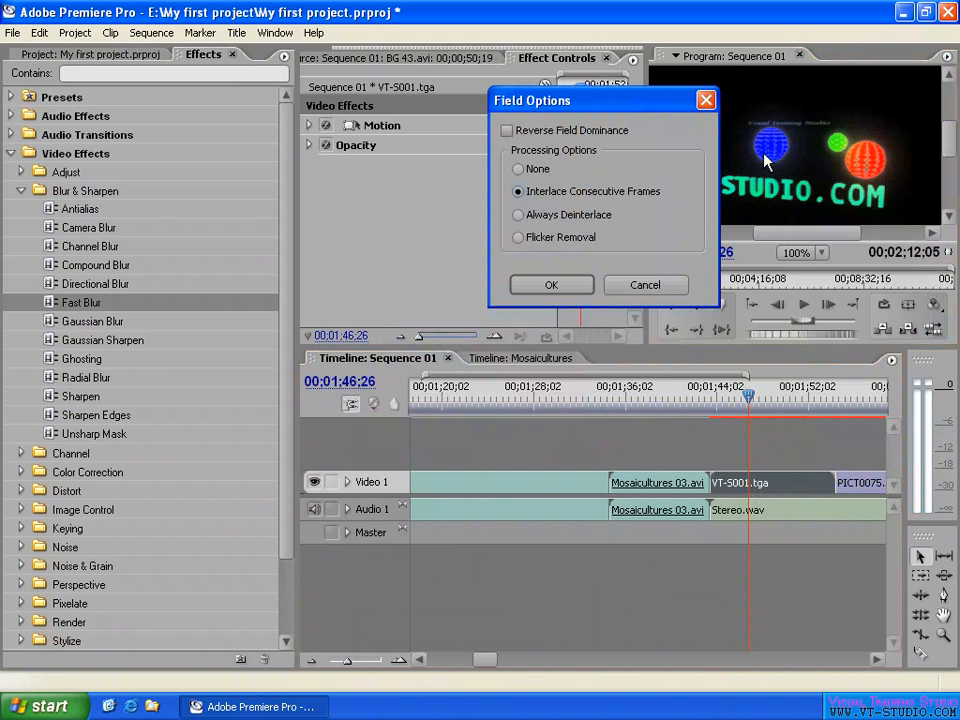
pyautogui.click(569, 287)
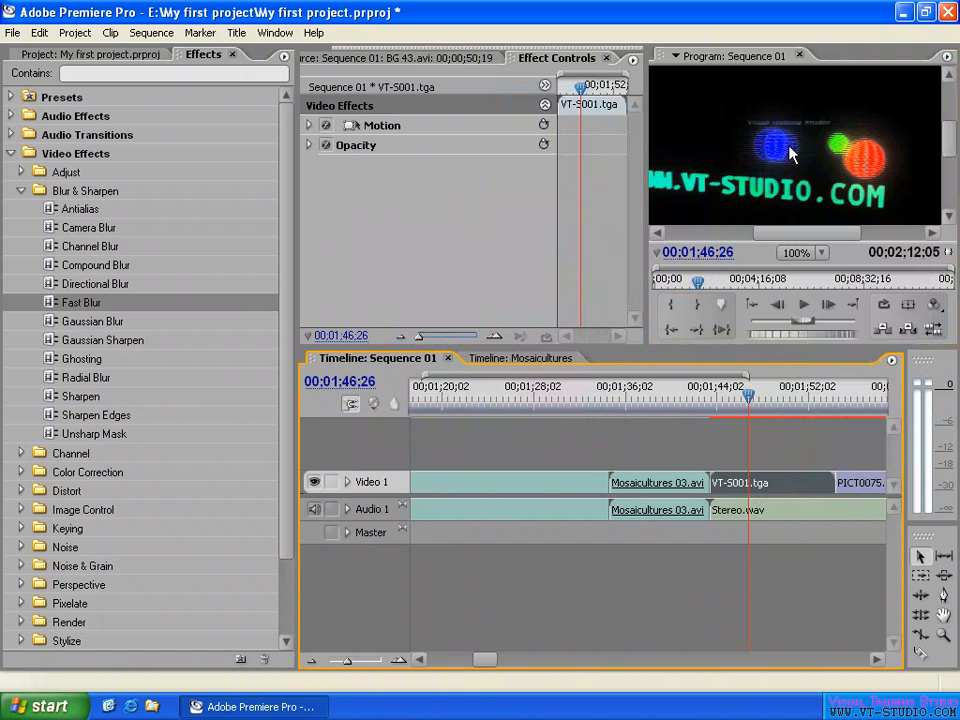
pyautogui.moveTo(748, 396); pyautogui.dragTo(760, 397)
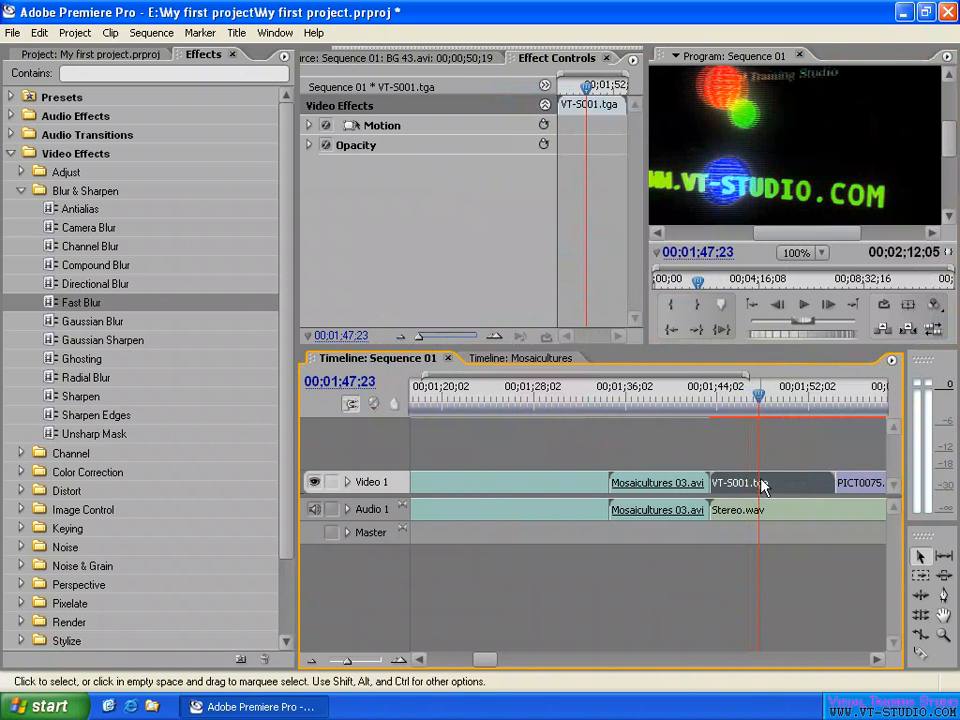
# - Set the VT-S001.tga clip's field processing option to None and deselect the clip
pyautogui.rightClick(761, 484)
pyautogui.click(812, 347)
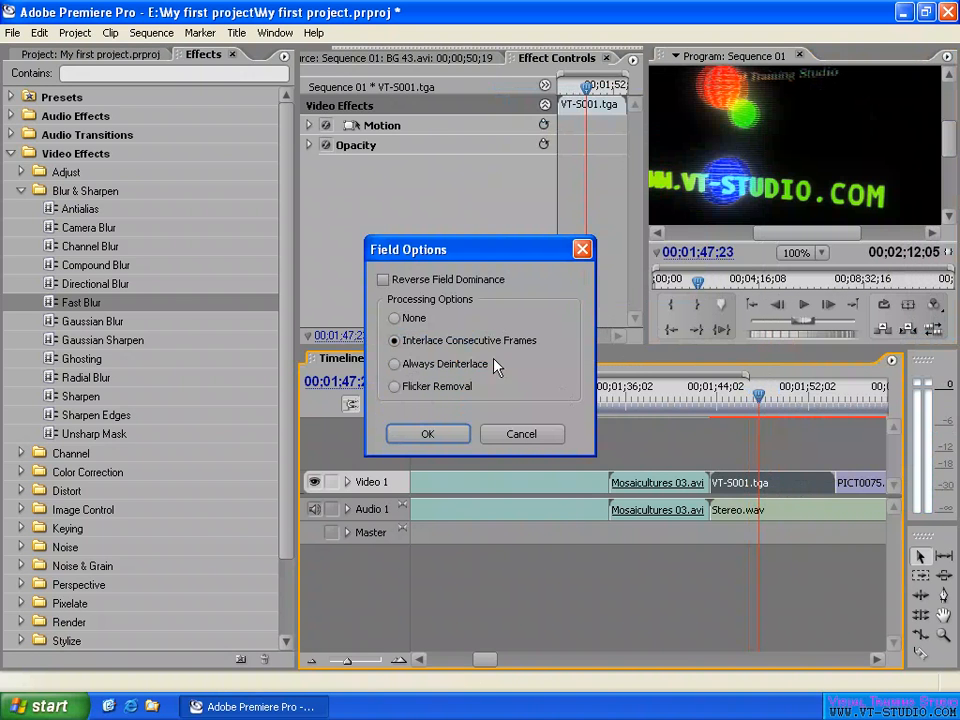
pyautogui.click(410, 320)
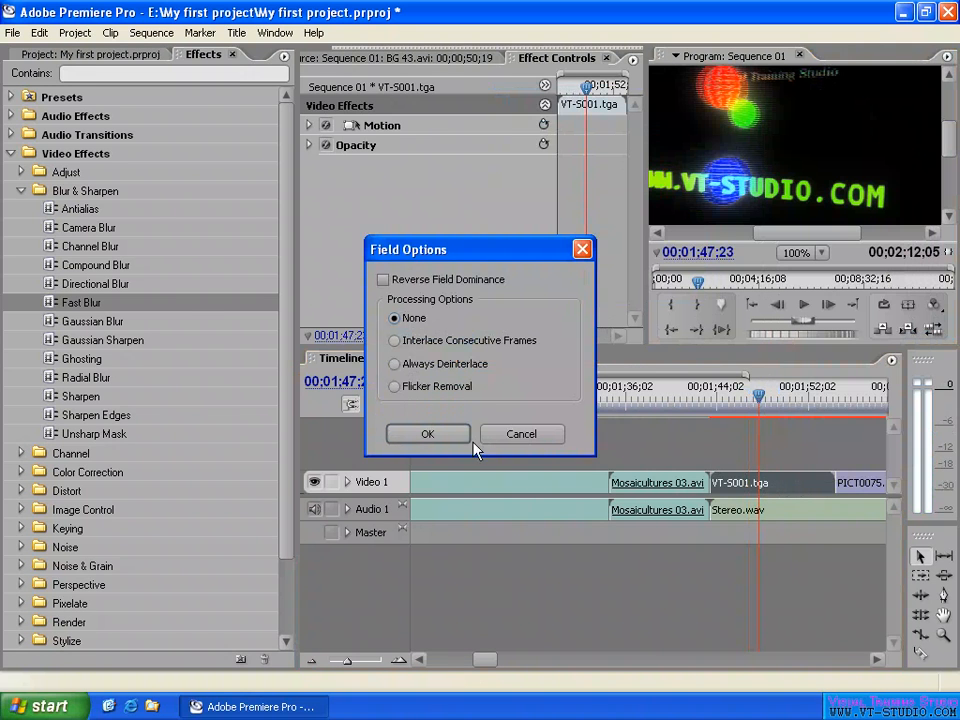
pyautogui.click(437, 436)
pyautogui.click(810, 454)
# - Select the Field Options.PSD clip and examine its frame at 00;02;08;09, first fitted to the monitor and again at 100% magnification
pyautogui.click(838, 397)
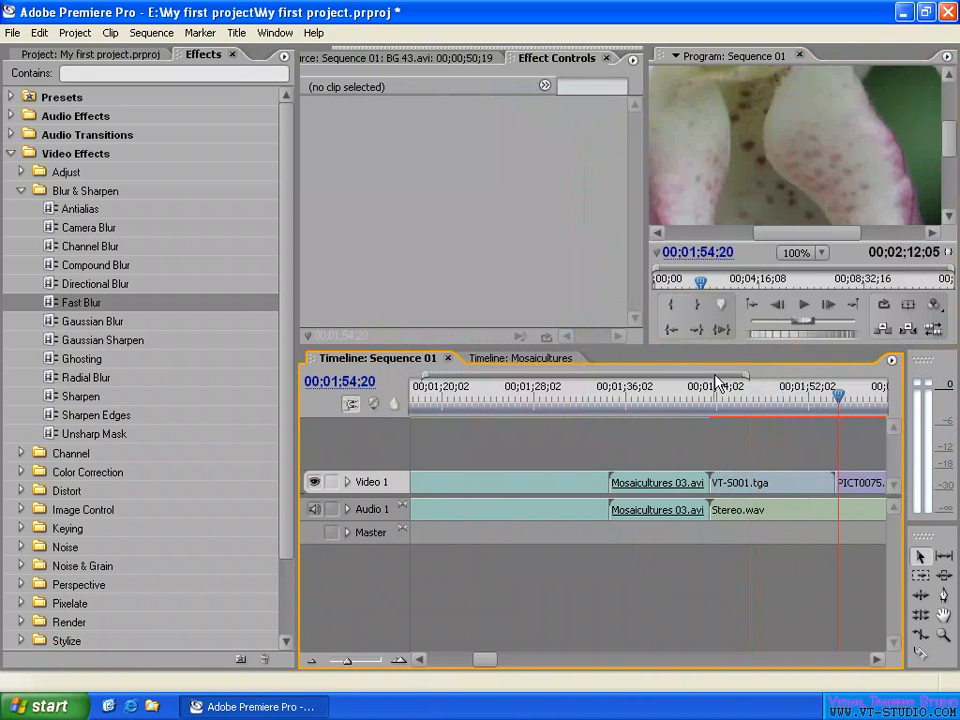
pyautogui.press('-')
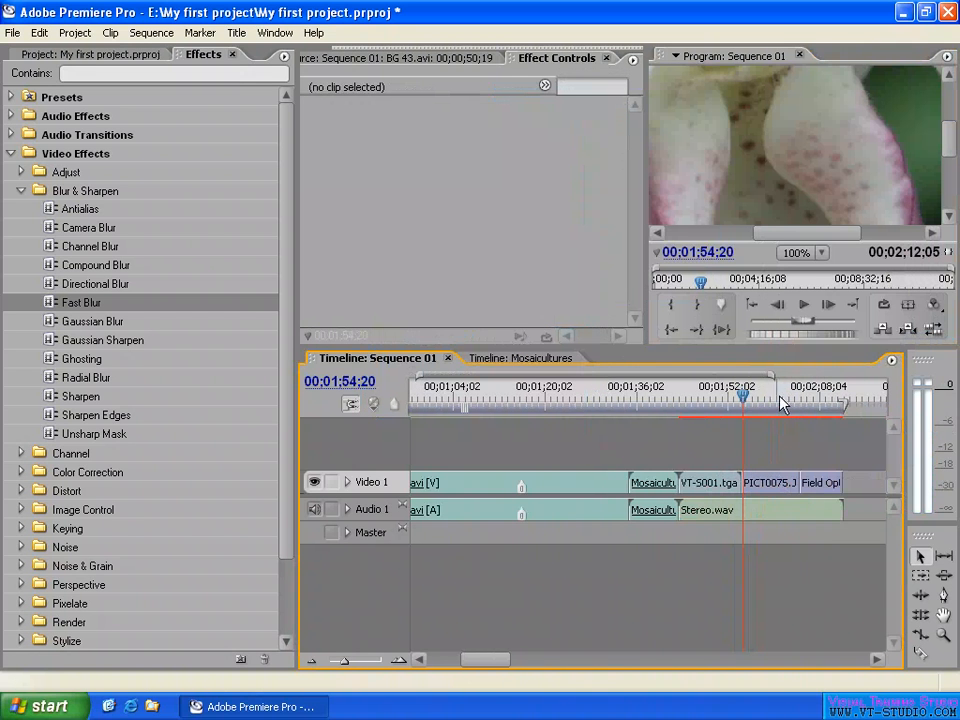
pyautogui.click(773, 397)
pyautogui.click(817, 400)
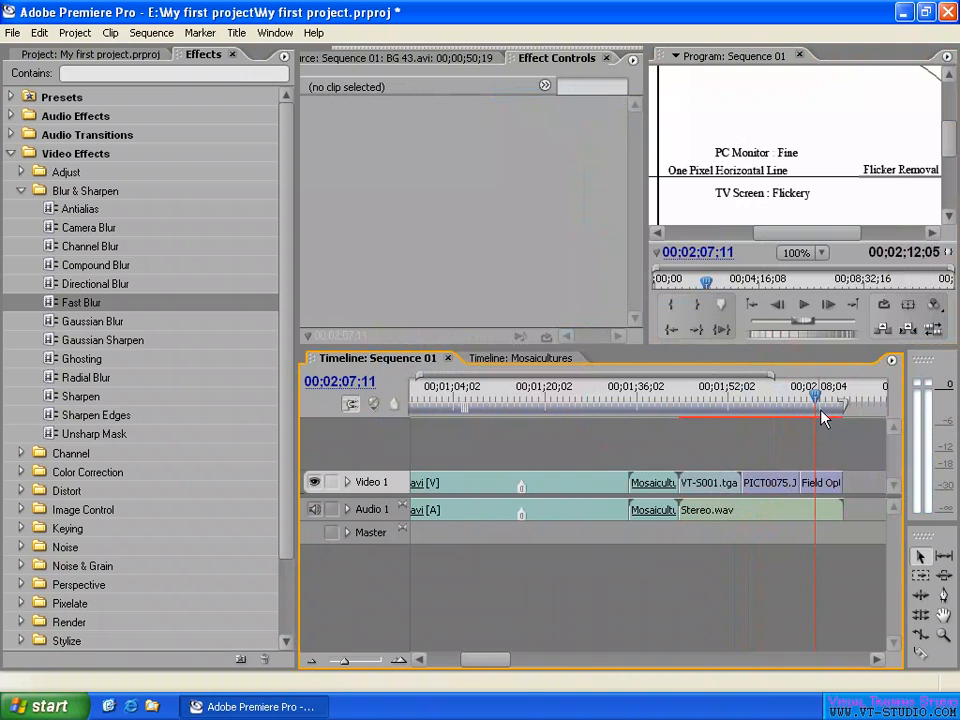
pyautogui.press('=')
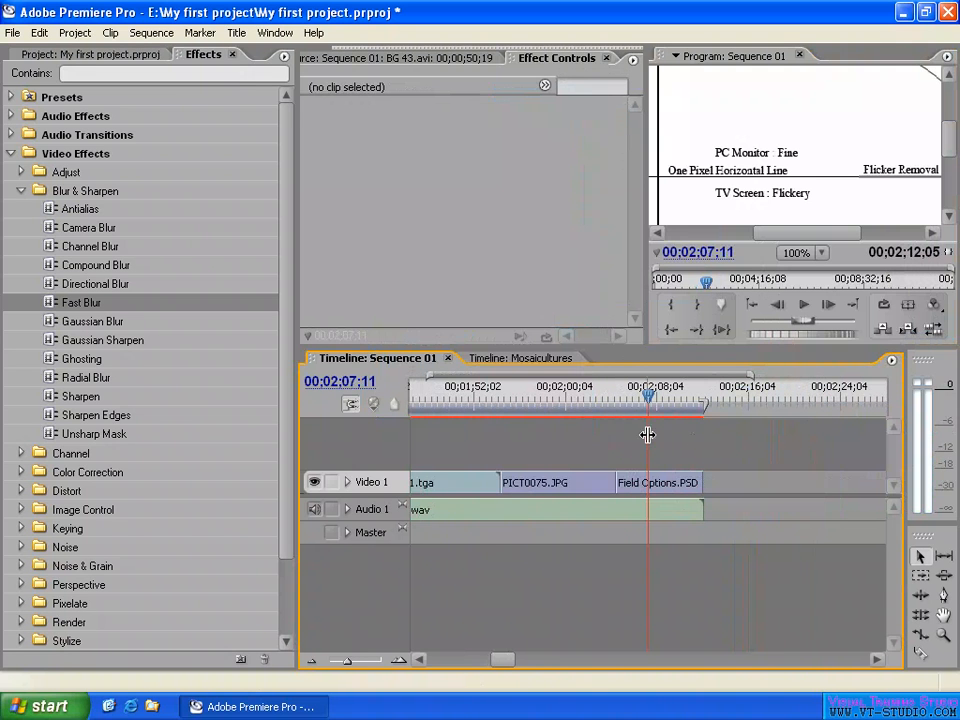
pyautogui.click(657, 485)
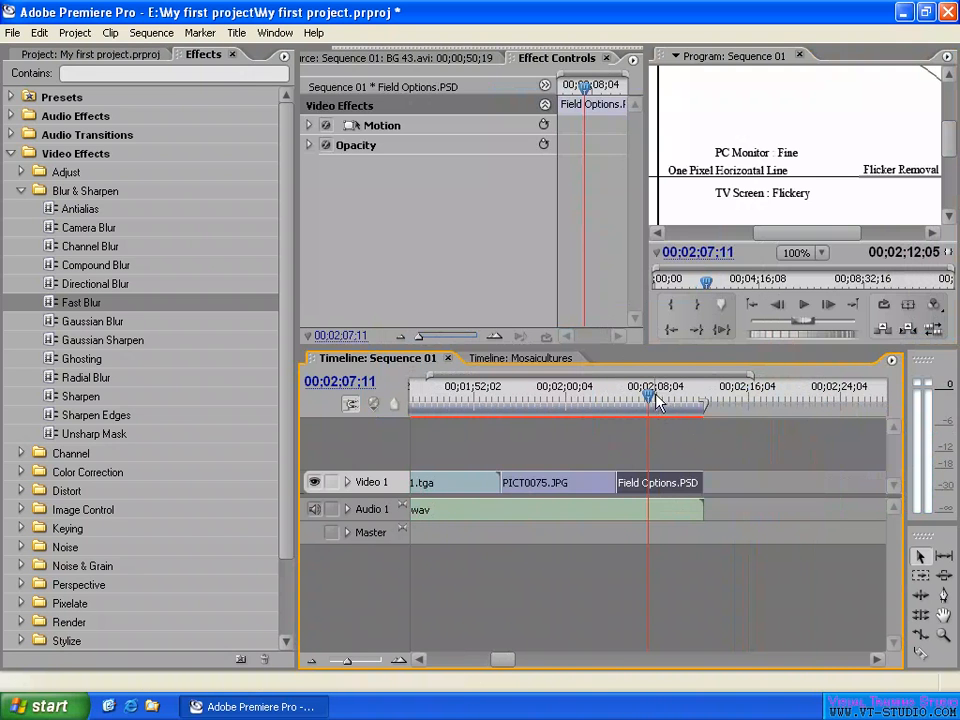
pyautogui.moveTo(654, 394); pyautogui.dragTo(658, 394)
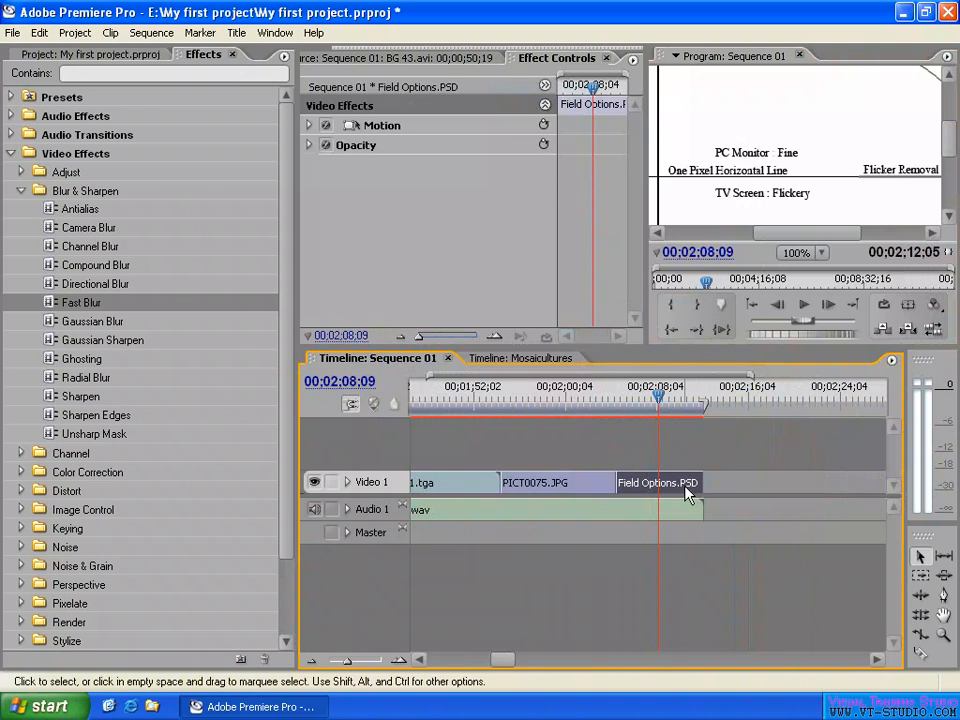
pyautogui.click(800, 253)
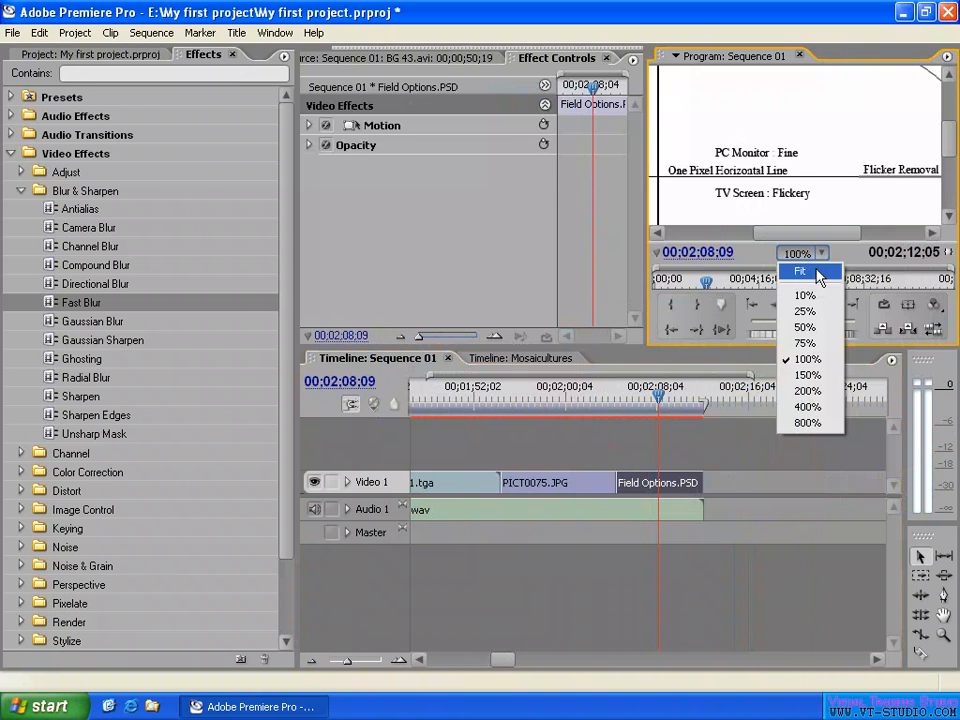
pyautogui.click(797, 270)
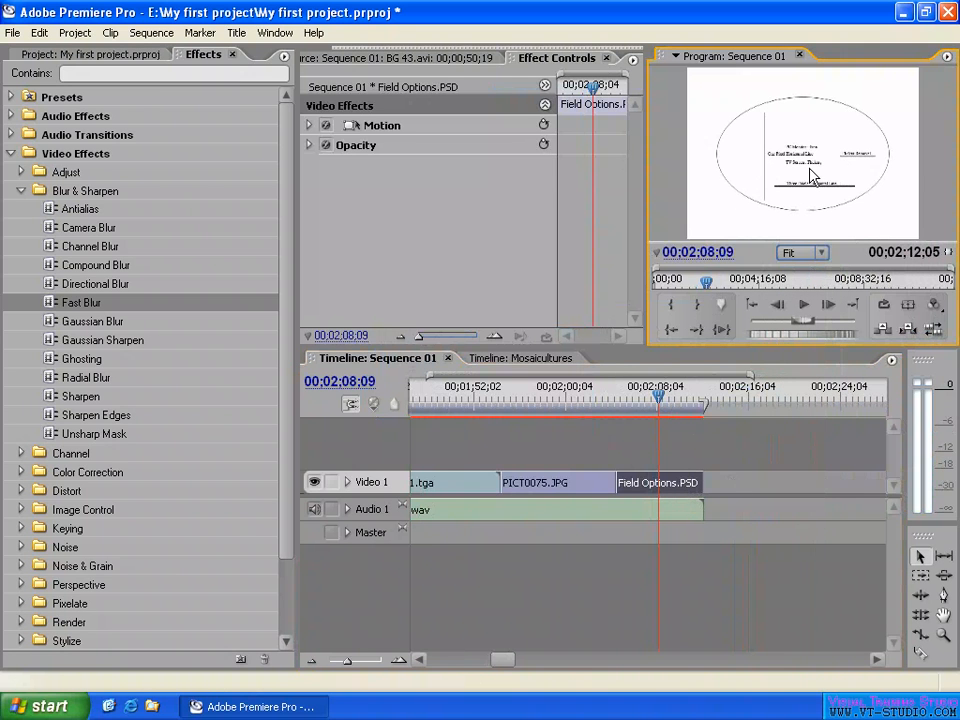
pyautogui.click(800, 253)
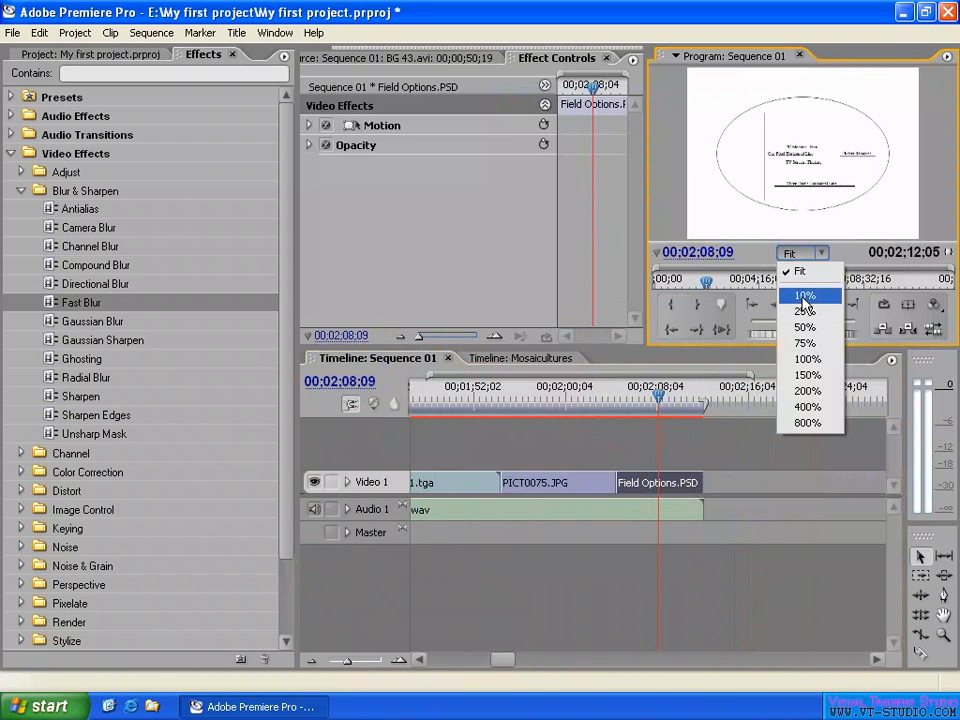
pyautogui.click(808, 359)
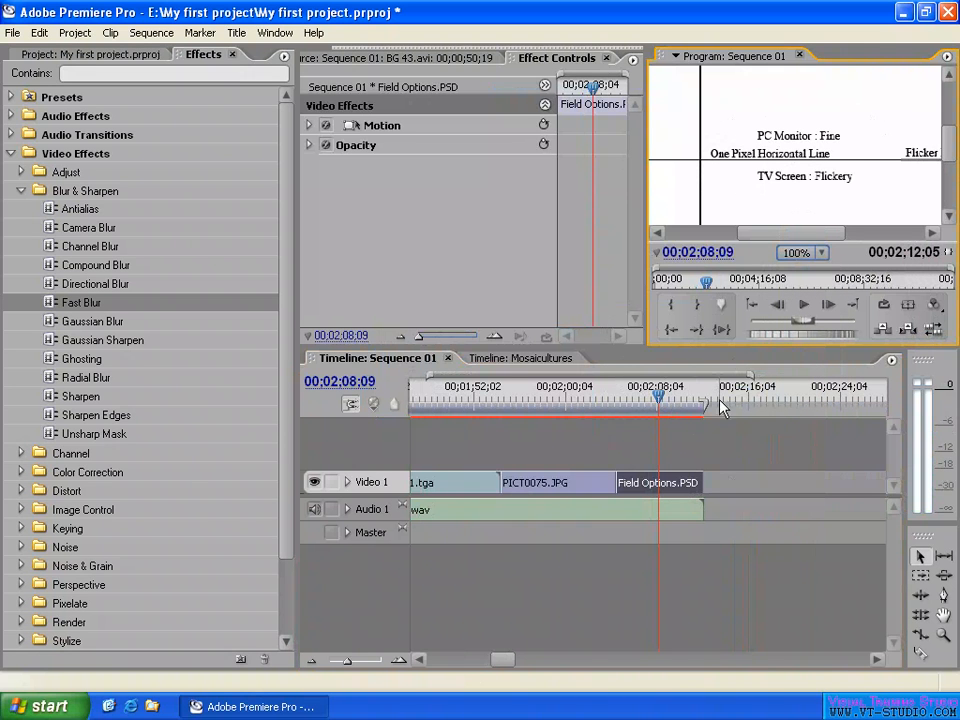
pyautogui.rightClick(667, 482)
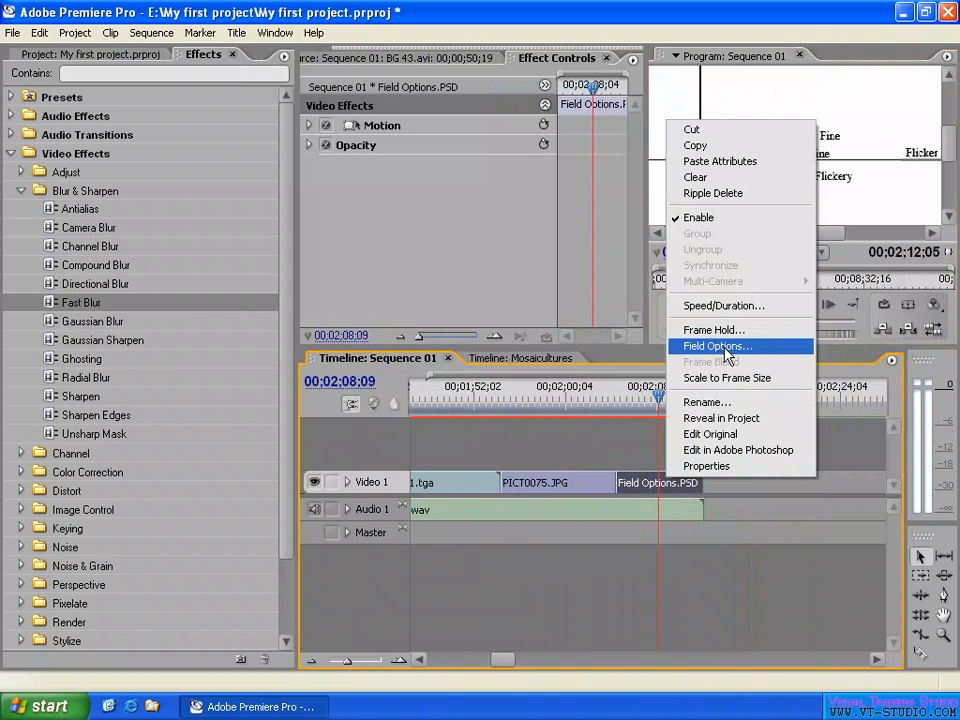
pyautogui.click(729, 347)
pyautogui.click(455, 390)
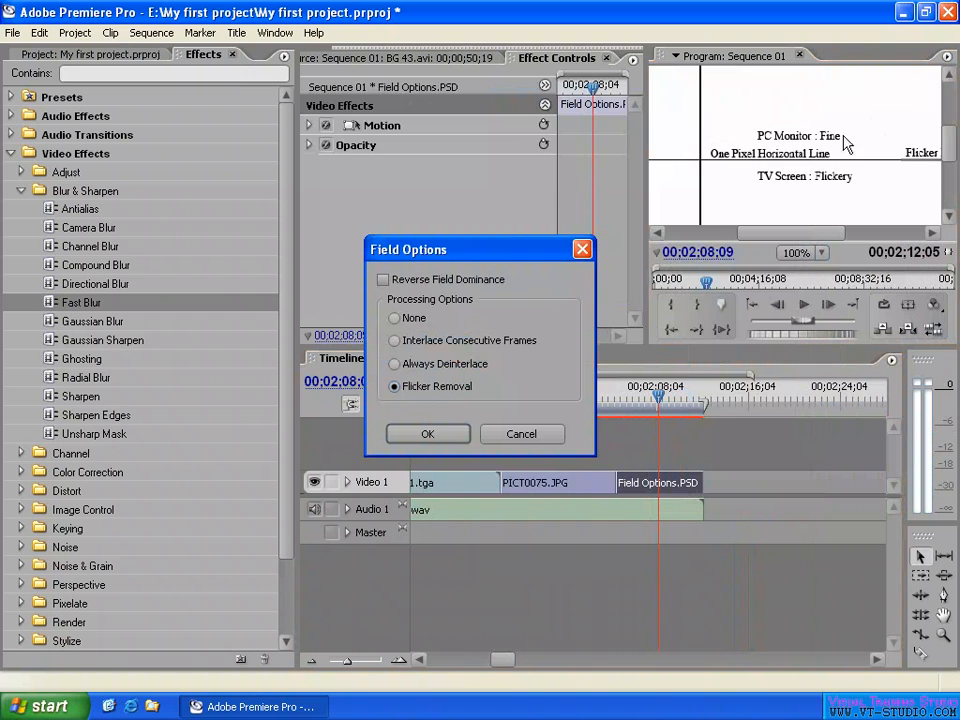
pyautogui.click(537, 438)
# - View the one-pixel and three-pixel horizontal lines of the Field Options.PSD clip at 00;02;08;29
pyautogui.moveTo(953, 156); pyautogui.dragTo(953, 172)
pyautogui.click(667, 397)
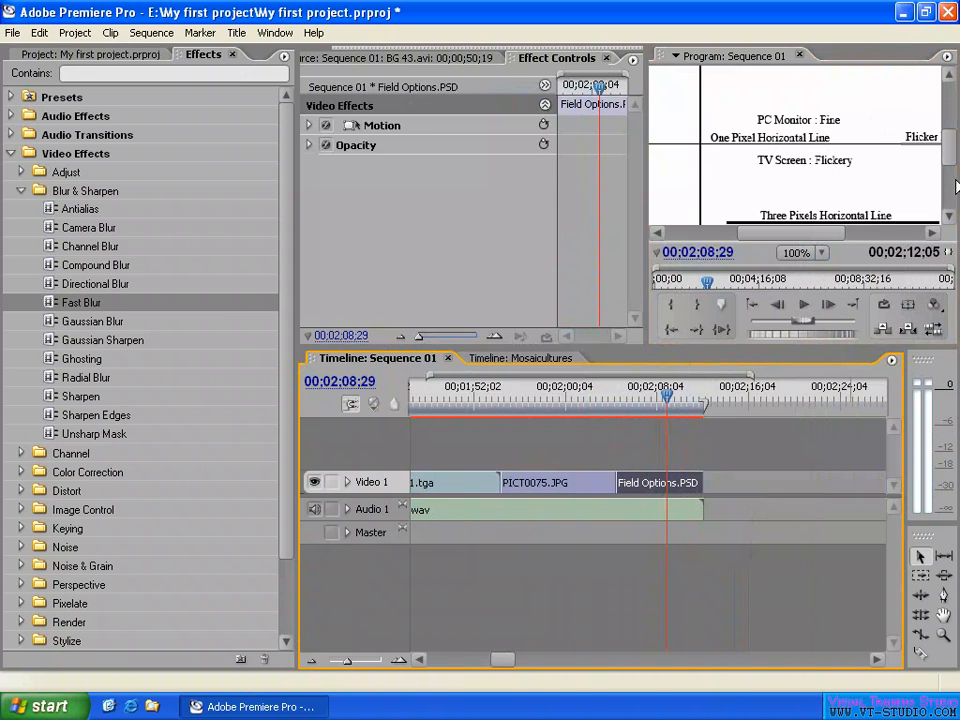
# - Examine the one-pixel line labels and the Flicker Removal segment of the Field Options.PSD clip at 00;02;08;29
pyautogui.moveTo(949, 149); pyautogui.dragTo(949, 144)
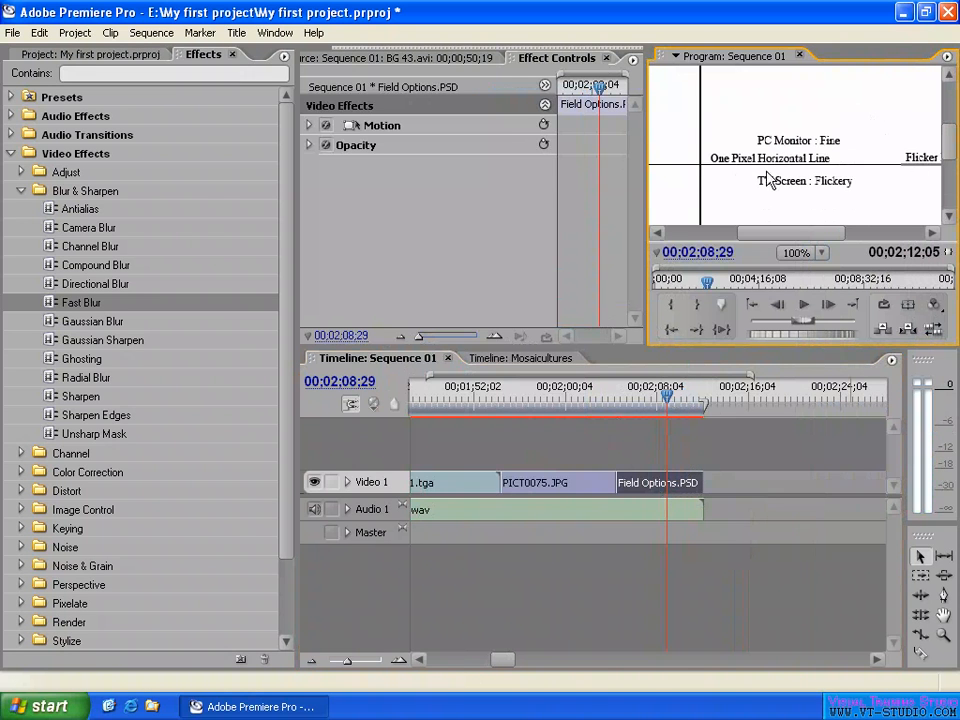
pyautogui.moveTo(808, 231)
pyautogui.mouseDown()
pyautogui.moveTo(790, 230)
pyautogui.moveTo(802, 230)
pyautogui.mouseUp()
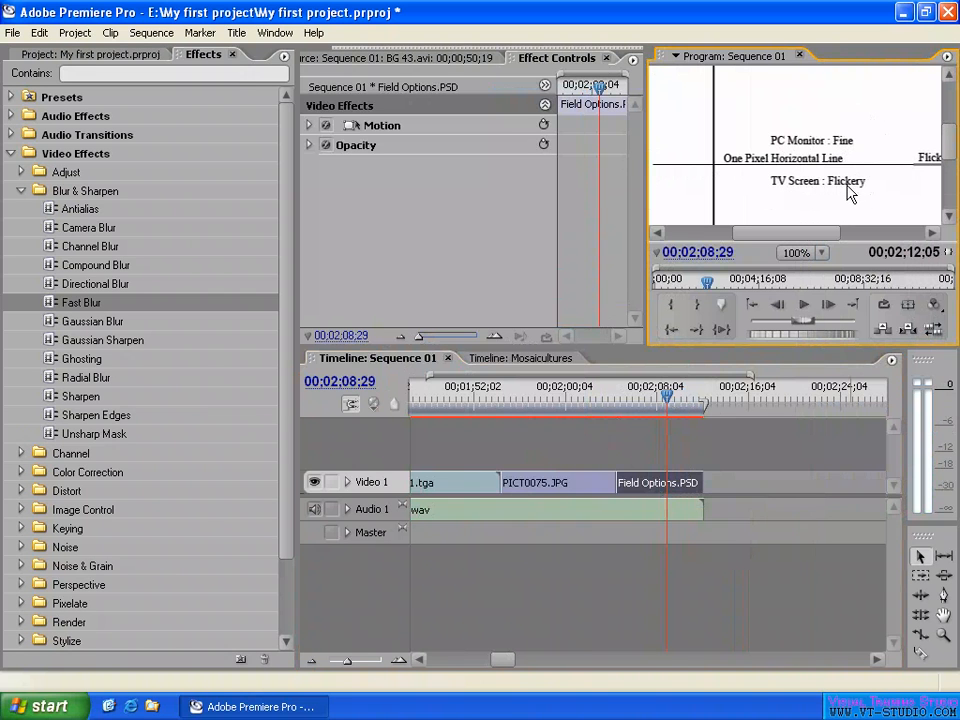
pyautogui.moveTo(799, 231); pyautogui.dragTo(820, 232)
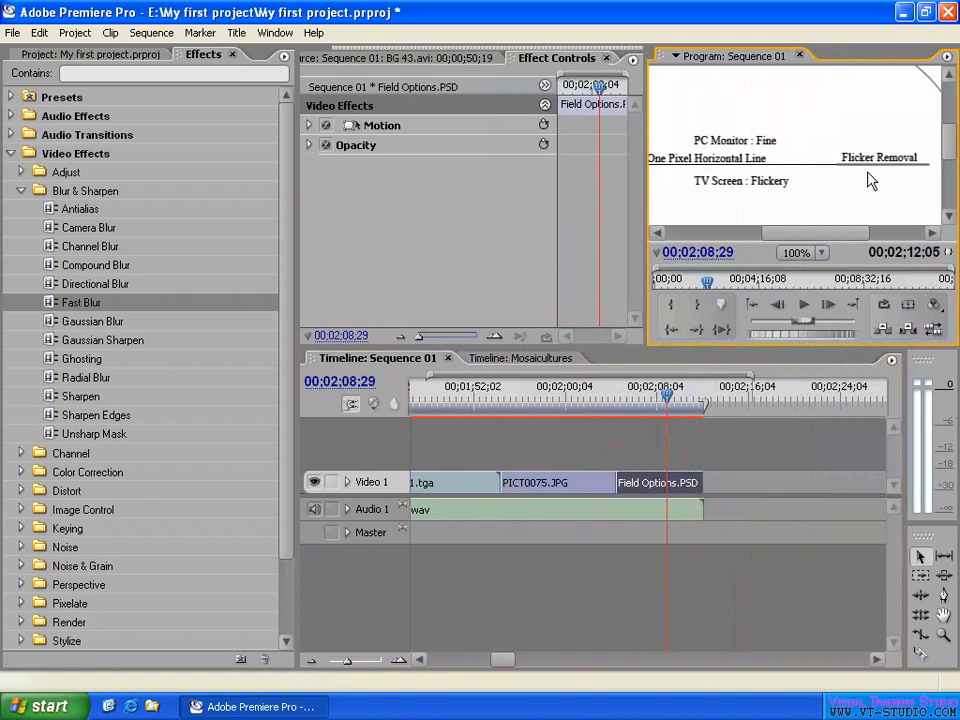
pyautogui.moveTo(950, 145); pyautogui.dragTo(952, 163)
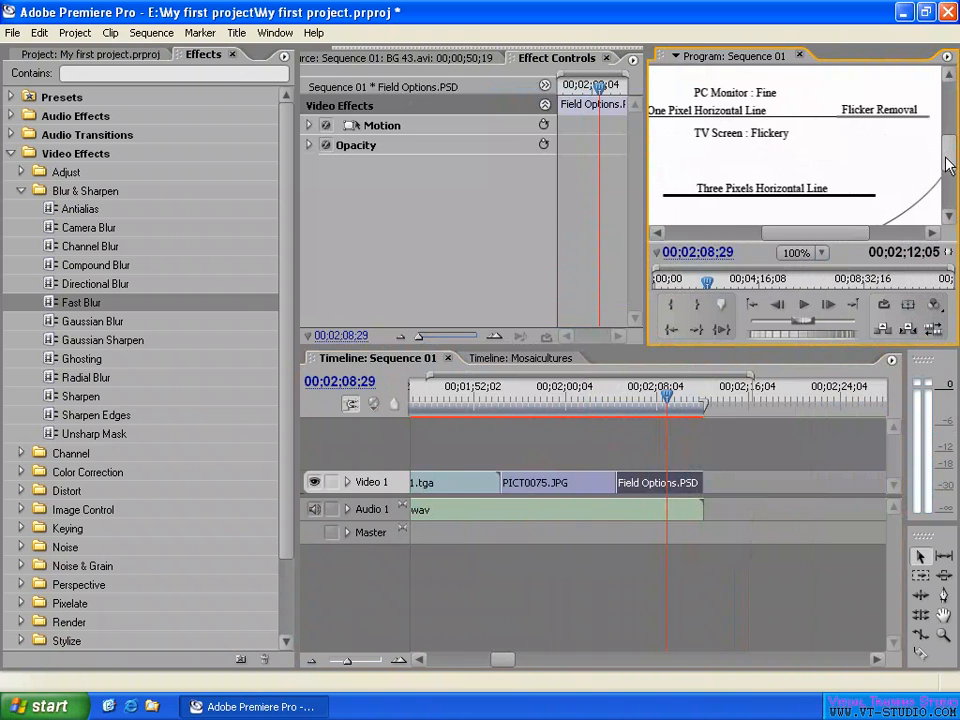
pyautogui.moveTo(947, 156); pyautogui.dragTo(948, 145)
# - Apply the Flicker Removal field processing option to the Field Options.PSD clip
pyautogui.rightClick(664, 483)
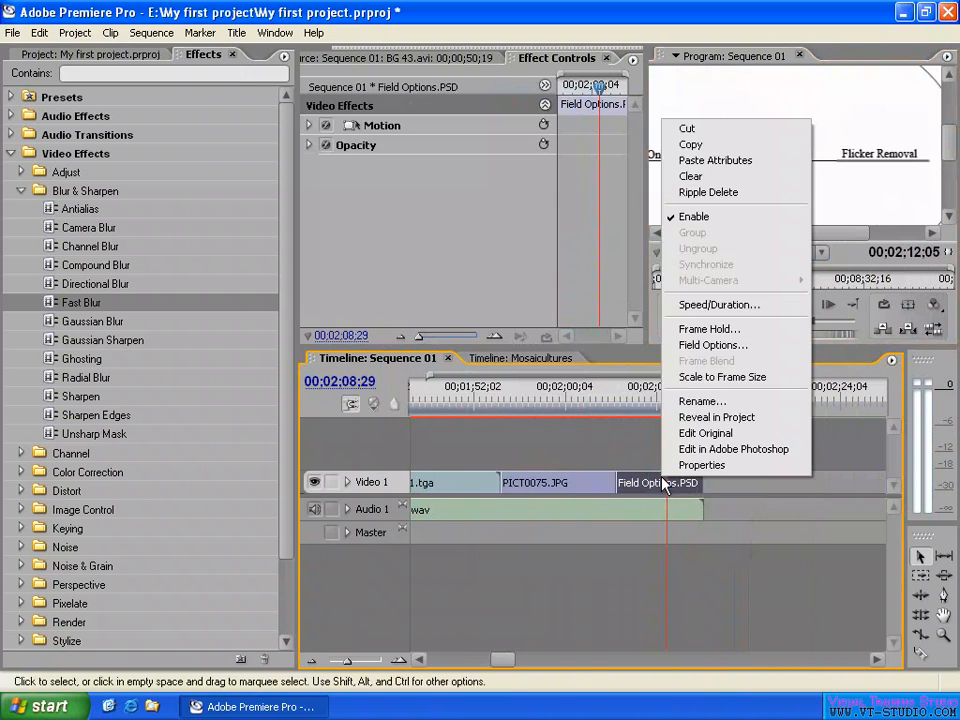
pyautogui.click(708, 346)
pyautogui.click(414, 387)
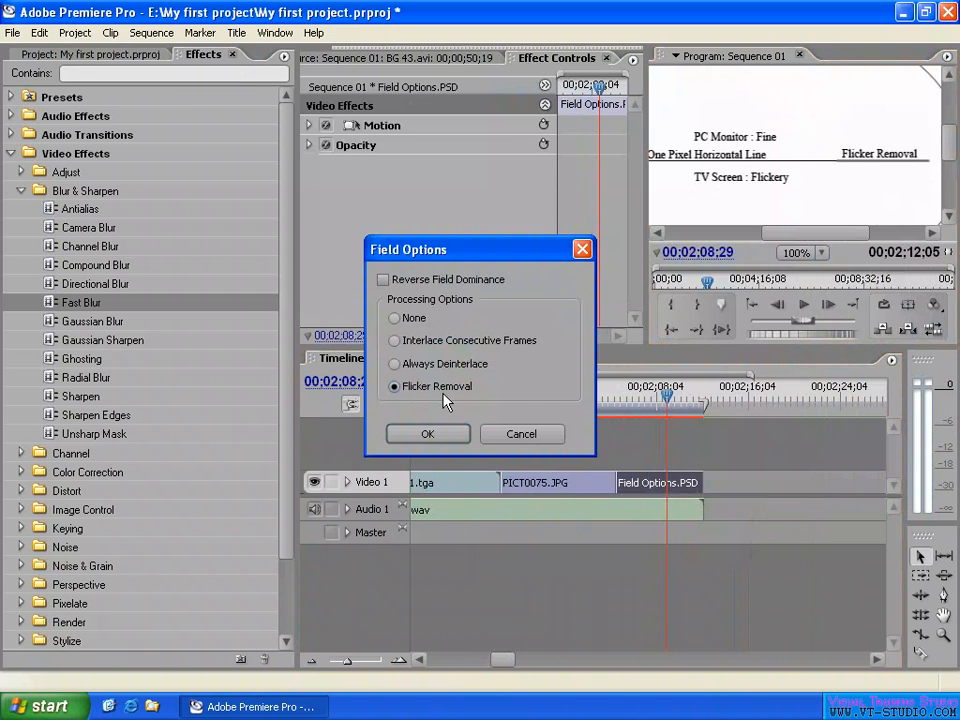
pyautogui.click(435, 433)
pyautogui.click(426, 433)
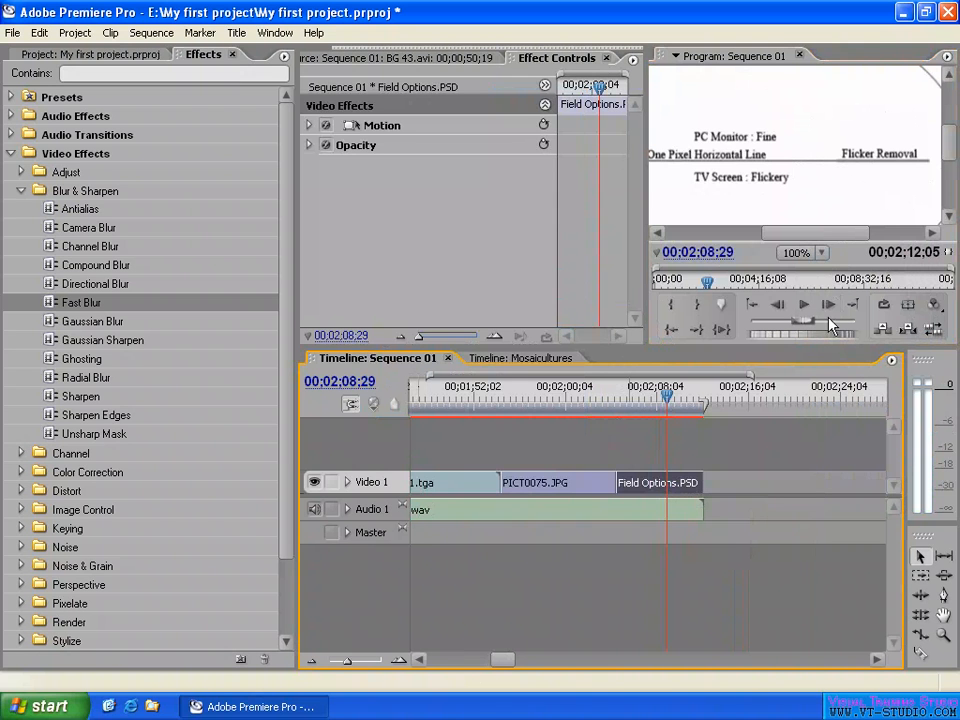
# - Set the Field Options.PSD clip's field processing option back to None
pyautogui.rightClick(663, 478)
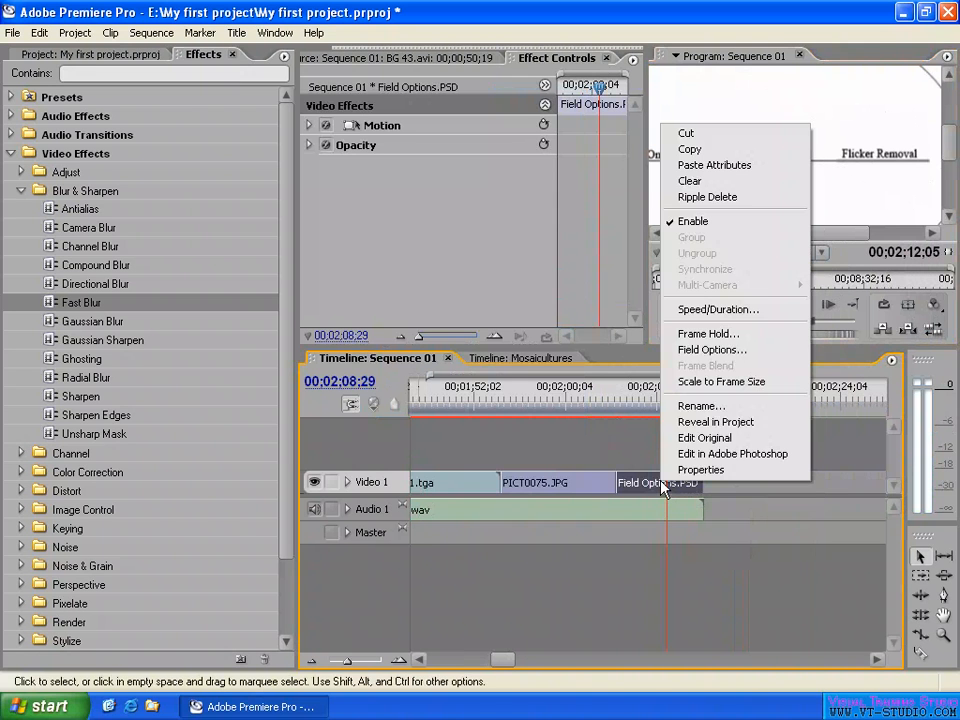
pyautogui.click(707, 355)
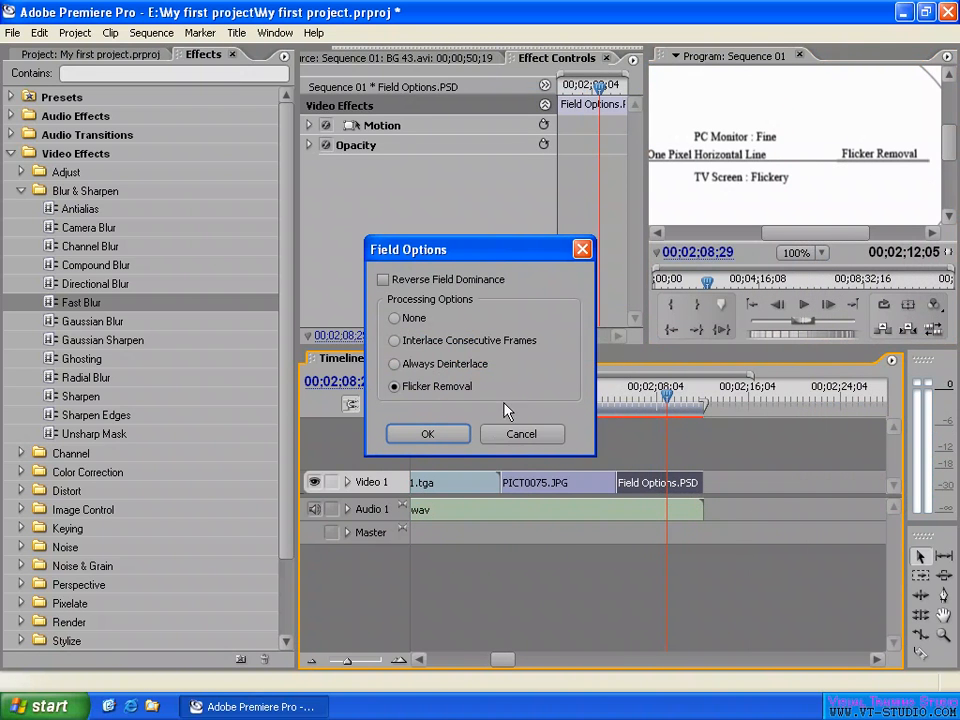
pyautogui.click(396, 318)
pyautogui.click(428, 436)
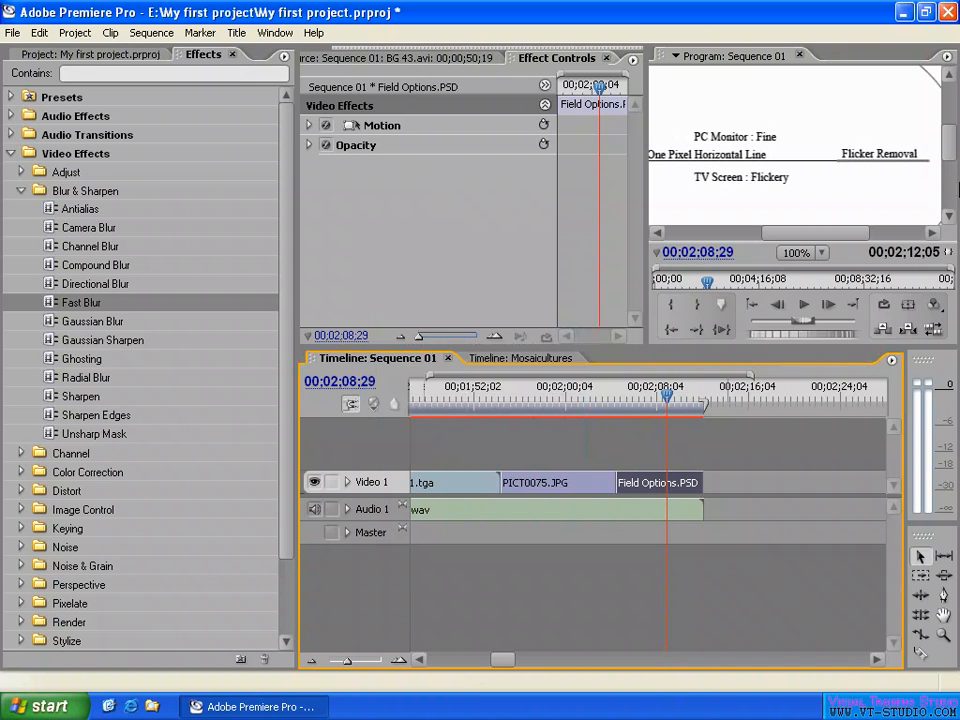
# - Inspect the Flicker Removal line at 150% magnification in the program monitor, and return the view to 100%
pyautogui.click(805, 253)
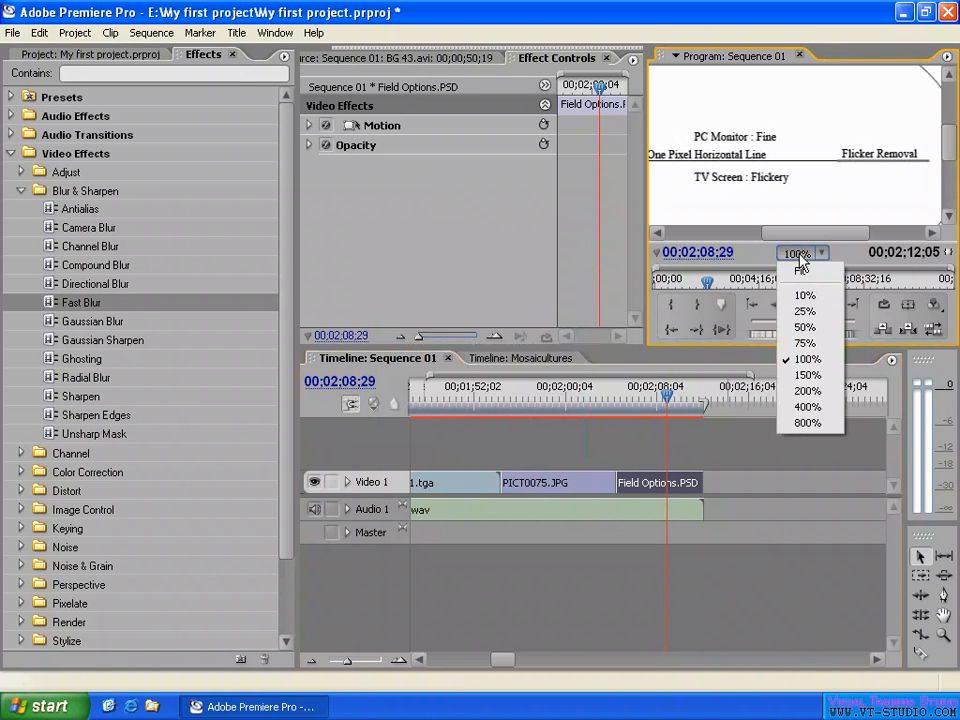
pyautogui.click(808, 375)
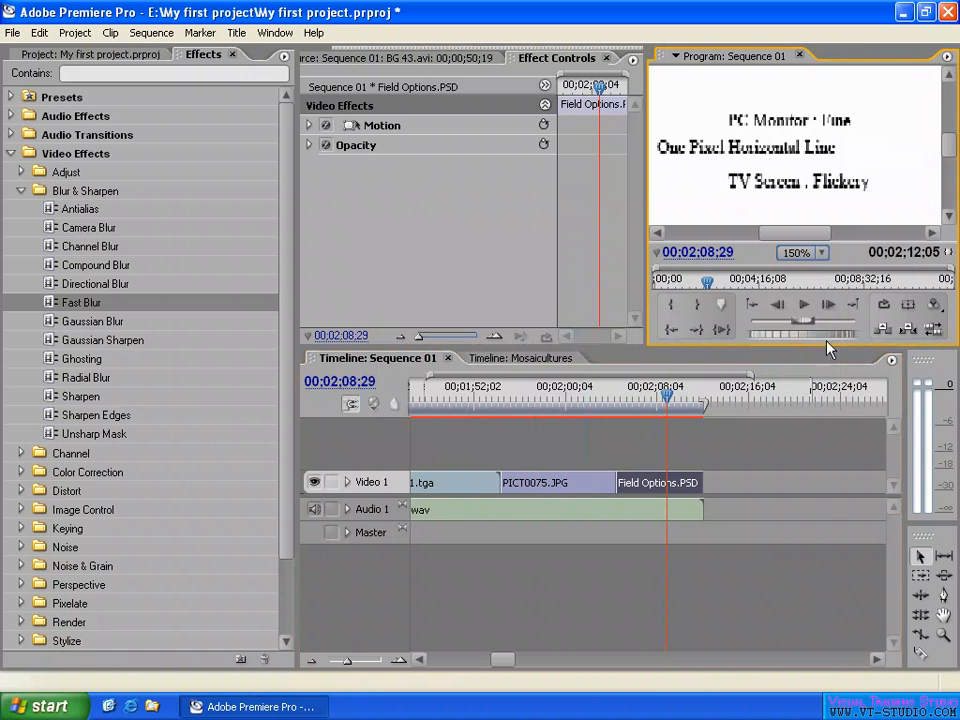
pyautogui.moveTo(800, 232); pyautogui.dragTo(838, 232)
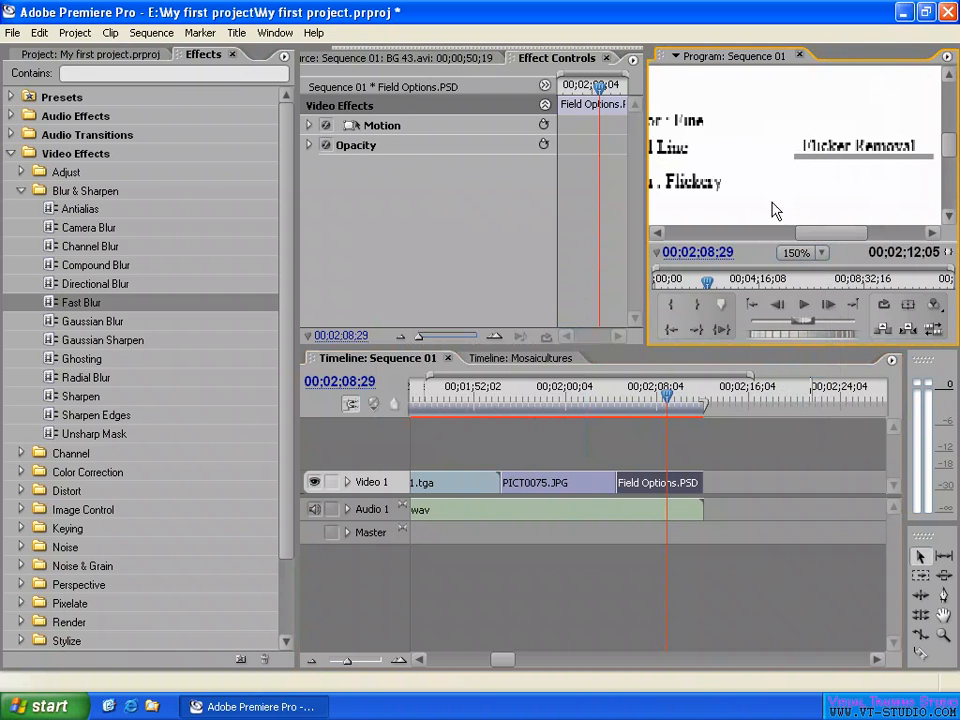
pyautogui.click(820, 253)
pyautogui.click(808, 360)
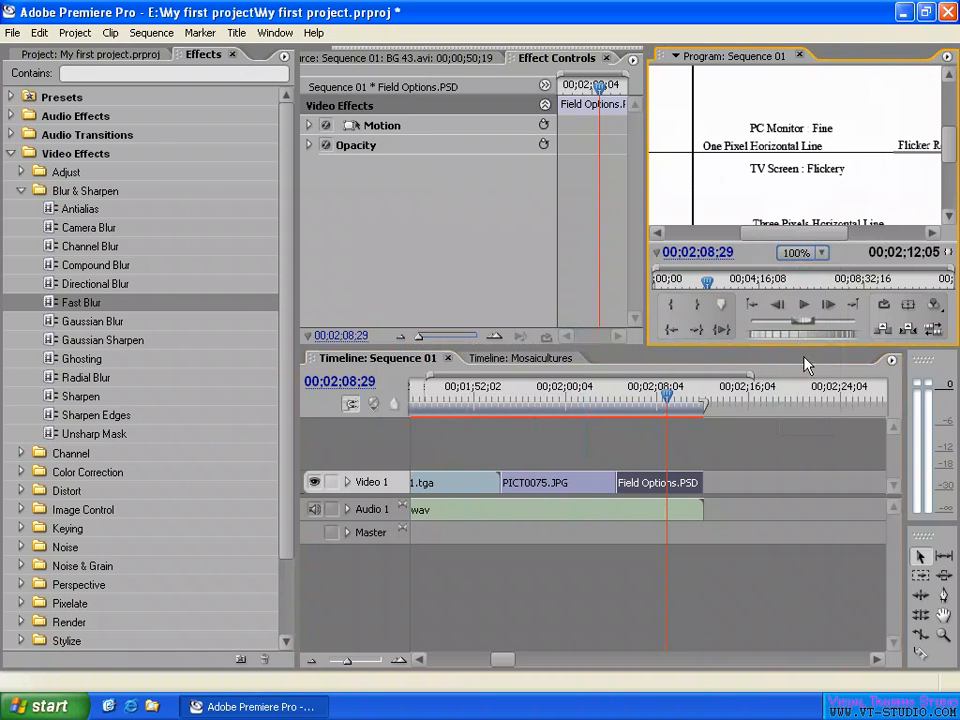
# - Compare the Flicker Removal segment with the one-pixel and three-pixel horizontal lines of the Field Options.PSD frame
pyautogui.moveTo(793, 240); pyautogui.dragTo(816, 236)
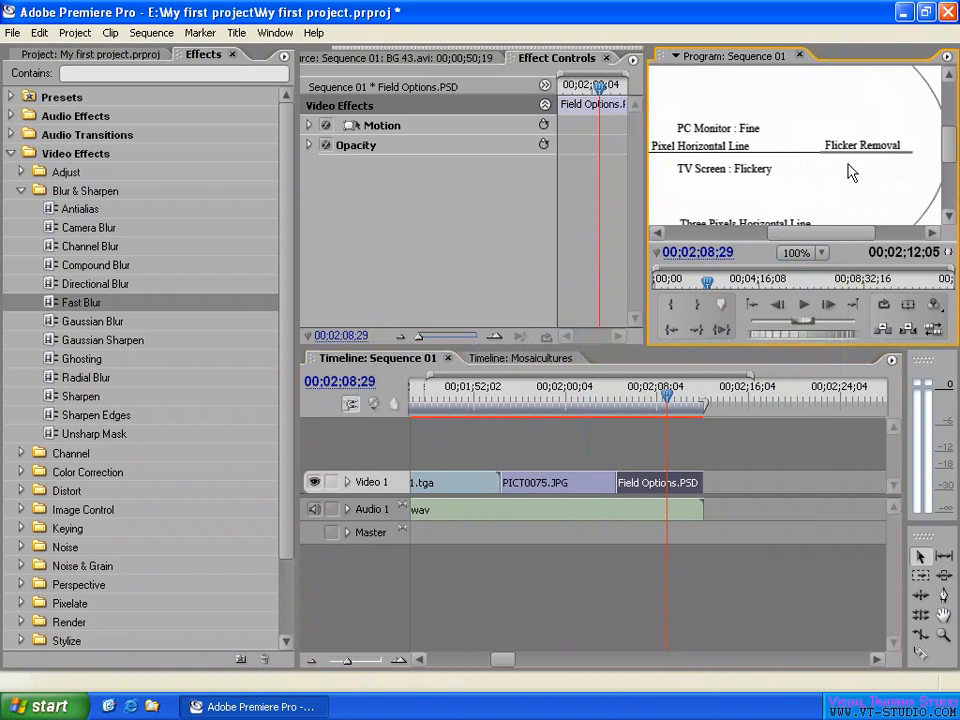
pyautogui.scroll(-2, 890, 200)
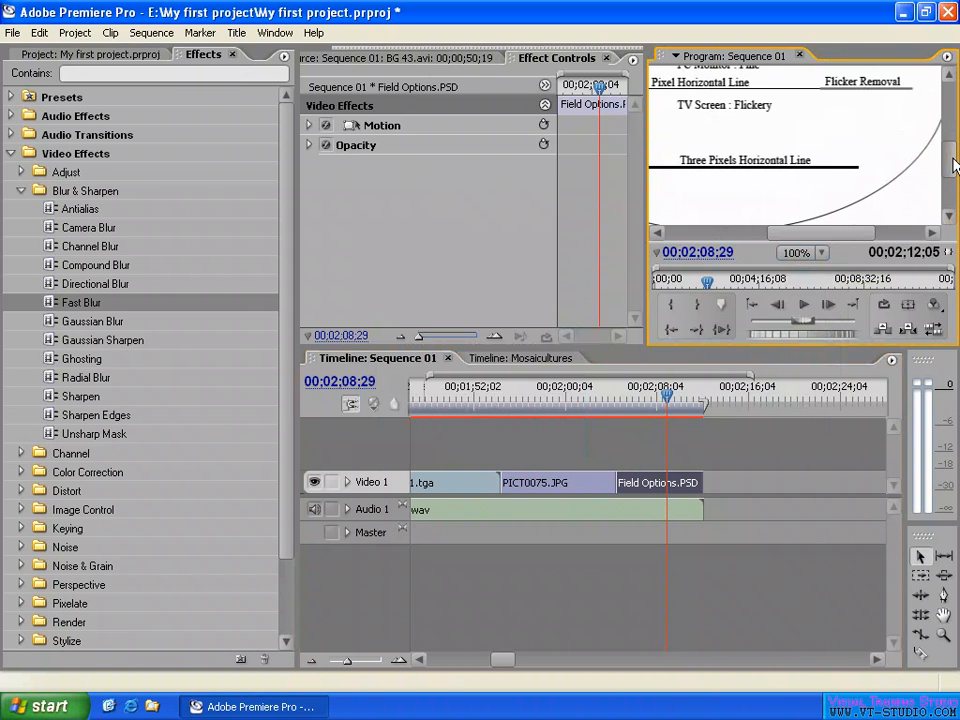
pyautogui.moveTo(842, 232); pyautogui.dragTo(810, 232)
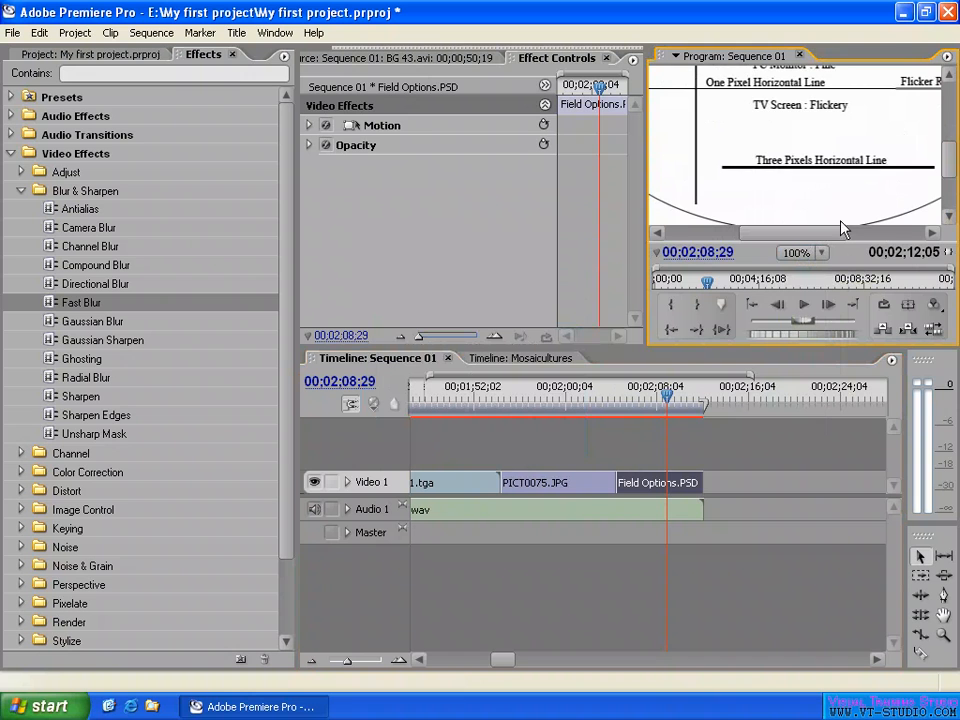
pyautogui.scroll(1, 952, 172)
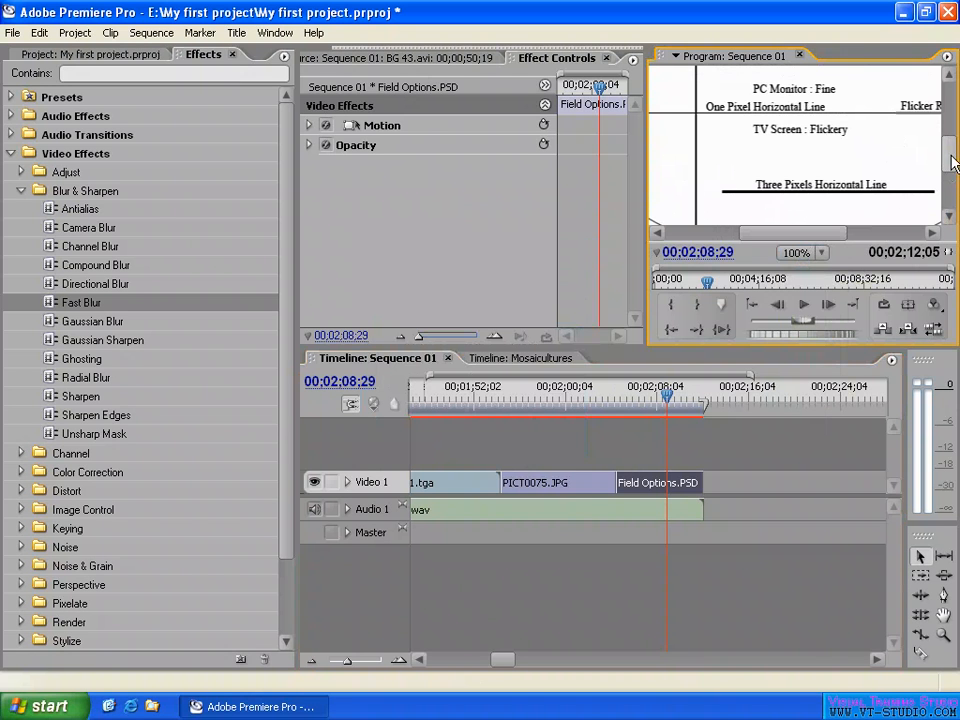
pyautogui.scroll(1, 951, 163)
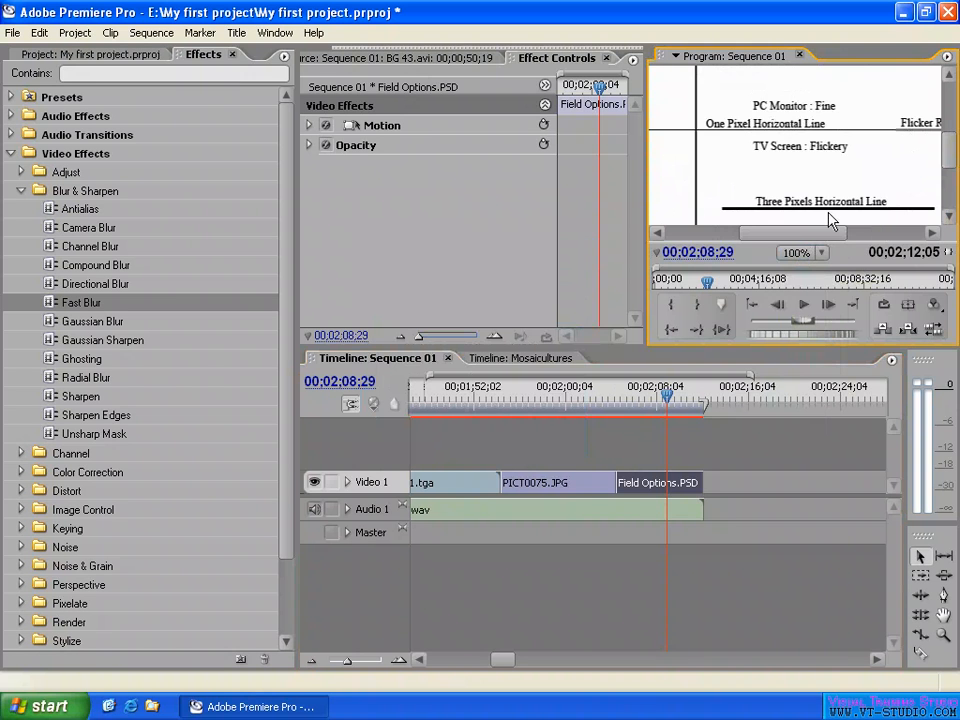
pyautogui.moveTo(792, 237); pyautogui.dragTo(814, 236)
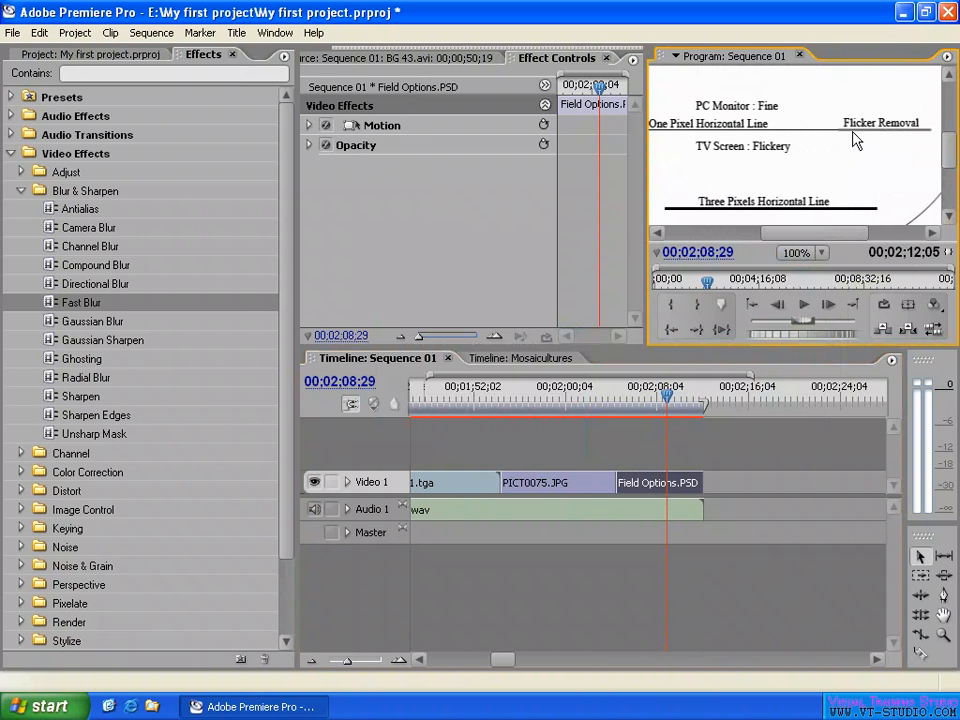
pyautogui.moveTo(831, 232); pyautogui.dragTo(798, 238)
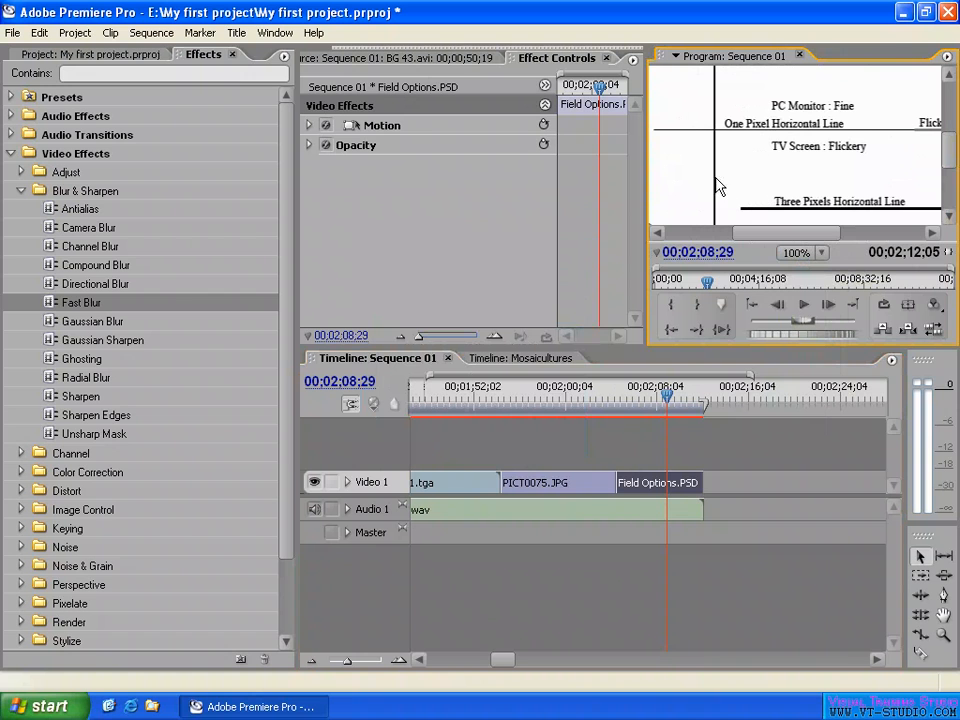
# - Examine the vertical line in the Field Options.PSD frame and compare it with the one-pixel horizontal line
pyautogui.scroll(3, 788, 152)
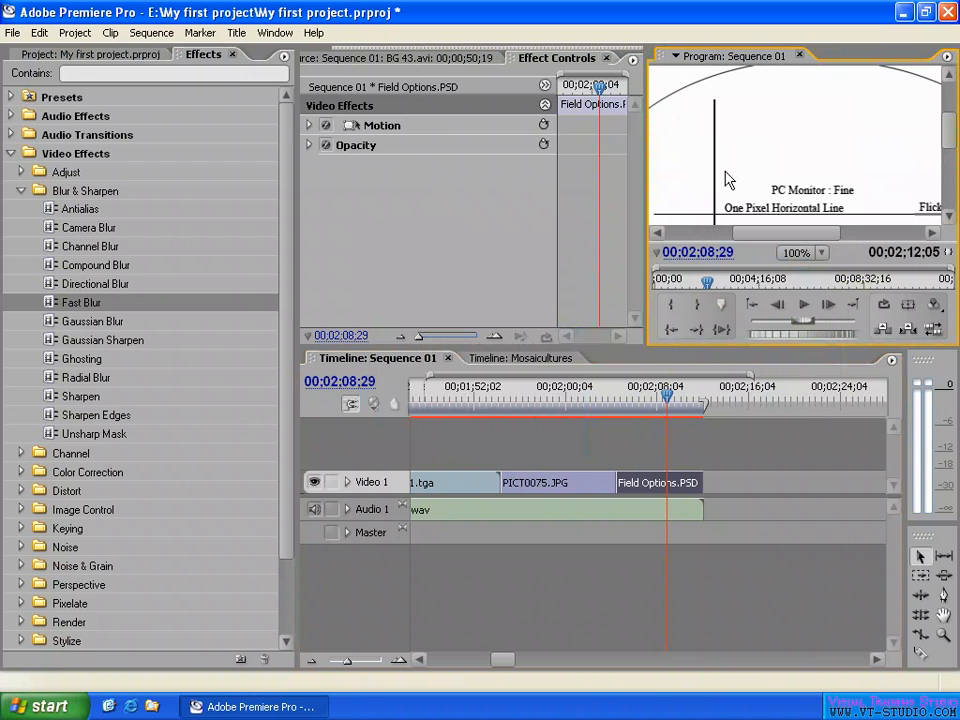
pyautogui.scroll(-2, 945, 150)
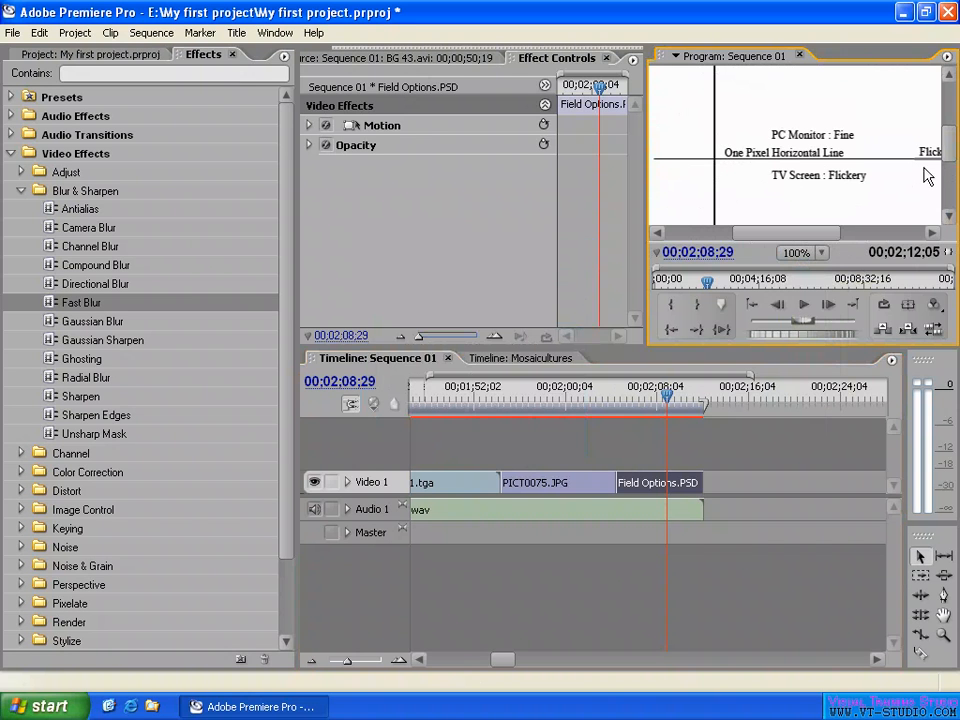
pyautogui.scroll(2, 790, 190)
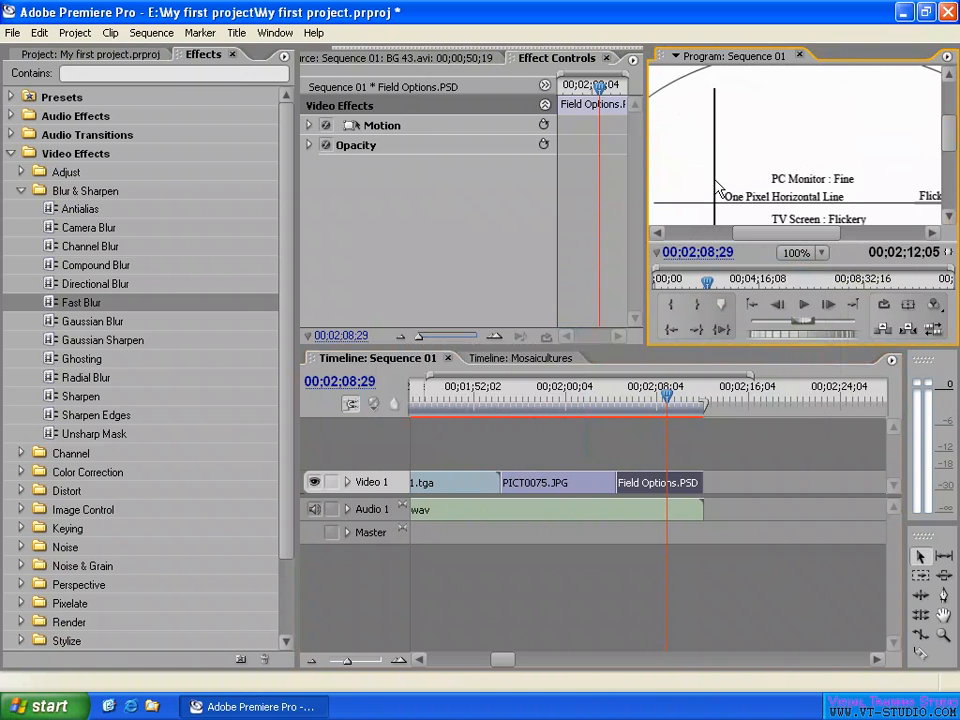
pyautogui.scroll(-1, 870, 175)
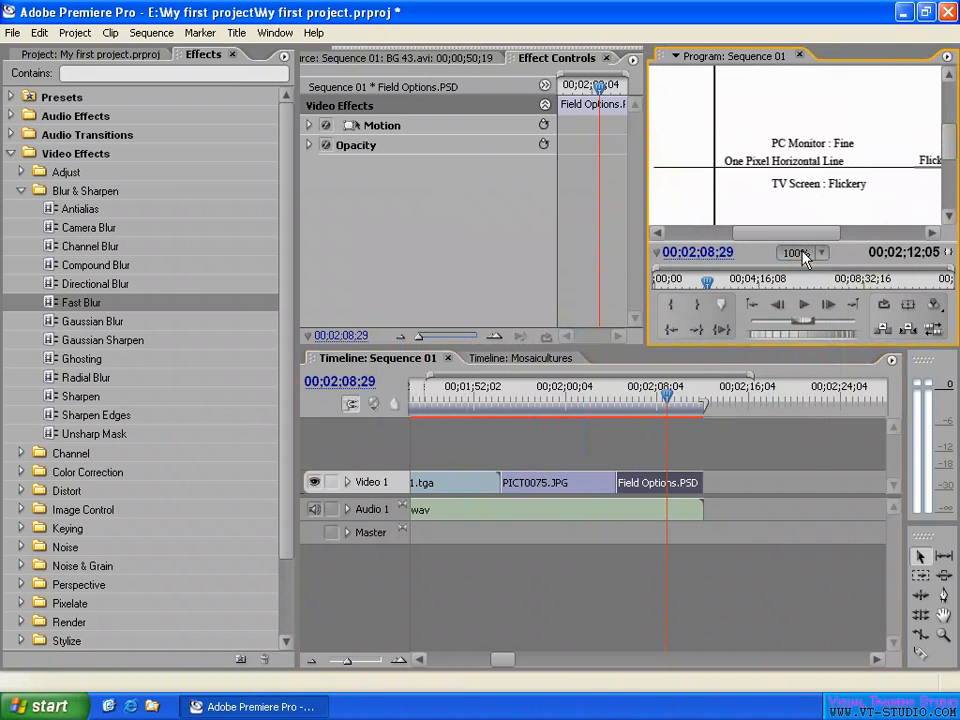
# - Try toggling Reverse Field Dominance in the Field Options.PSD clip's field options, and dismiss the dialog without applying it
pyautogui.rightClick(664, 484)
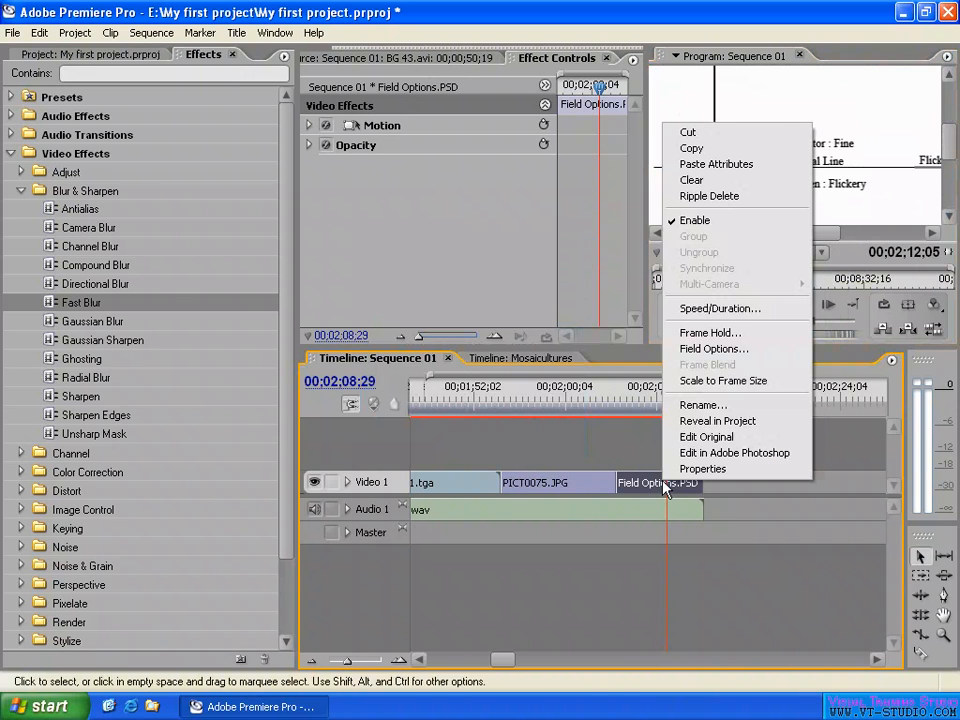
pyautogui.click(714, 350)
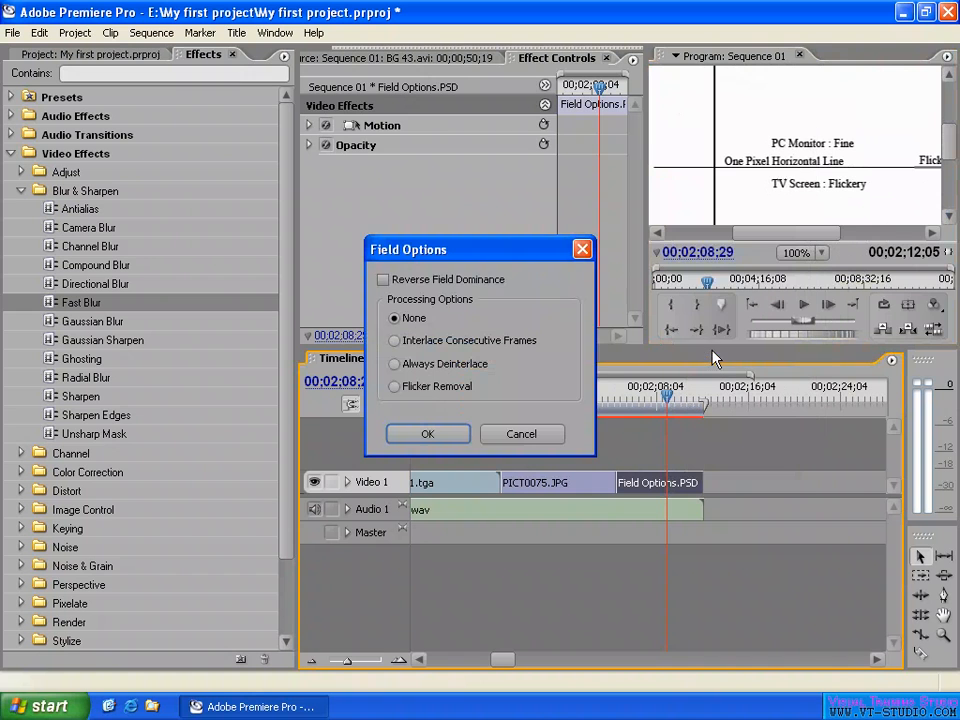
pyautogui.click(437, 283)
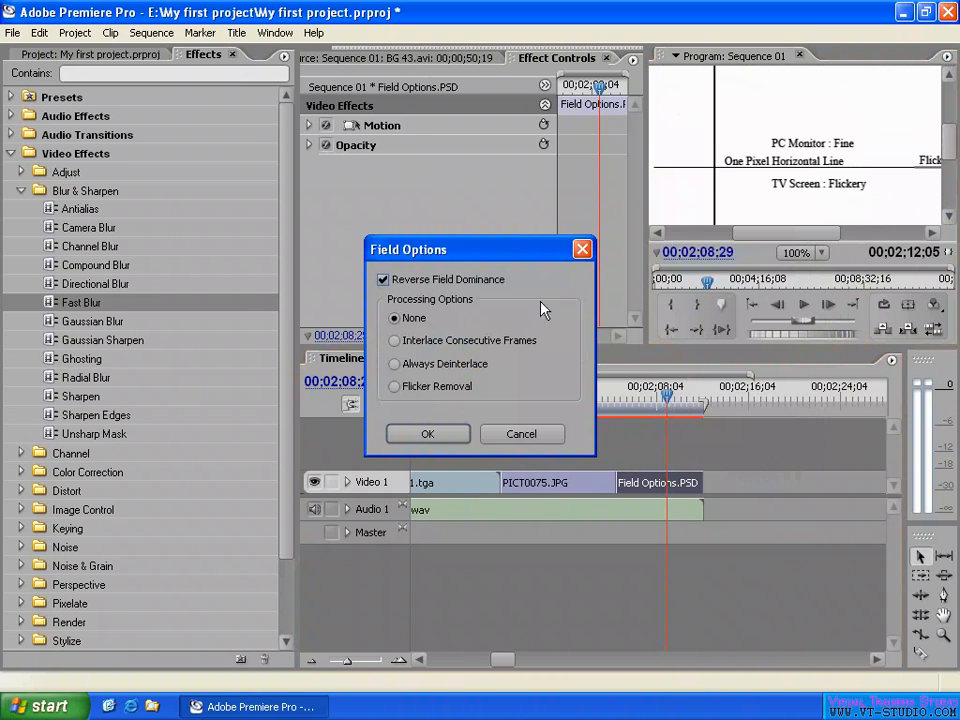
pyautogui.click(393, 280)
pyautogui.click(389, 282)
pyautogui.click(433, 280)
pyautogui.click(383, 280)
pyautogui.click(418, 281)
pyautogui.click(524, 434)
# - Deselect the Field Options.PSD clip and move the playhead to 00;01;39;11 on the Mosaicultures 03.avi clip
pyautogui.click(645, 446)
pyautogui.click(637, 398)
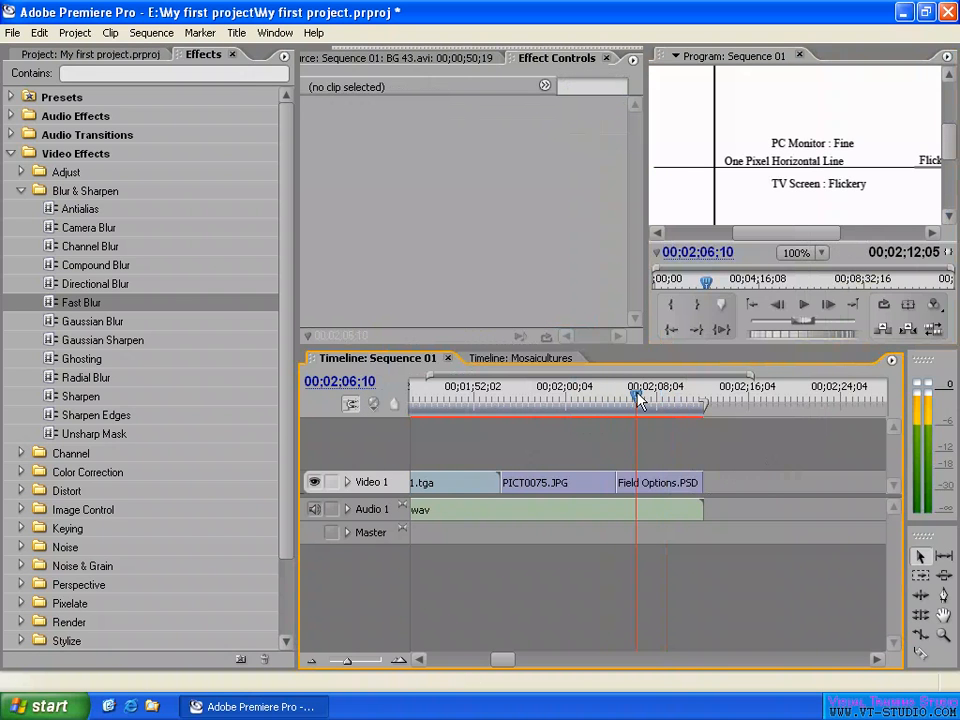
pyautogui.press('-')
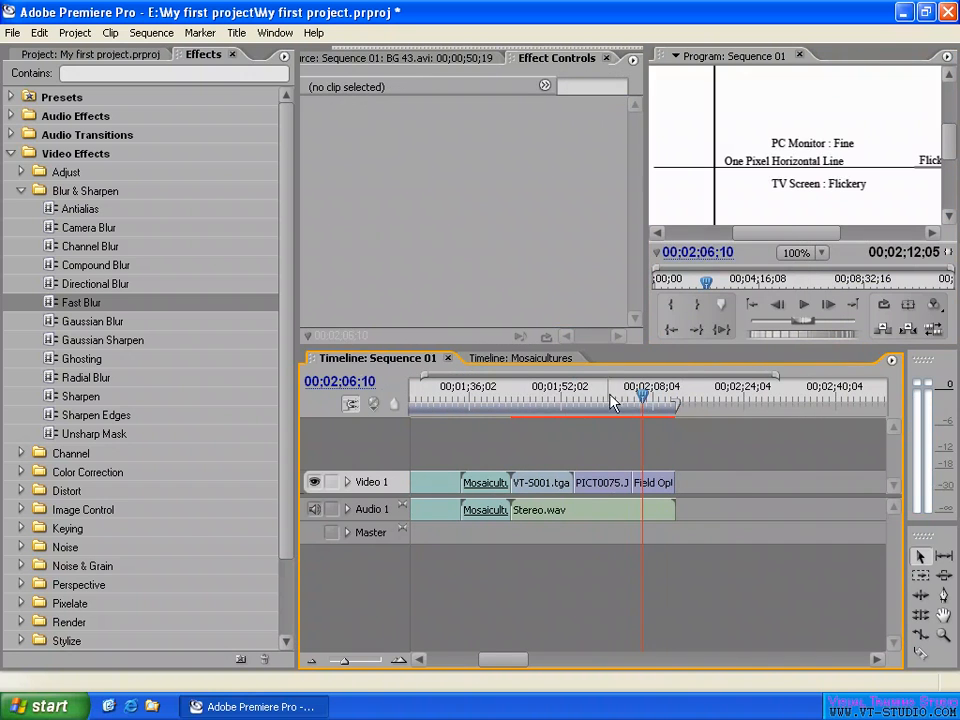
pyautogui.moveTo(637, 398); pyautogui.dragTo(489, 400)
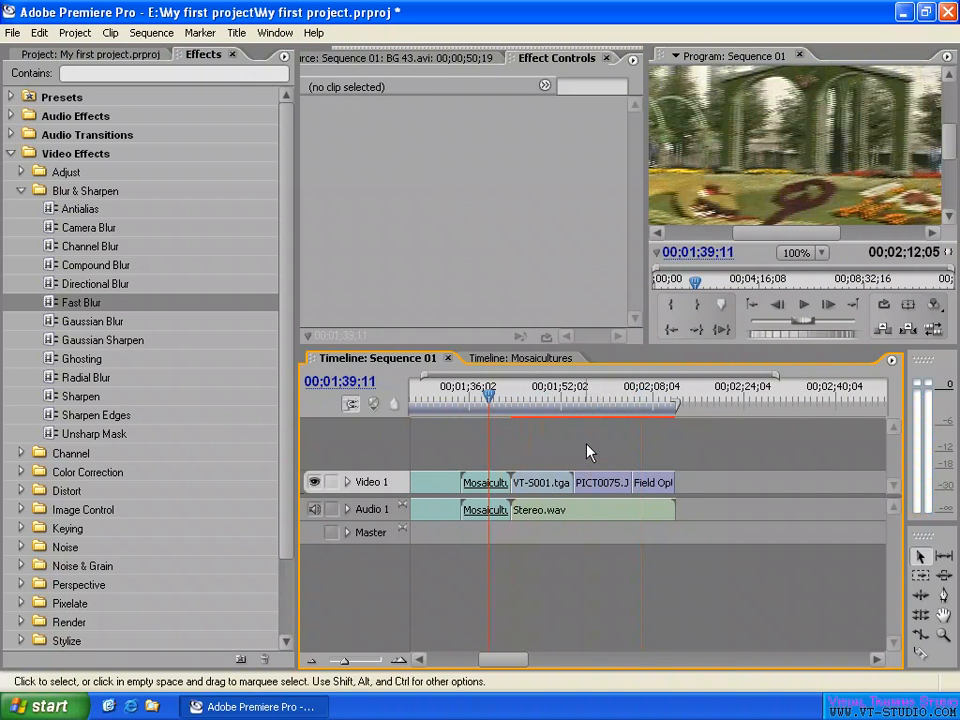
pyautogui.press('=')
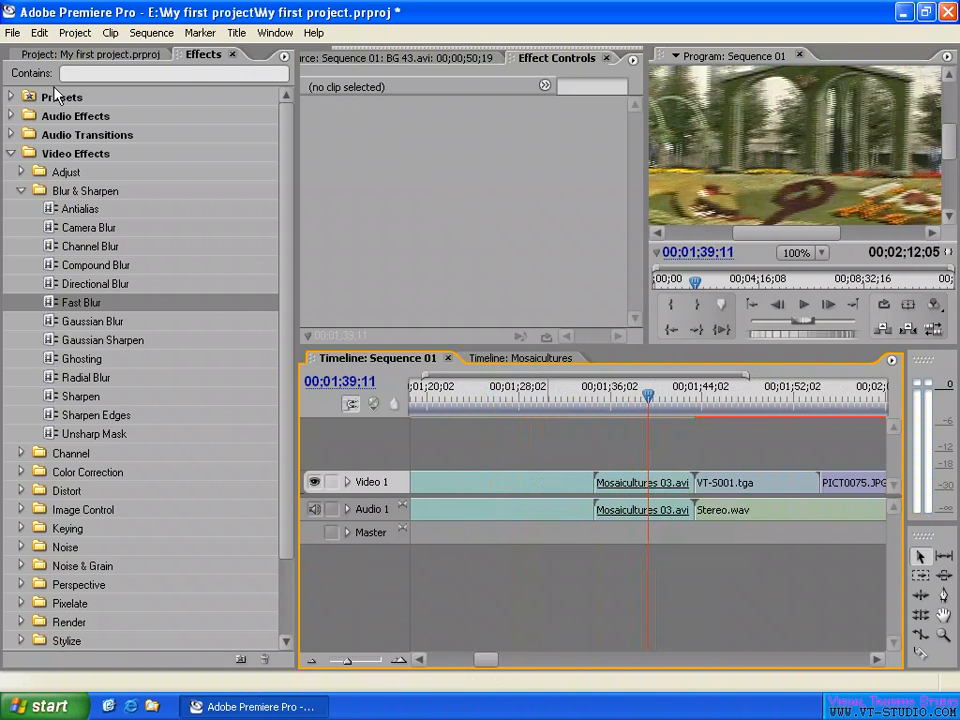
# - Open the movie export settings for the sequence and review the video, keyframe and rendering options
pyautogui.click(14, 34)
pyautogui.moveTo(50, 327)
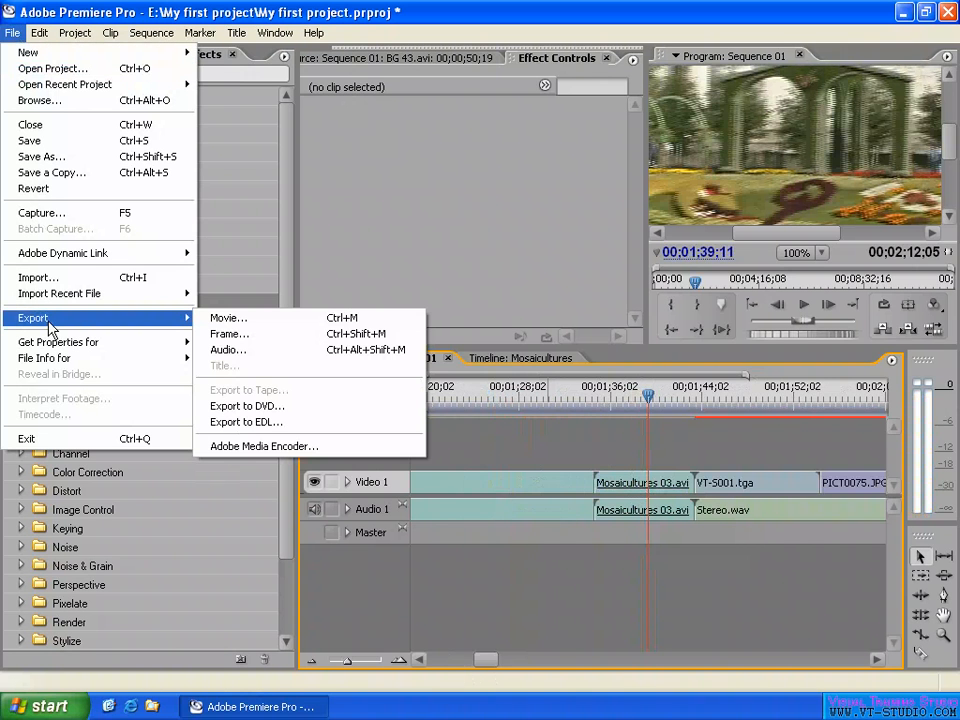
pyautogui.click(256, 318)
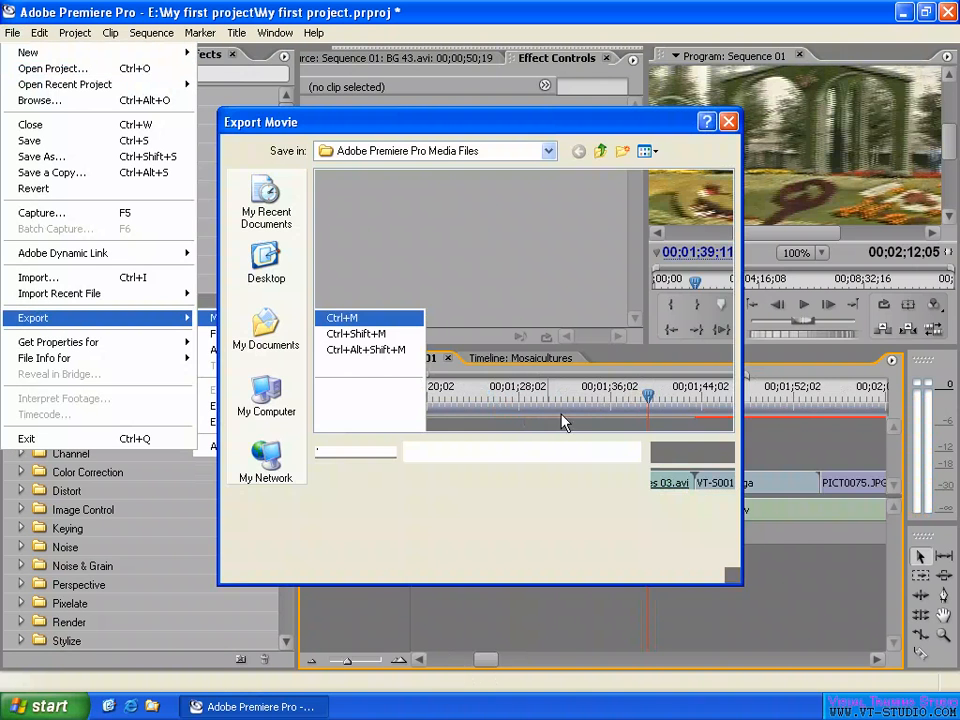
pyautogui.click(691, 507)
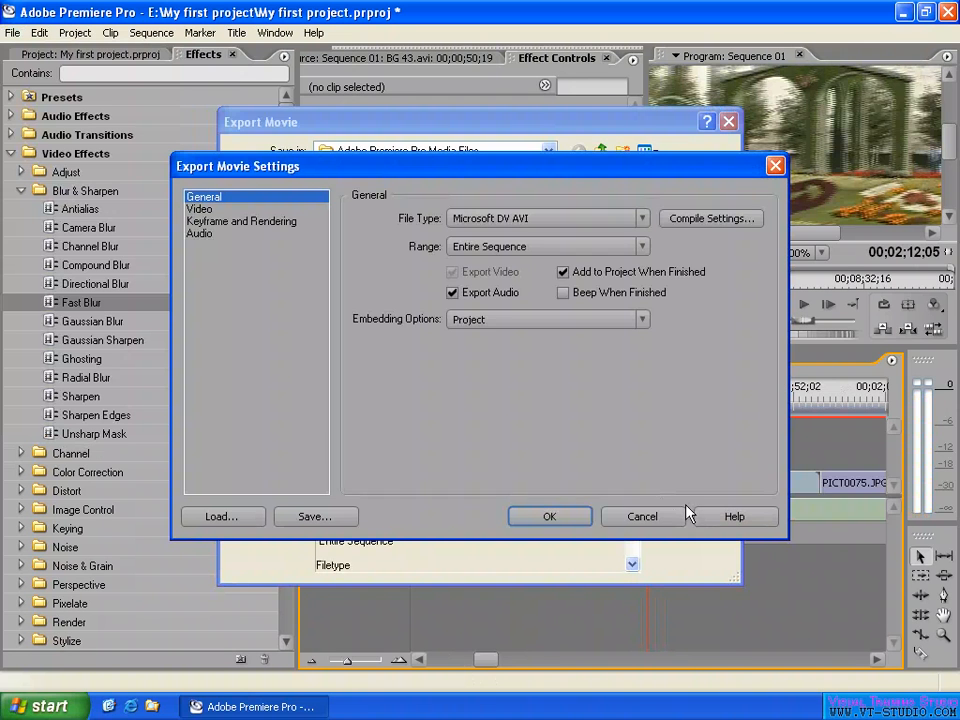
pyautogui.click(228, 221)
pyautogui.click(205, 209)
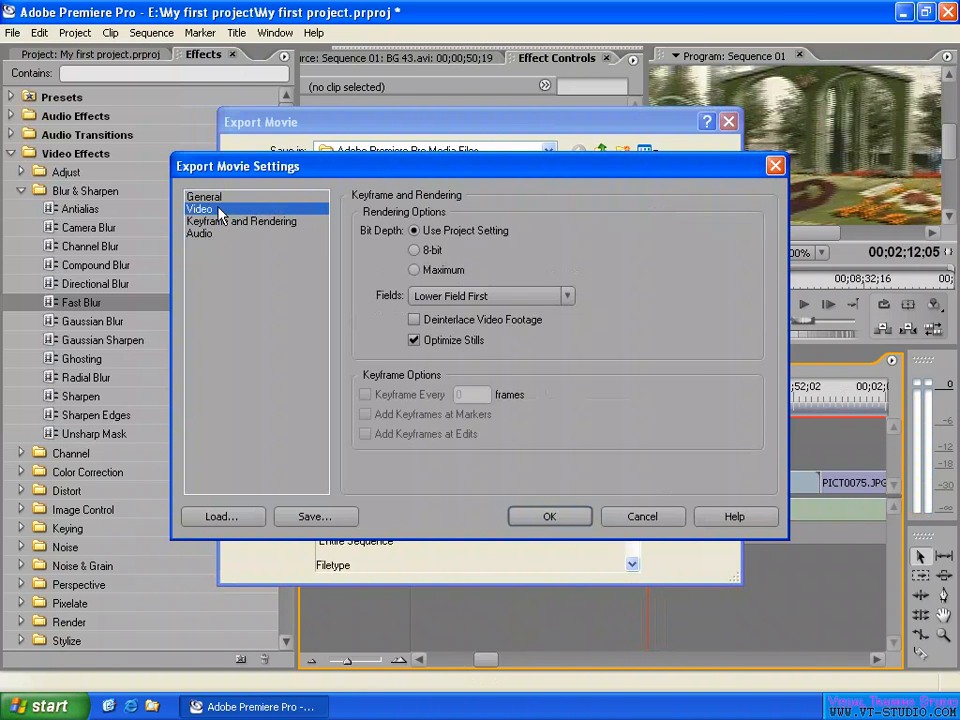
pyautogui.click(246, 221)
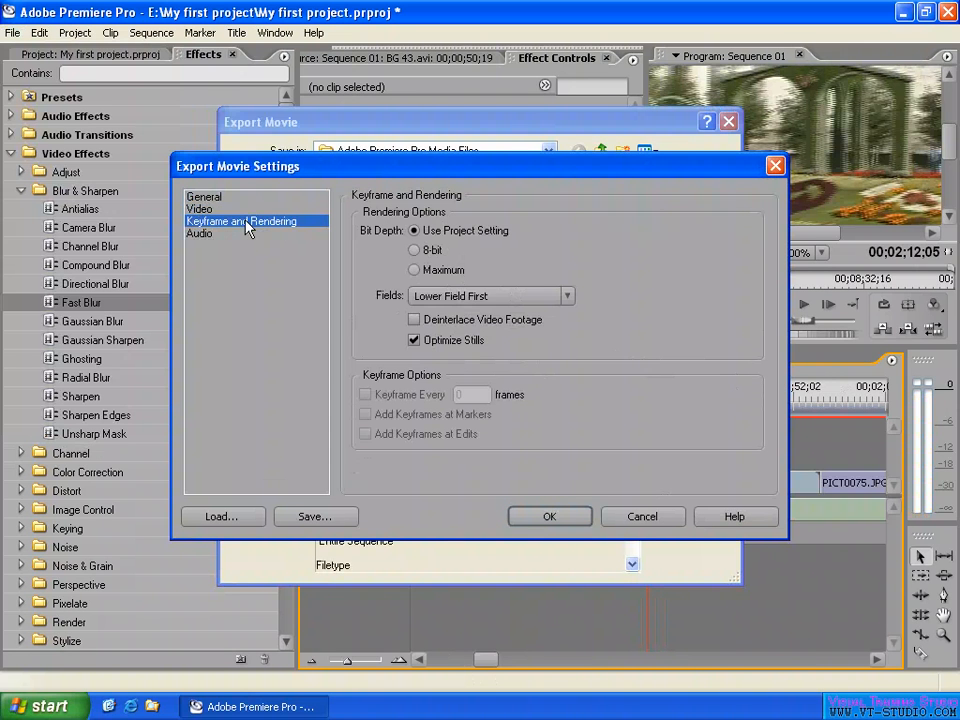
# - Try exporting with No Fields (Progressive Scan) and Deinterlace Video Footage enabled, and dismiss the export settings without applying them
pyautogui.click(460, 296)
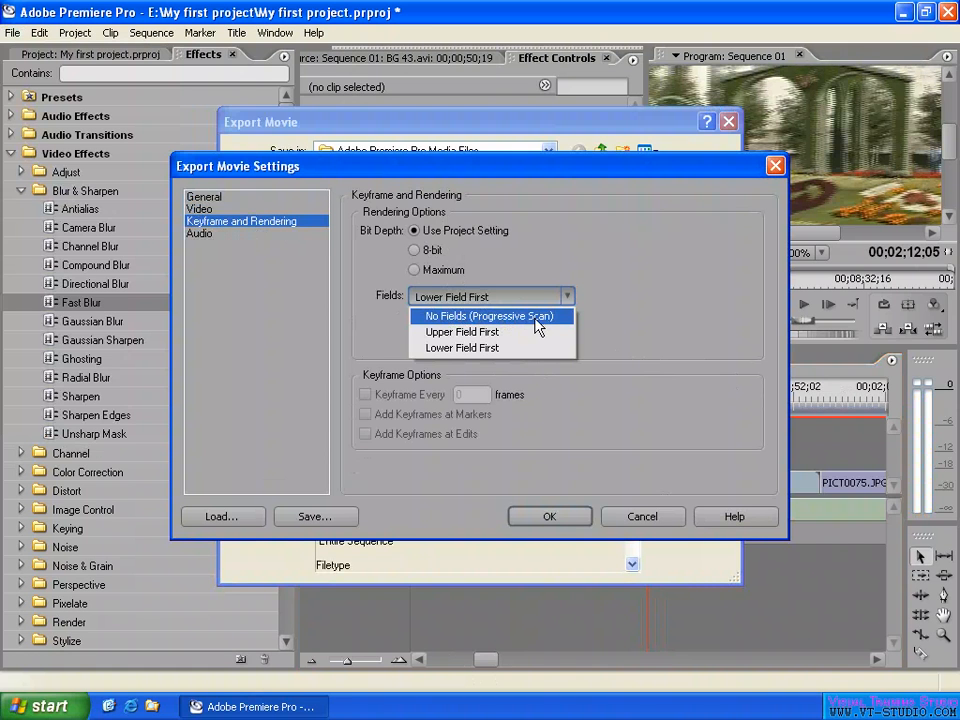
pyautogui.click(567, 318)
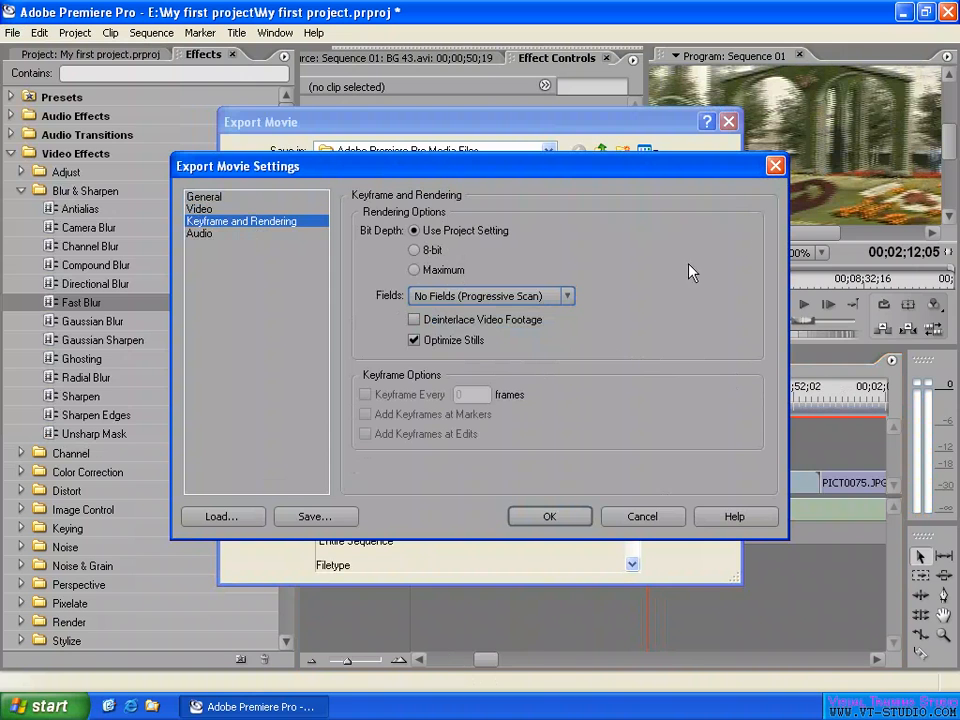
pyautogui.click(505, 299)
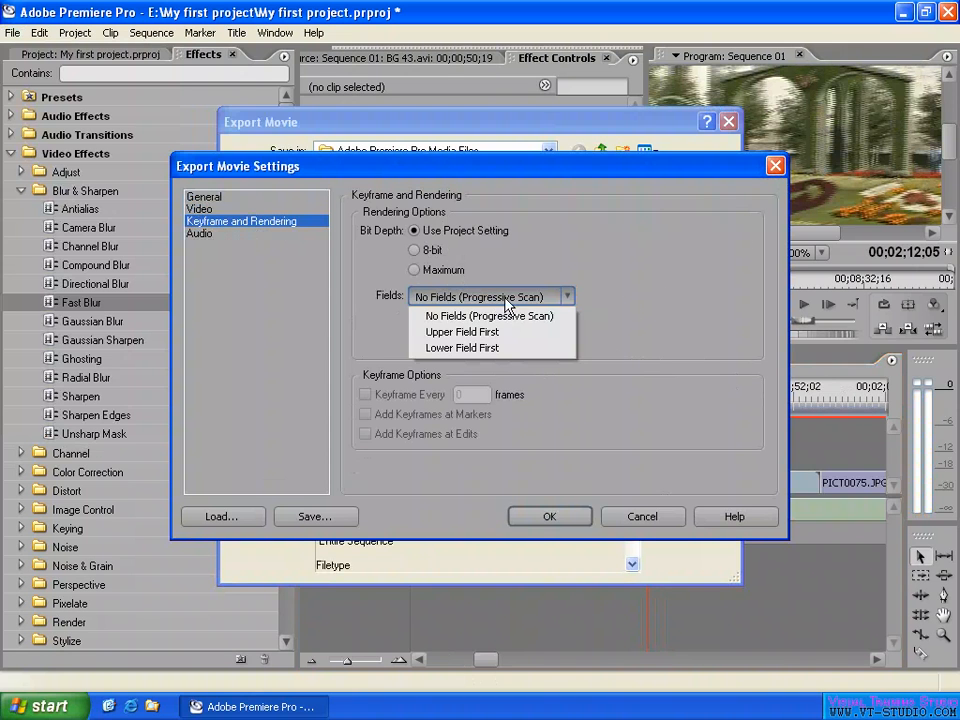
pyautogui.click(643, 274)
pyautogui.click(435, 322)
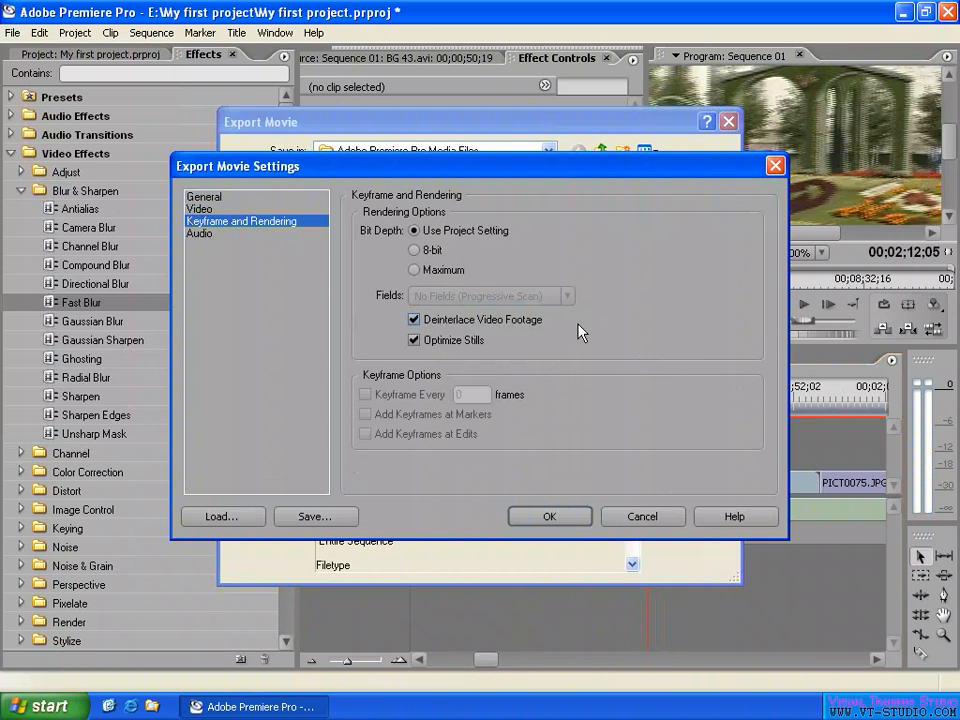
pyautogui.click(645, 517)
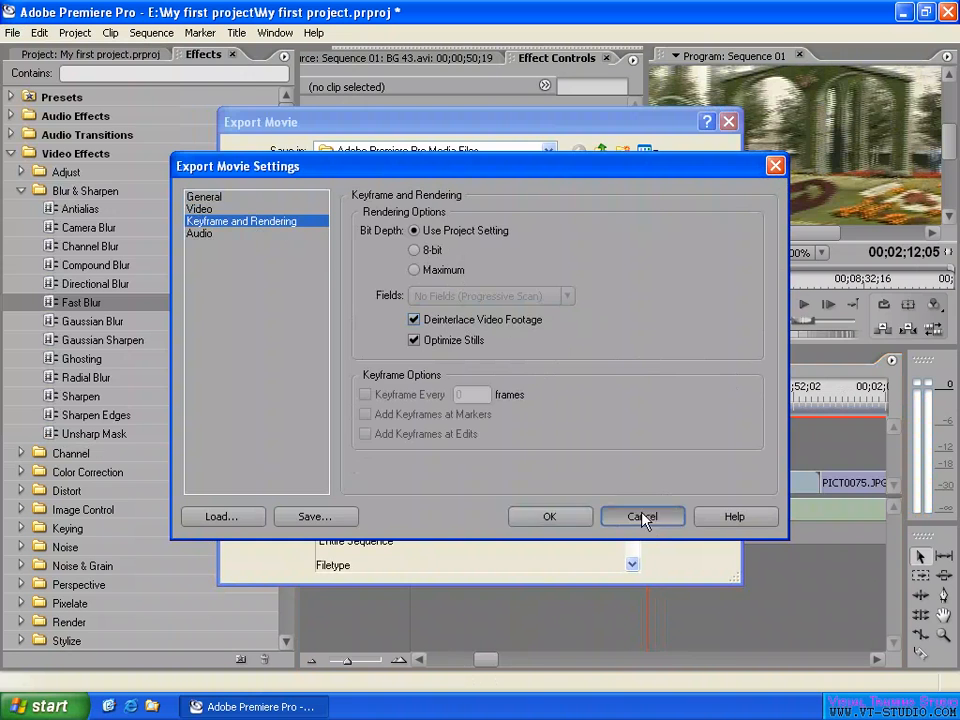
pyautogui.click(652, 479)
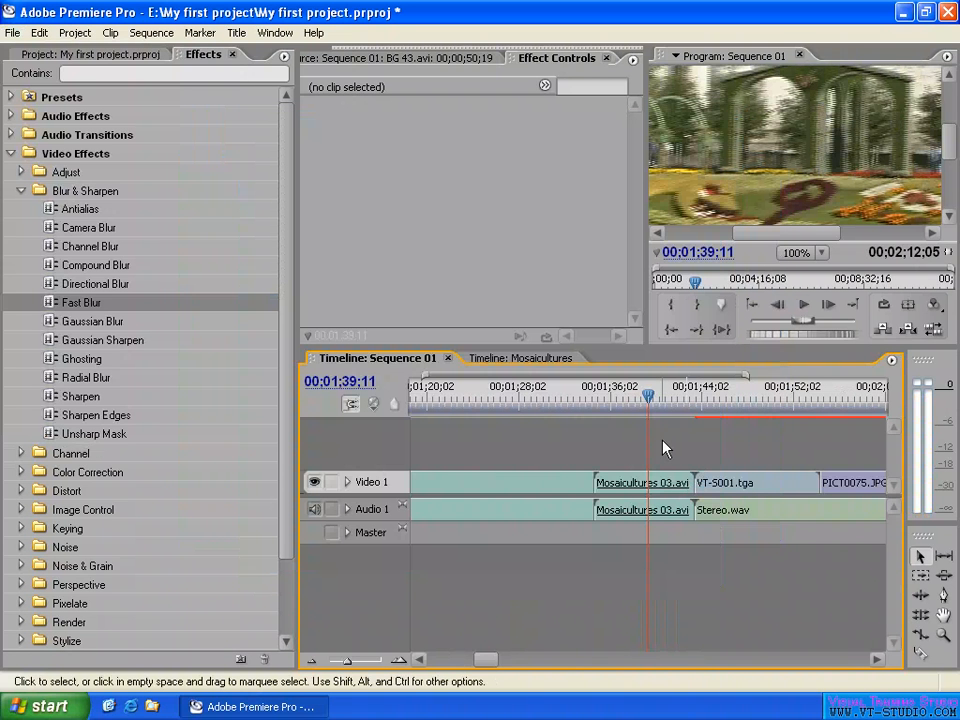
# - Move the playhead to 00;01;18;17 on the BG 43.avi clip and review the clip's speed and duration settings
pyautogui.press('-')
pyautogui.press('-')
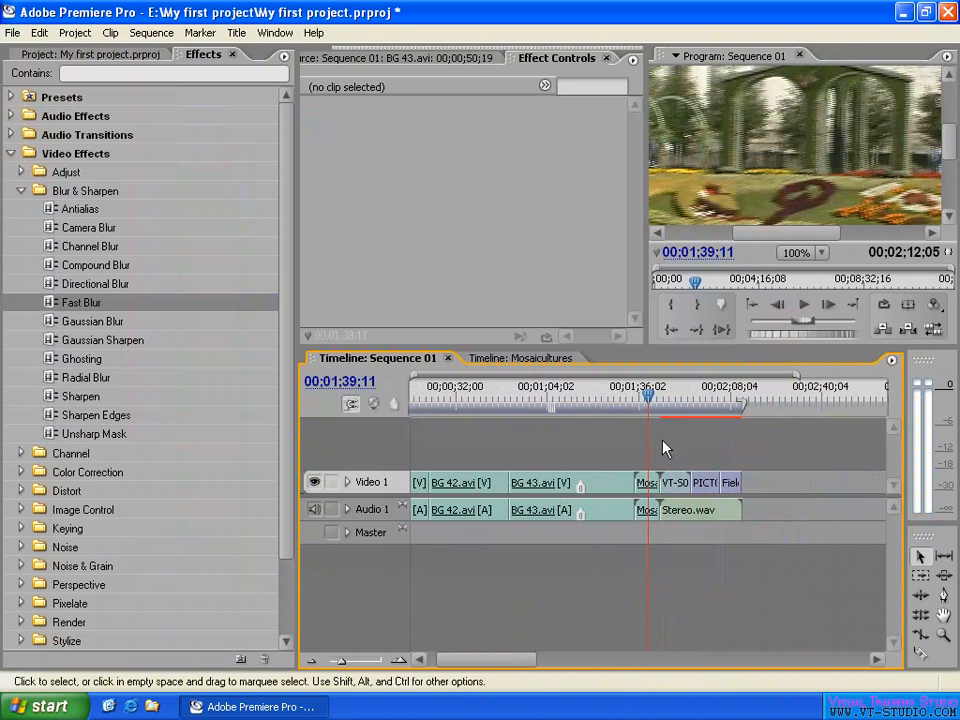
pyautogui.click(589, 397)
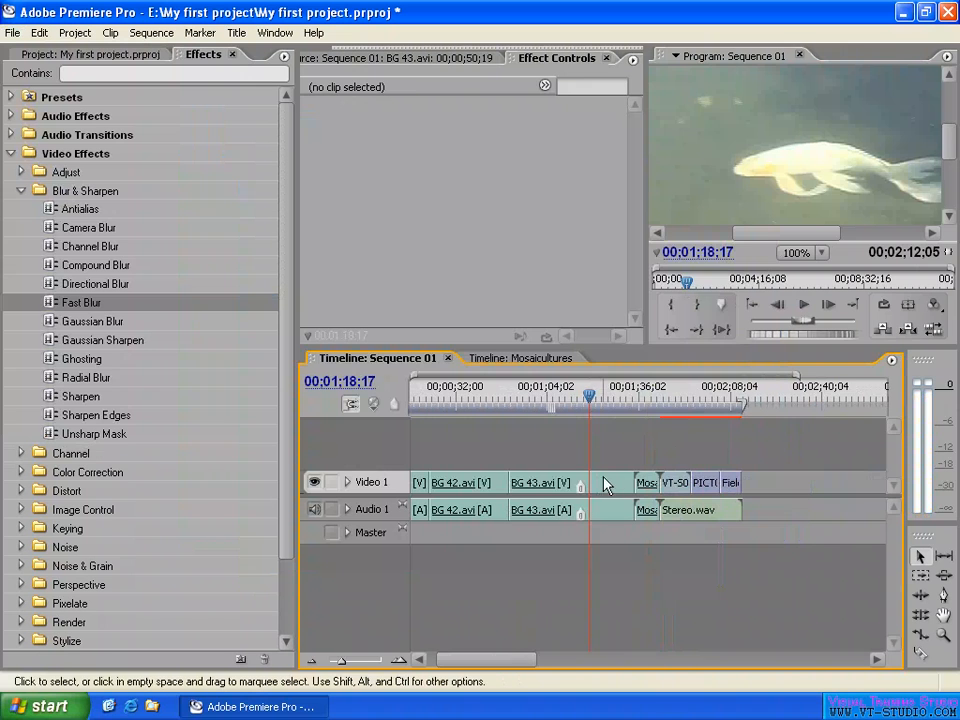
pyautogui.rightClick(604, 485)
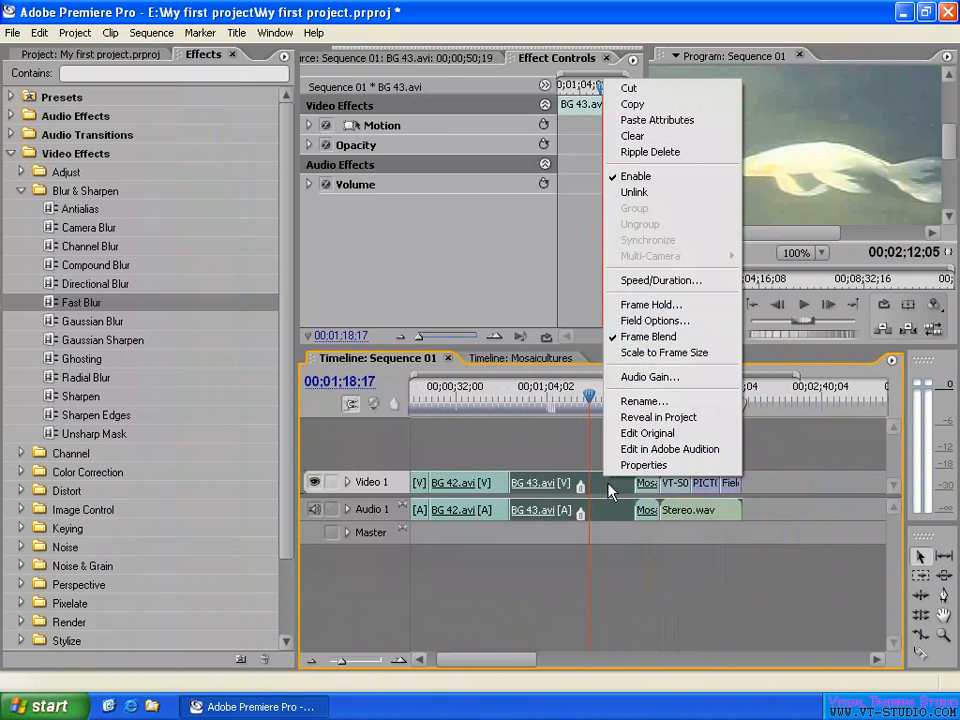
pyautogui.click(655, 281)
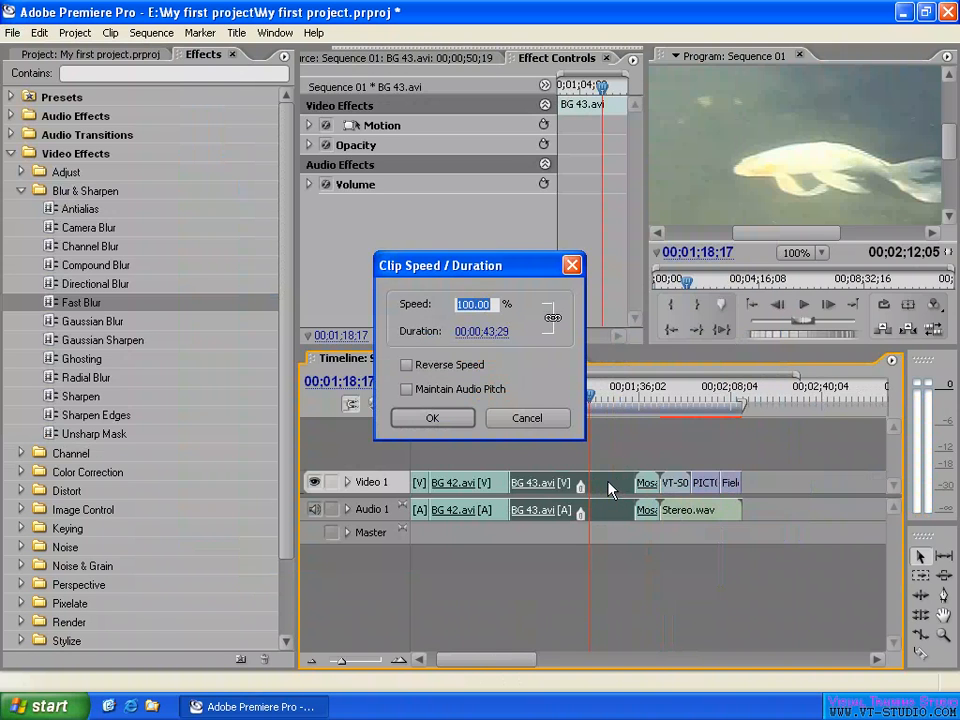
pyautogui.click(534, 425)
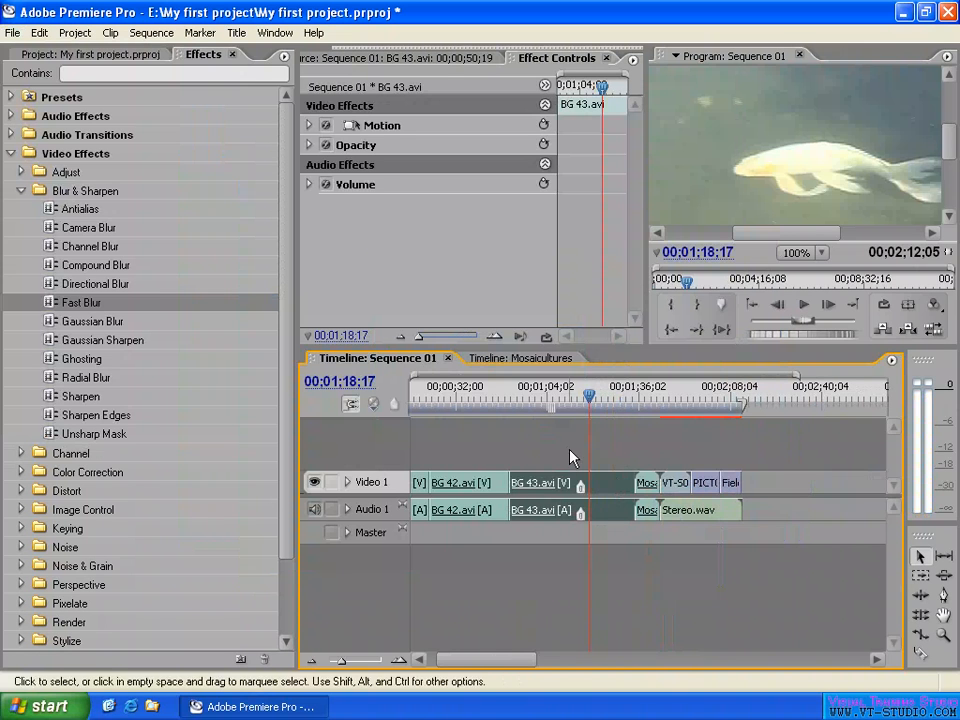
# - Move the playhead to 00;01;08;12 on the BG 43.avi clip and fit the whole frame in the program monitor
pyautogui.click(561, 399)
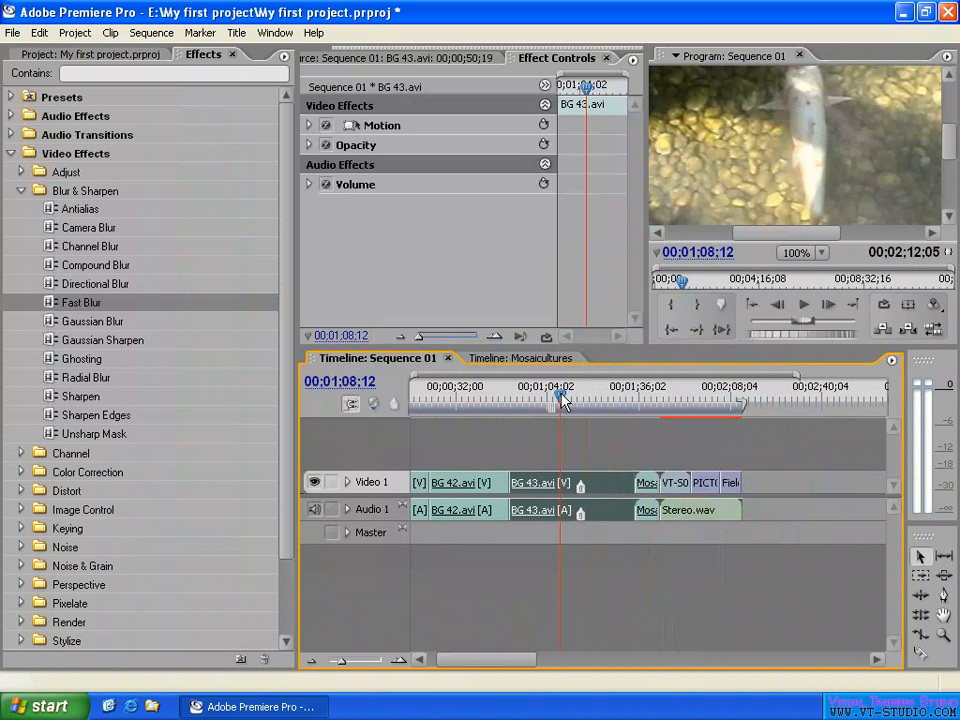
pyautogui.click(805, 253)
pyautogui.click(820, 280)
# - Try turning Frame Blend off for the BG 43.avi clip, turn it back on, and move the playhead to 00;01;20;06
pyautogui.rightClick(606, 482)
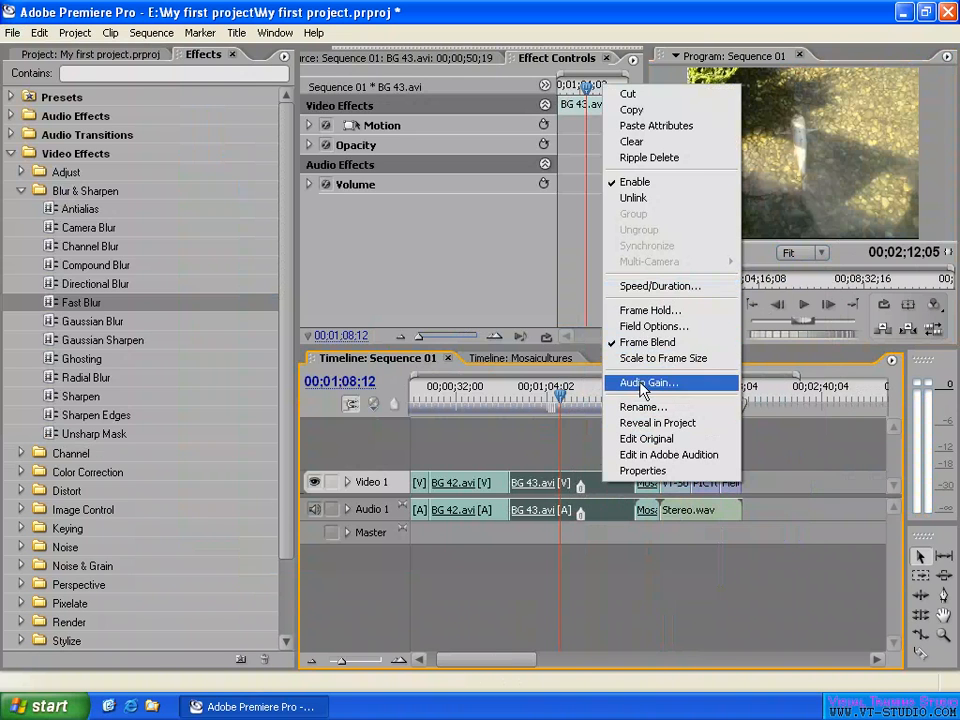
pyautogui.click(645, 342)
pyautogui.click(582, 397)
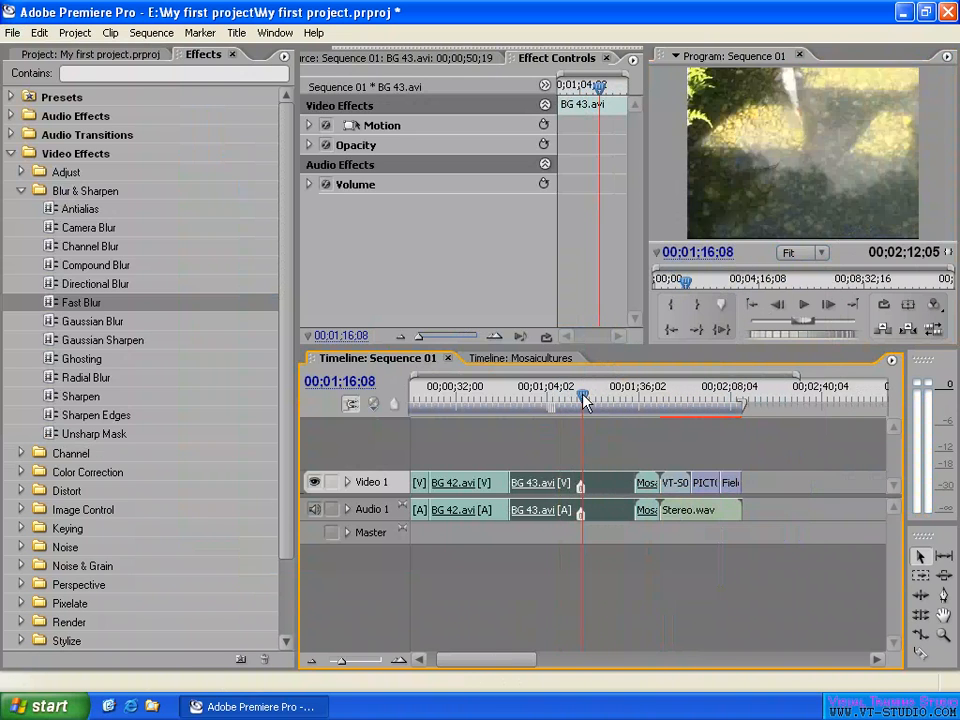
pyautogui.rightClick(607, 482)
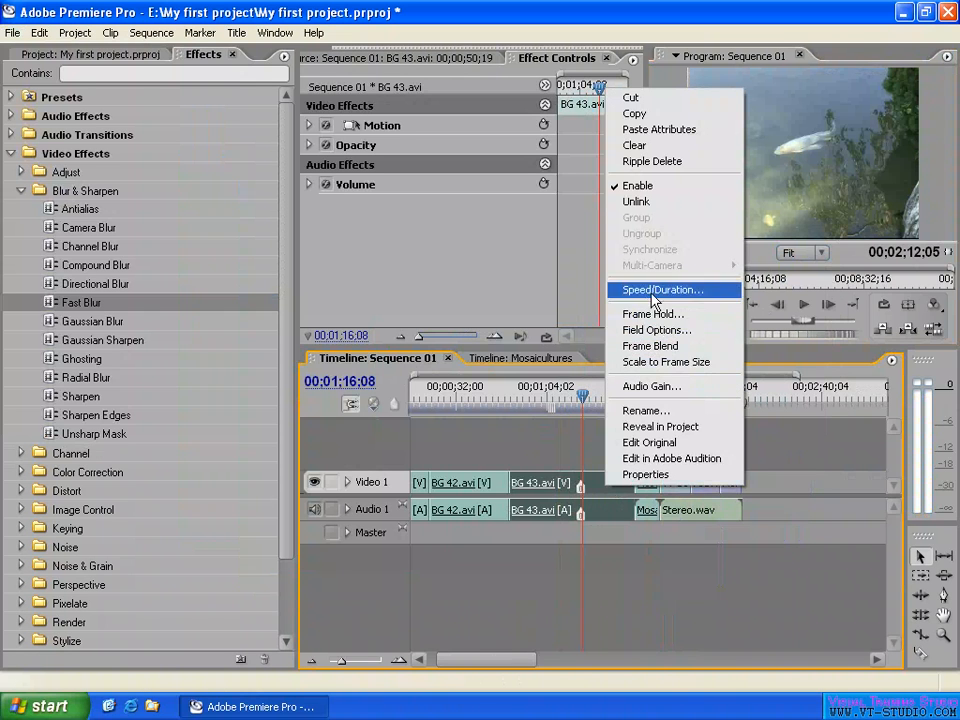
pyautogui.click(645, 346)
pyautogui.moveTo(589, 394); pyautogui.dragTo(594, 397)
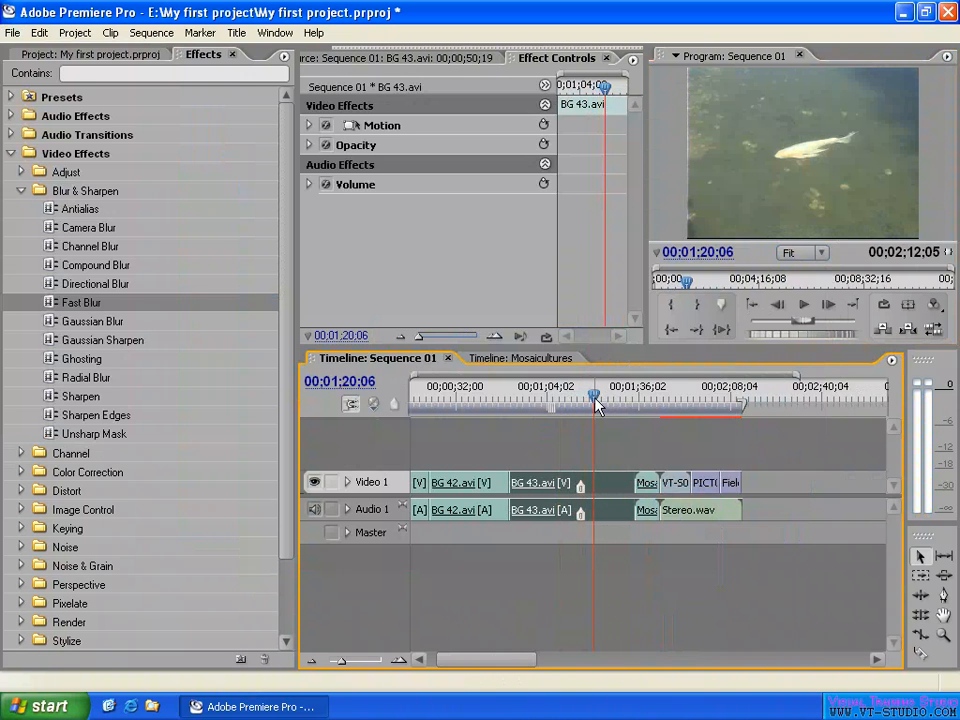
# - Look at the Scale to Frame Size command for BG 43.avi and check the frame size in the project's general settings
pyautogui.rightClick(604, 490)
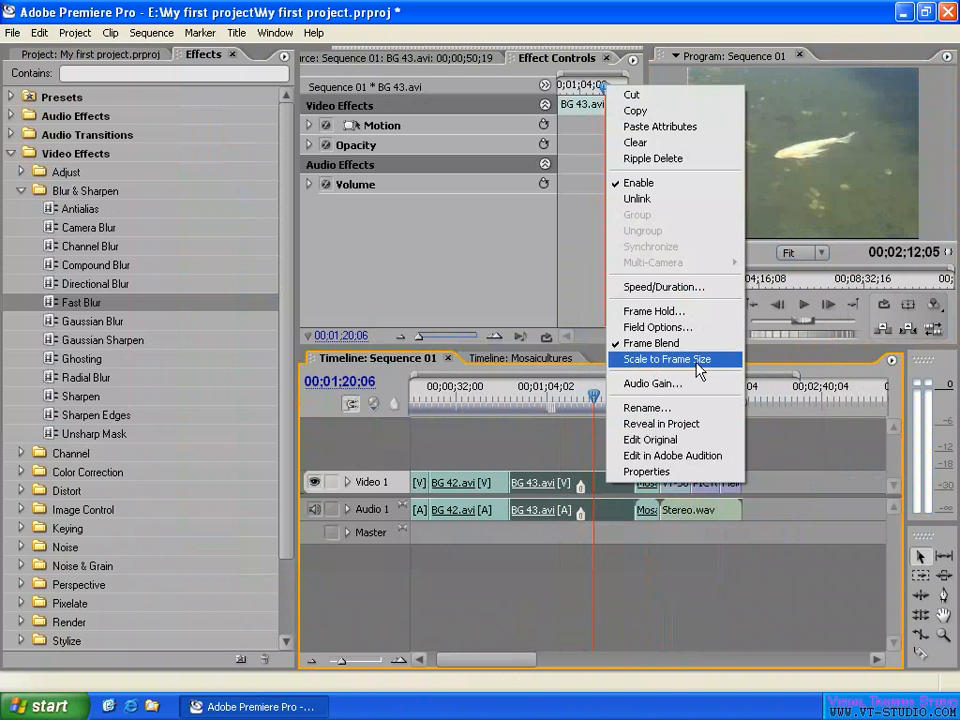
pyautogui.click(784, 435)
pyautogui.click(74, 33)
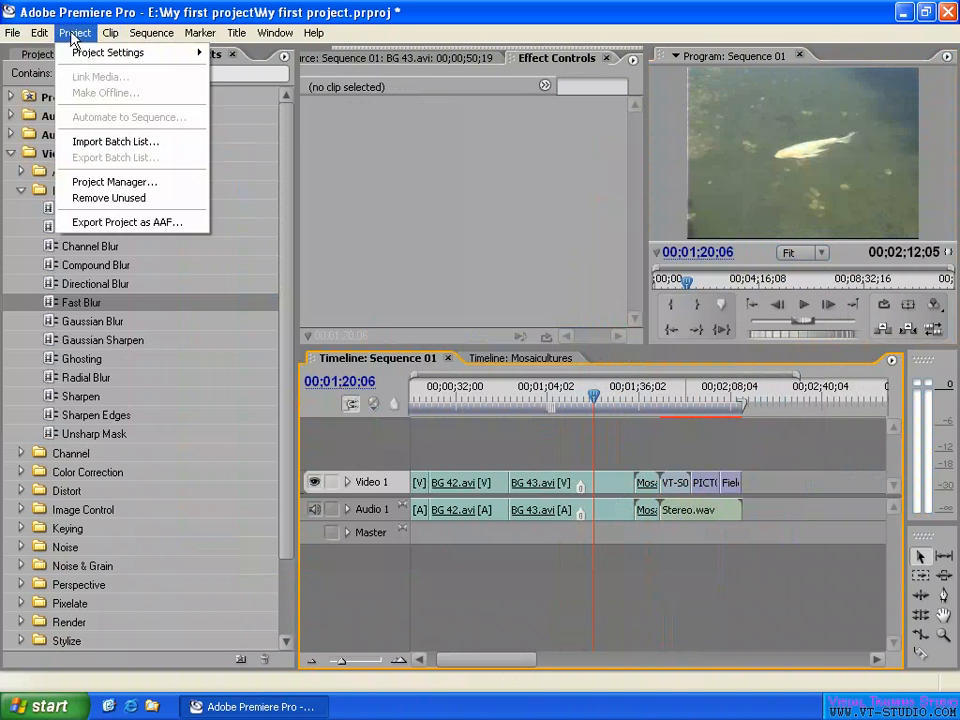
pyautogui.moveTo(176, 56)
pyautogui.click(249, 52)
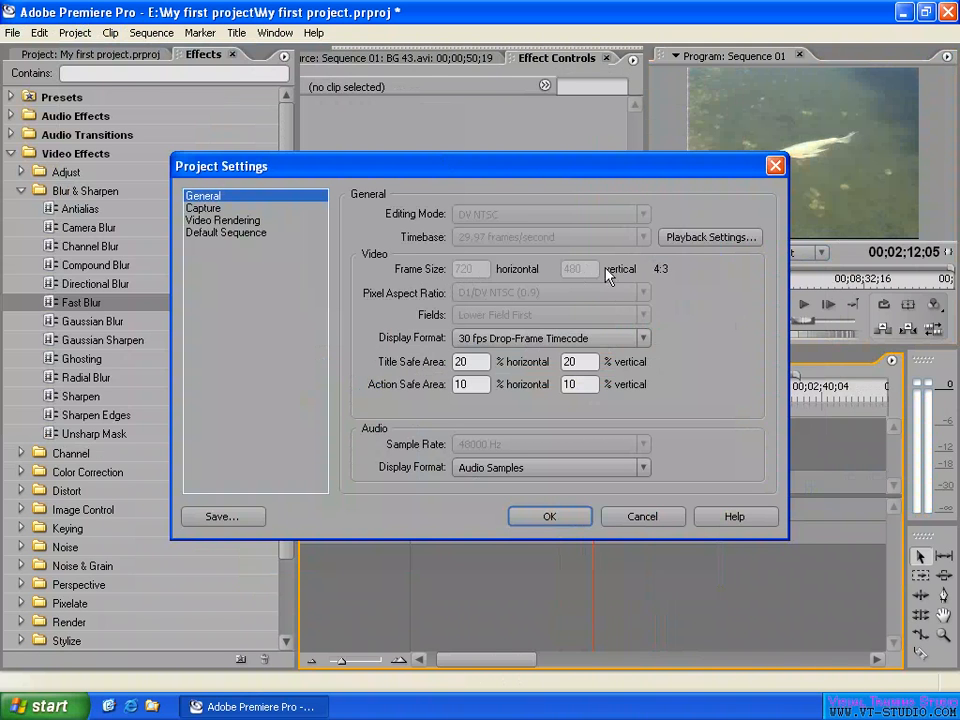
pyautogui.click(560, 520)
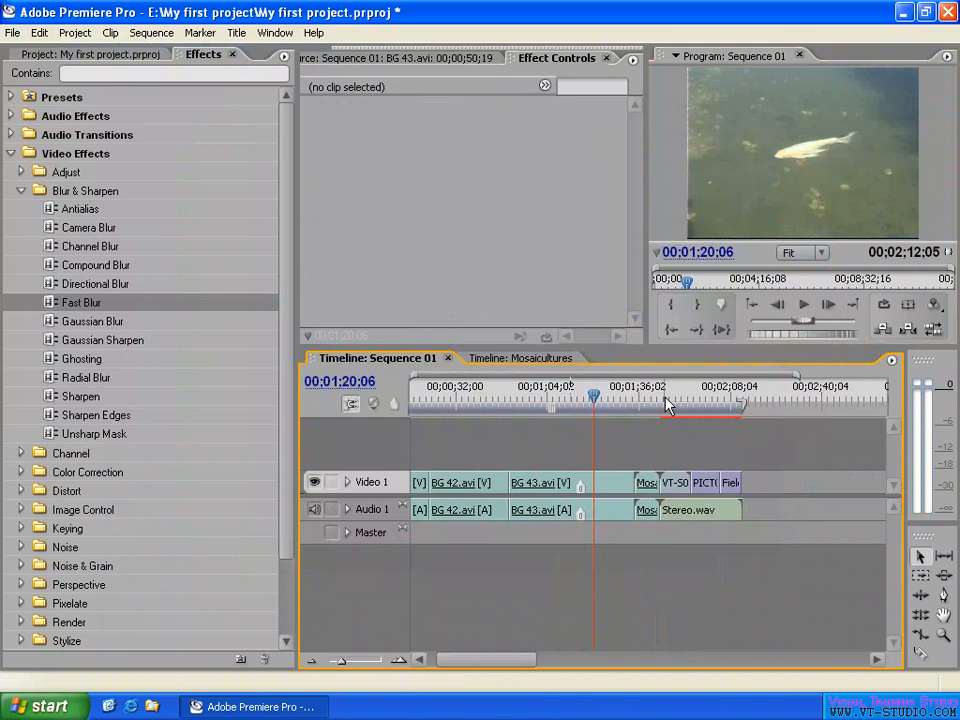
# - Move the playhead to 00;01;47;04 on the VT-S001.tga clip and select that clip
pyautogui.moveTo(668, 403); pyautogui.dragTo(682, 396)
pyautogui.press('=')
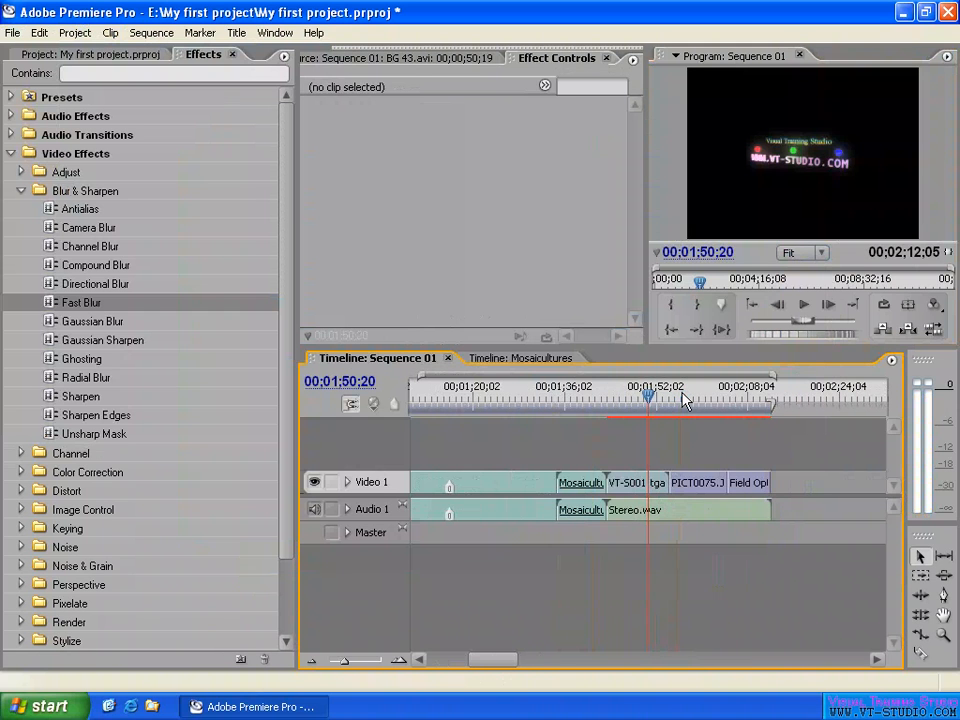
pyautogui.click(630, 399)
pyautogui.moveTo(630, 399); pyautogui.dragTo(627, 399)
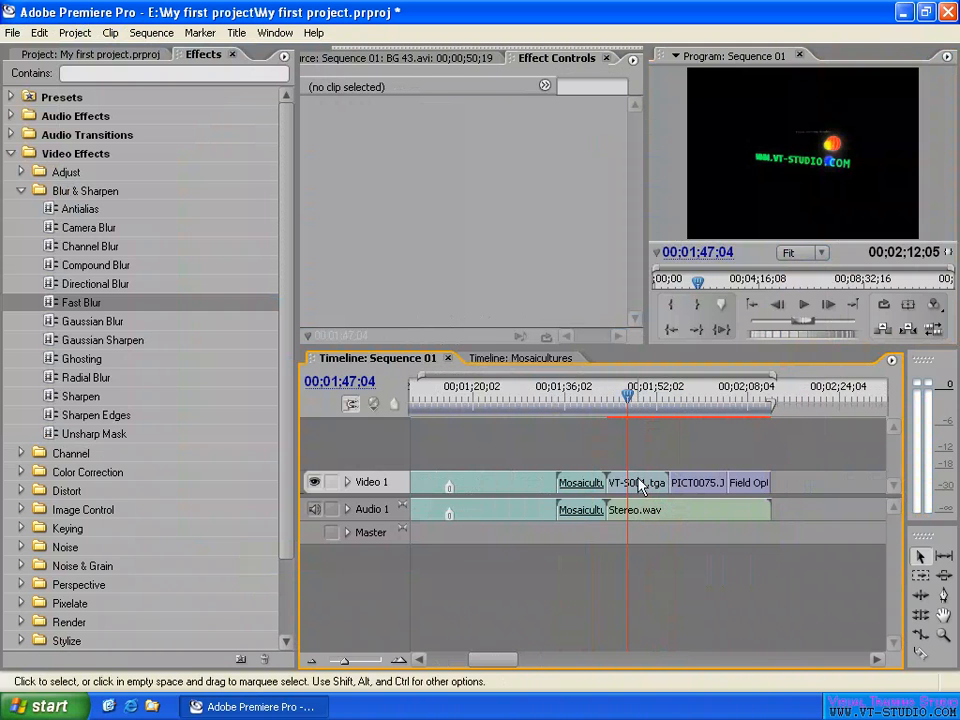
pyautogui.click(638, 483)
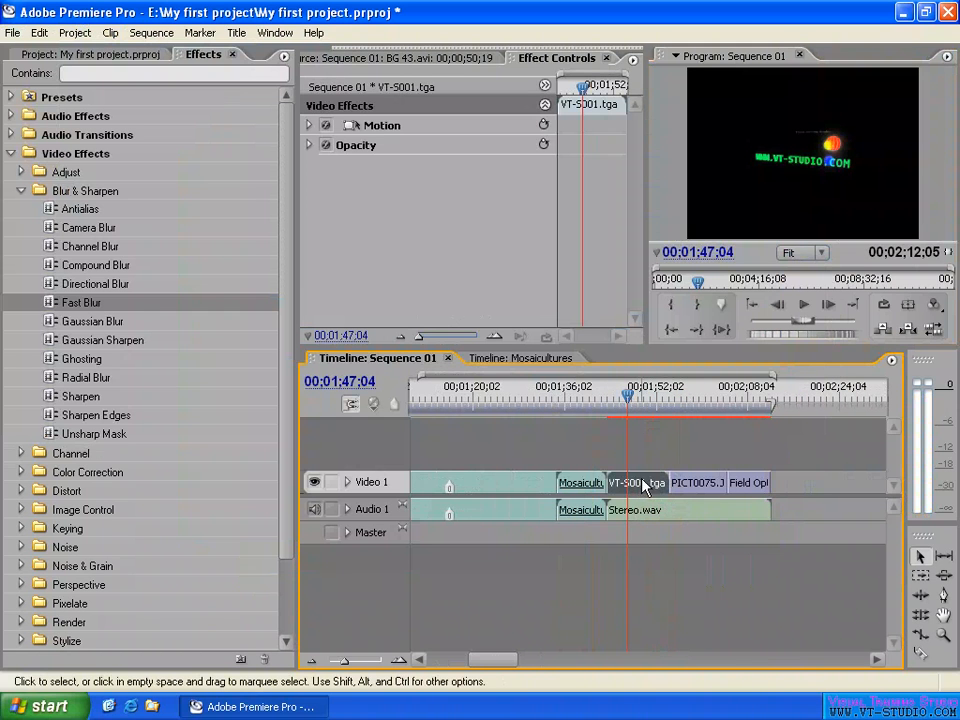
# - Try enlarging the VT-S001.tga image proportionally by its corner through the Motion effect, and reset the effect
pyautogui.click(368, 128)
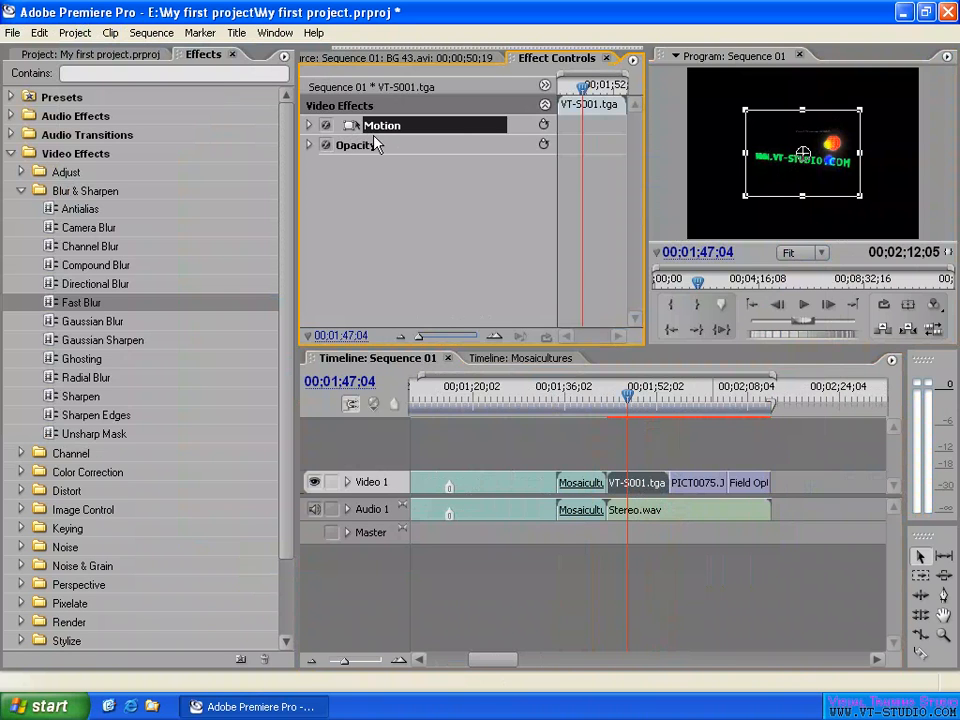
pyautogui.click(309, 125)
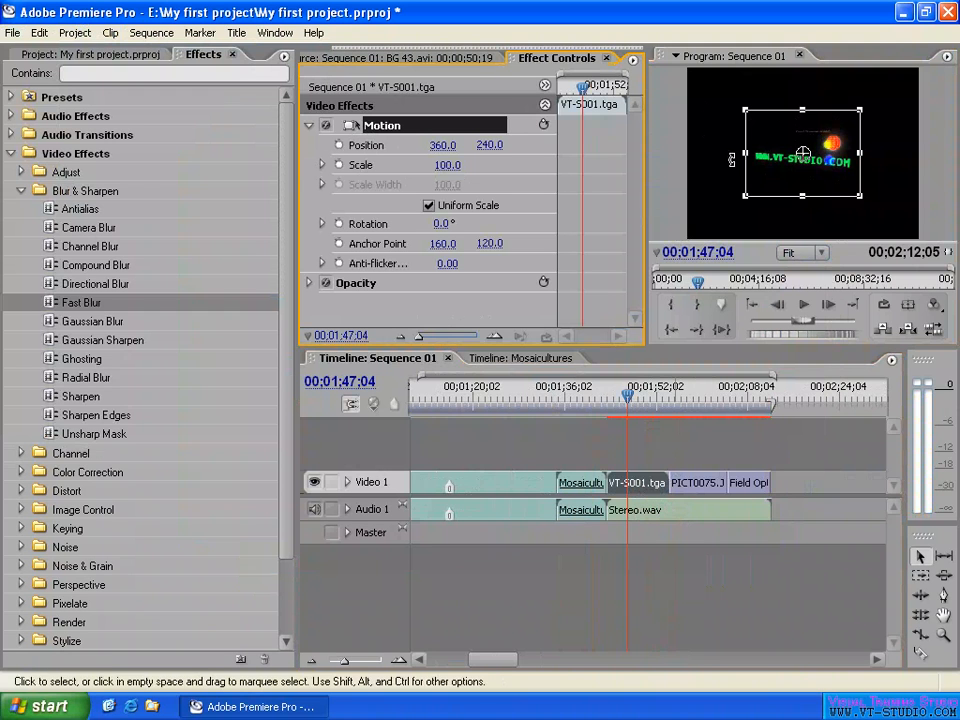
pyautogui.moveTo(744, 105); pyautogui.dragTo(693, 70)
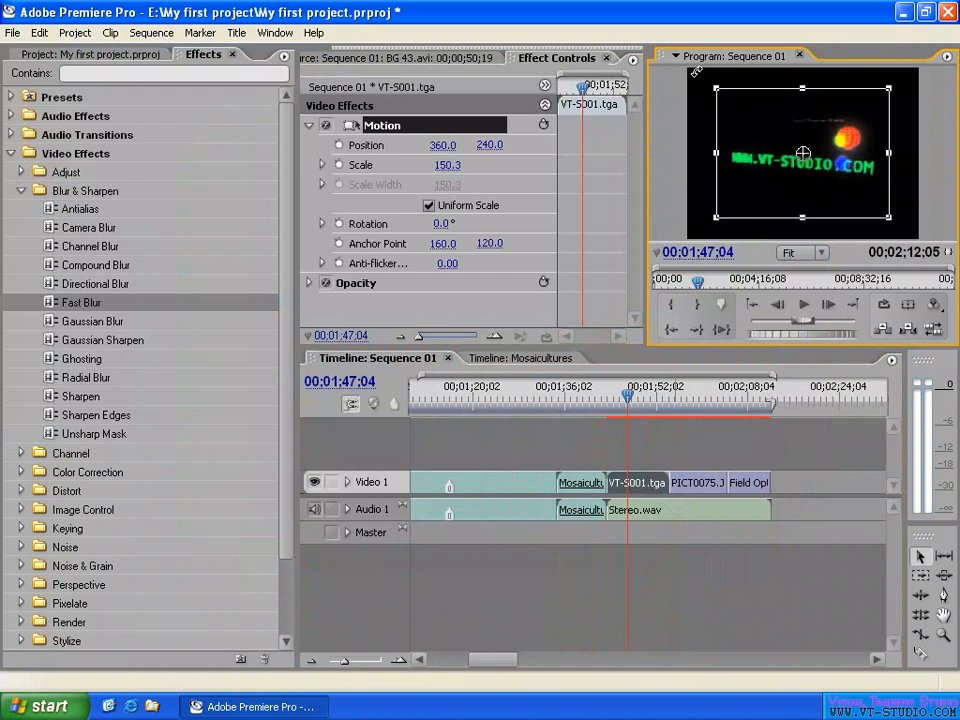
pyautogui.click(546, 126)
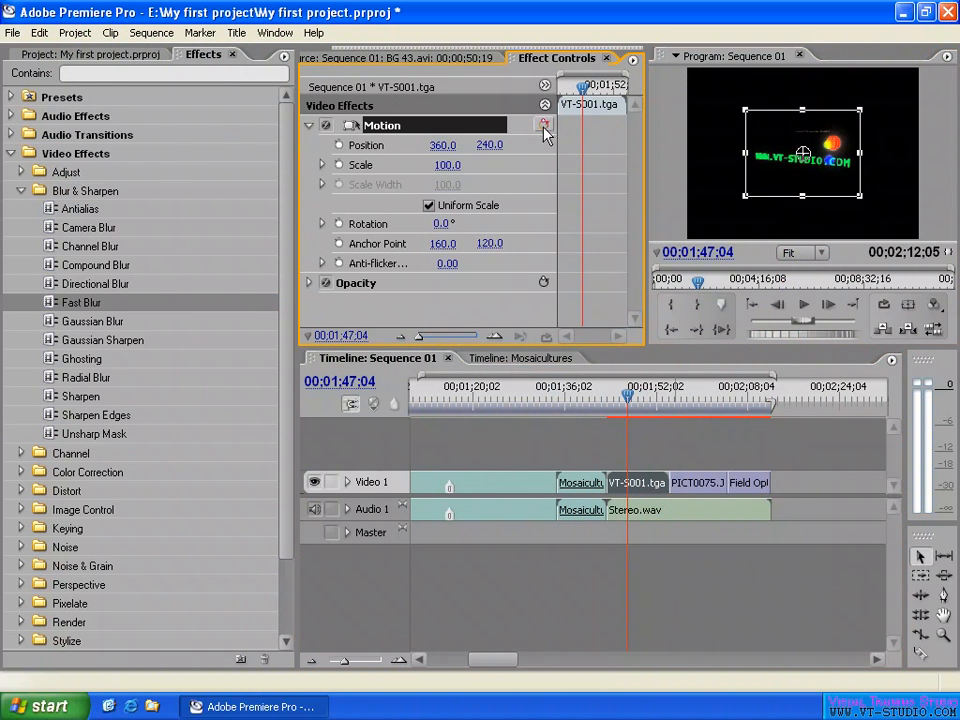
# - Apply Scale to Frame Size to the VT-S001.tga clip and deselect its Motion effect
pyautogui.rightClick(643, 484)
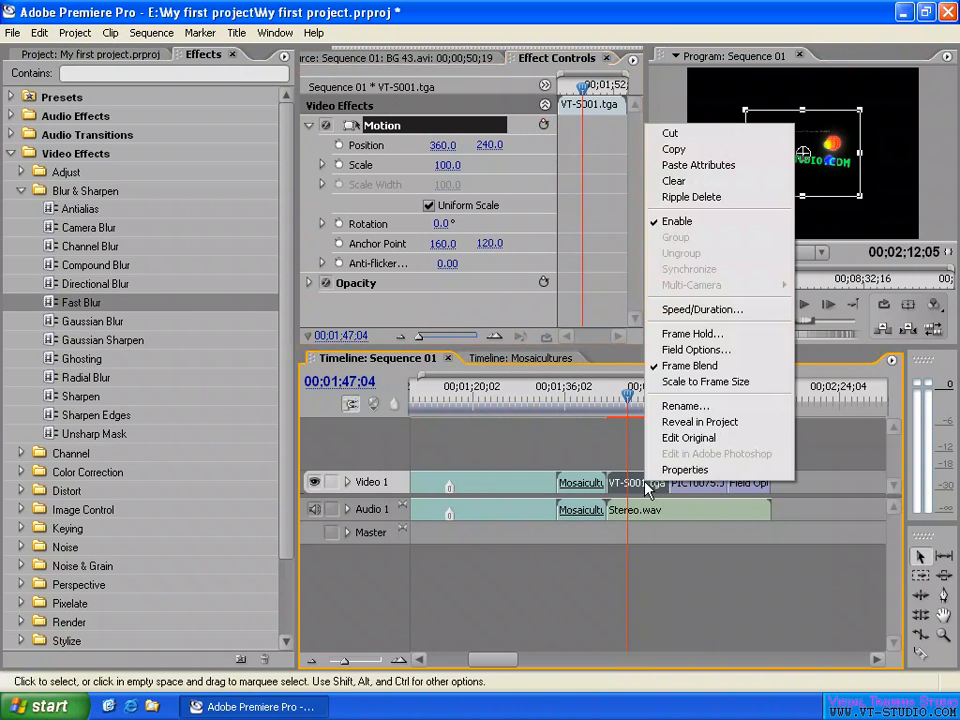
pyautogui.click(727, 392)
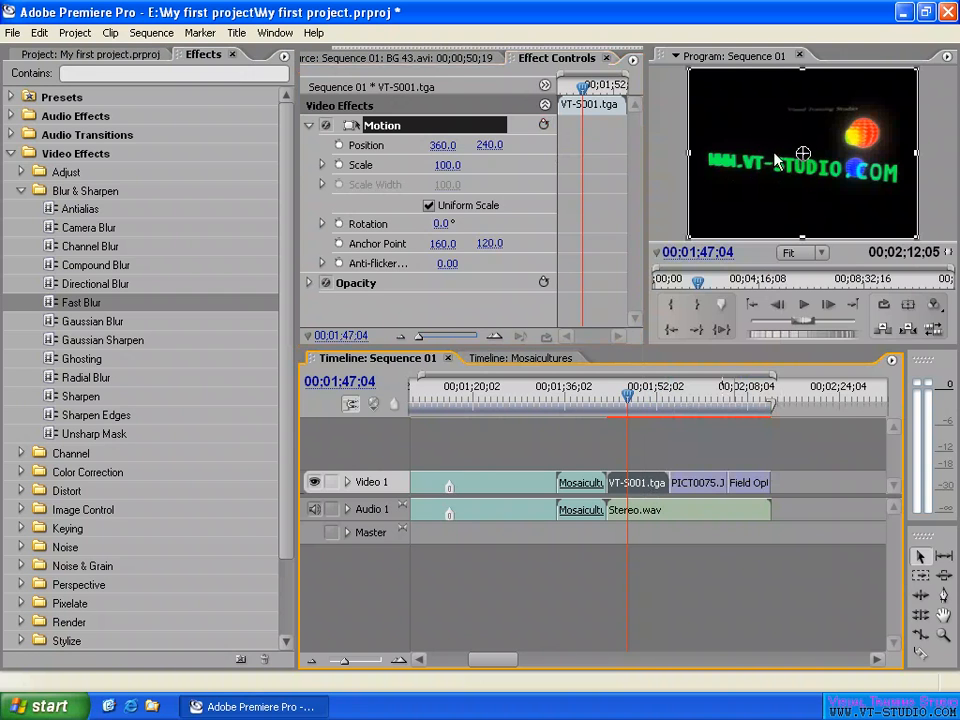
pyautogui.click(521, 177)
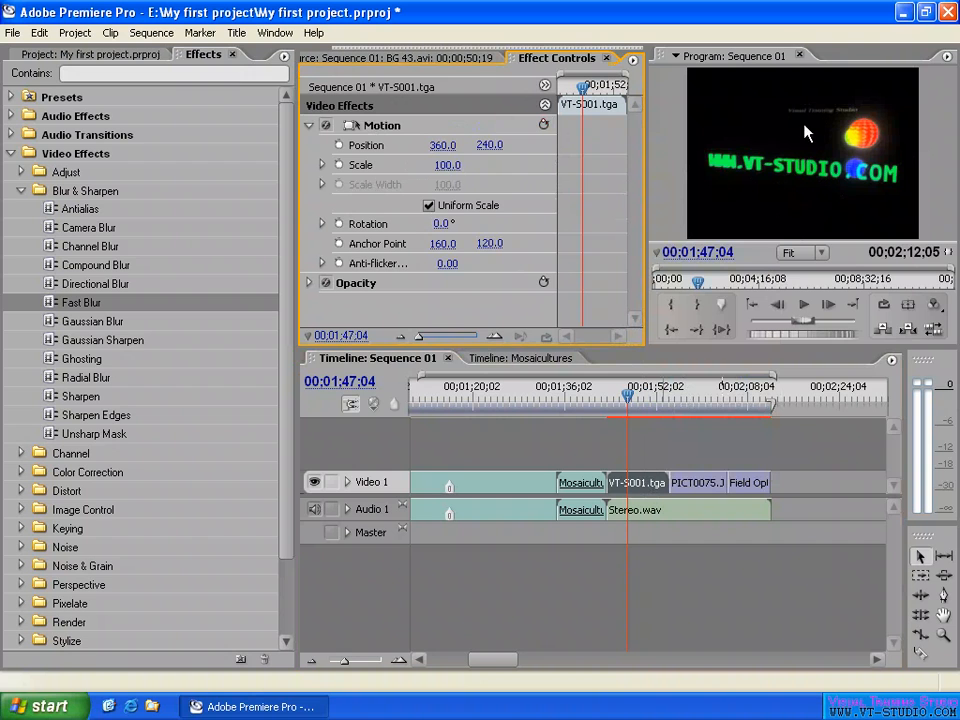
# - Try Motion scales of 50 and 150 on the VT-S001.tga clip, and reset its Motion effect
pyautogui.click(440, 165)
pyautogui.write('50')
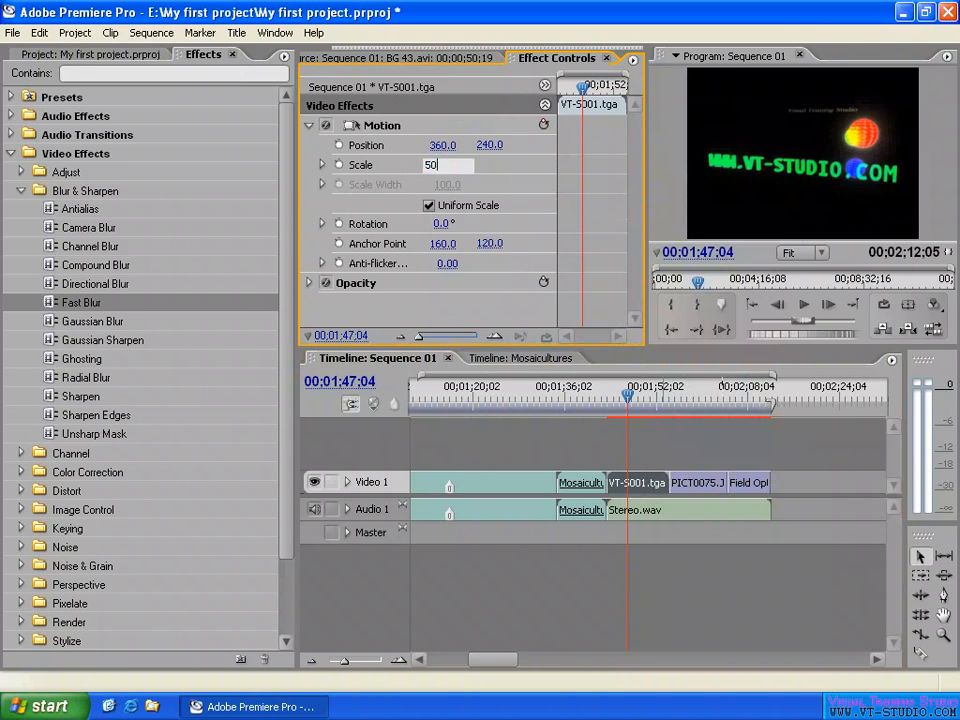
pyautogui.press('Return')
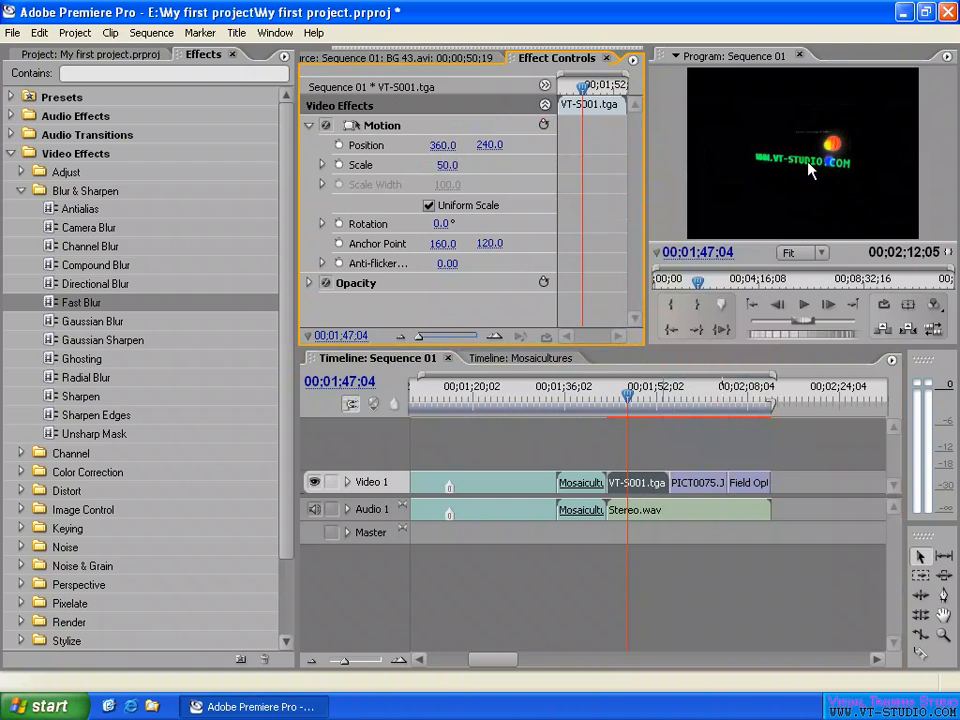
pyautogui.click(447, 165)
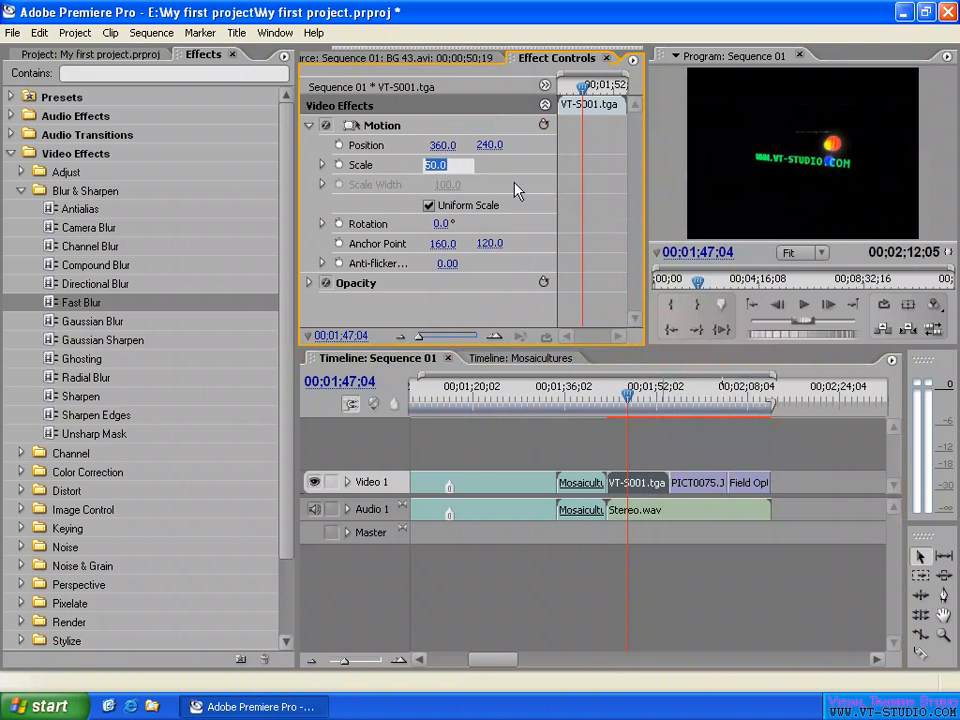
pyautogui.write('150')
pyautogui.press('Return')
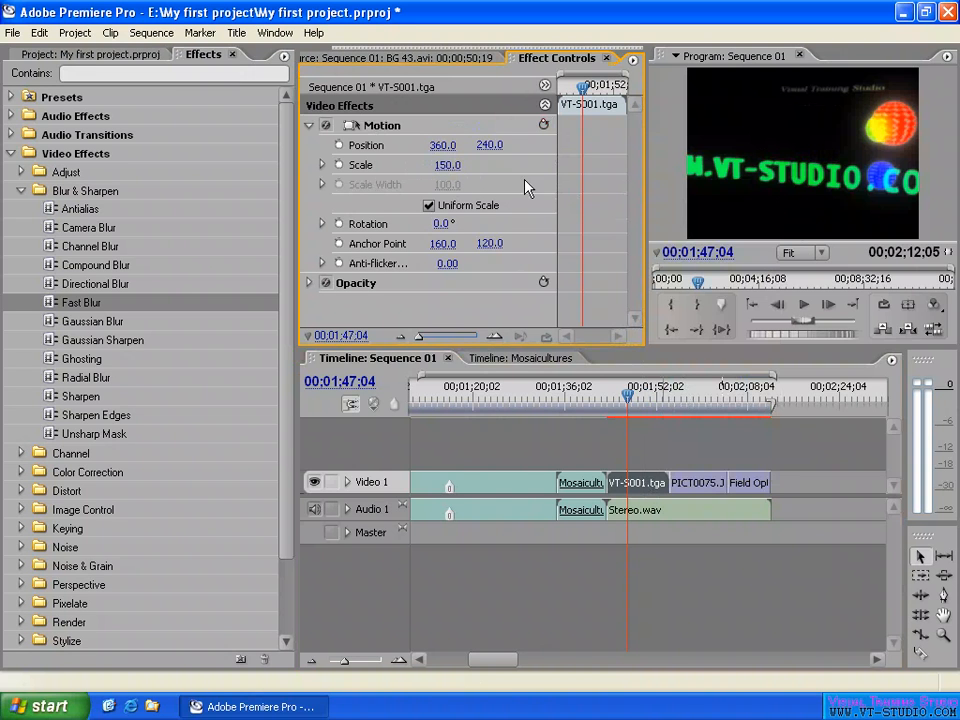
pyautogui.click(544, 127)
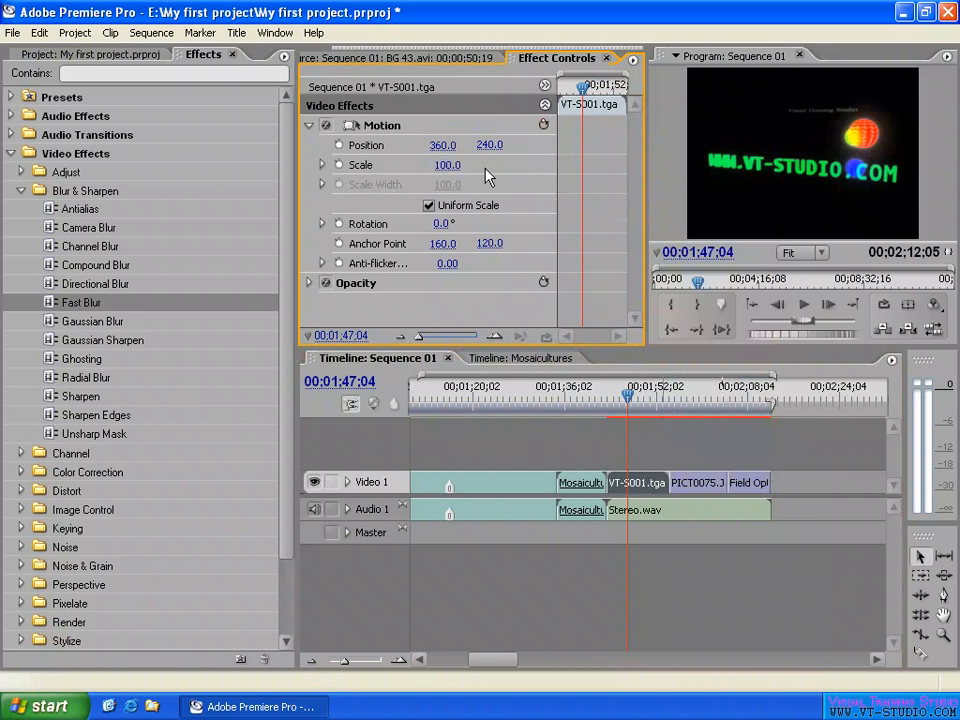
# - Check the Scale to Frame Size option on the VT-S001.tga clip and preview its image at 00;01;50;03
pyautogui.rightClick(640, 483)
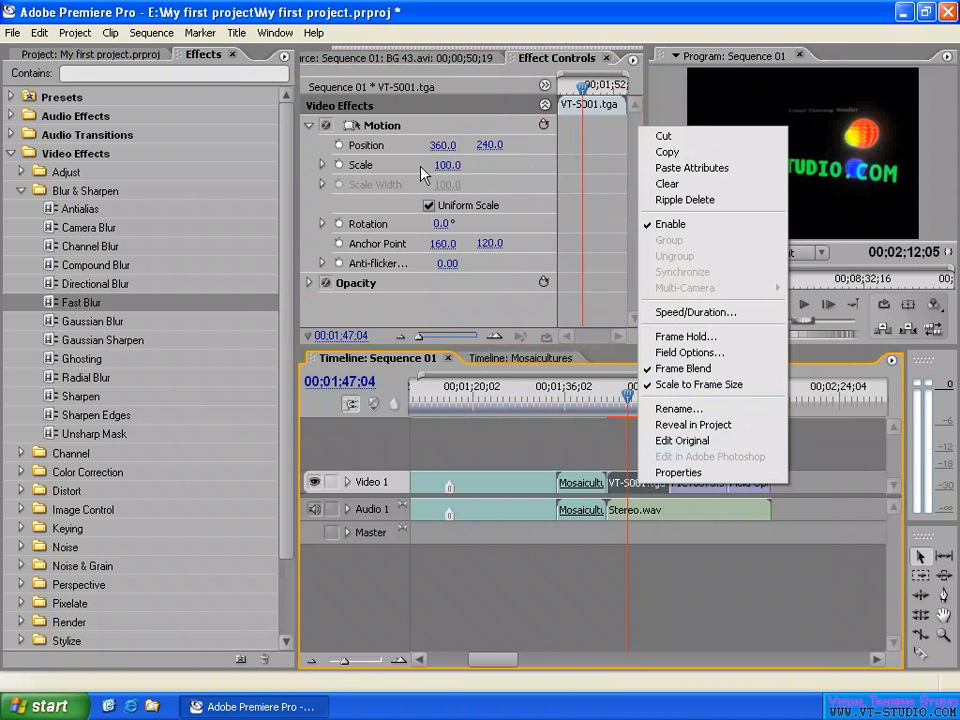
pyautogui.click(536, 189)
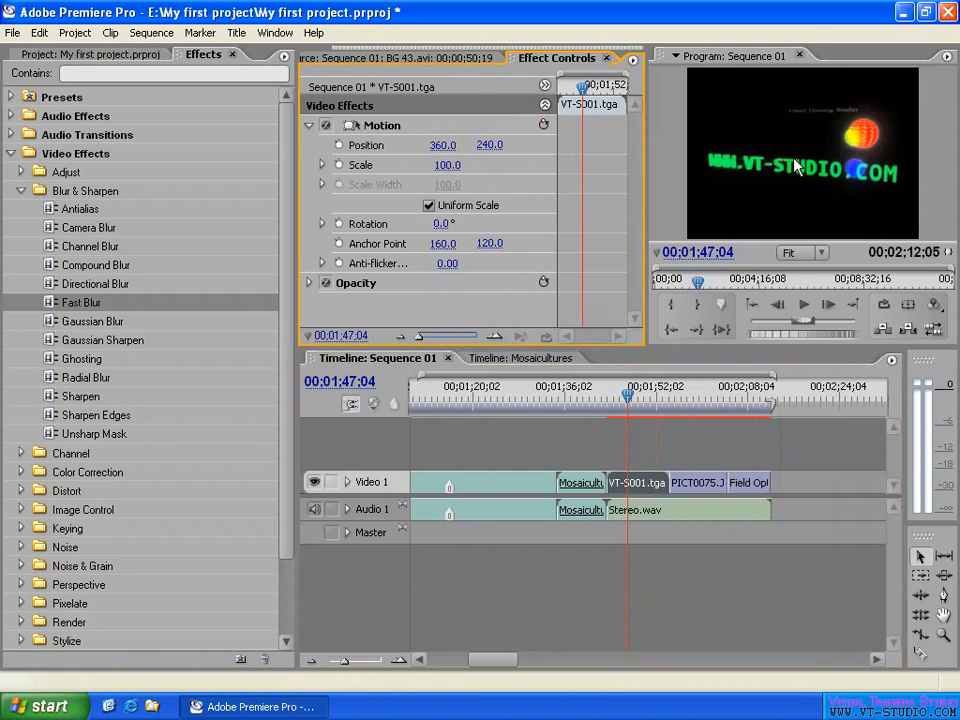
pyautogui.click(644, 392)
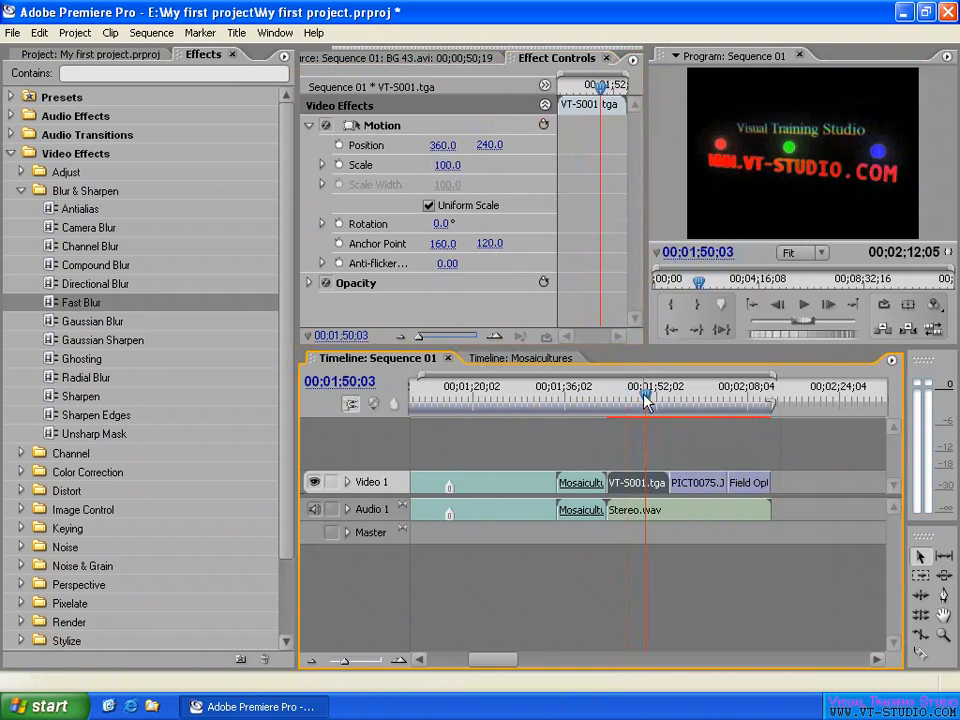
pyautogui.rightClick(648, 490)
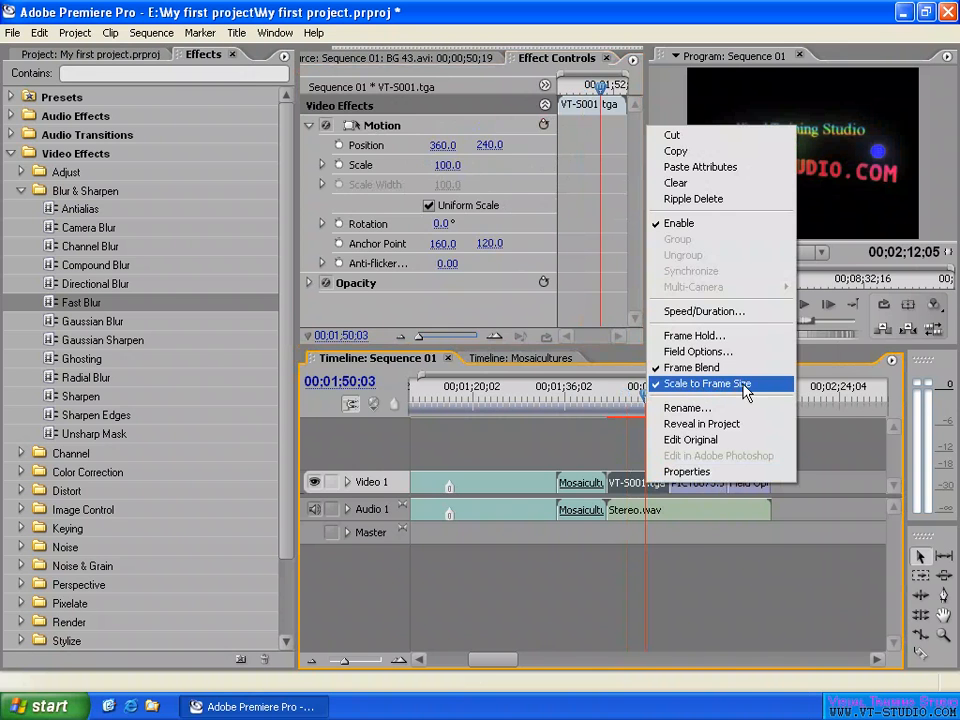
pyautogui.click(816, 436)
# - Move the playhead to 00;01;59;28 on the PICT0075.JPG clip and select that clip
pyautogui.click(701, 398)
pyautogui.click(708, 487)
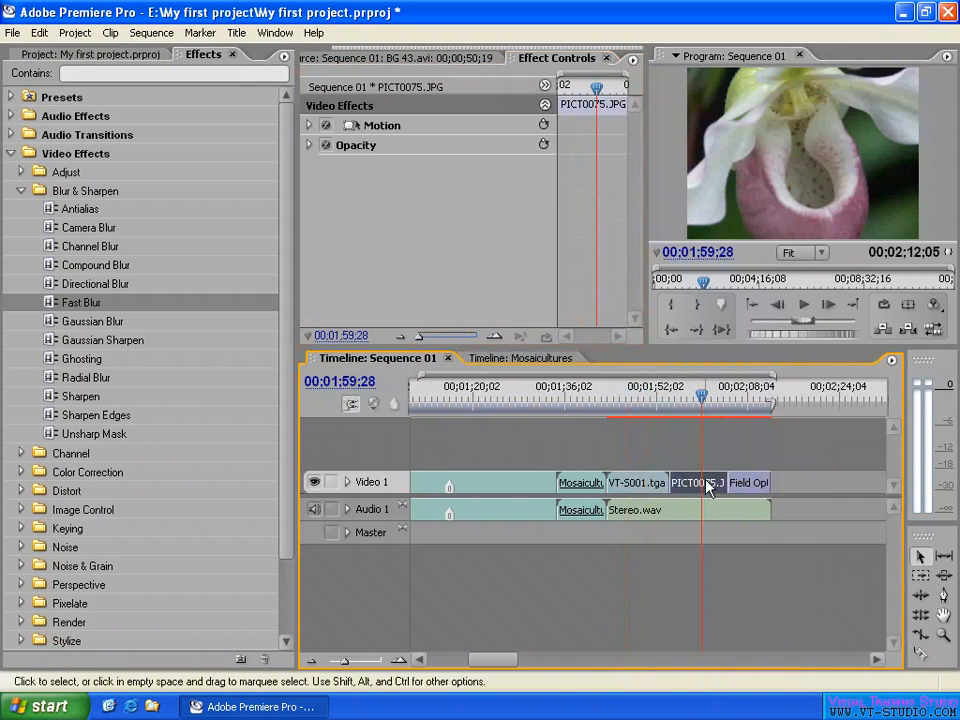
# - Try shifting the oversized PICT0075.JPG image around the frame to a position of about 430, 347.5
pyautogui.moveTo(763, 183); pyautogui.dragTo(745, 154)
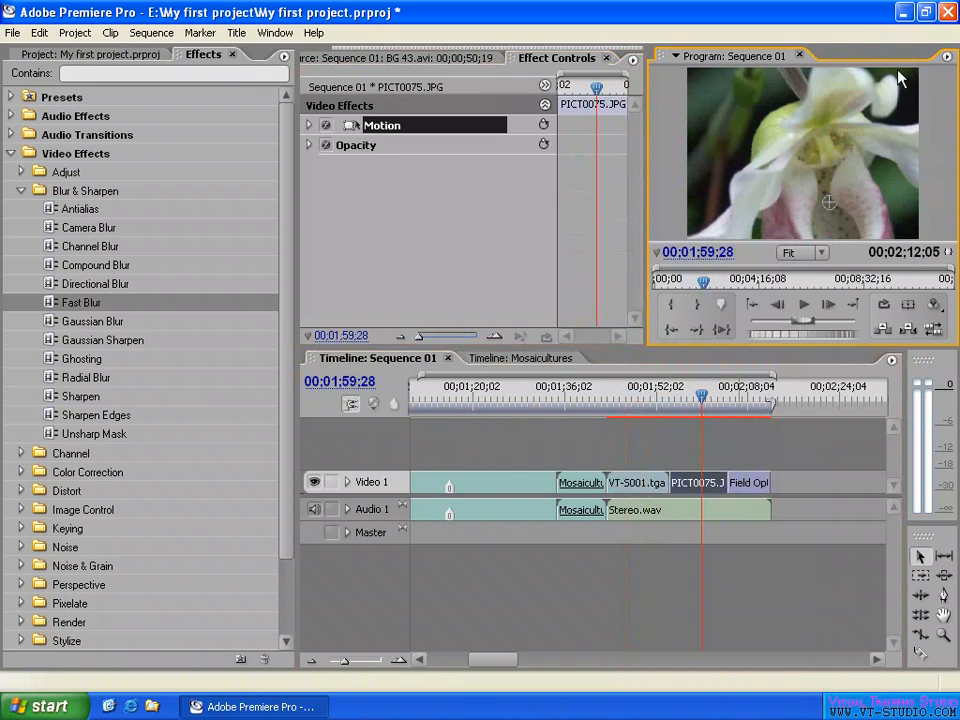
pyautogui.moveTo(774, 180); pyautogui.dragTo(713, 103)
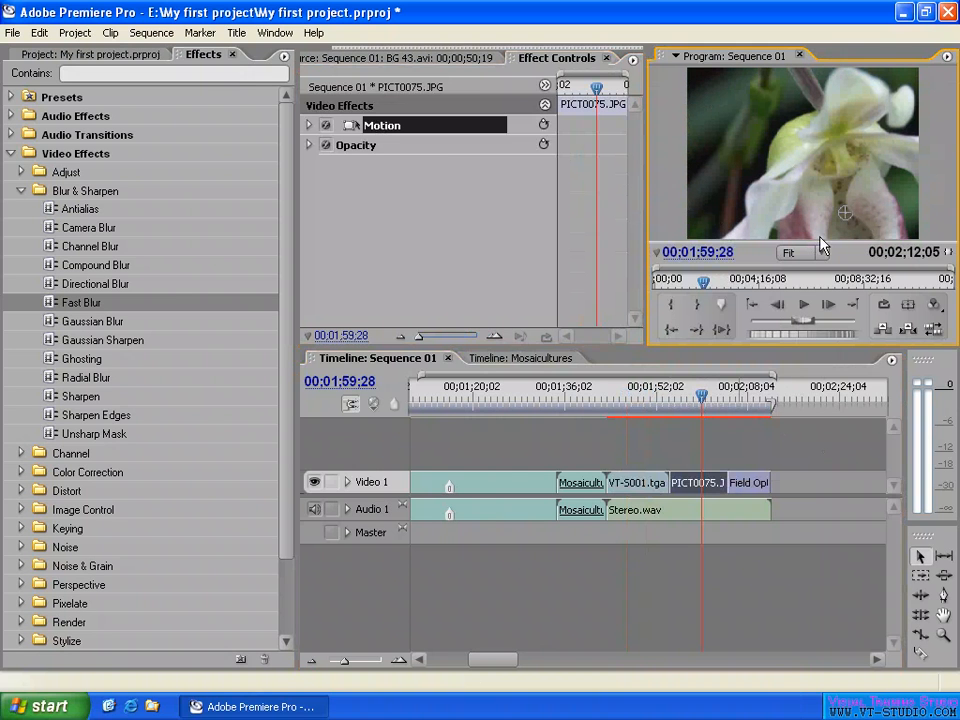
pyautogui.moveTo(748, 134); pyautogui.dragTo(728, 114)
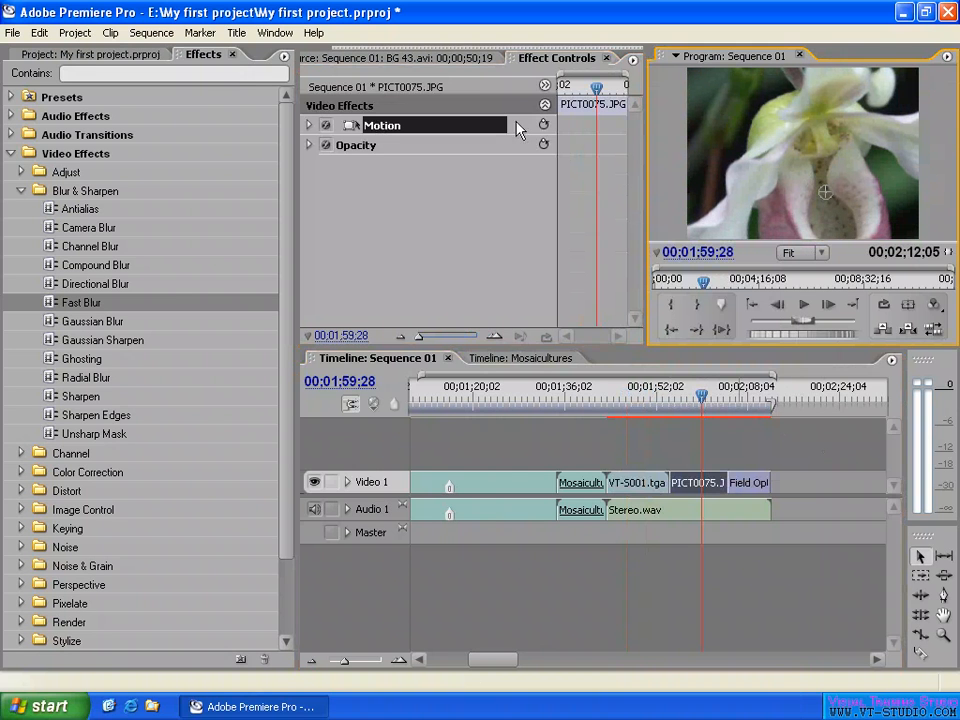
# - Try a Motion scale of 50 on PICT0075.JPG and reposition the image to about 389.1, 242.6
pyautogui.click(309, 125)
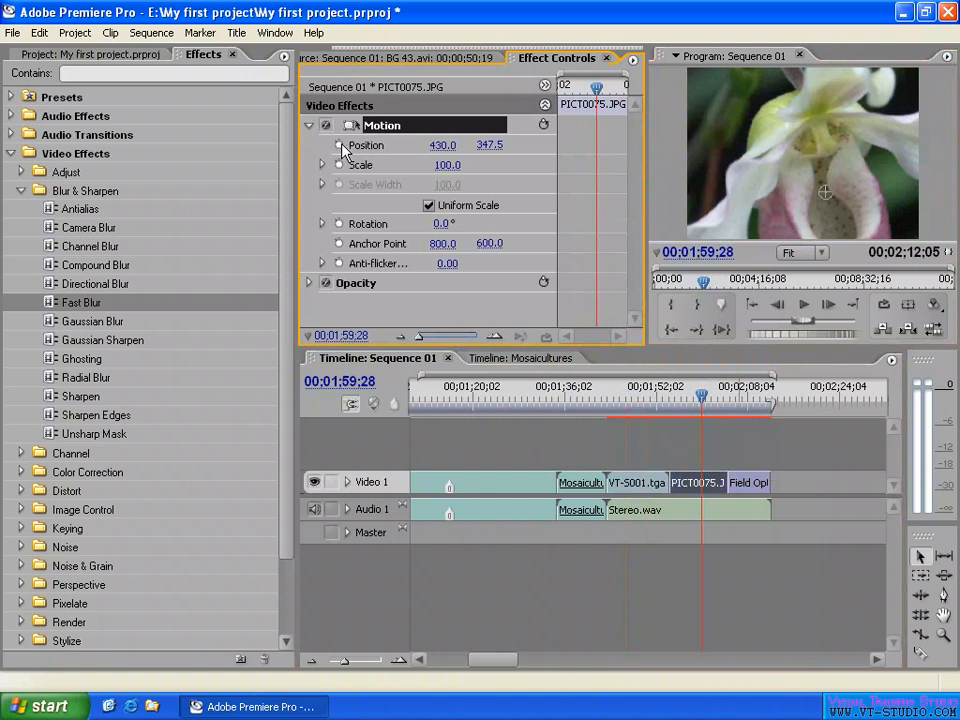
pyautogui.click(440, 165)
pyautogui.write('50')
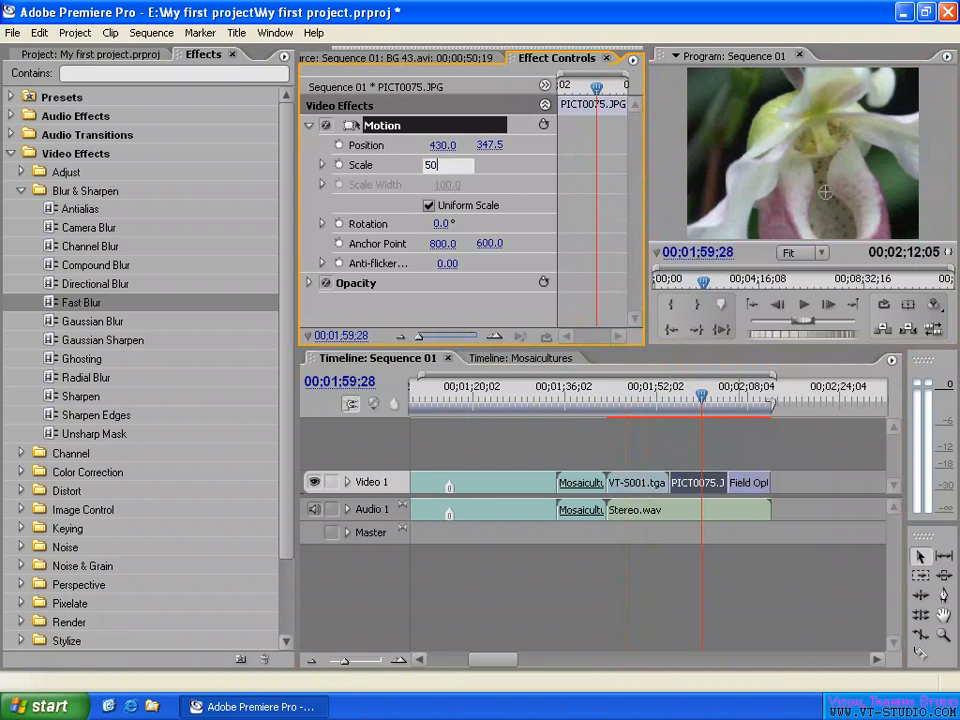
pyautogui.press('Return')
pyautogui.moveTo(765, 172); pyautogui.dragTo(752, 134)
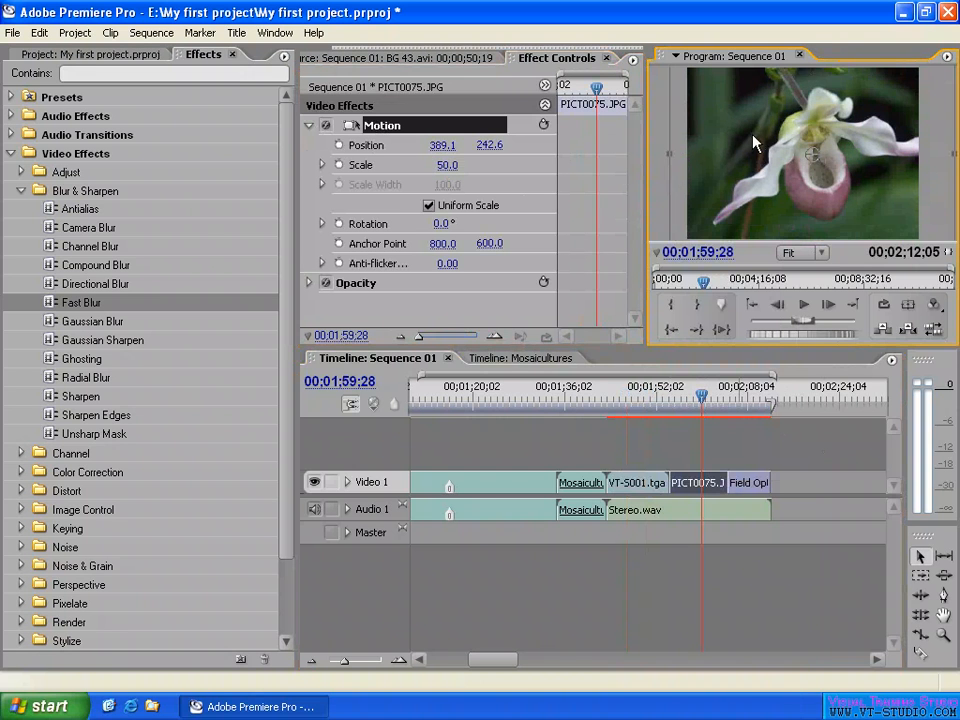
# - Try a Motion scale of 45 on PICT0075.JPG, move the image to about 357.1, 234.8, and reset the Motion effect
pyautogui.click(447, 165)
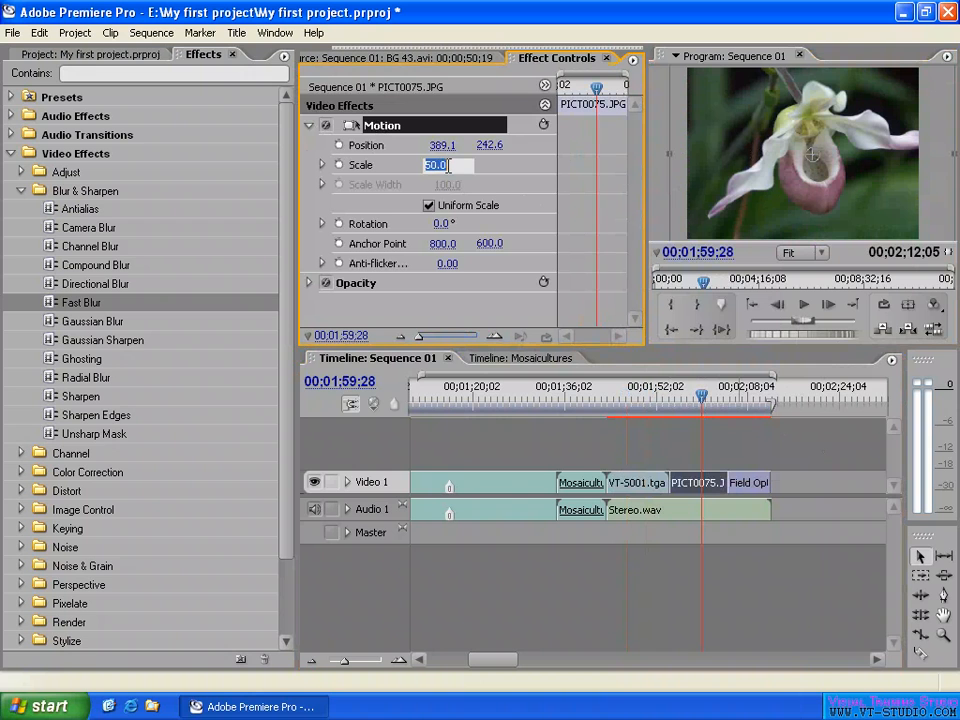
pyautogui.write('45')
pyautogui.press('Return')
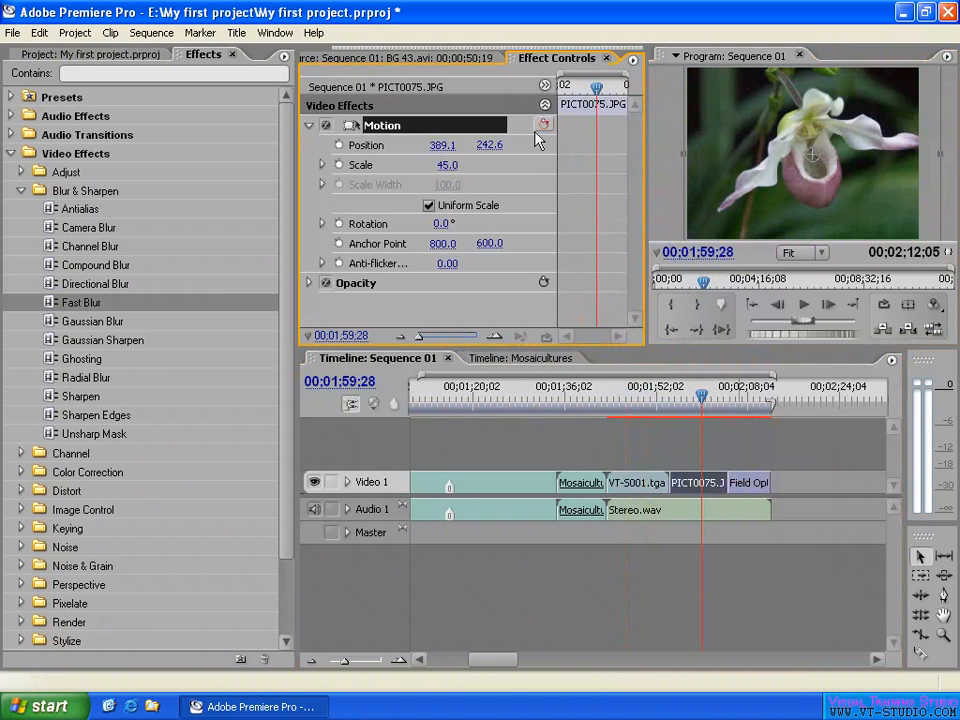
pyautogui.moveTo(733, 180); pyautogui.dragTo(723, 173)
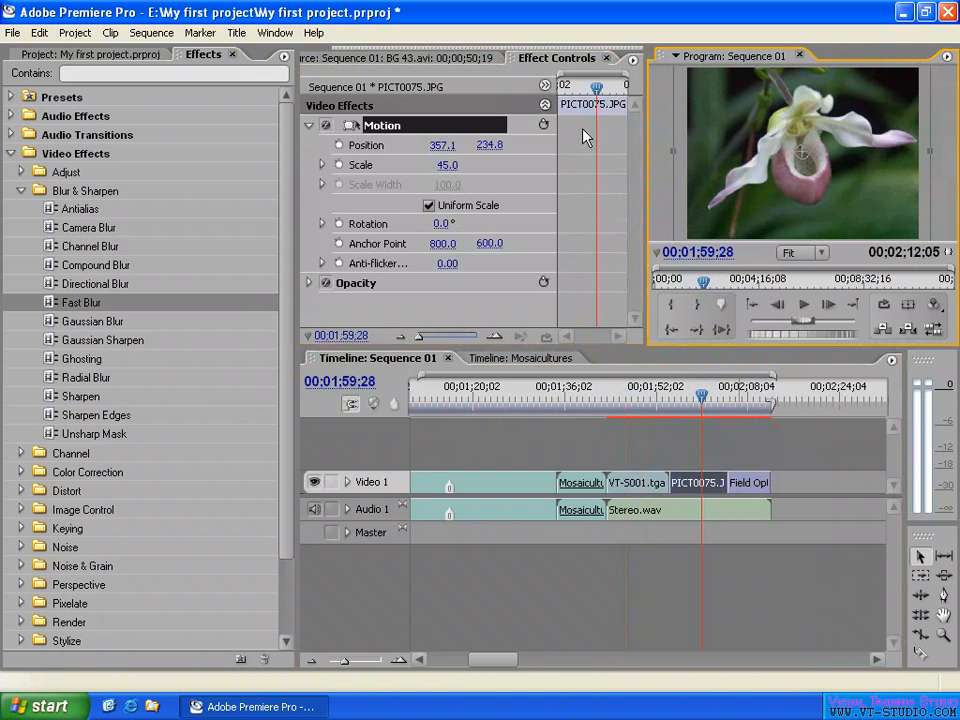
pyautogui.click(544, 126)
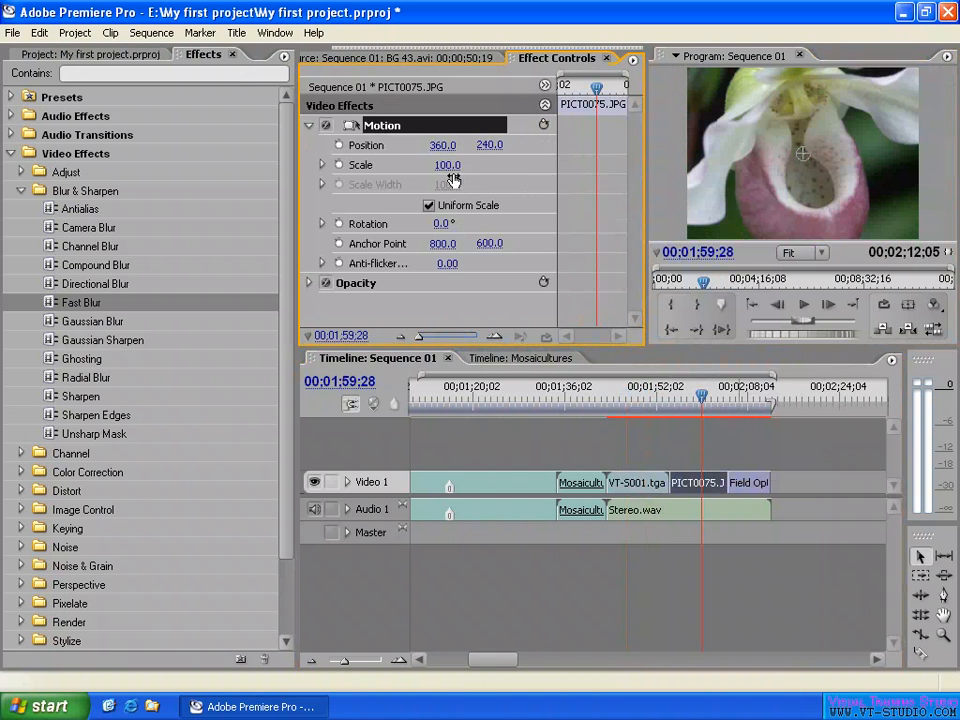
# - Apply Scale to Frame Size to the PICT0075.JPG clip and deselect its Motion effect
pyautogui.rightClick(706, 483)
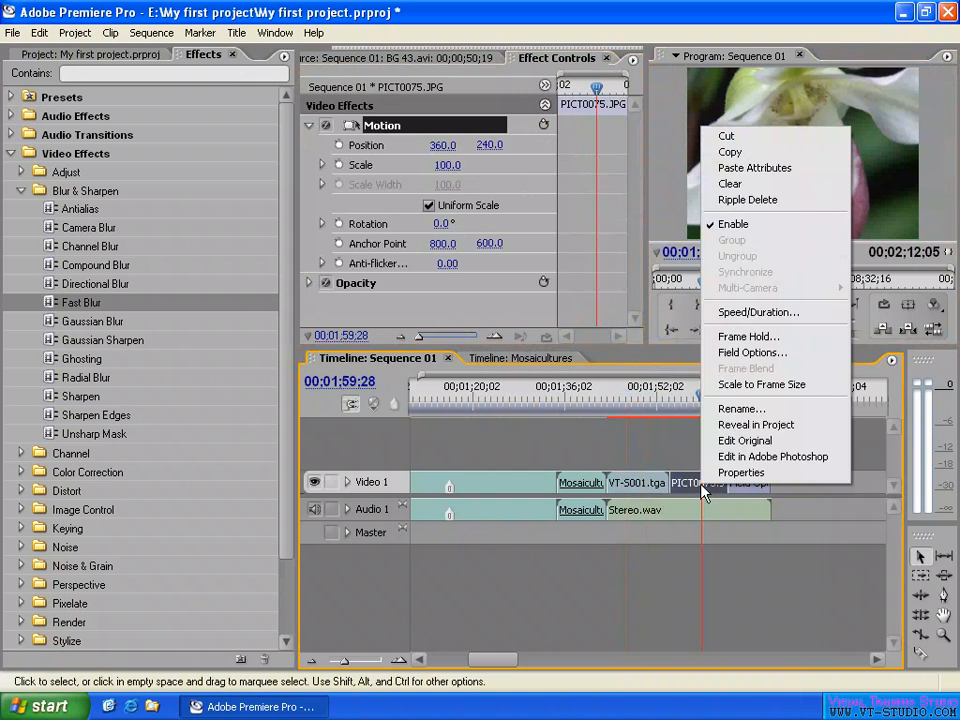
pyautogui.click(780, 394)
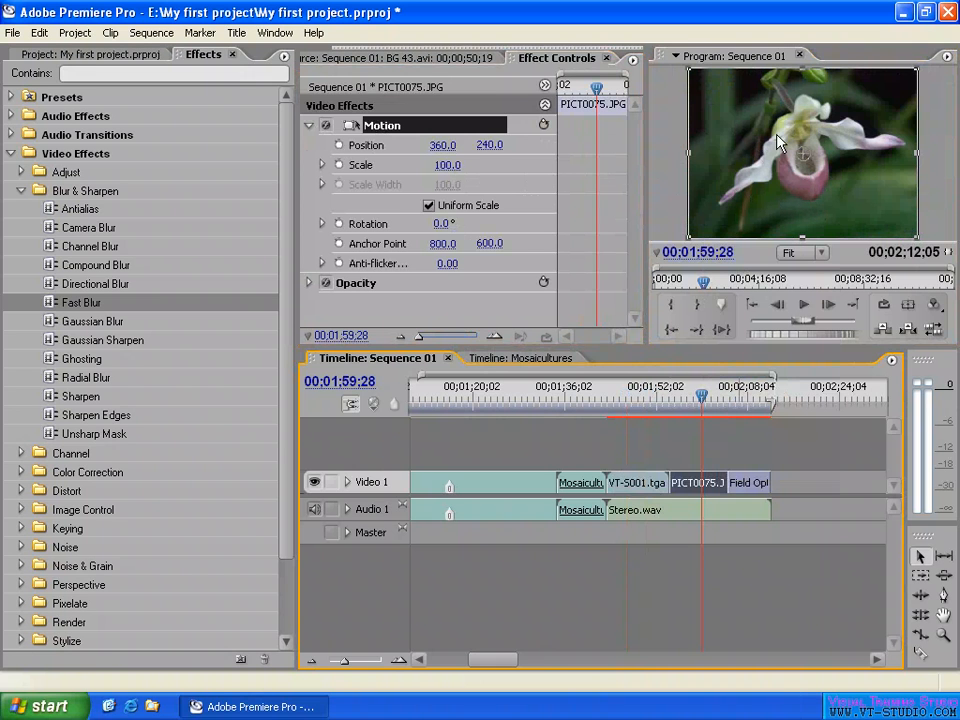
pyautogui.click(668, 178)
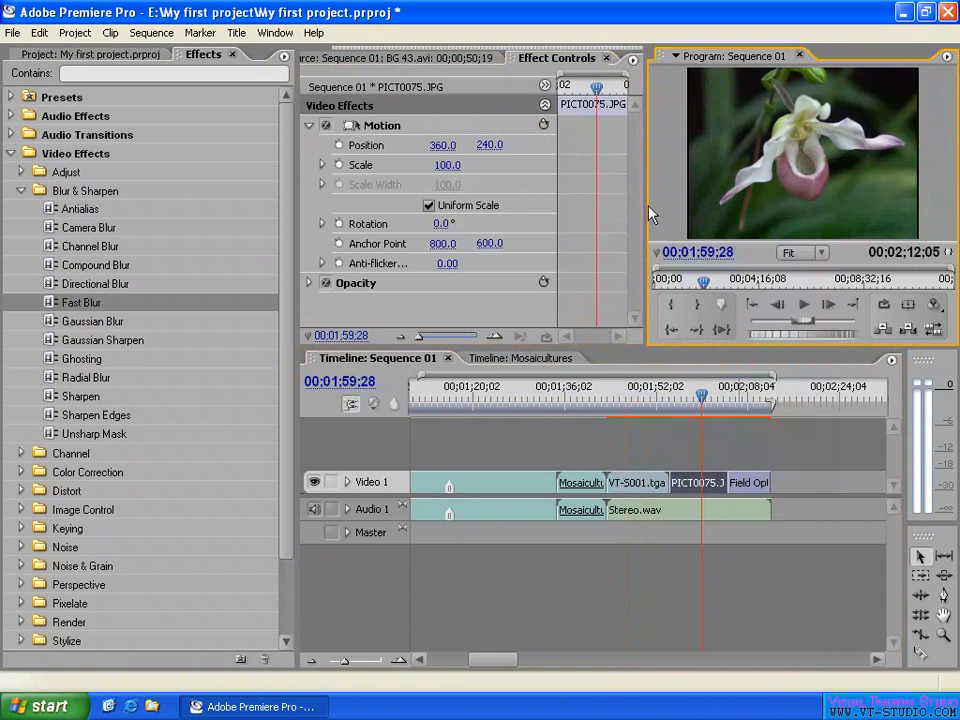
pyautogui.click(492, 165)
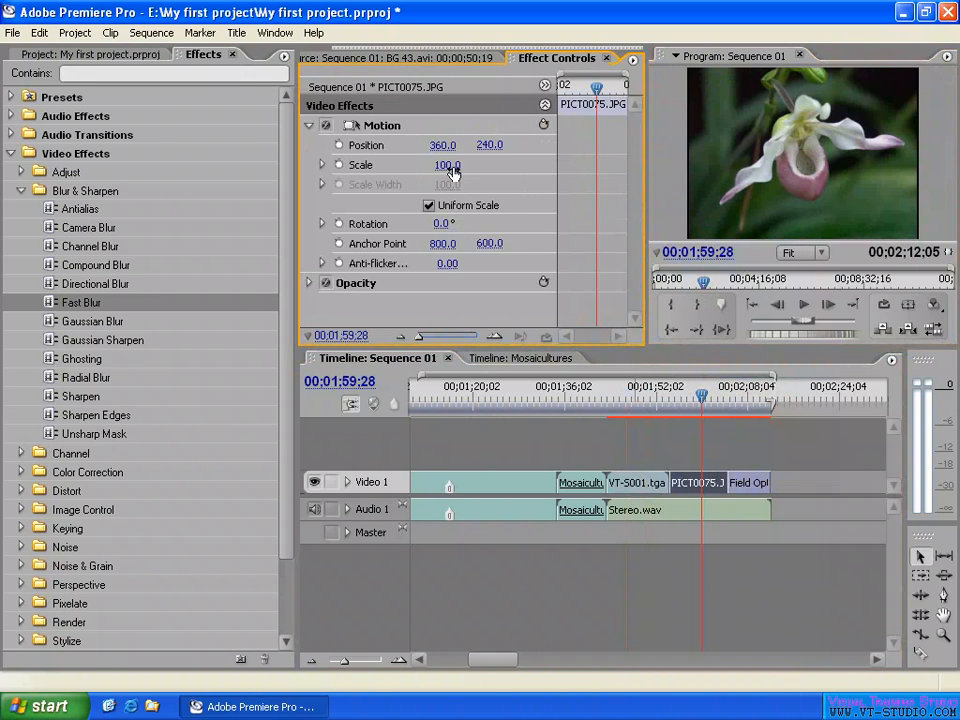
# - Try Motion scales of 50 and 250 on the PICT0075.JPG clip, and reset its Motion effect
pyautogui.click(452, 172)
pyautogui.write('50')
pyautogui.press('Return')
pyautogui.click(447, 165)
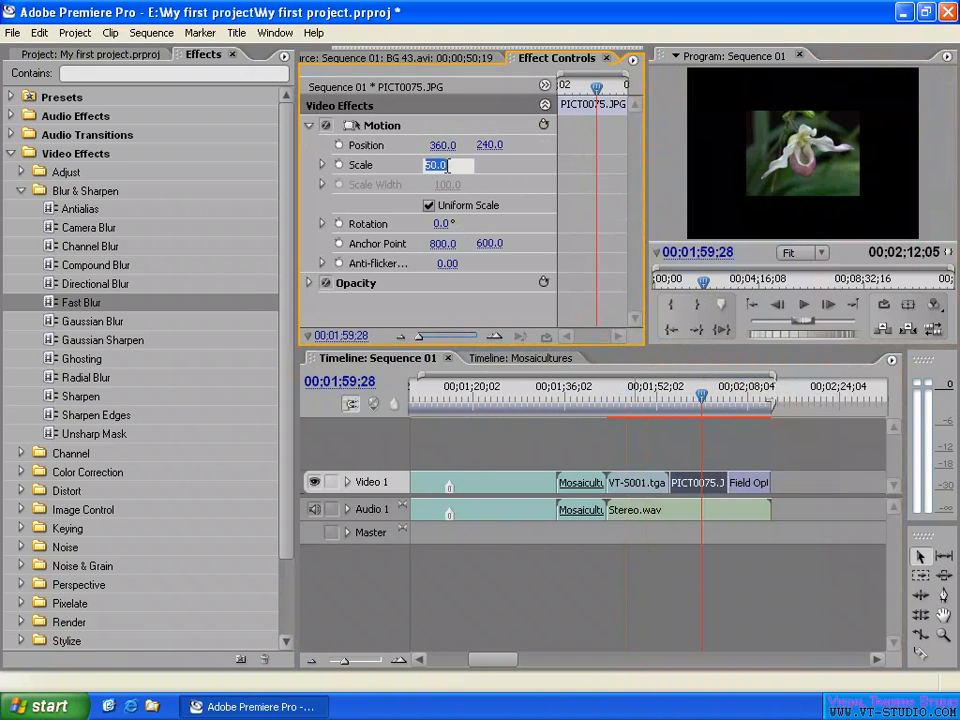
pyautogui.write('250')
pyautogui.press('Return')
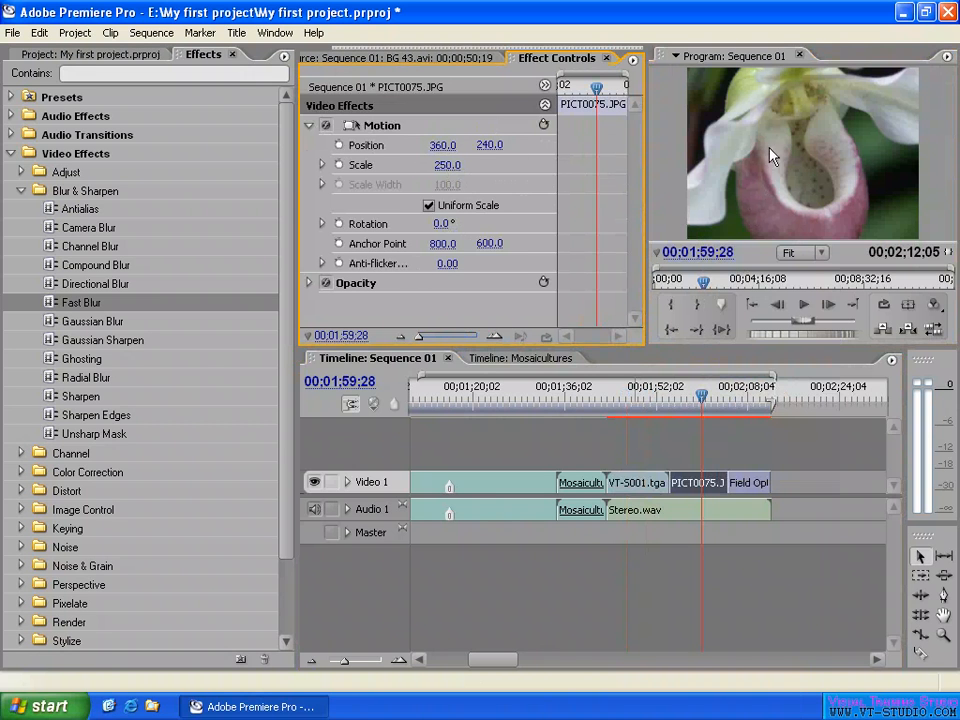
pyautogui.click(545, 126)
# - Check the Scale to Frame Size option on PICT0075.JPG and compare the frames at 00;01;49;03 and 00;01;59;18
pyautogui.rightClick(690, 487)
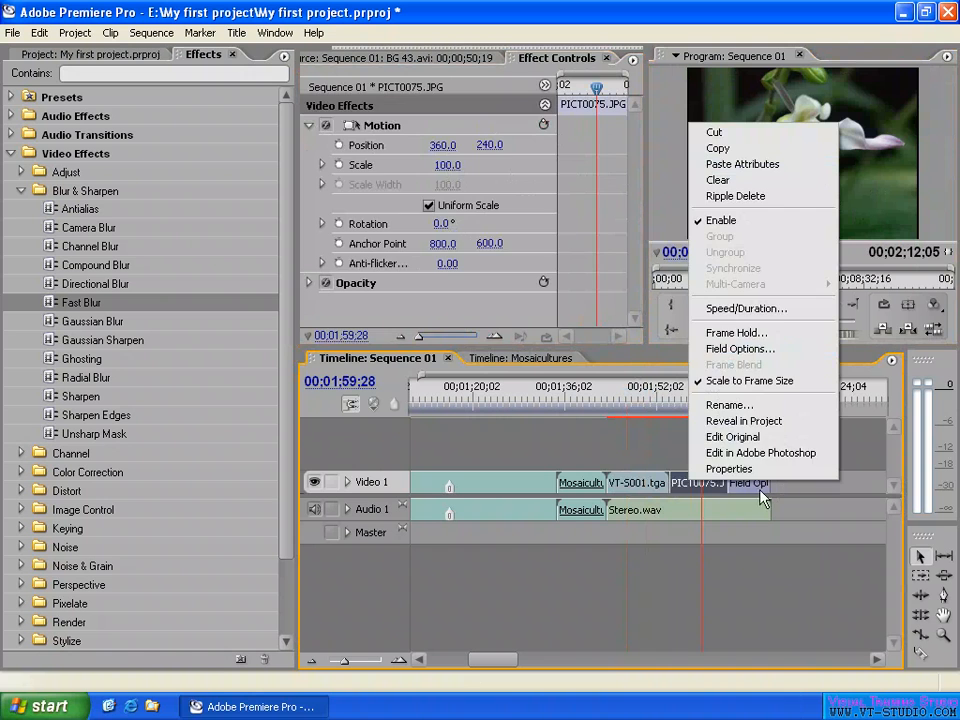
pyautogui.click(657, 435)
pyautogui.moveTo(697, 400); pyautogui.dragTo(638, 400)
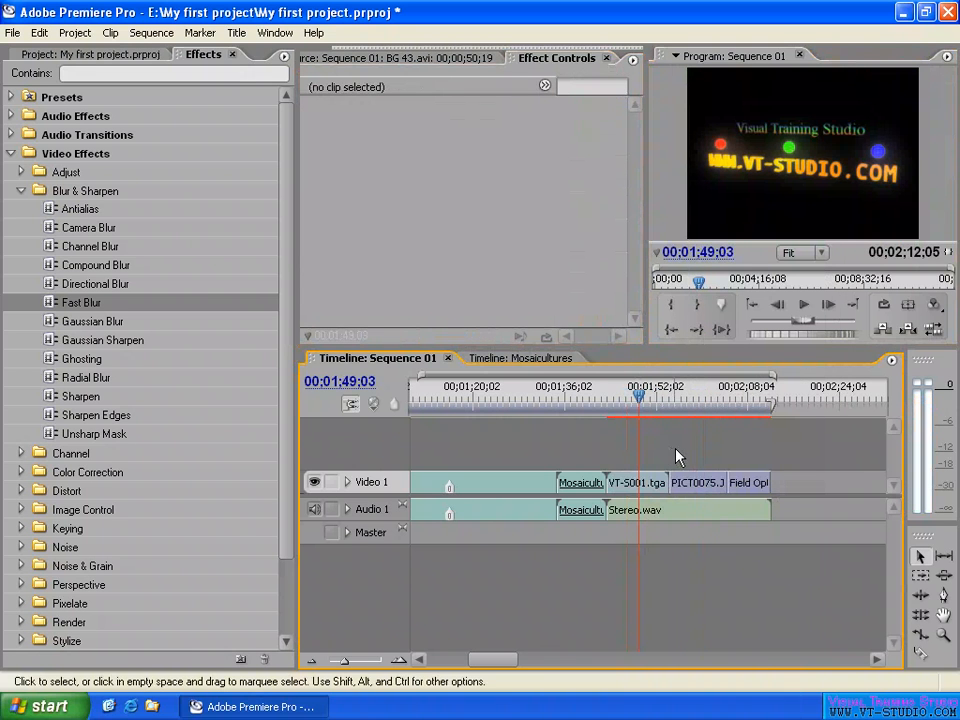
pyautogui.click(699, 398)
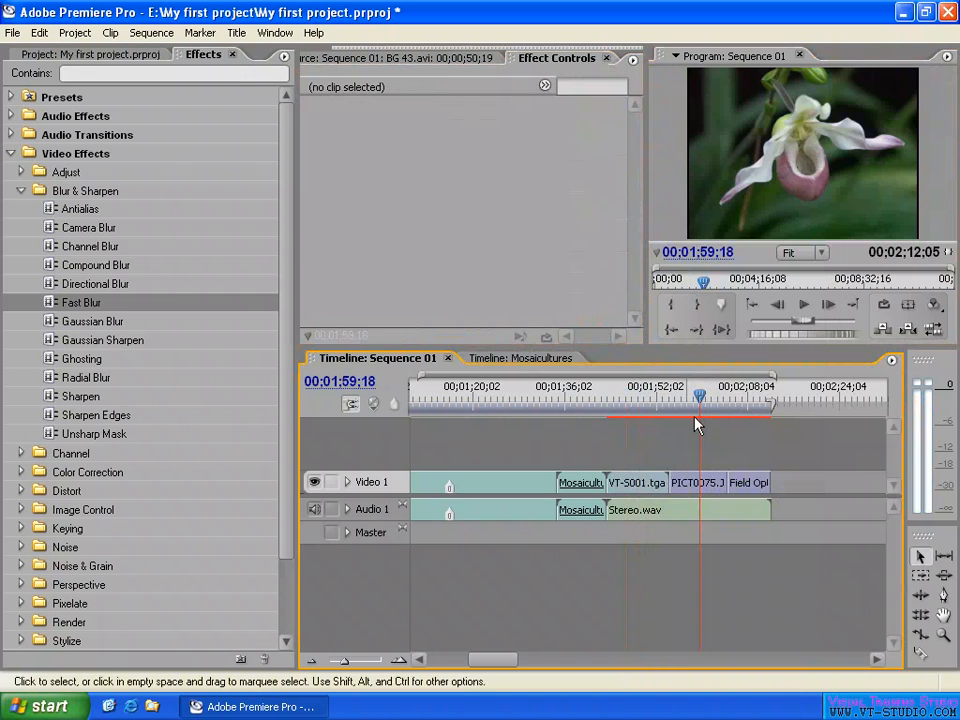
# - Review the clip commands of BG 43.avi, move the playhead to 00;01;21;08 on that clip, and select it
pyautogui.rightClick(517, 490)
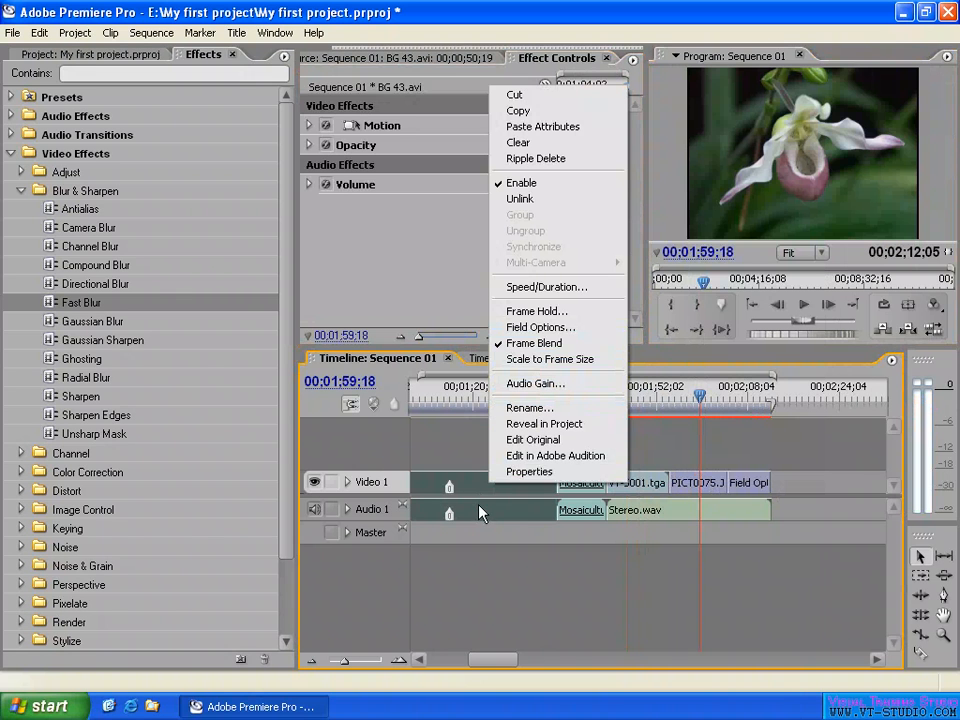
pyautogui.click(465, 444)
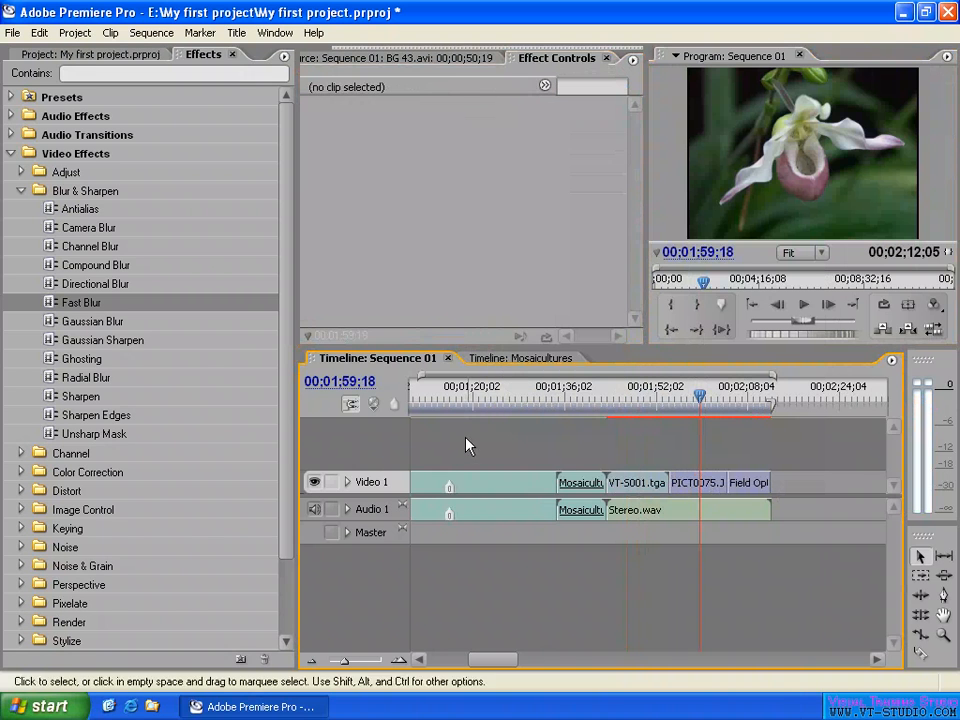
pyautogui.click(481, 396)
pyautogui.press('=')
pyautogui.press('-')
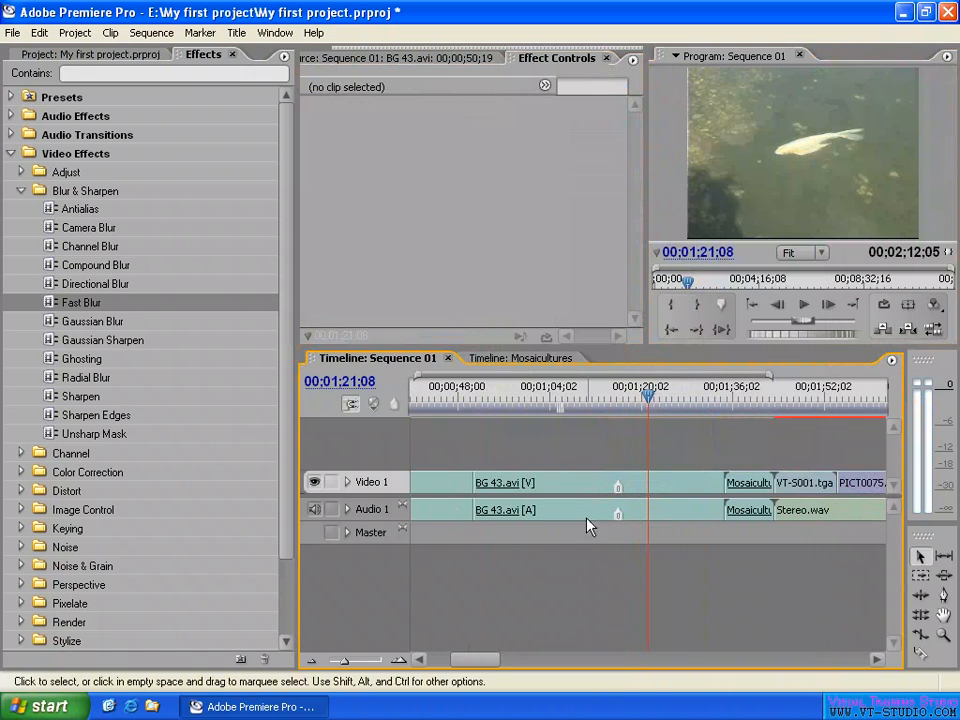
pyautogui.click(592, 512)
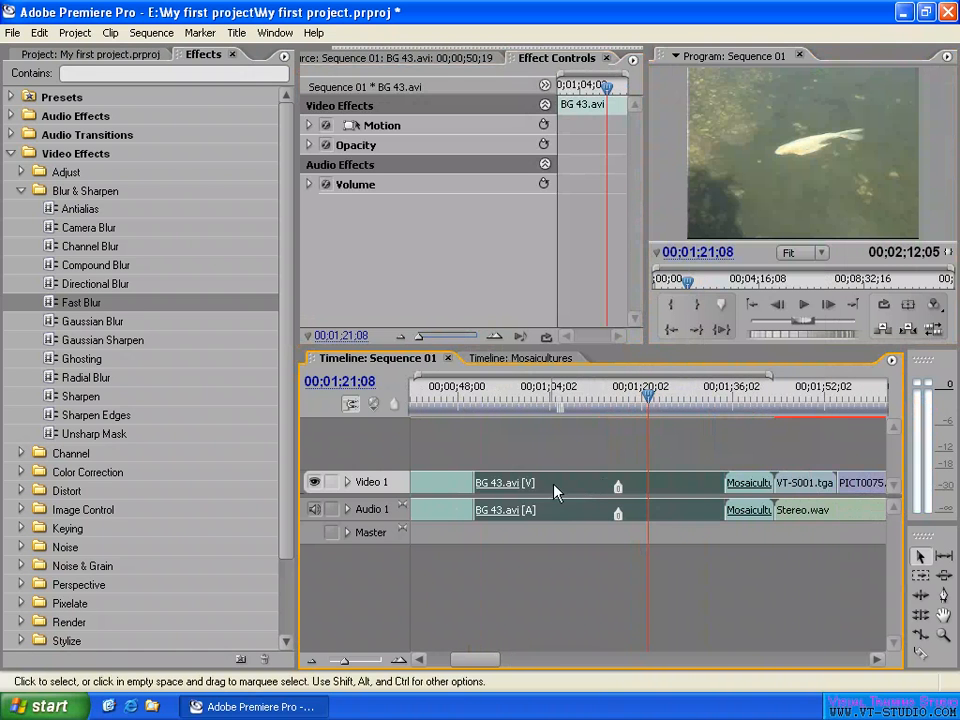
# - Compare the clip commands available for the Stereo.wav and BG 43.avi clips, and clear the clip selection
pyautogui.rightClick(815, 515)
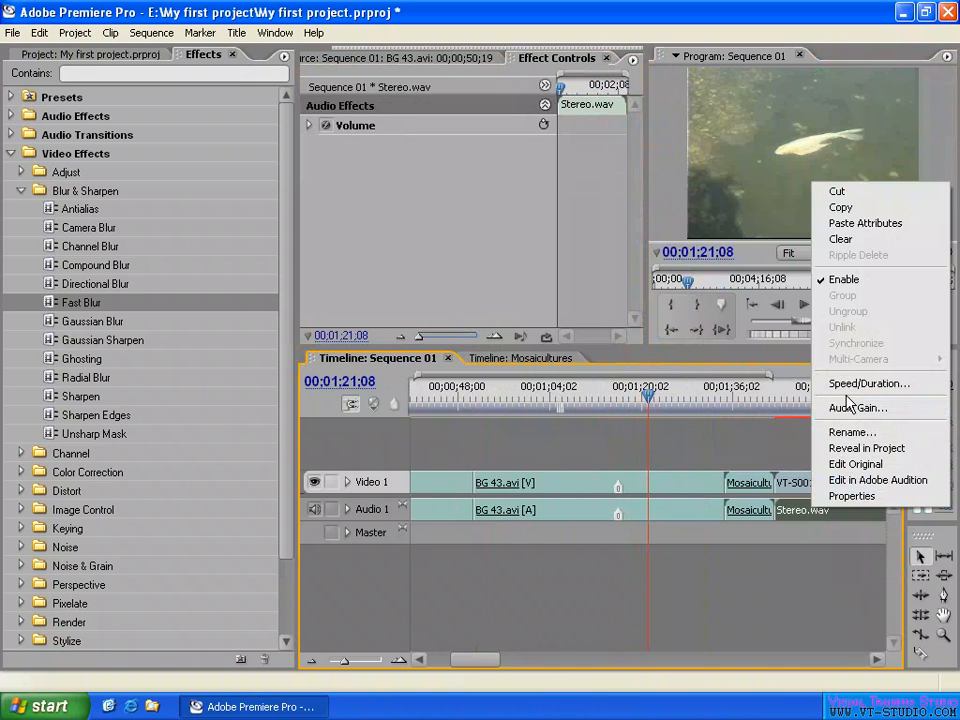
pyautogui.rightClick(664, 482)
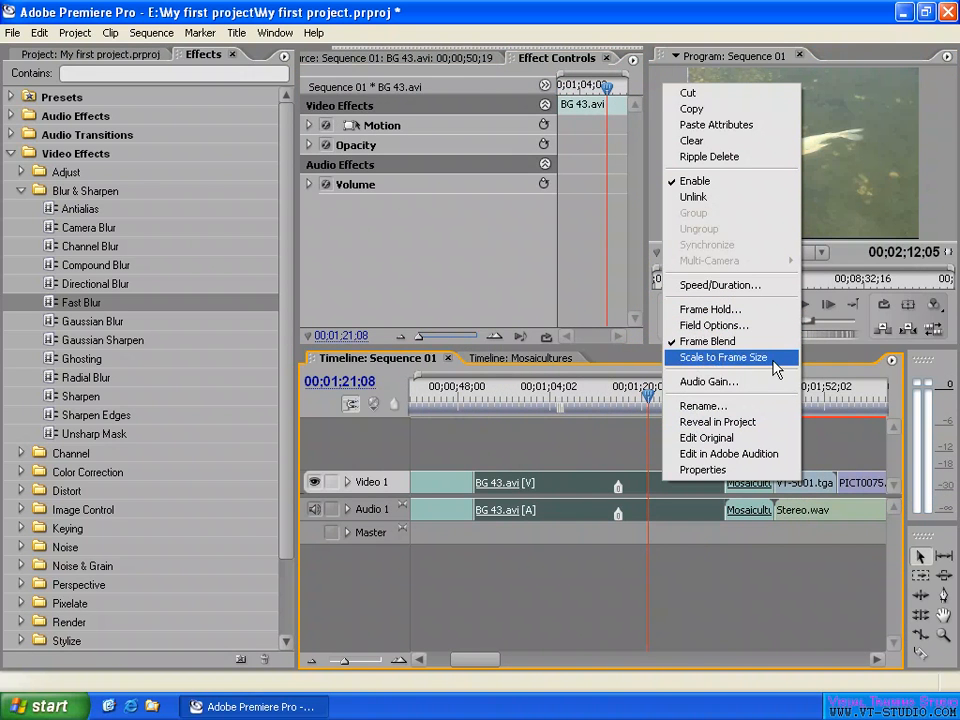
pyautogui.click(838, 440)
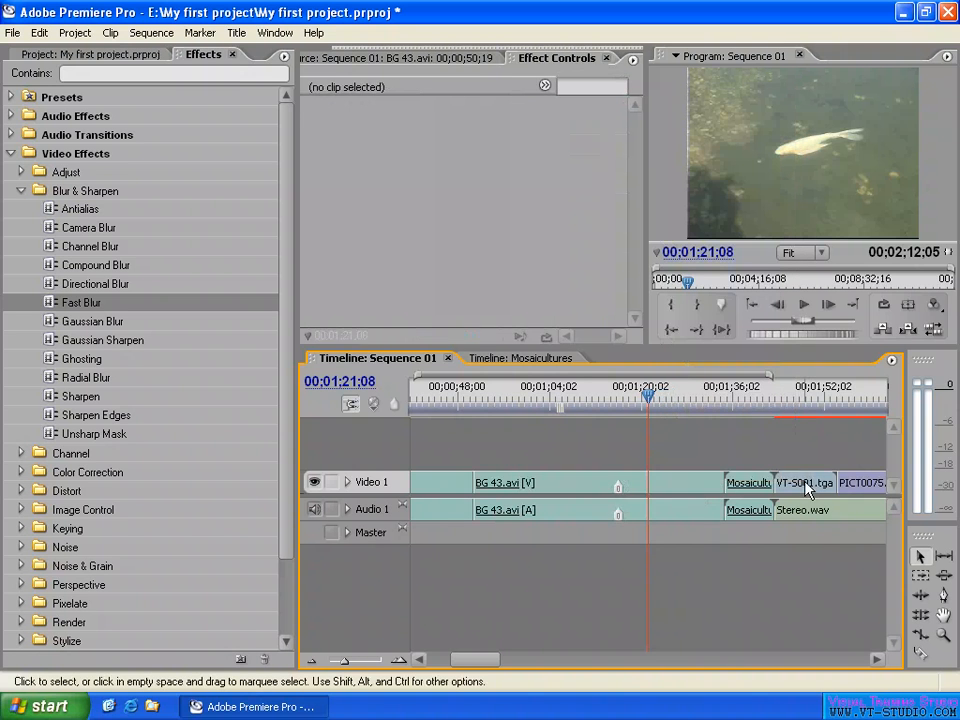
# - Compare the clip commands available for VT-S001.tga and Stereo.wav, and clear the clip selection
pyautogui.click(808, 486)
pyautogui.rightClick(808, 486)
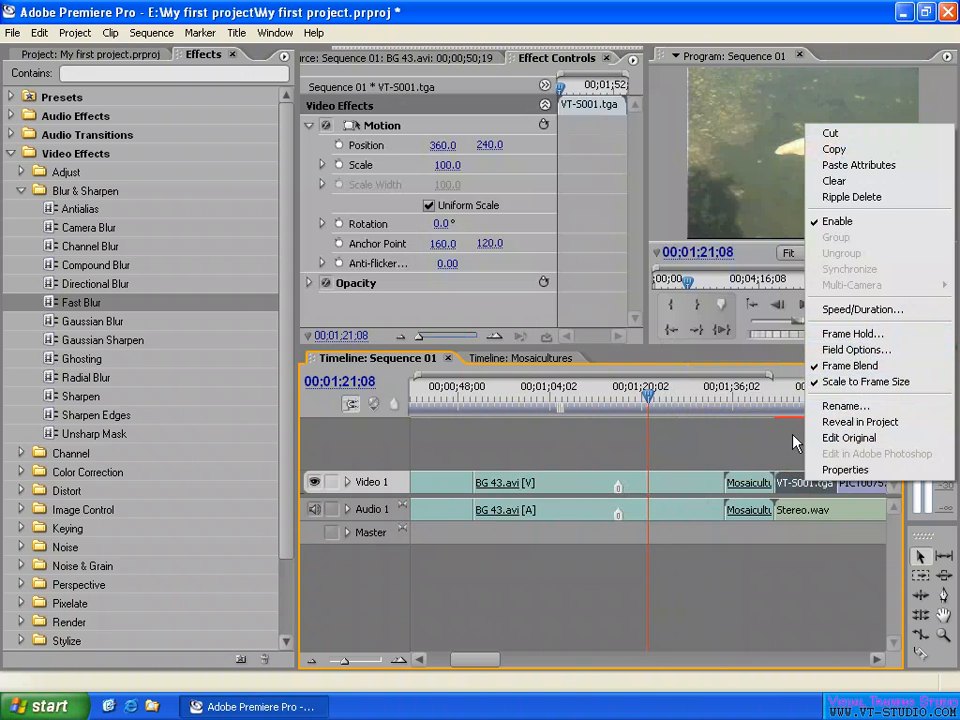
pyautogui.click(793, 486)
pyautogui.rightClick(804, 513)
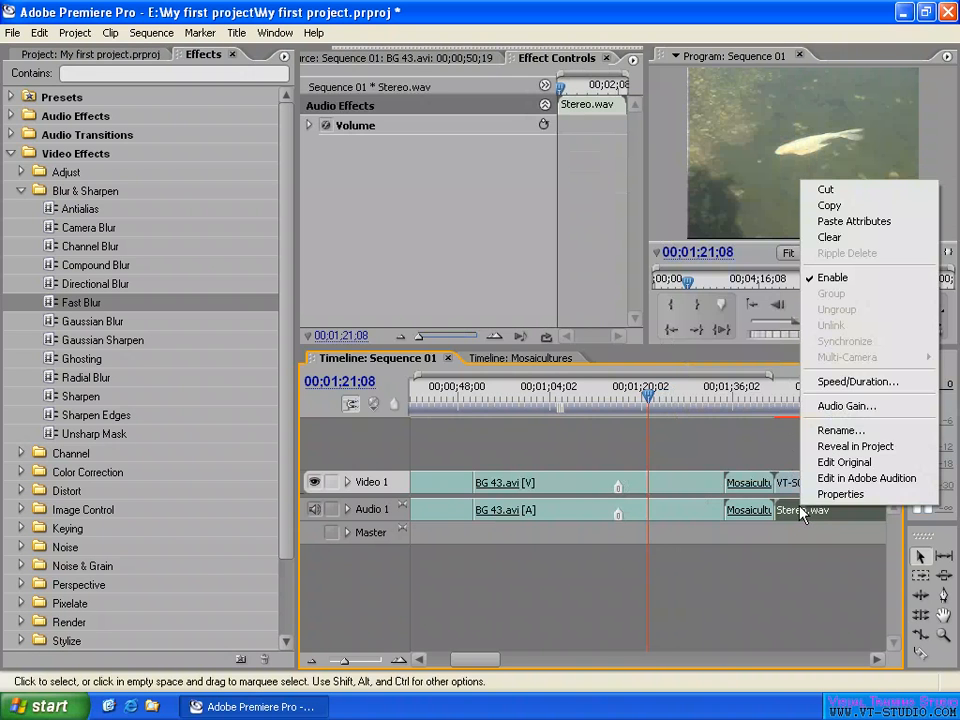
pyautogui.click(736, 451)
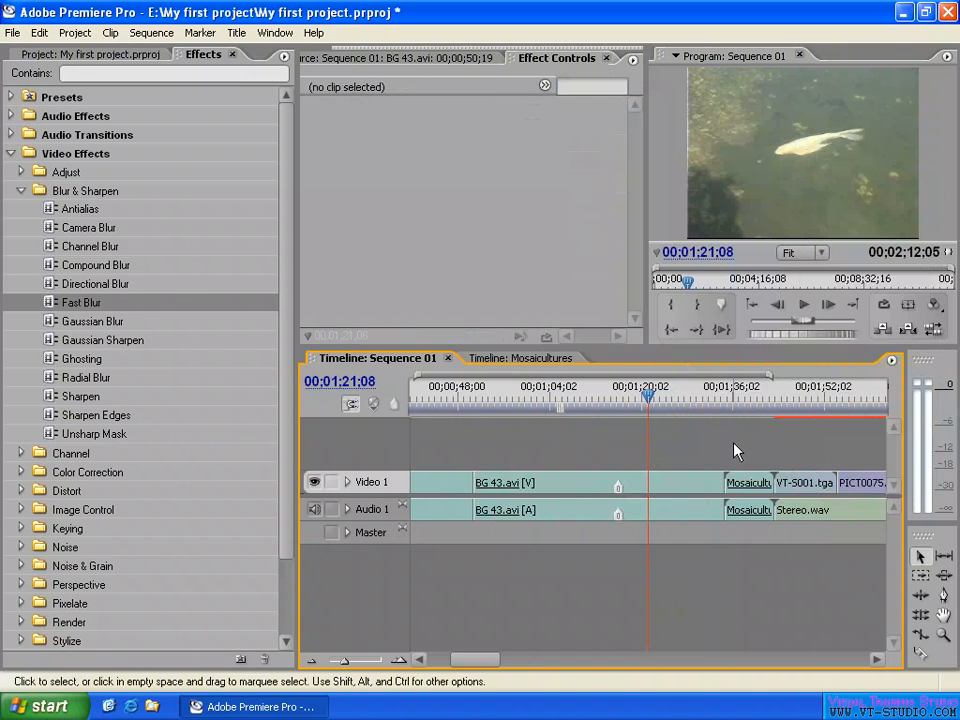
# - Select BG 43.avi, expand the Audio 1 track, increase its height, and check its waveform display option
pyautogui.press('-')
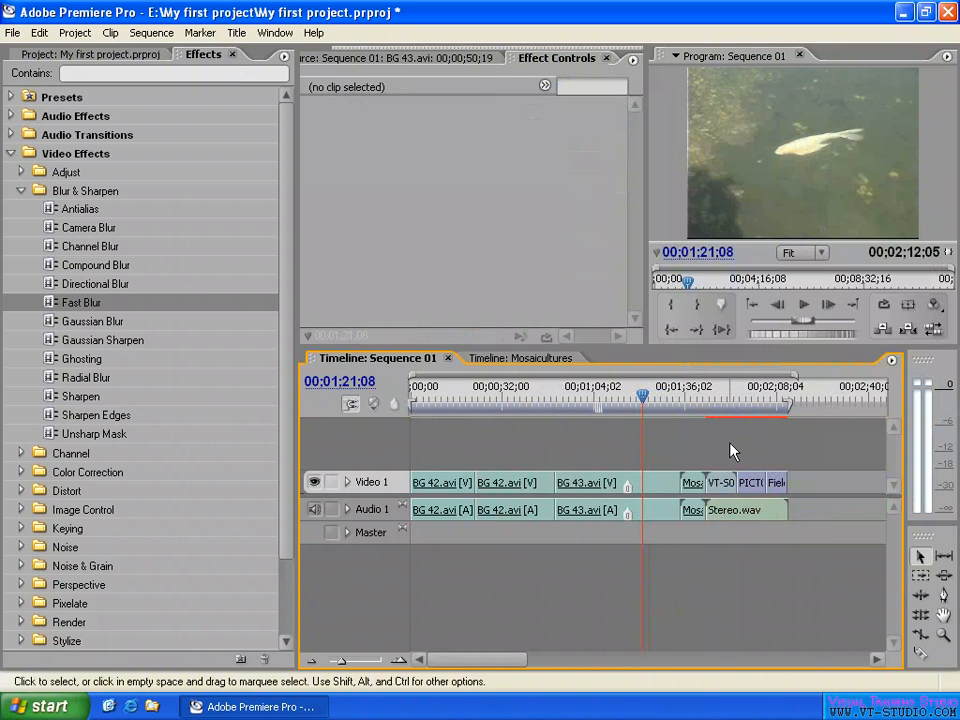
pyautogui.moveTo(701, 388); pyautogui.dragTo(697, 388)
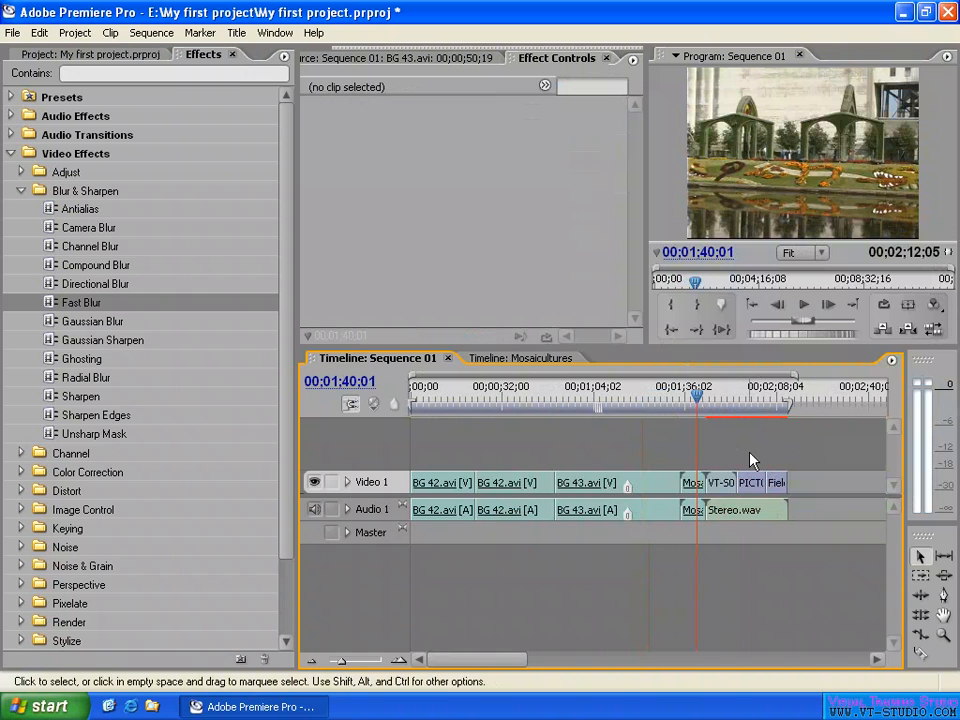
pyautogui.click(722, 395)
pyautogui.click(636, 510)
pyautogui.click(347, 509)
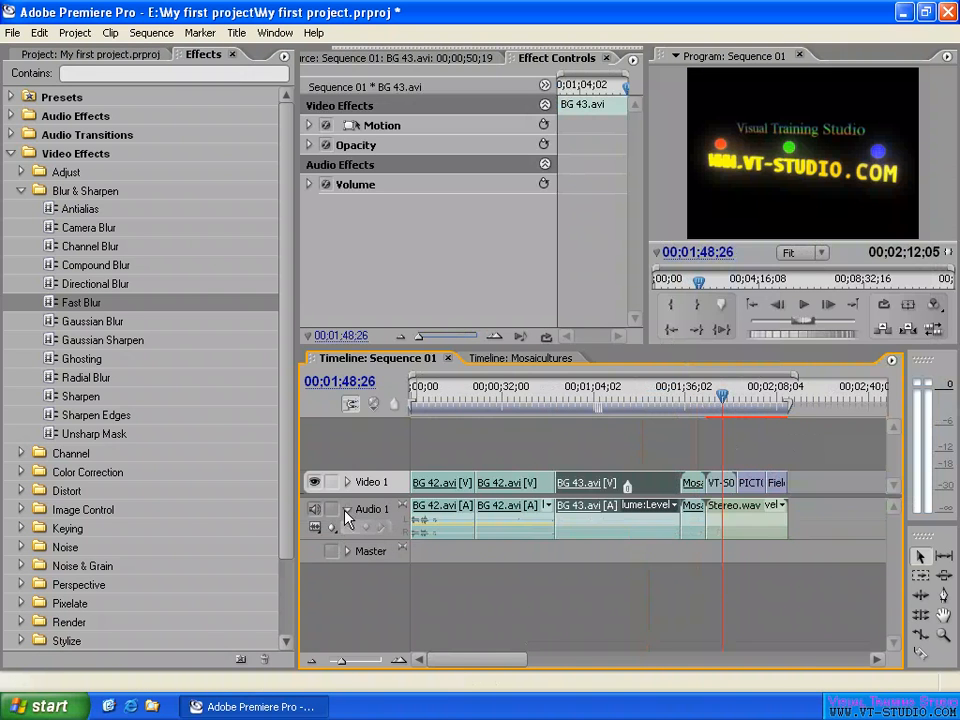
pyautogui.moveTo(390, 545); pyautogui.dragTo(386, 590)
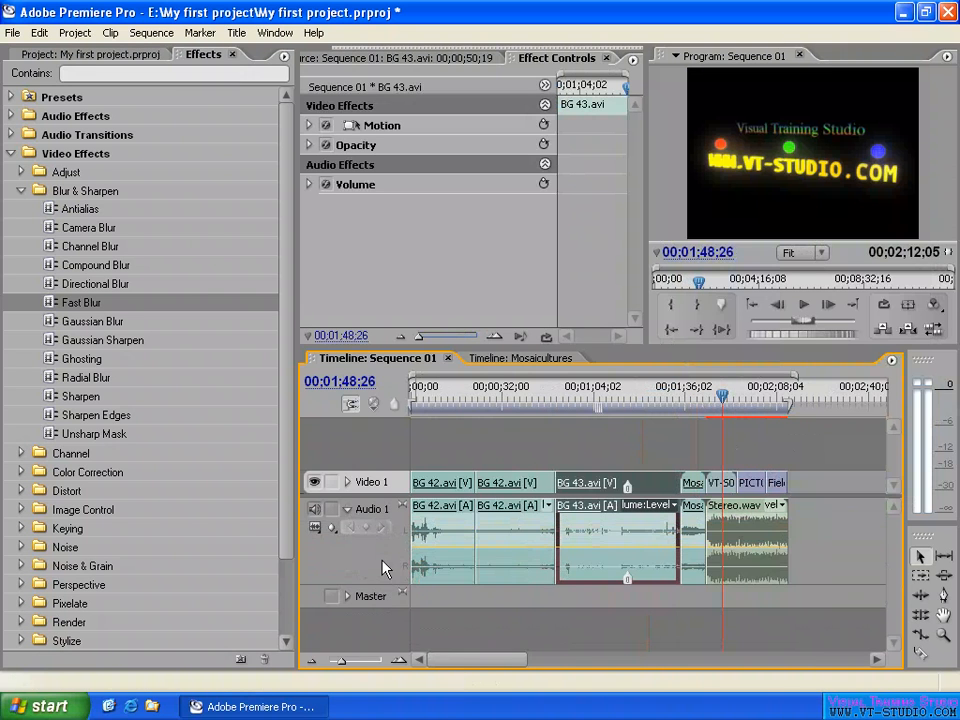
pyautogui.click(316, 528)
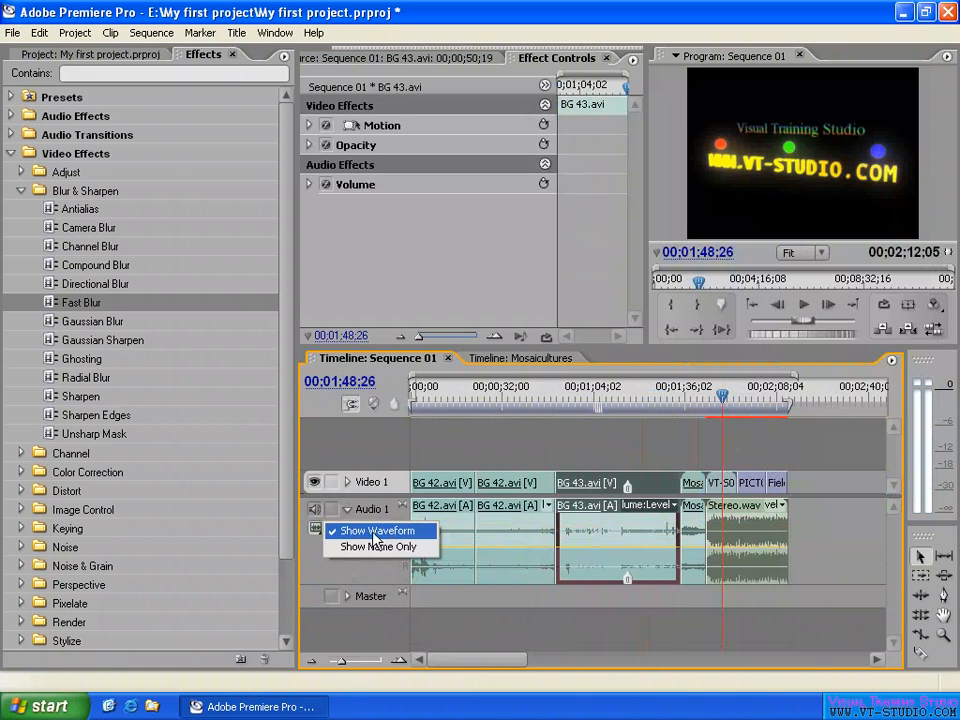
# - Play a short part of the BG 43.avi clip to hear its audio
pyautogui.click(647, 393)
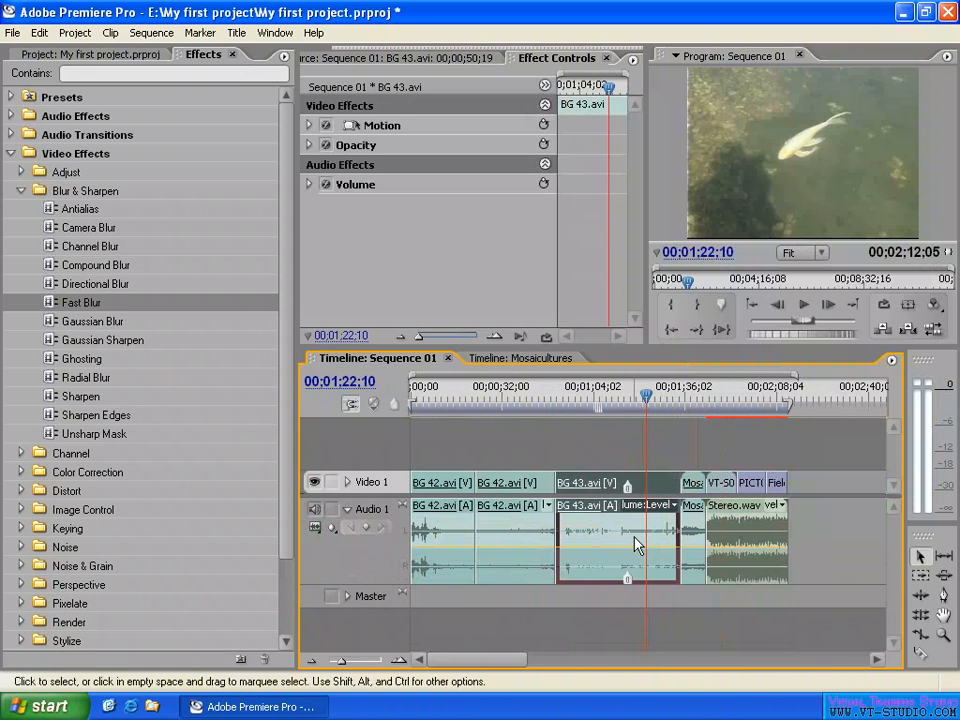
pyautogui.moveTo(645, 395); pyautogui.dragTo(637, 400)
pyautogui.press('space')
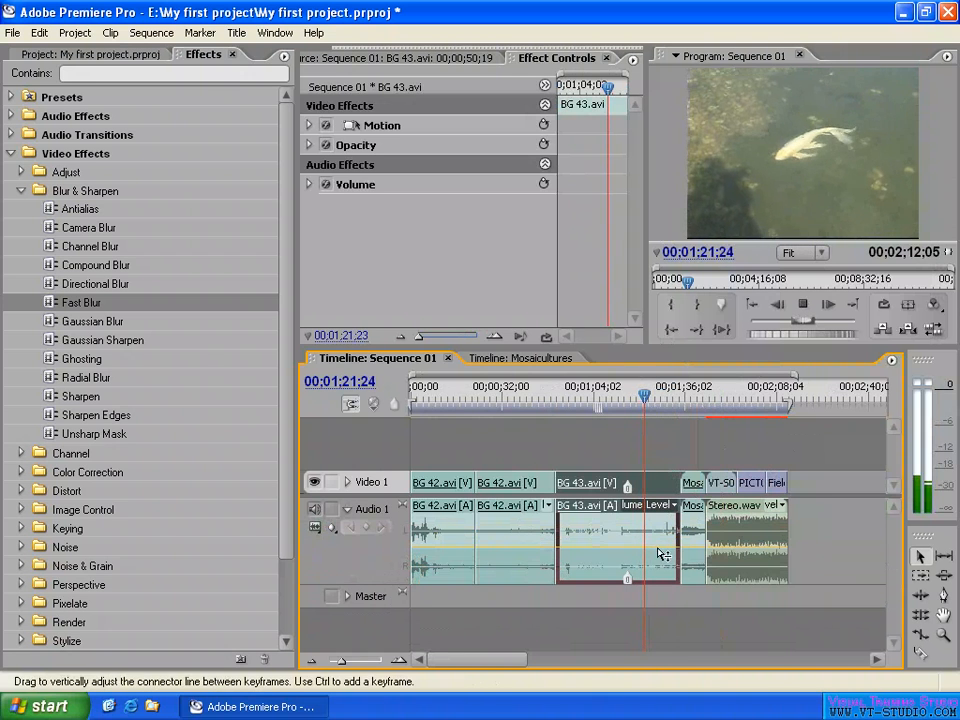
pyautogui.press('space')
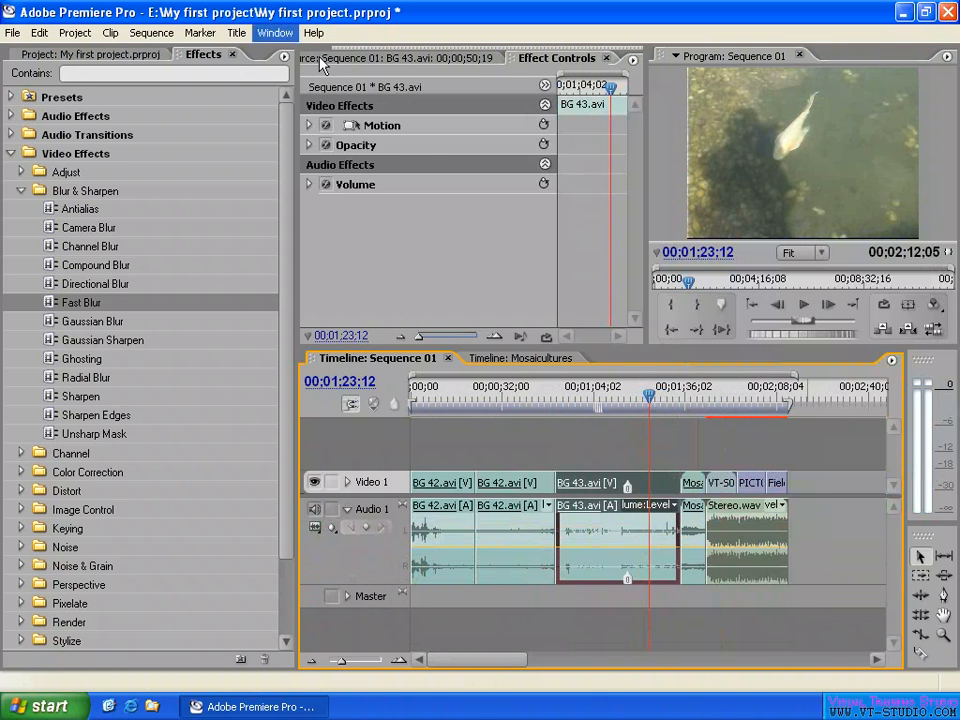
# - Locate the Audio Master Meters and continue playing BG 43.avi to watch its audio levels
pyautogui.click(275, 33)
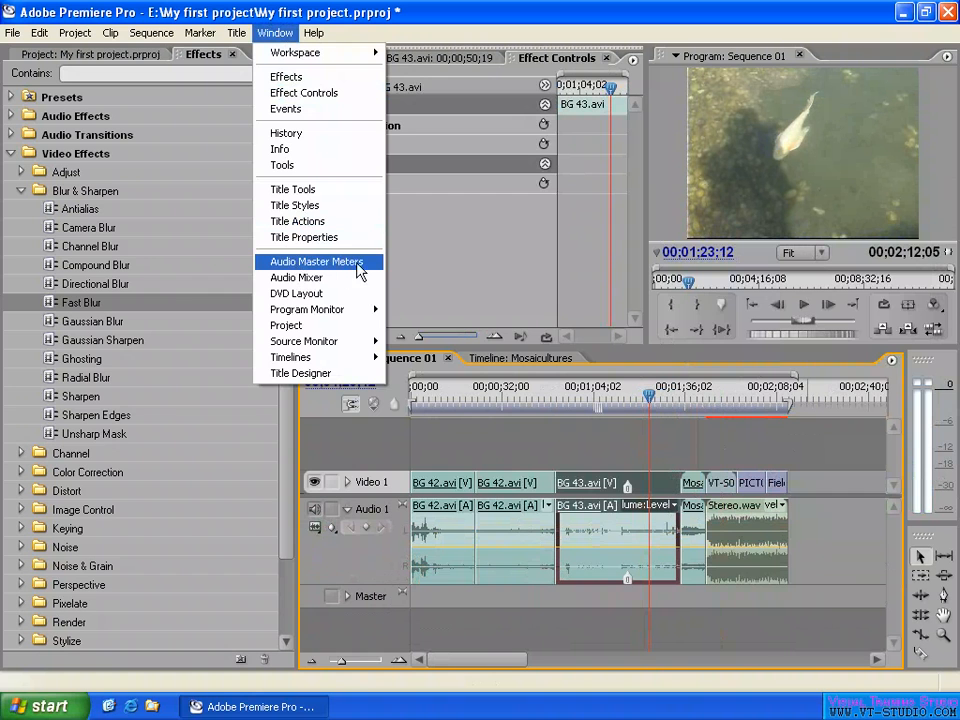
pyautogui.click(945, 447)
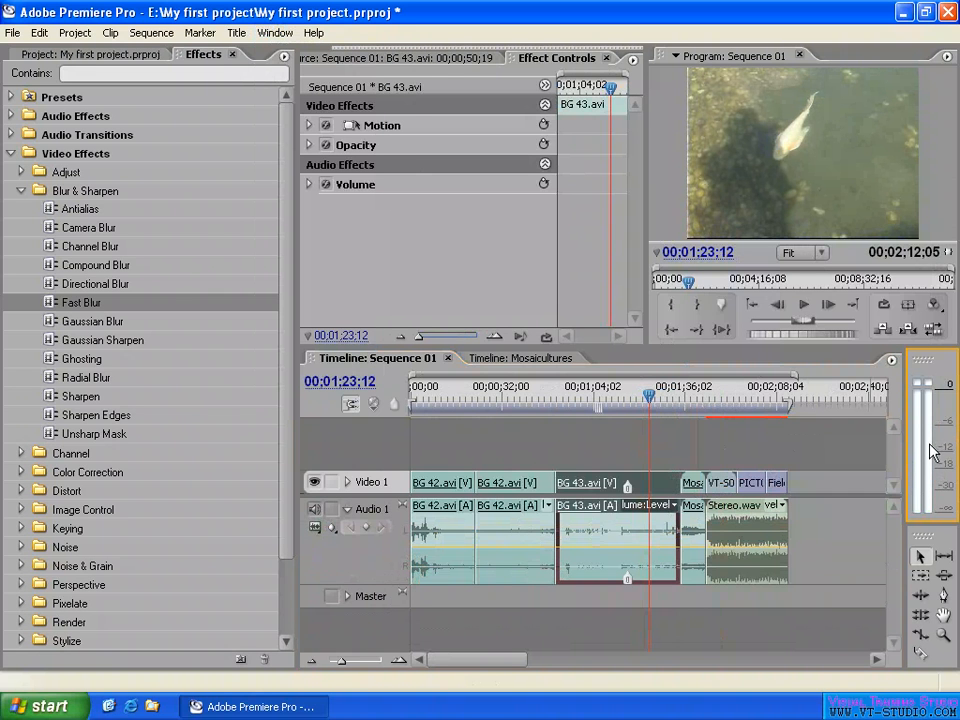
pyautogui.press('space')
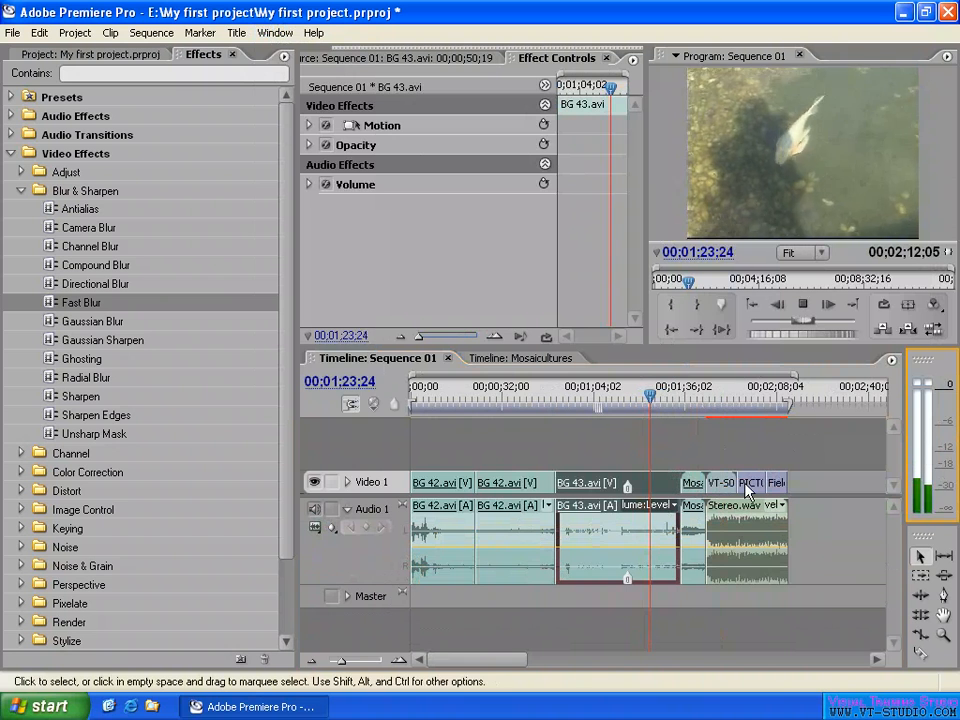
pyautogui.press('space')
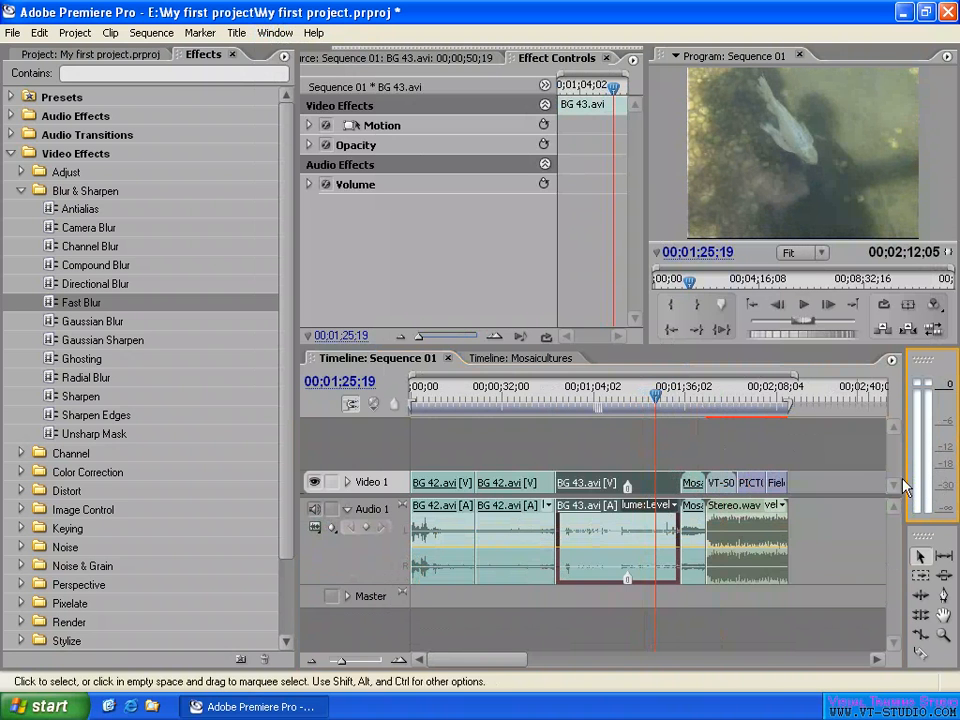
# - Play the Stereo.wav section from 00;01;49;06 and watch its levels on the audio meters
pyautogui.click(723, 392)
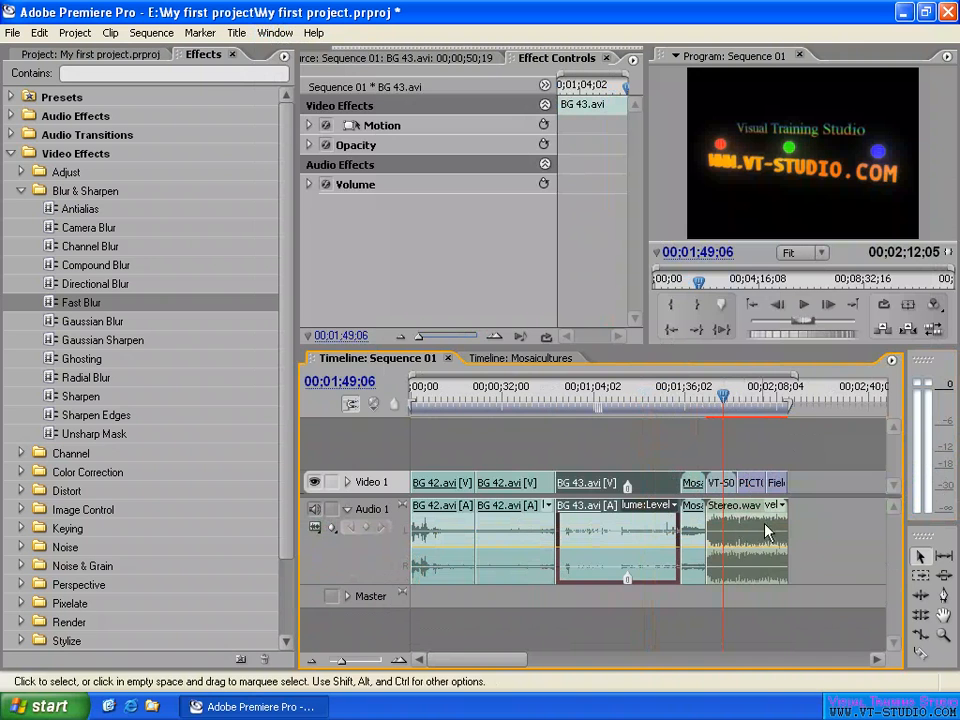
pyautogui.press('space')
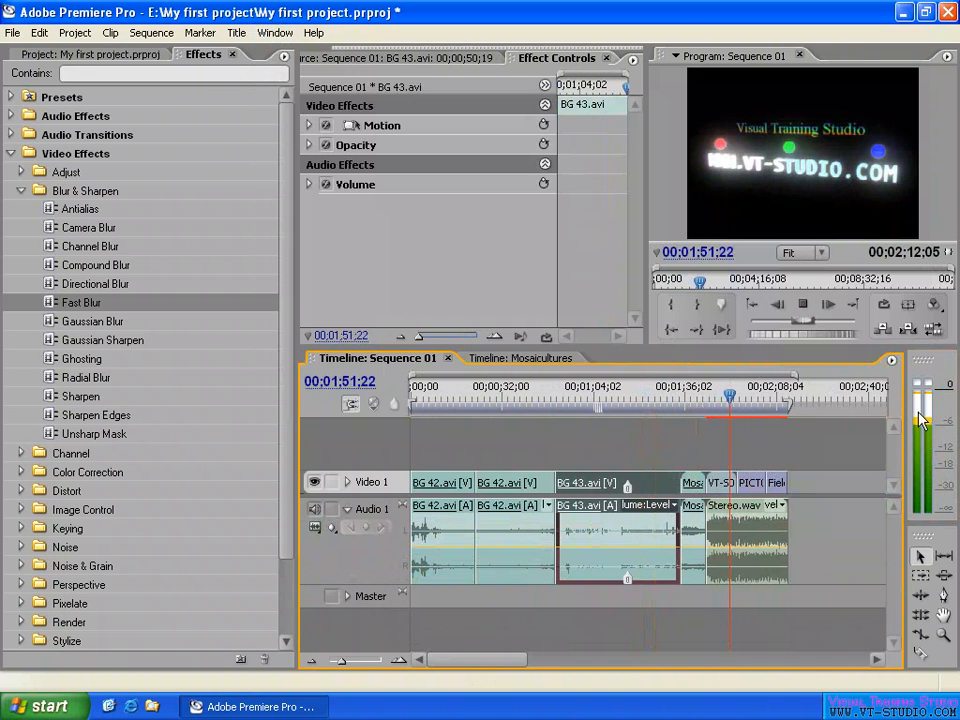
pyautogui.press('space')
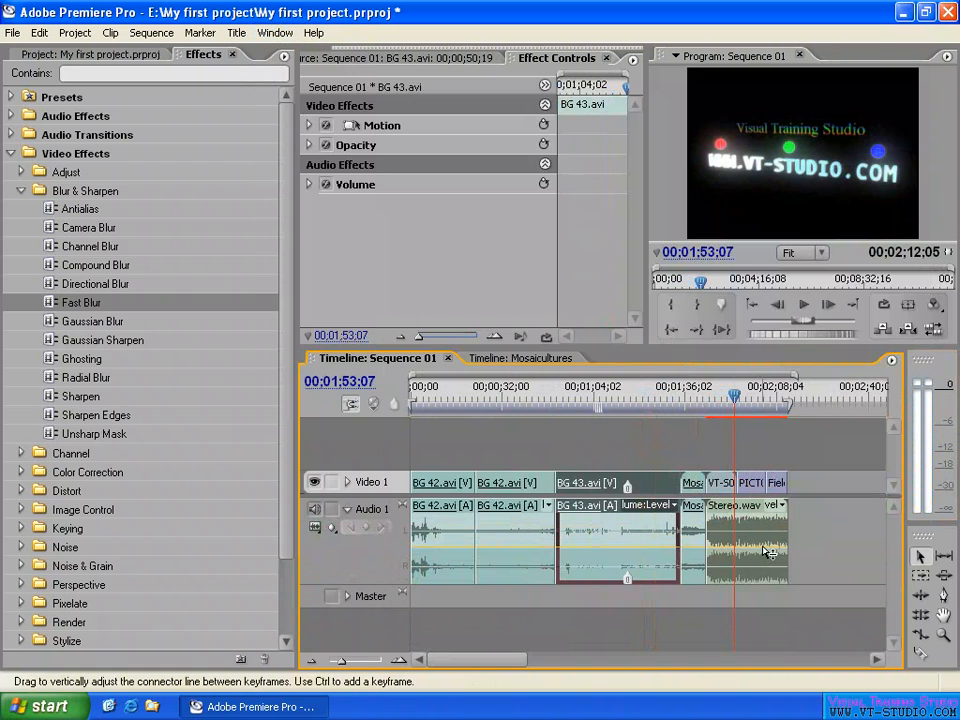
# - Lower the volume level line of the Stereo.wav clip and review its audio gain setting
pyautogui.moveTo(767, 551); pyautogui.dragTo(768, 565)
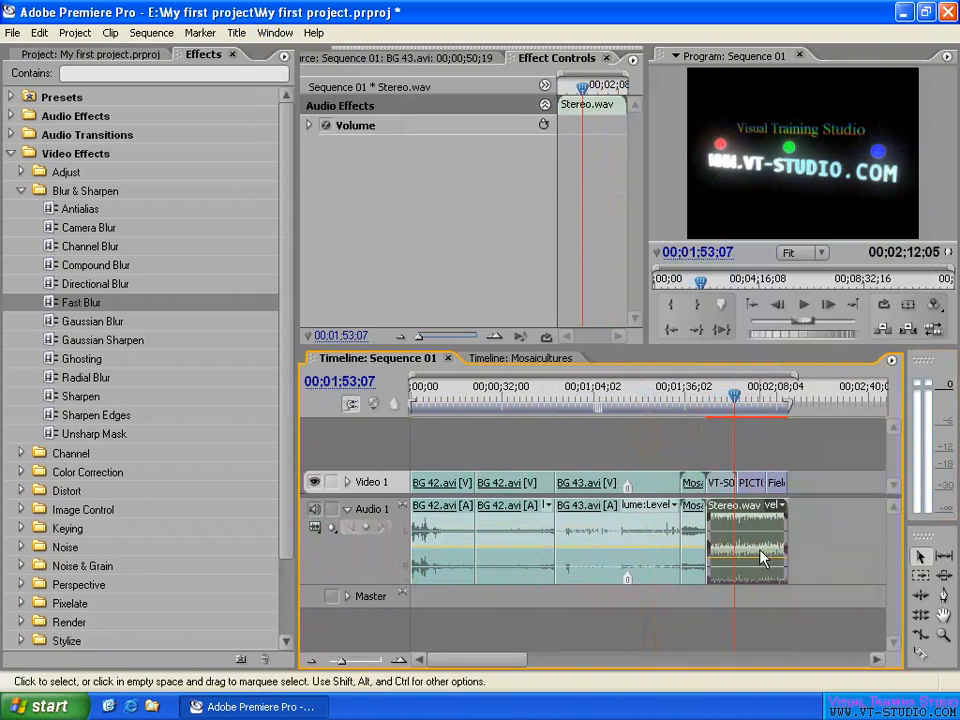
pyautogui.rightClick(763, 538)
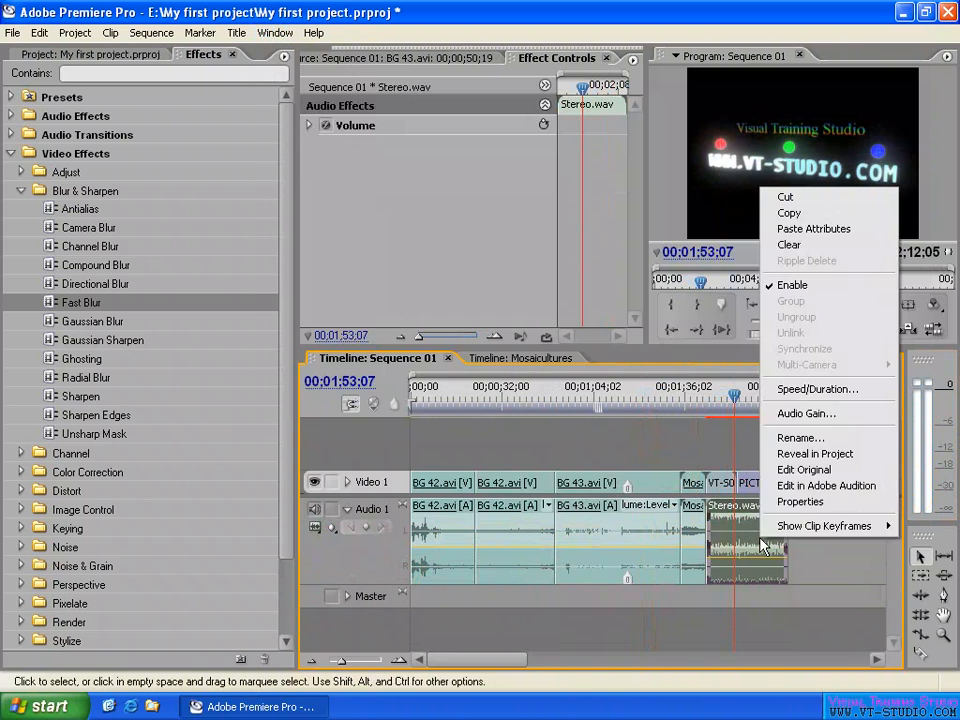
pyautogui.click(812, 414)
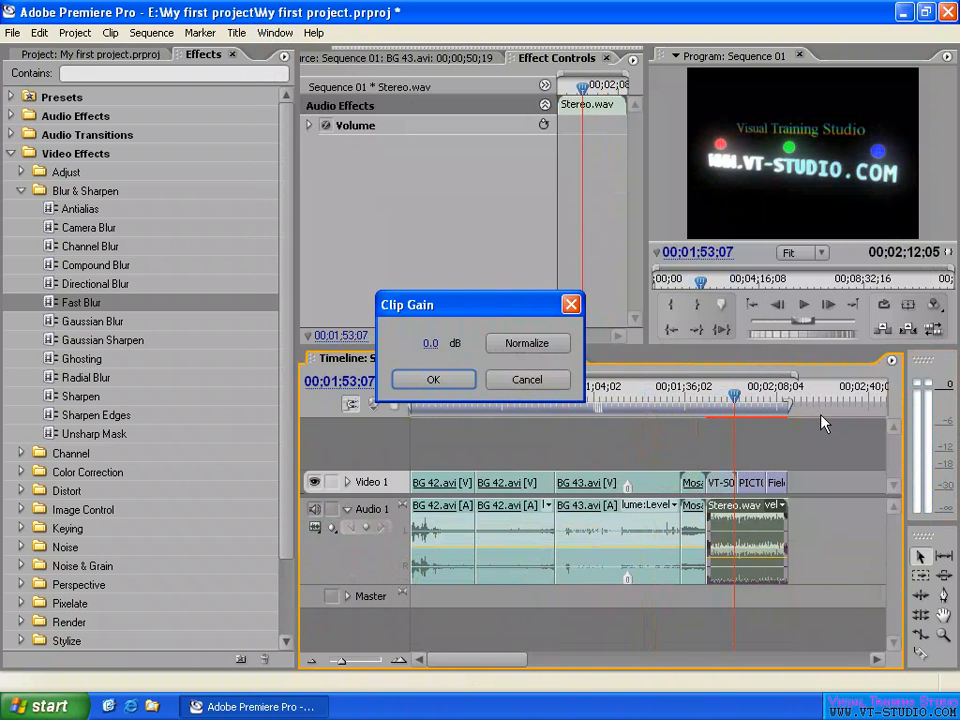
pyautogui.click(429, 343)
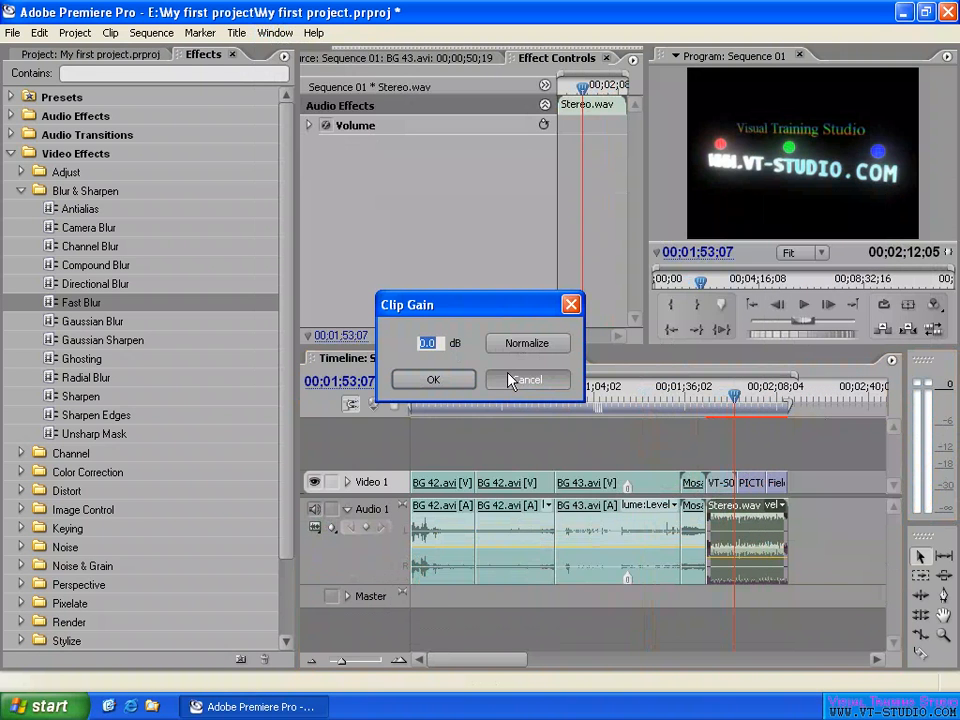
pyautogui.write('-5')
pyautogui.click(477, 355)
pyautogui.click(456, 385)
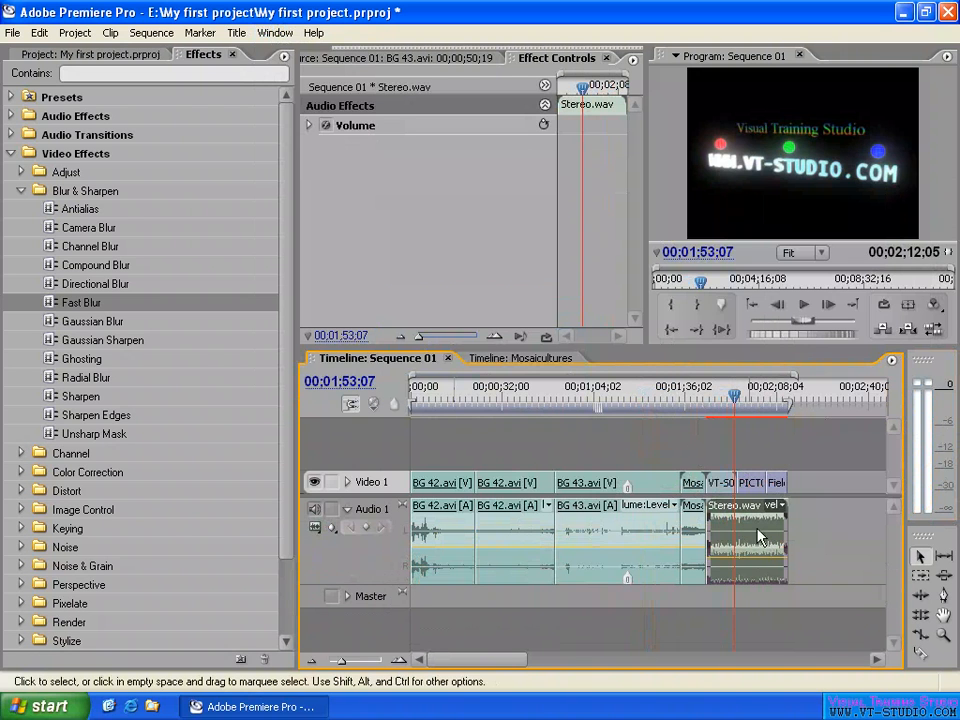
# - Select BG 43.avi and play it from 00;01;22;00 to check its level on the audio meters
pyautogui.click(645, 395)
pyautogui.click(655, 545)
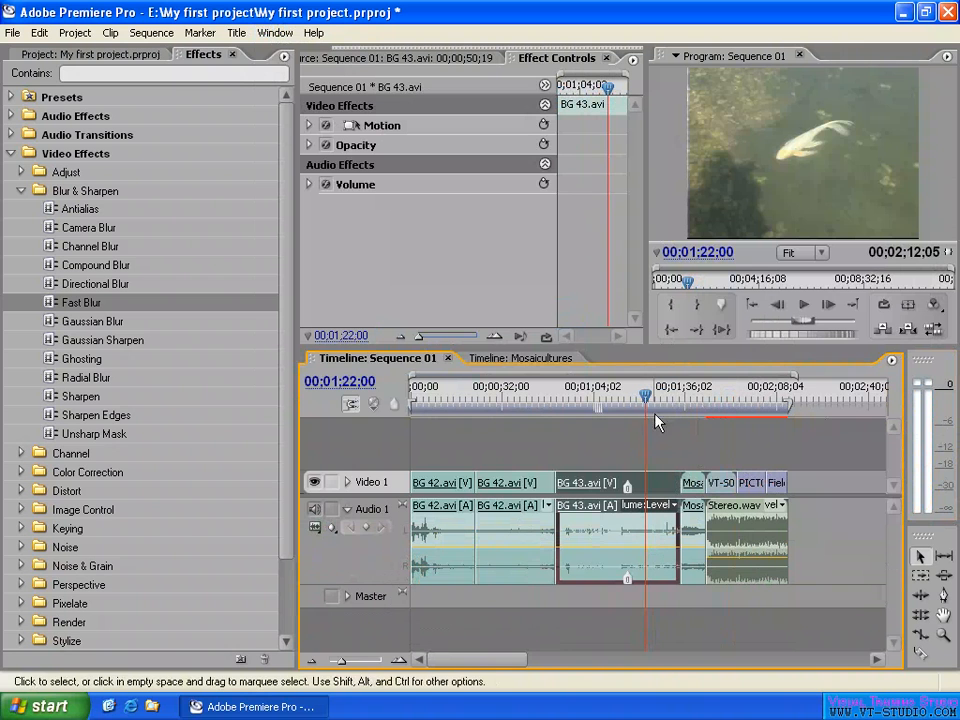
pyautogui.press('space')
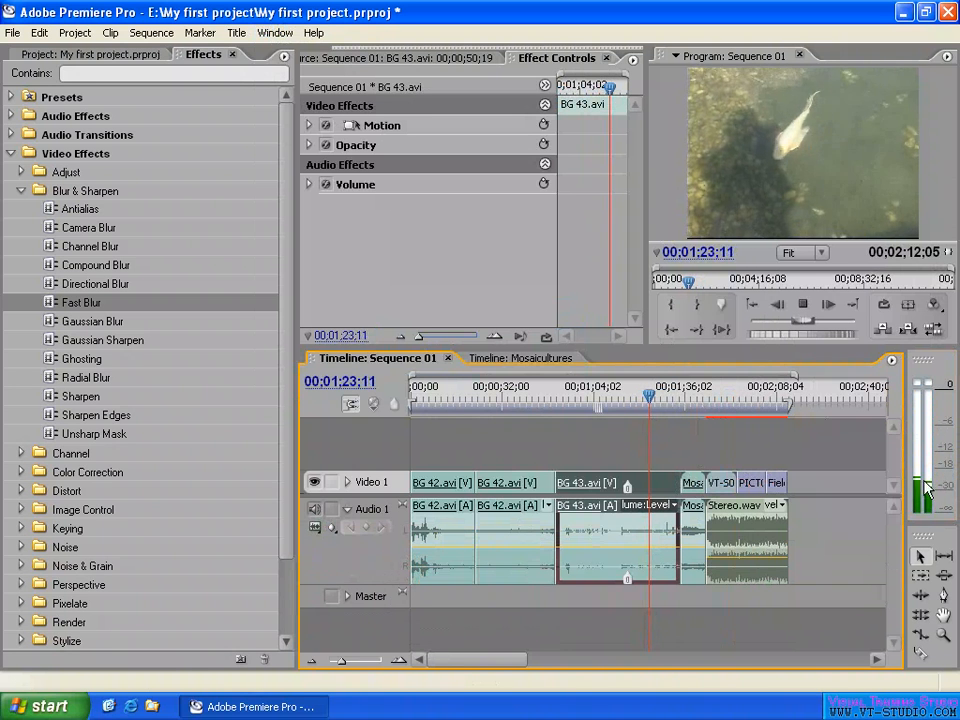
pyautogui.press('space')
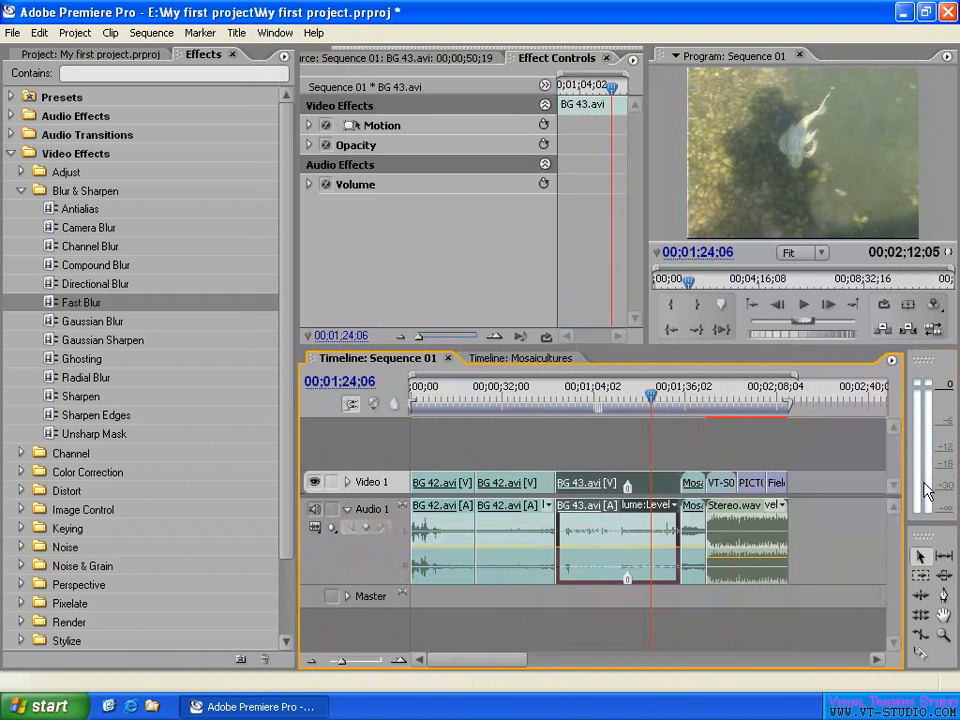
# - Raise the volume level line of BG 43.avi, and check Audio 1's keyframe display options and the clip's Volume property
pyautogui.rightClick(661, 530)
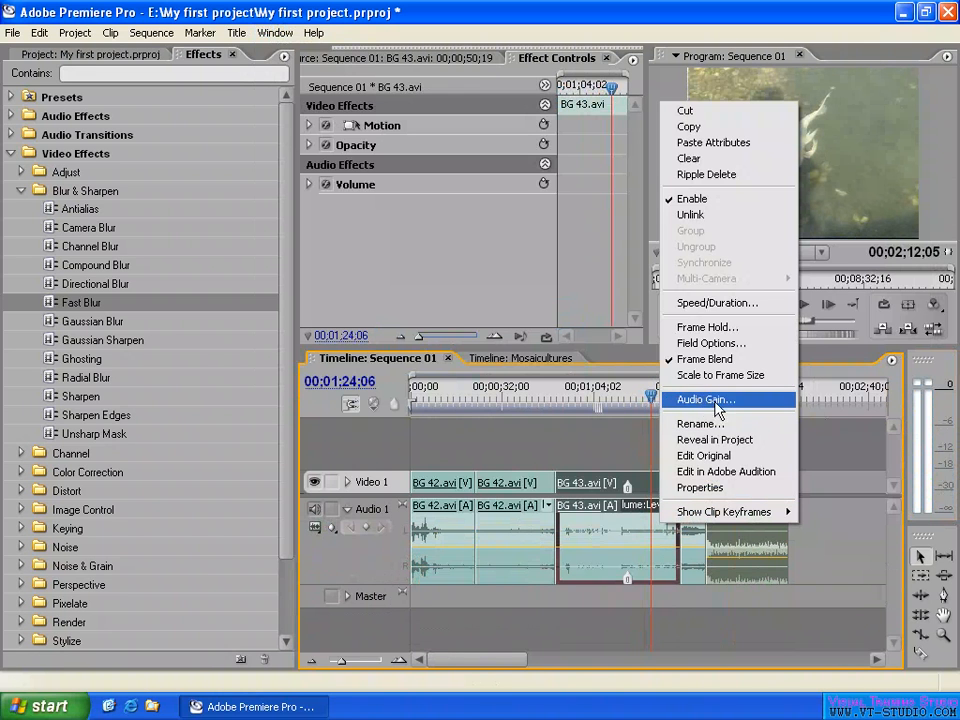
pyautogui.click(622, 530)
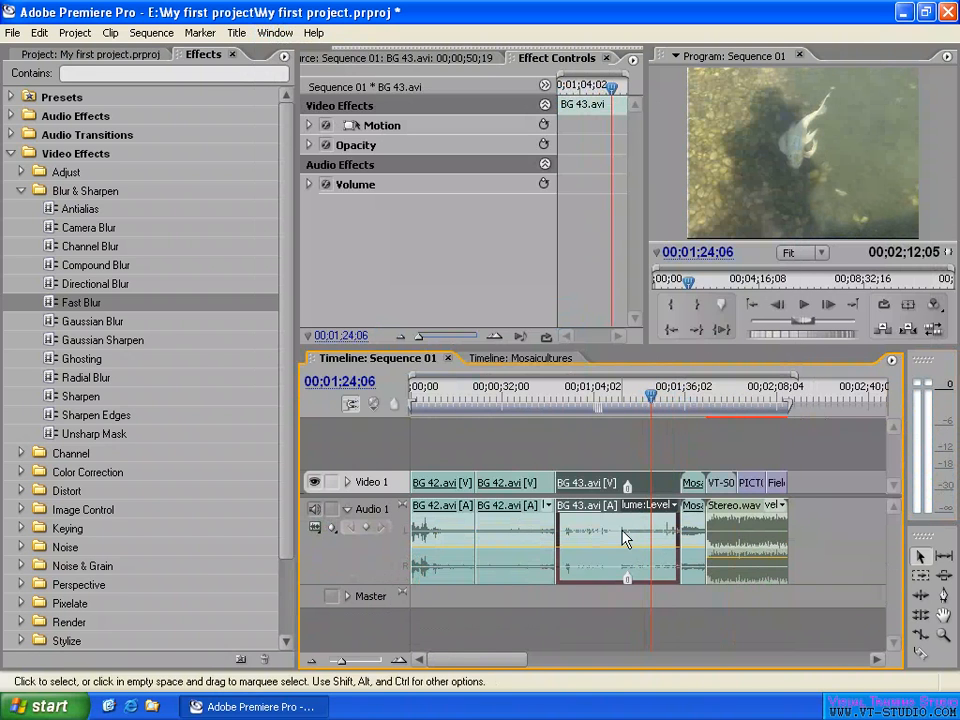
pyautogui.moveTo(614, 547); pyautogui.dragTo(615, 529)
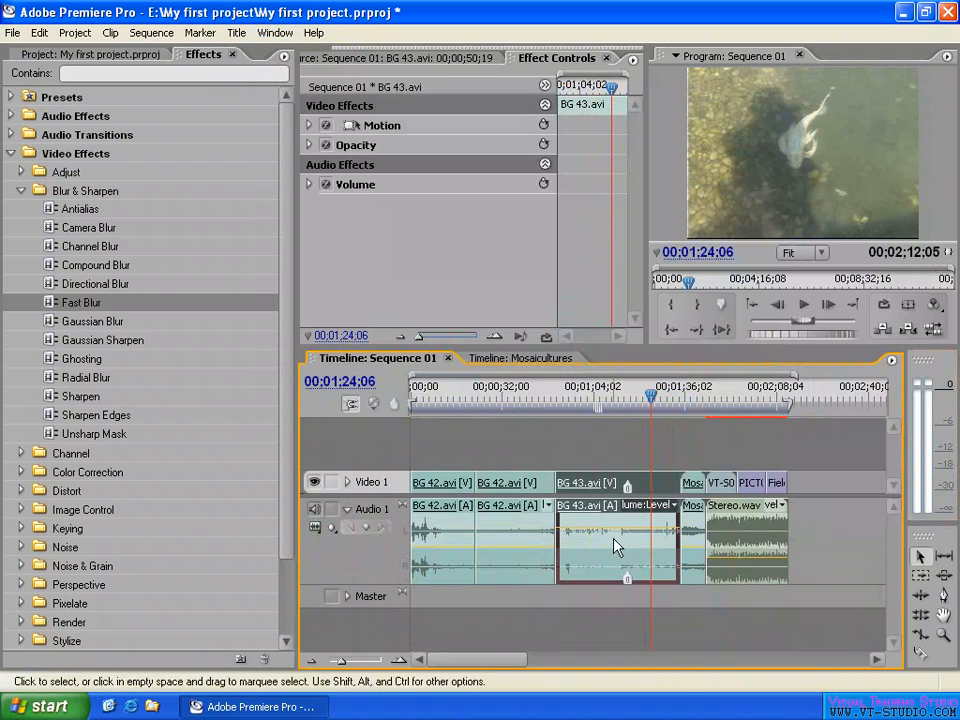
pyautogui.click(330, 528)
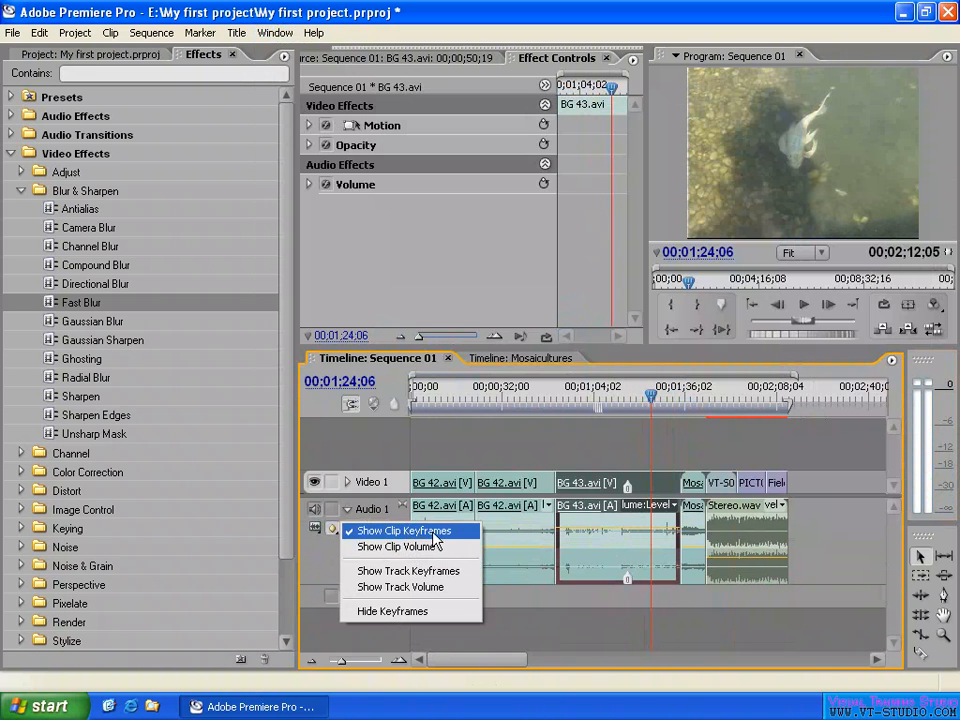
pyautogui.click(649, 507)
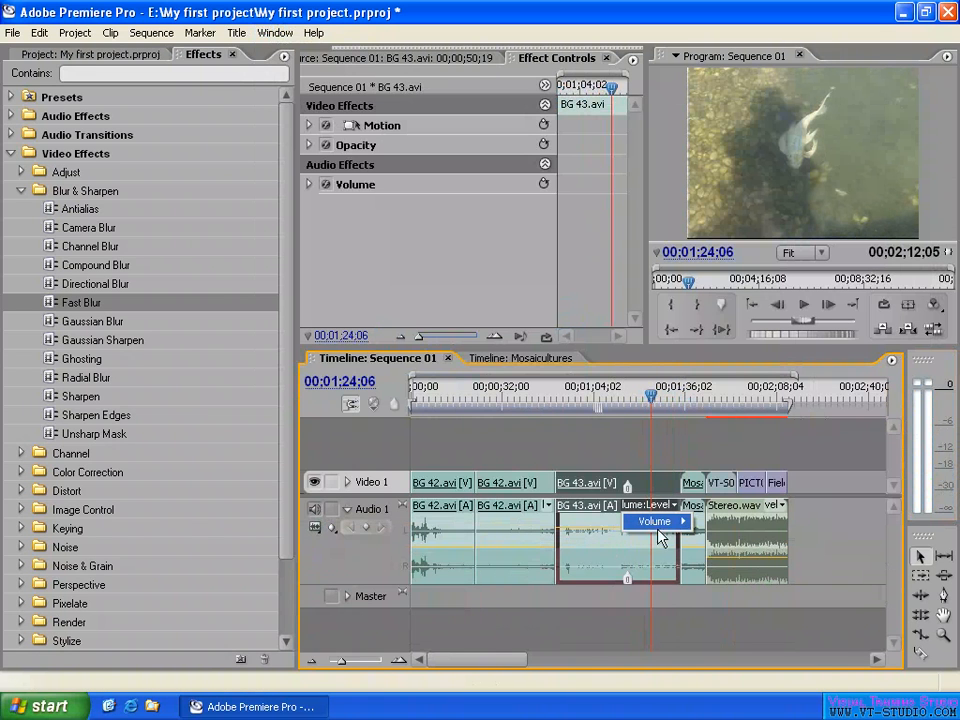
pyautogui.moveTo(670, 522)
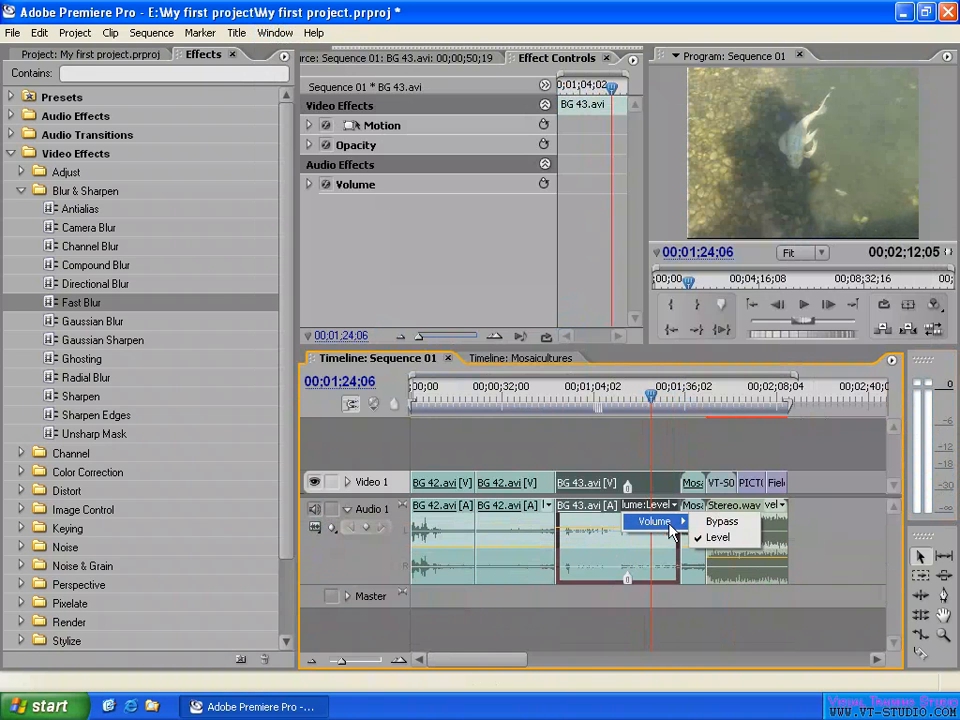
pyautogui.click(605, 527)
pyautogui.moveTo(611, 529); pyautogui.dragTo(611, 525)
# - Open the Audio Gain settings of BG 43.avi and try clip gains of 5 dB and -10 dB
pyautogui.rightClick(638, 545)
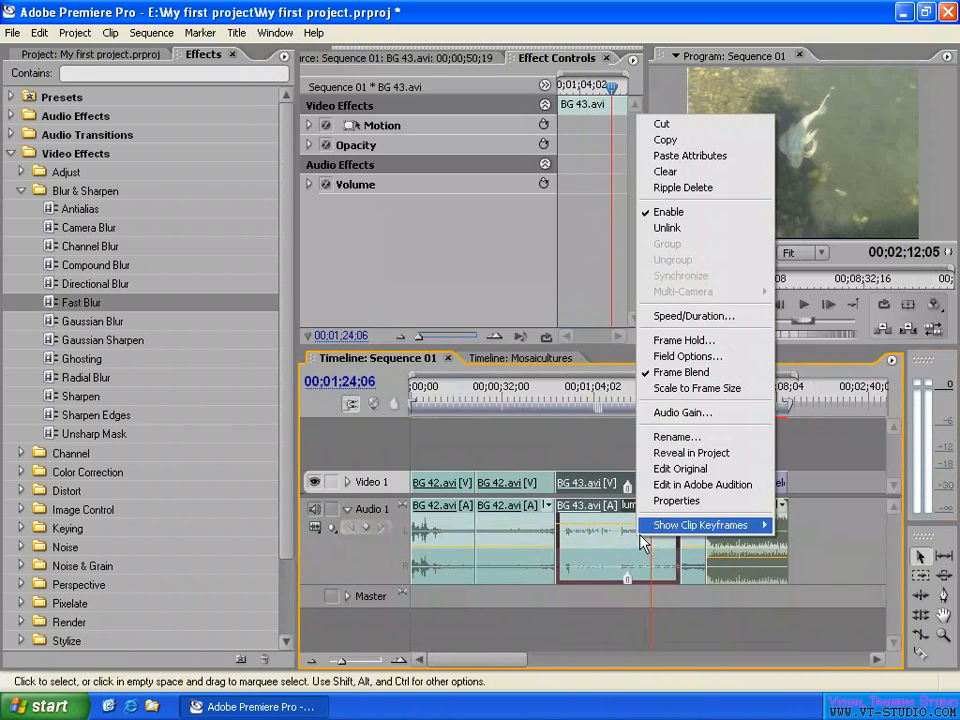
pyautogui.click(712, 420)
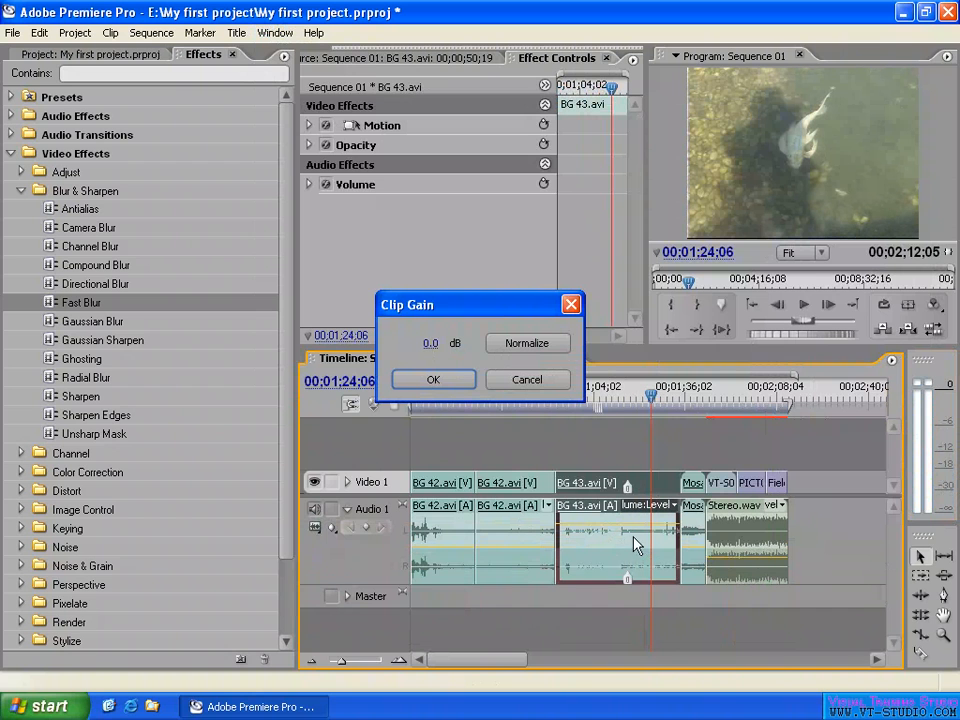
pyautogui.click(429, 343)
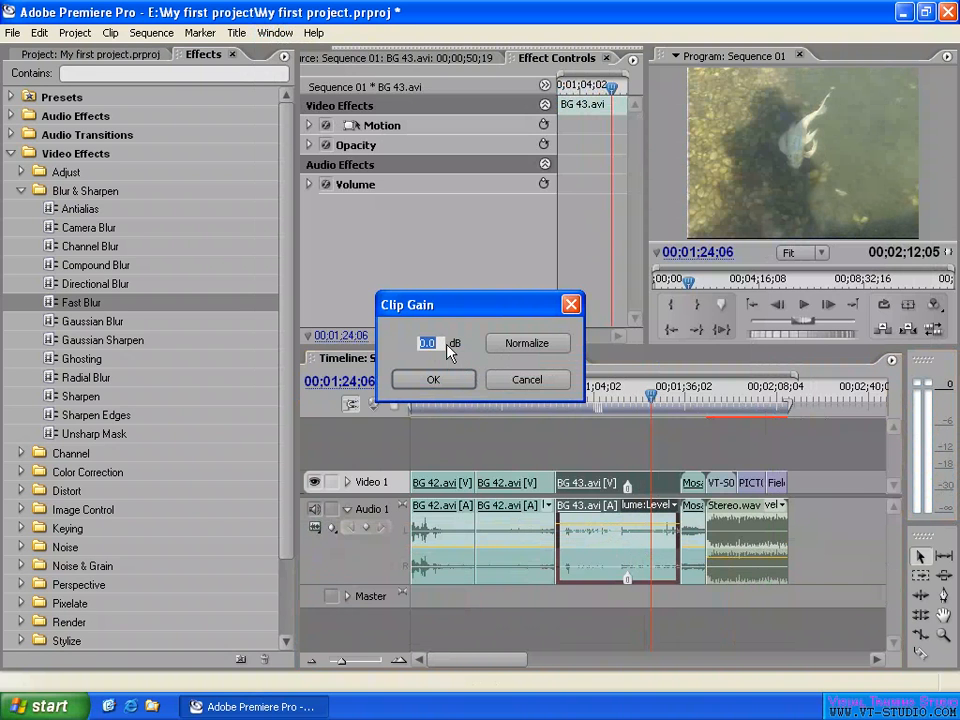
pyautogui.write('5')
pyautogui.click(462, 344)
pyautogui.click(429, 343)
pyautogui.write('-10')
pyautogui.press('Tab')
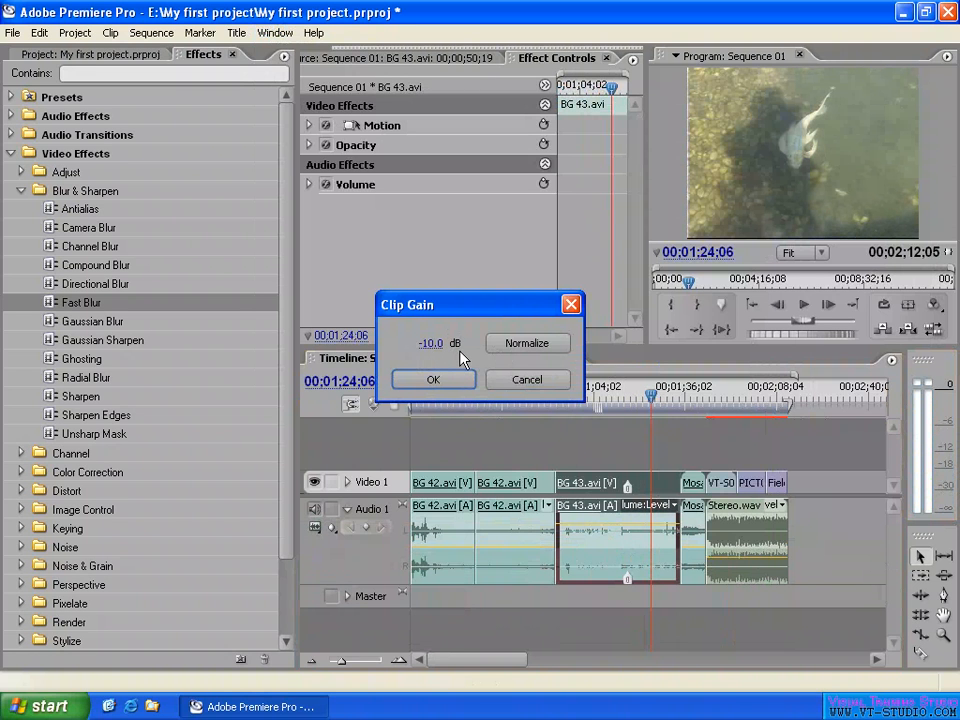
# - Normalize the clip gain of BG 43.avi and apply the setting
pyautogui.click(529, 347)
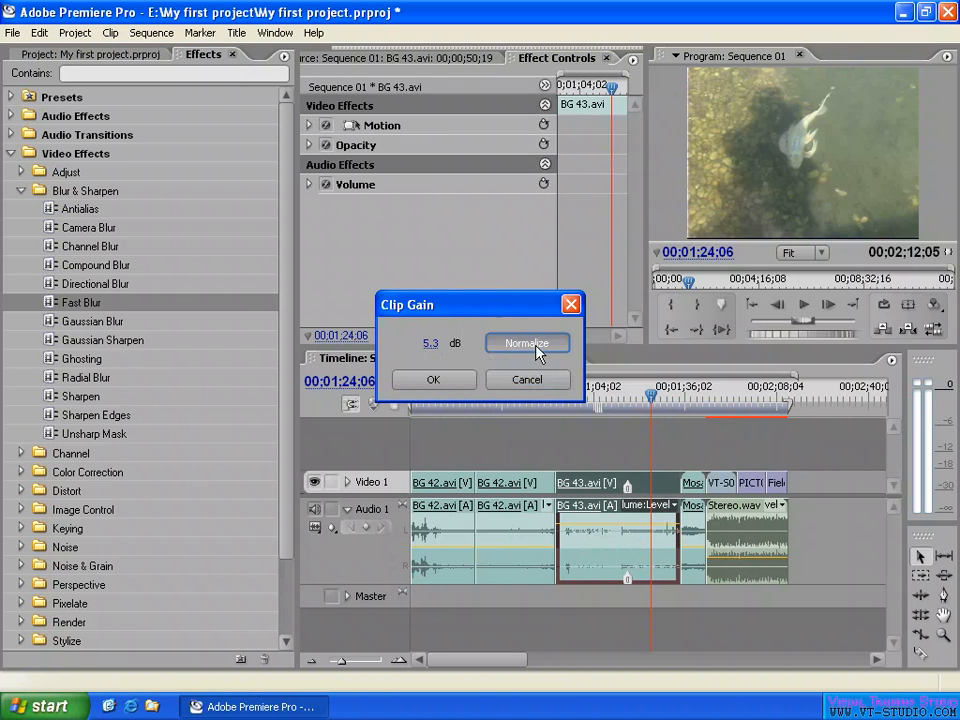
pyautogui.click(427, 343)
pyautogui.click(446, 357)
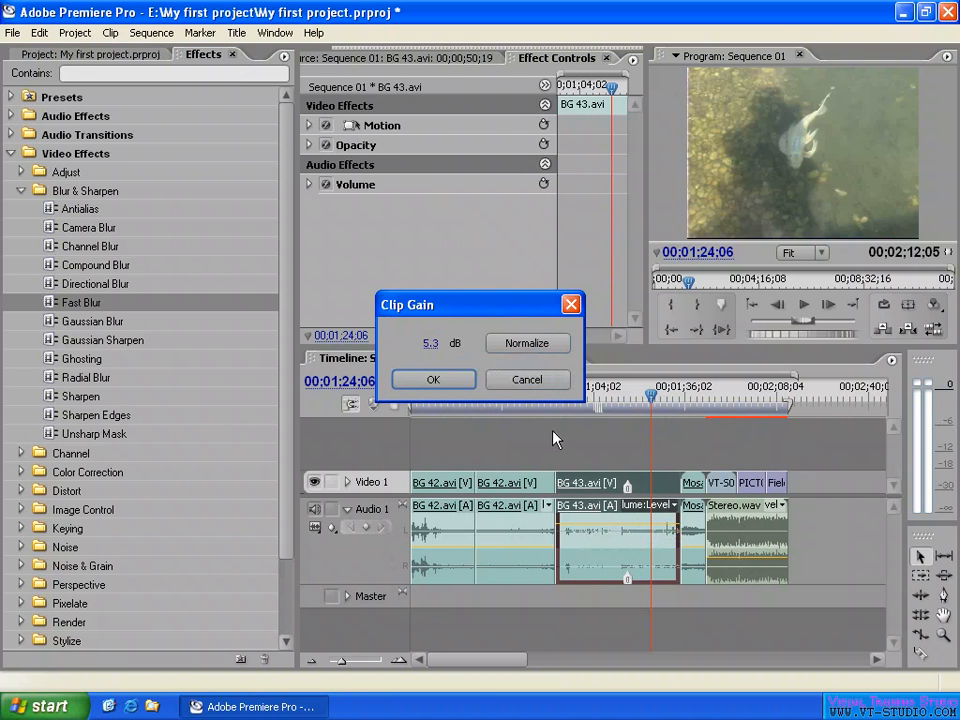
pyautogui.click(526, 344)
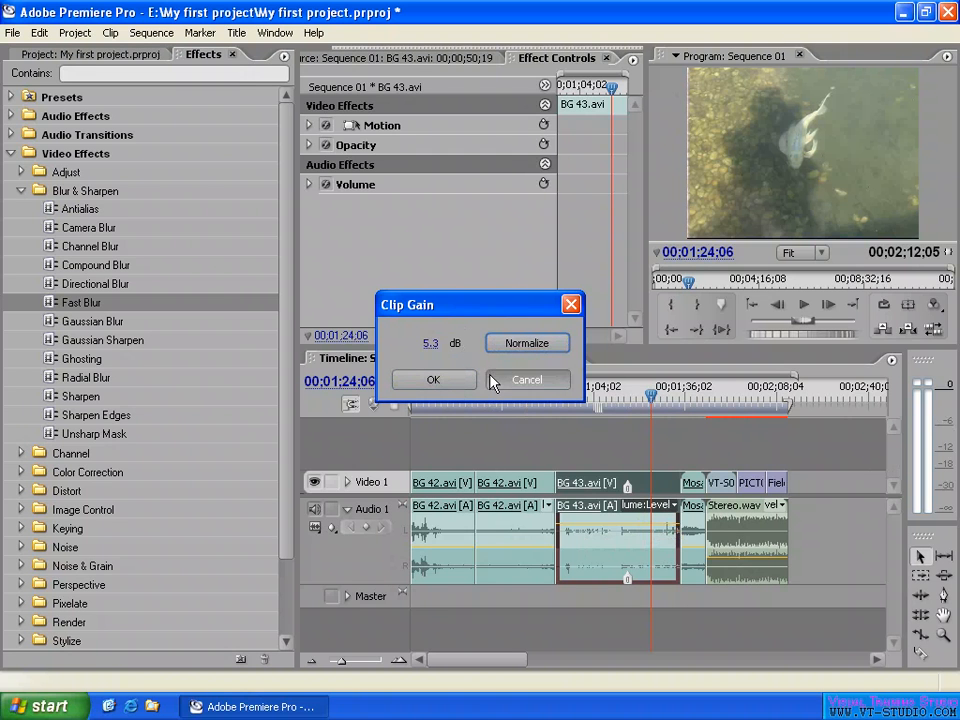
pyautogui.click(433, 382)
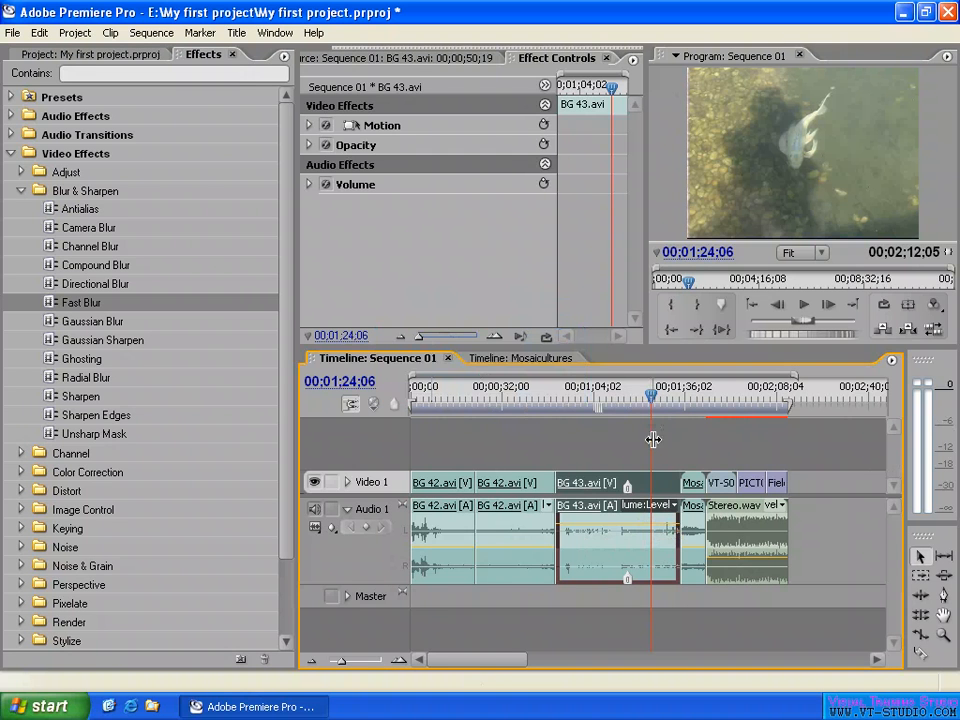
# - Play BG 43.avi from 00;01;22;19 and watch its normalized level on the audio meters
pyautogui.moveTo(651, 396); pyautogui.dragTo(646, 397)
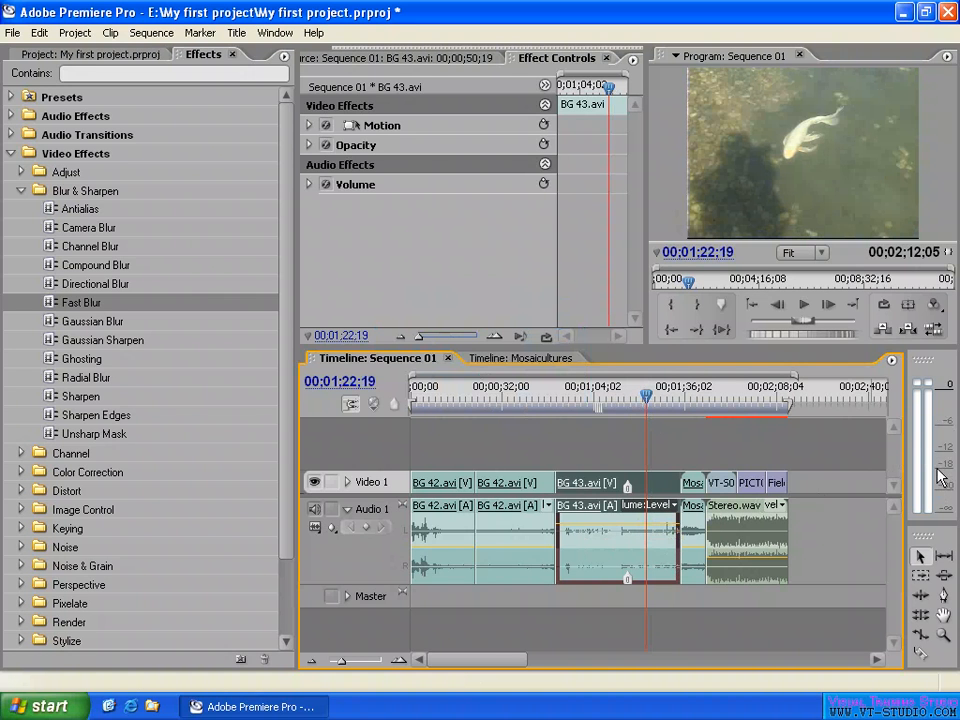
pyautogui.press('space')
pyautogui.press('space')
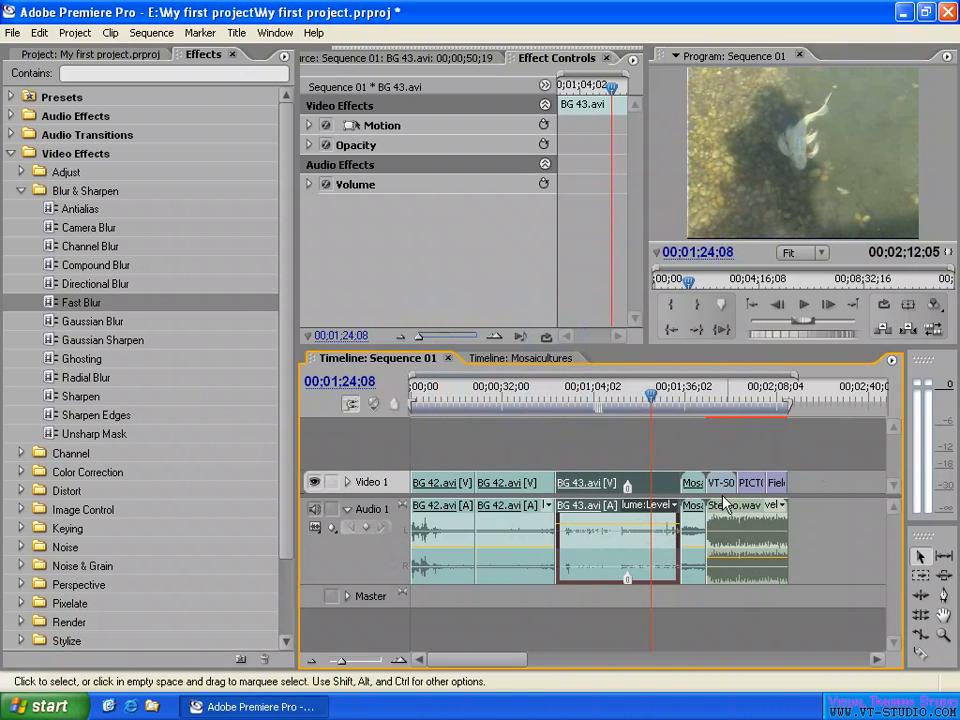
# - Give the audio tracks more room in the timeline and increase the height of Audio 1 to enlarge BG 43.avi's waveform
pyautogui.press('=')
pyautogui.press('=')
pyautogui.press('=')
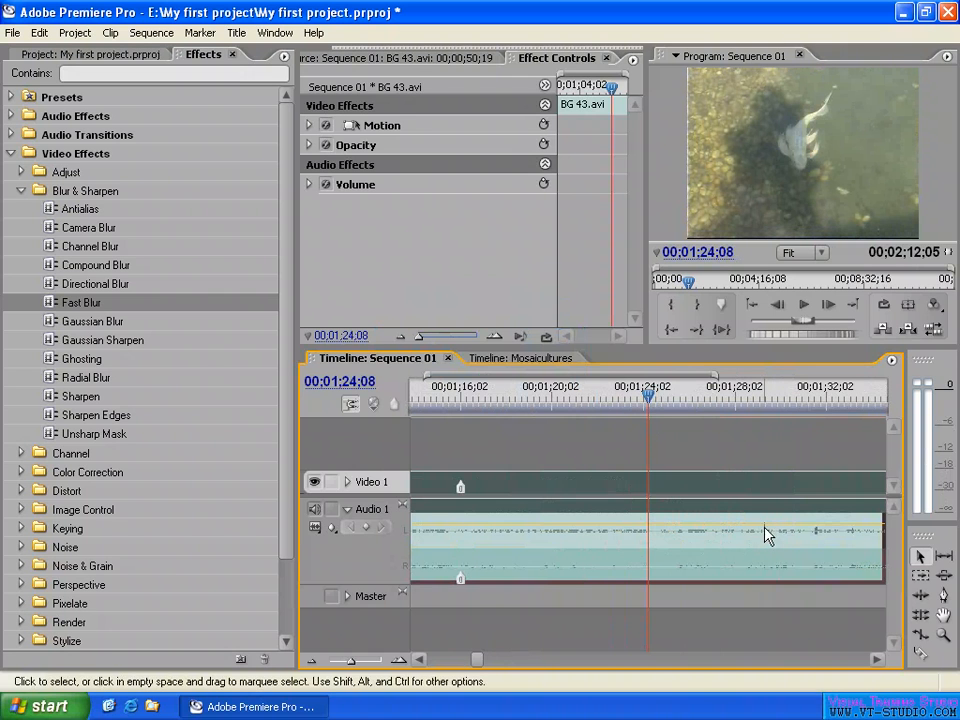
pyautogui.moveTo(381, 495); pyautogui.dragTo(383, 467)
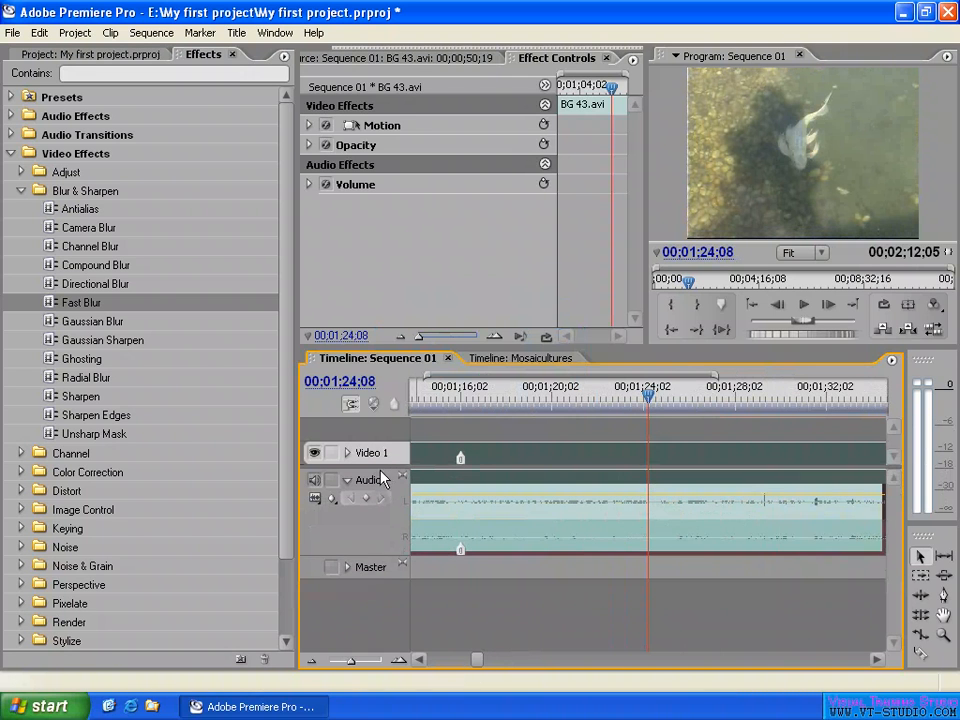
pyautogui.moveTo(366, 562); pyautogui.dragTo(370, 617)
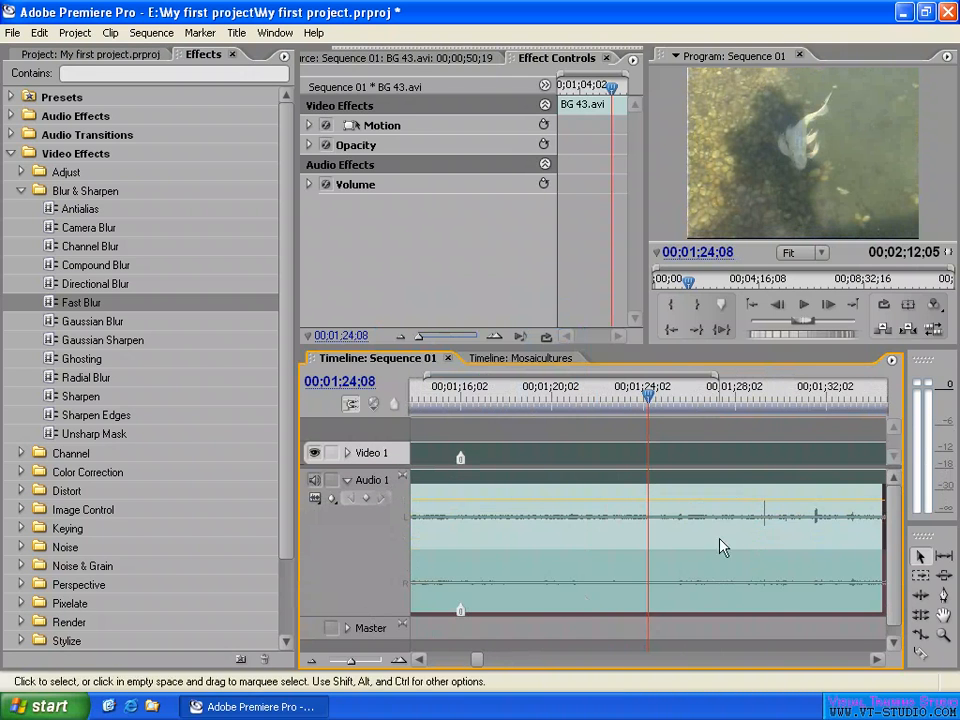
# - Place the playhead at 00;01;29;07 and examine the waveform spike in BG 43.avi at several magnifications
pyautogui.click(760, 398)
pyautogui.press('=')
pyautogui.press('=')
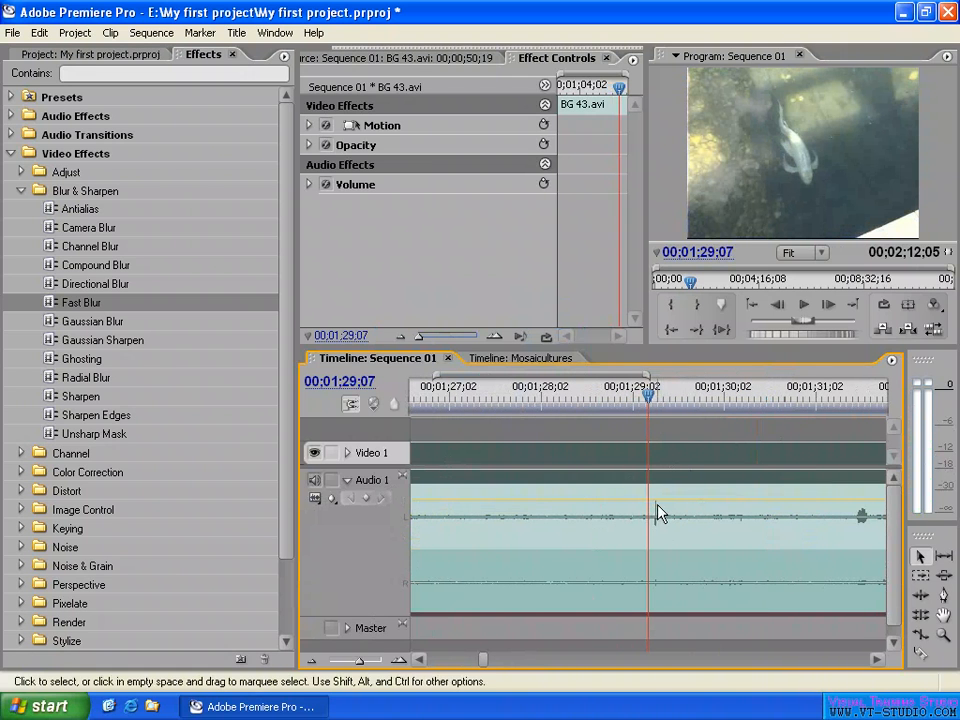
pyautogui.press('-')
pyautogui.press('-')
pyautogui.press('-')
pyautogui.press('-')
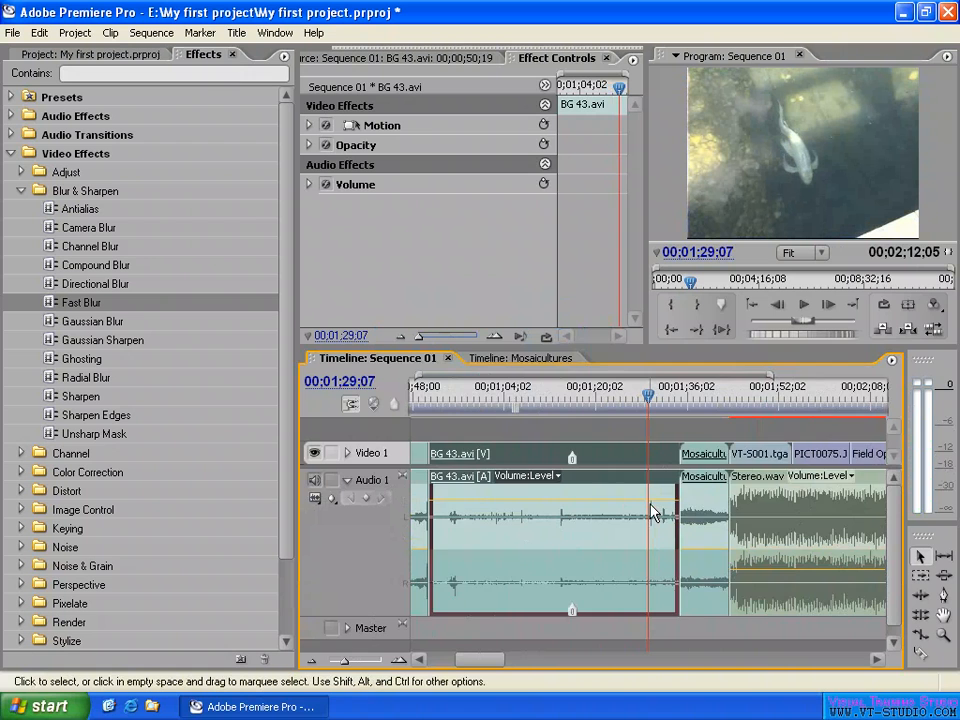
pyautogui.press('=')
pyautogui.press('=')
pyautogui.press('=')
pyautogui.press('=')
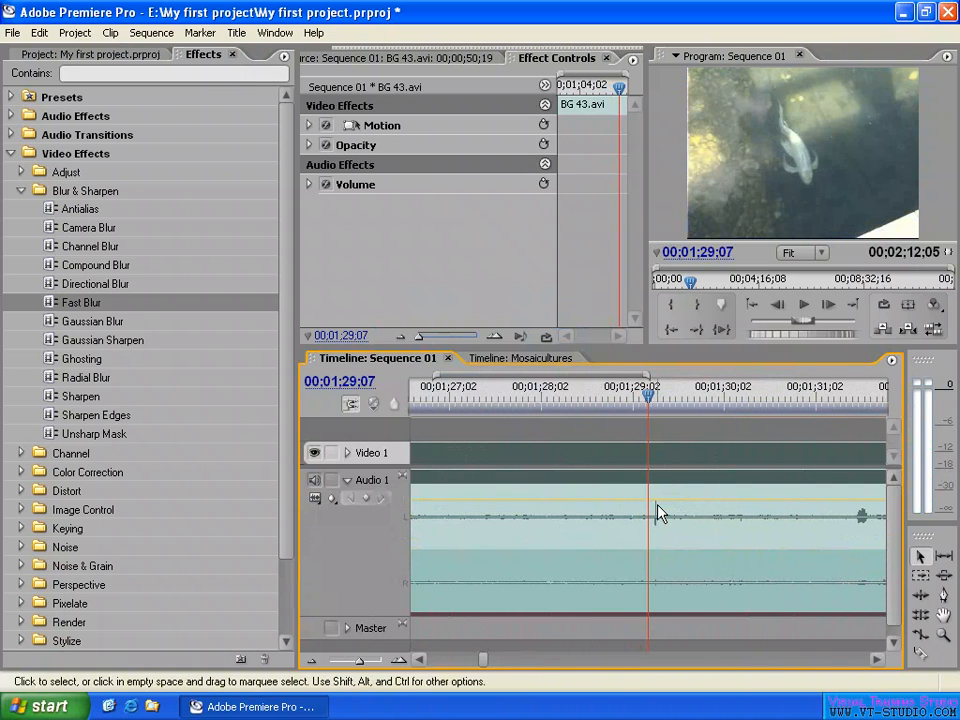
pyautogui.press('=')
pyautogui.press('=')
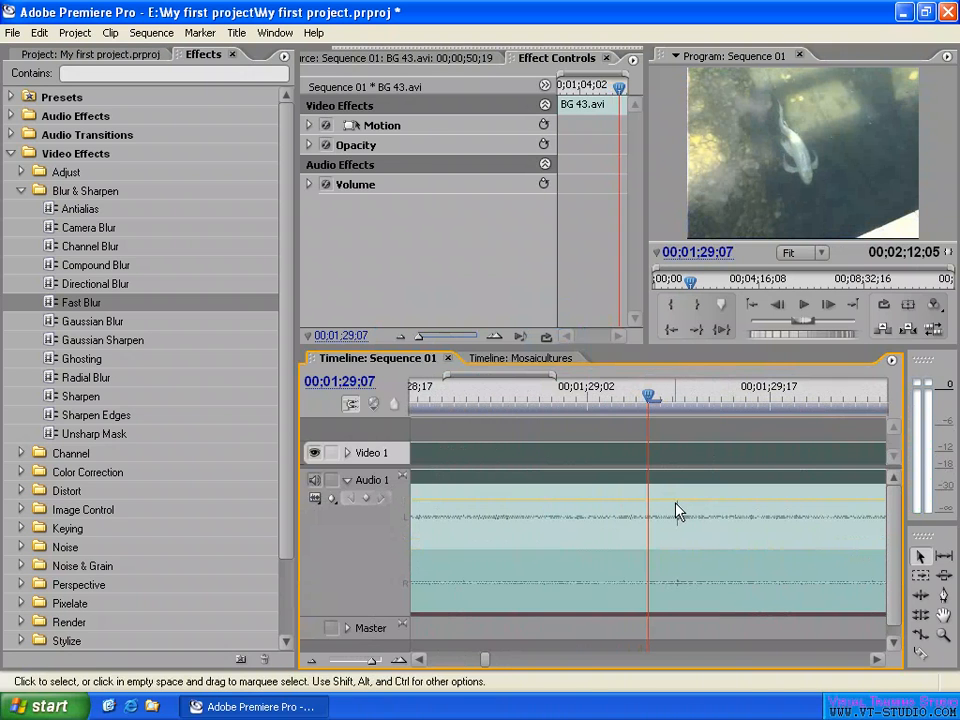
# - Play across the waveform spike from 00;01;29;08 and scrub around it, parking the playhead at 00;01;29;09
pyautogui.click(658, 399)
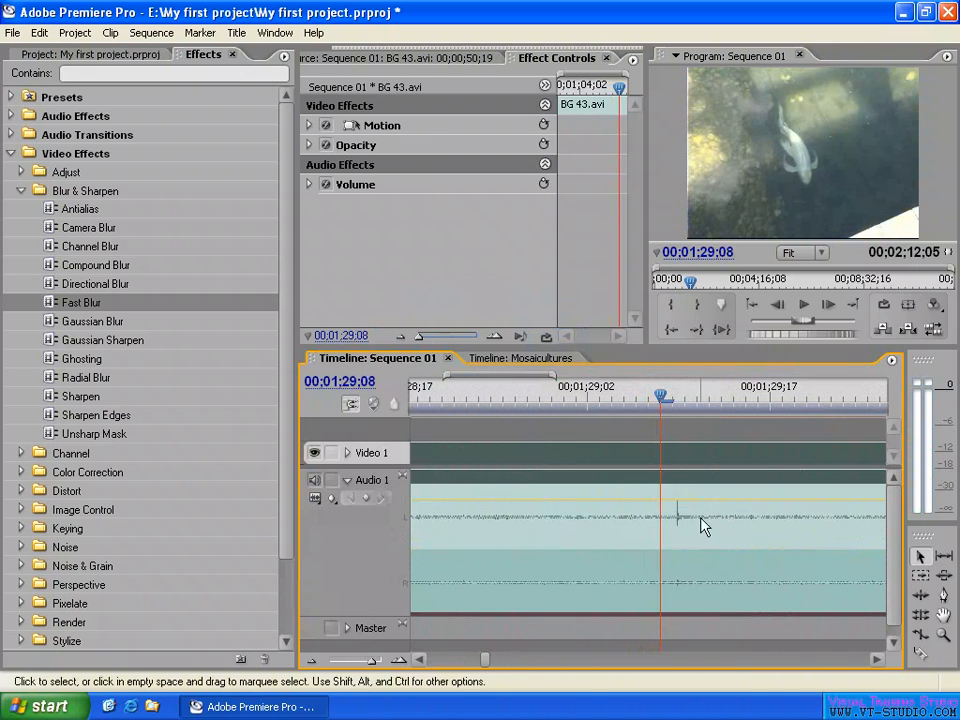
pyautogui.press('space')
pyautogui.press('space')
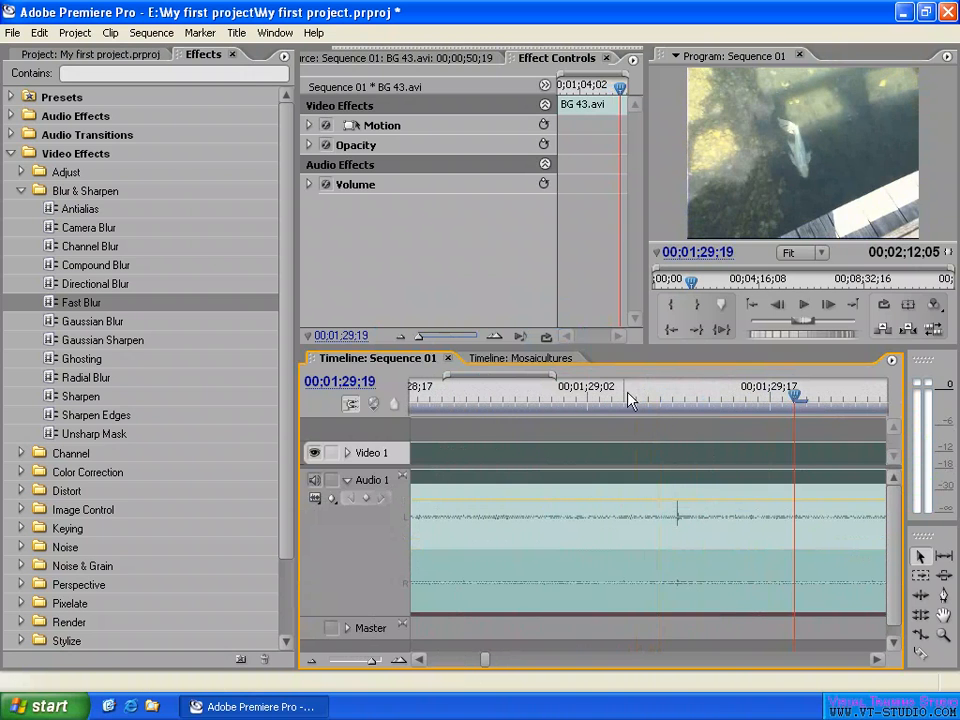
pyautogui.moveTo(630, 400); pyautogui.dragTo(690, 400)
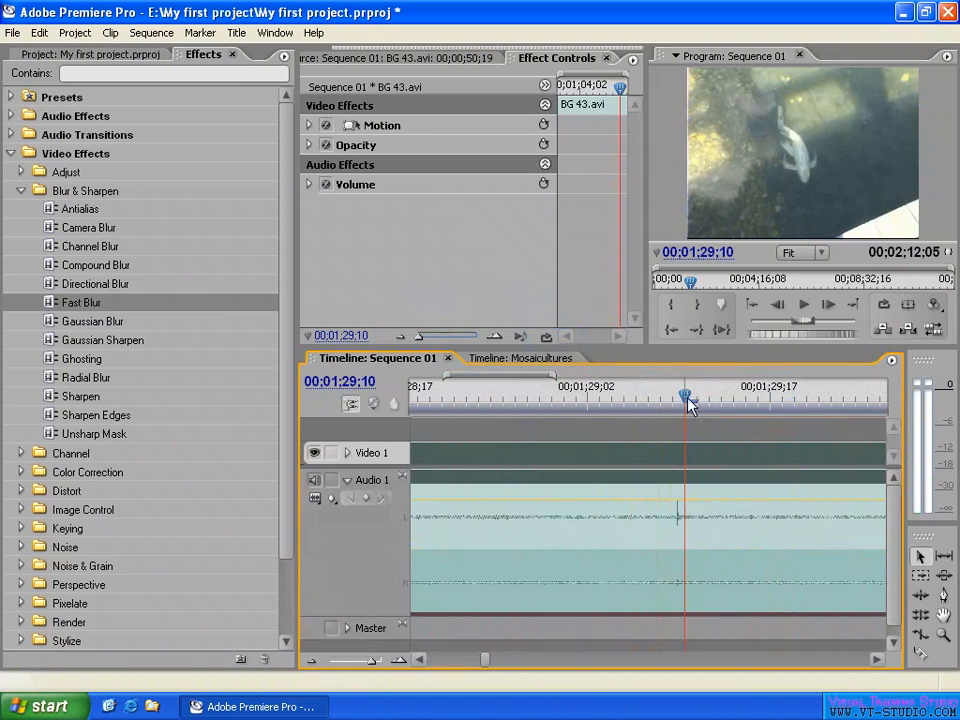
pyautogui.moveTo(686, 396)
pyautogui.mouseDown()
pyautogui.moveTo(664, 397)
pyautogui.moveTo(685, 400)
pyautogui.mouseUp()
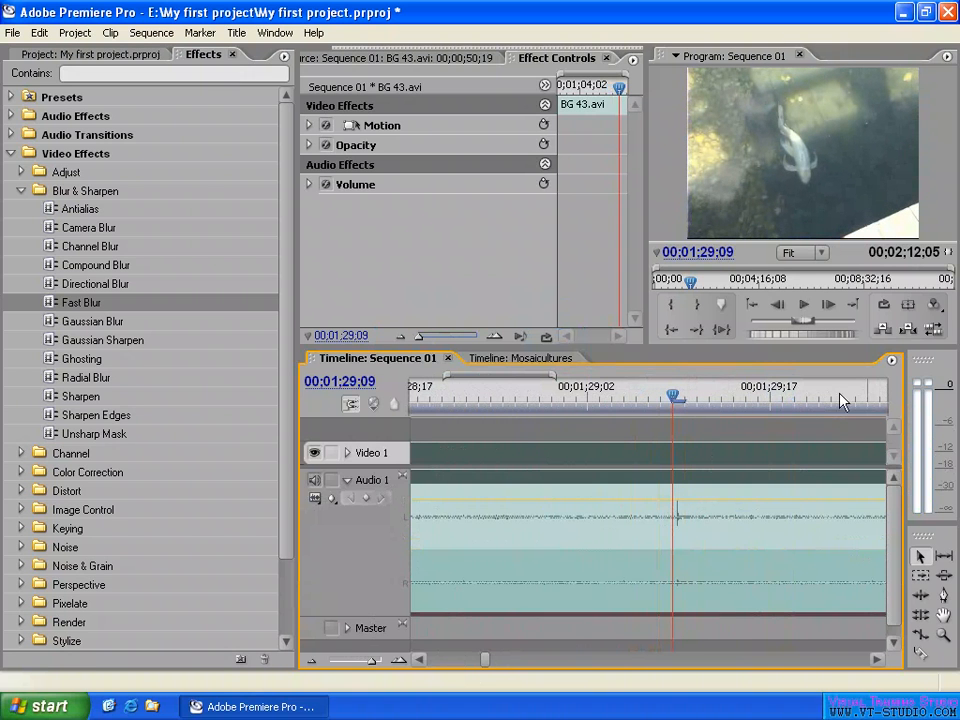
# - Try isolating the spike by splitting BG 43.avi with the Razor tool around 00;01;29;09, and undo both cuts
pyautogui.press('c')
pyautogui.click(677, 524)
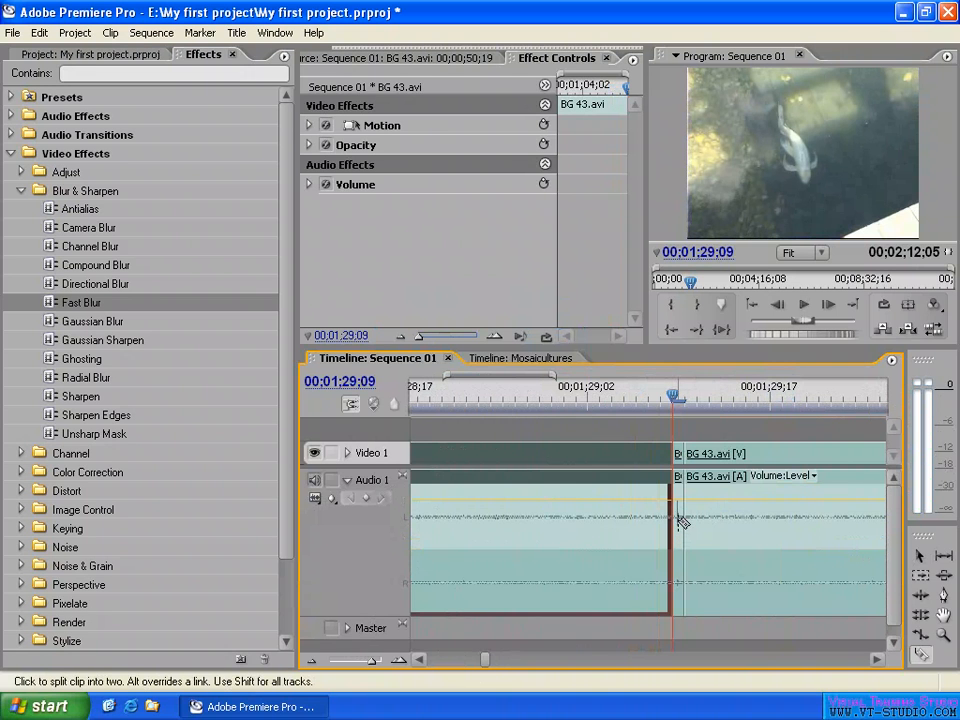
pyautogui.hotkey('ctrl', 'z')
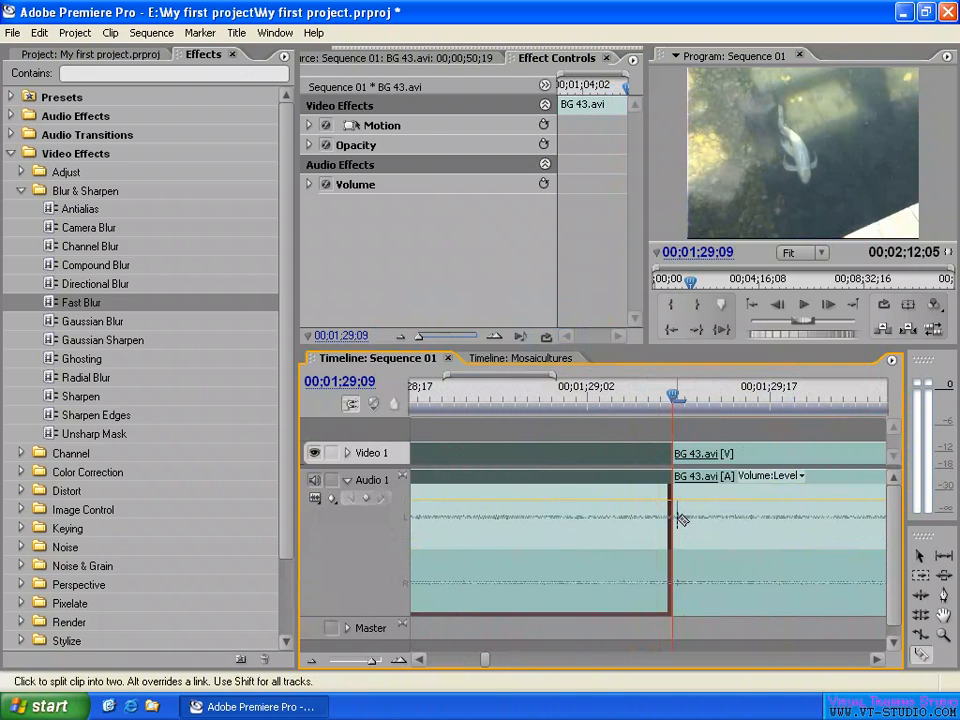
pyautogui.hotkey('ctrl', 'z')
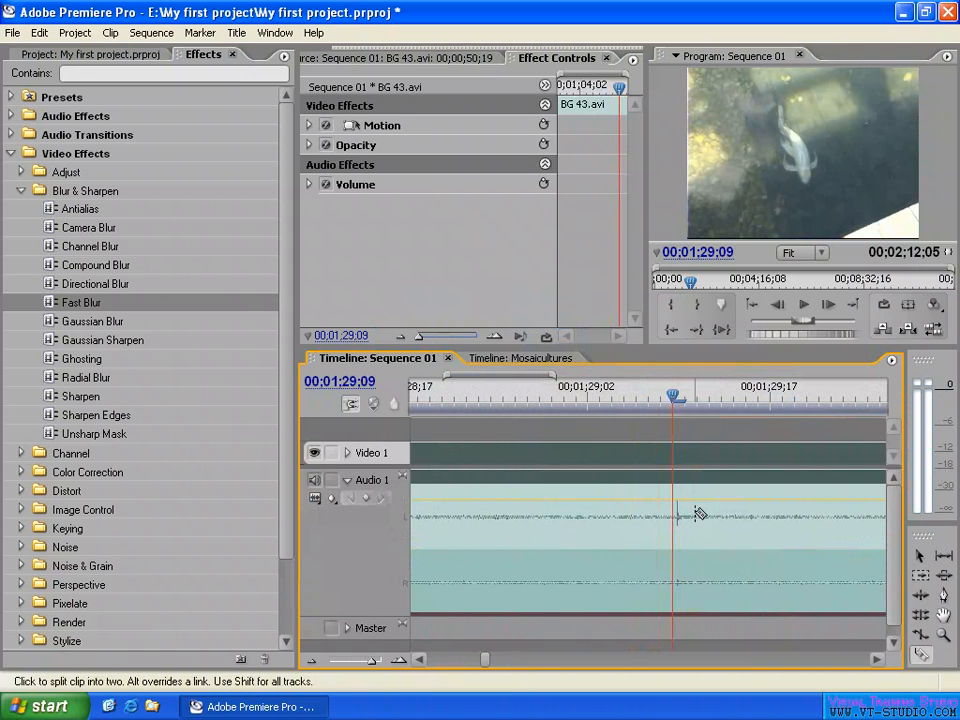
# - Return to the Selection tool, place the playhead at 00;01;24;02, and look up the Audio Gain command for BG 43.avi
pyautogui.press('-')
pyautogui.press('-')
pyautogui.press('-')
pyautogui.press('-')
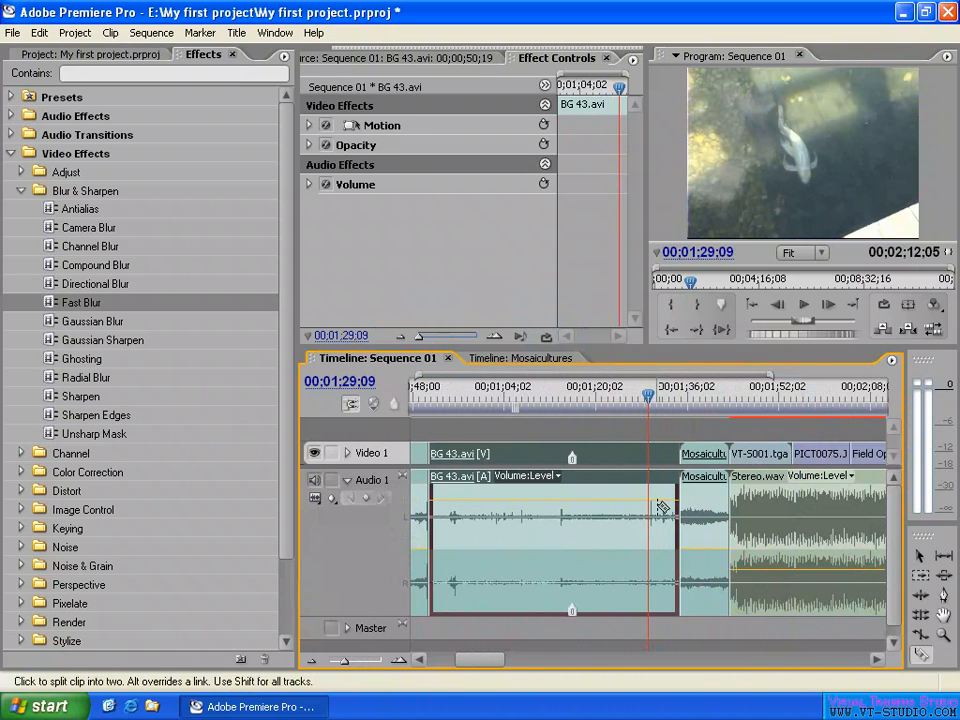
pyautogui.press('v')
pyautogui.click(606, 430)
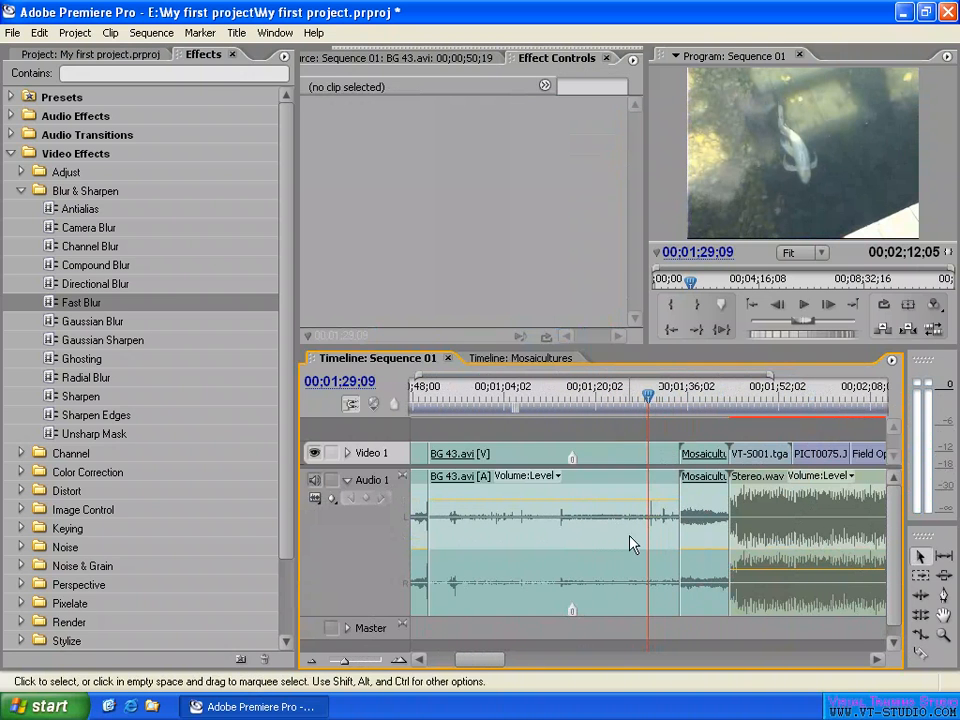
pyautogui.click(621, 543)
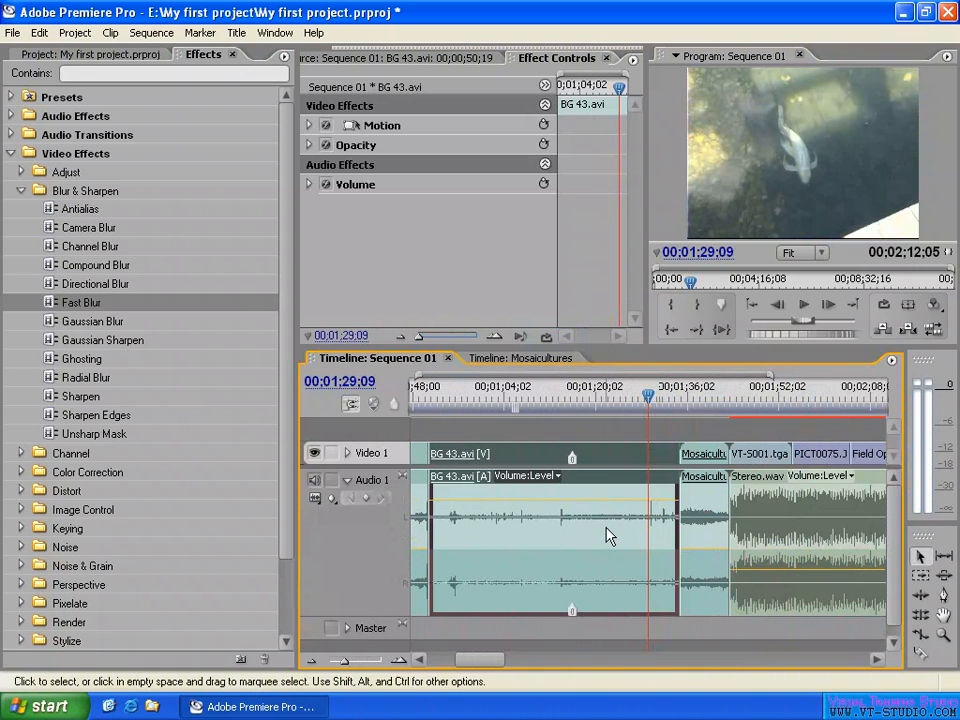
pyautogui.click(618, 395)
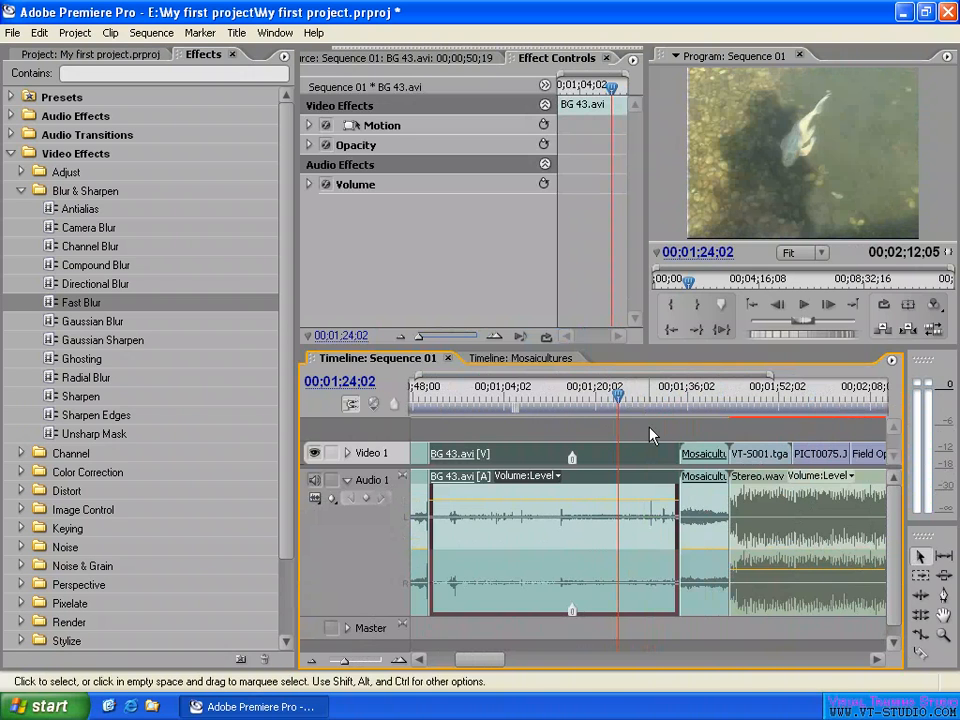
pyautogui.rightClick(650, 523)
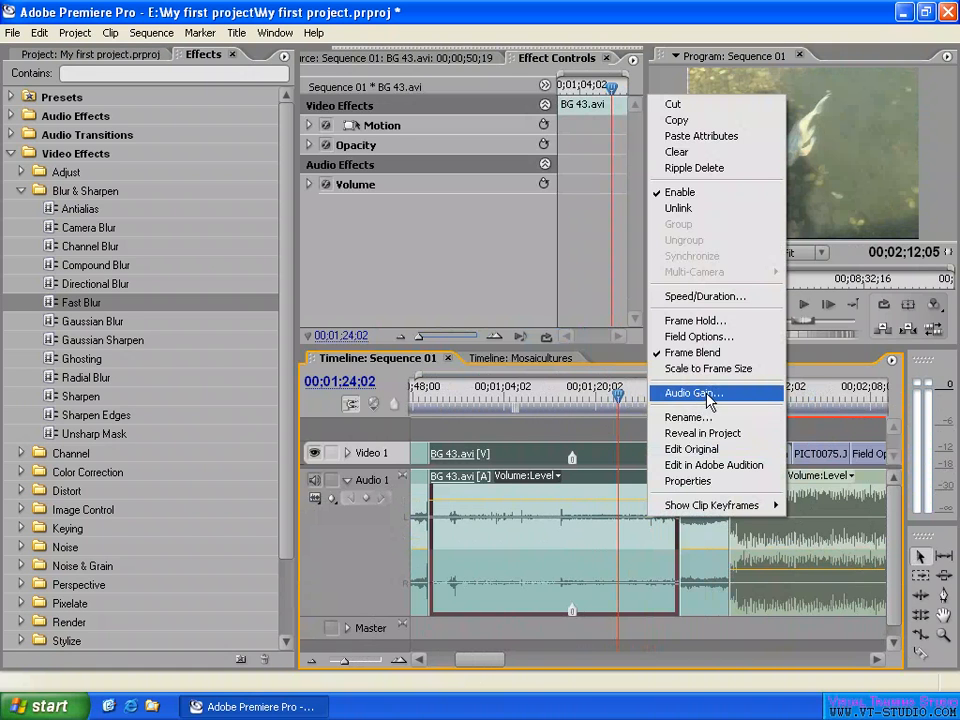
pyautogui.click(645, 435)
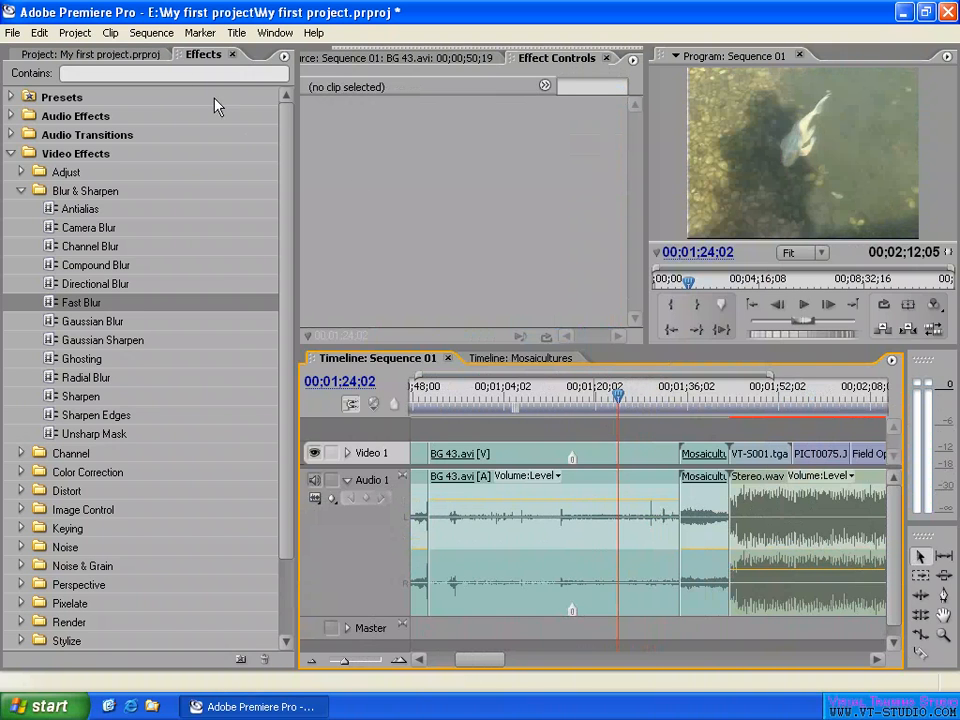
# - Apply the stereo Delay audio effect to the BG 43.avi clip
pyautogui.click(12, 155)
pyautogui.click(10, 116)
pyautogui.click(20, 154)
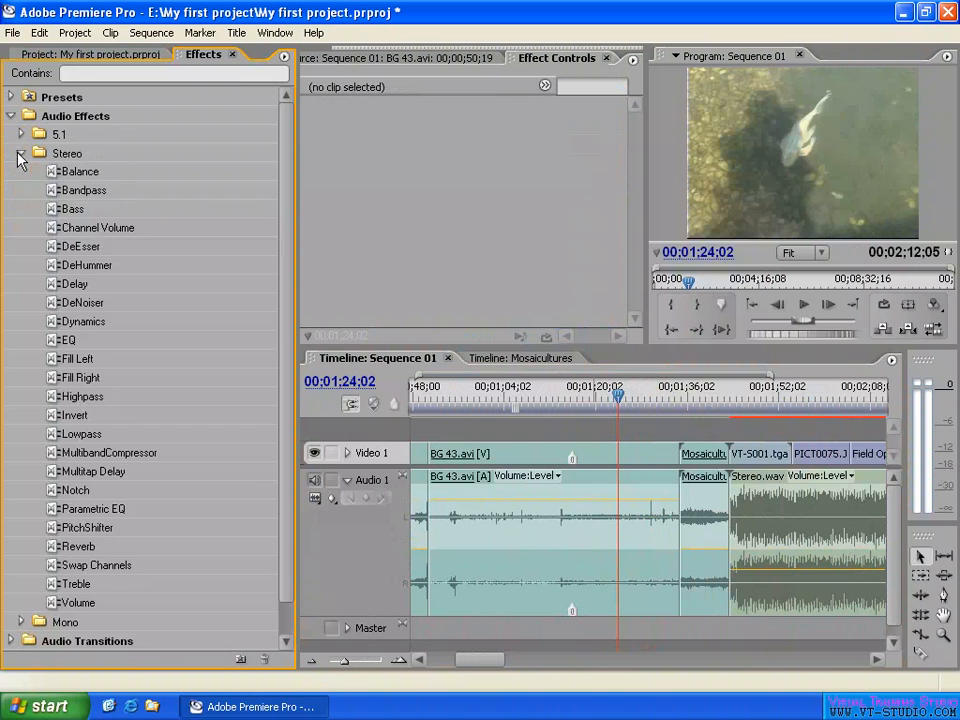
pyautogui.moveTo(72, 290); pyautogui.dragTo(643, 553)
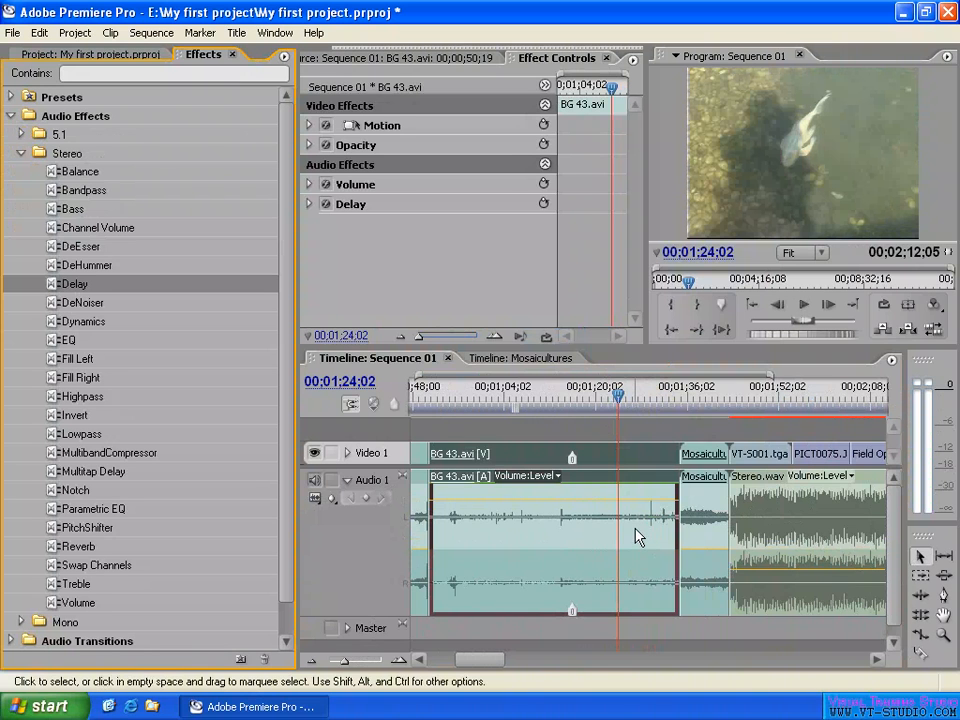
# - Show track keyframes on Audio 1, and look through the track effects available for Audio 1 in the Audio Mixer
pyautogui.click(332, 499)
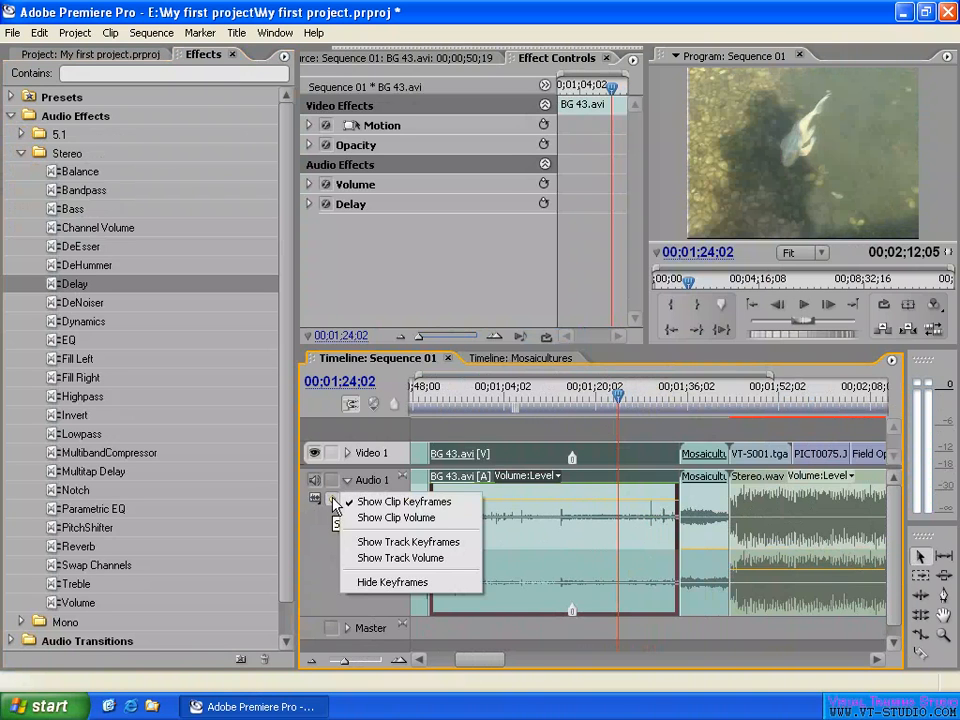
pyautogui.click(400, 541)
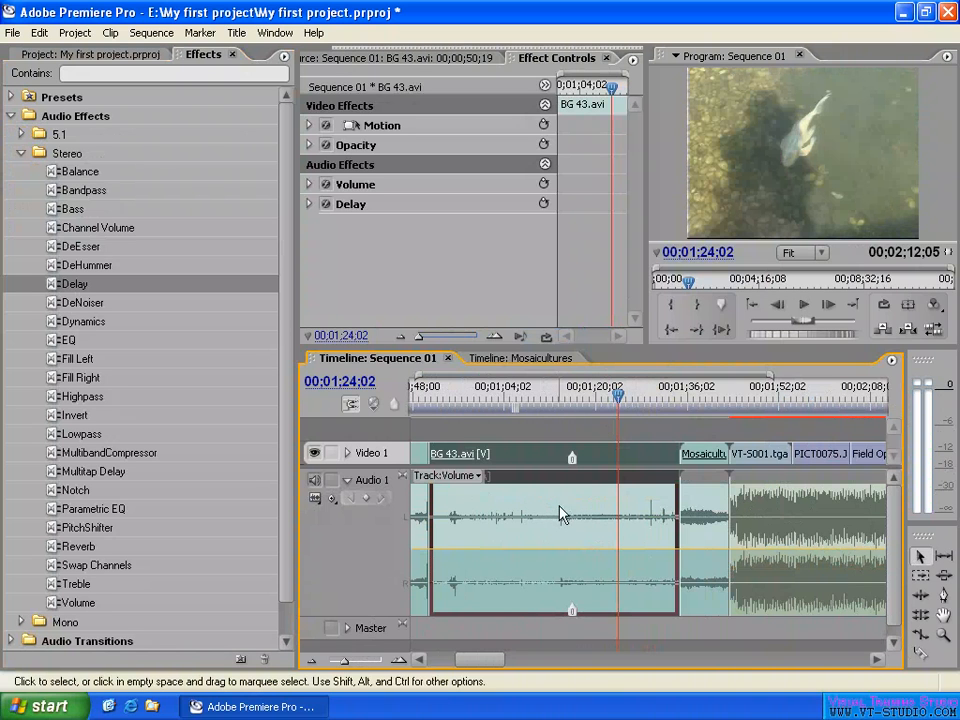
pyautogui.click(283, 34)
pyautogui.click(312, 277)
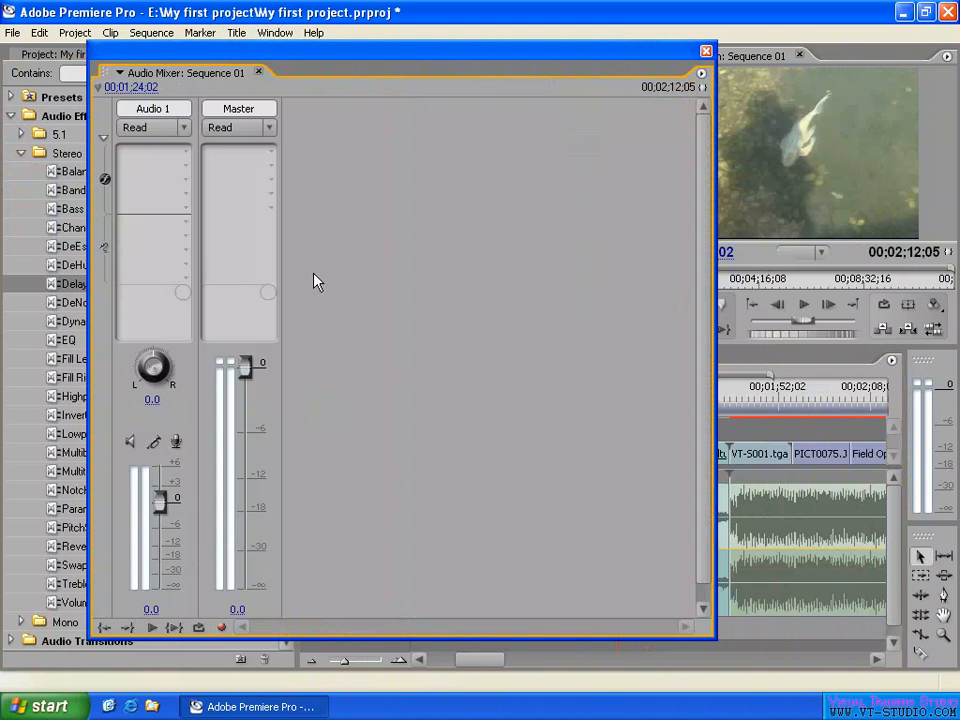
pyautogui.click(185, 152)
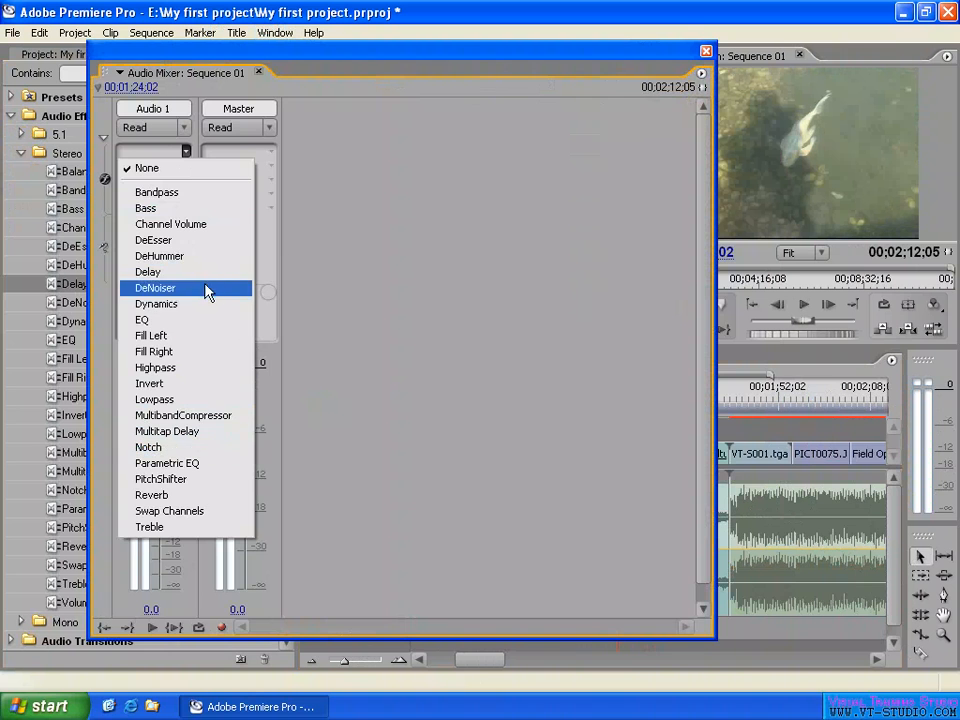
pyautogui.click(706, 51)
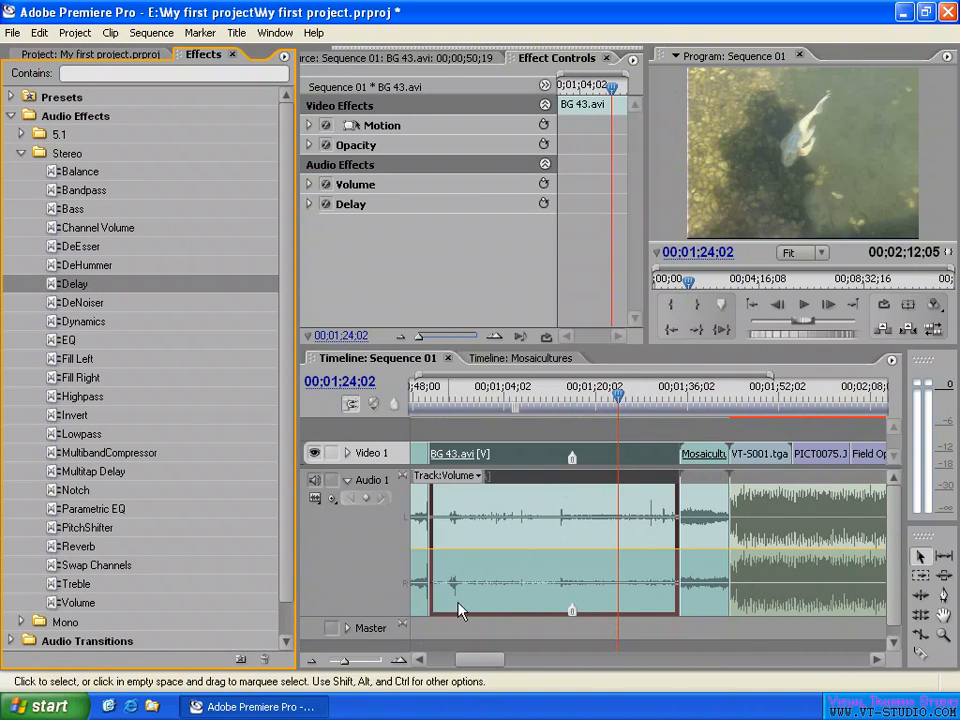
pyautogui.click(610, 433)
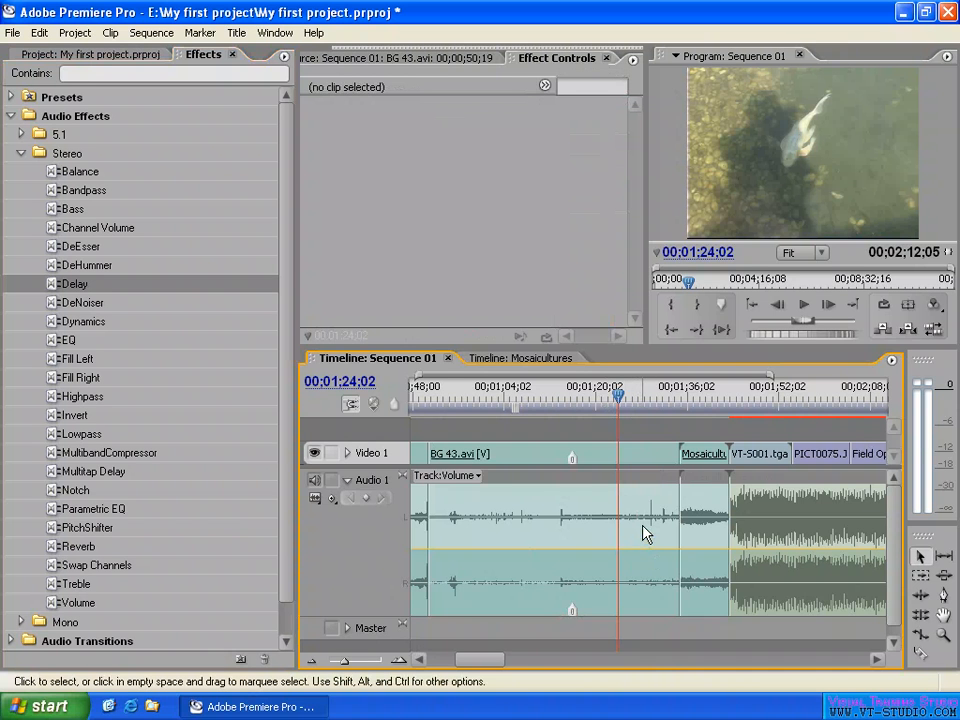
# - Preview the sequence at 00;01;59;14, inspect the PICT0075.JPG clip's effect settings, and return the playhead to 00;01;27;25
pyautogui.moveTo(768, 397); pyautogui.dragTo(822, 399)
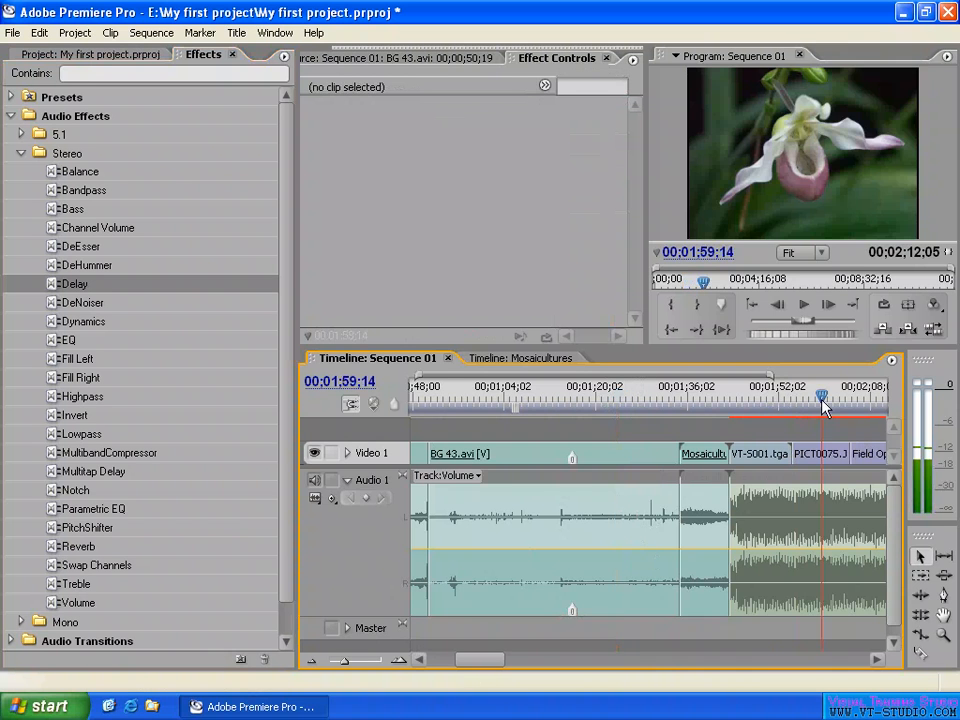
pyautogui.click(828, 459)
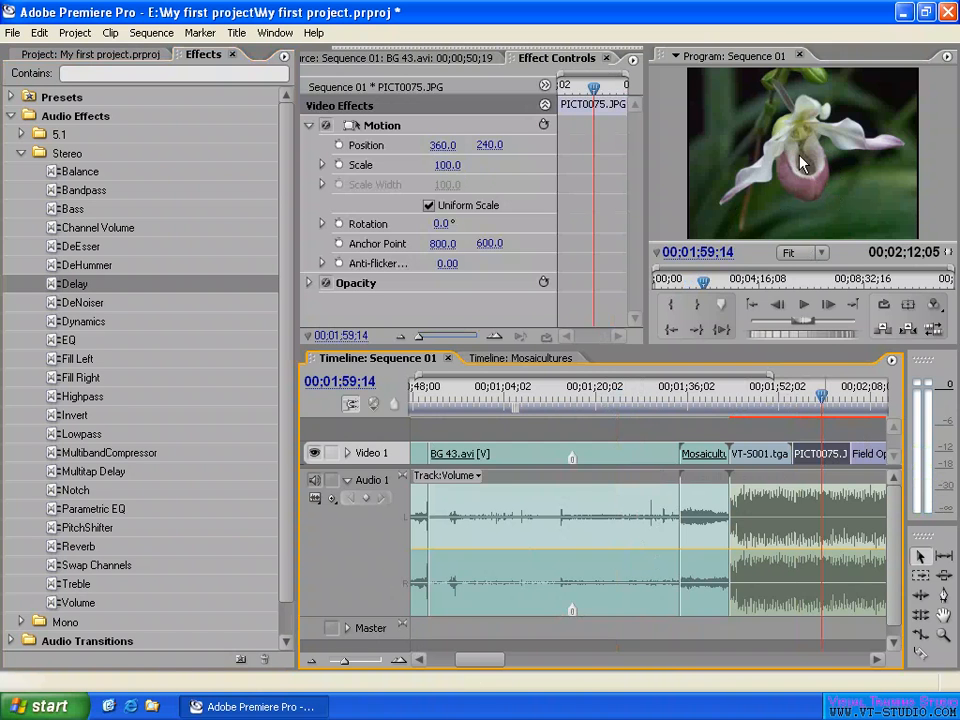
pyautogui.click(640, 396)
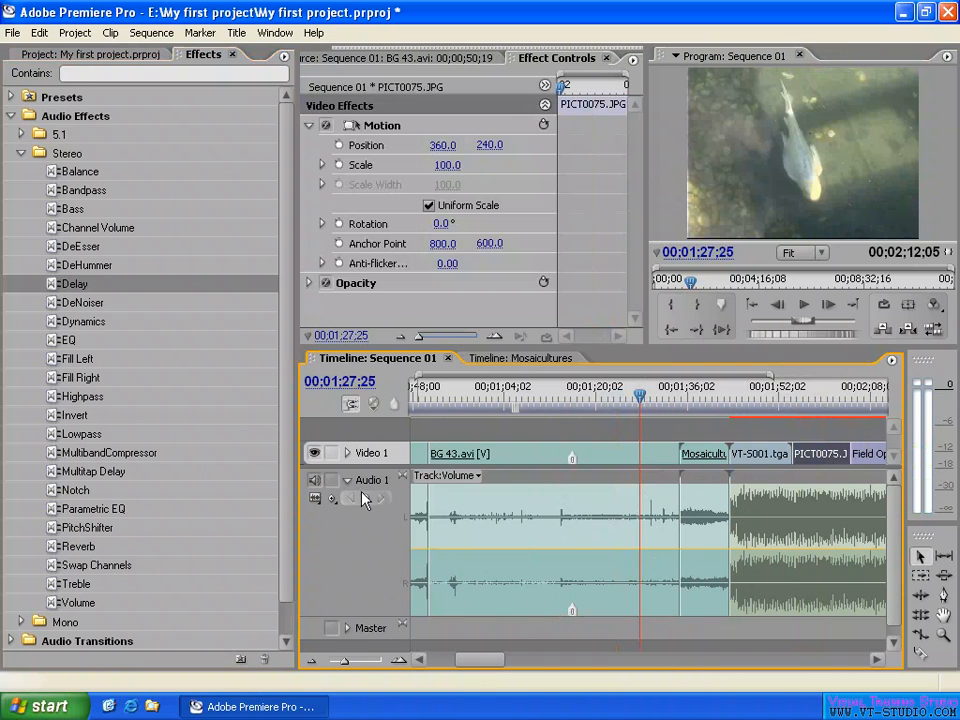
# - With clip keyframes shown on Audio 1, check the clip gain of BG 43.avi and lower its clip volume line
pyautogui.click(332, 499)
pyautogui.click(404, 501)
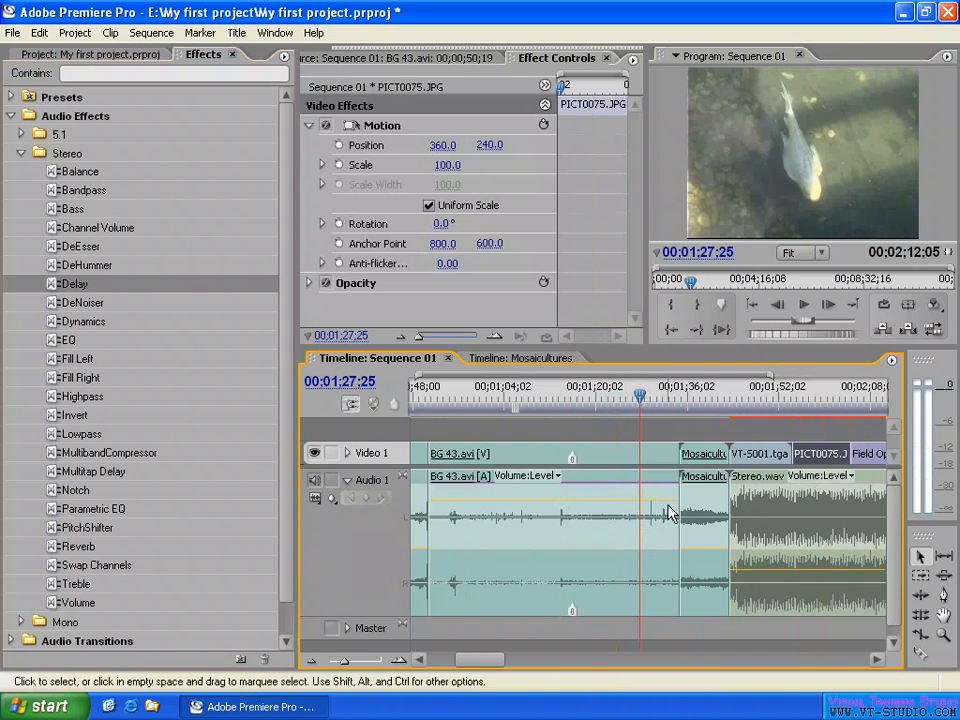
pyautogui.rightClick(613, 530)
pyautogui.click(660, 398)
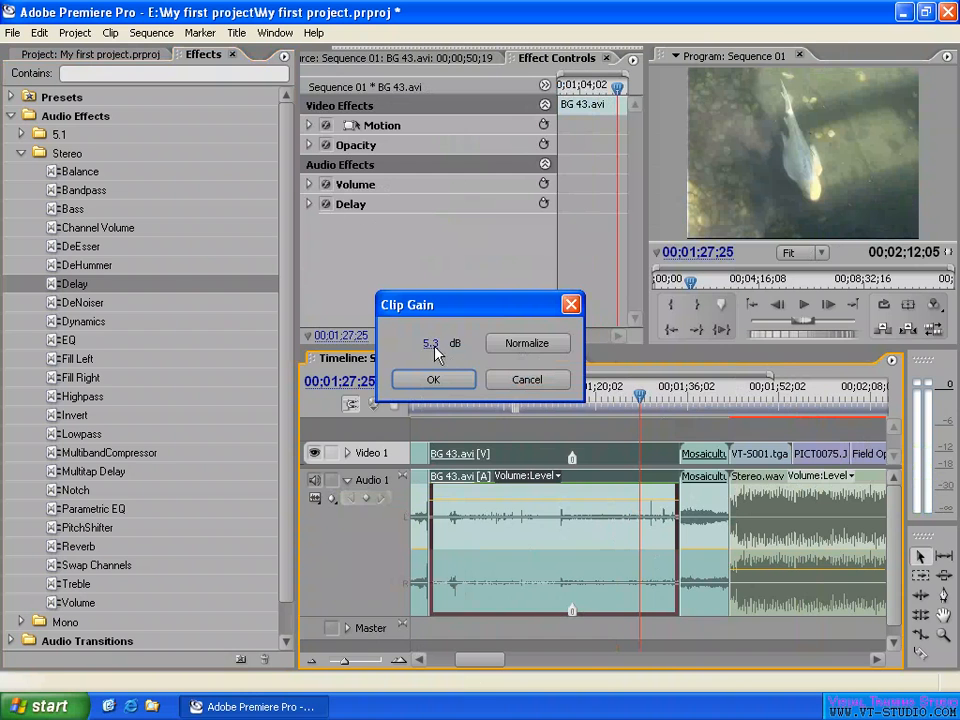
pyautogui.click(500, 379)
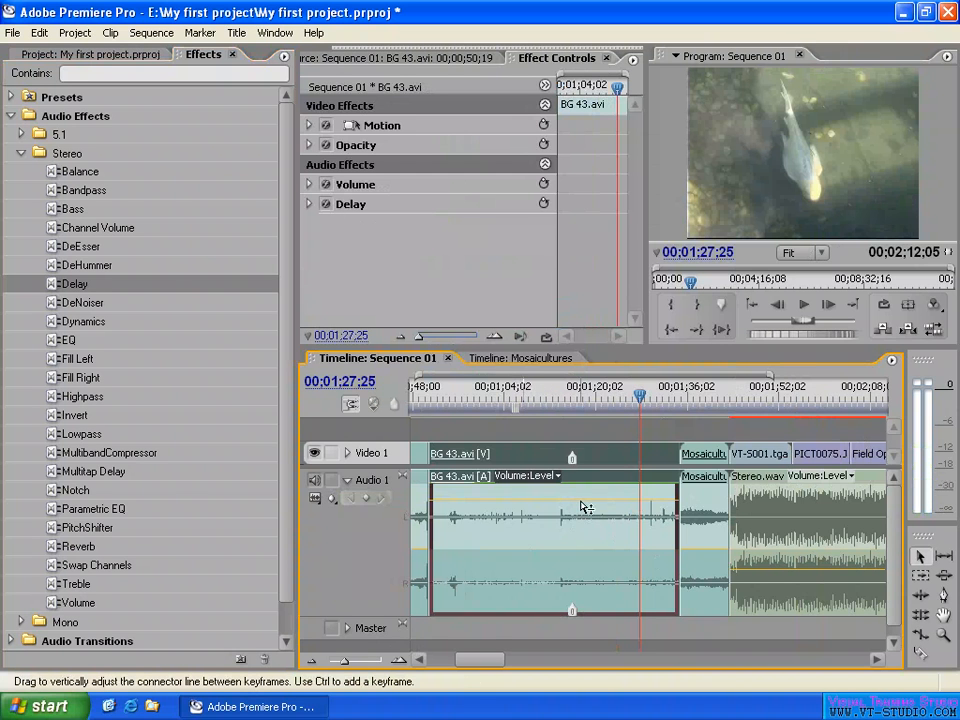
pyautogui.moveTo(583, 508); pyautogui.dragTo(580, 543)
# - Show track keyframes on Audio 1 and raise the whole track's volume line to about 1.9 dB
pyautogui.click(332, 497)
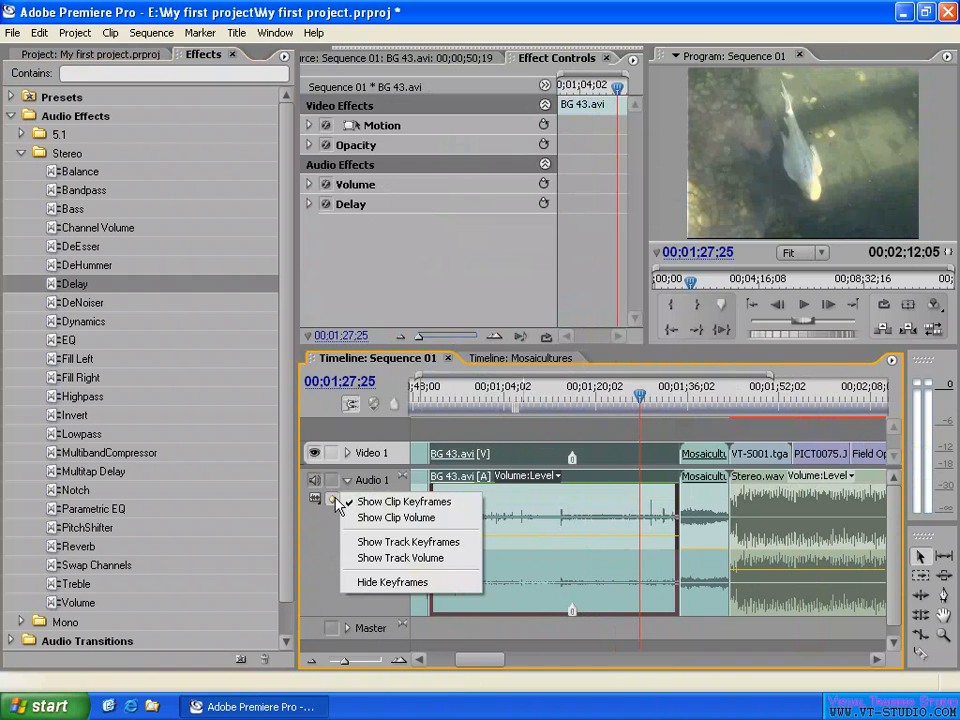
pyautogui.click(420, 545)
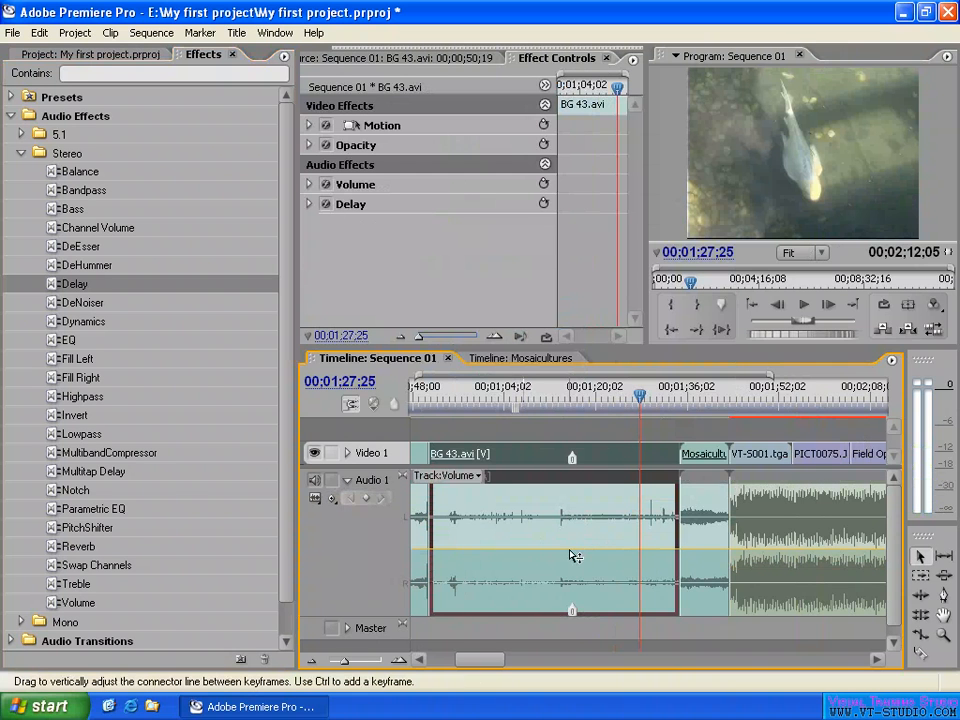
pyautogui.moveTo(572, 555)
pyautogui.mouseDown()
pyautogui.moveTo(575, 530)
pyautogui.moveTo(574, 540)
pyautogui.mouseUp()
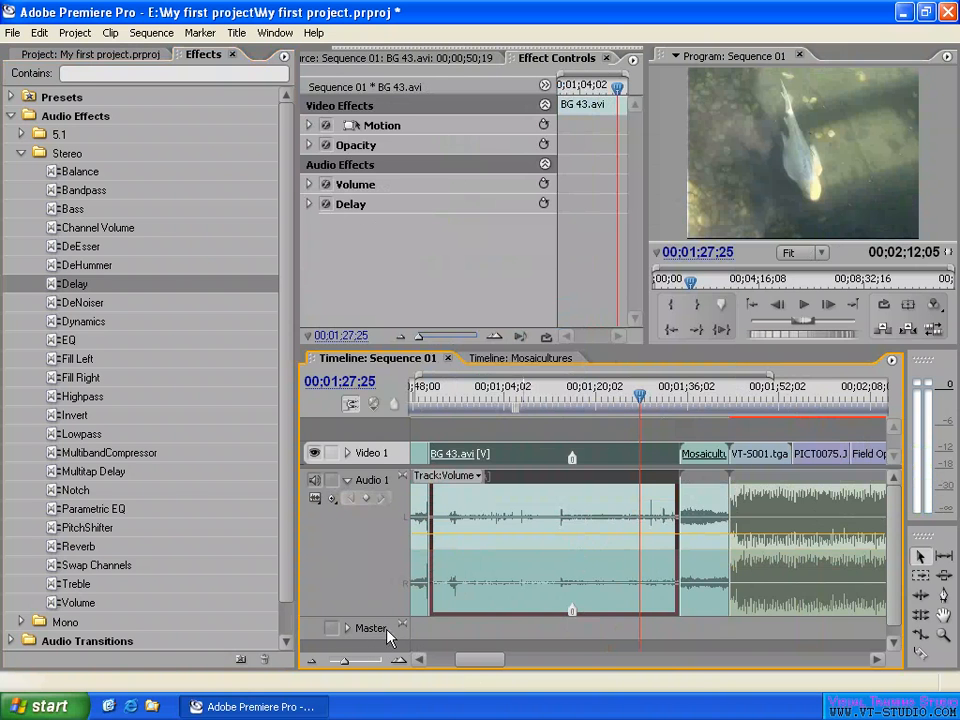
# - Lower the Master fader in the Audio Mixer to about -7.8 dB and close the mixer
pyautogui.click(276, 32)
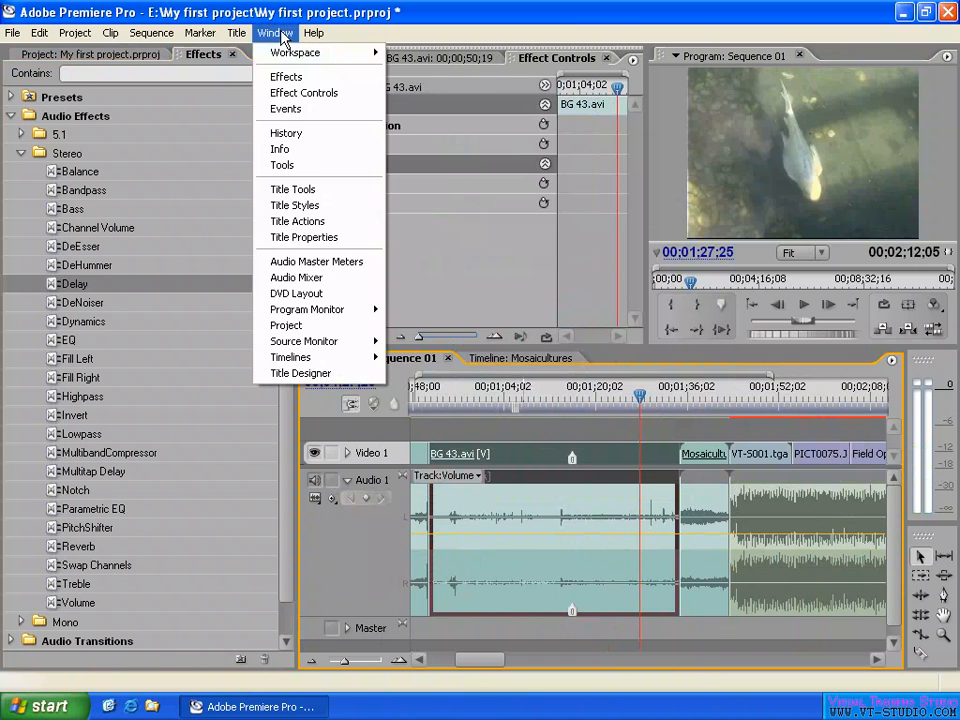
pyautogui.click(298, 275)
pyautogui.moveTo(244, 370); pyautogui.dragTo(249, 452)
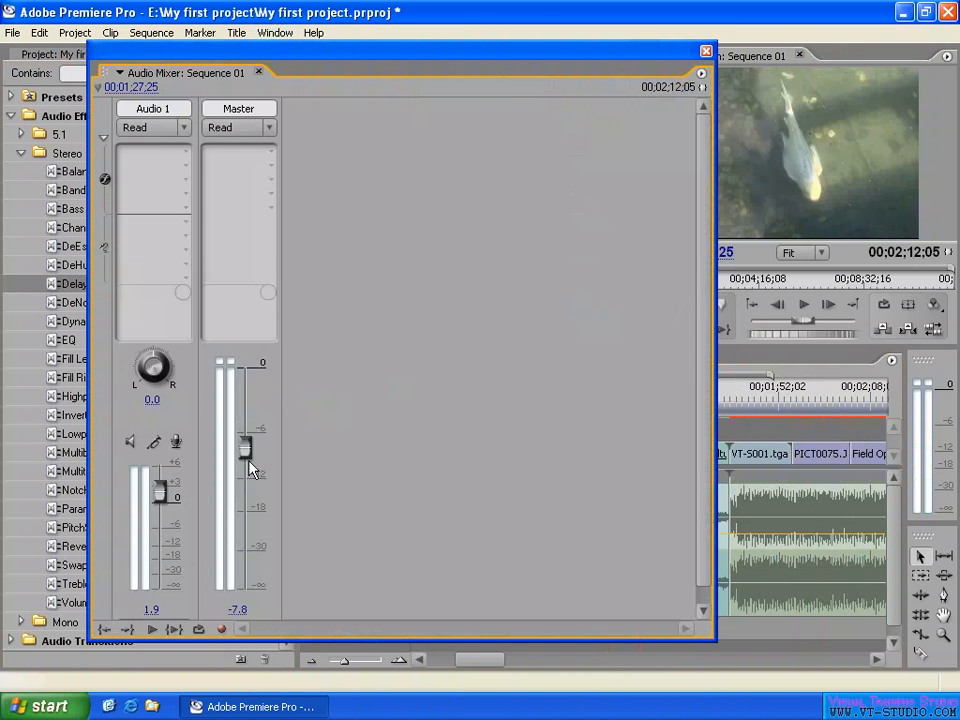
pyautogui.click(707, 51)
# - Clear the clip selection and place the playhead at 00;01;25;02 in Sequence 01
pyautogui.click(606, 395)
pyautogui.click(633, 433)
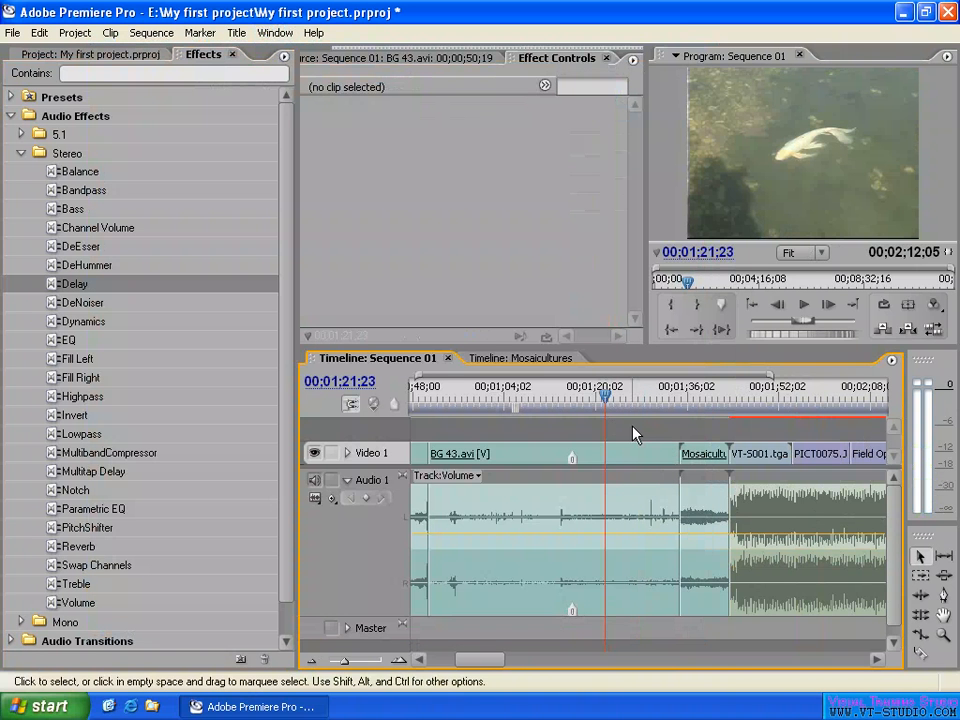
pyautogui.click(626, 400)
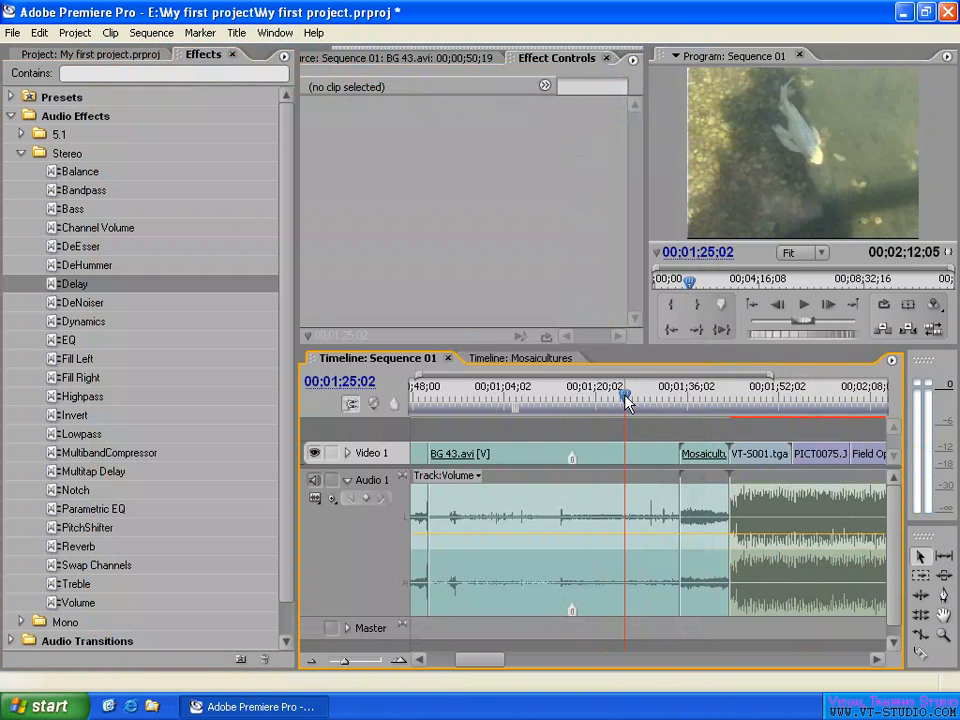
pyautogui.press('-')
pyautogui.press('-')
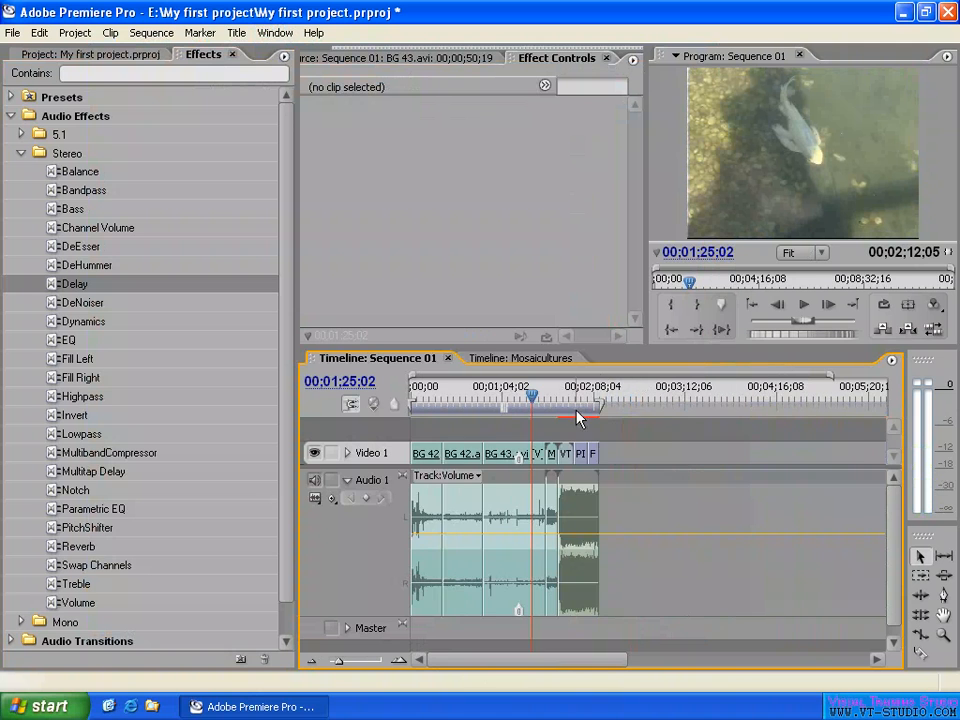
pyautogui.press('=')
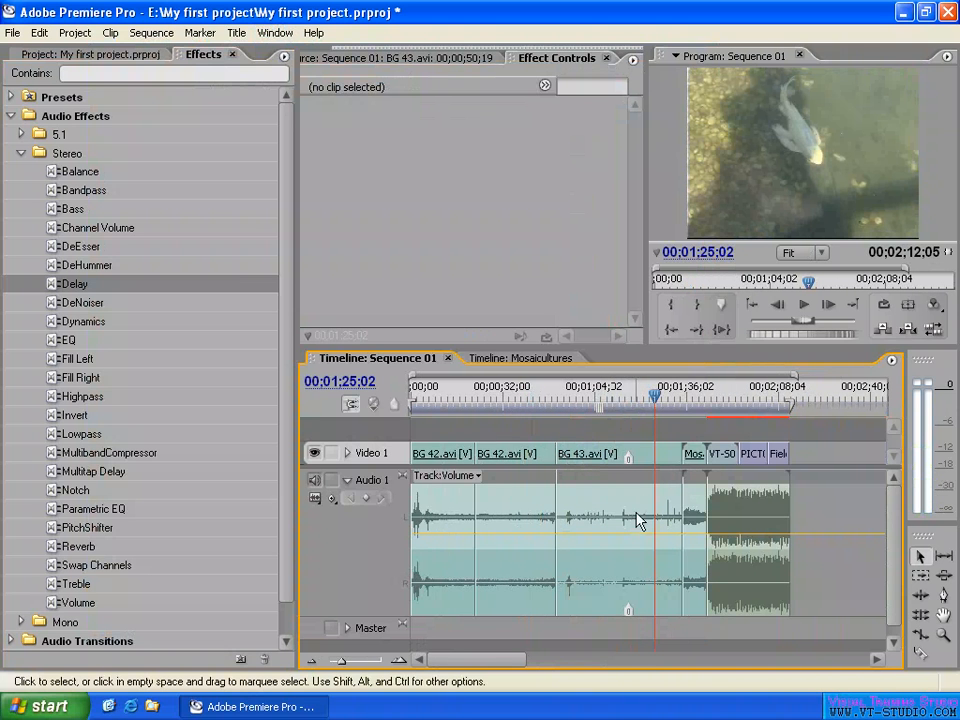
# - Rename the BG 43.avi clip in the timeline to "White Fish" and deselect it
pyautogui.rightClick(606, 452)
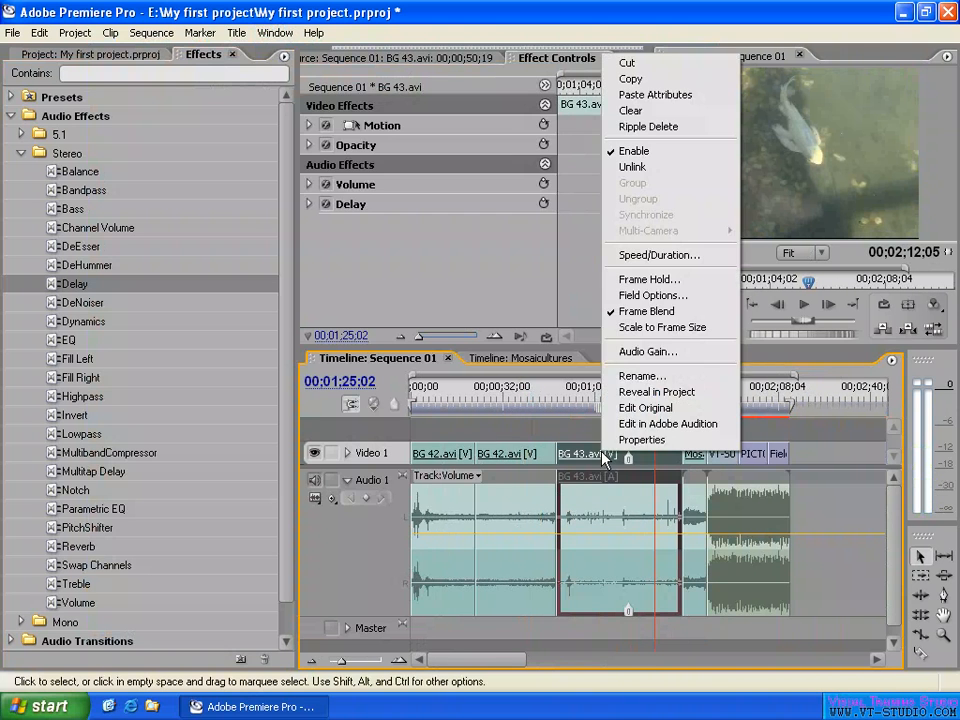
pyautogui.click(643, 377)
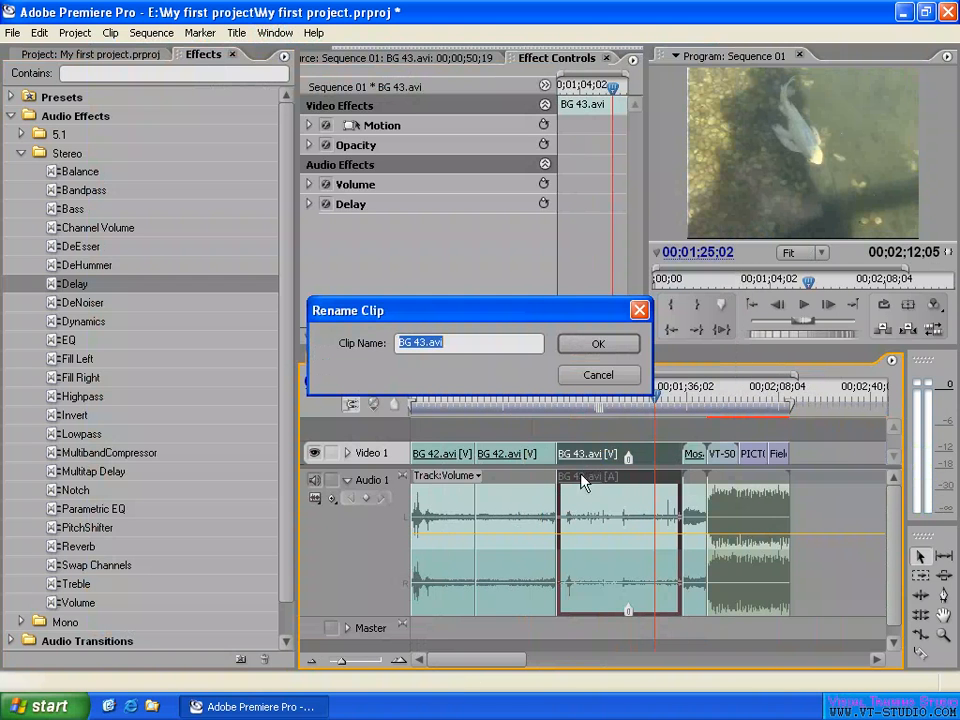
pyautogui.moveTo(465, 347); pyautogui.dragTo(429, 349)
pyautogui.press('Delete')
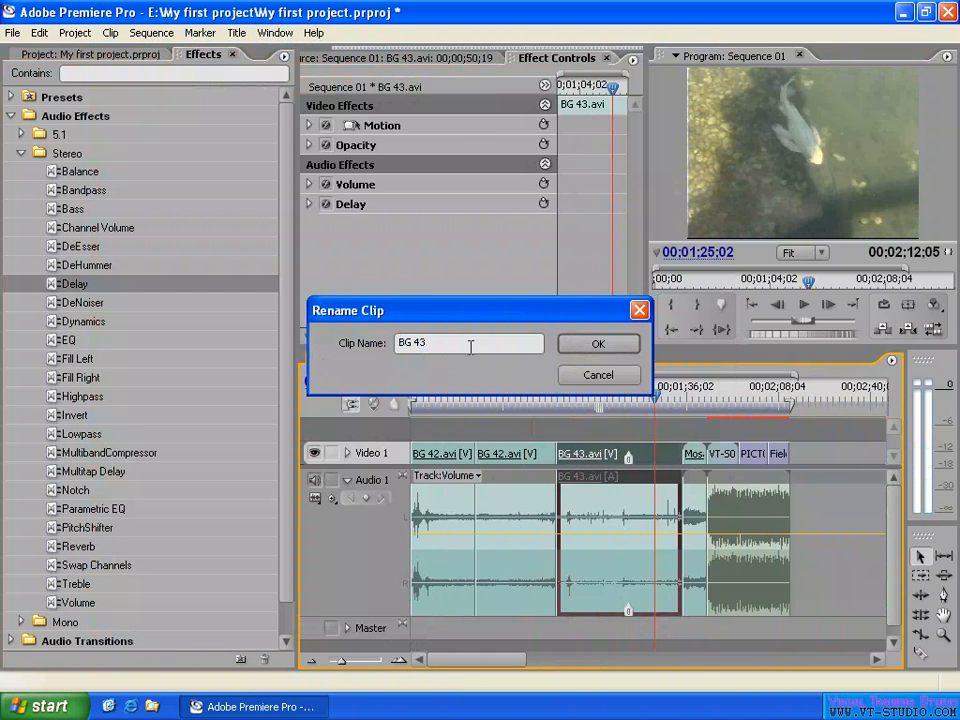
pyautogui.moveTo(471, 343); pyautogui.dragTo(368, 347)
pyautogui.write('White Fish')
pyautogui.click(601, 346)
pyautogui.click(621, 437)
# - Hide the keyframes on Audio 1 and select the White Fish clip
pyautogui.click(333, 510)
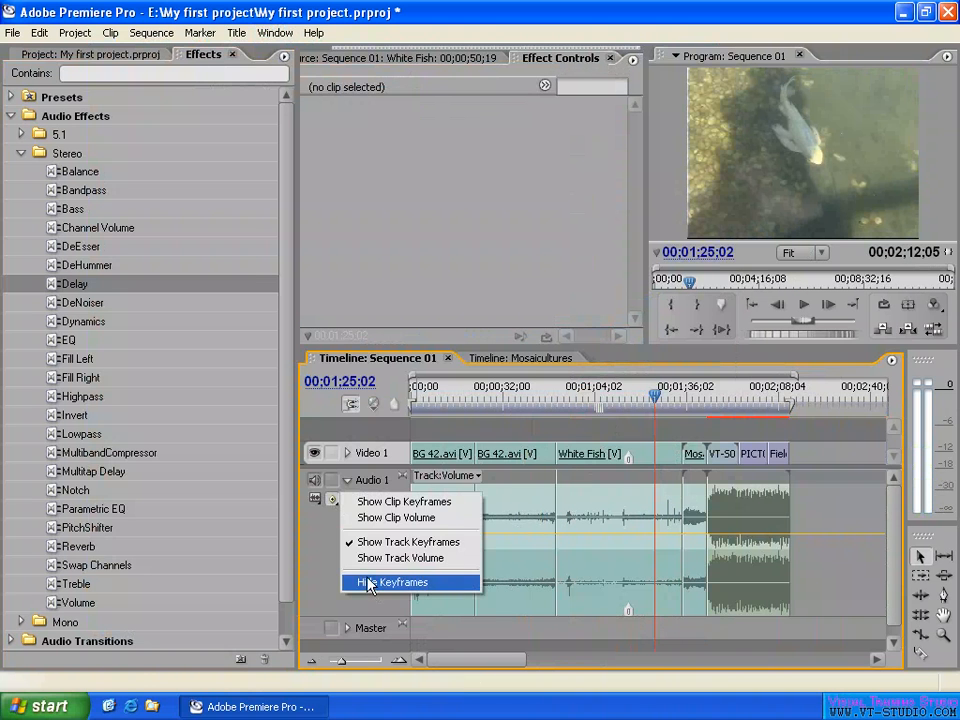
pyautogui.click(369, 580)
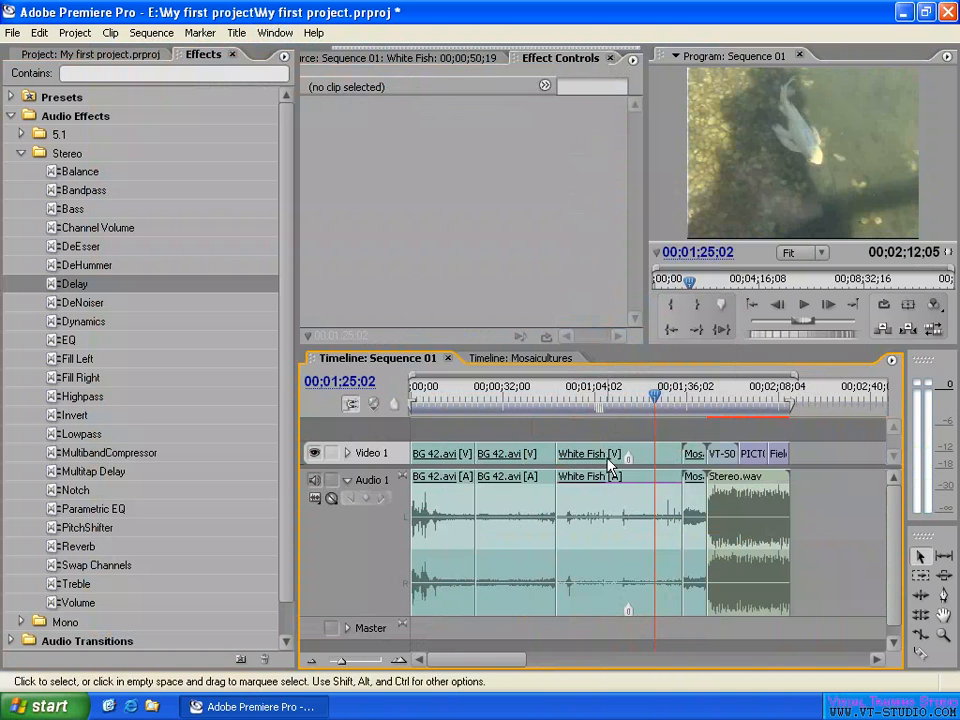
pyautogui.click(612, 497)
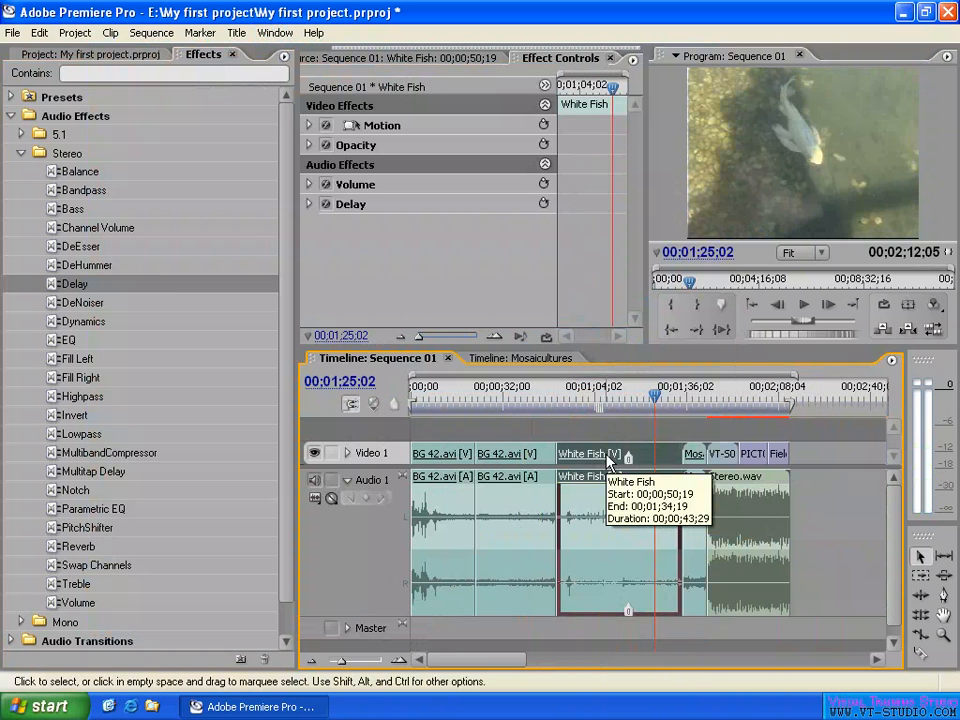
# - Reveal the source footage of the White Fish clip in the project
pyautogui.rightClick(612, 457)
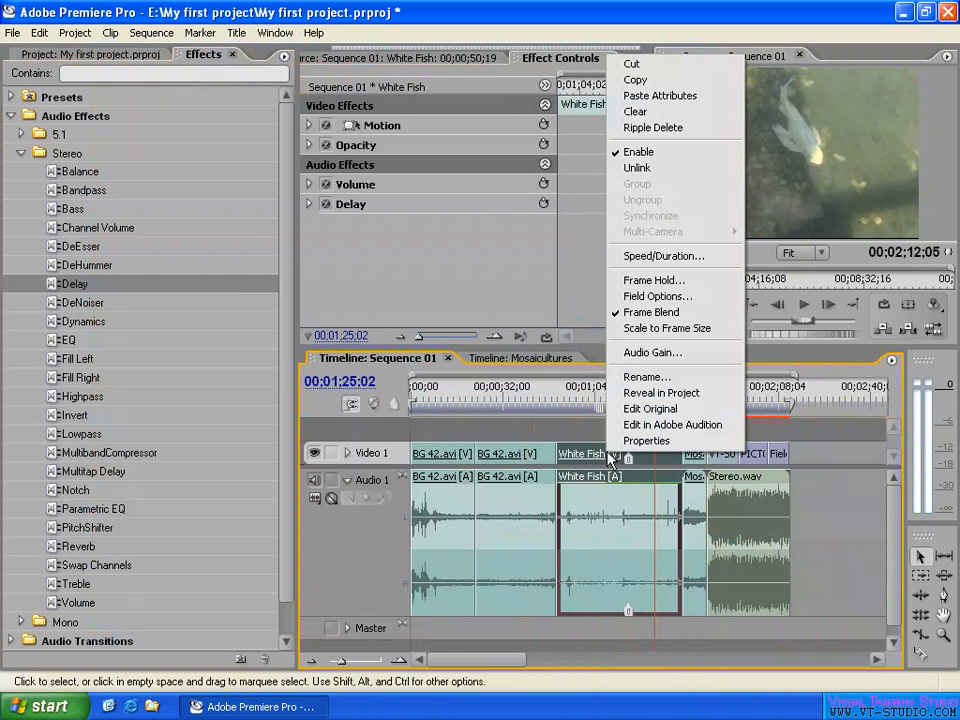
pyautogui.click(668, 394)
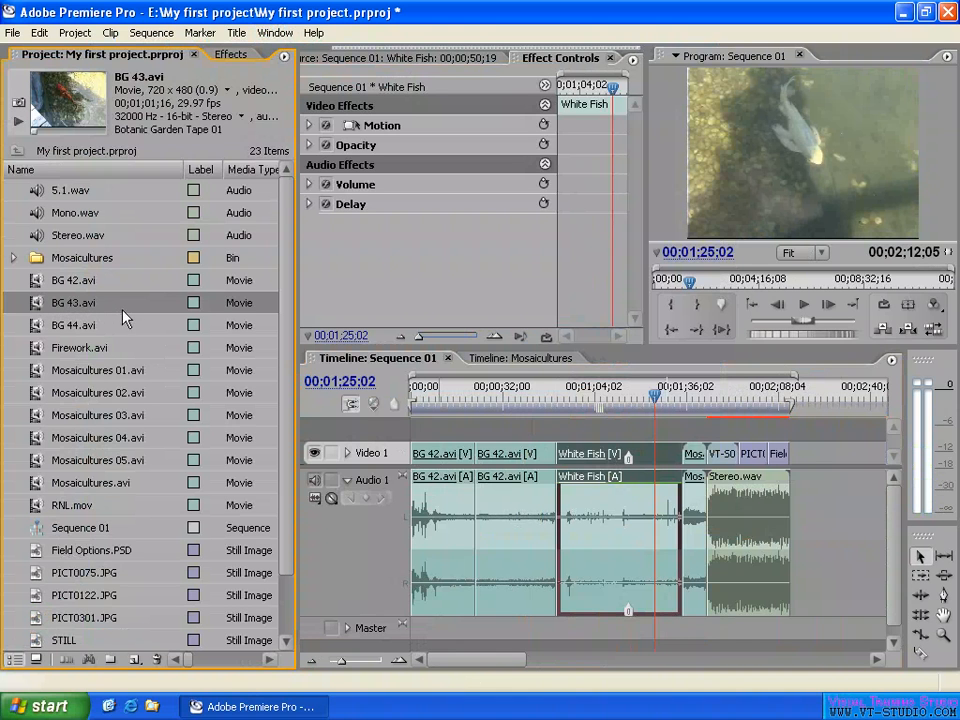
pyautogui.rightClick(612, 459)
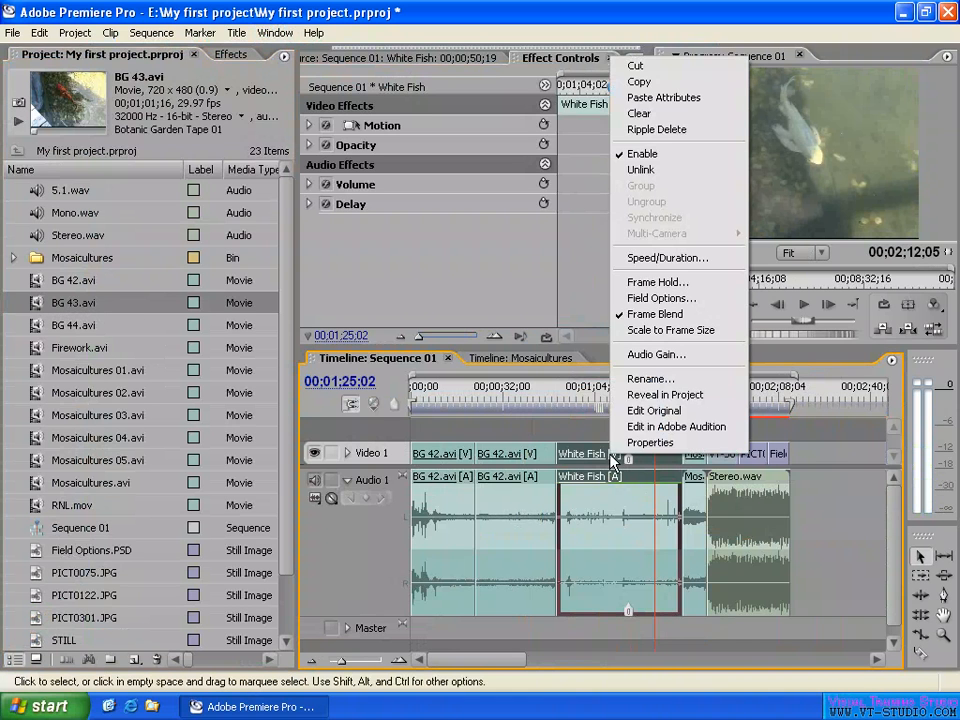
pyautogui.click(698, 398)
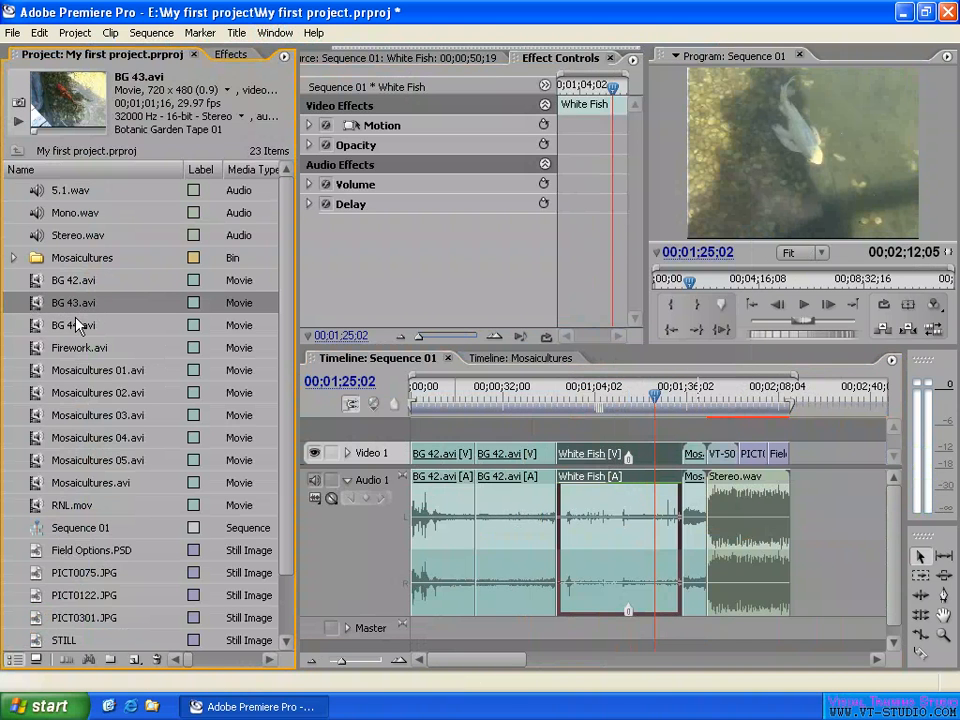
# - Reveal the second BG 42.avi clip's source in the project, view the commands available for that footage, and clear the timeline selection
pyautogui.rightClick(530, 458)
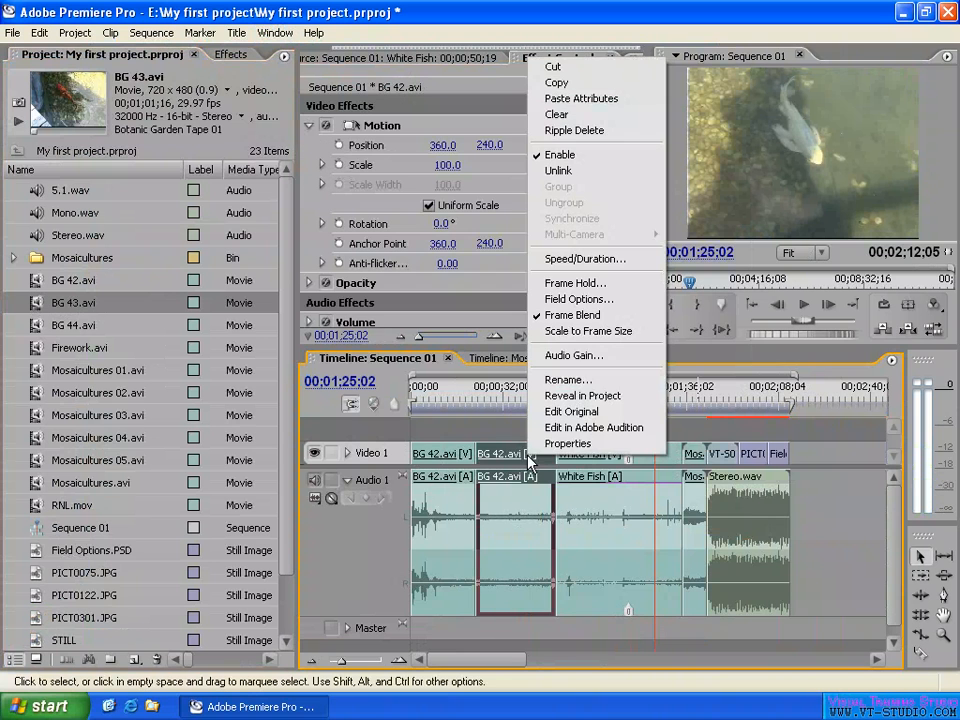
pyautogui.click(585, 398)
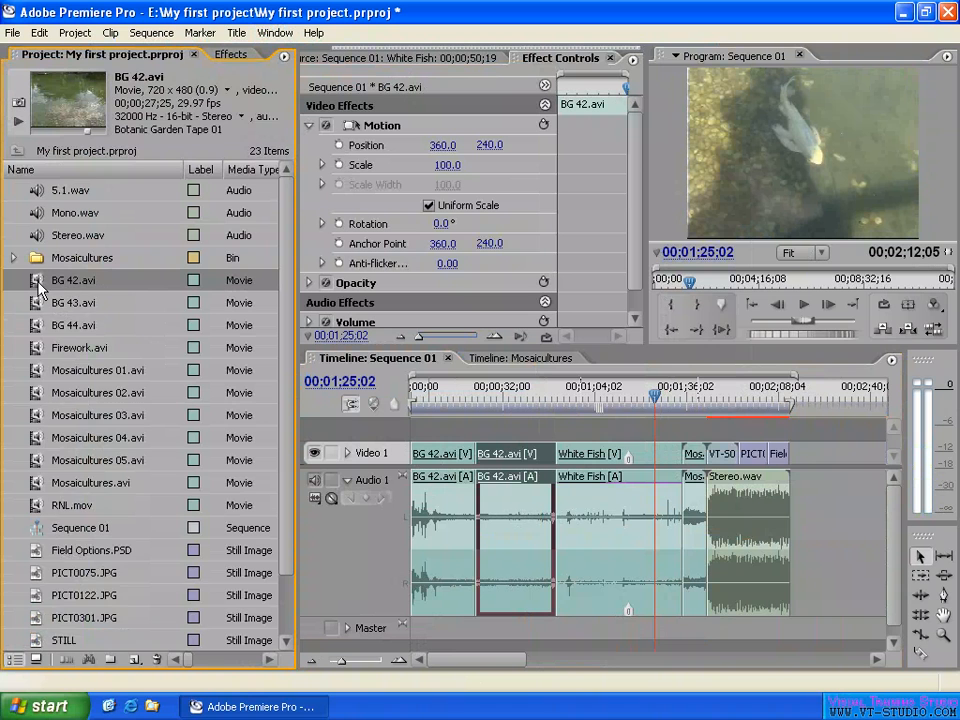
pyautogui.rightClick(40, 288)
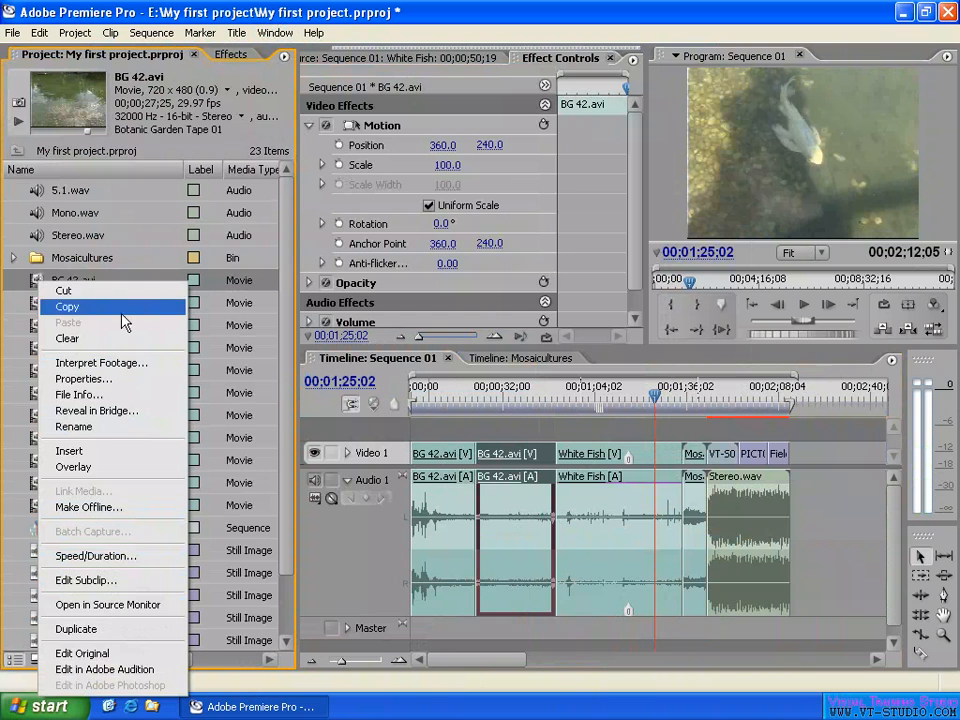
pyautogui.click(510, 426)
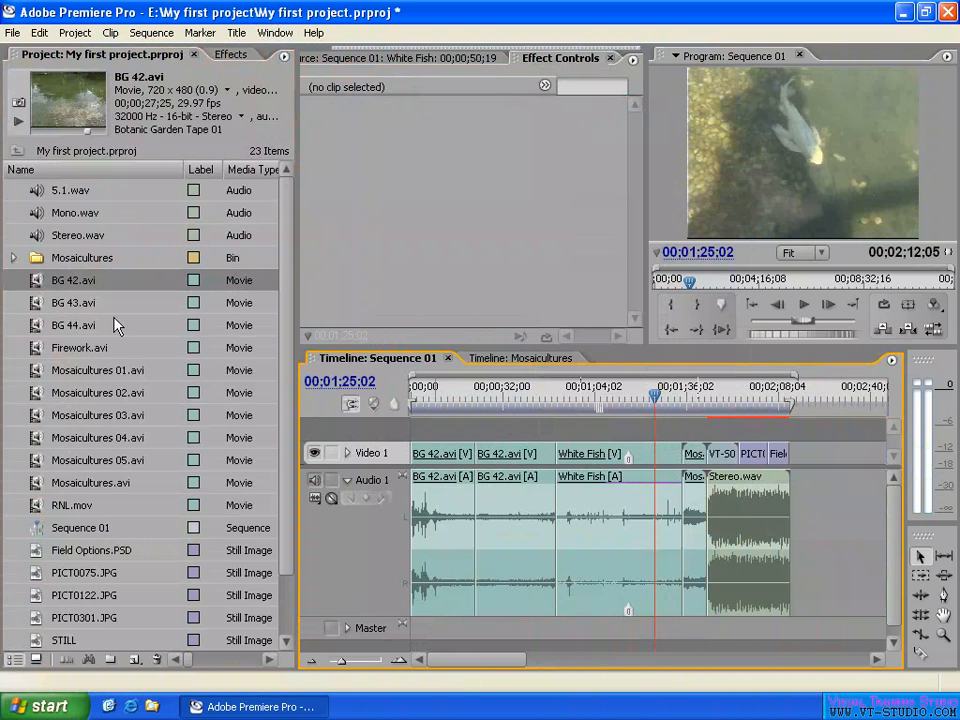
# - Reveal the source of the Stereo.wav timeline clip in the project
pyautogui.rightClick(742, 515)
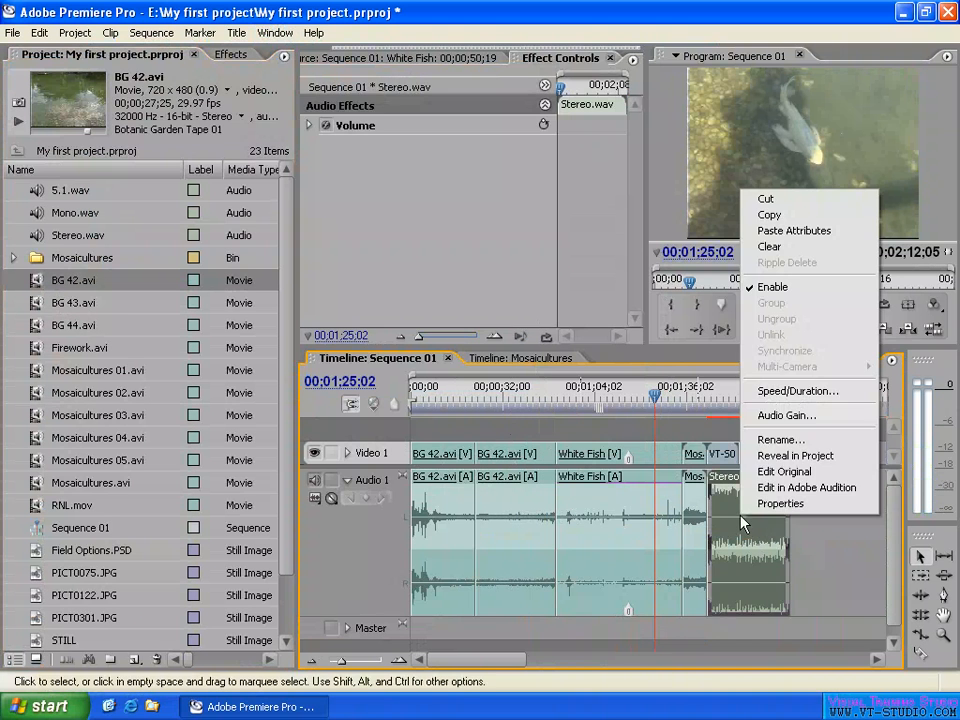
pyautogui.click(803, 457)
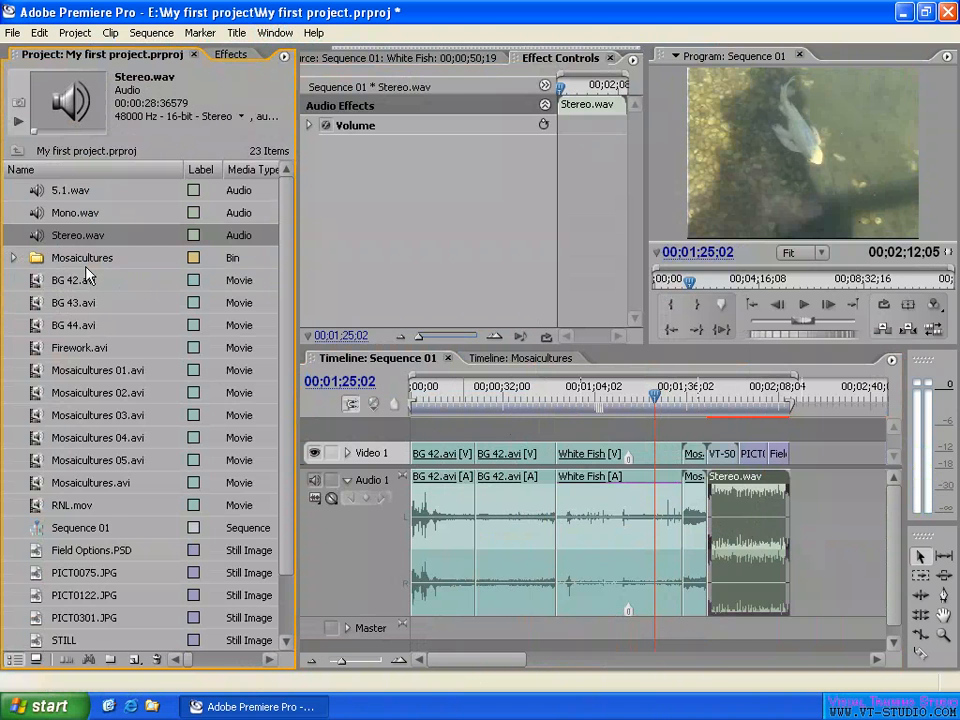
# - Open the White Fish clip's original file in Media Player Classic, preview it paused at 00:27, and close the player
pyautogui.rightClick(594, 456)
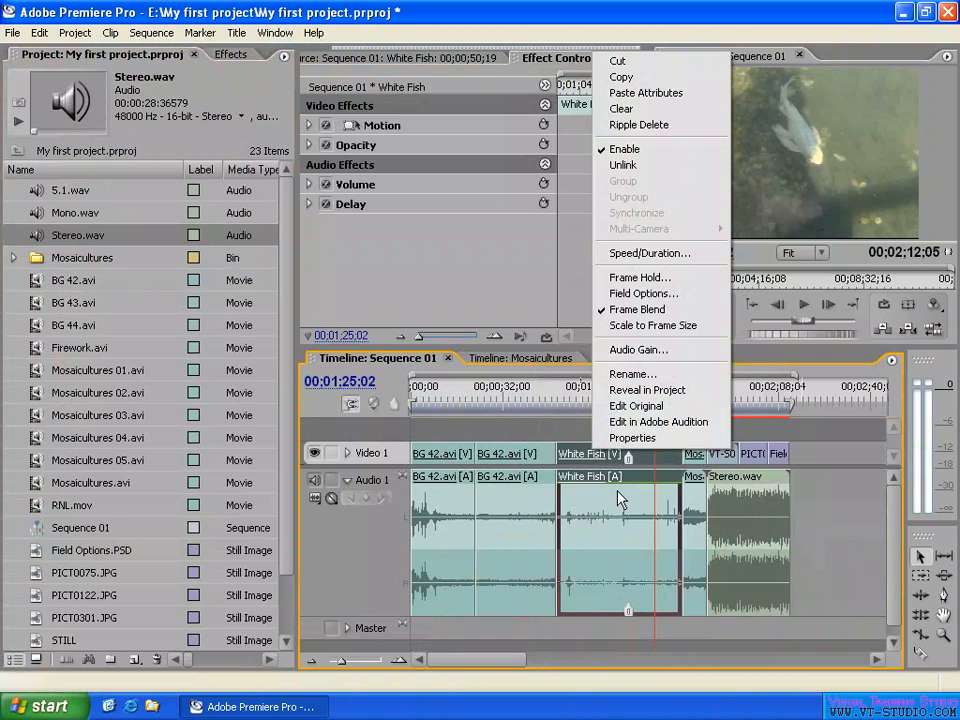
pyautogui.click(648, 408)
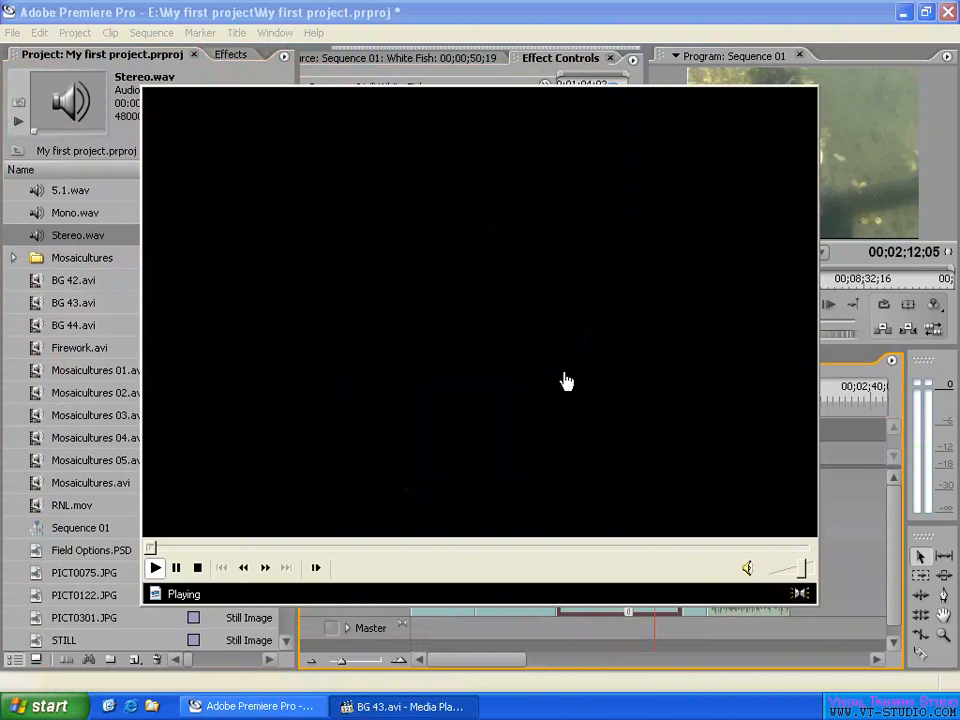
pyautogui.click(566, 380)
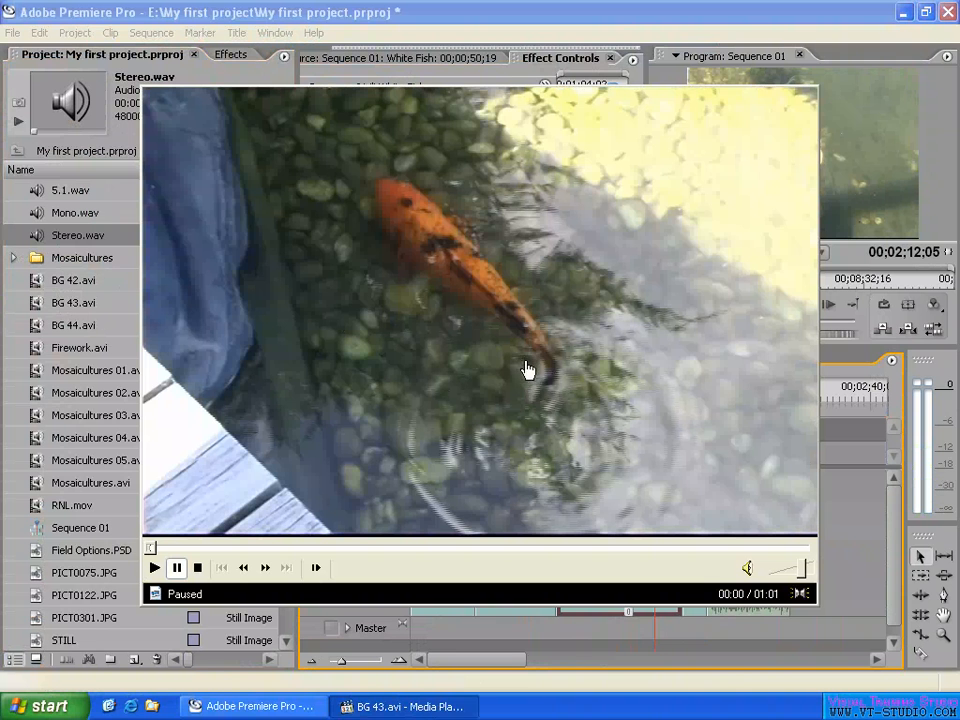
pyautogui.moveTo(150, 548); pyautogui.dragTo(444, 557)
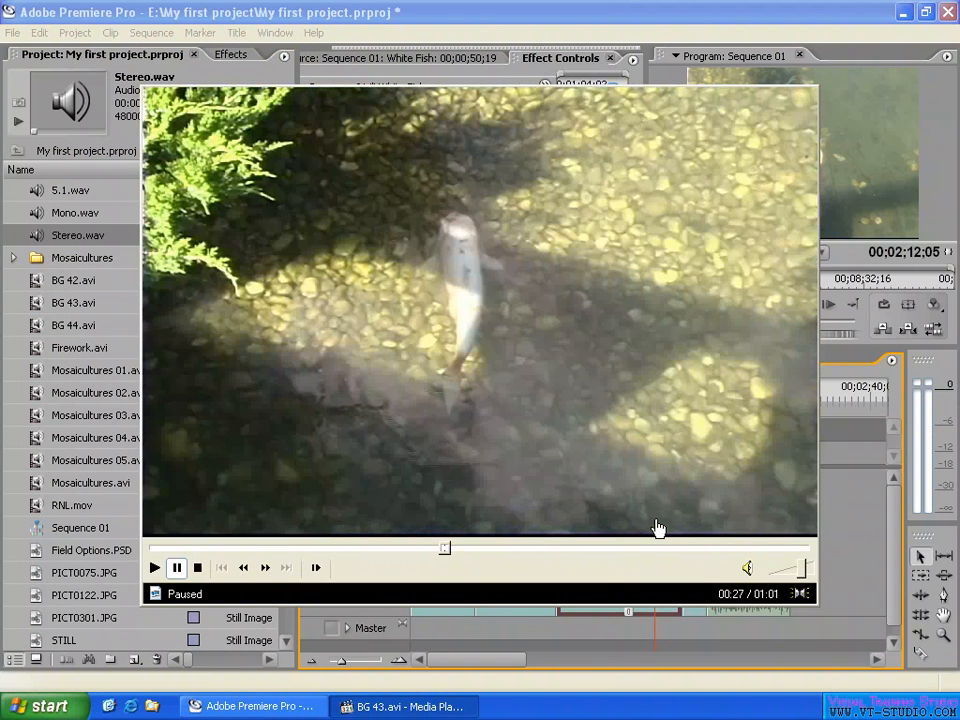
pyautogui.rightClick(496, 338)
pyautogui.click(556, 571)
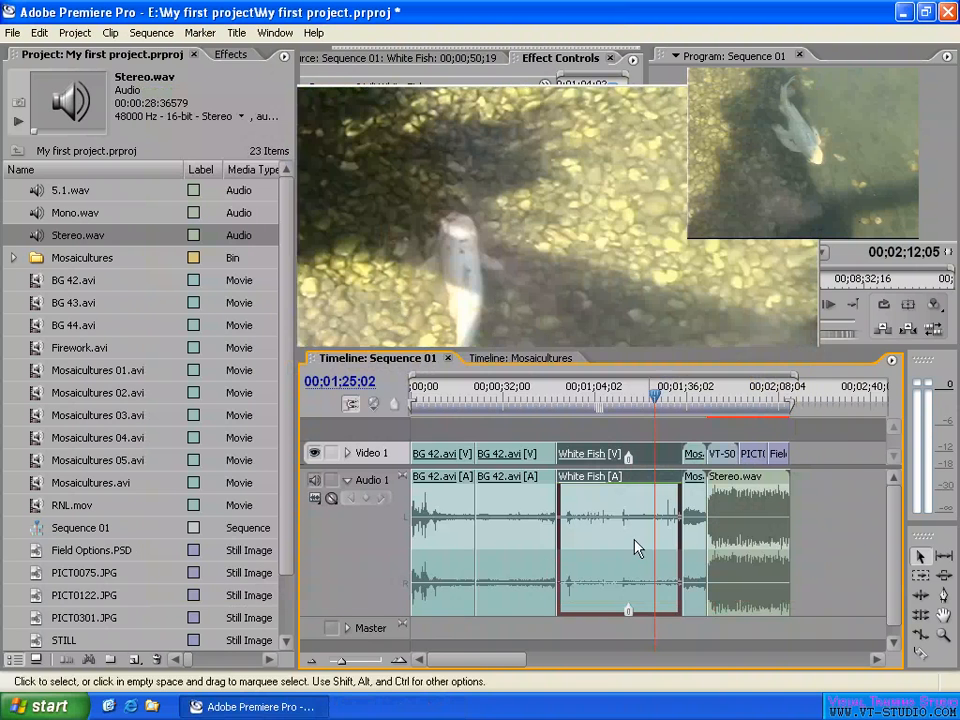
# - Move the playhead to 00;01;15;22 at the White Fish clip's marker and bring up the commands for that clip
pyautogui.click(628, 395)
pyautogui.rightClick(657, 458)
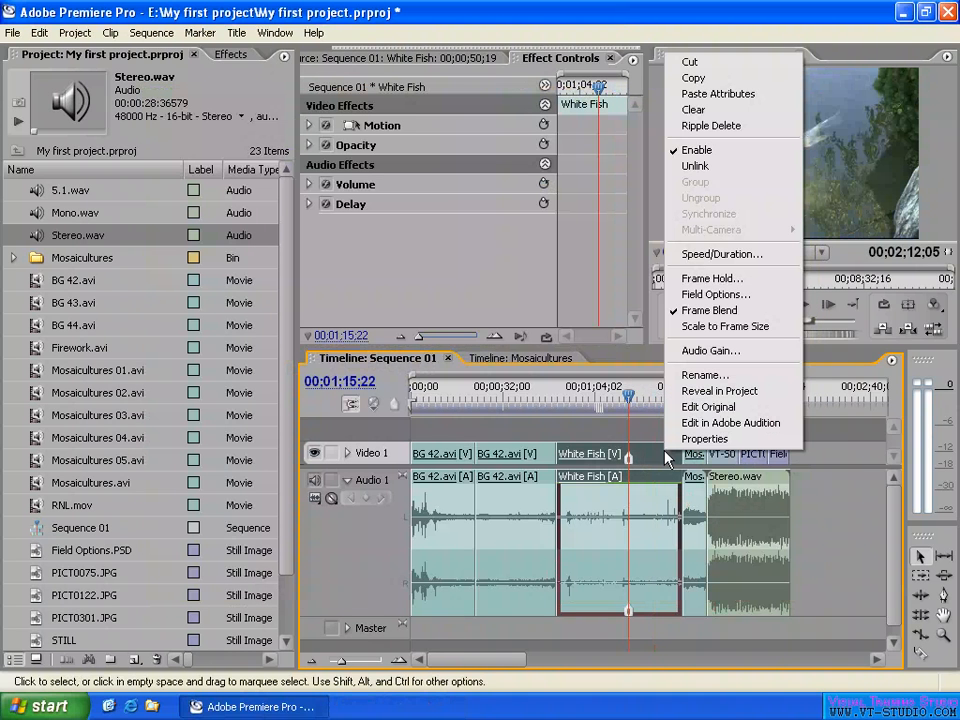
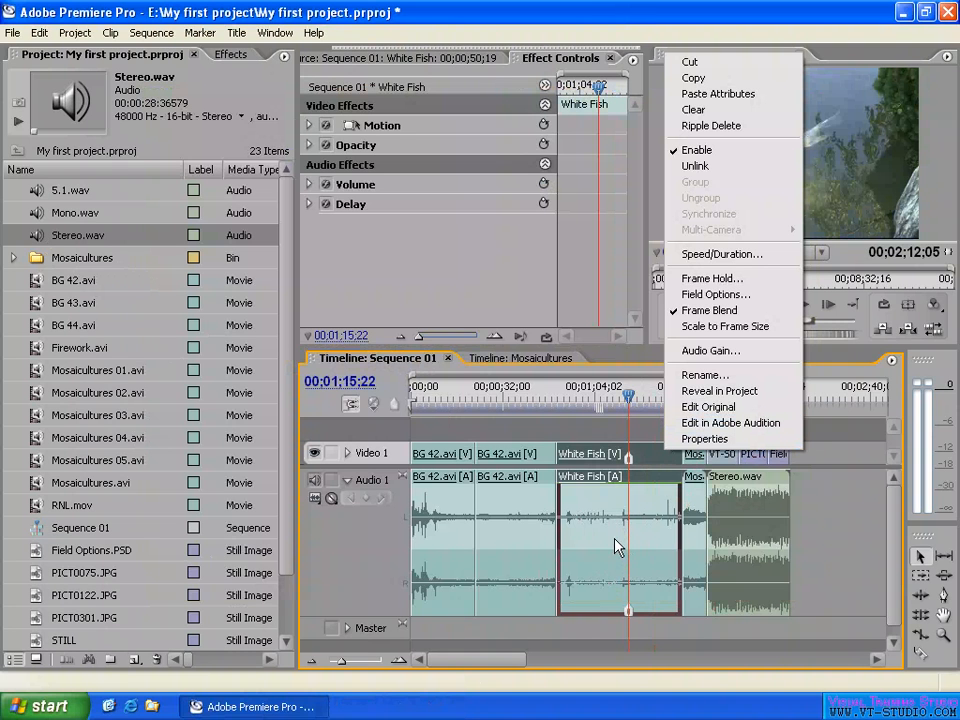
# - View the commands for the Stereo.wav clip, and those for the VT-S001.tga clip with the playhead at 00;01;48;10
pyautogui.click(752, 530)
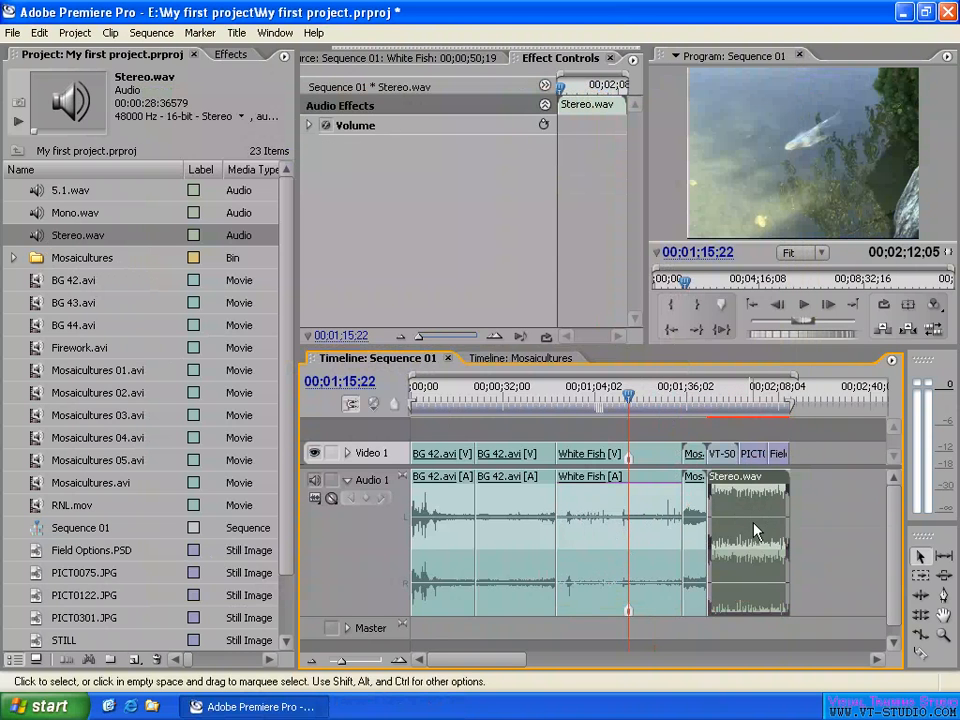
pyautogui.rightClick(755, 531)
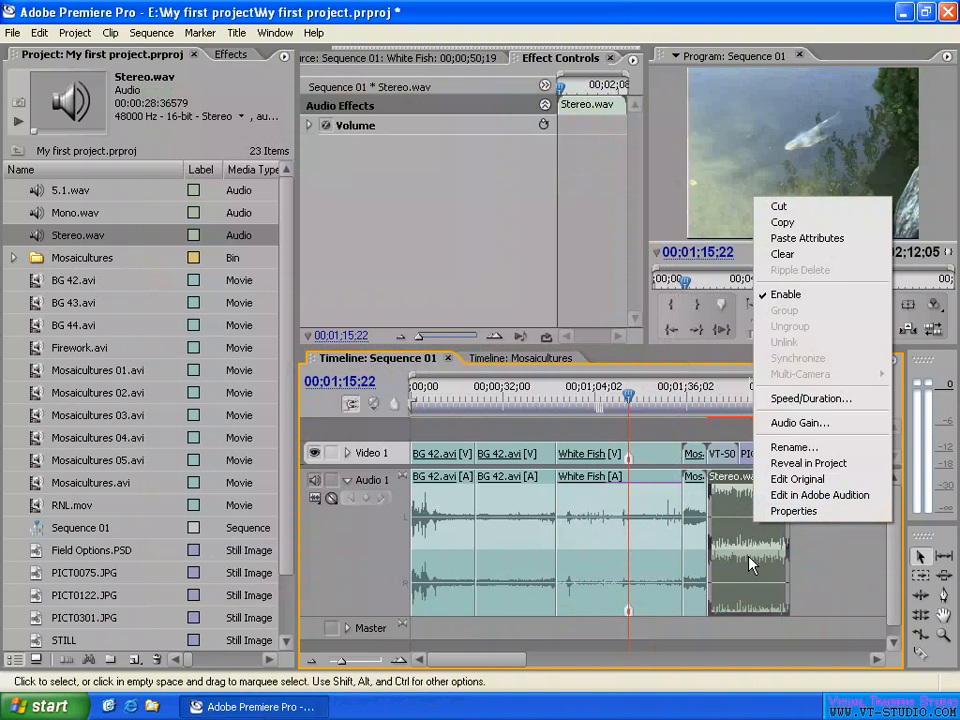
pyautogui.click(722, 398)
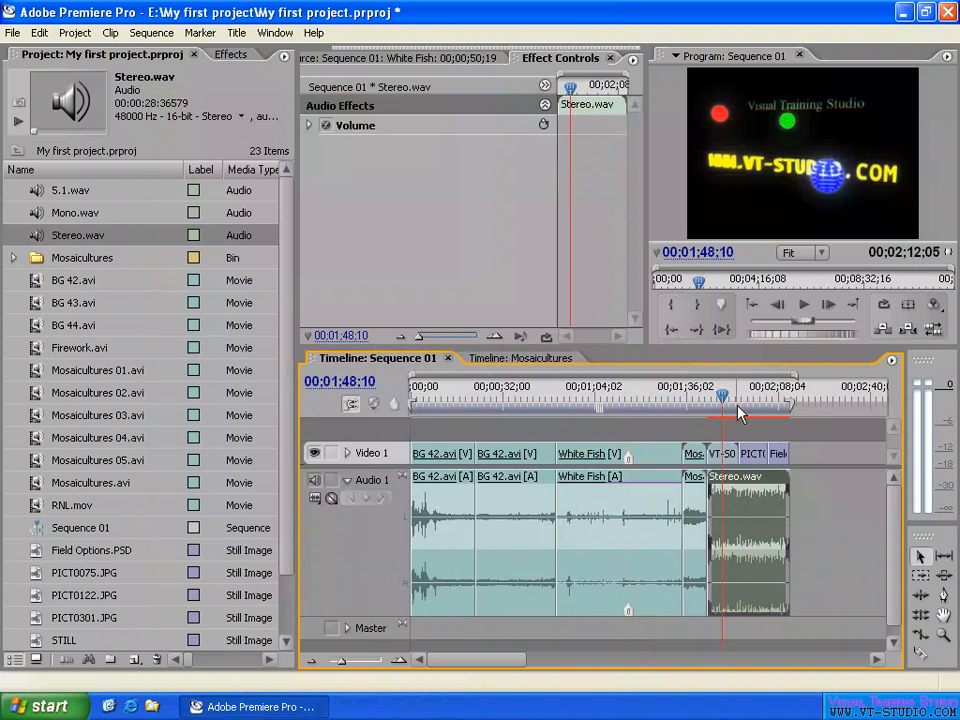
pyautogui.rightClick(727, 458)
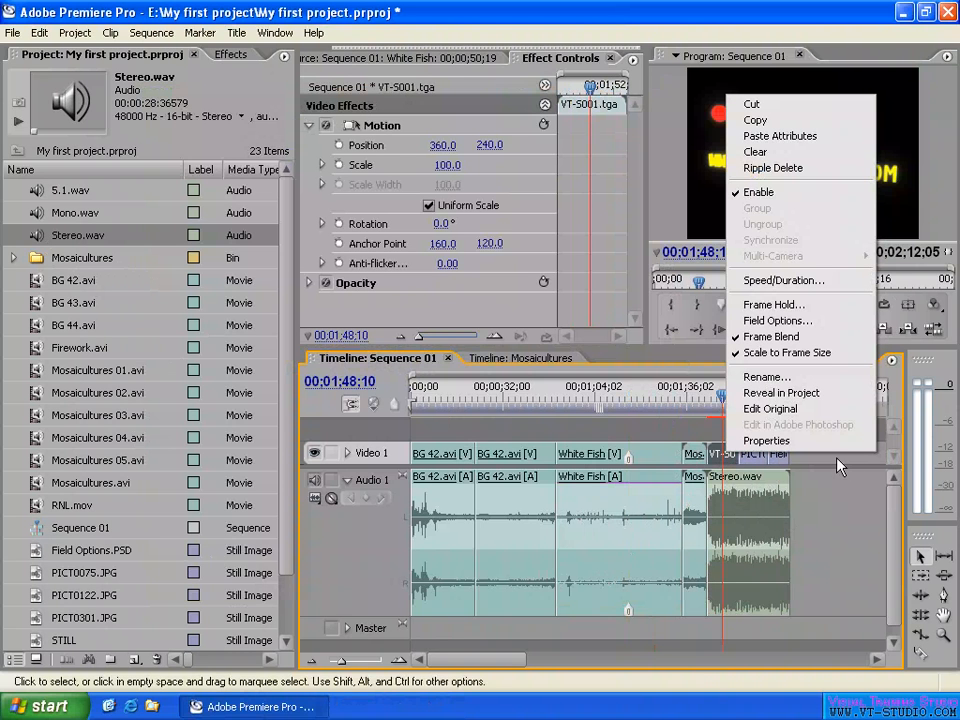
pyautogui.click(838, 467)
# - Move the playhead to 00;01;58;03 over the PICT0075.JPG clip and reveal that clip's source in the project
pyautogui.click(752, 454)
pyautogui.click(752, 410)
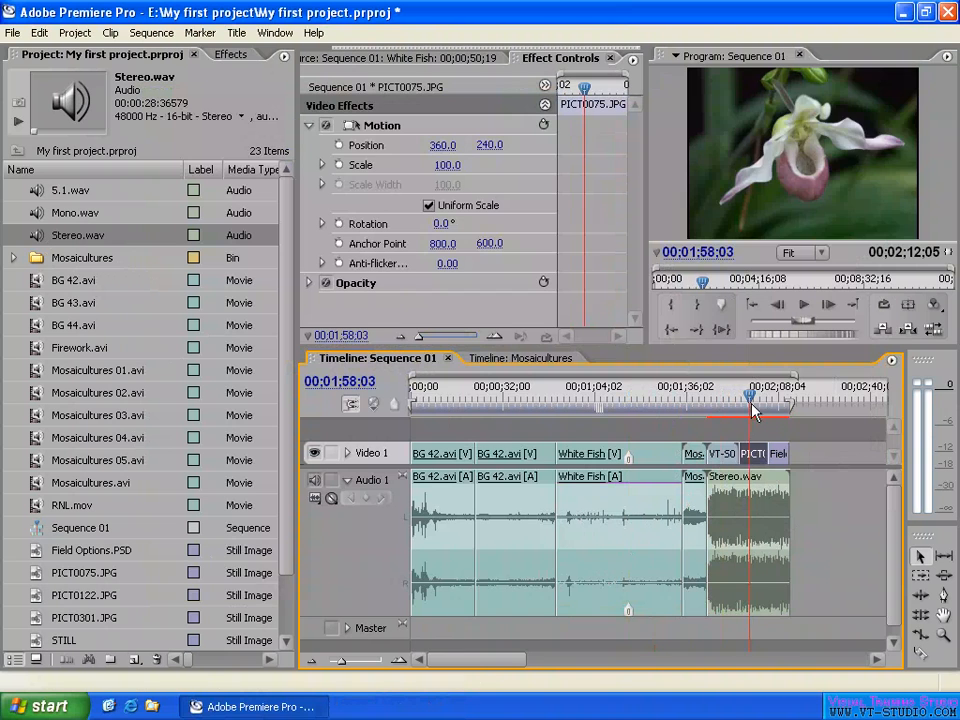
pyautogui.rightClick(752, 452)
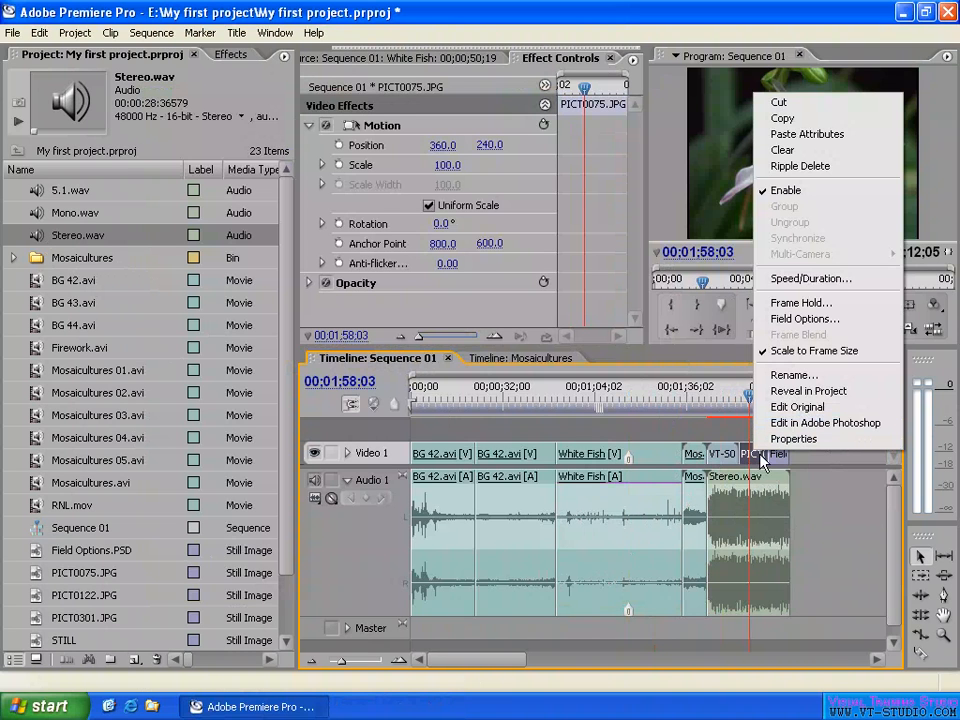
pyautogui.click(810, 391)
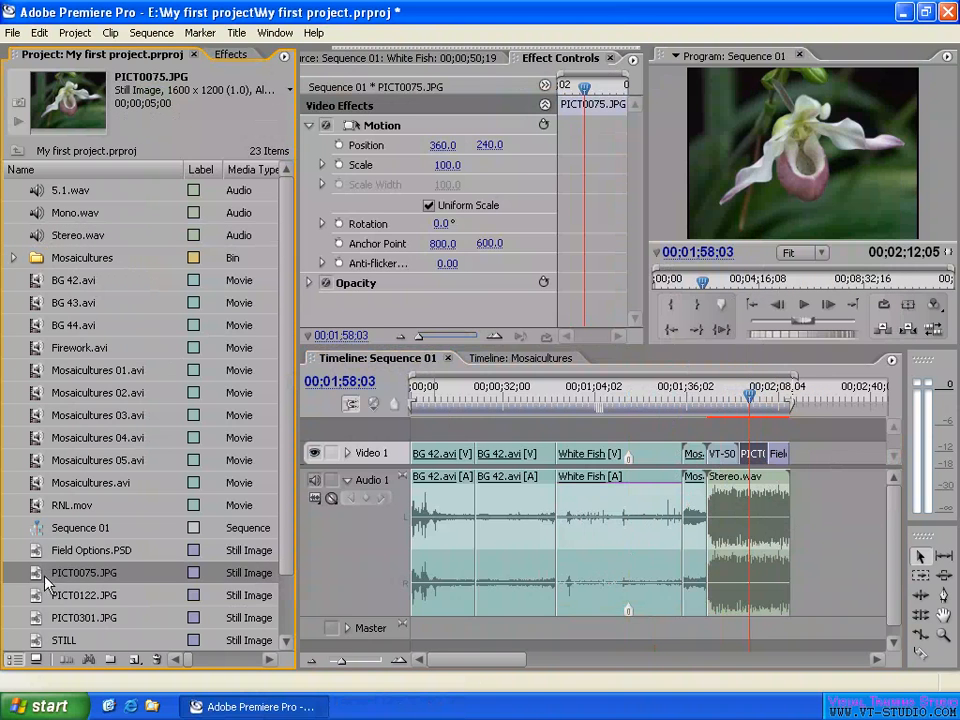
# - Examine the file properties of the PICT0075.JPG timeline clip and close the properties window
pyautogui.rightClick(761, 457)
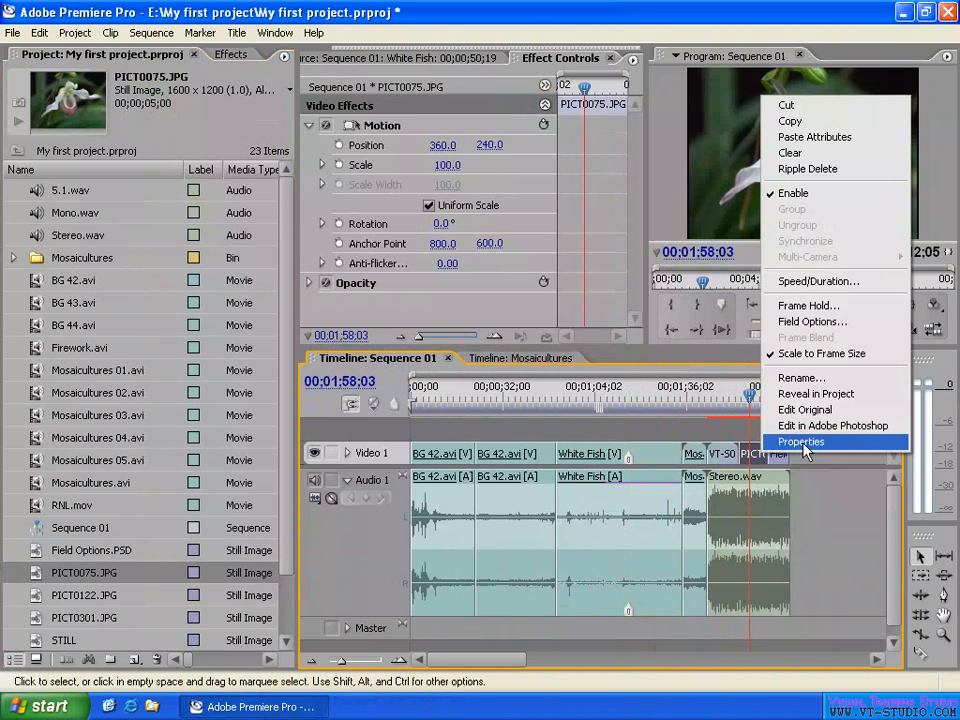
pyautogui.click(806, 442)
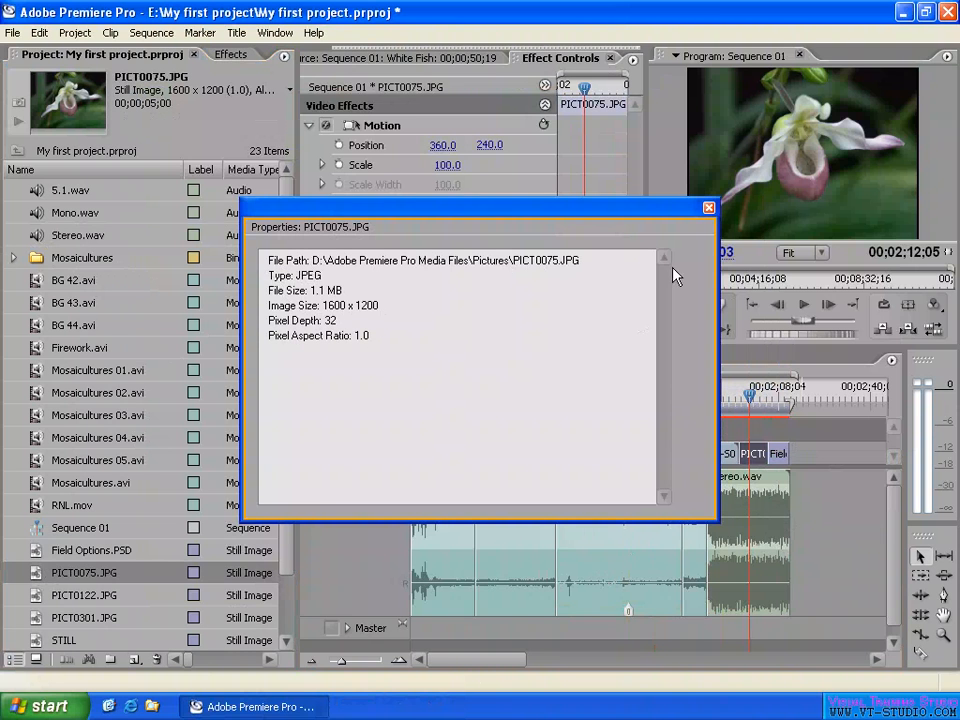
pyautogui.click(708, 209)
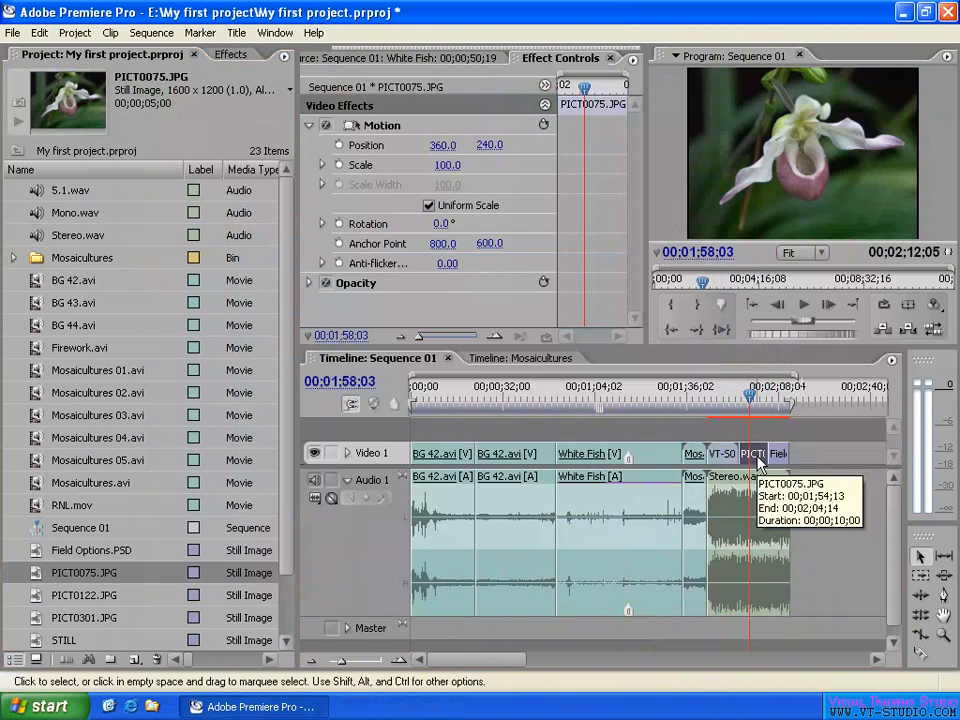
# - Examine the White Fish clip's file properties and data rate analysis through to the end of the details, and close the window
pyautogui.rightClick(600, 458)
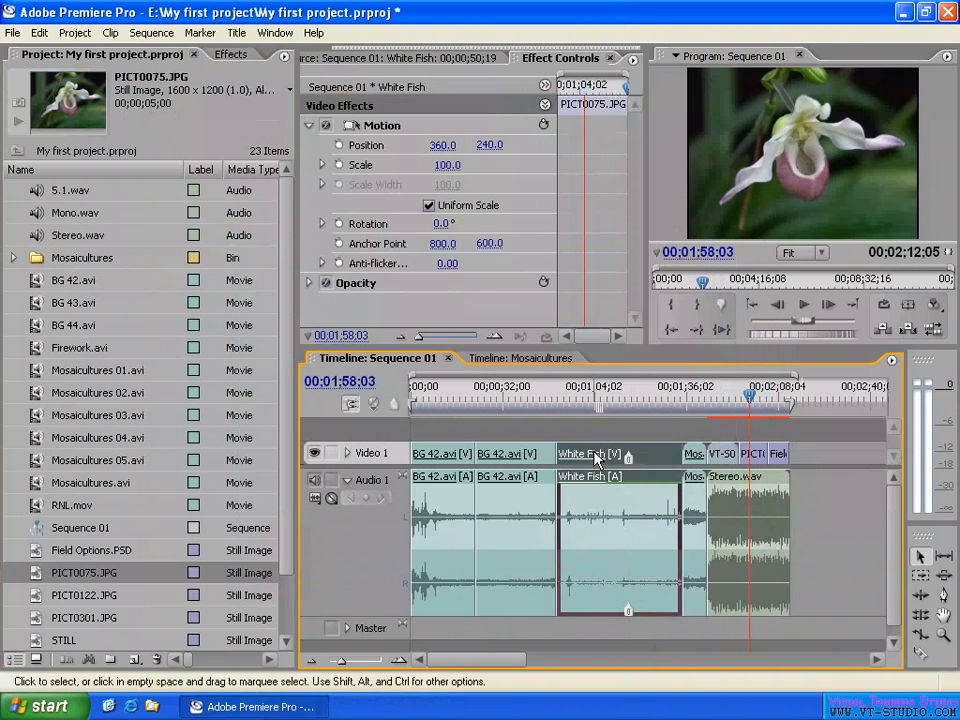
pyautogui.click(647, 442)
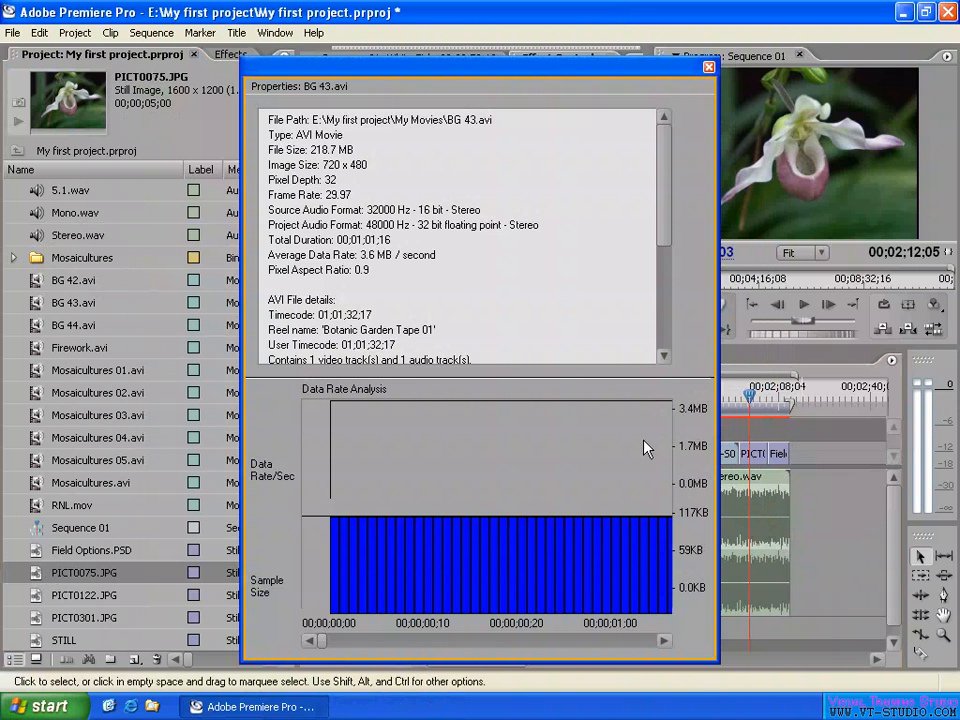
pyautogui.moveTo(664, 153)
pyautogui.mouseDown()
pyautogui.moveTo(671, 306)
pyautogui.moveTo(667, 171)
pyautogui.mouseUp()
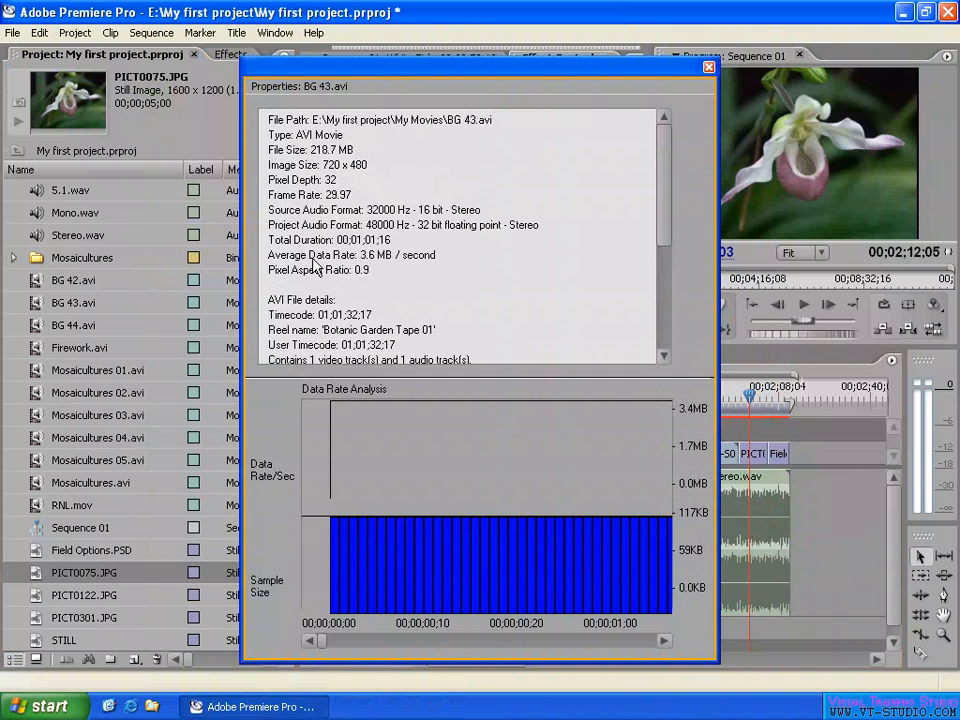
pyautogui.moveTo(669, 189); pyautogui.dragTo(672, 258)
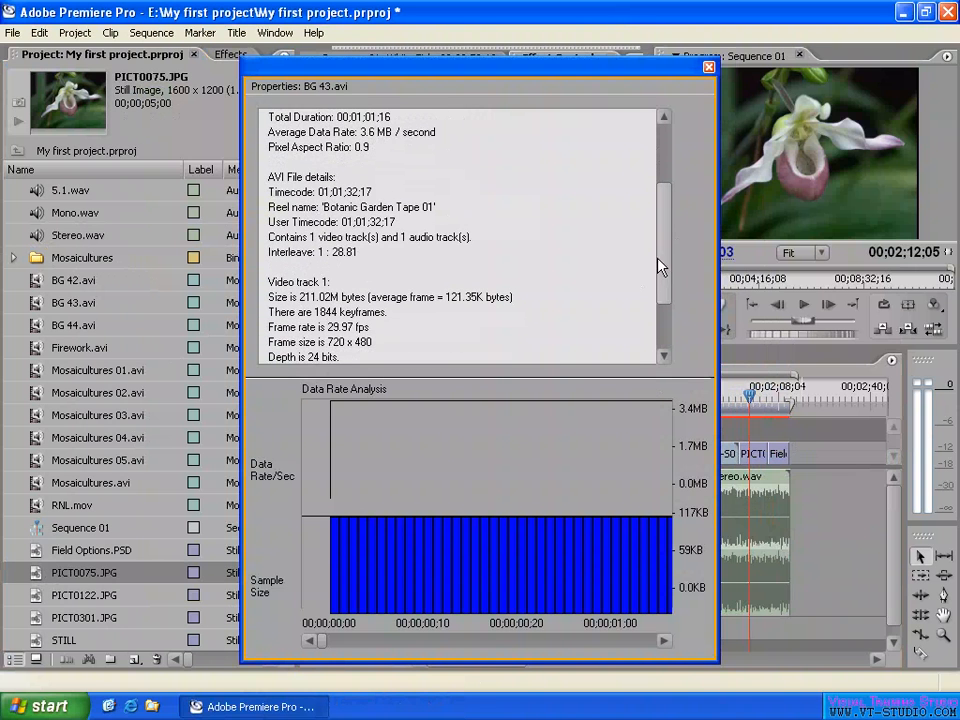
pyautogui.scroll(-2, 660, 266)
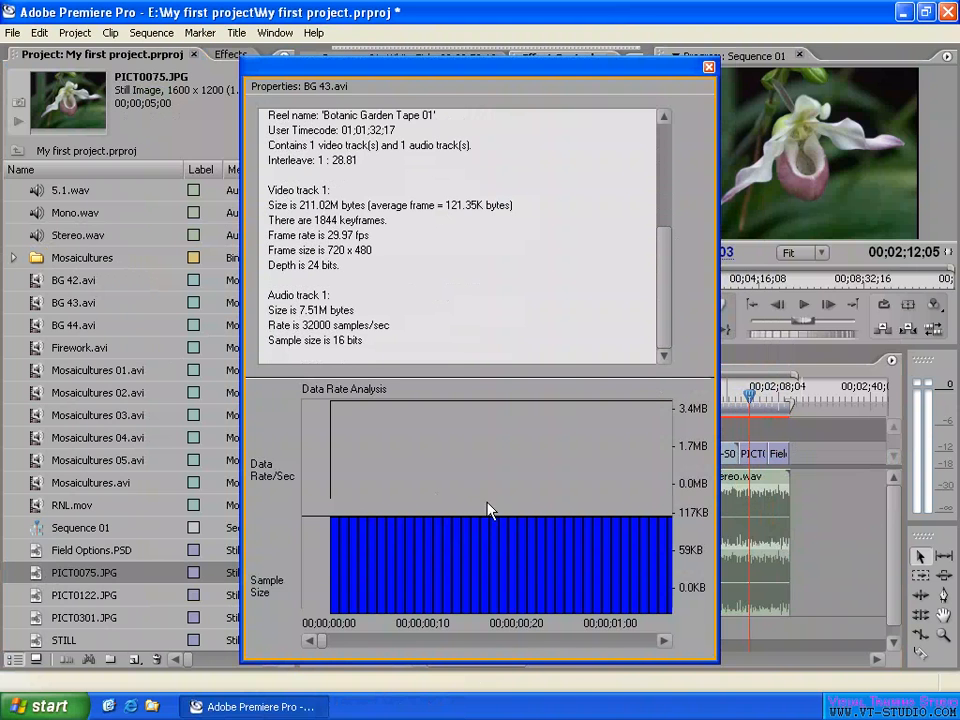
pyautogui.moveTo(328, 642); pyautogui.dragTo(435, 641)
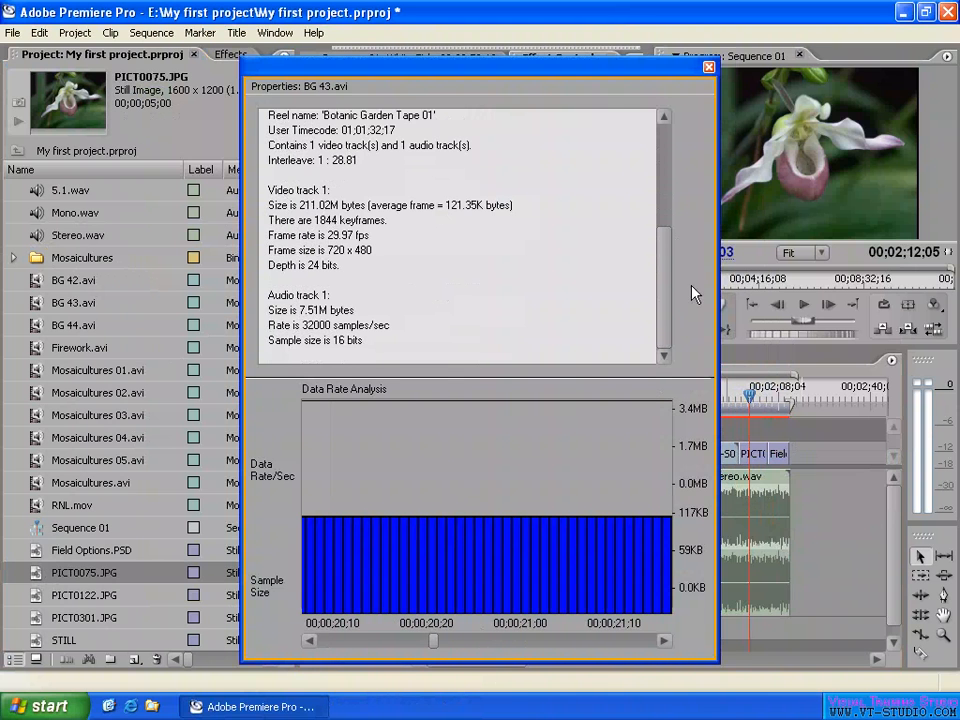
pyautogui.click(709, 68)
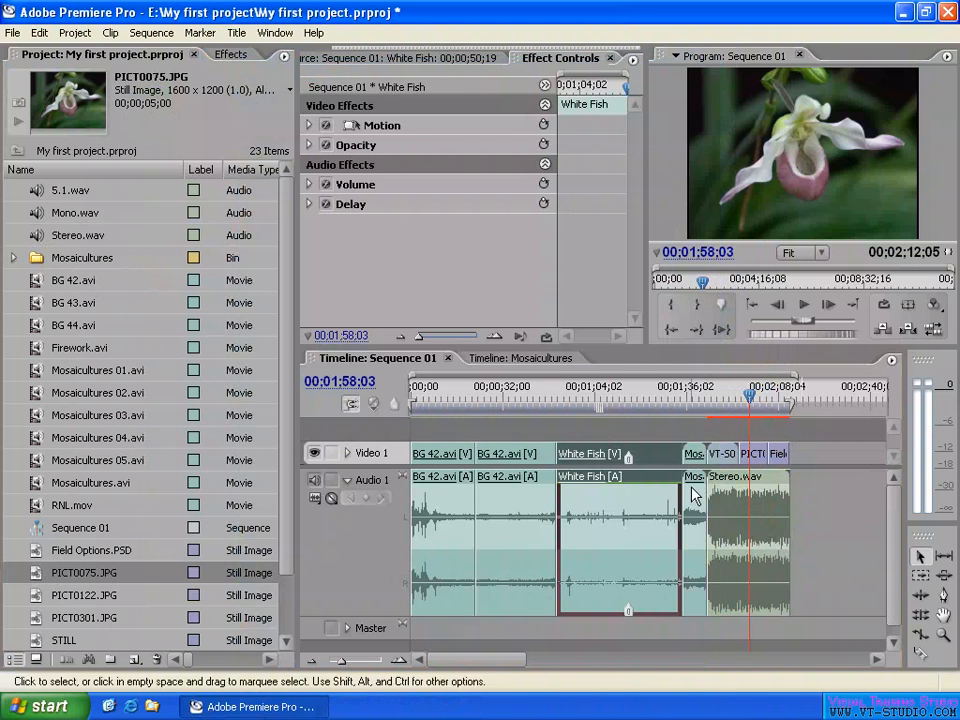
# - Examine the file properties of the Stereo.wav timeline clip and close the properties window
pyautogui.rightClick(768, 530)
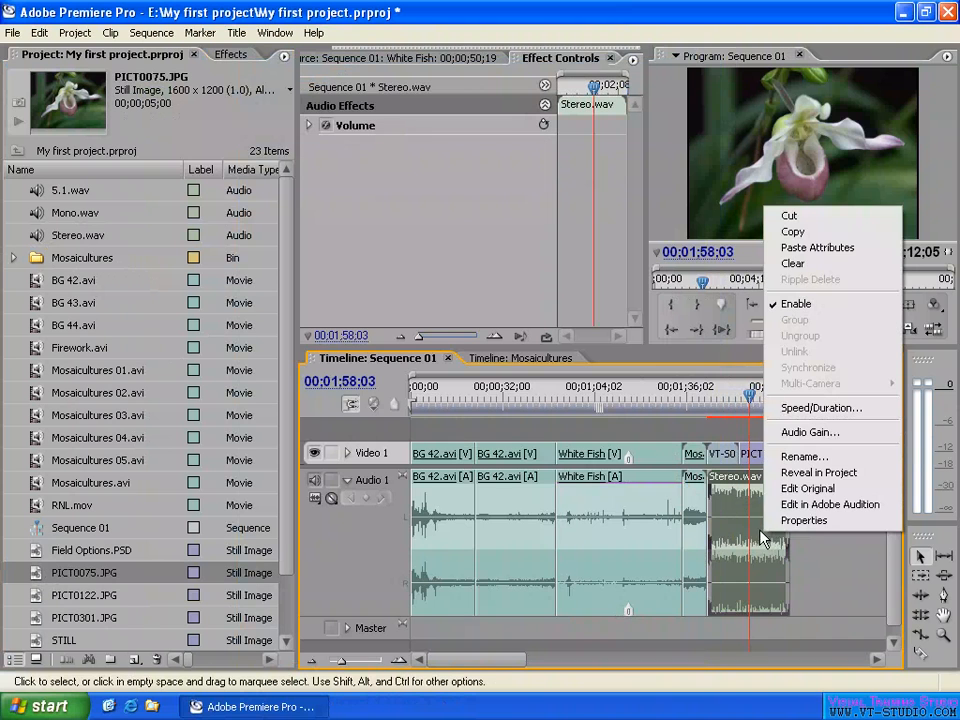
pyautogui.click(806, 521)
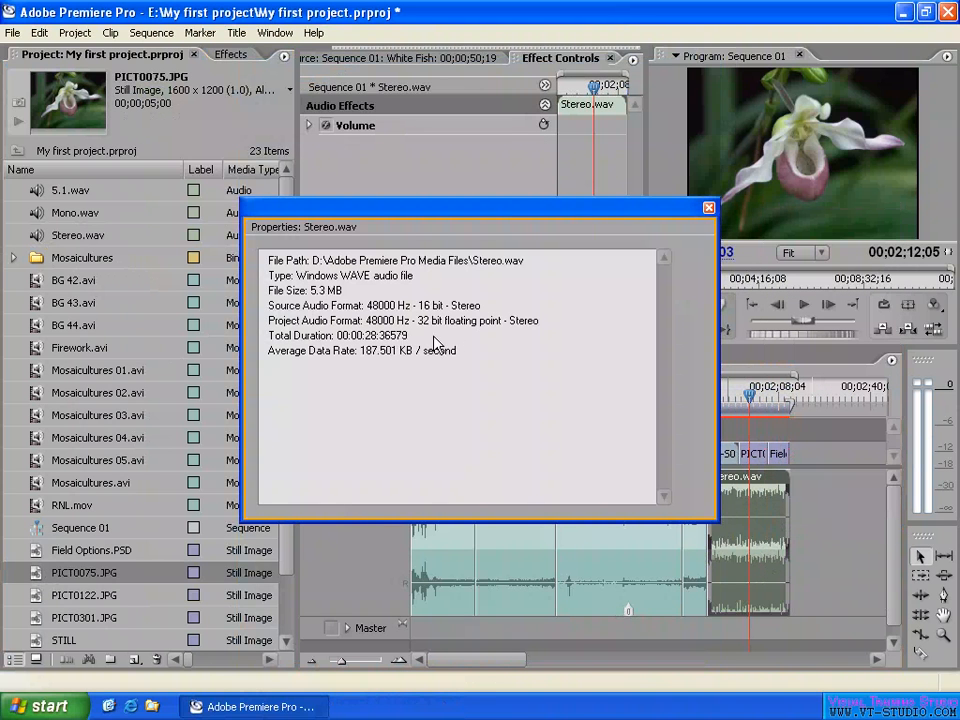
pyautogui.click(709, 207)
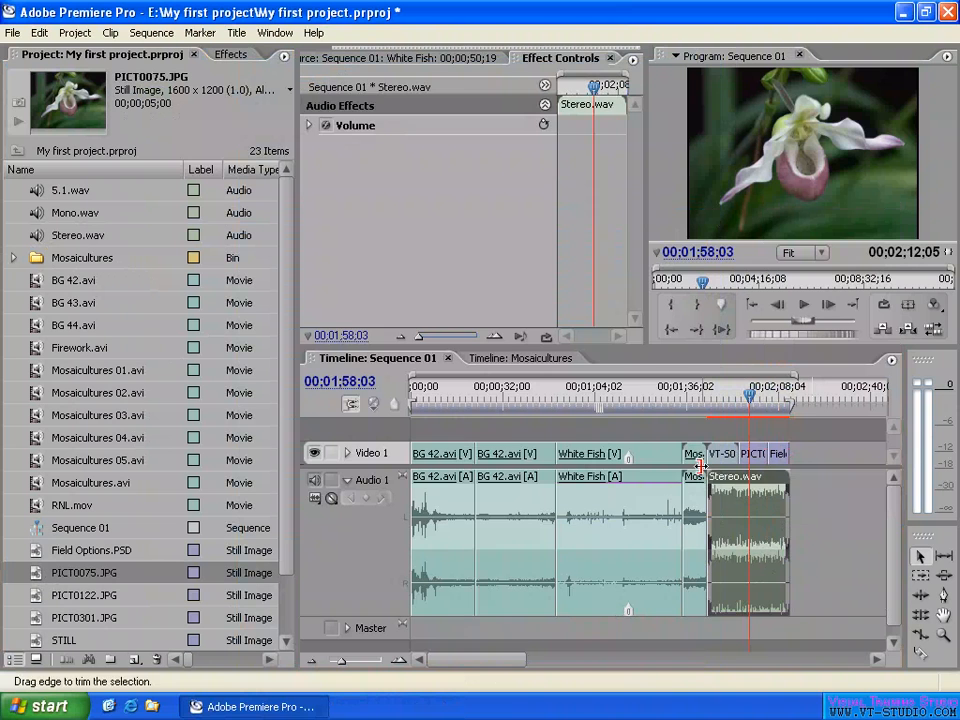
# - View the commands available for the White Fish clip while Video 1 is collapsed, and clear the timeline selection
pyautogui.click(630, 435)
pyautogui.rightClick(640, 398)
pyautogui.press('Escape')
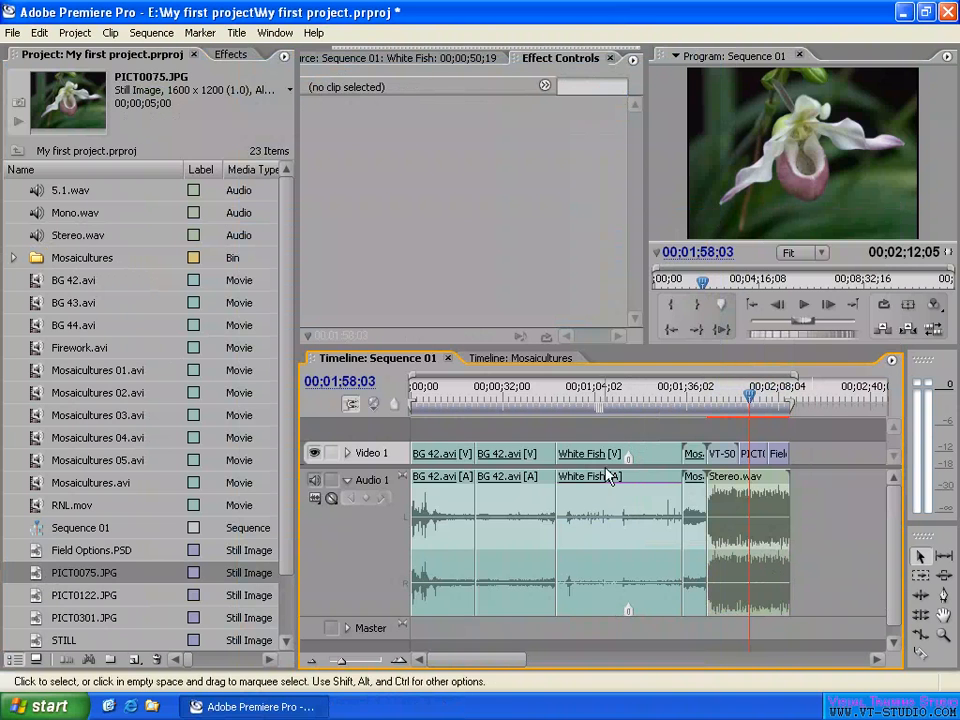
pyautogui.click(603, 459)
pyautogui.rightClick(603, 459)
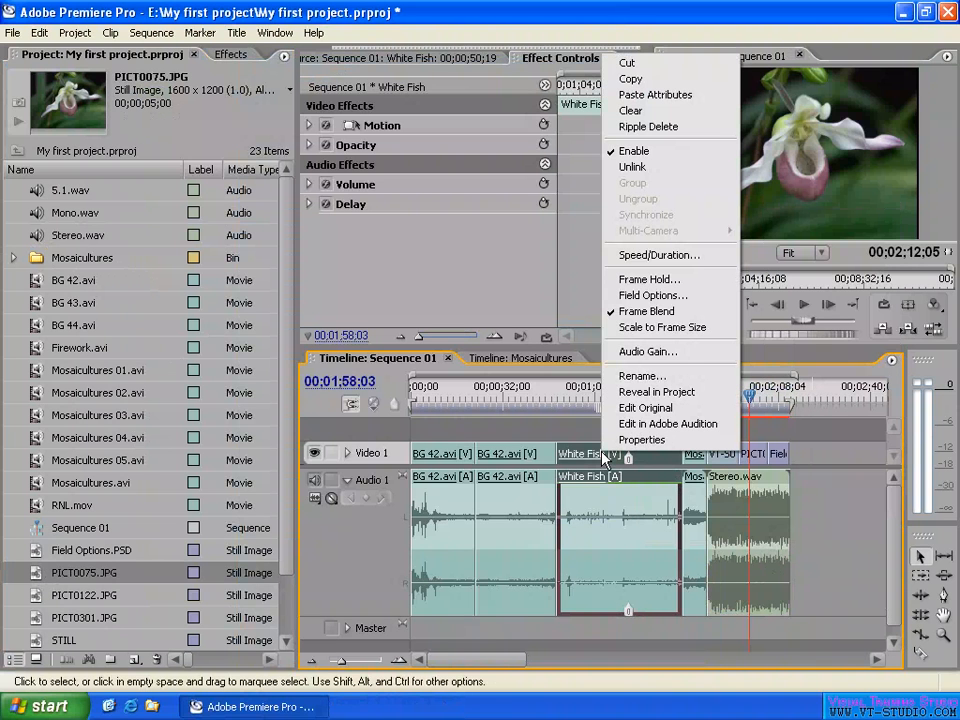
pyautogui.click(574, 426)
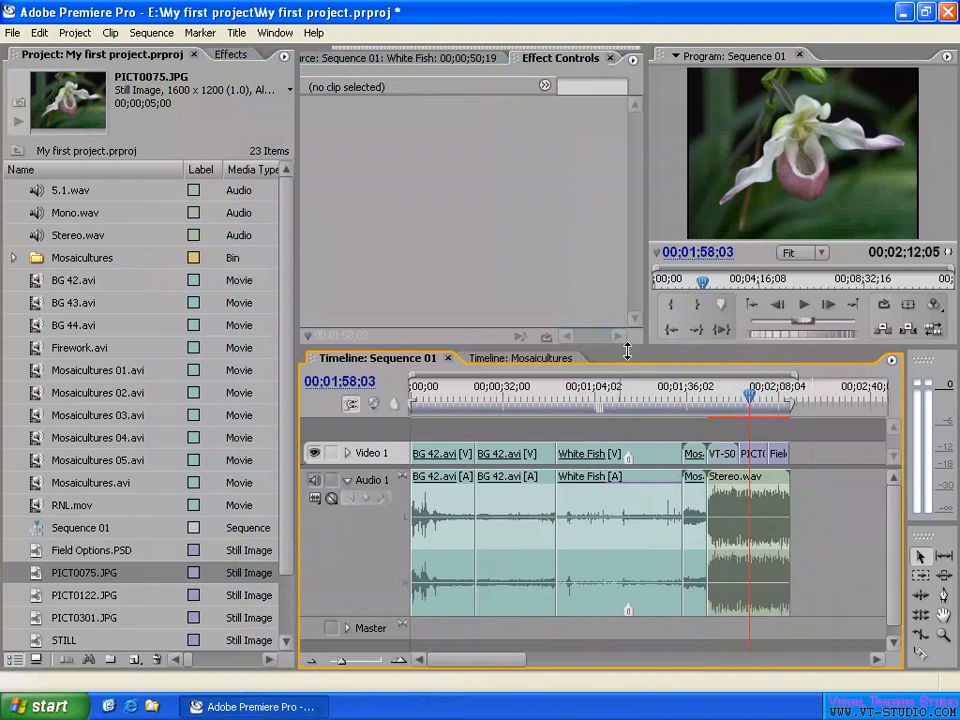
# - Enlarge the timeline area upward and expand the Video 1 track
pyautogui.moveTo(627, 350); pyautogui.dragTo(627, 277)
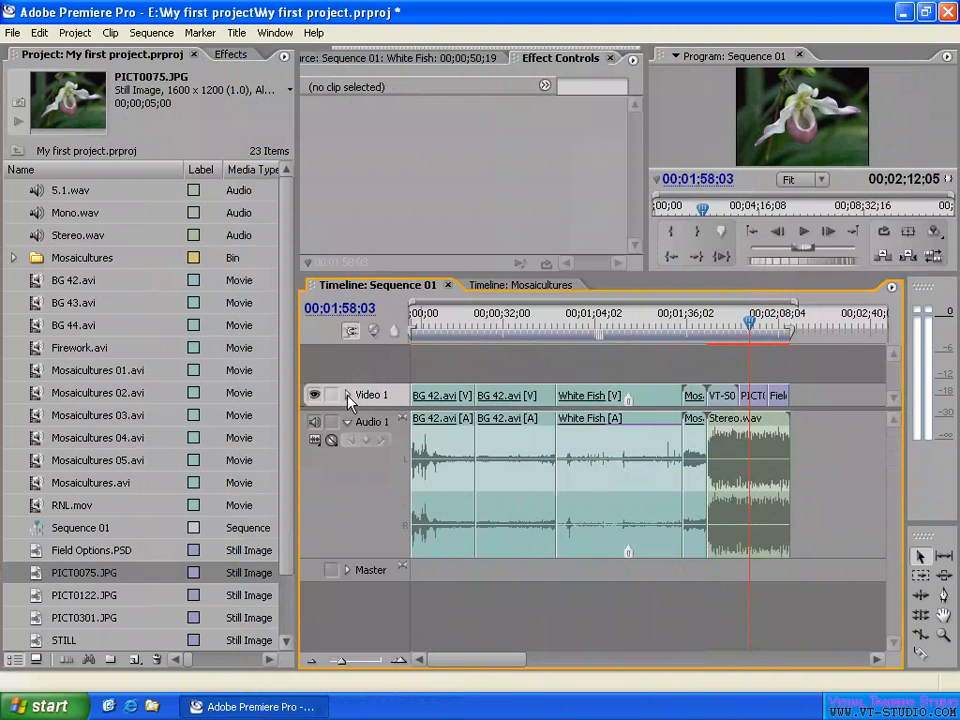
pyautogui.click(347, 395)
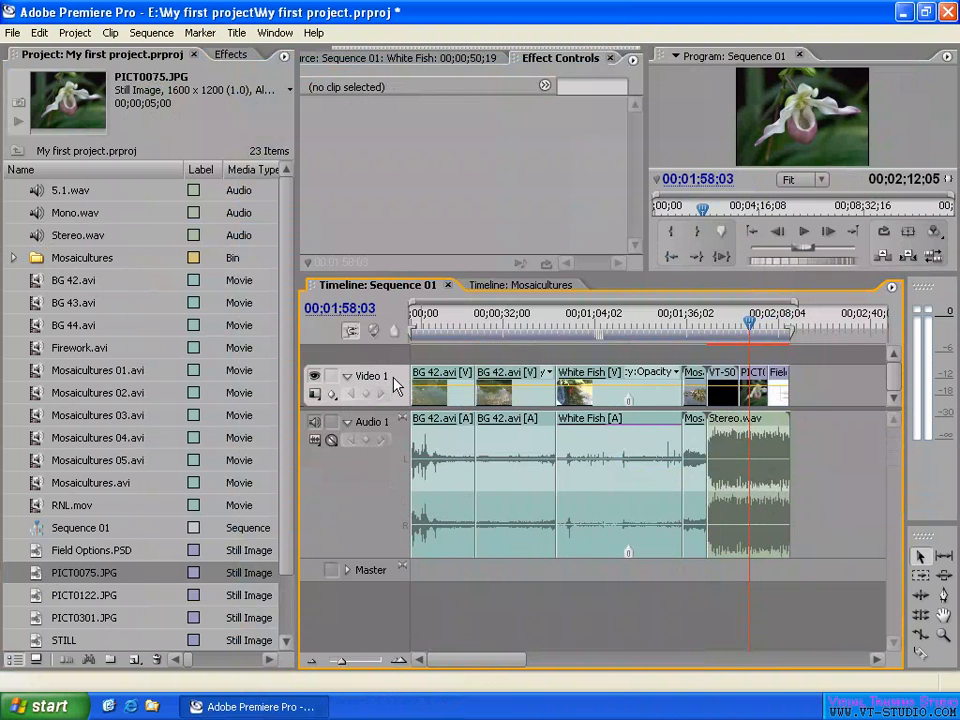
# - View the White Fish clip's Show Clip Keyframes options for Motion, and the keyframe display options of the Video 1 track
pyautogui.click(609, 382)
pyautogui.rightClick(611, 383)
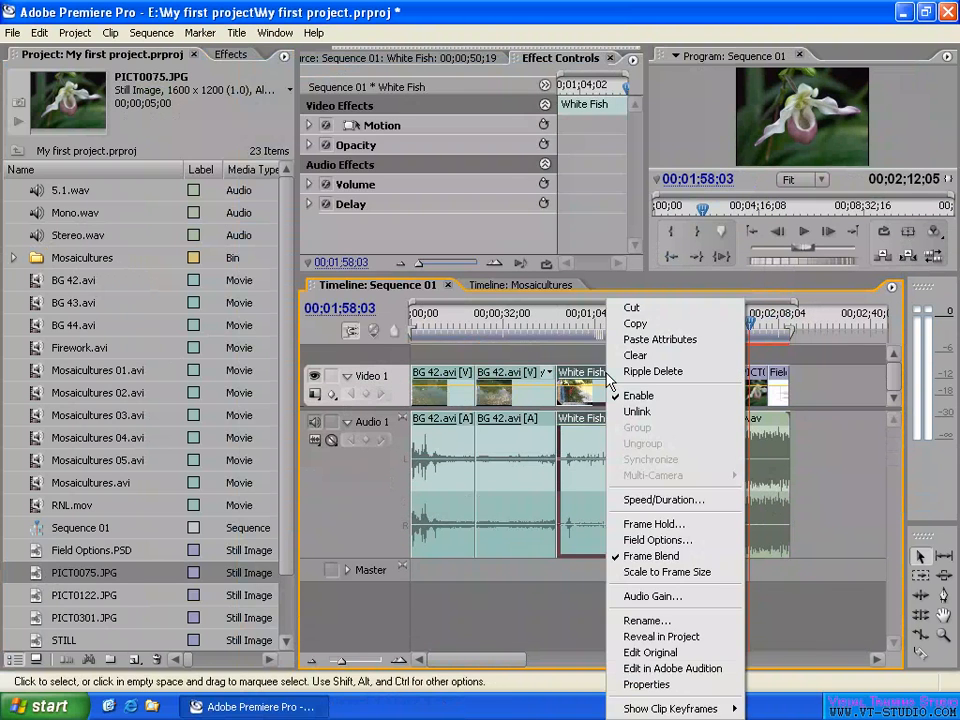
pyautogui.moveTo(648, 708)
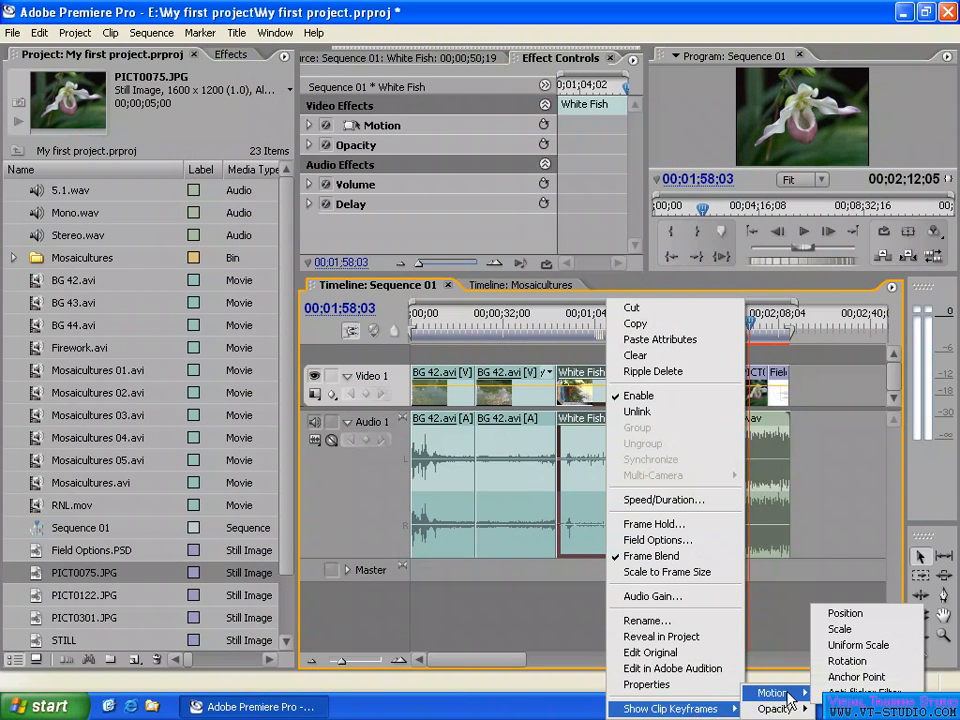
pyautogui.moveTo(775, 693)
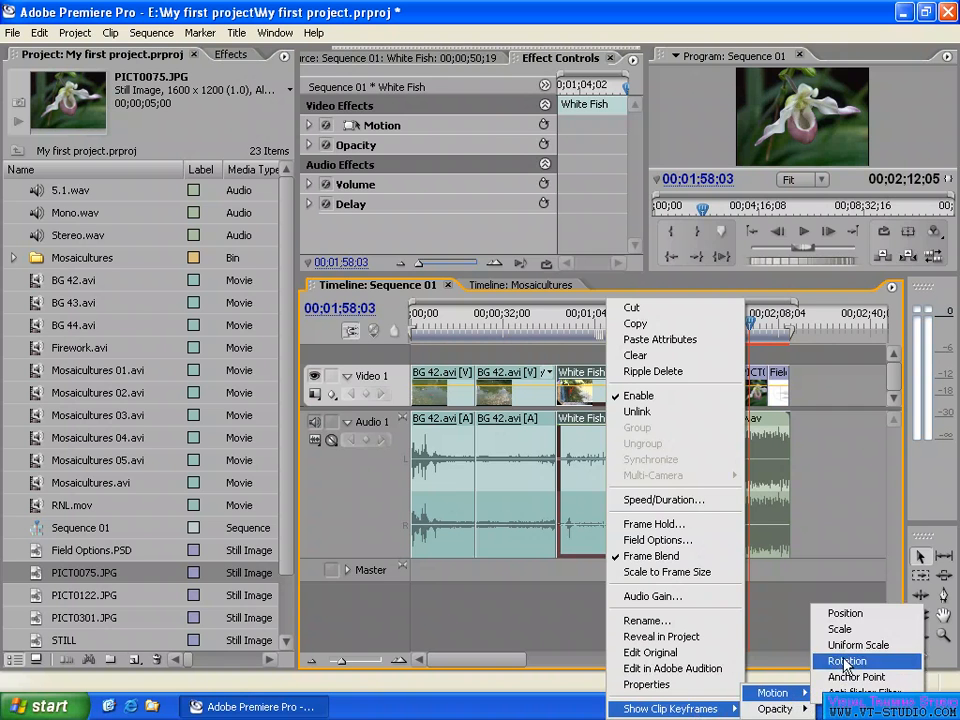
pyautogui.click(383, 360)
pyautogui.click(333, 396)
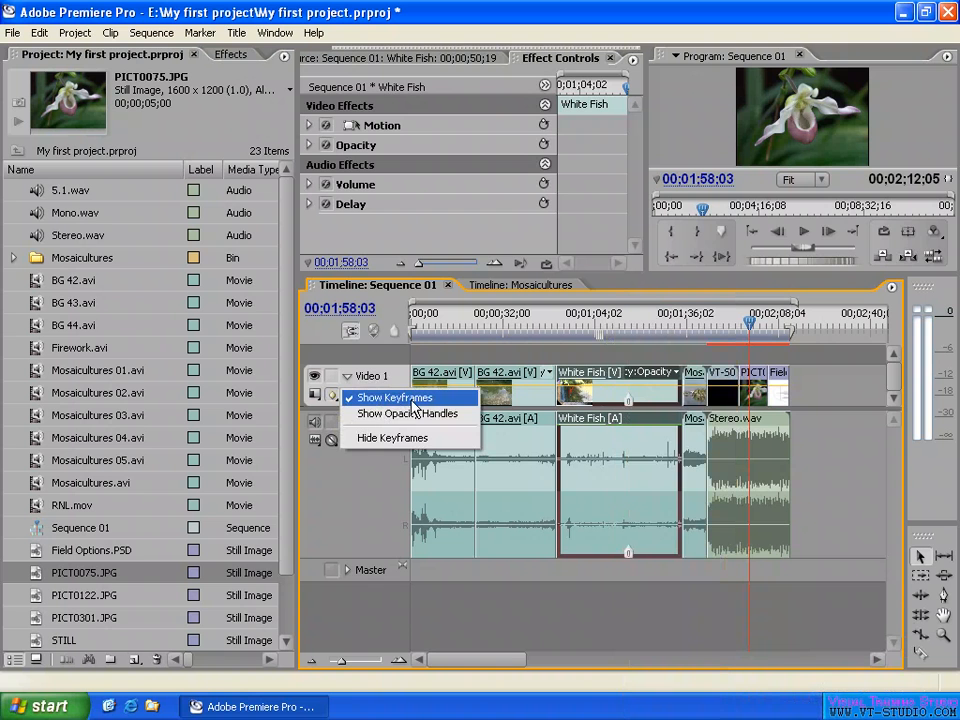
pyautogui.click(634, 342)
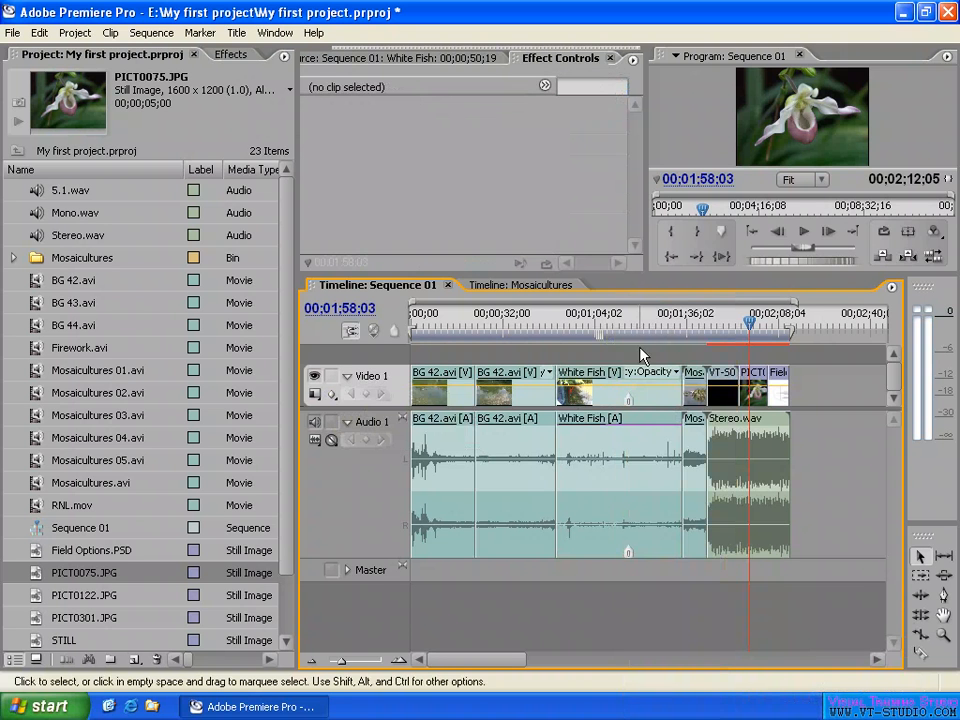
# - Check the White Fish clip's keyframe command again and set the Video 1 track to Show Keyframes
pyautogui.rightClick(651, 397)
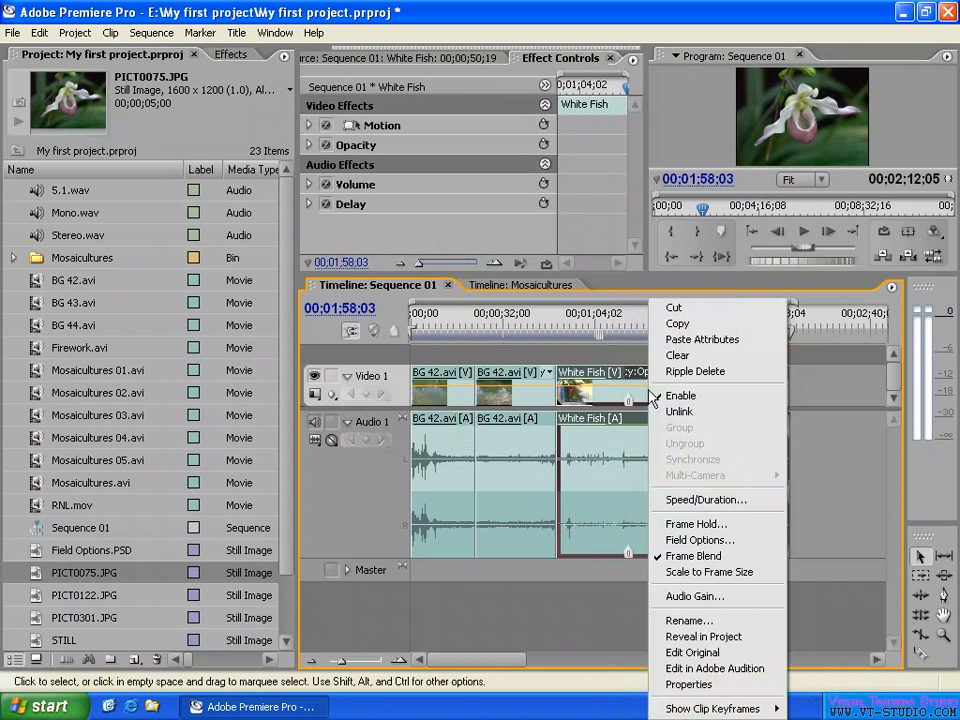
pyautogui.moveTo(697, 710)
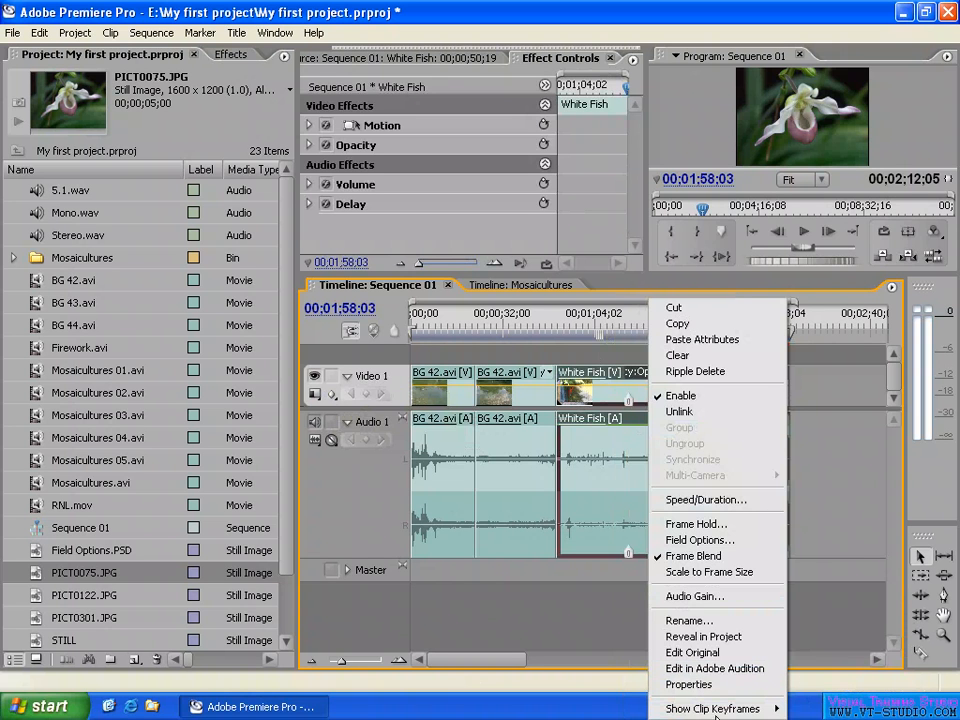
pyautogui.click(615, 358)
pyautogui.click(334, 395)
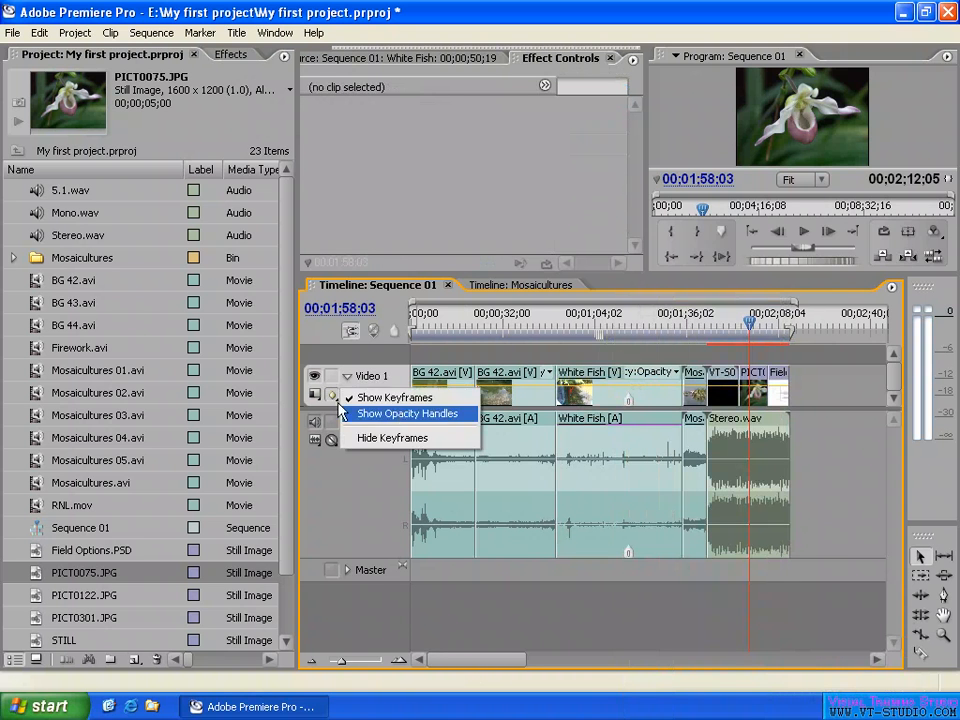
pyautogui.click(401, 400)
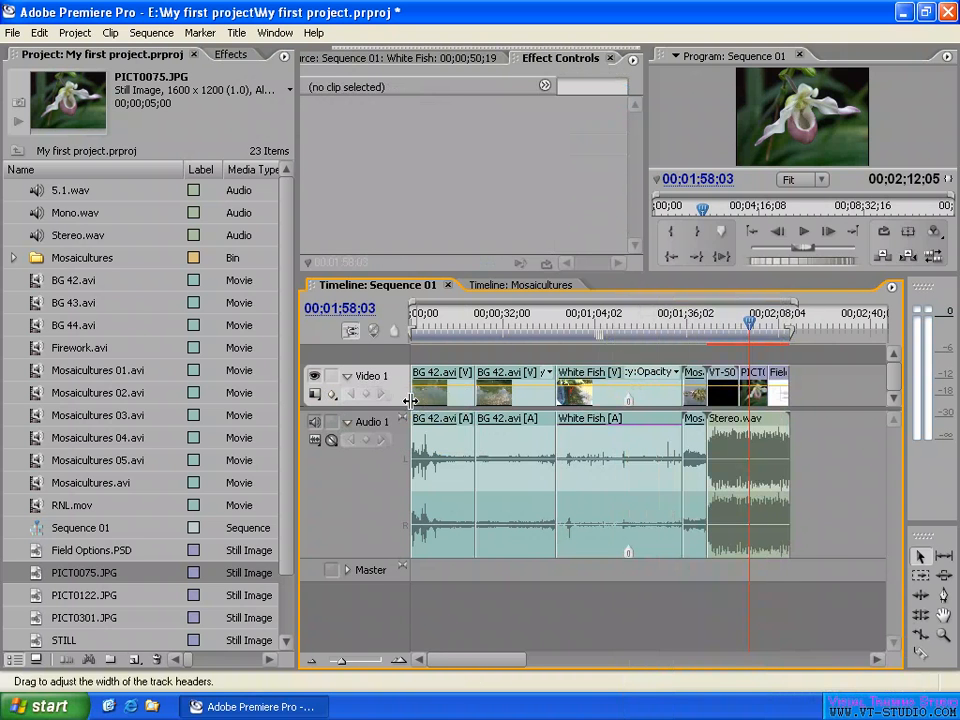
# - Move the playhead to 00;01;18;20 in the White Fish clip and view the Motion and Opacity keyframe choices in its label
pyautogui.click(638, 324)
pyautogui.press('=')
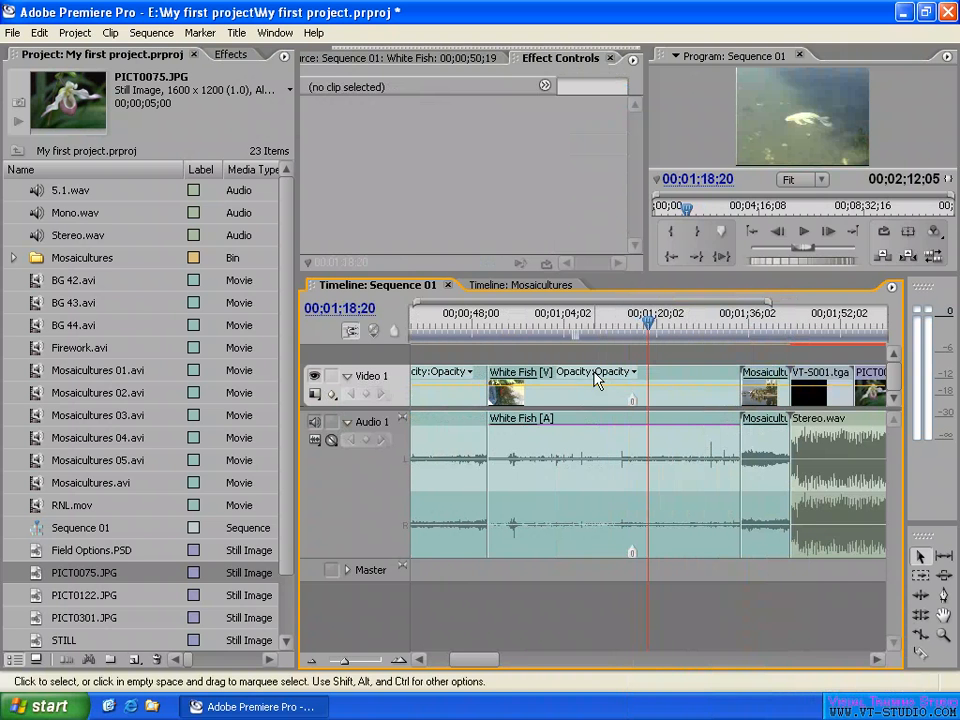
pyautogui.click(632, 371)
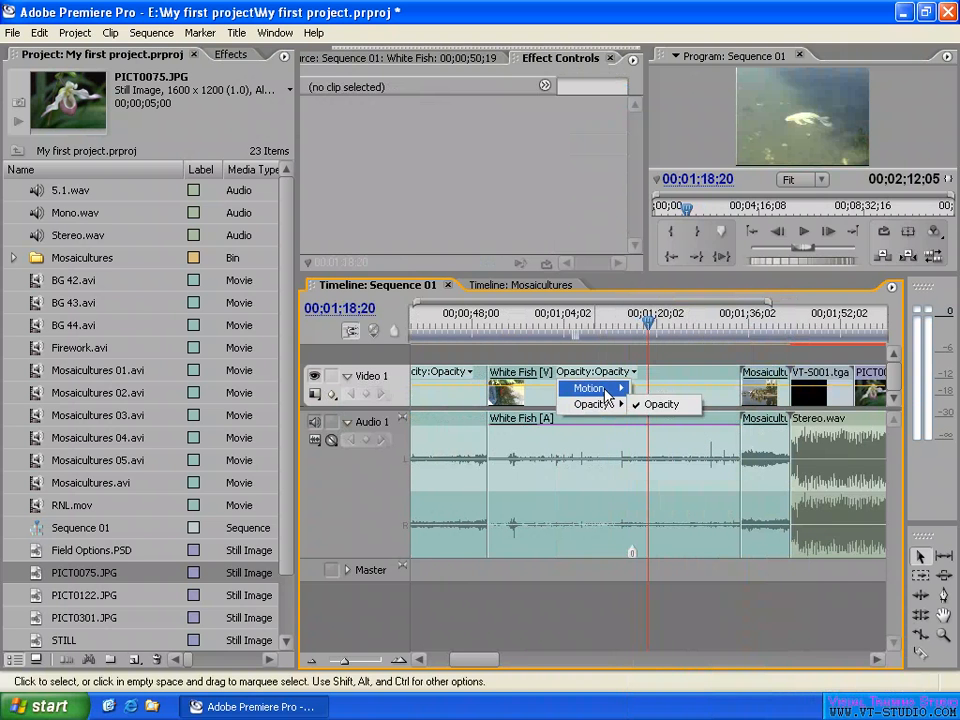
pyautogui.moveTo(610, 410)
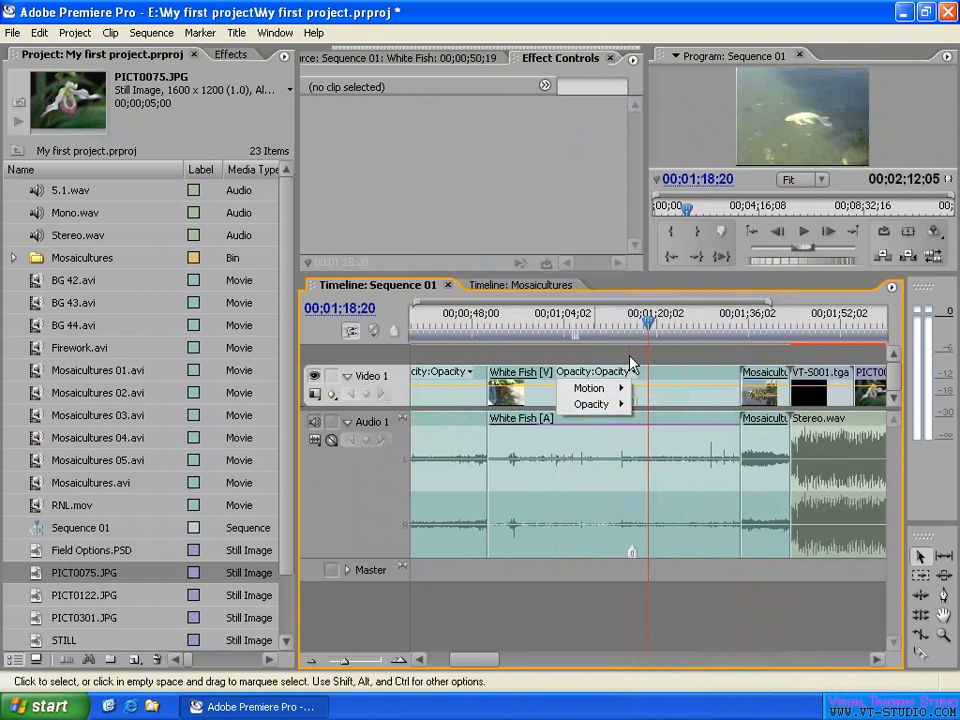
pyautogui.click(632, 371)
# - Check the White Fish video's Show Clip Keyframes command and pick Opacity as the property displayed on the clip
pyautogui.rightClick(700, 407)
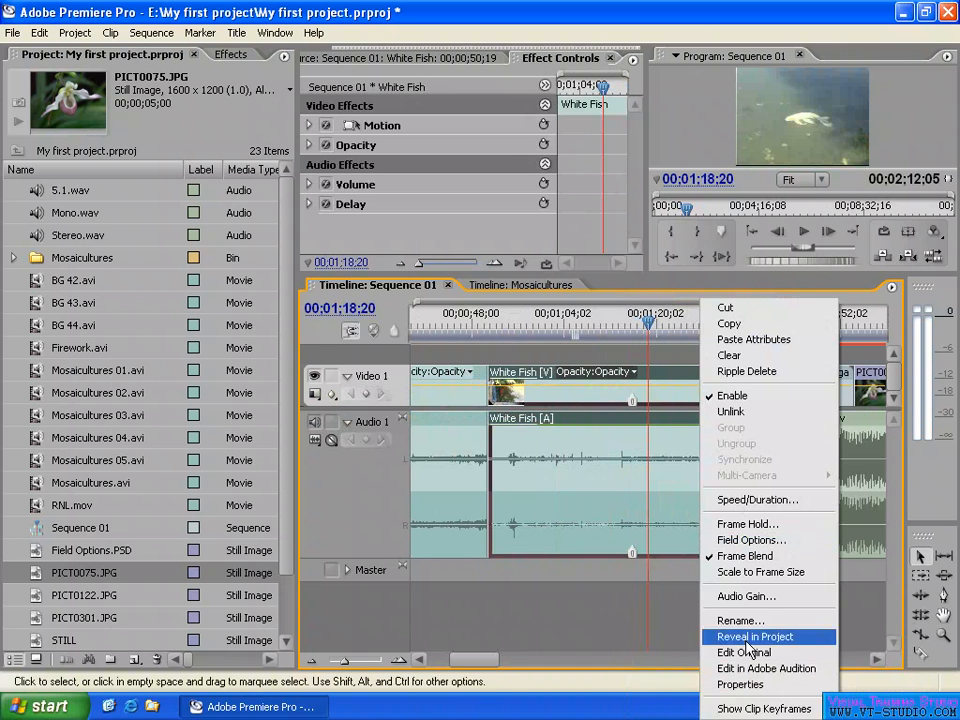
pyautogui.moveTo(770, 710)
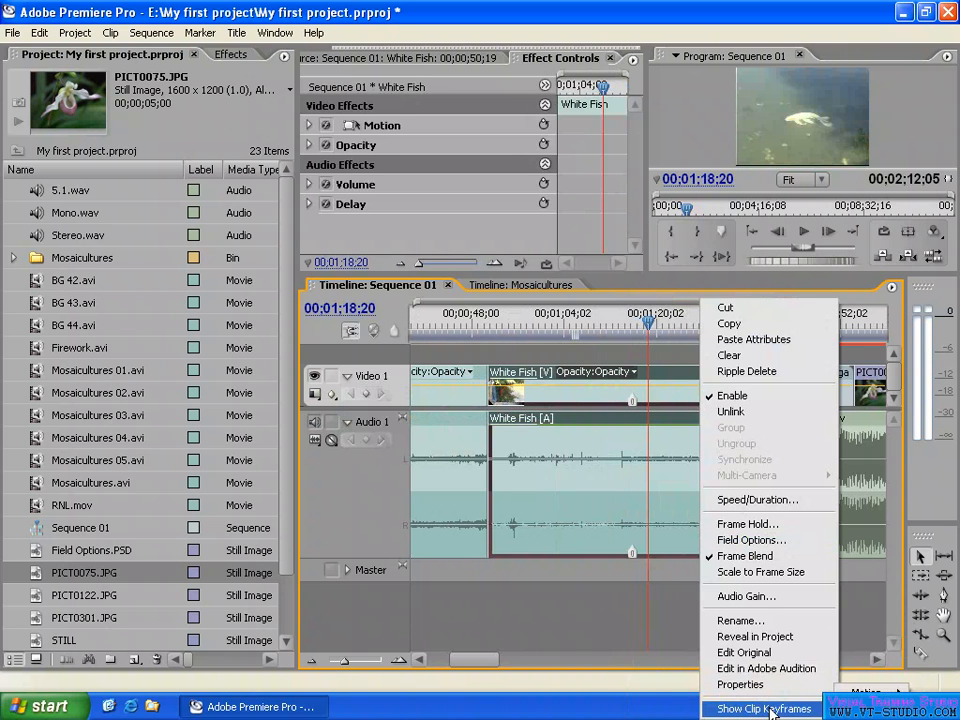
pyautogui.click(664, 355)
pyautogui.click(588, 376)
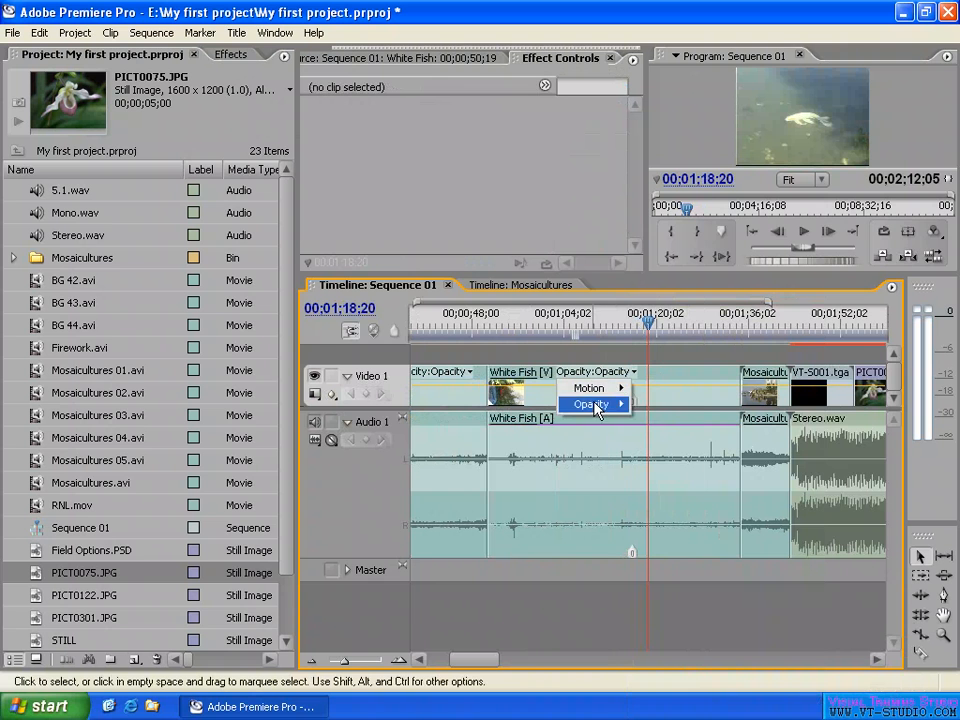
pyautogui.moveTo(600, 404)
pyautogui.click(660, 403)
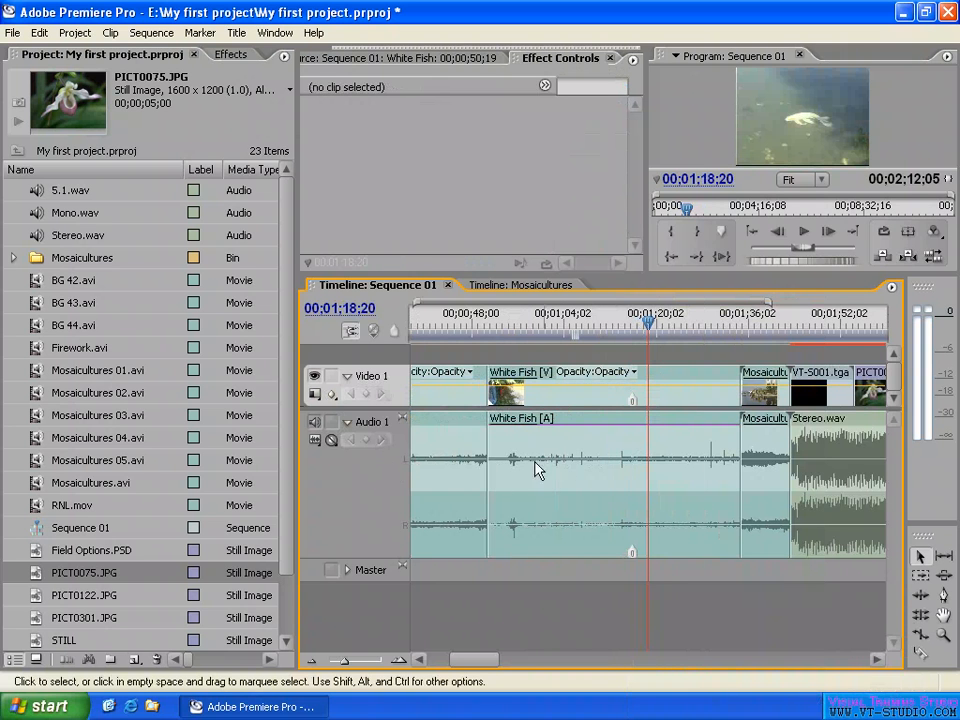
# - View the commands for the White Fish audio with keyframes hidden, and toggle the Audio 1 track collapsed and expanded
pyautogui.rightClick(610, 472)
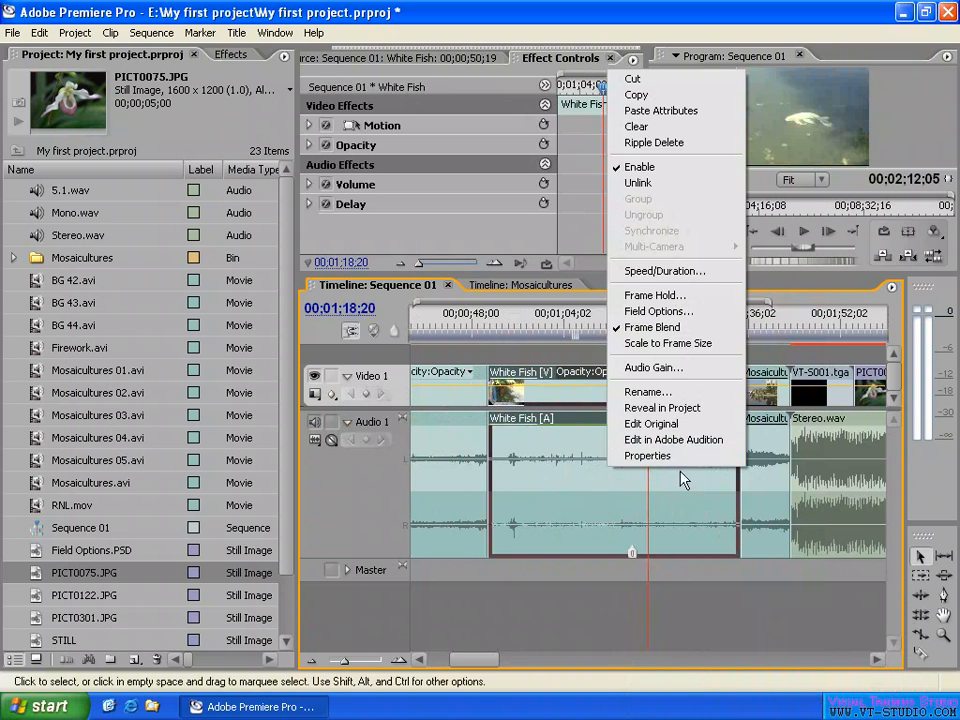
pyautogui.click(348, 497)
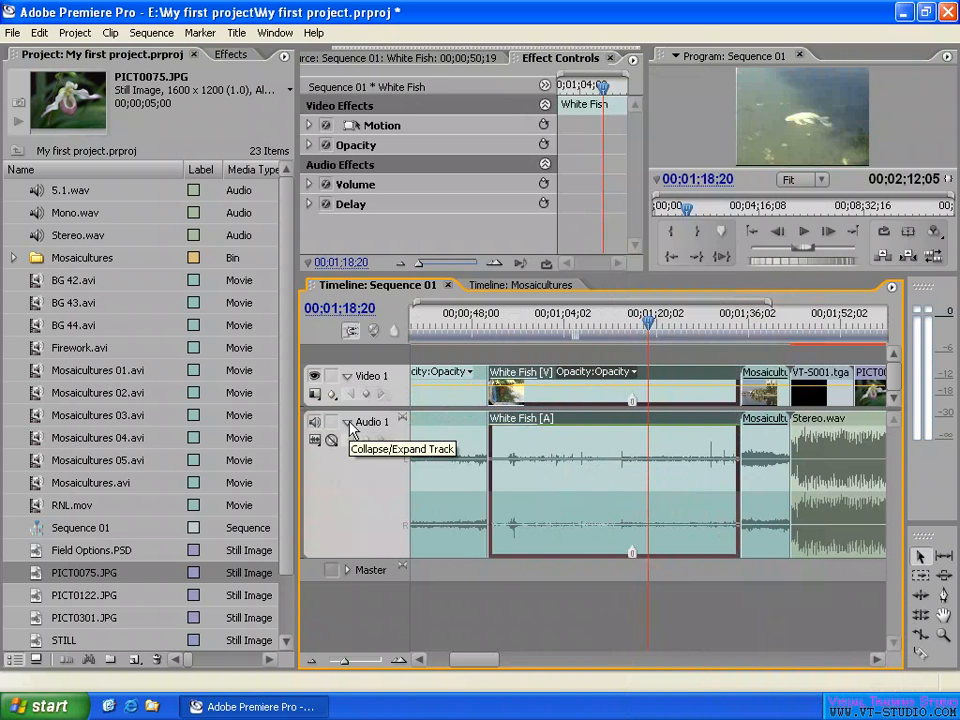
pyautogui.click(348, 423)
pyautogui.click(348, 423)
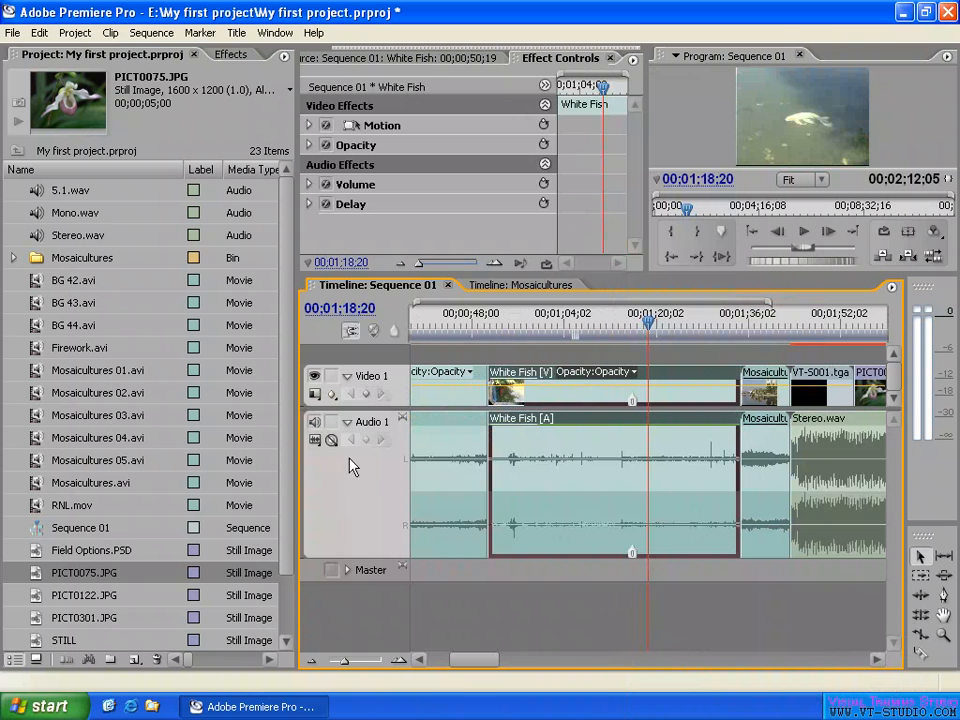
# - Set the Audio 1 track to Show Track Keyframes and switch it to Show Clip Keyframes
pyautogui.click(332, 441)
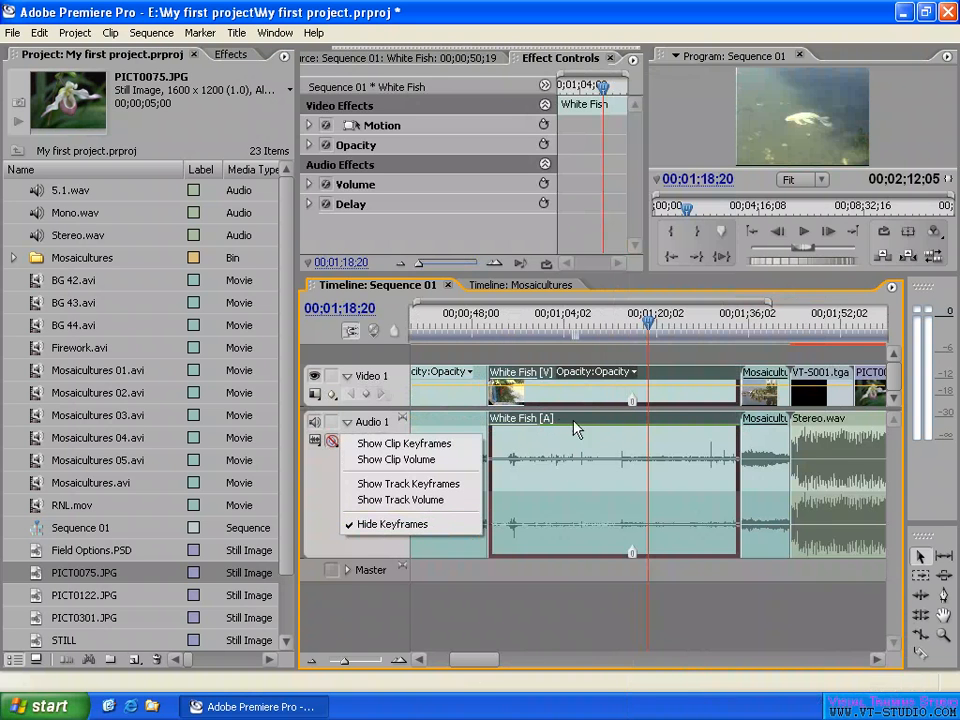
pyautogui.click(397, 490)
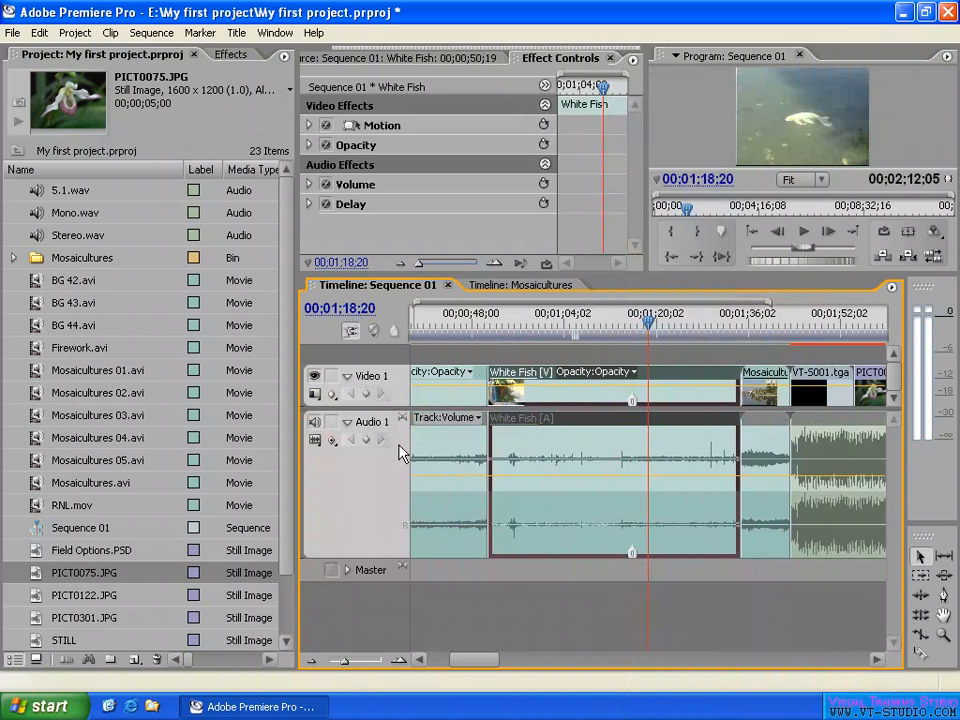
pyautogui.click(332, 440)
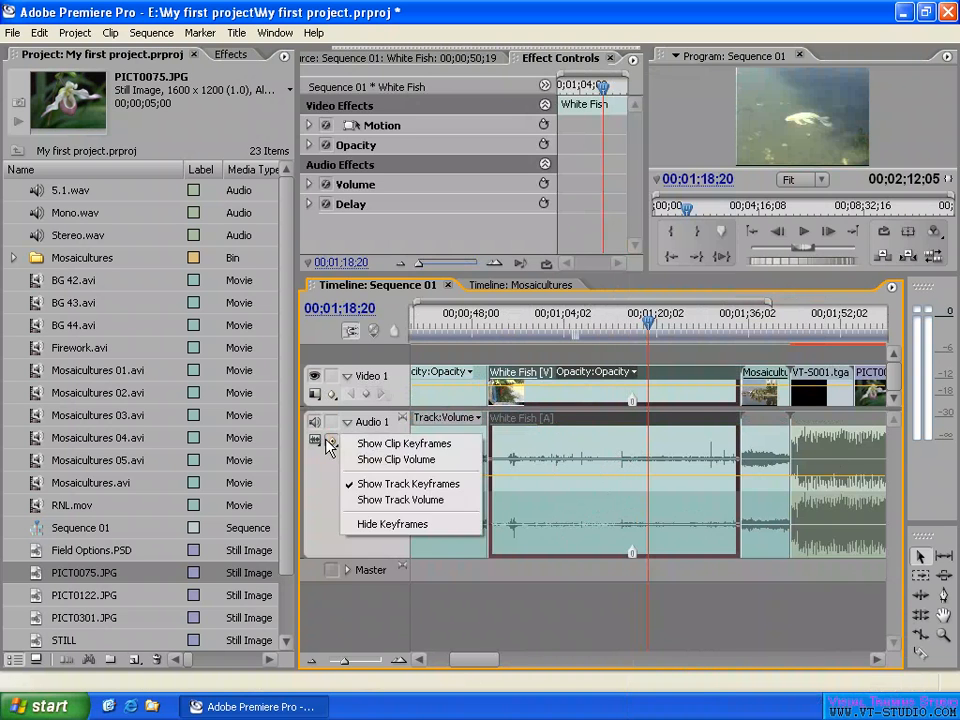
pyautogui.click(405, 444)
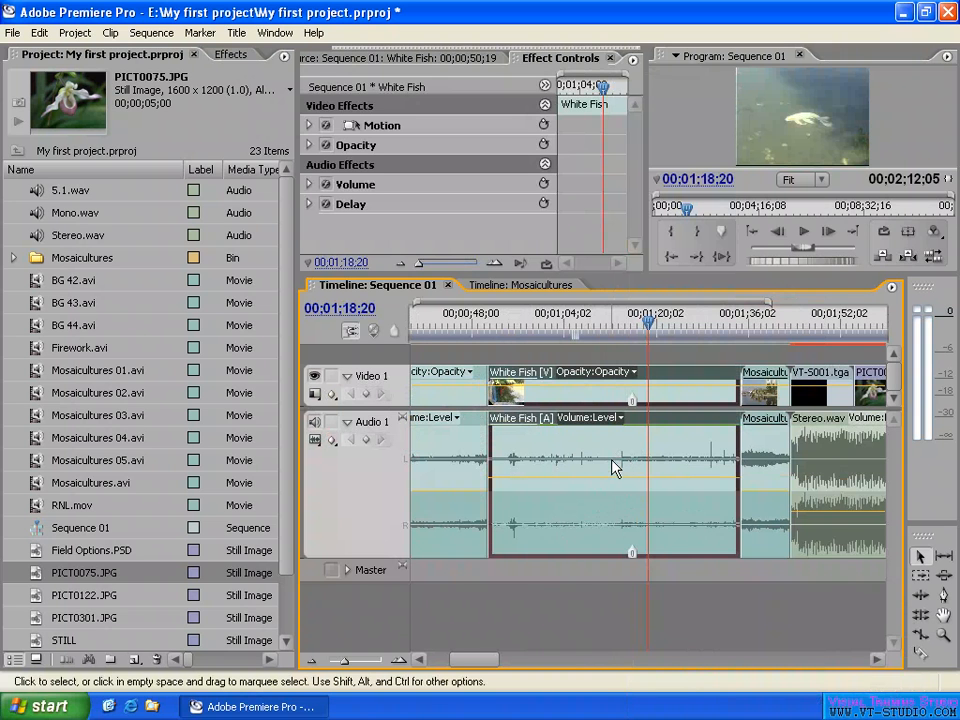
# - View the White Fish audio's keyframe choices and set its displayed clip keyframes to Volume Bypass
pyautogui.click(605, 418)
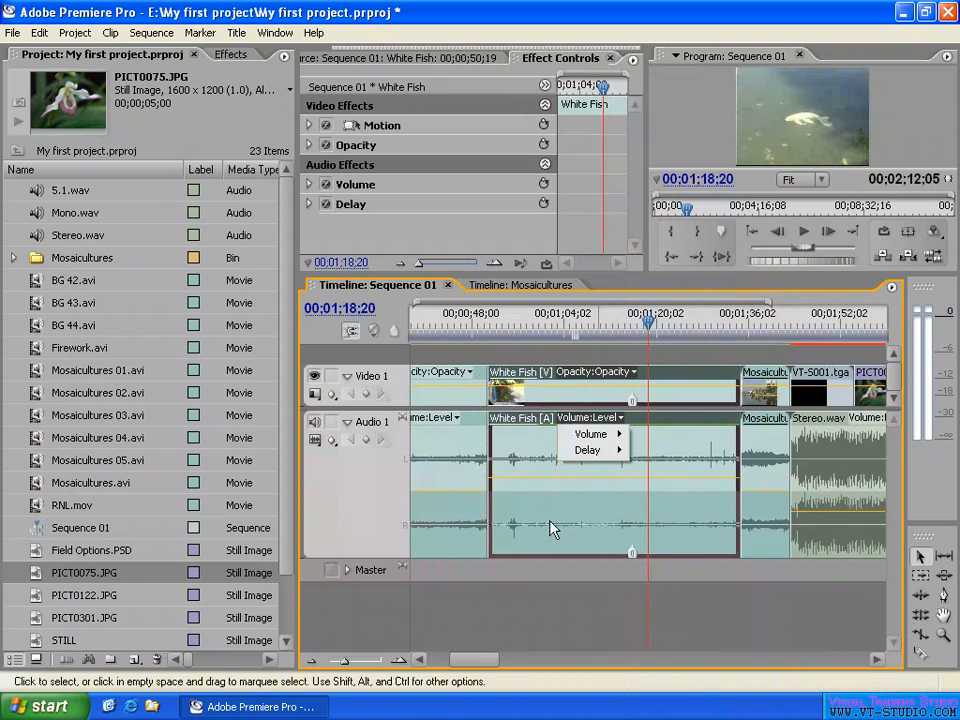
pyautogui.rightClick(699, 532)
pyautogui.moveTo(759, 518)
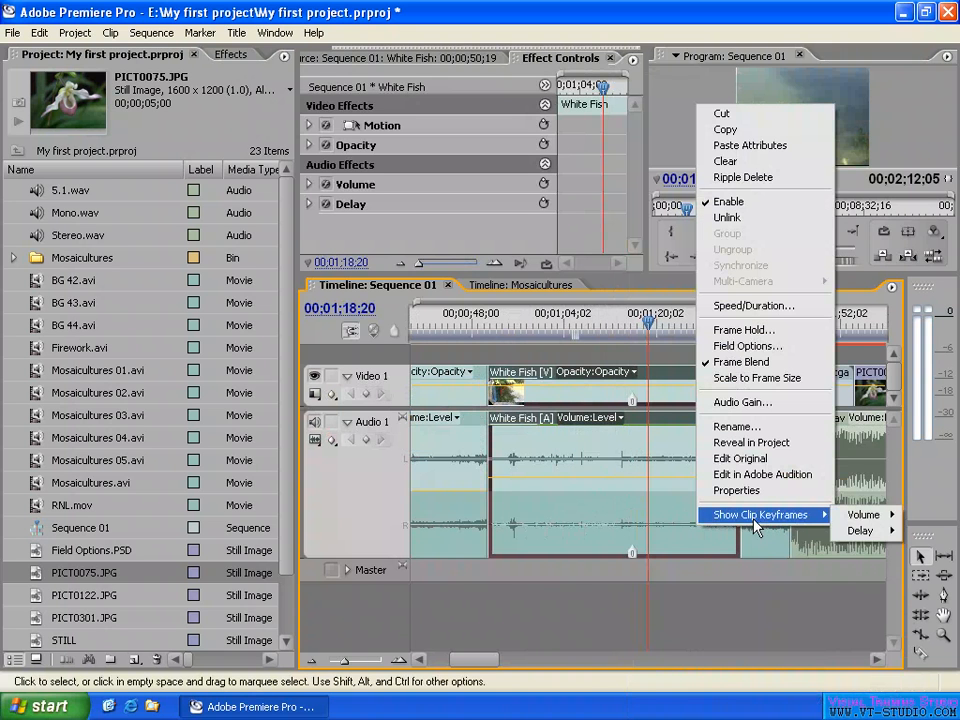
pyautogui.moveTo(872, 516)
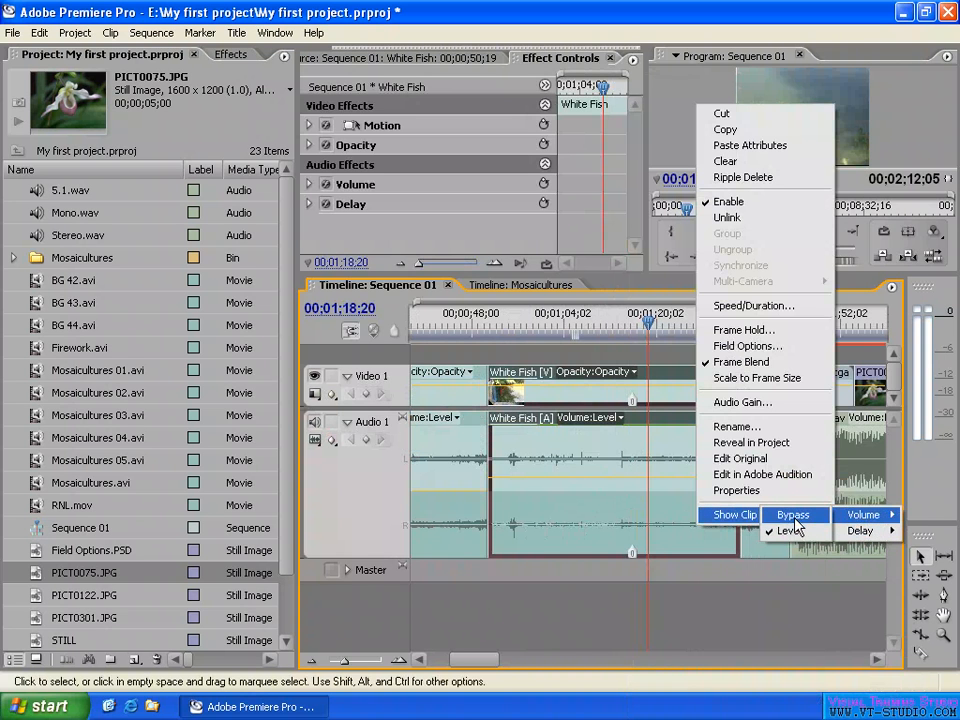
pyautogui.click(795, 516)
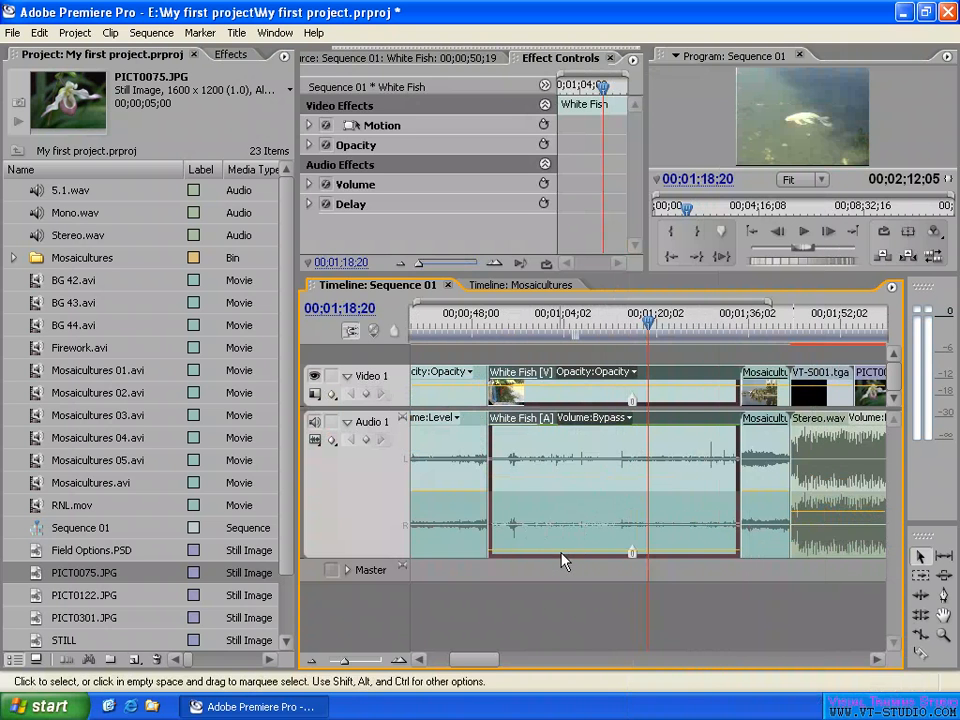
# - View the Delay keyframe options in the White Fish audio label and compare them with its Show Clip Keyframes choices
pyautogui.click(598, 420)
pyautogui.moveTo(605, 450)
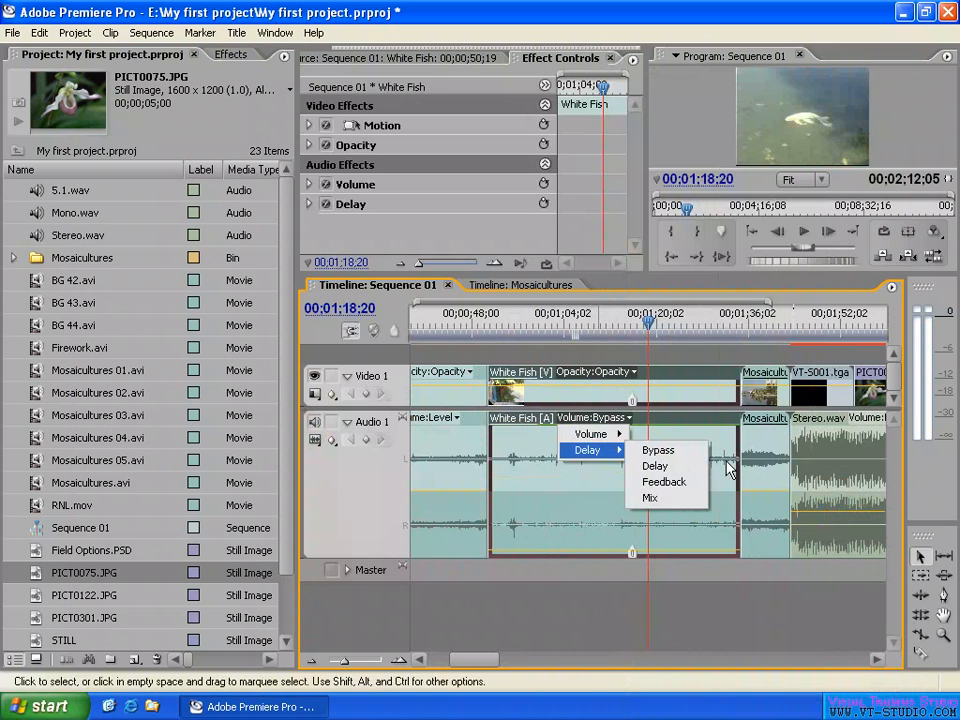
pyautogui.click(727, 461)
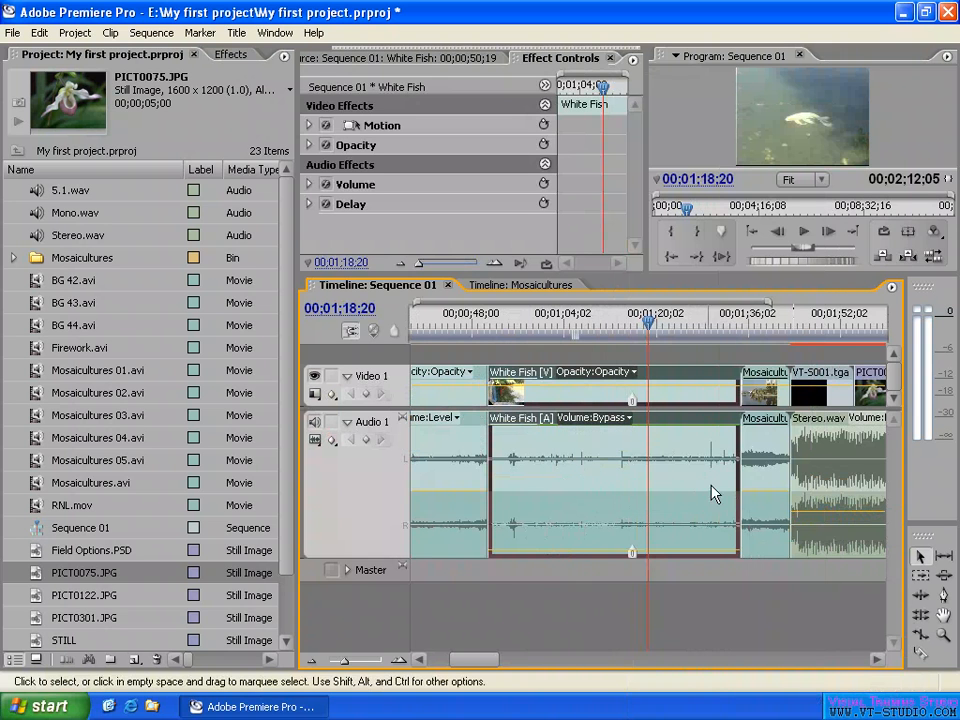
pyautogui.rightClick(710, 492)
pyautogui.moveTo(765, 478)
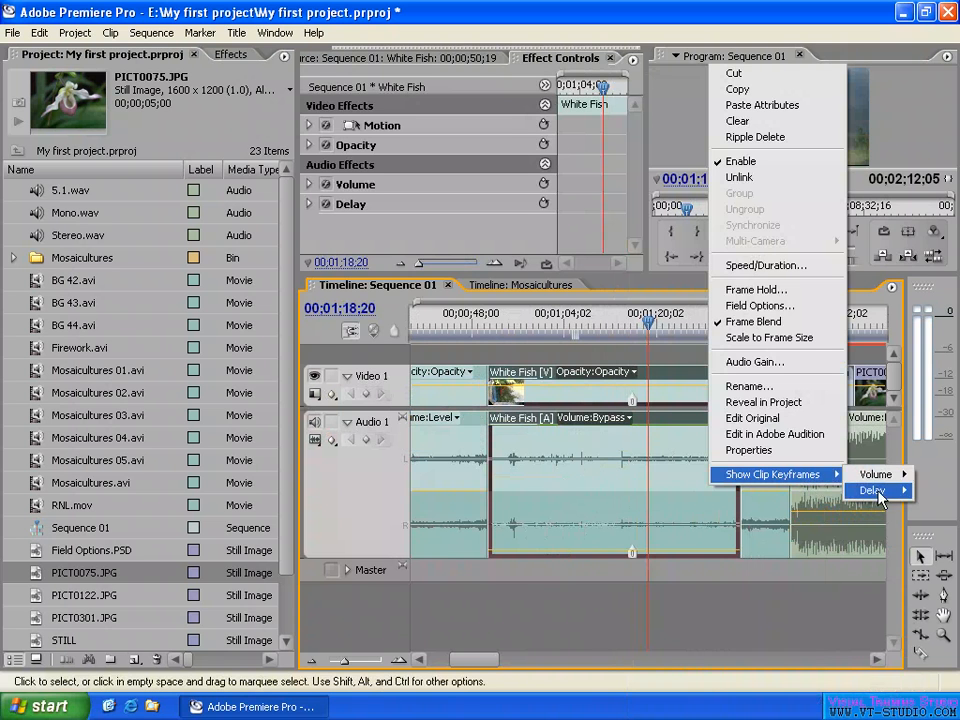
pyautogui.moveTo(884, 482)
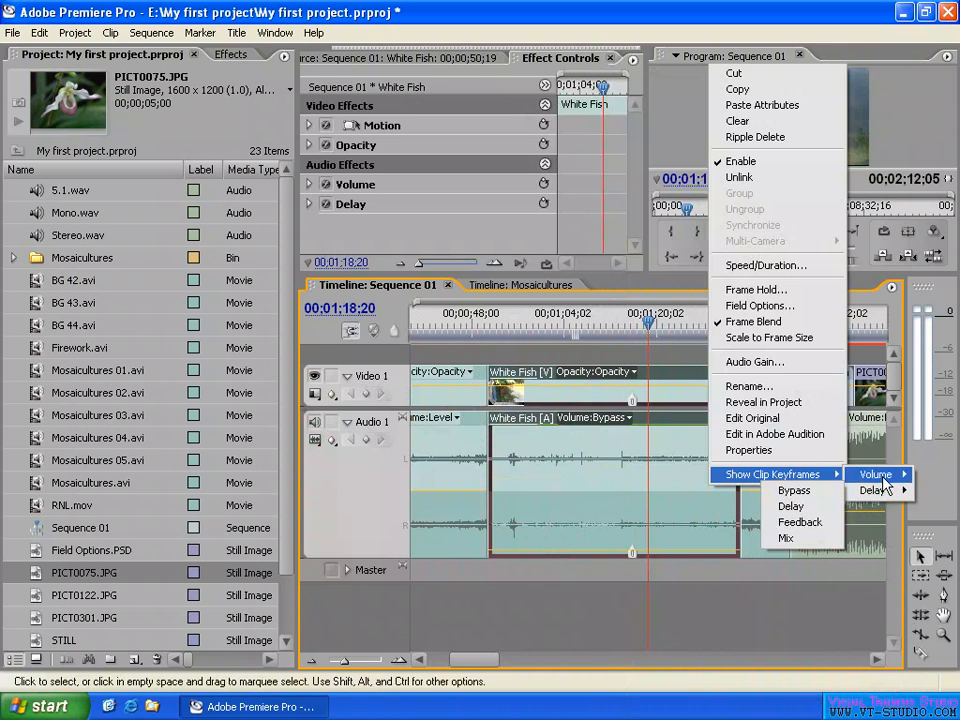
pyautogui.click(682, 355)
# - Compare the Show Clip Keyframes command on the video and audio parts of White Fish, and clear the selection
pyautogui.rightClick(700, 399)
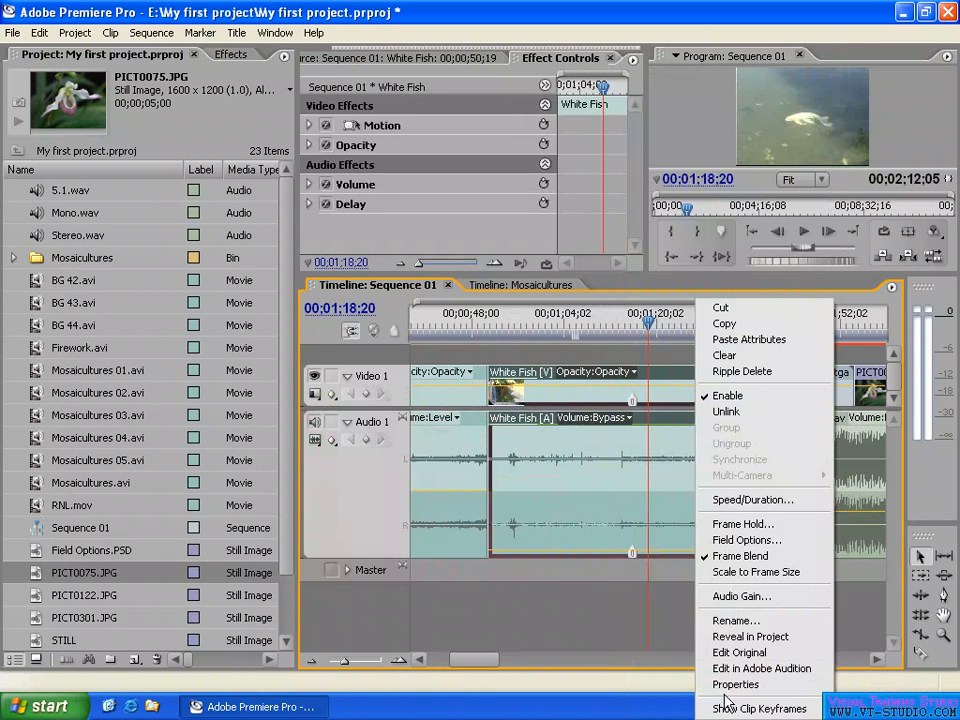
pyautogui.moveTo(737, 712)
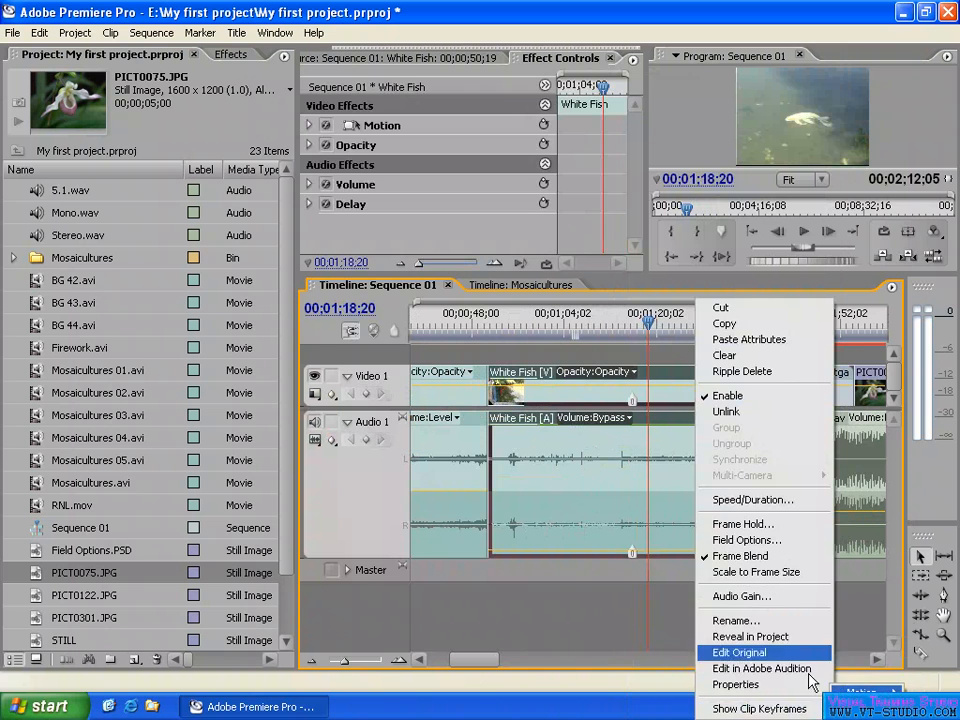
pyautogui.click(667, 352)
pyautogui.rightClick(690, 376)
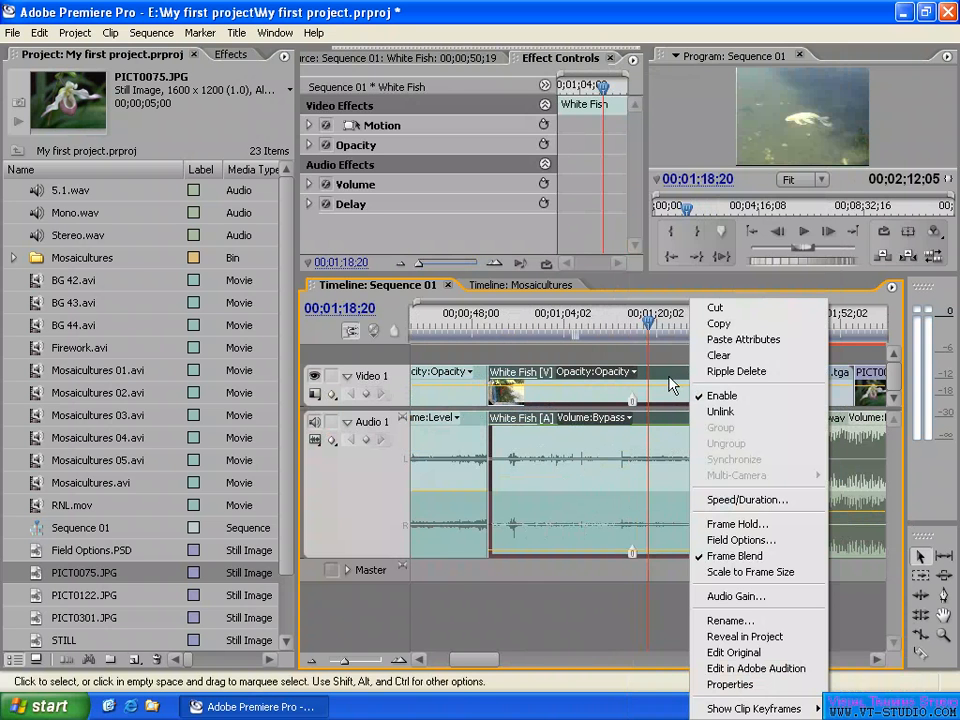
pyautogui.click(670, 481)
pyautogui.rightClick(670, 480)
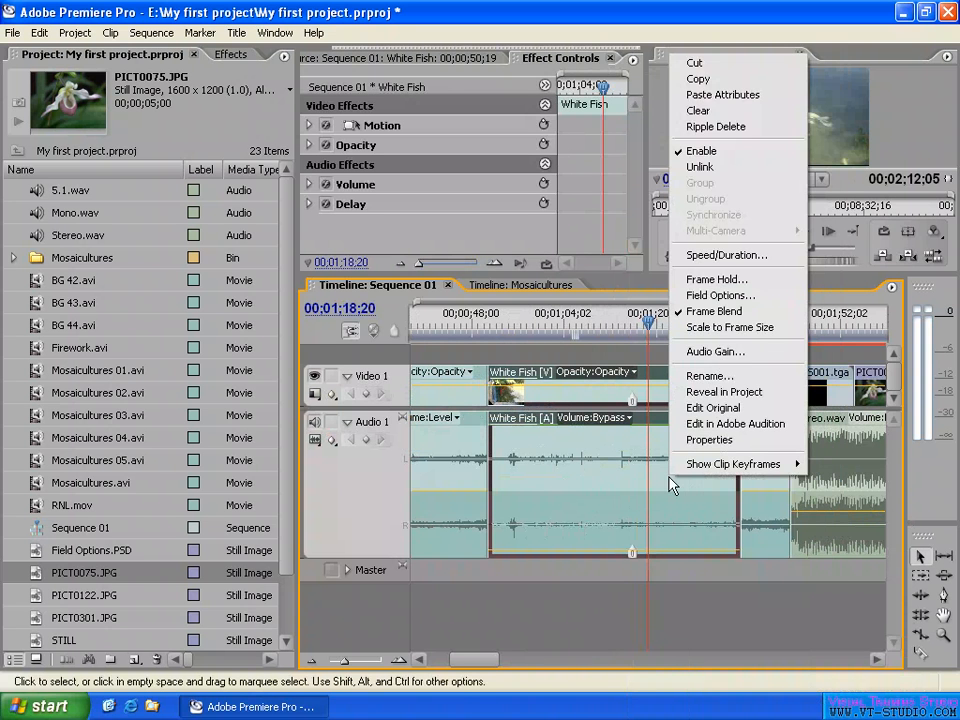
pyautogui.click(580, 352)
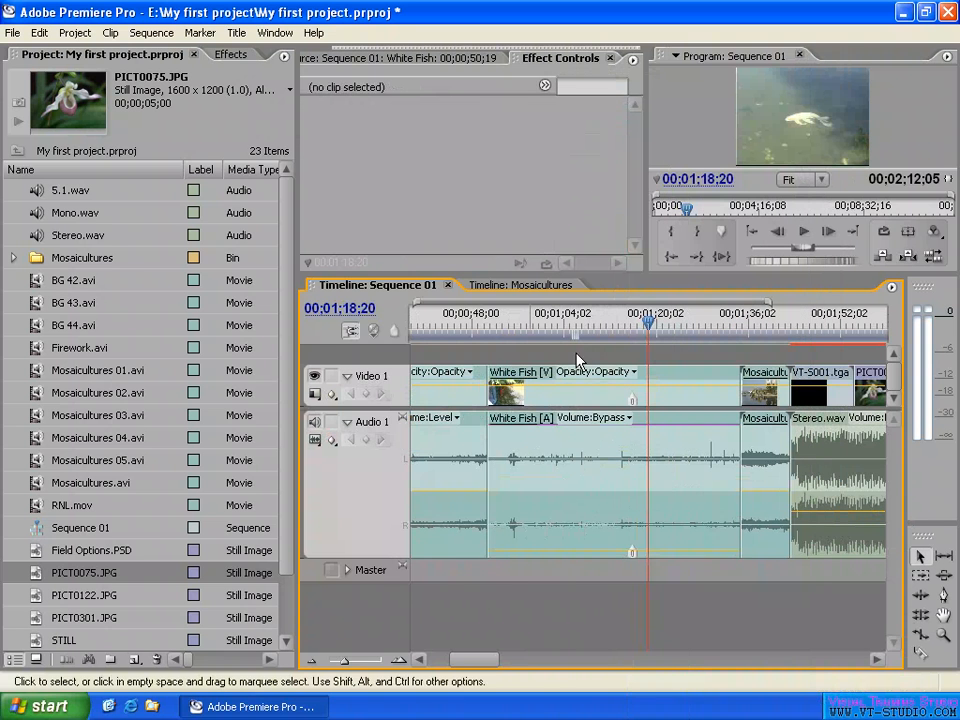
# - Set the Audio 1 track to Hide Keyframes and check the commands available for the White Fish audio
pyautogui.click(333, 440)
pyautogui.click(380, 522)
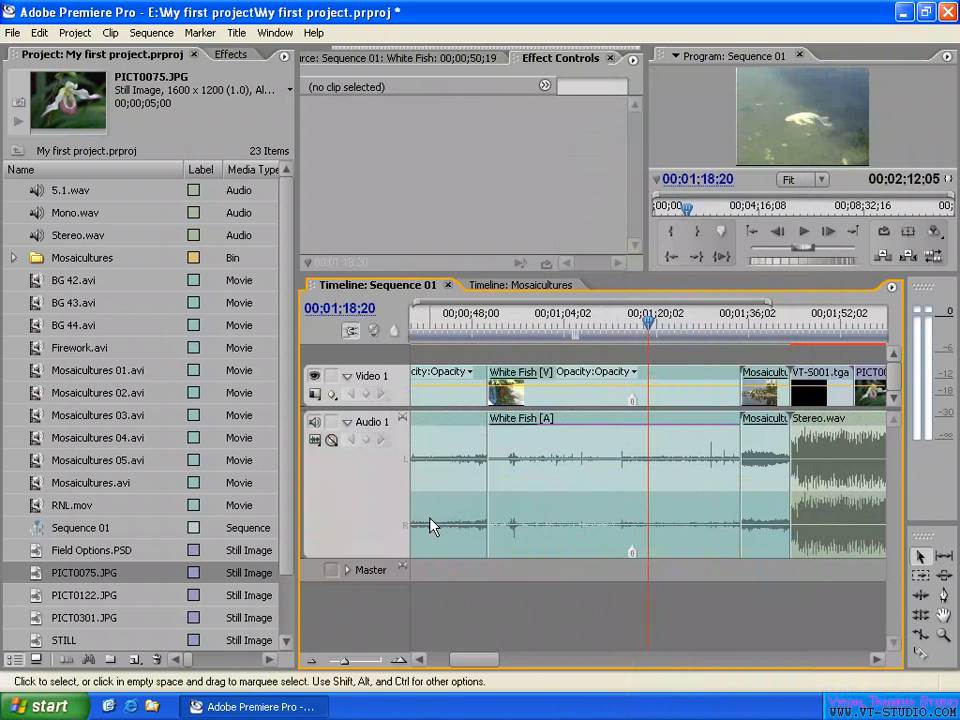
pyautogui.rightClick(603, 481)
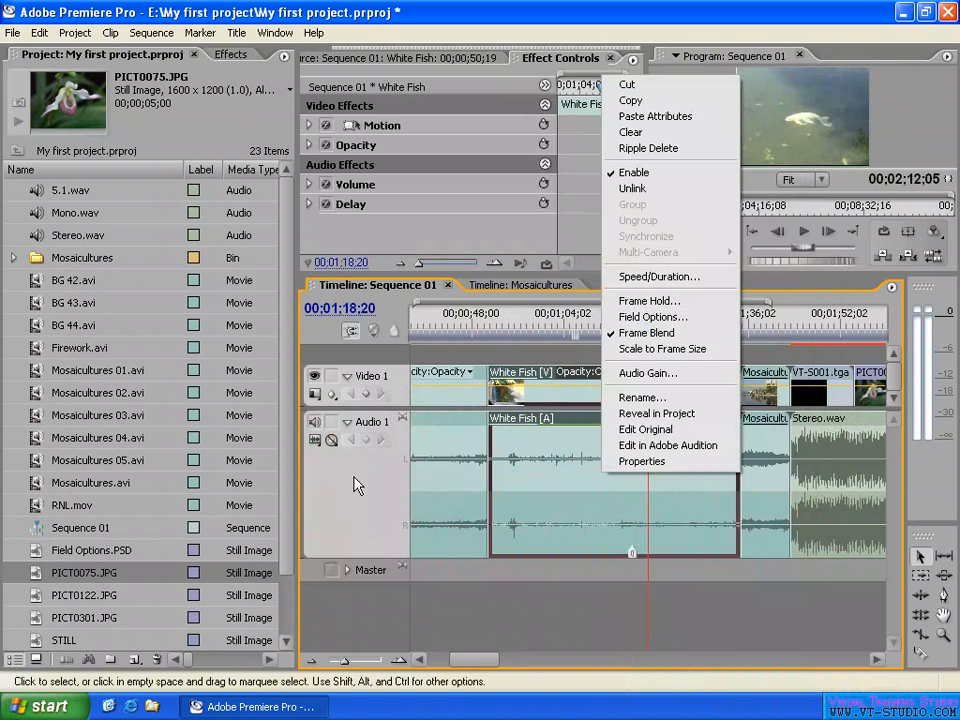
pyautogui.click(335, 450)
# - Collapse the Audio 1 track, and enlarge the video track area downward with the entire sequence in view
pyautogui.click(347, 422)
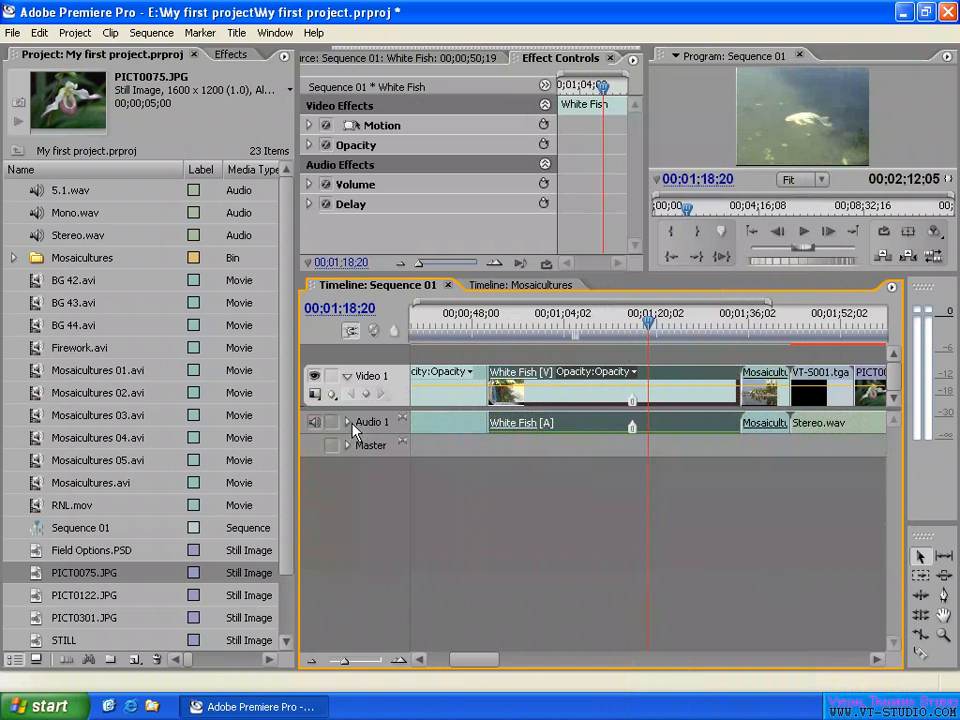
pyautogui.click(618, 330)
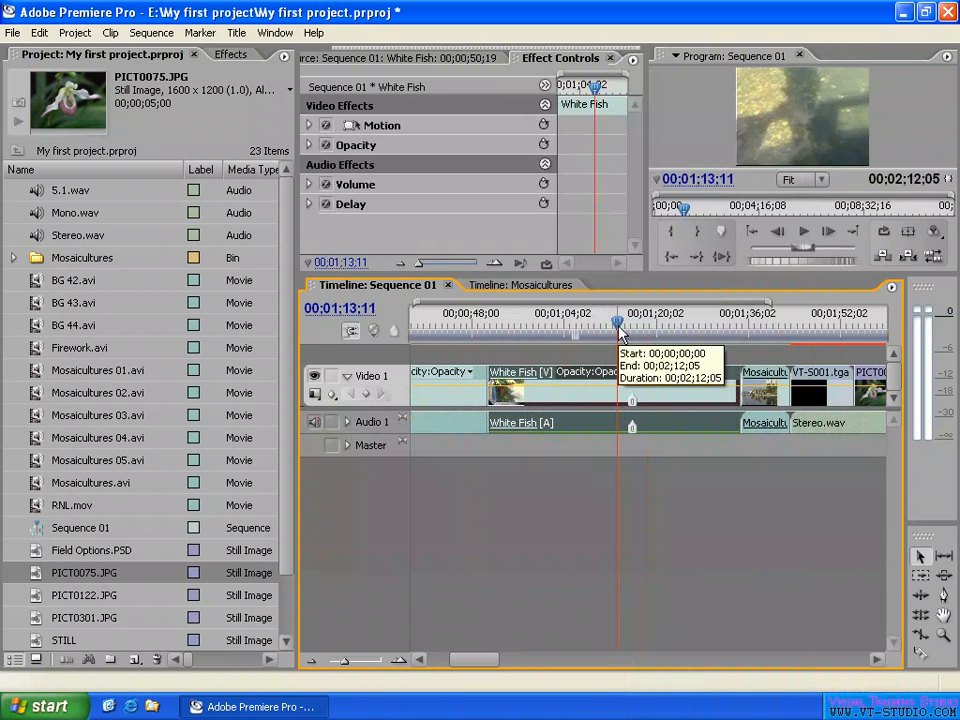
pyautogui.press('-')
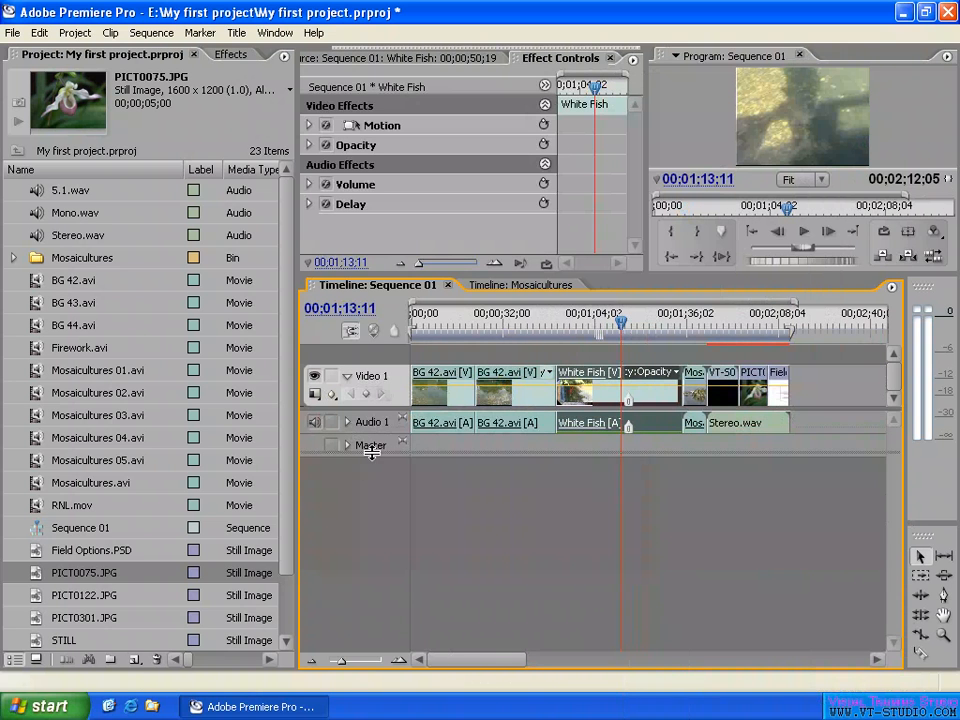
pyautogui.moveTo(371, 452); pyautogui.dragTo(371, 495)
pyautogui.click(649, 374)
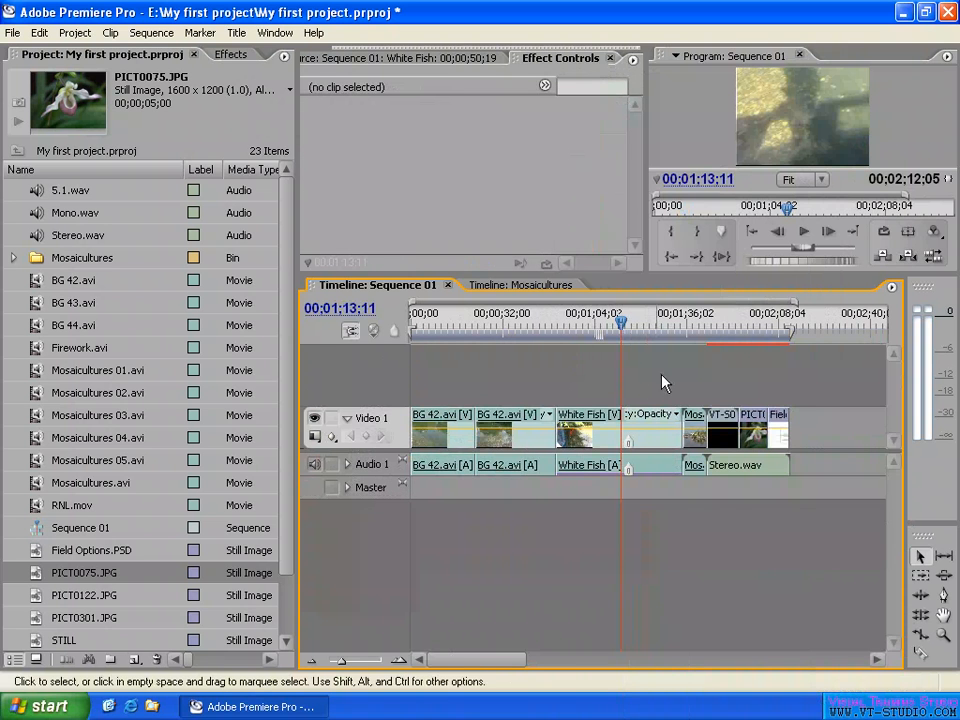
# - Move the playhead to 00;01;10;15 and view the commands available for the White Fish video clip
pyautogui.click(645, 324)
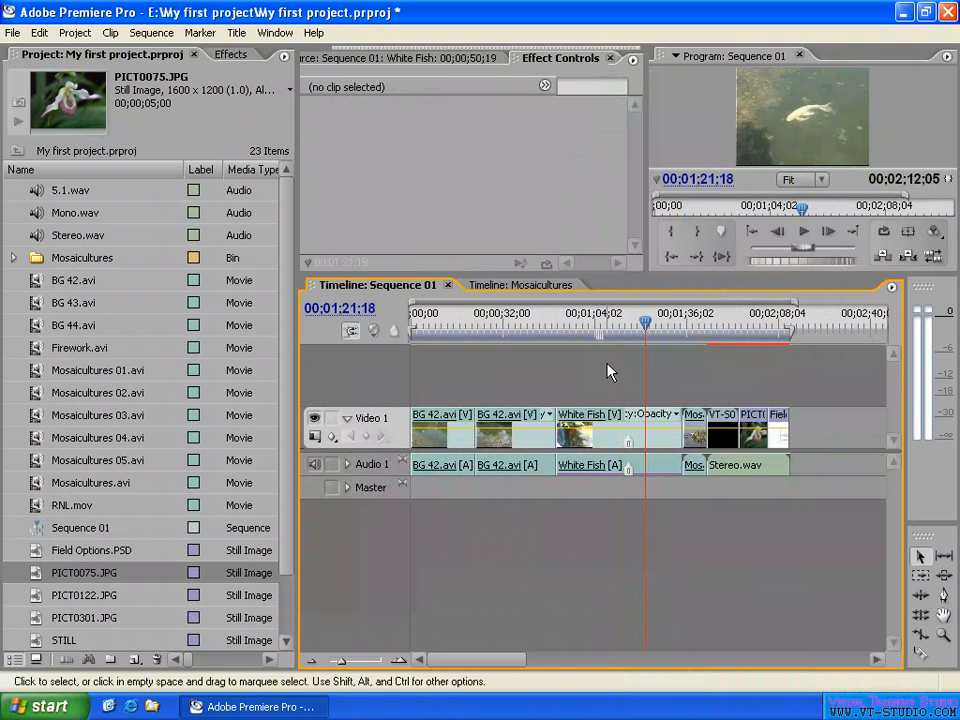
pyautogui.click(611, 322)
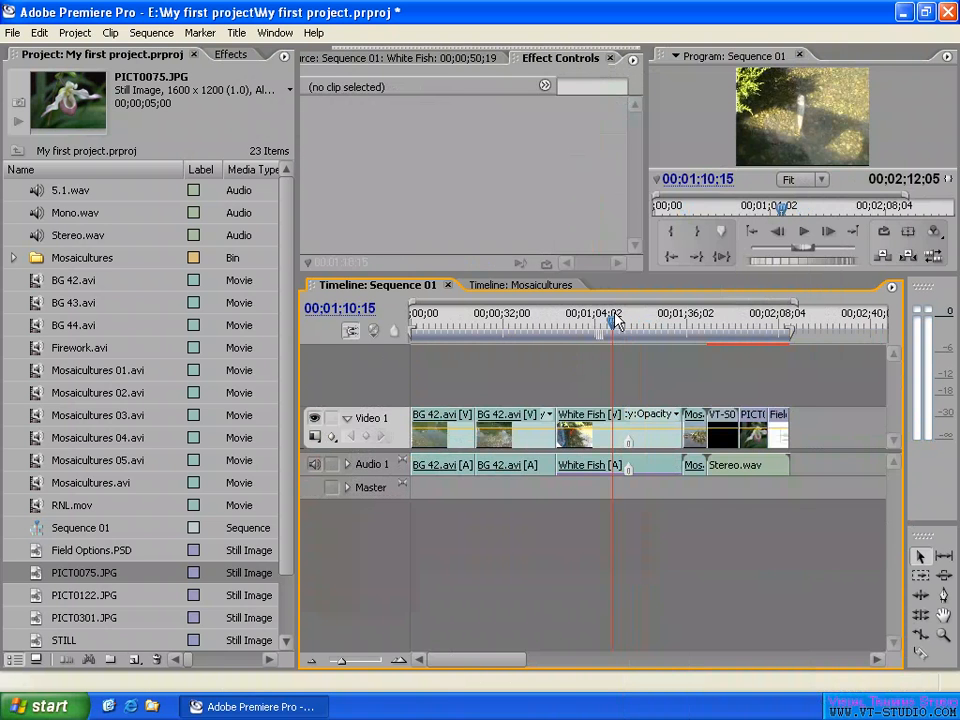
pyautogui.rightClick(597, 430)
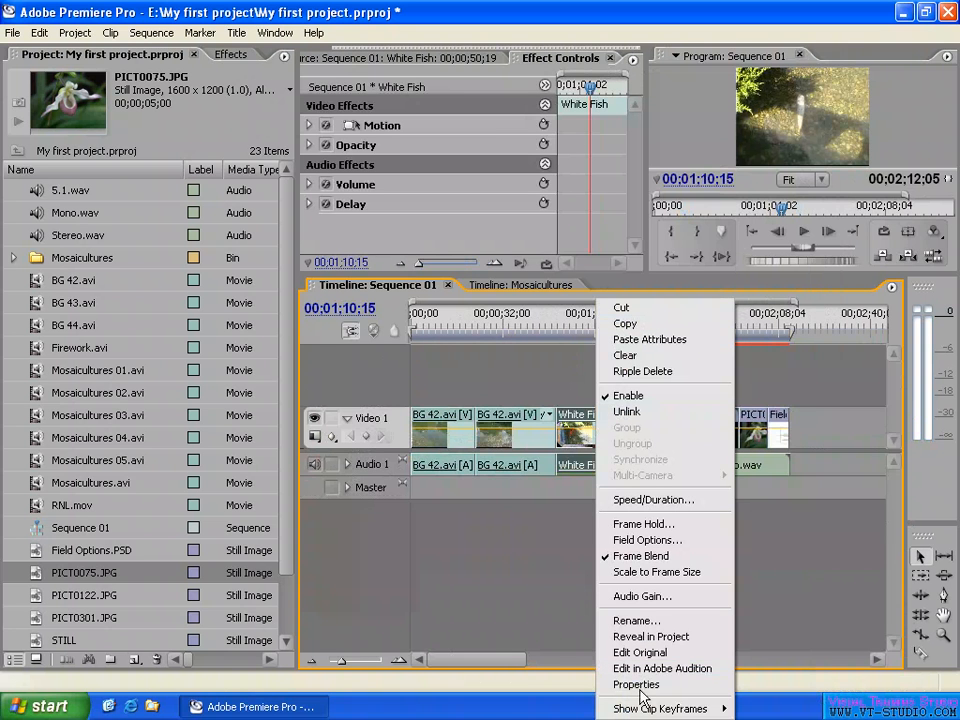